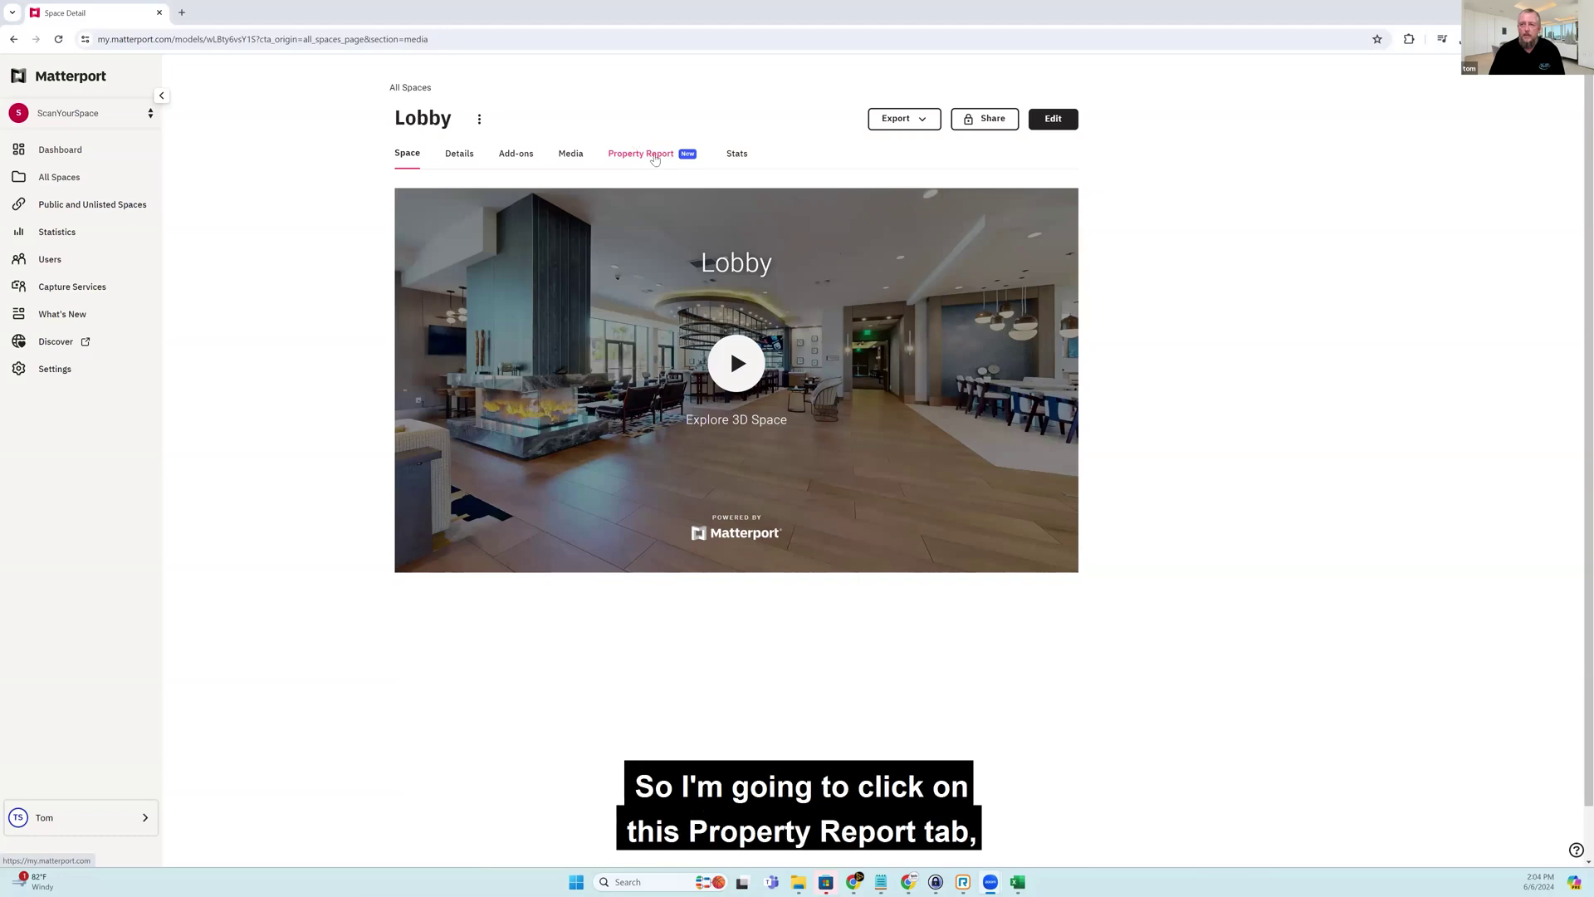
- Open the Lobby space's Property Report with its 6,631 sq. ft. floor plan
click(640, 155)
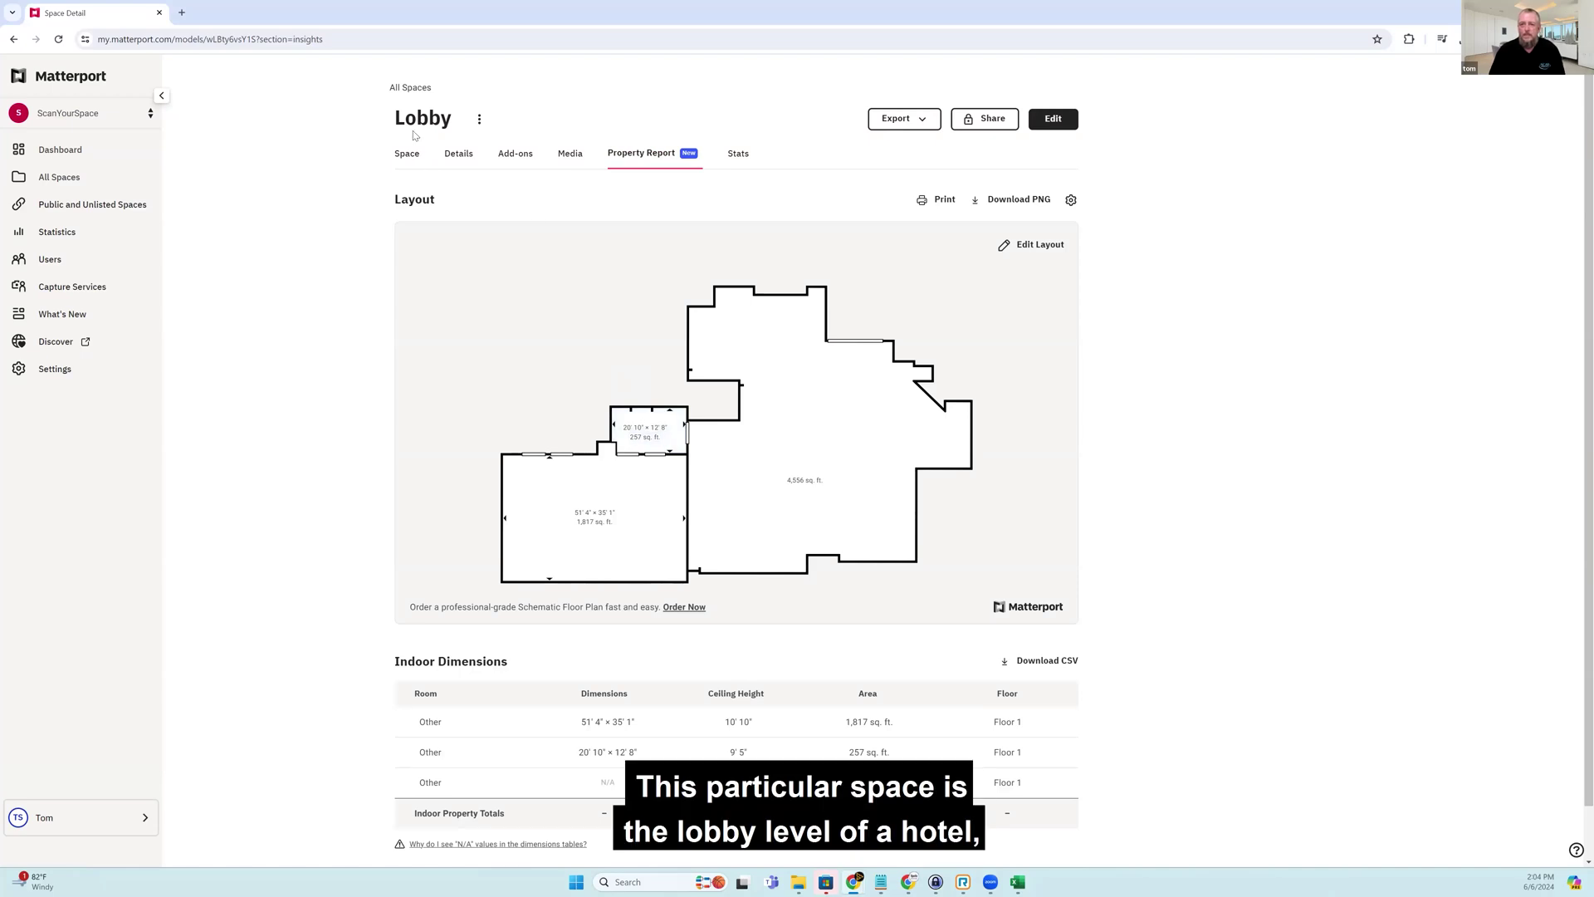
- Inspect the 4,556 sq. ft. room and Indoor Dimensions table, then show the Lobby CSV in Excel
click(775, 439)
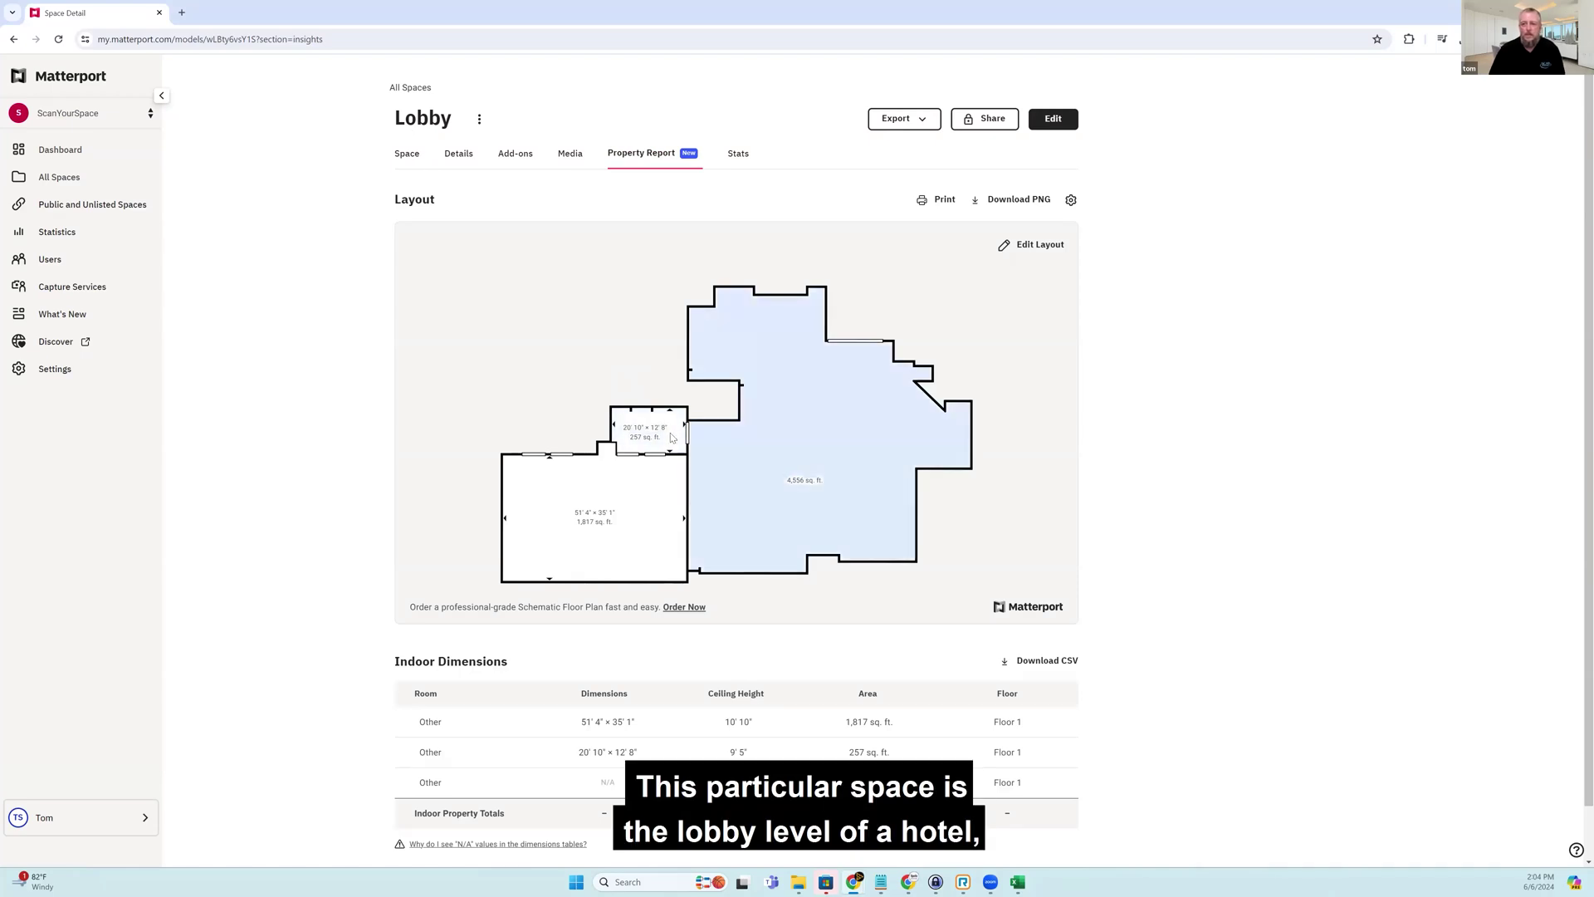
scroll(818, 683, down, 1)
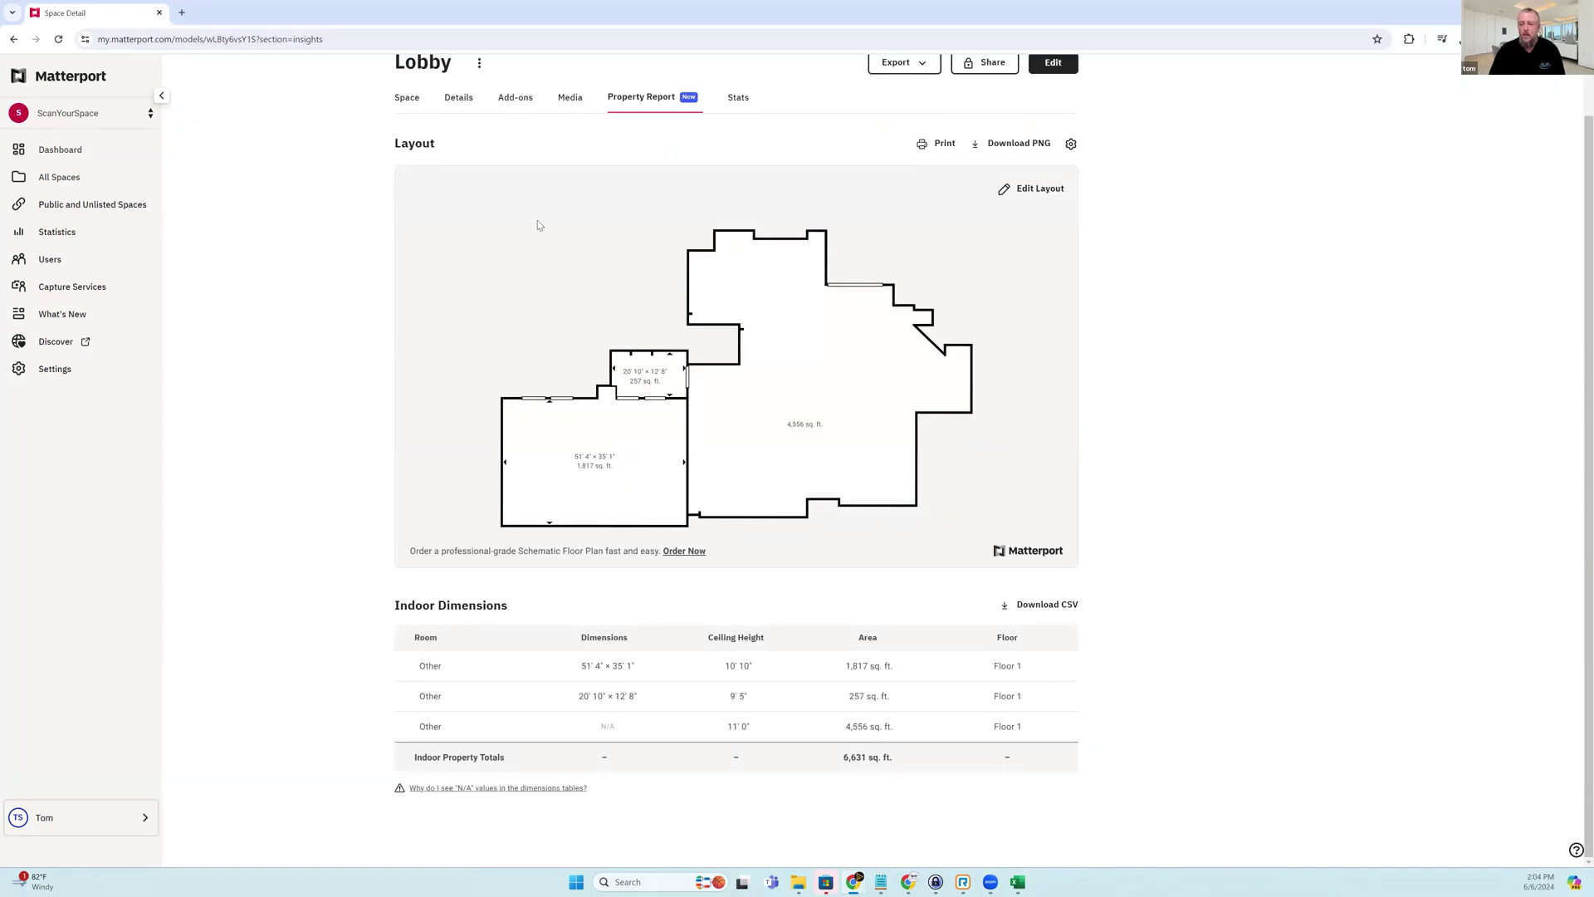
scroll(538, 220, up, 1)
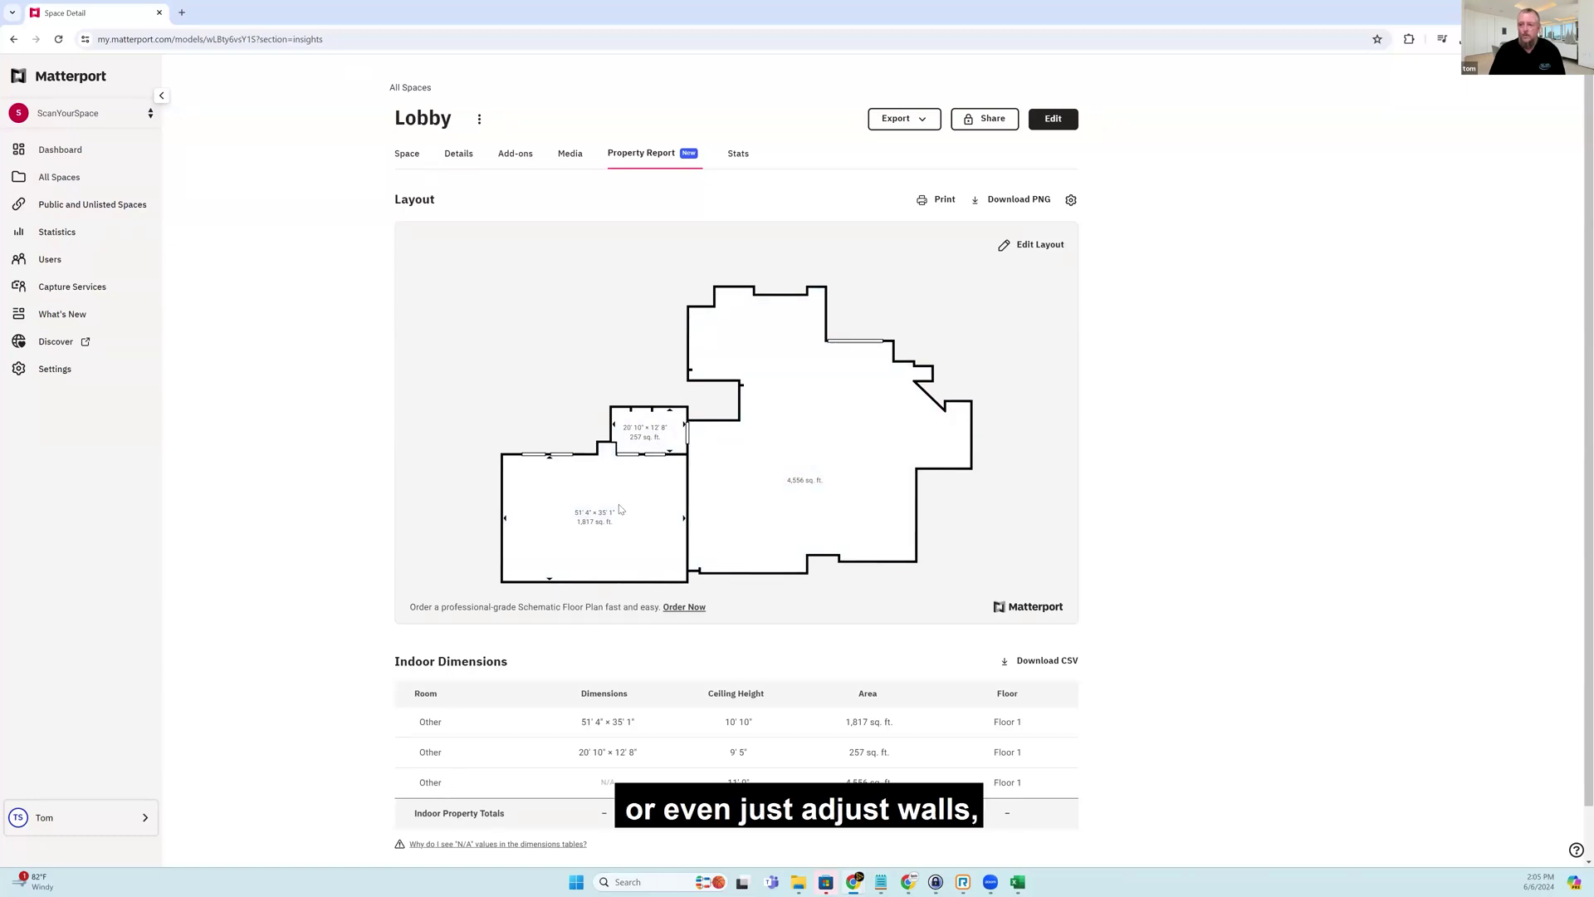
click(1026, 253)
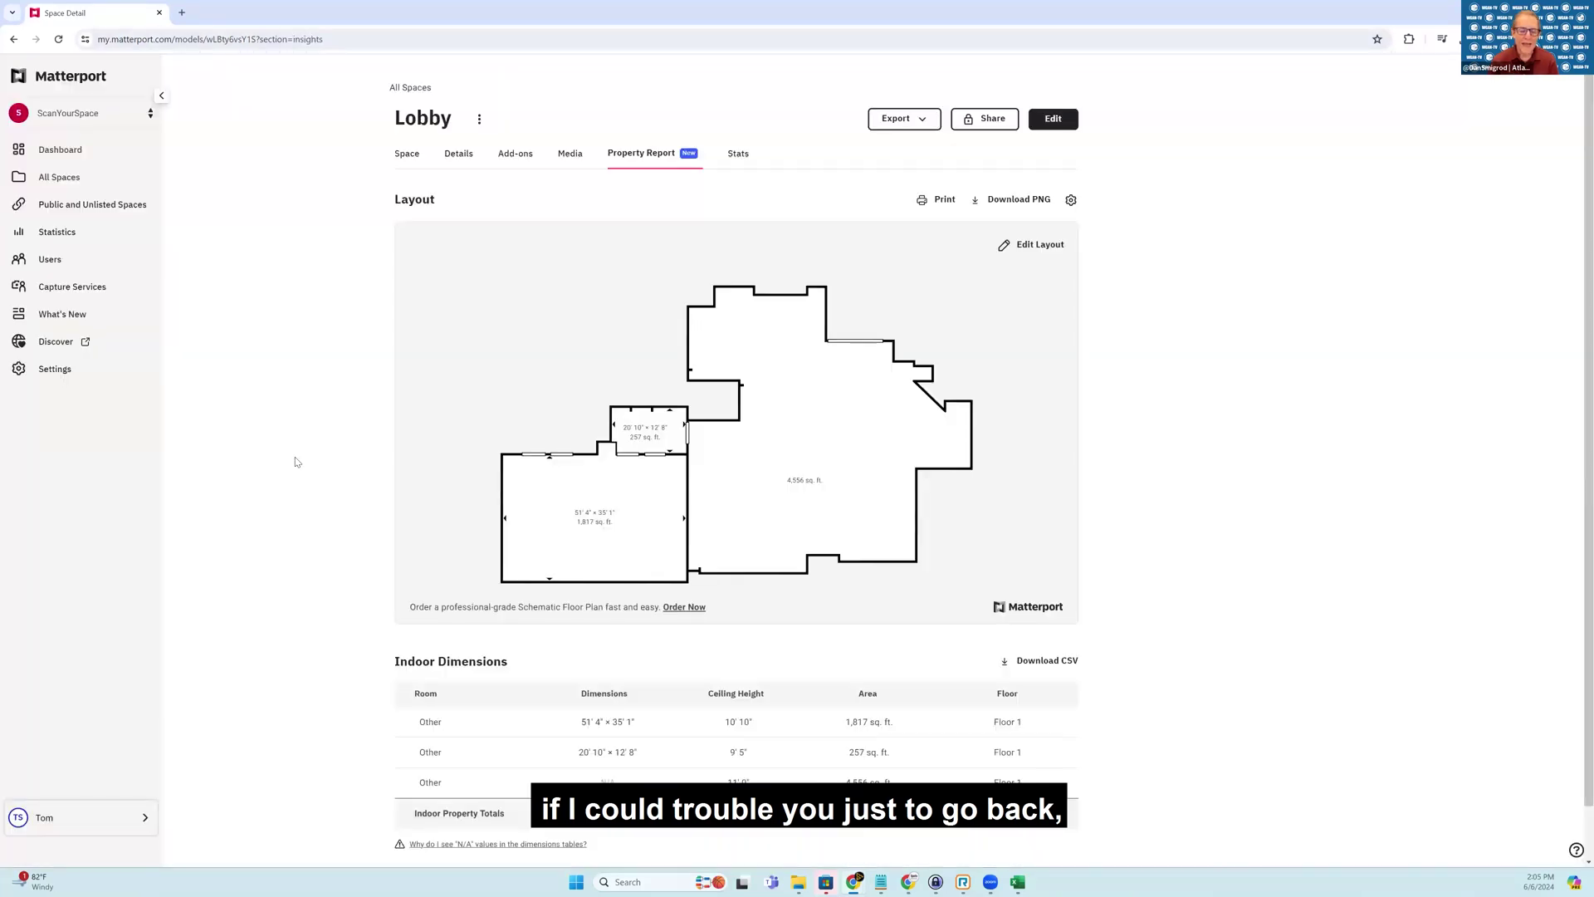
scroll(296, 462, down, 1)
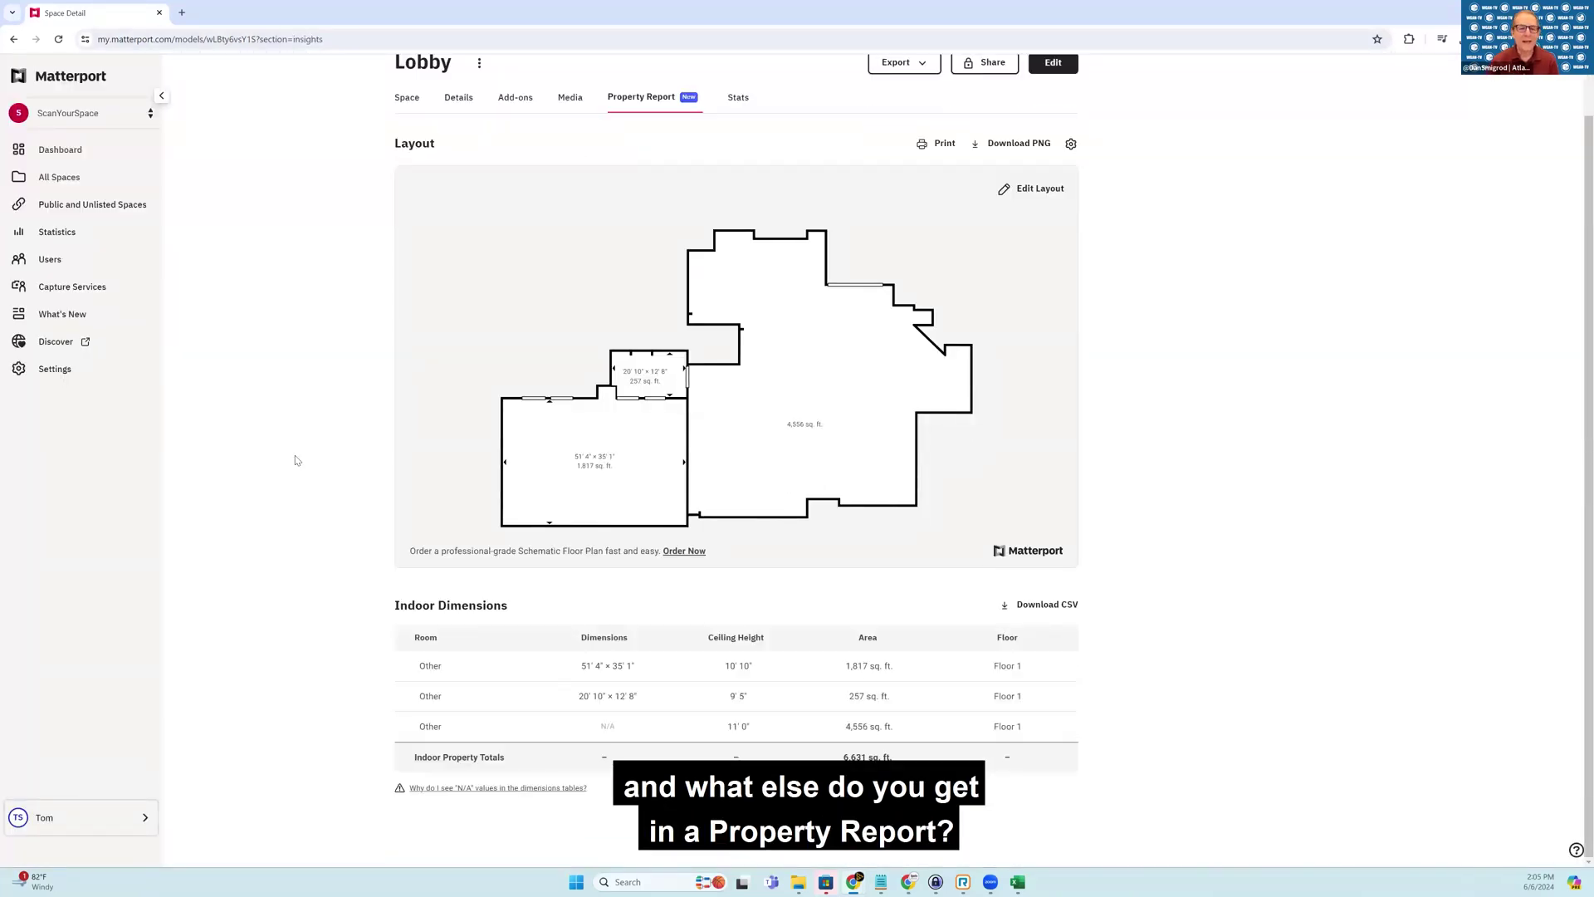
scroll(296, 461, up, 1)
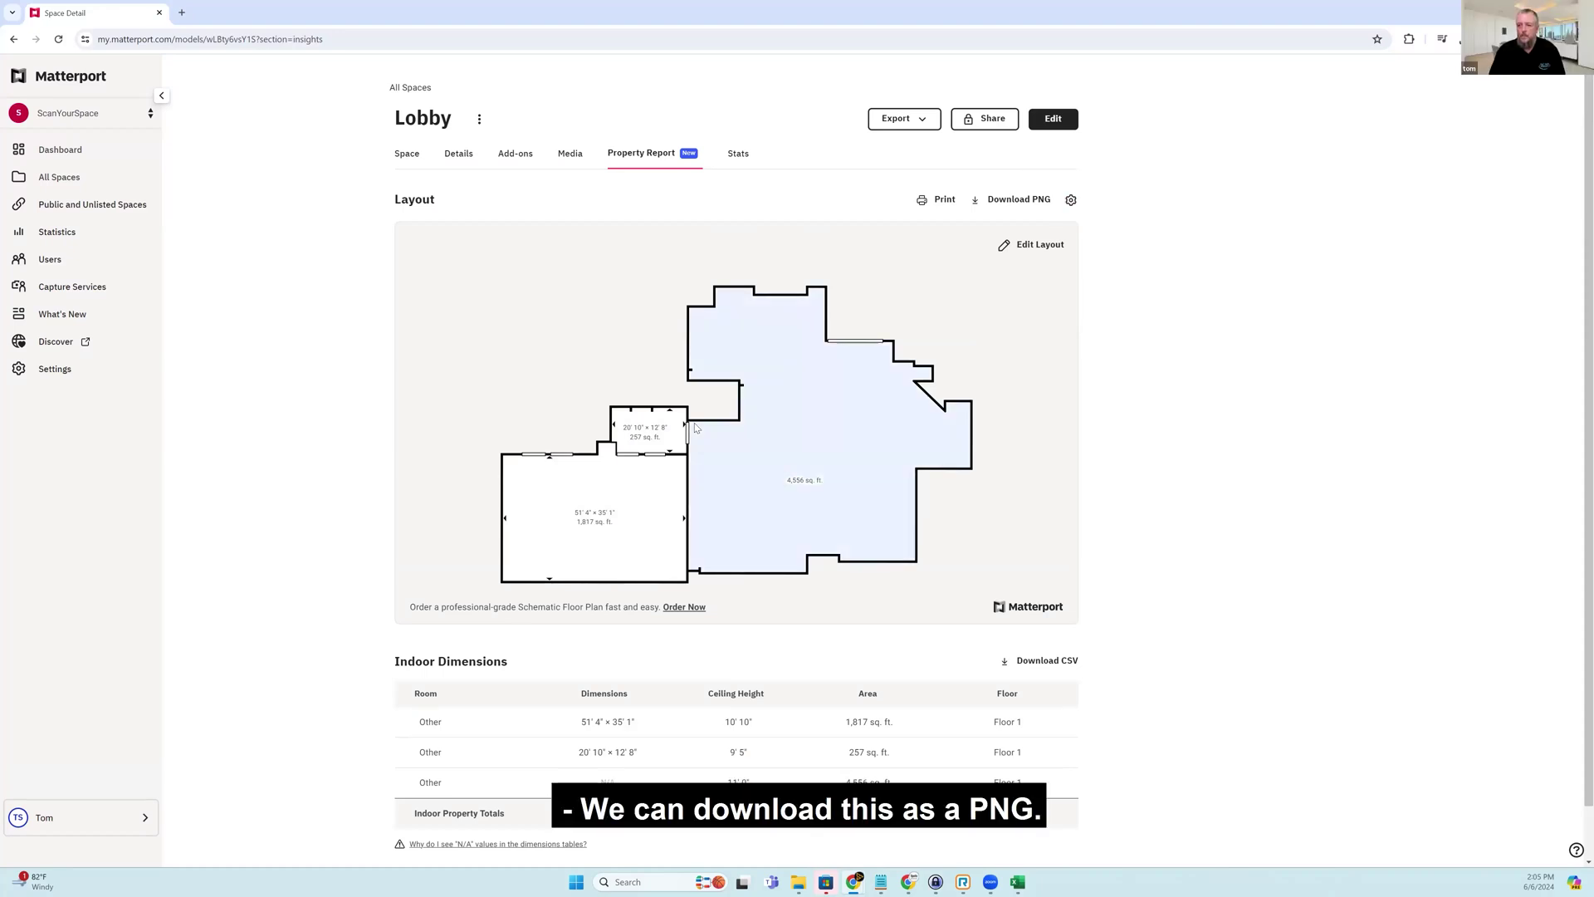
scroll(733, 695, down, 1)
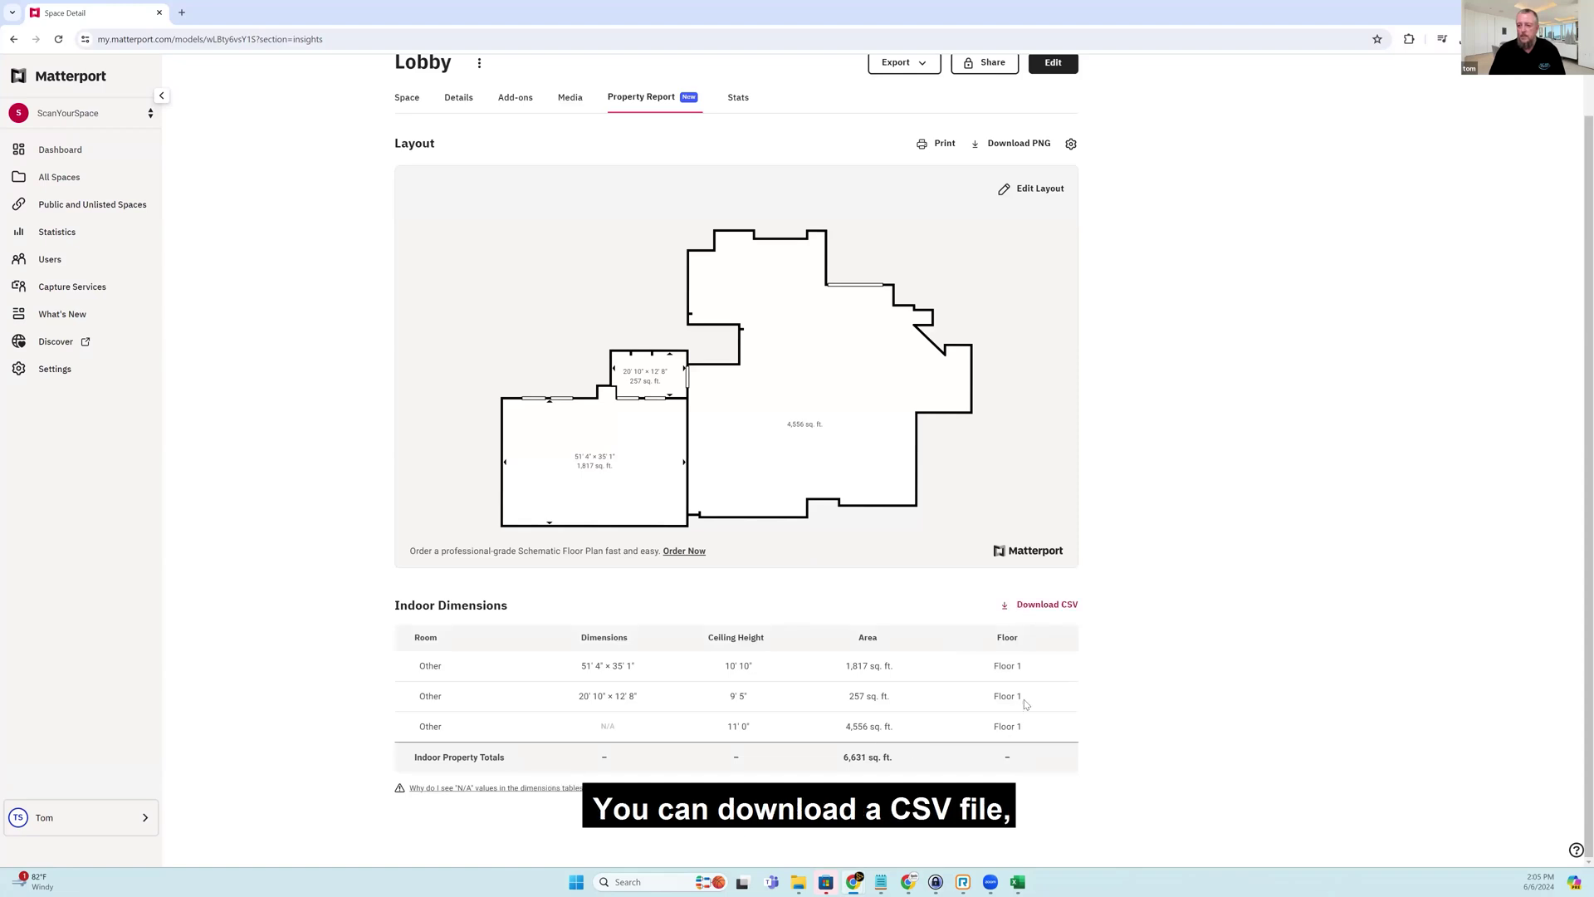
click(1021, 882)
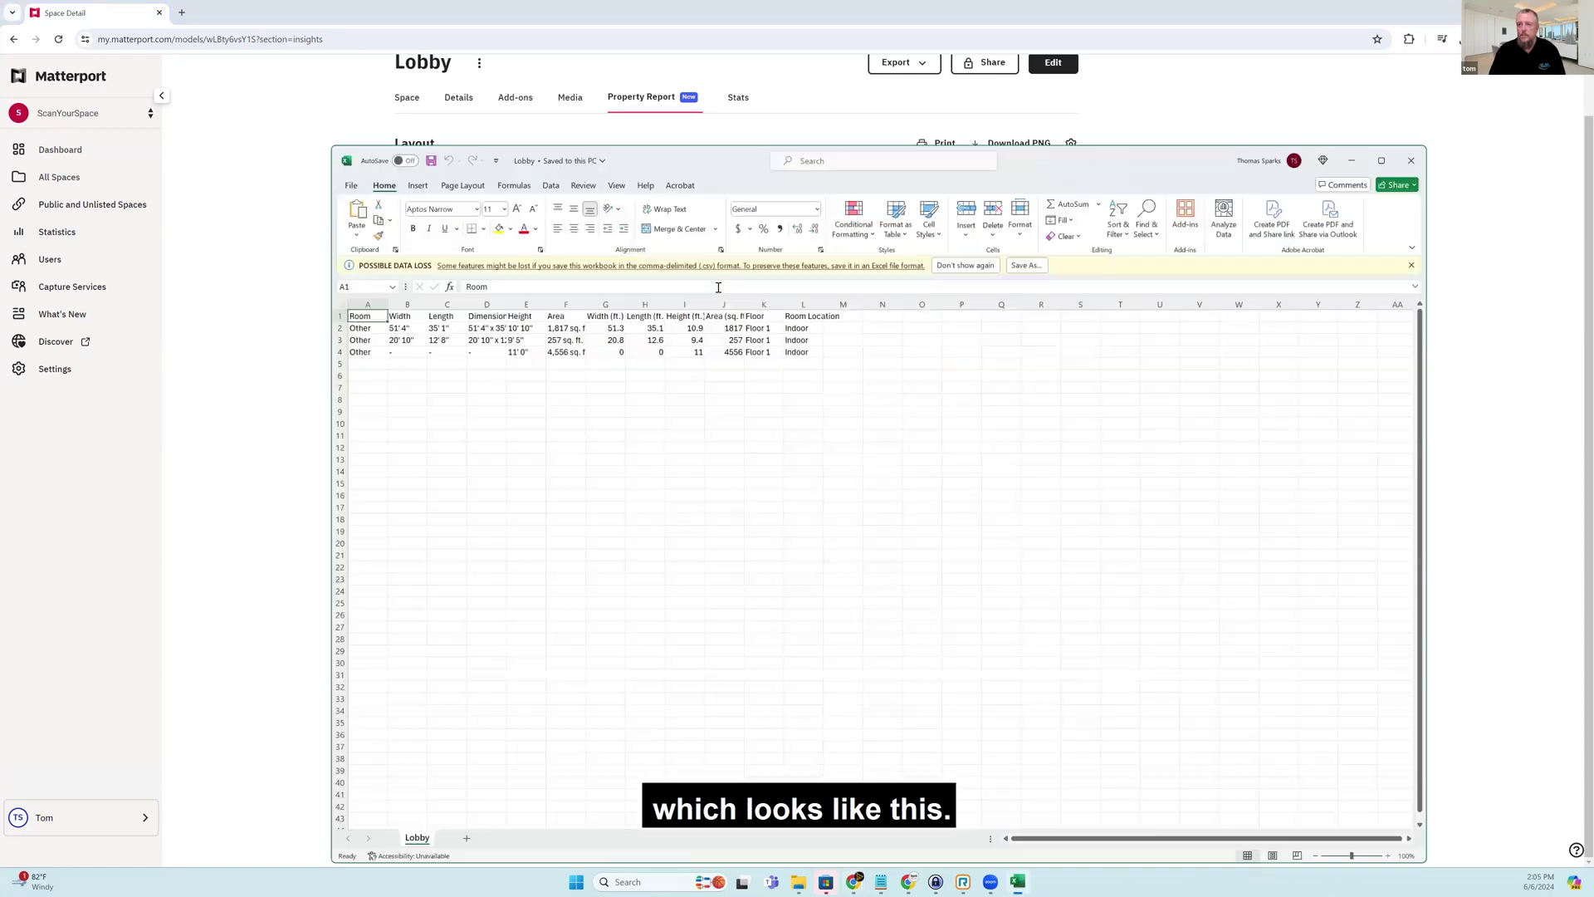
double_click(652, 159)
drag(31, 187, 29, 211)
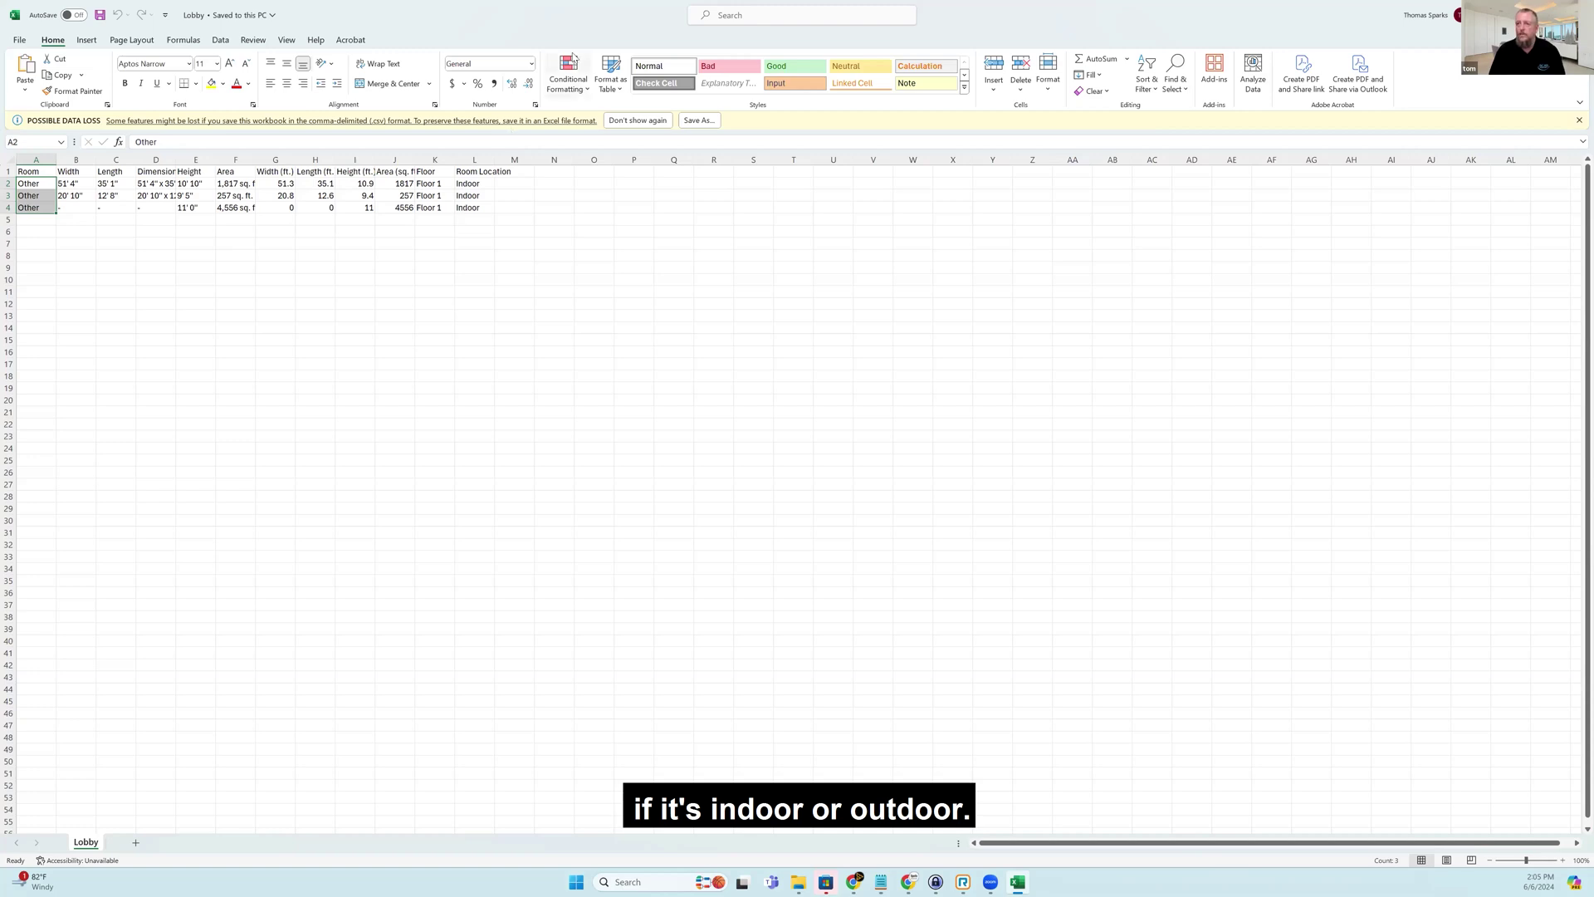
drag(1453, 14, 1116, 336)
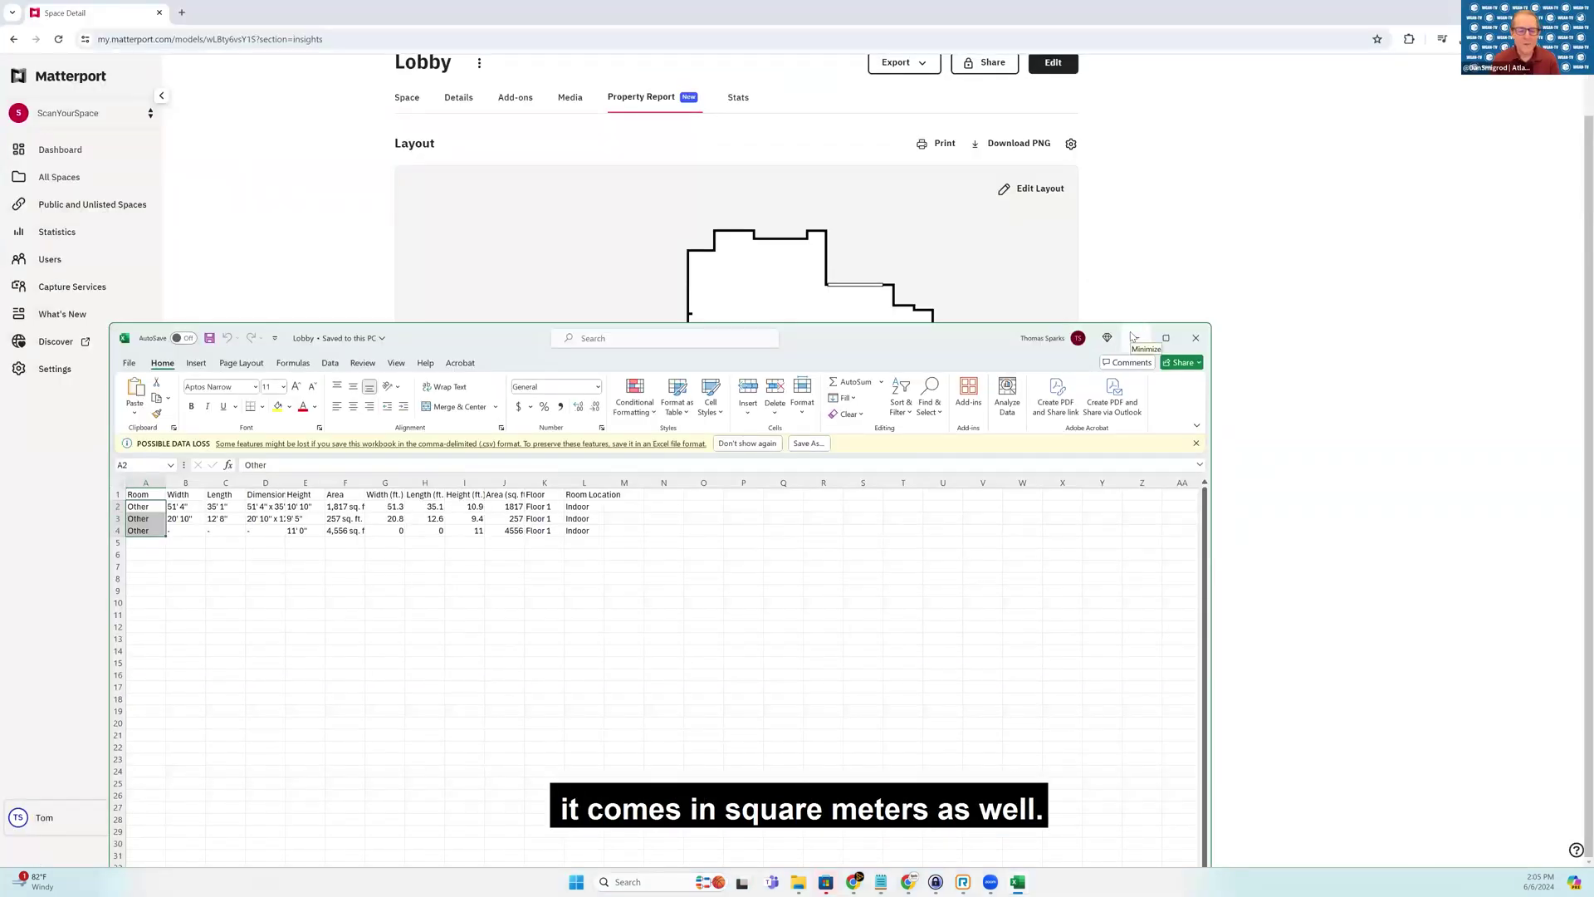
- Minimize the Excel CSV so the Lobby Property Report is visible again
click(1132, 336)
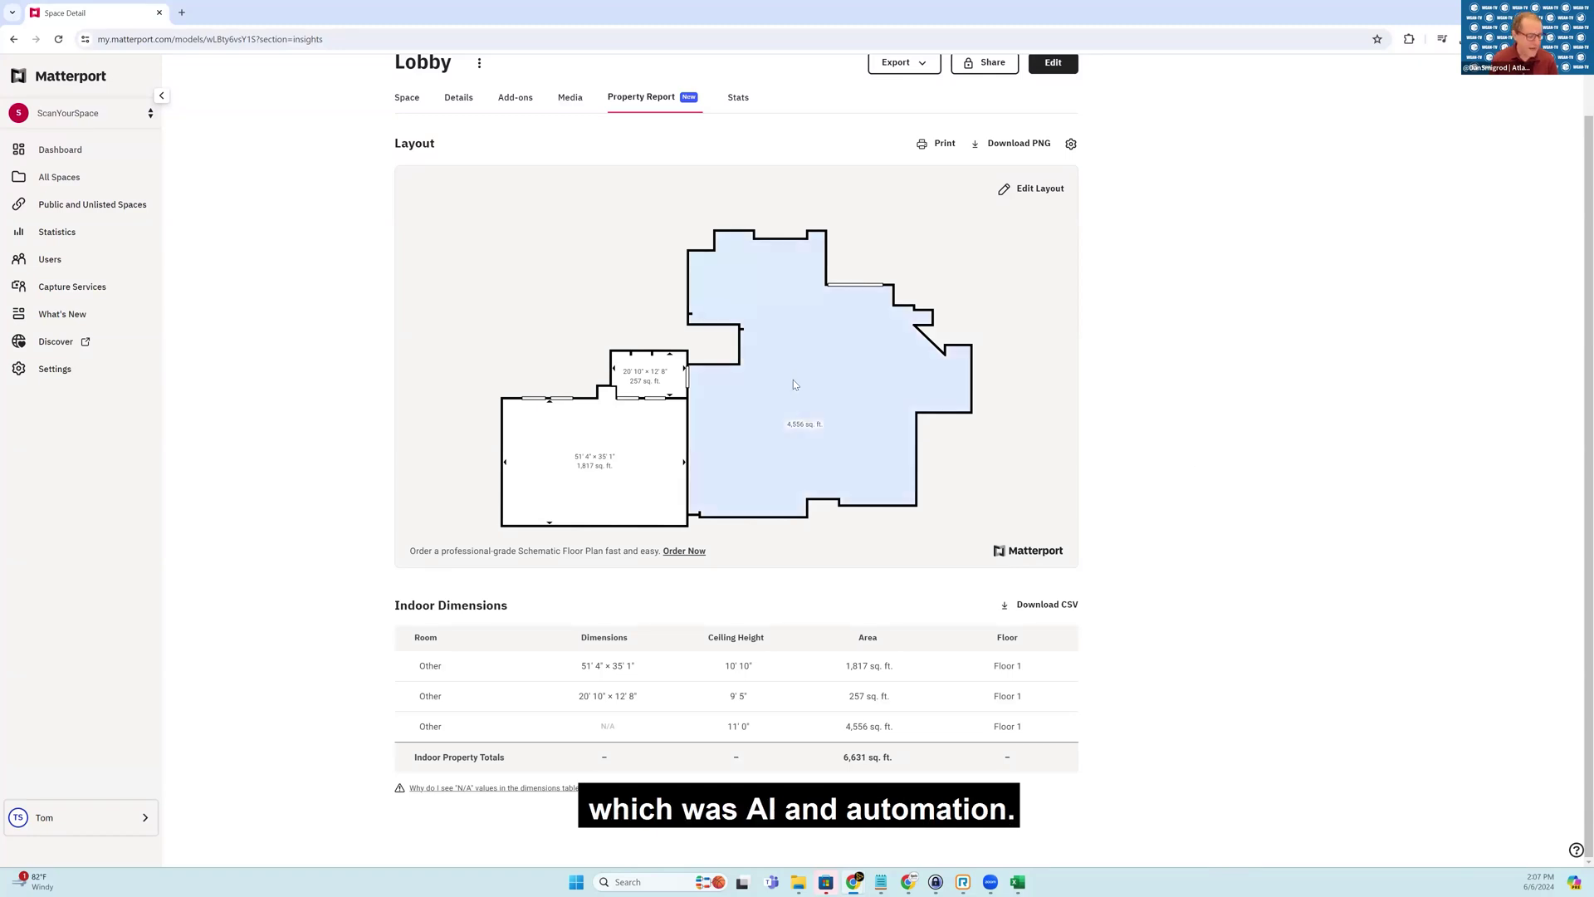
scroll(794, 382, up, 1)
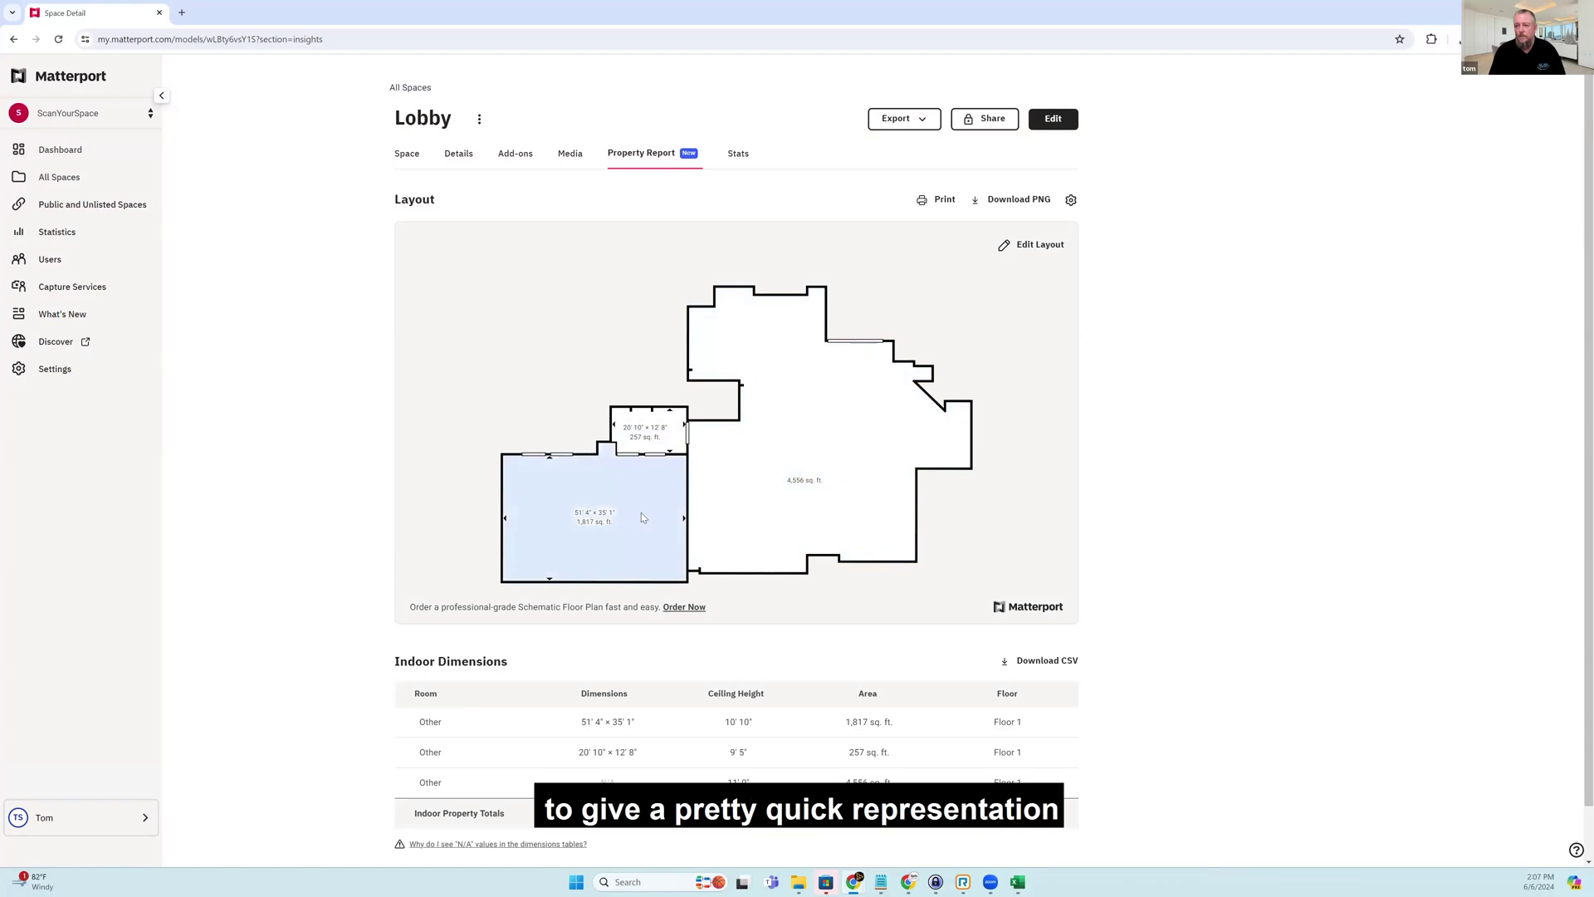
- Scroll through the Property Report and open the Lobby floor plan with Edit Layout
scroll(641, 517, down, 1)
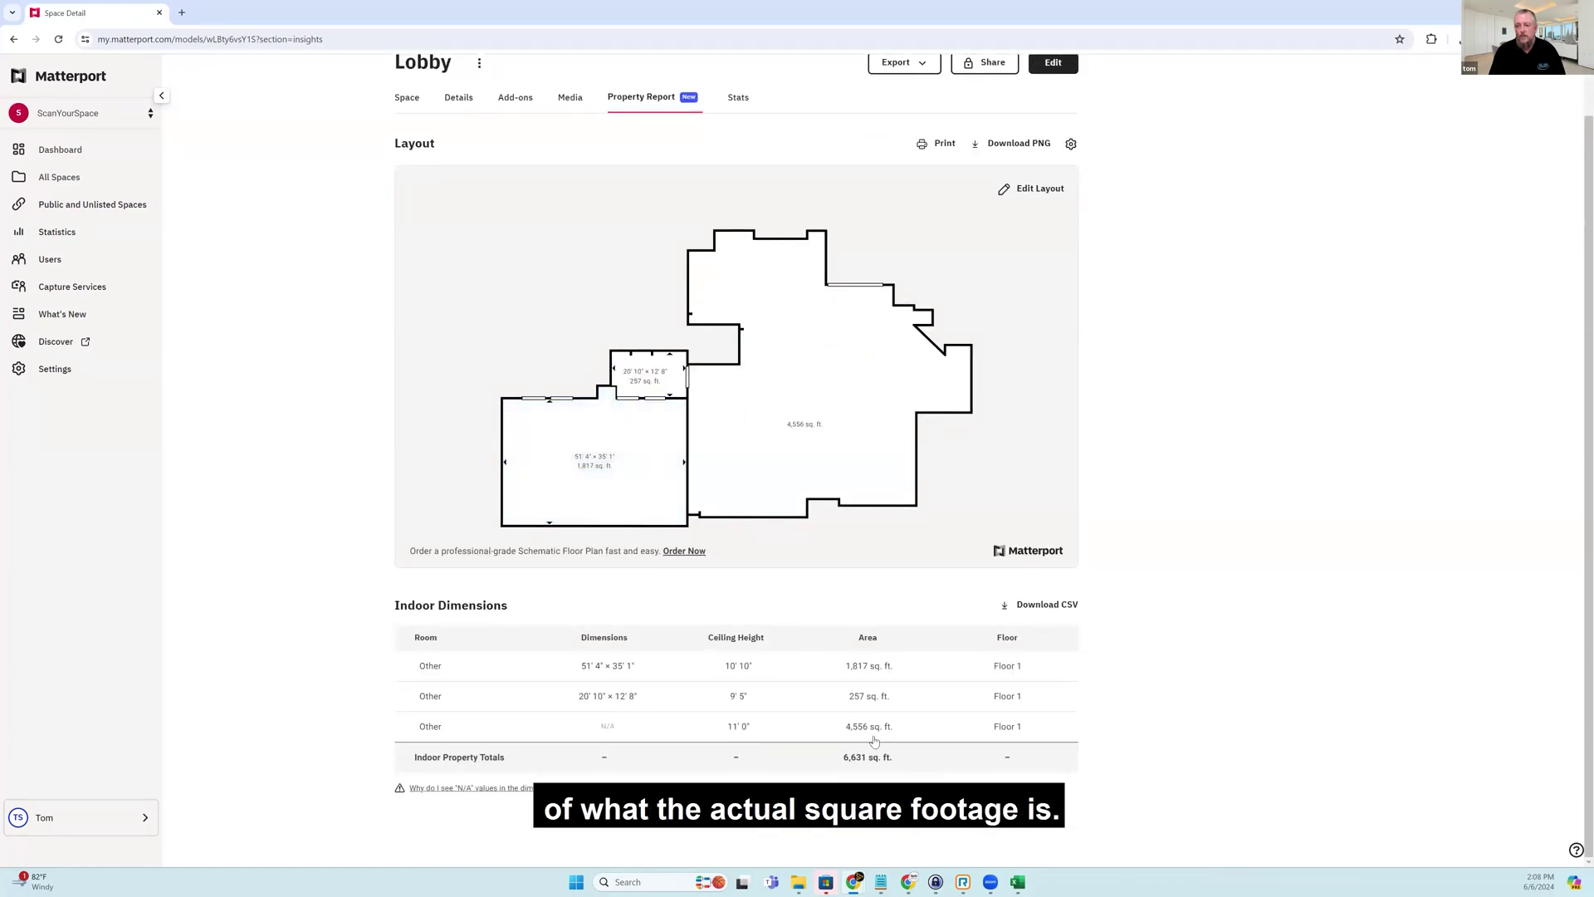
scroll(864, 736, up, 1)
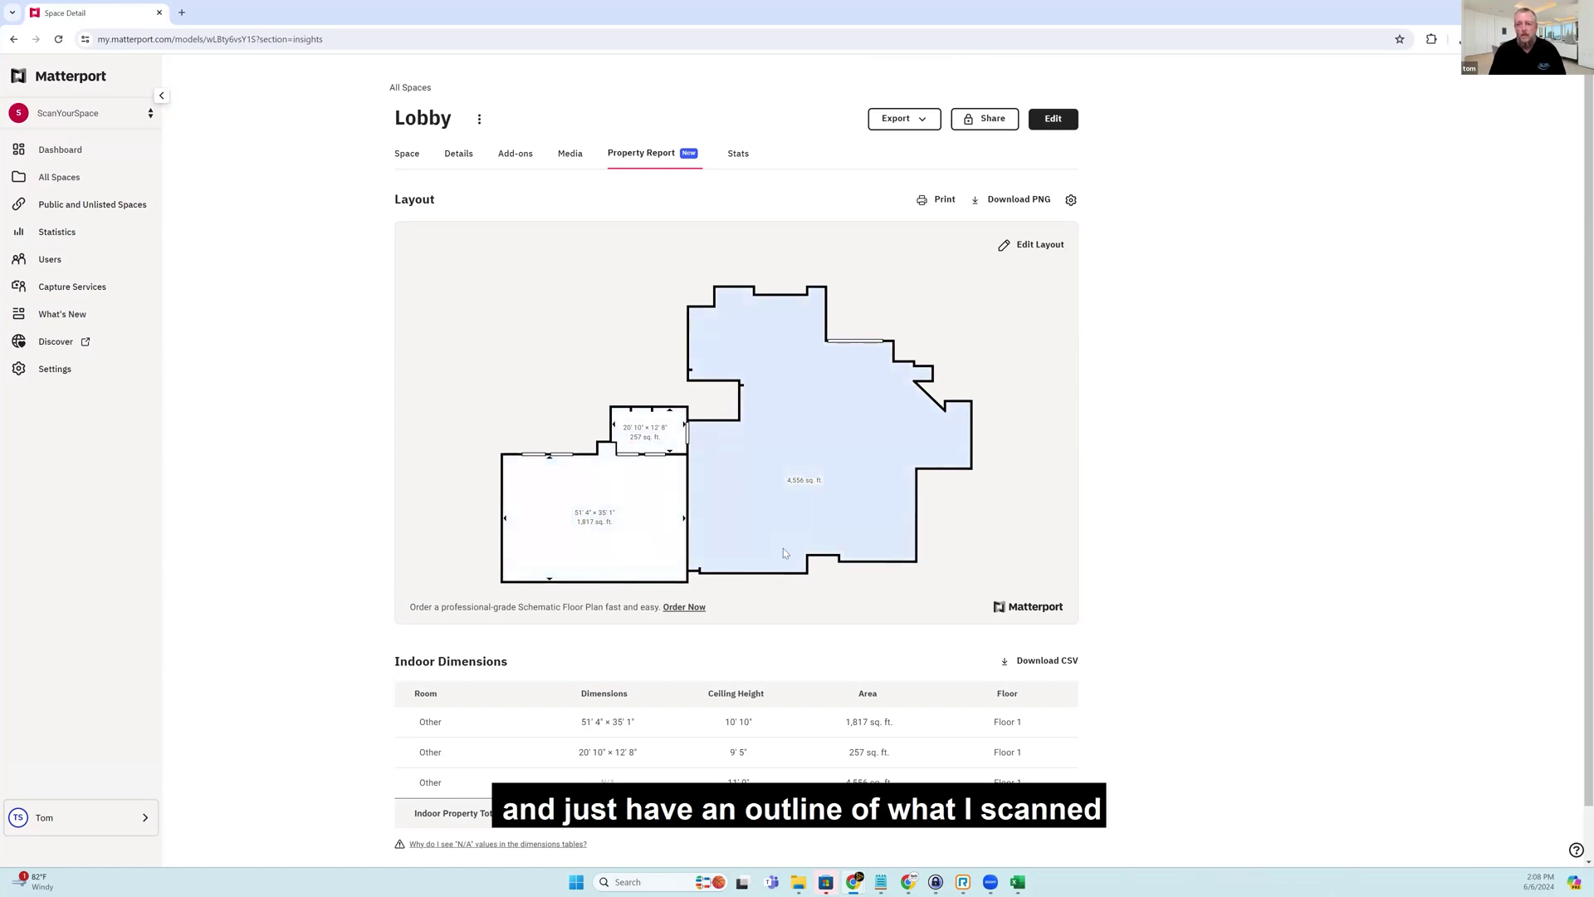
scroll(873, 717, down, 1)
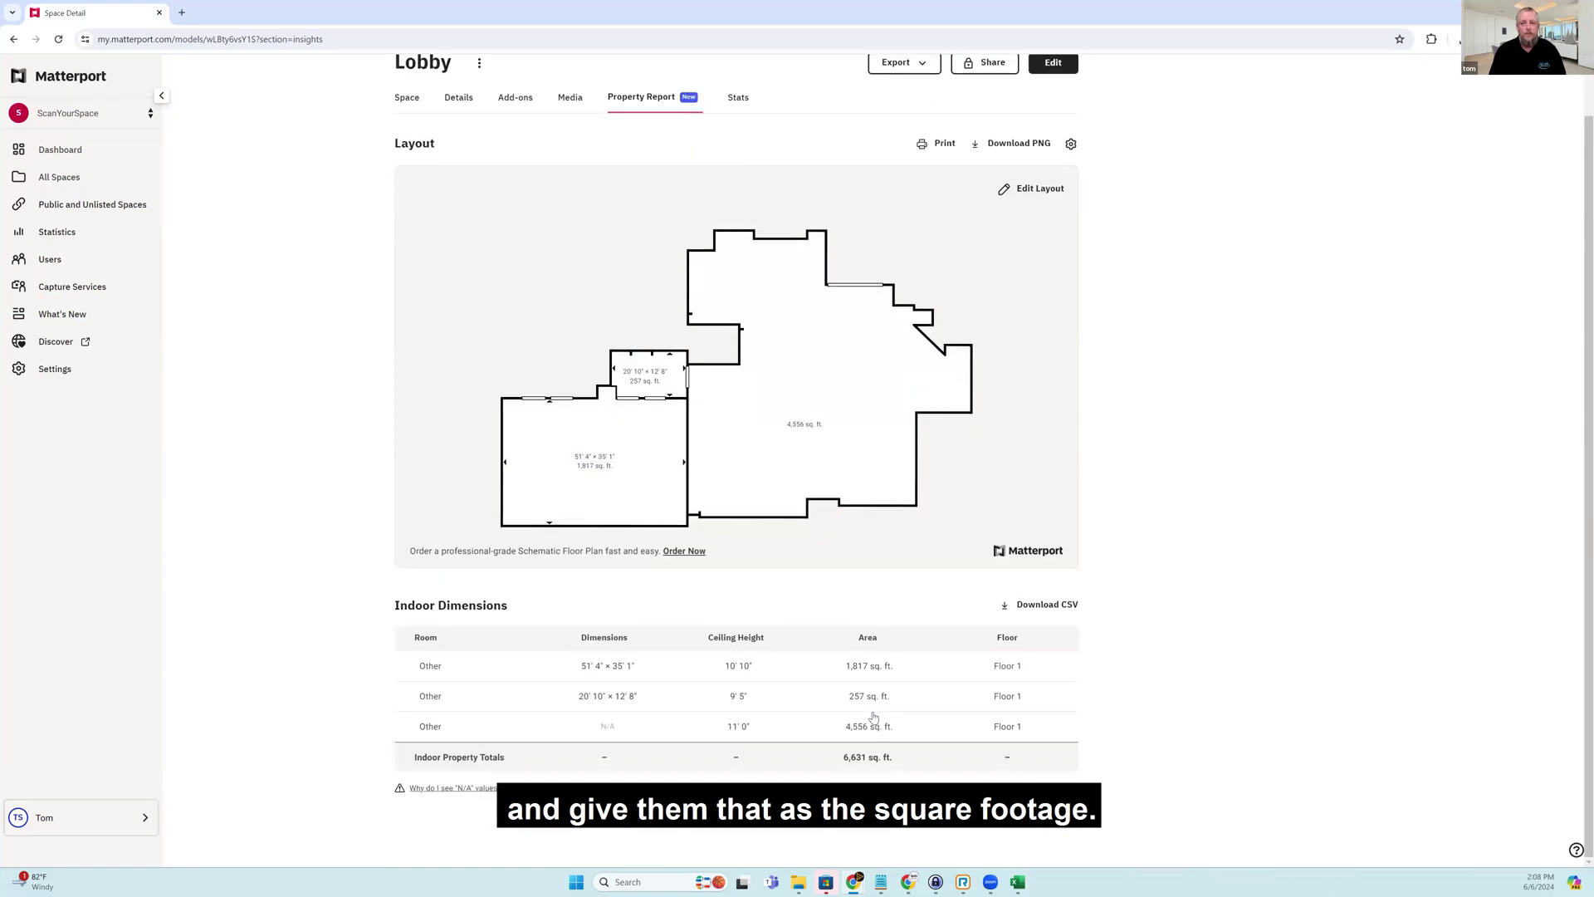
scroll(861, 728, up, 1)
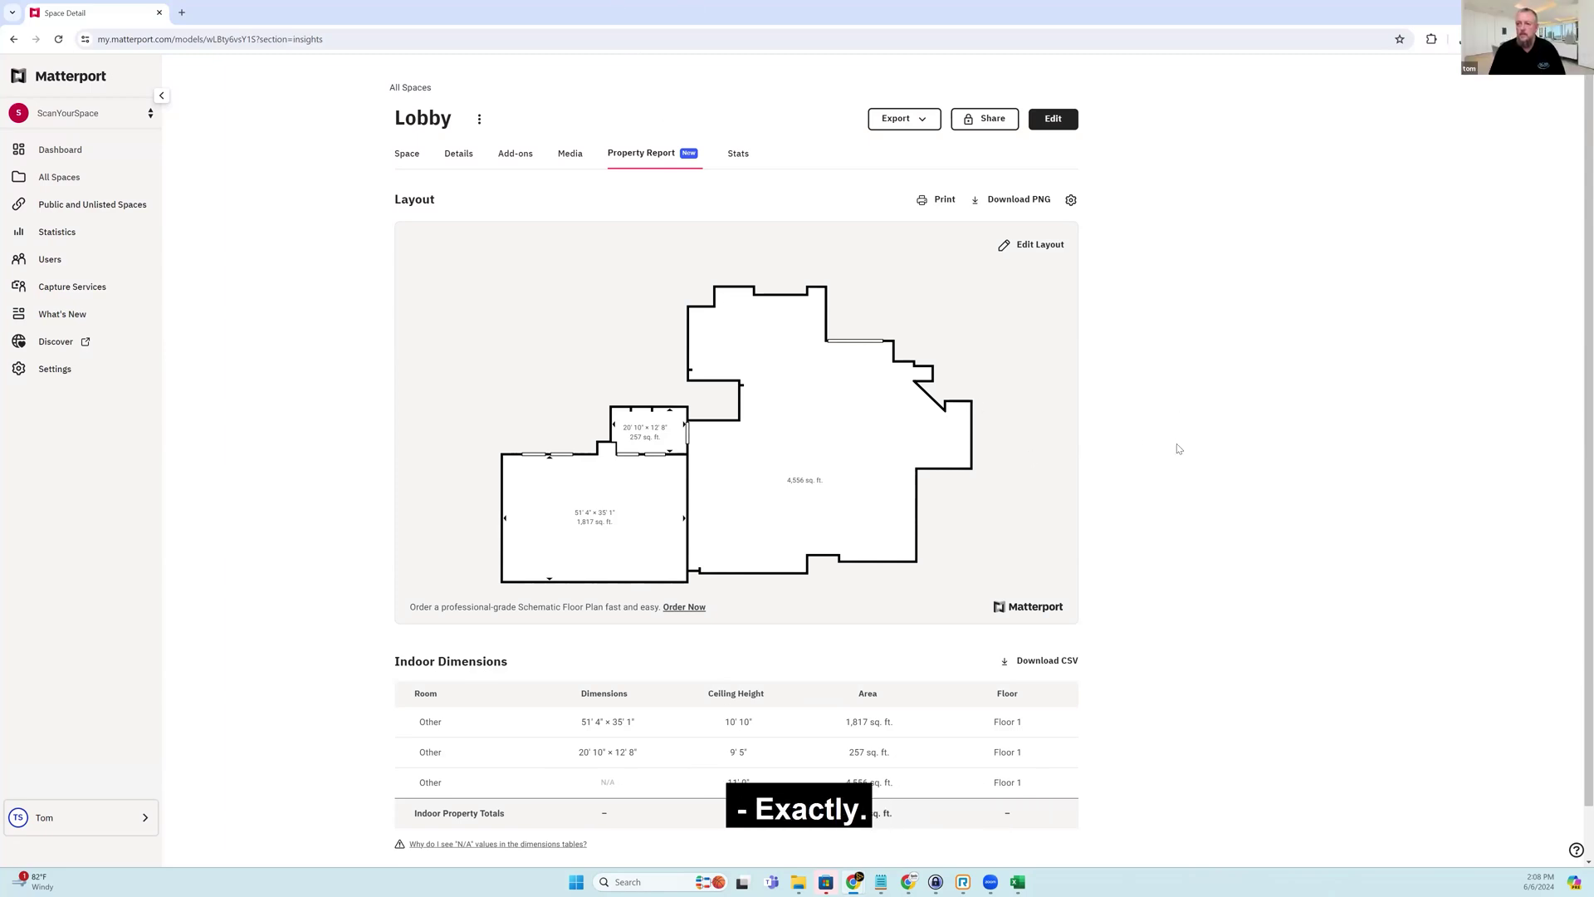
scroll(1179, 448, down, 1)
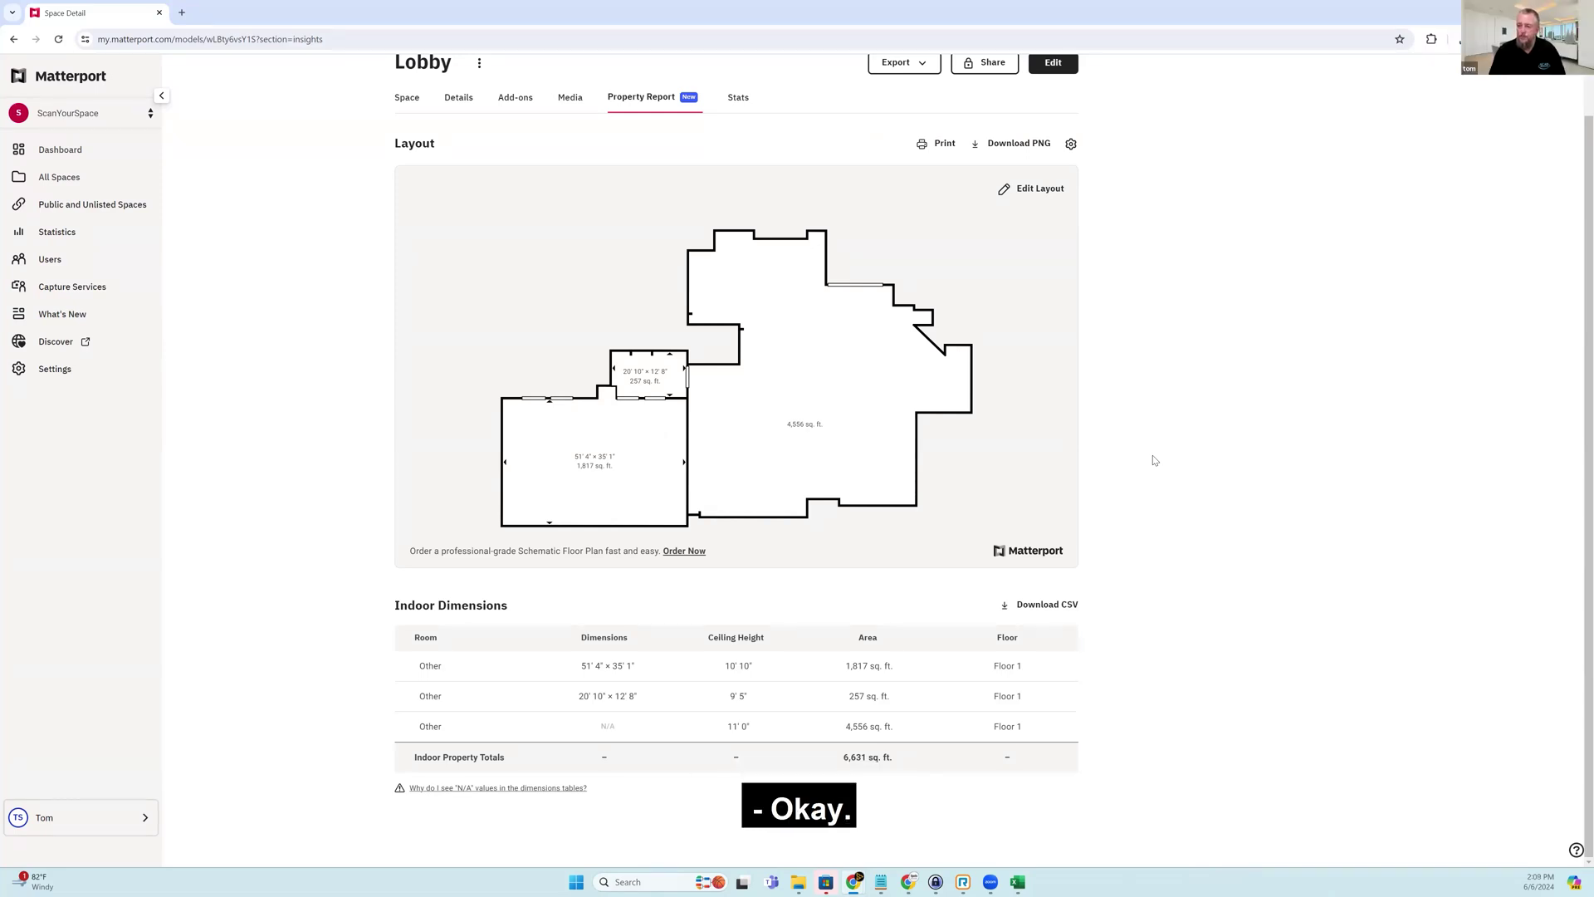
scroll(1155, 460, up, 1)
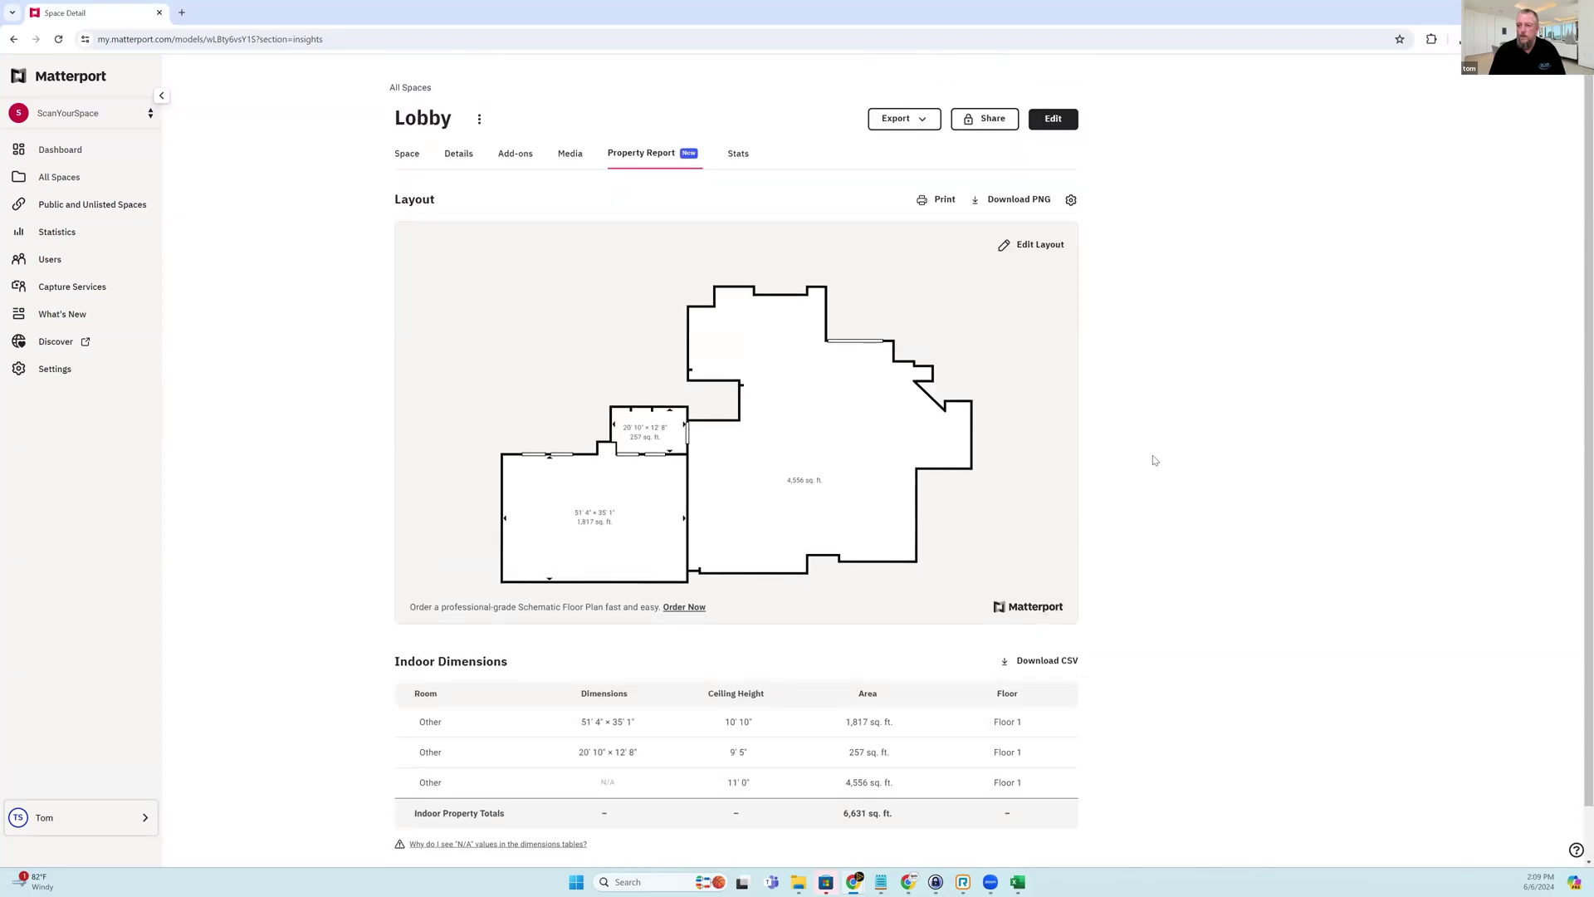
scroll(896, 693, down, 1)
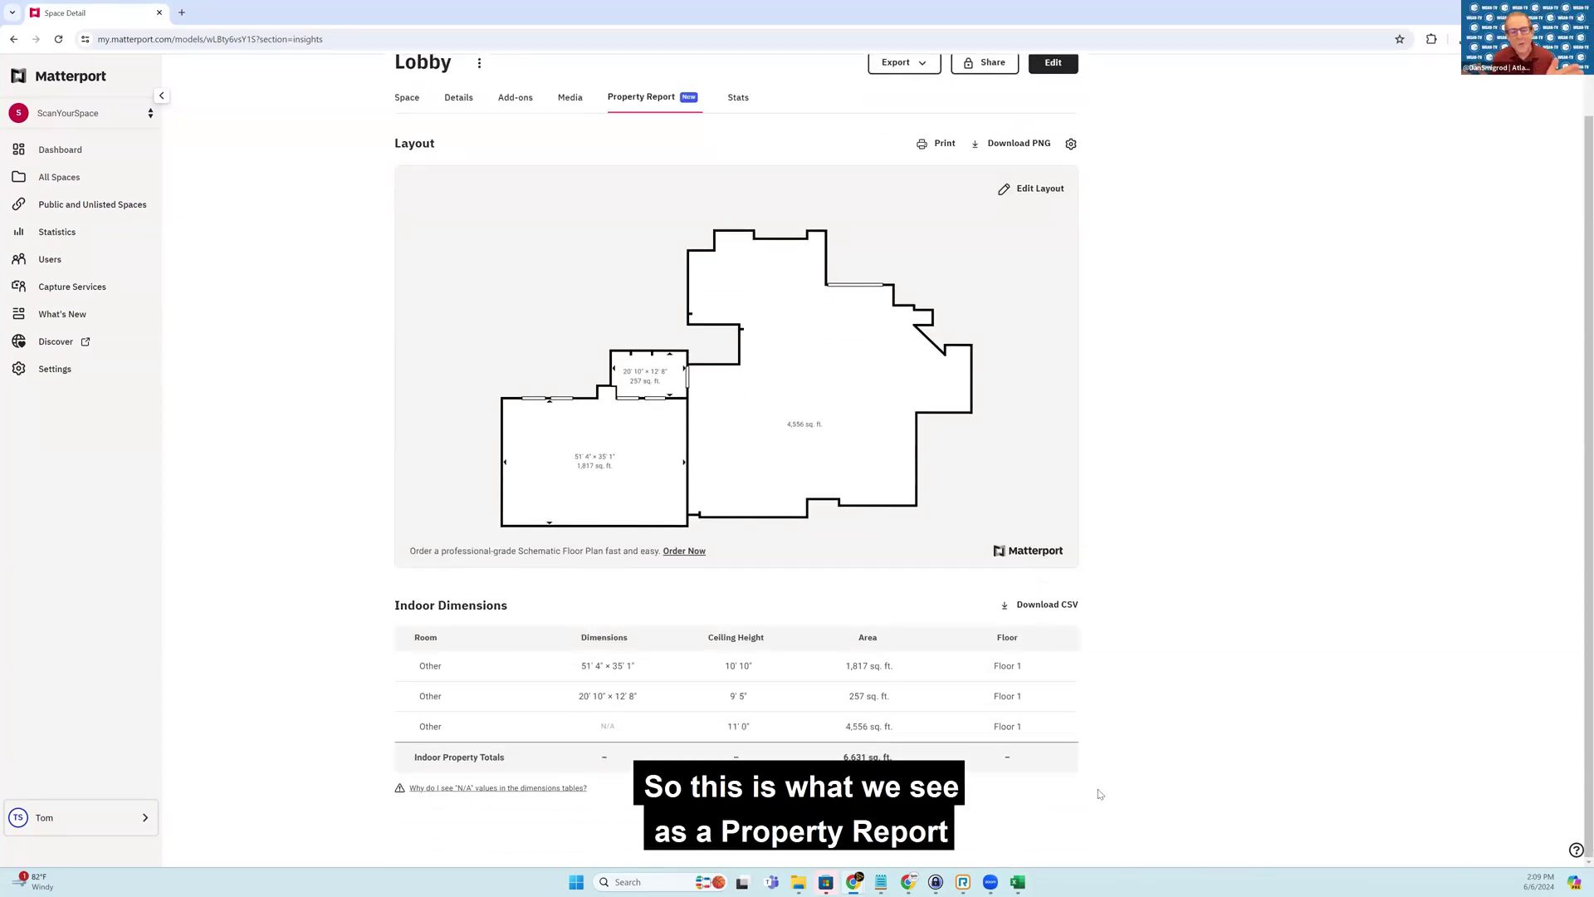
scroll(1098, 794, up, 1)
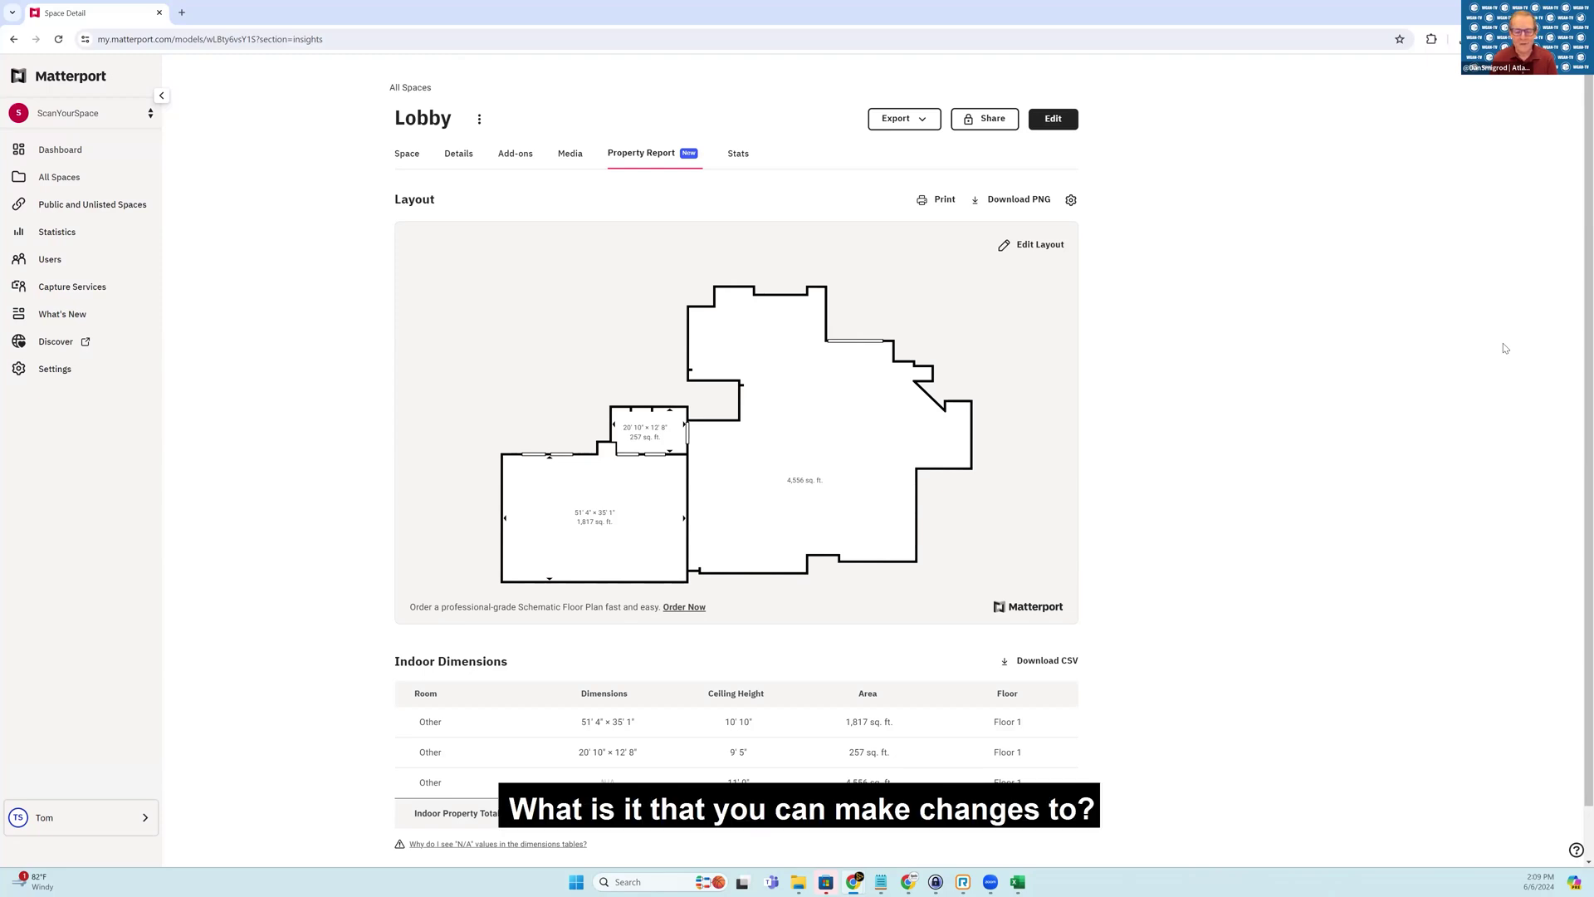
click(1027, 249)
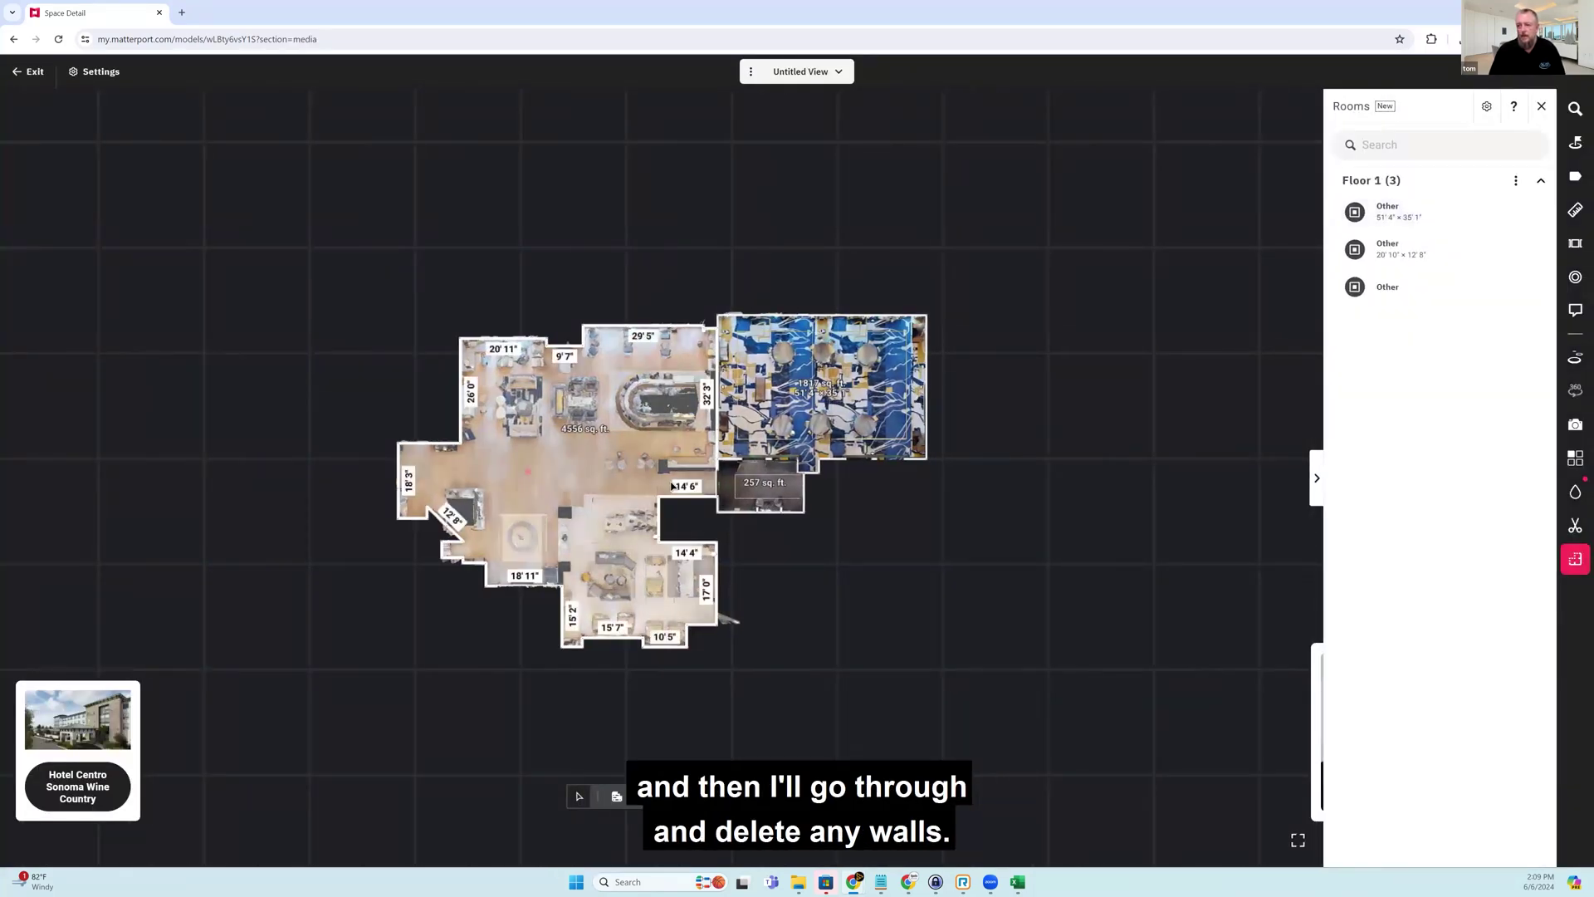
- Delete the dividing wall between the blue meeting room and its grey annex
scroll(639, 457, up, 3)
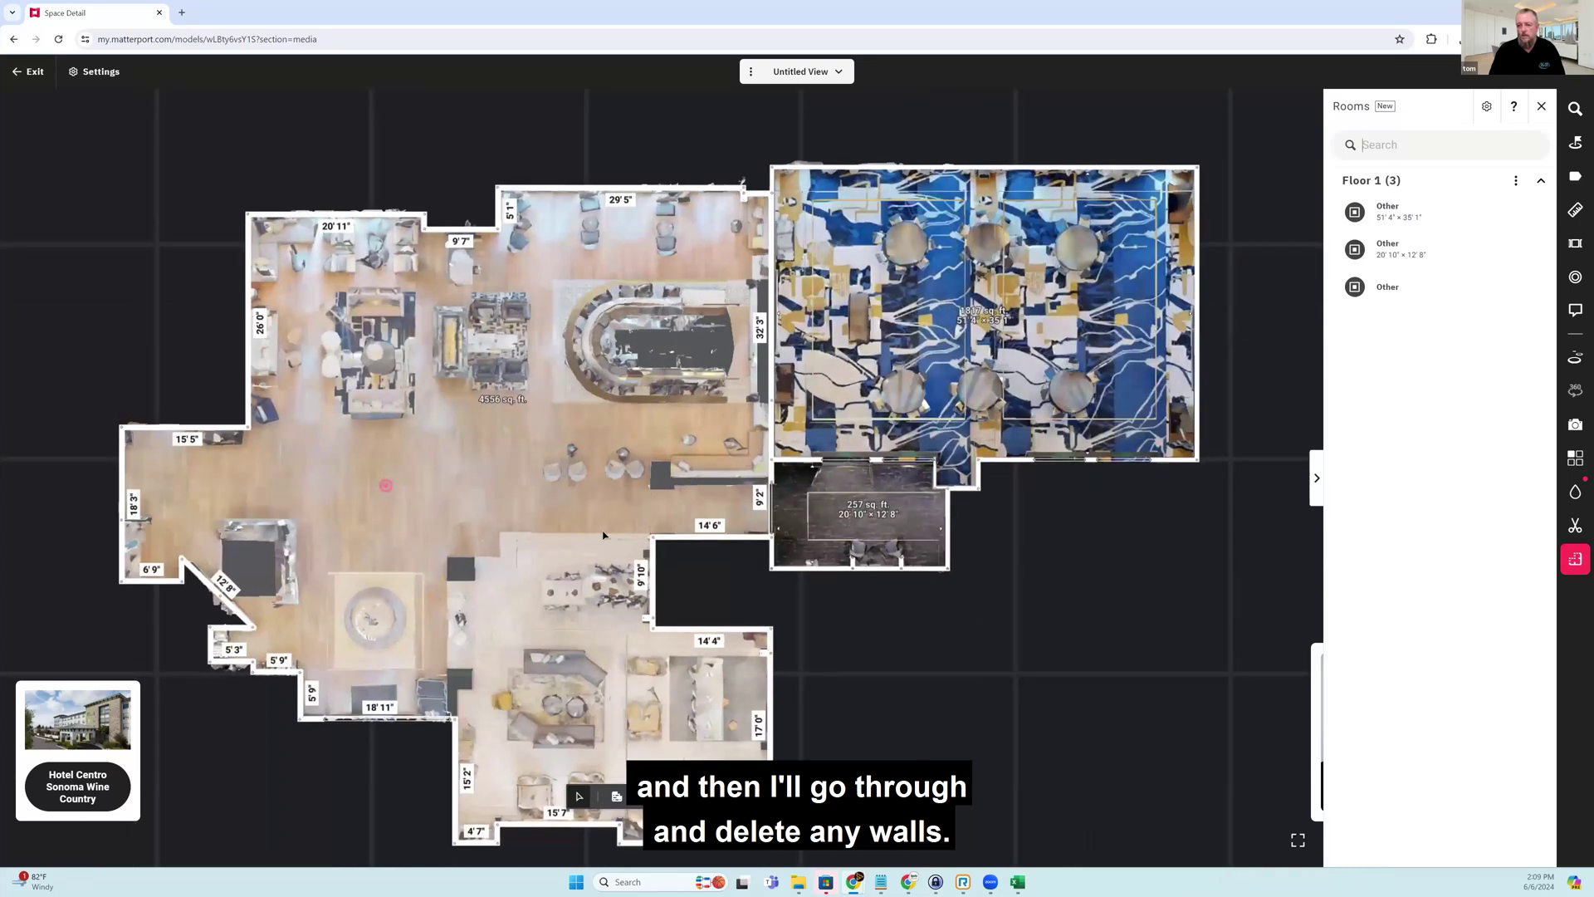
scroll(603, 536, up, 2)
scroll(616, 528, up, 4)
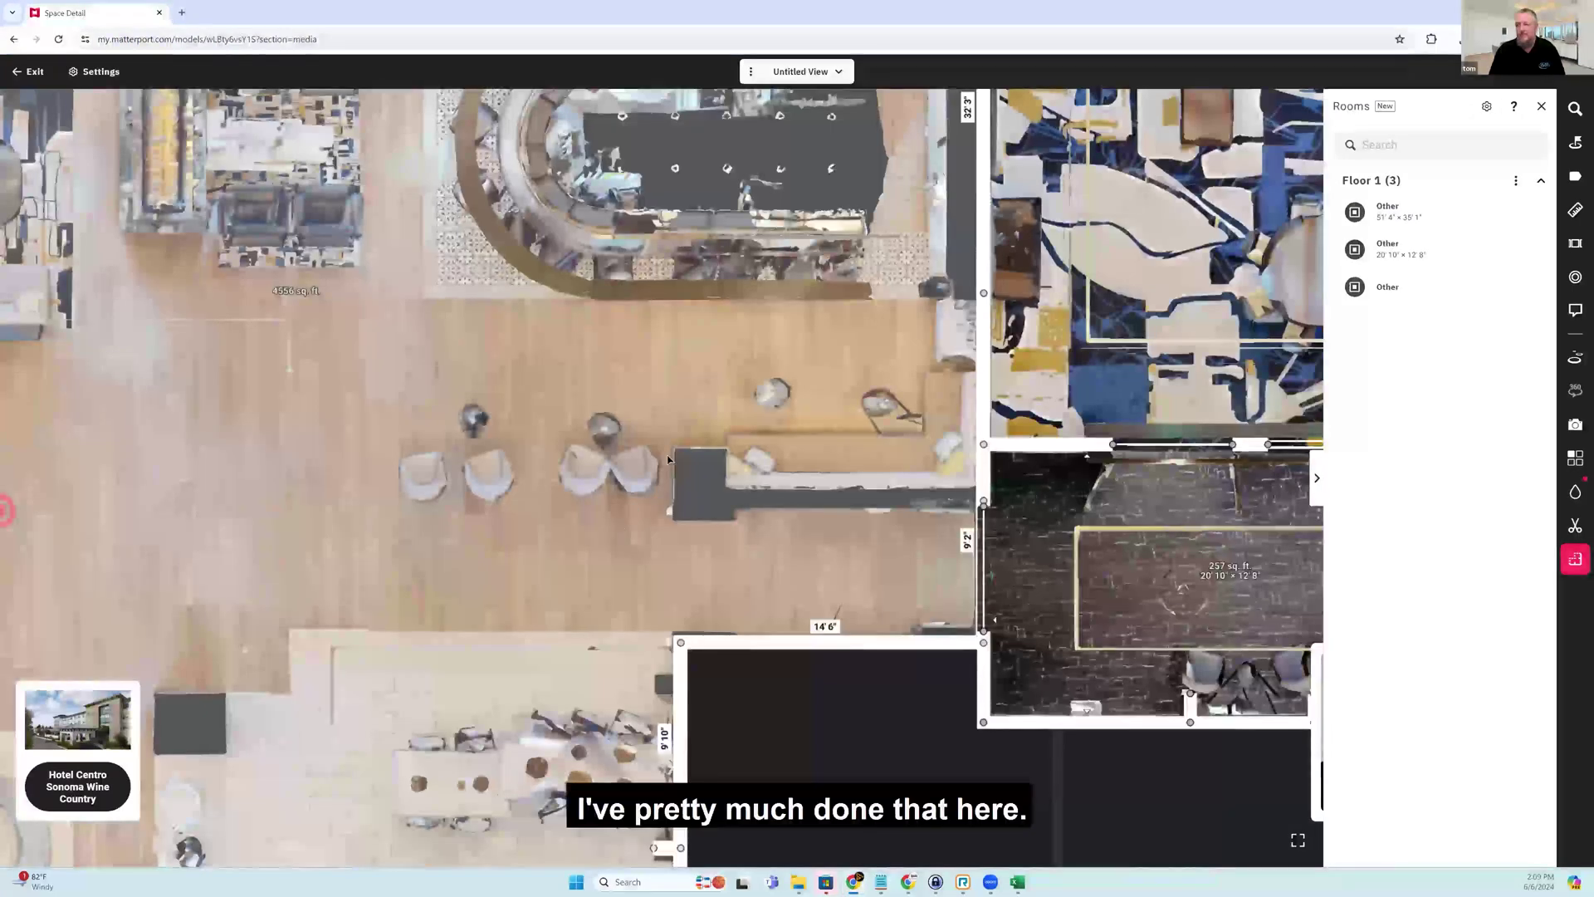
scroll(616, 529, down, 3)
scroll(887, 496, down, 2)
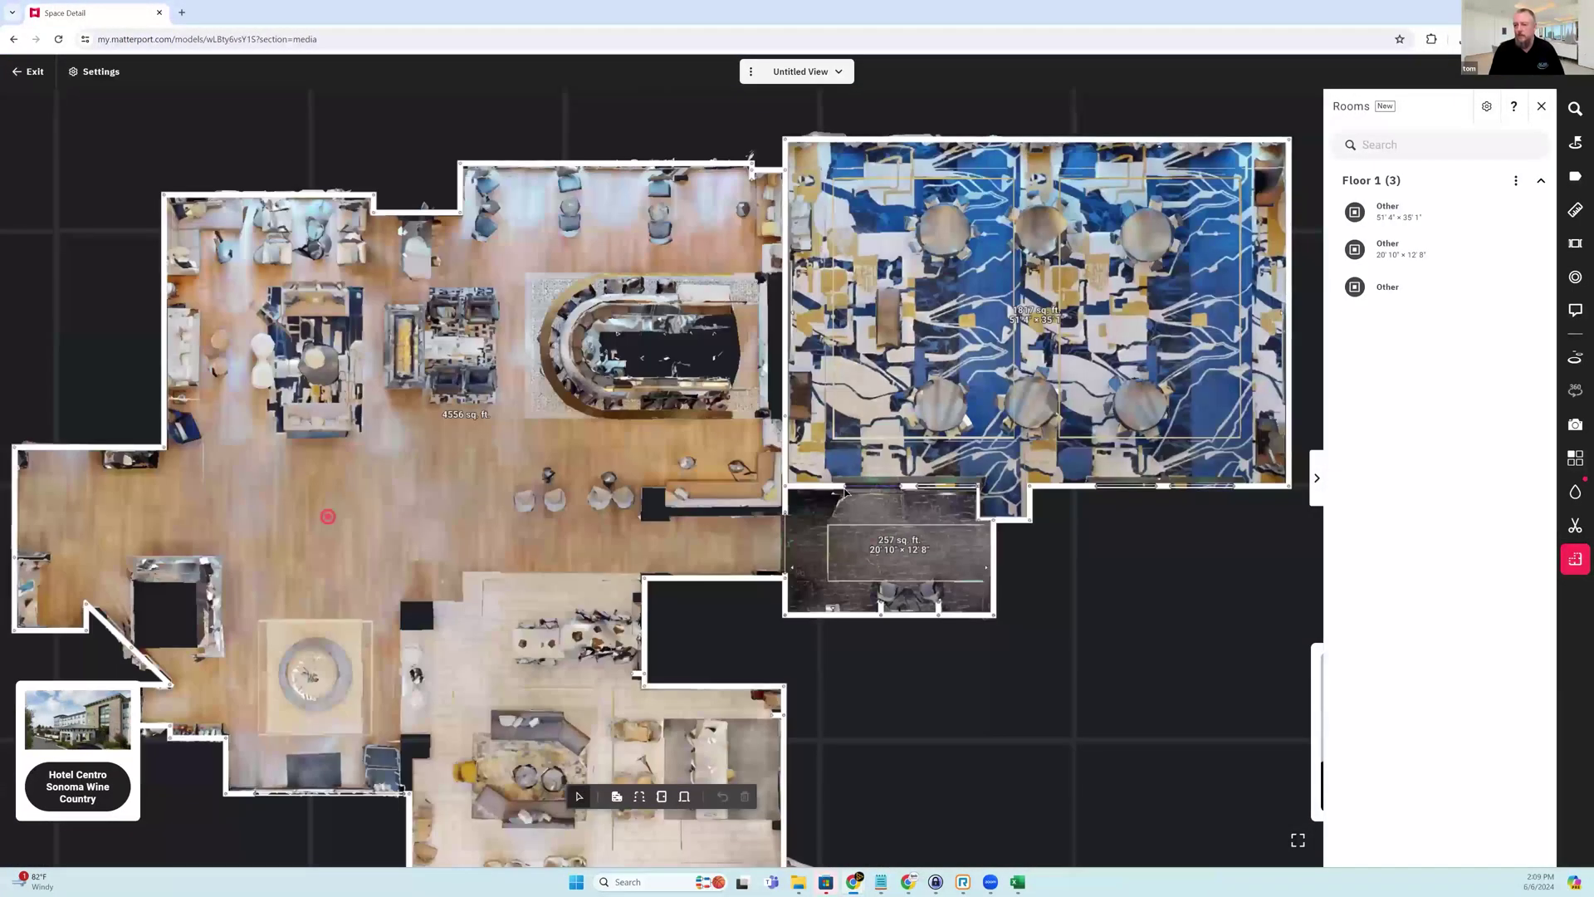
click(858, 490)
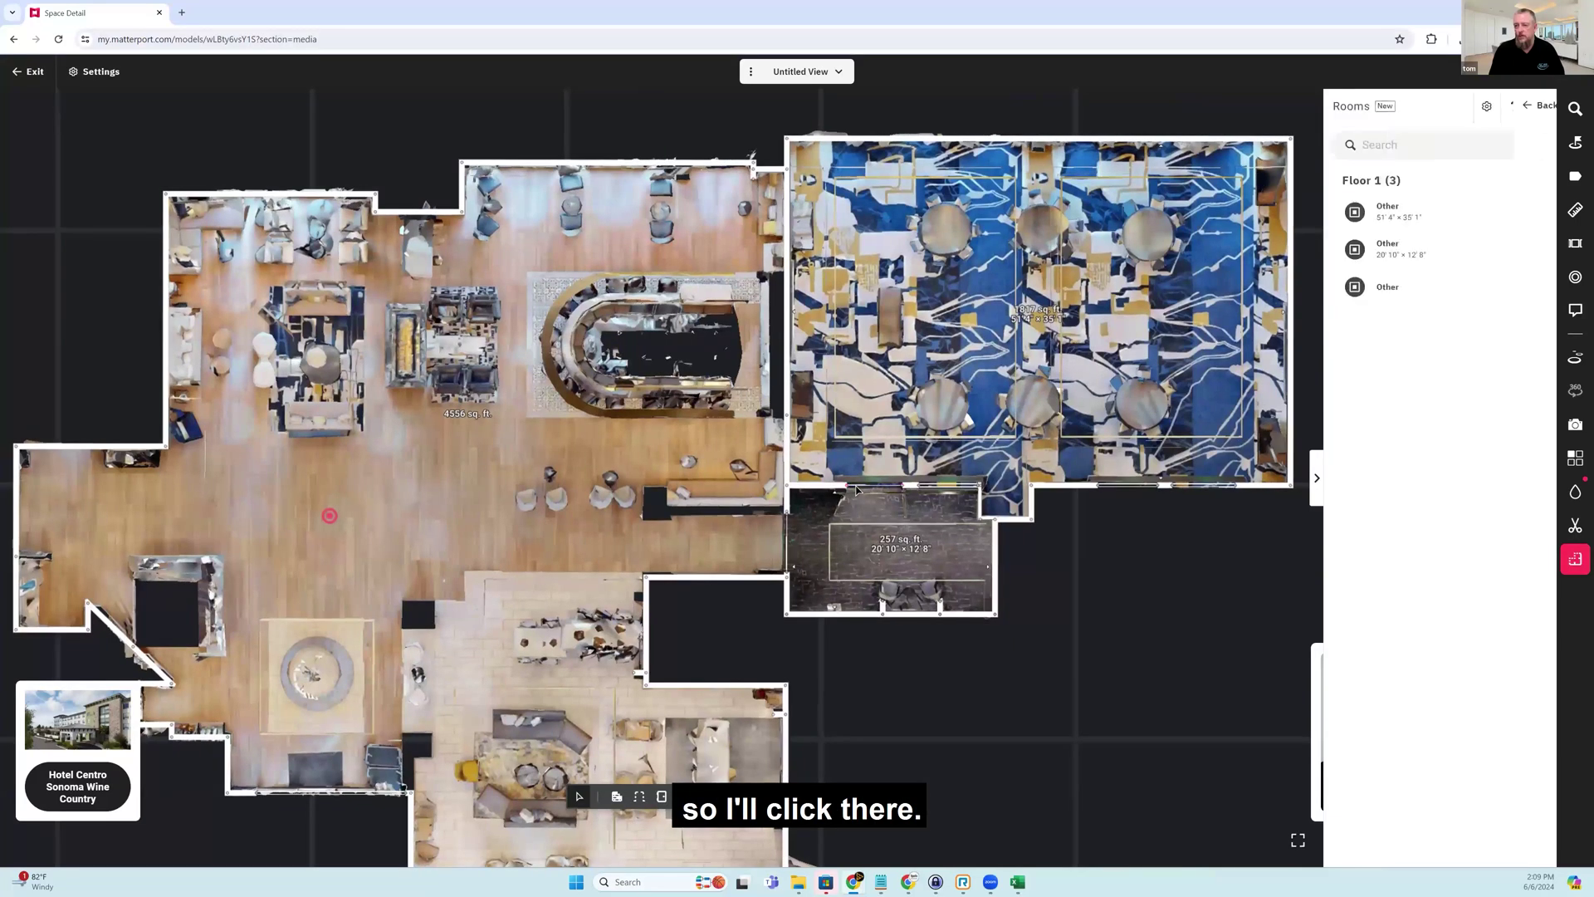
click(818, 486)
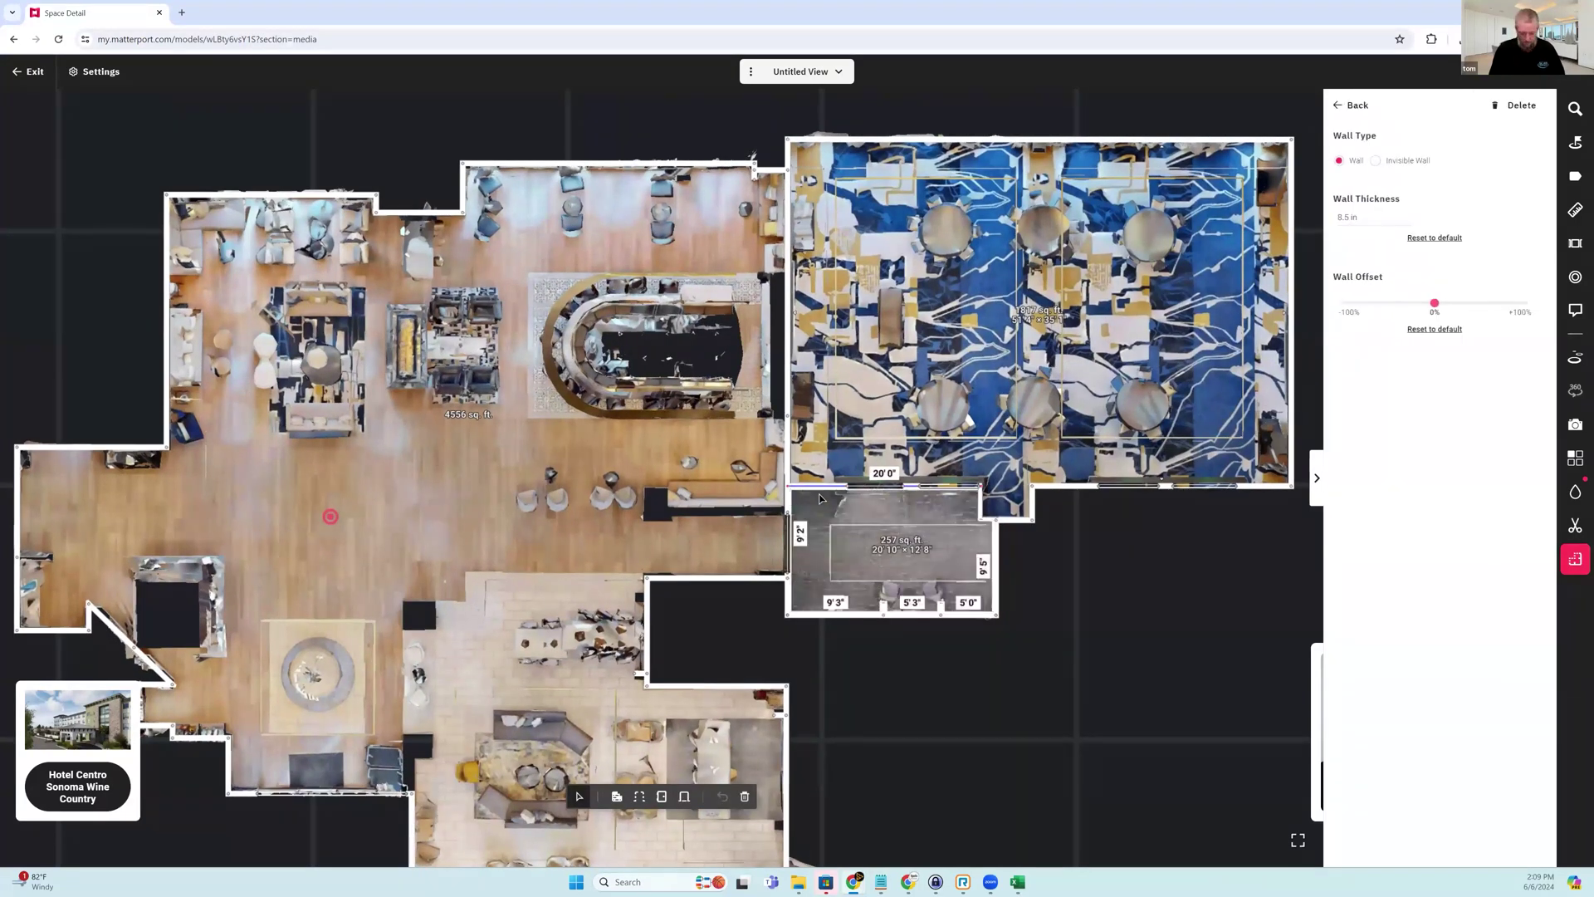
key(Delete)
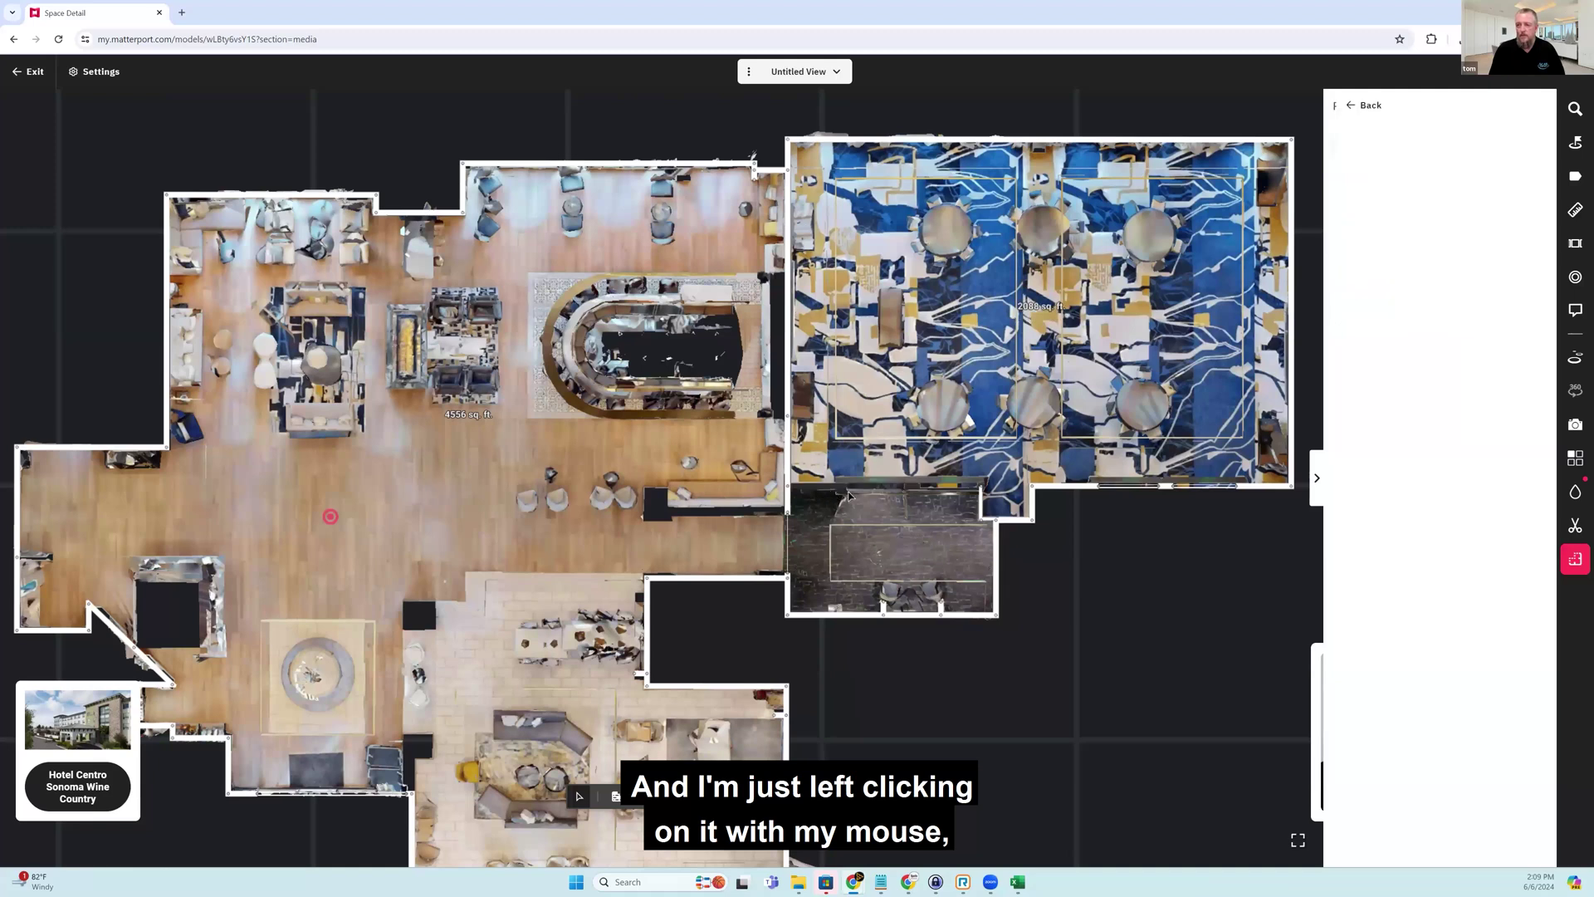
- Delete the small wall by the 3'7" label and its leftover stub
click(982, 503)
key(Delete)
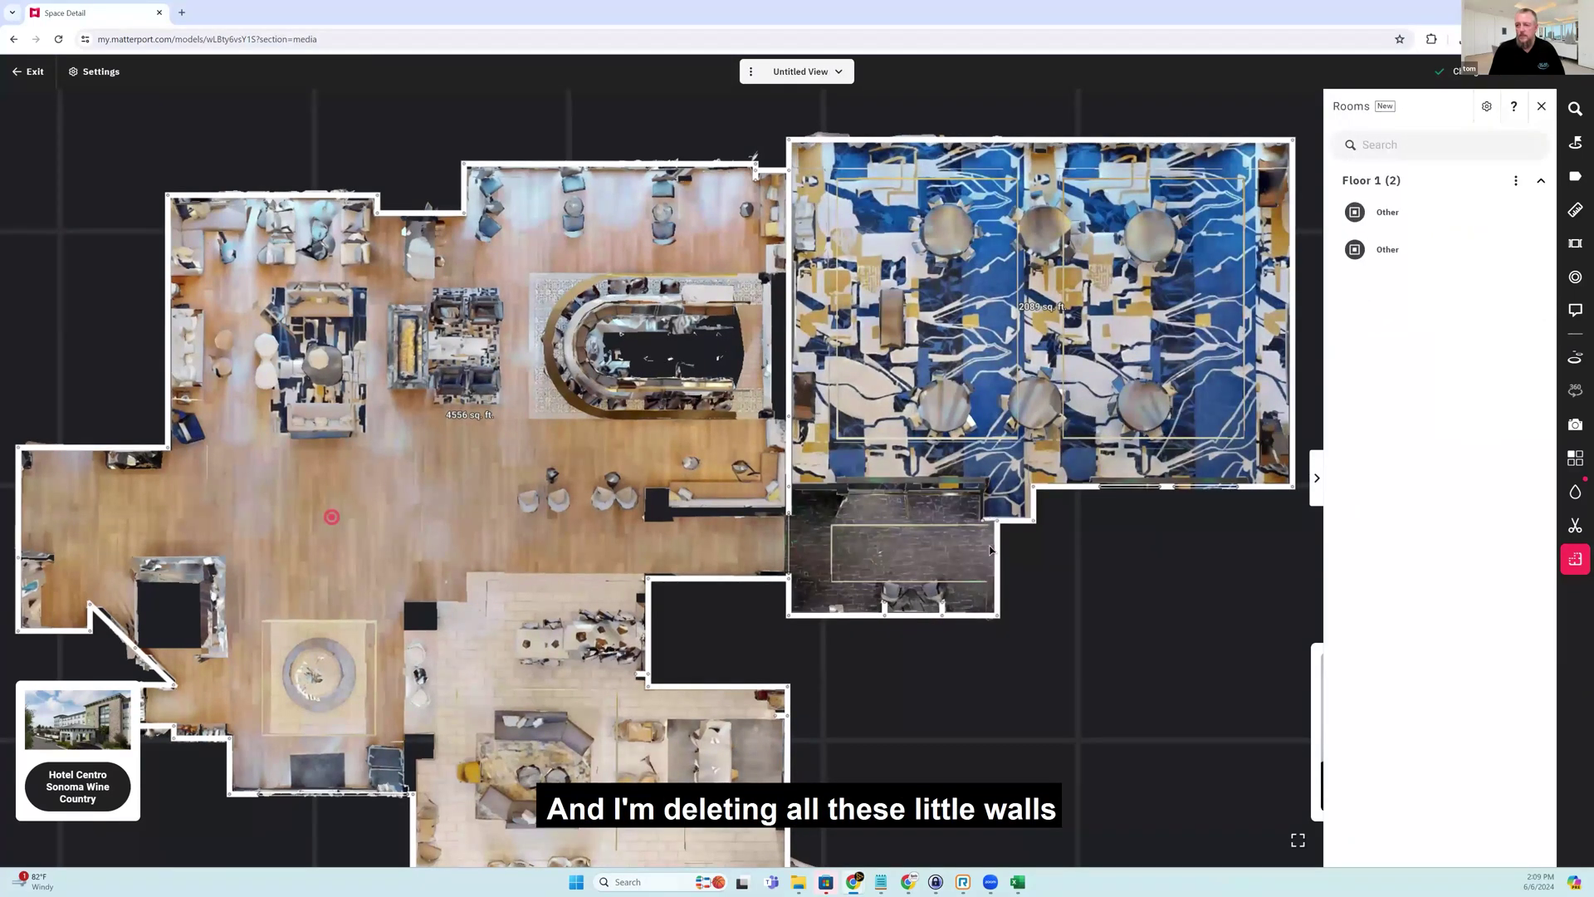
scroll(989, 516, up, 5)
scroll(1002, 510, up, 2)
click(989, 510)
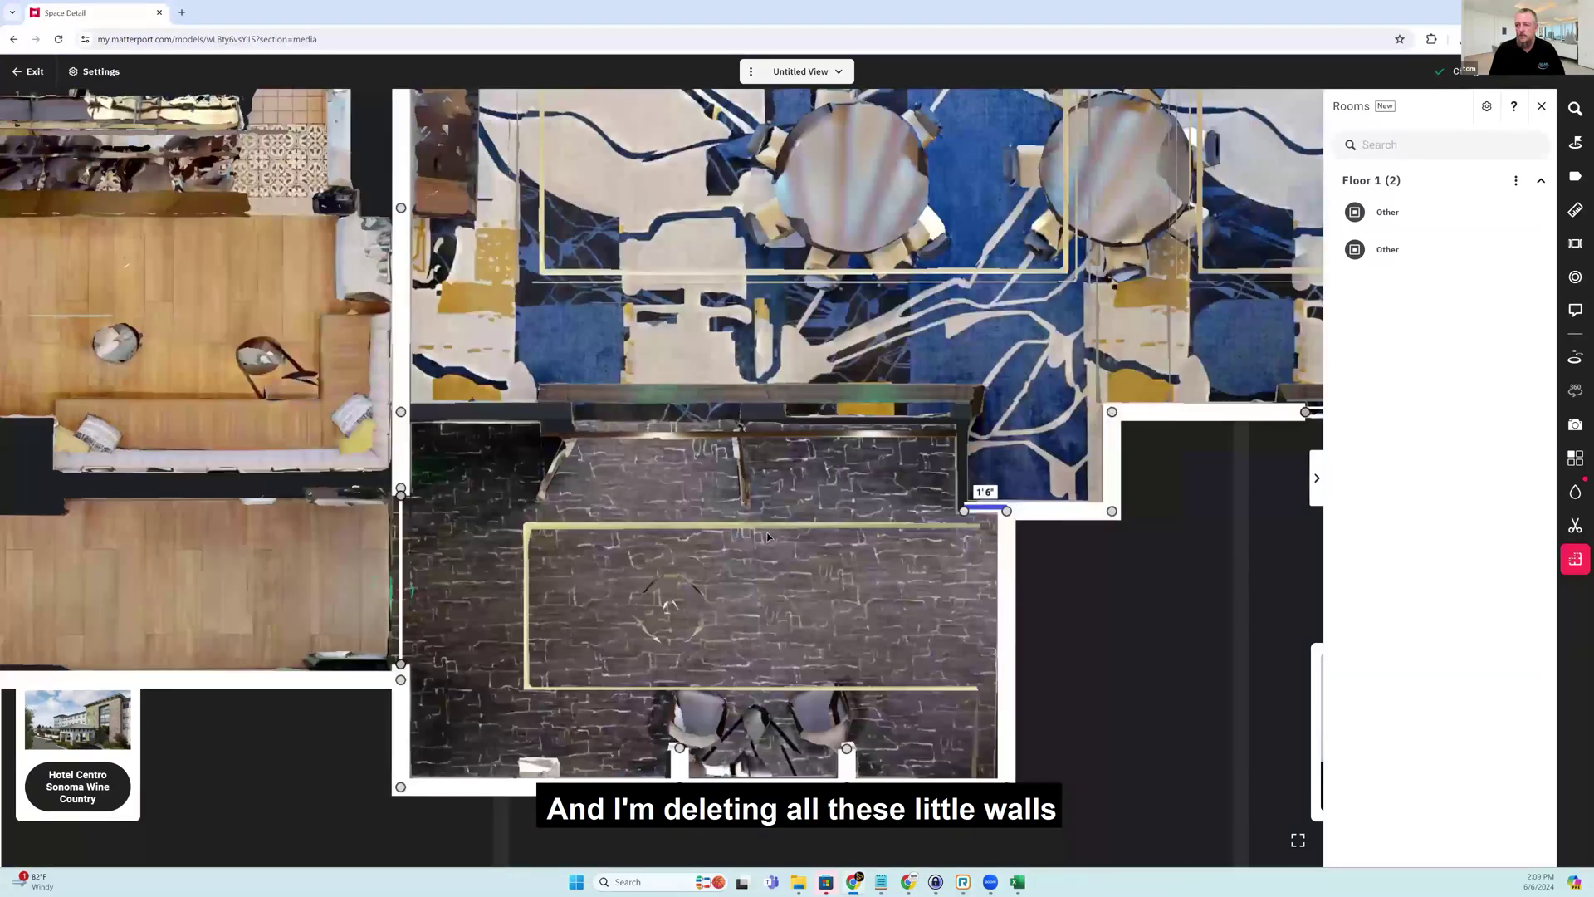
key(Delete)
- Delete the doorway on the annex's left wall
click(400, 541)
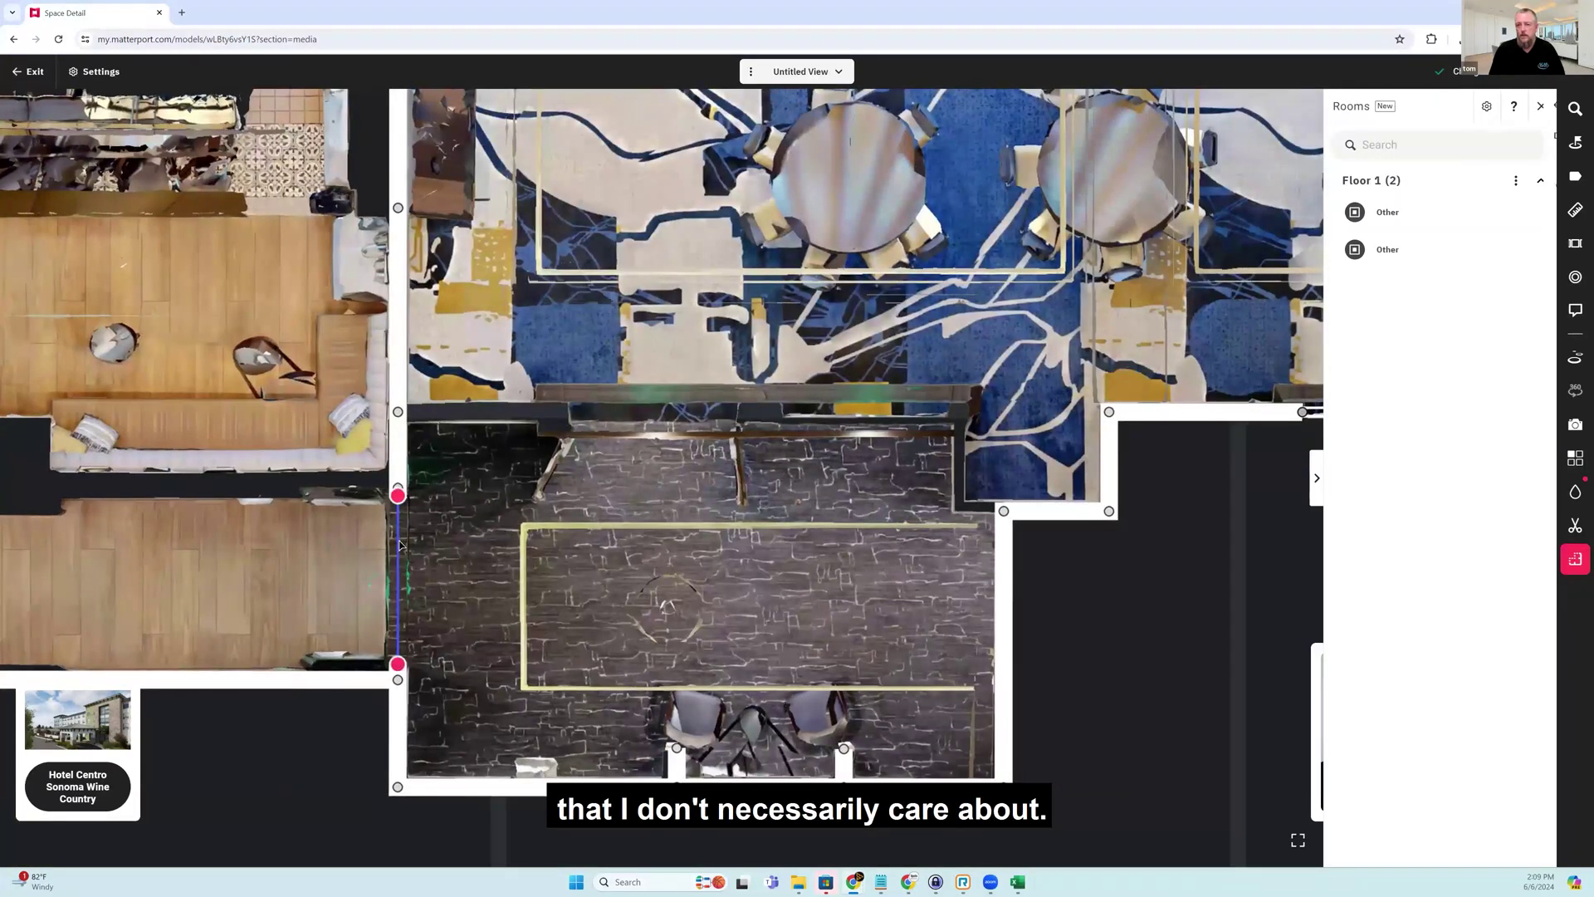
key(Delete)
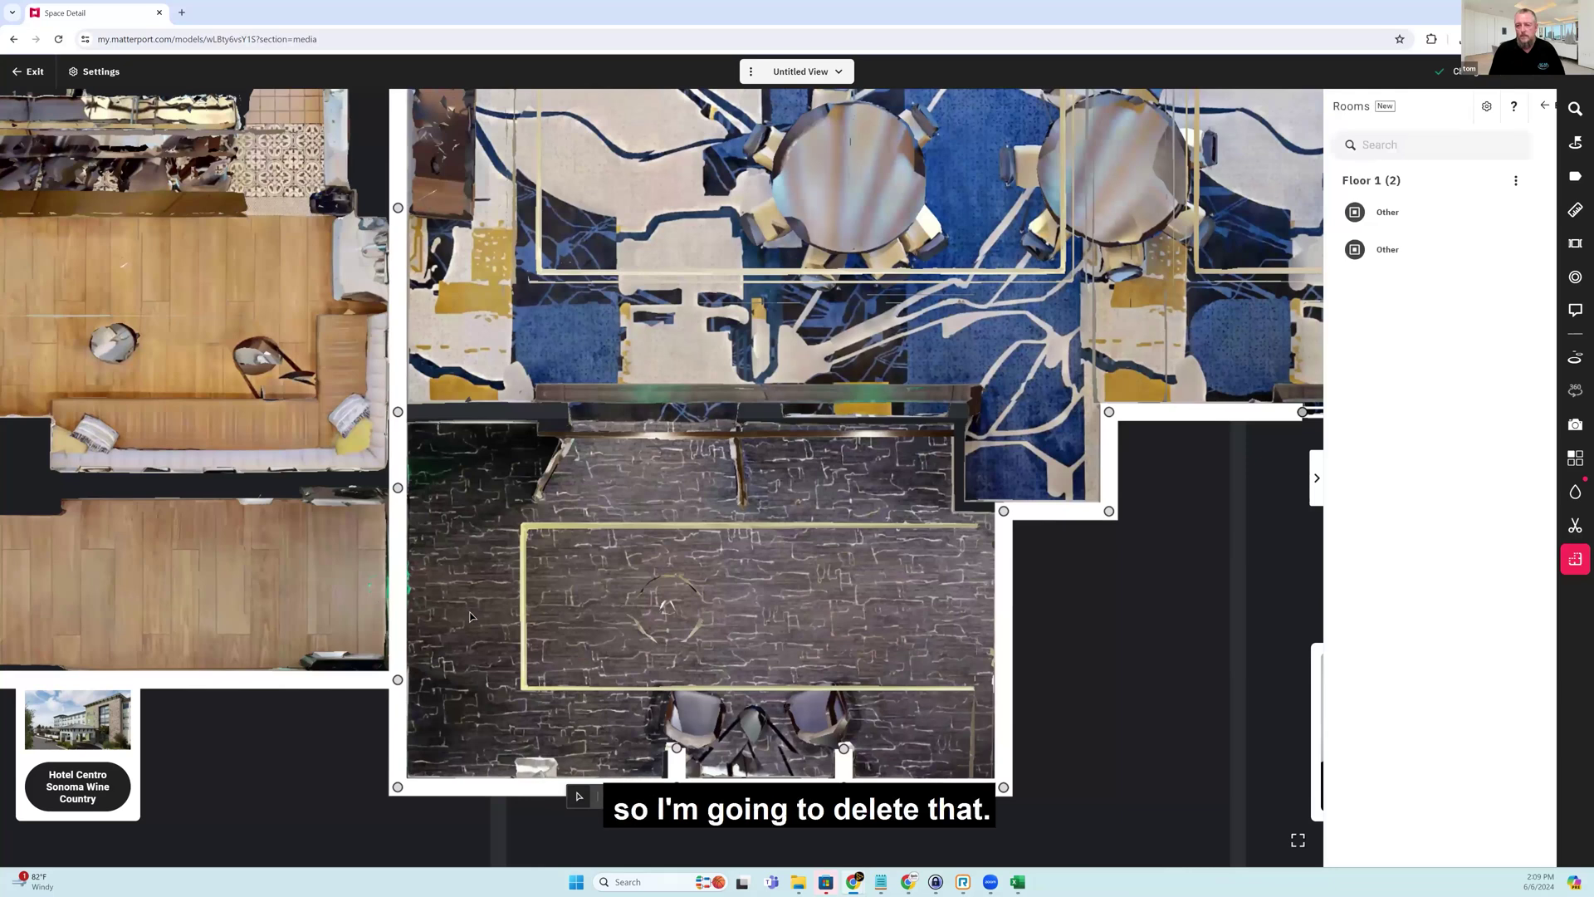
scroll(462, 622, down, 3)
scroll(463, 622, down, 3)
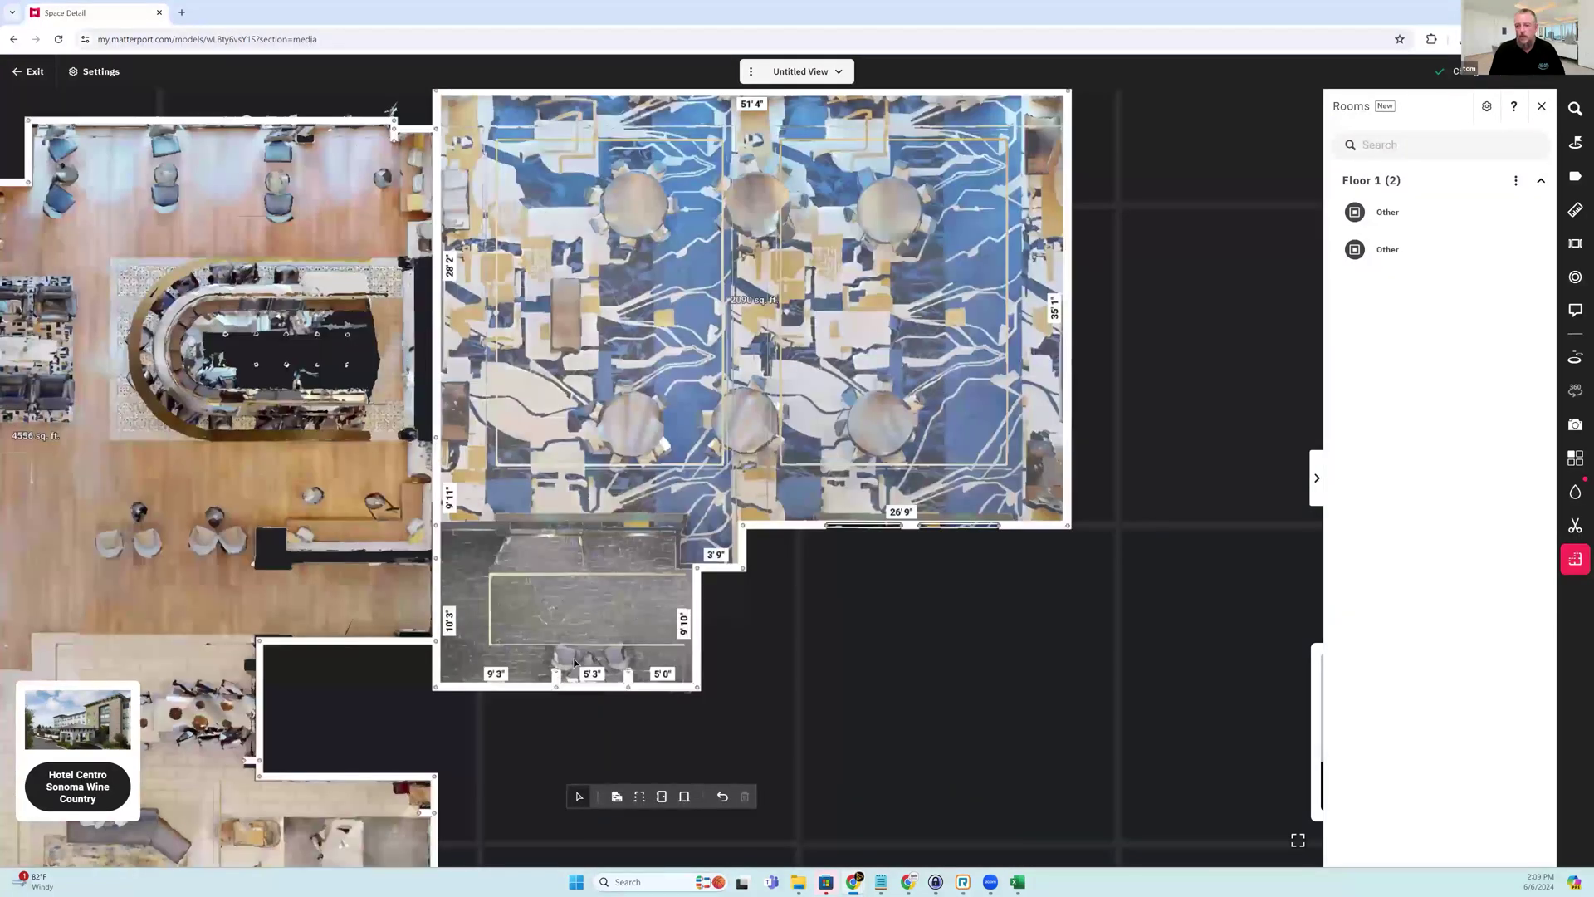
scroll(520, 671, up, 2)
scroll(519, 671, up, 3)
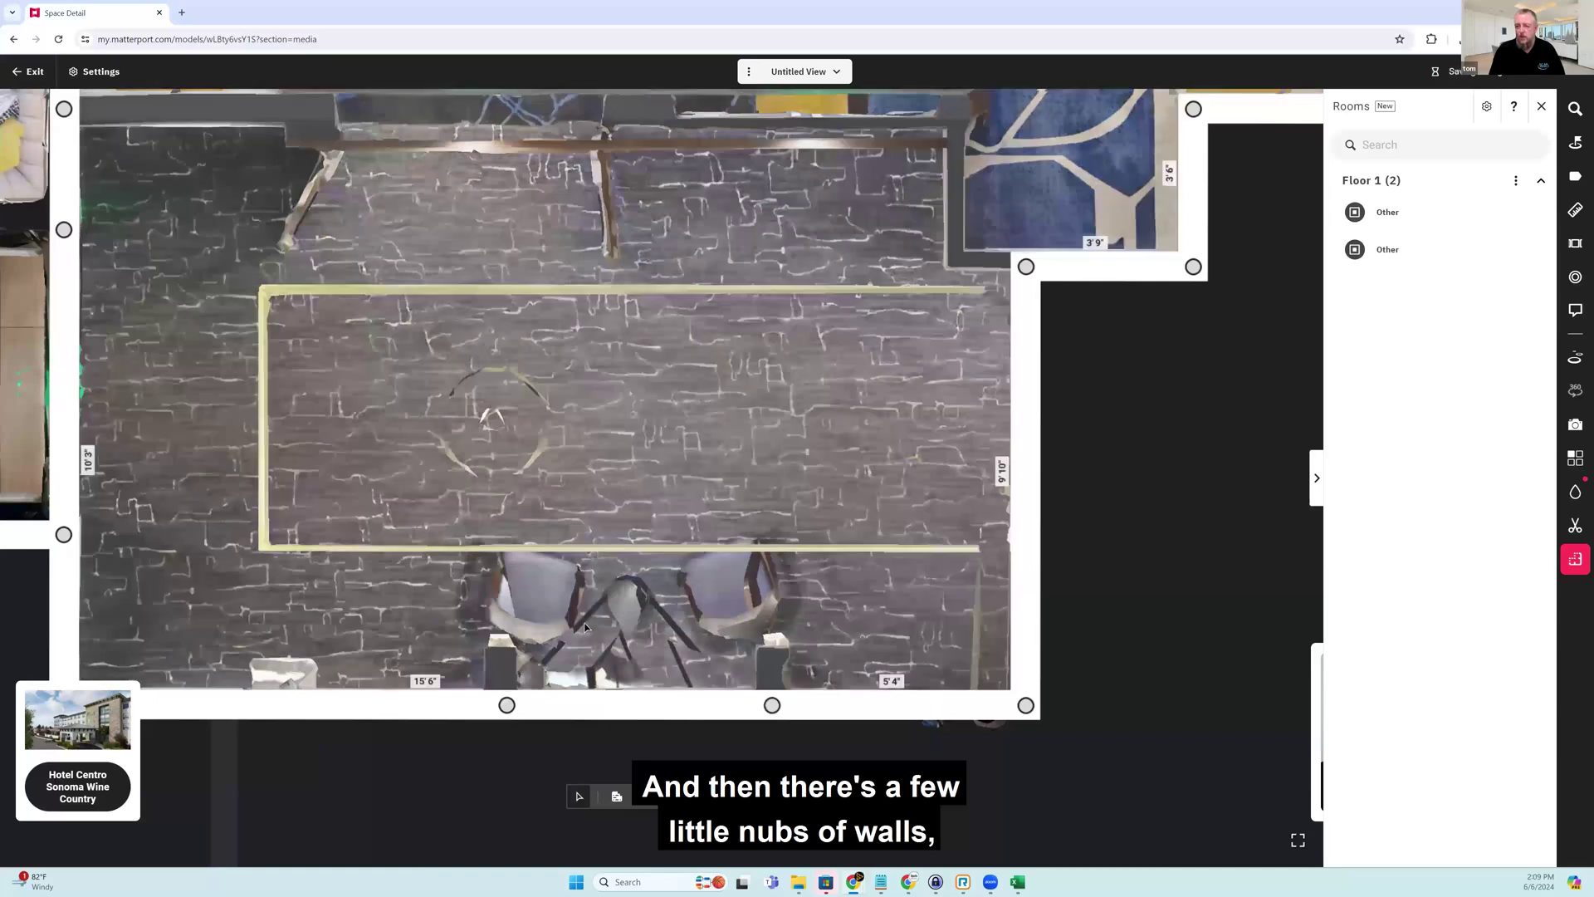
scroll(540, 656, down, 3)
scroll(535, 656, down, 4)
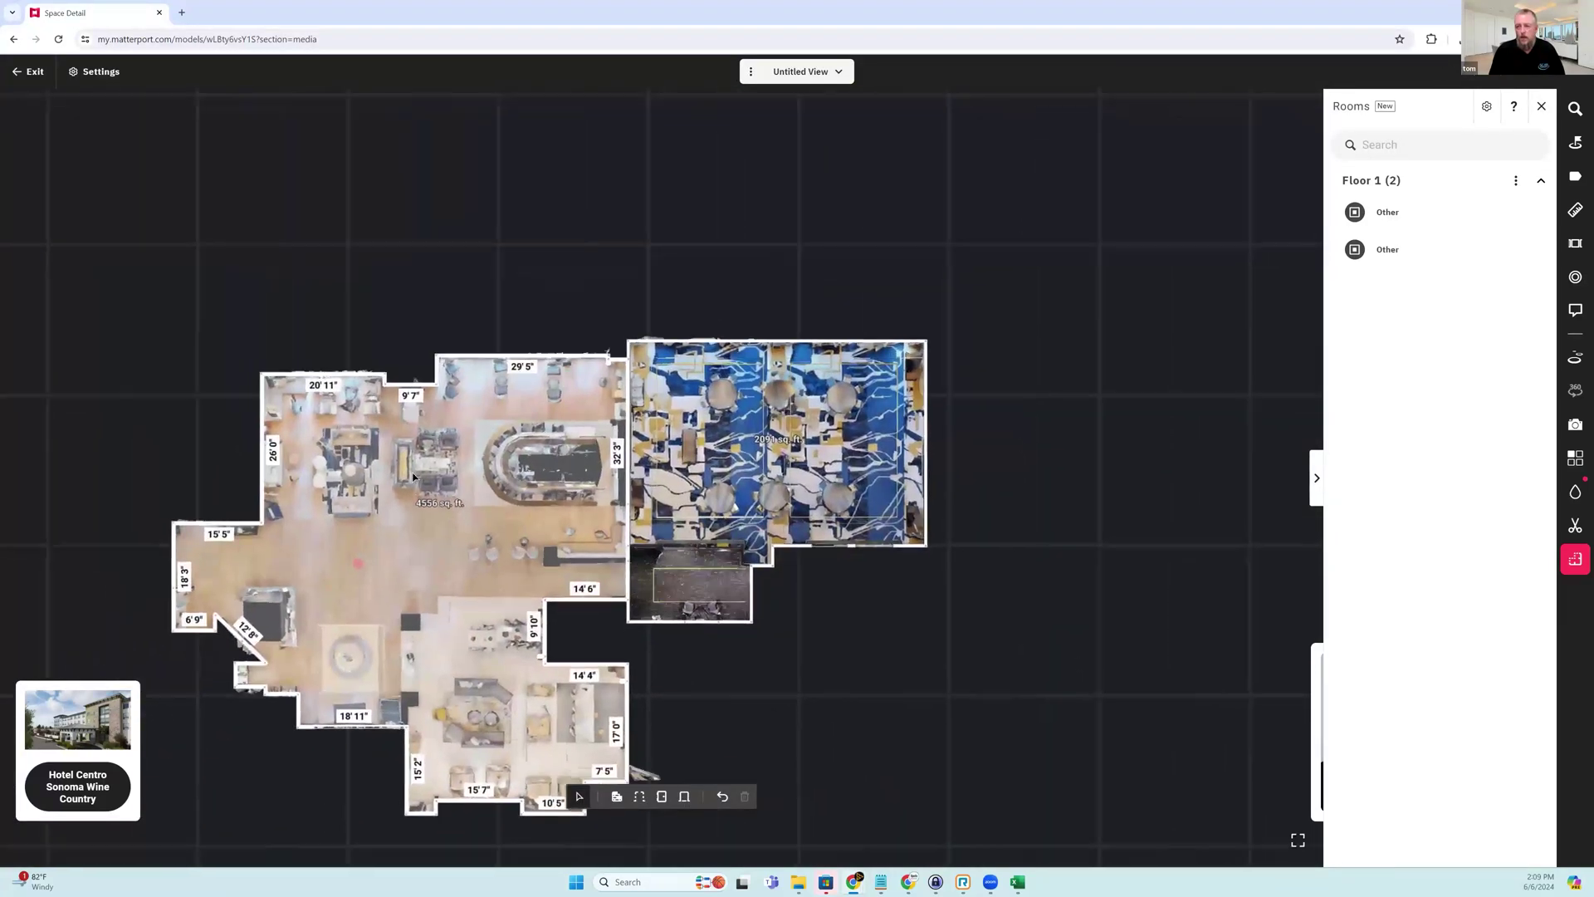
scroll(503, 633, up, 5)
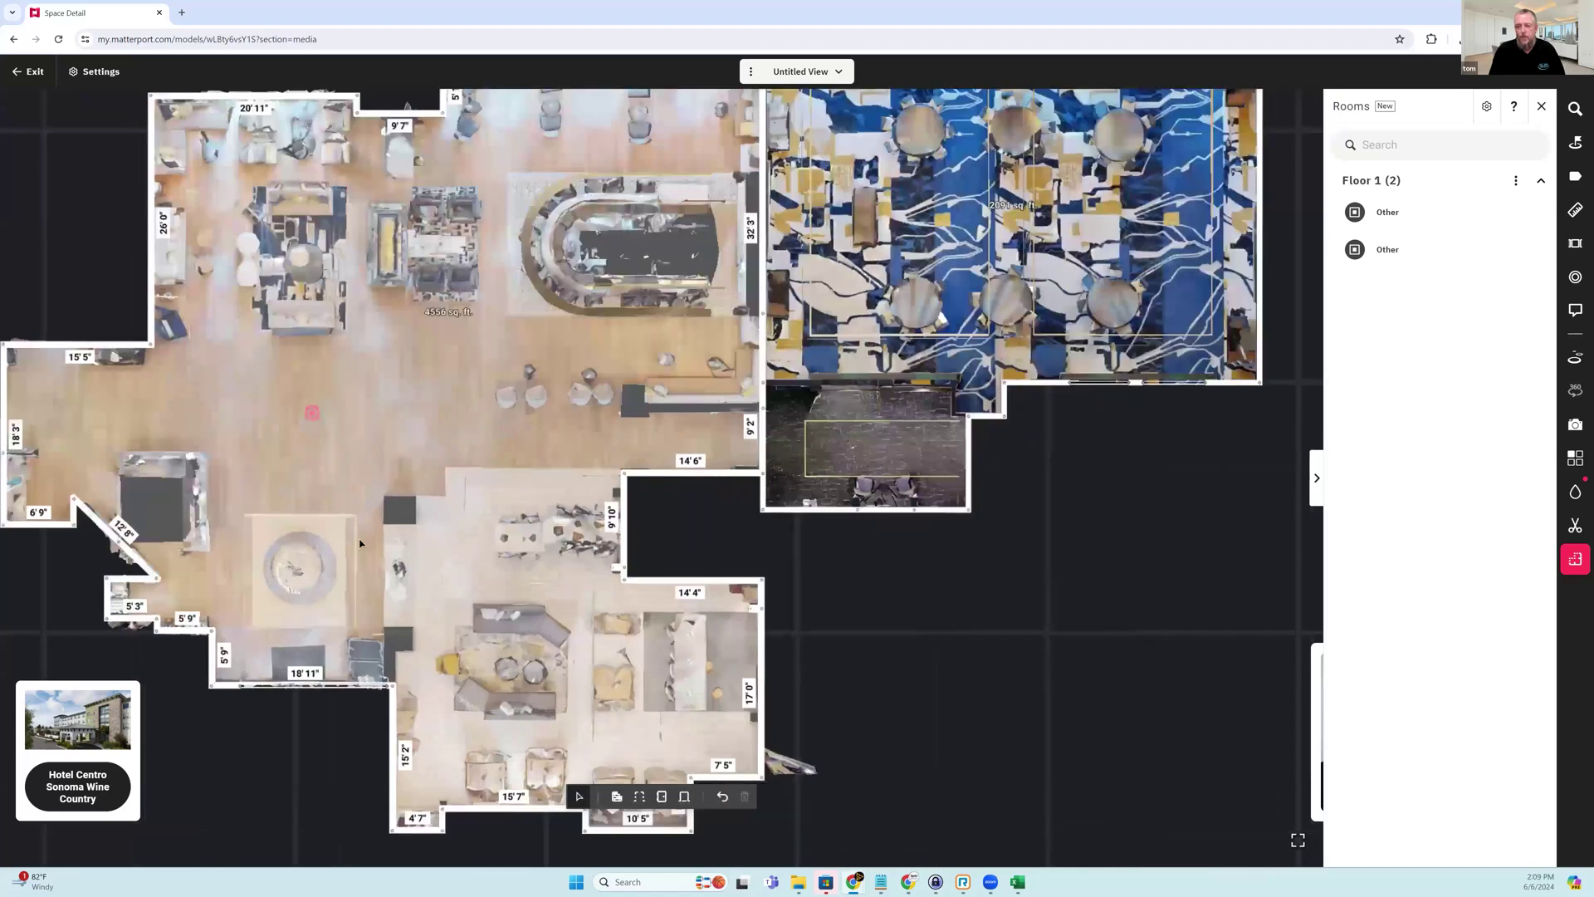
scroll(374, 579, up, 5)
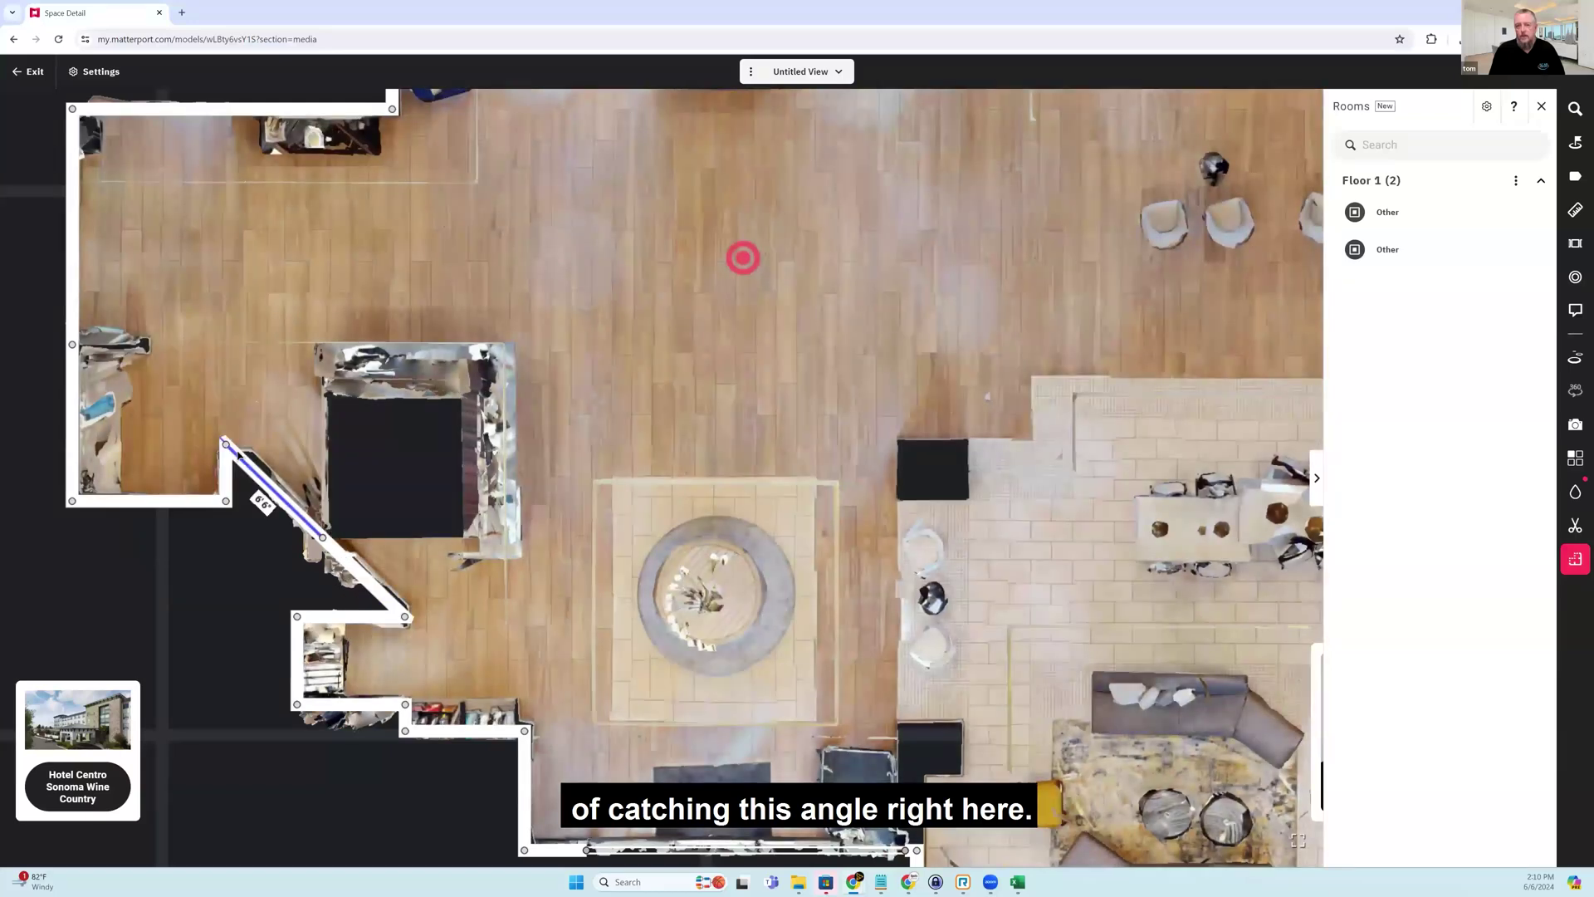
scroll(533, 591, down, 6)
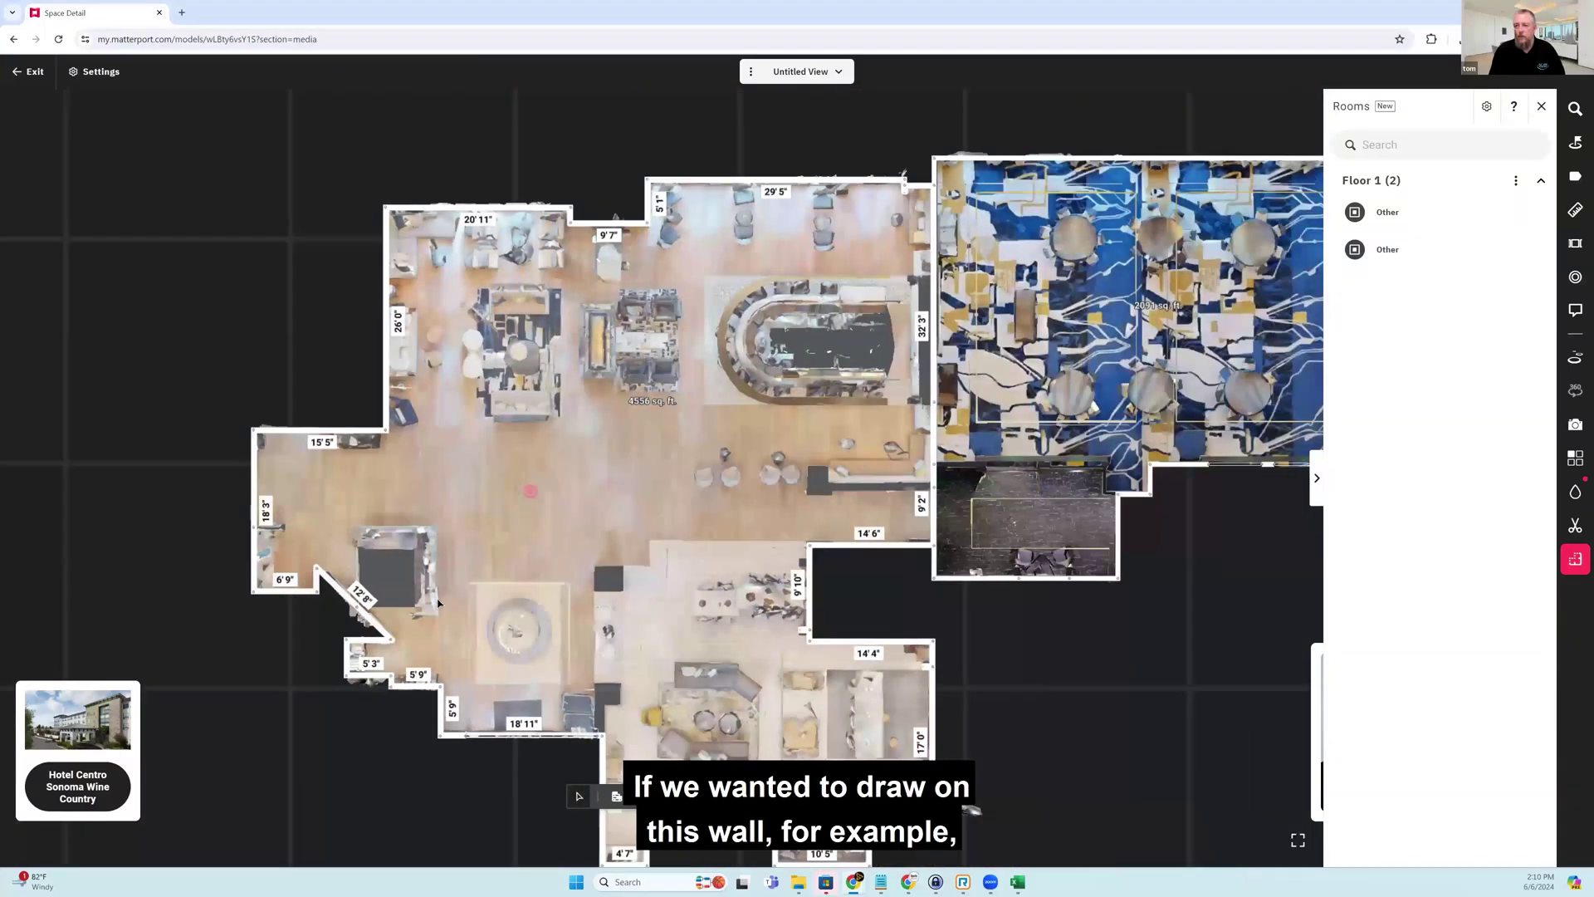
drag(629, 536, 438, 604)
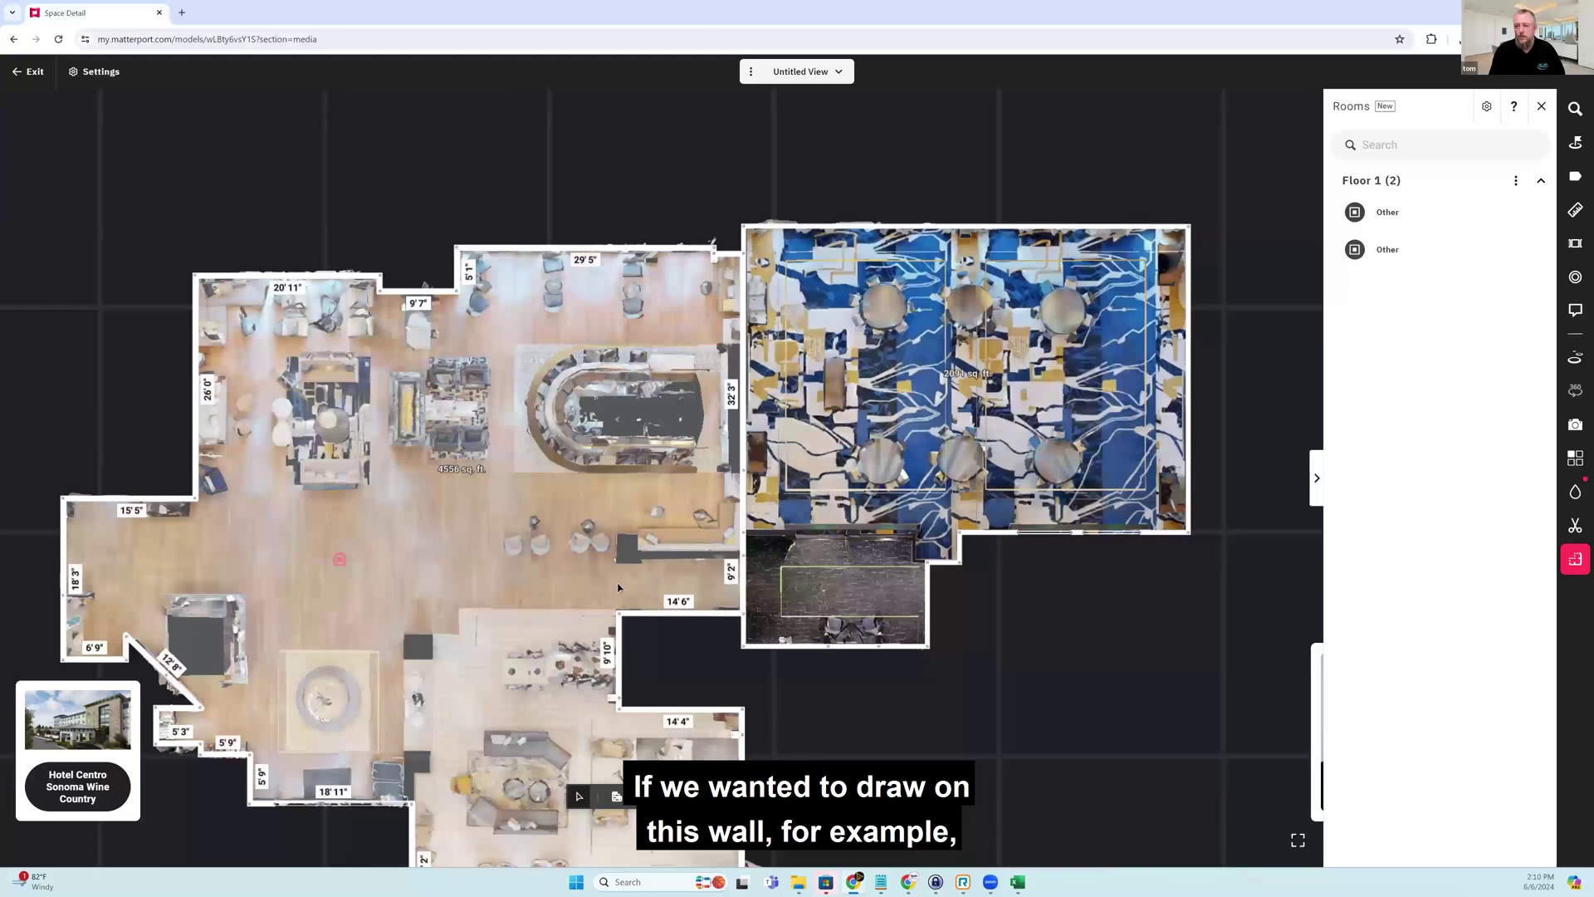
scroll(618, 587, up, 5)
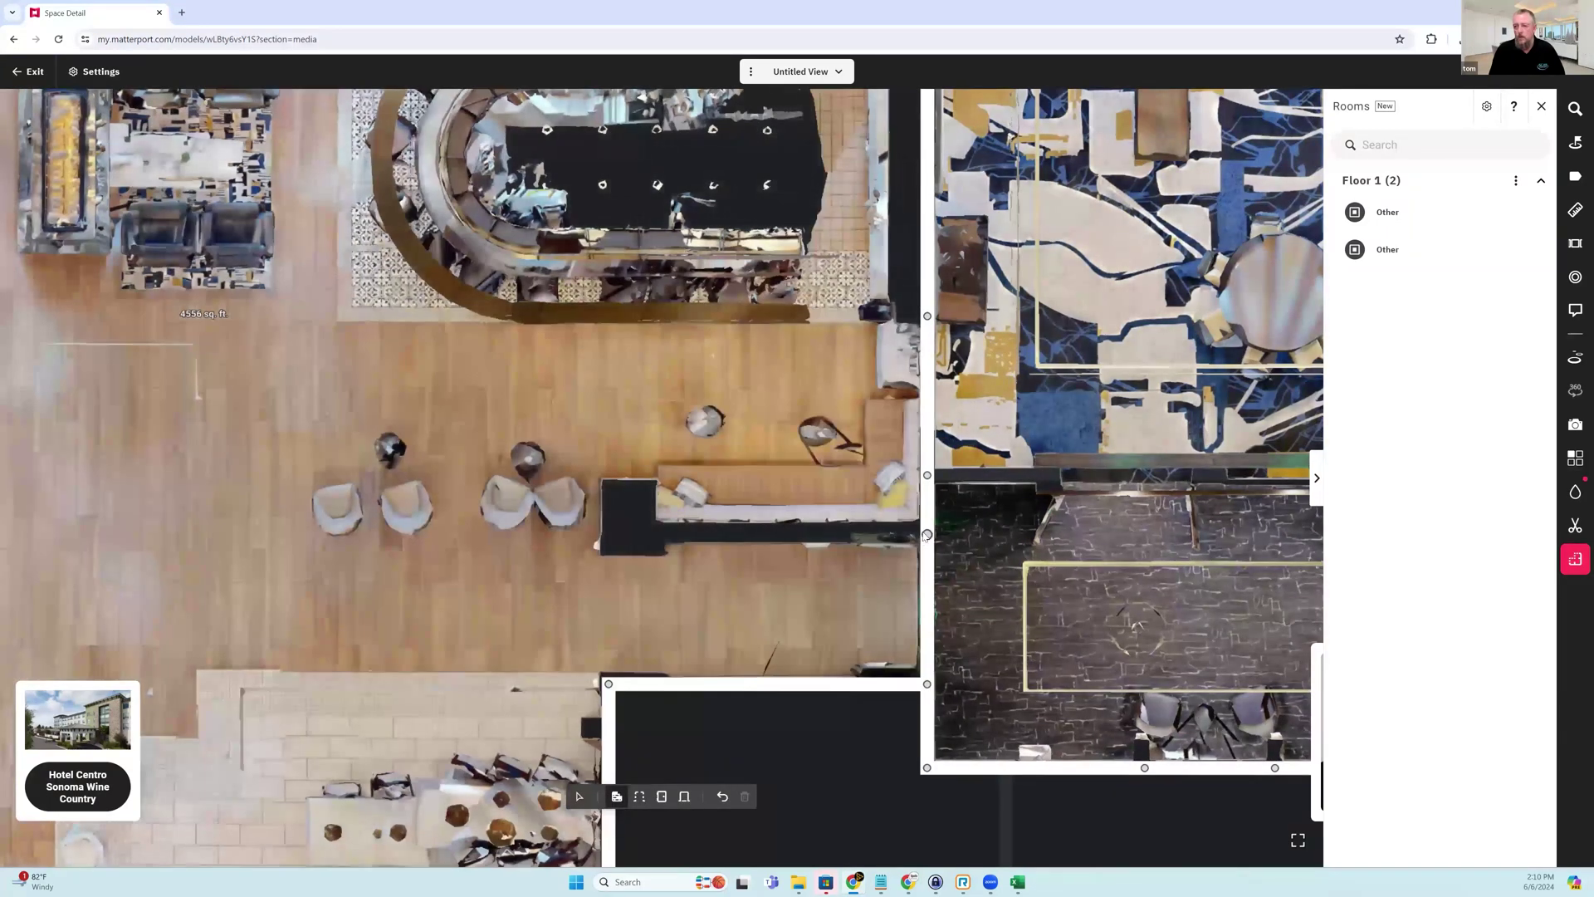
- Wall in the pillar beside the bar (12'1", 3'0", 3'11" segments) and add a doorway
drag(923, 535, 666, 537)
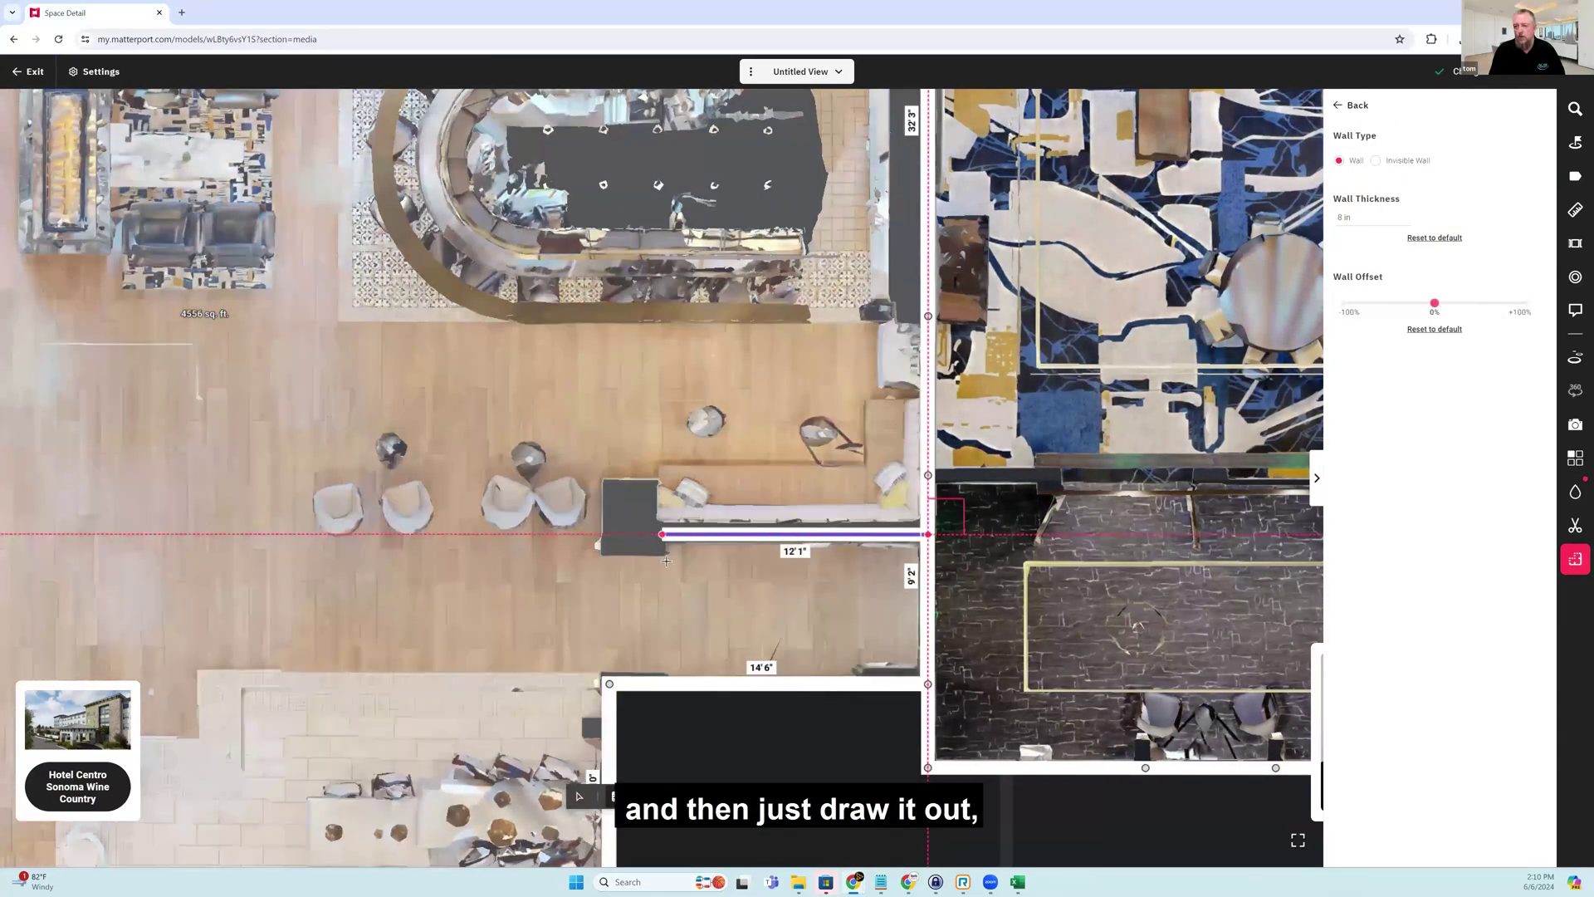
click(663, 537)
click(662, 561)
click(596, 561)
click(596, 535)
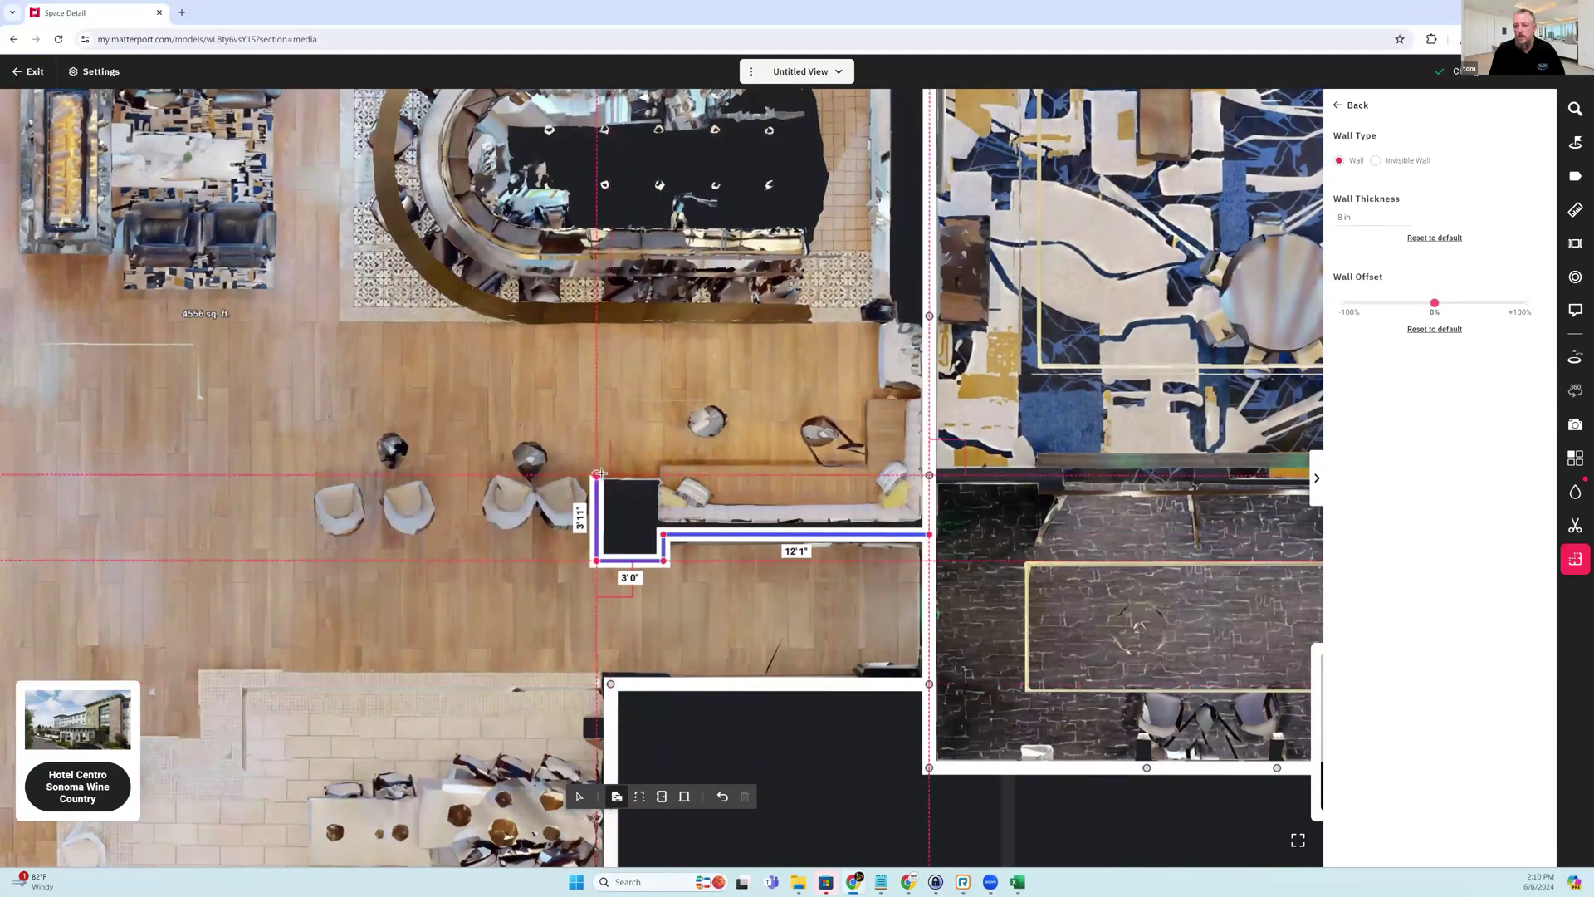
click(596, 475)
click(664, 476)
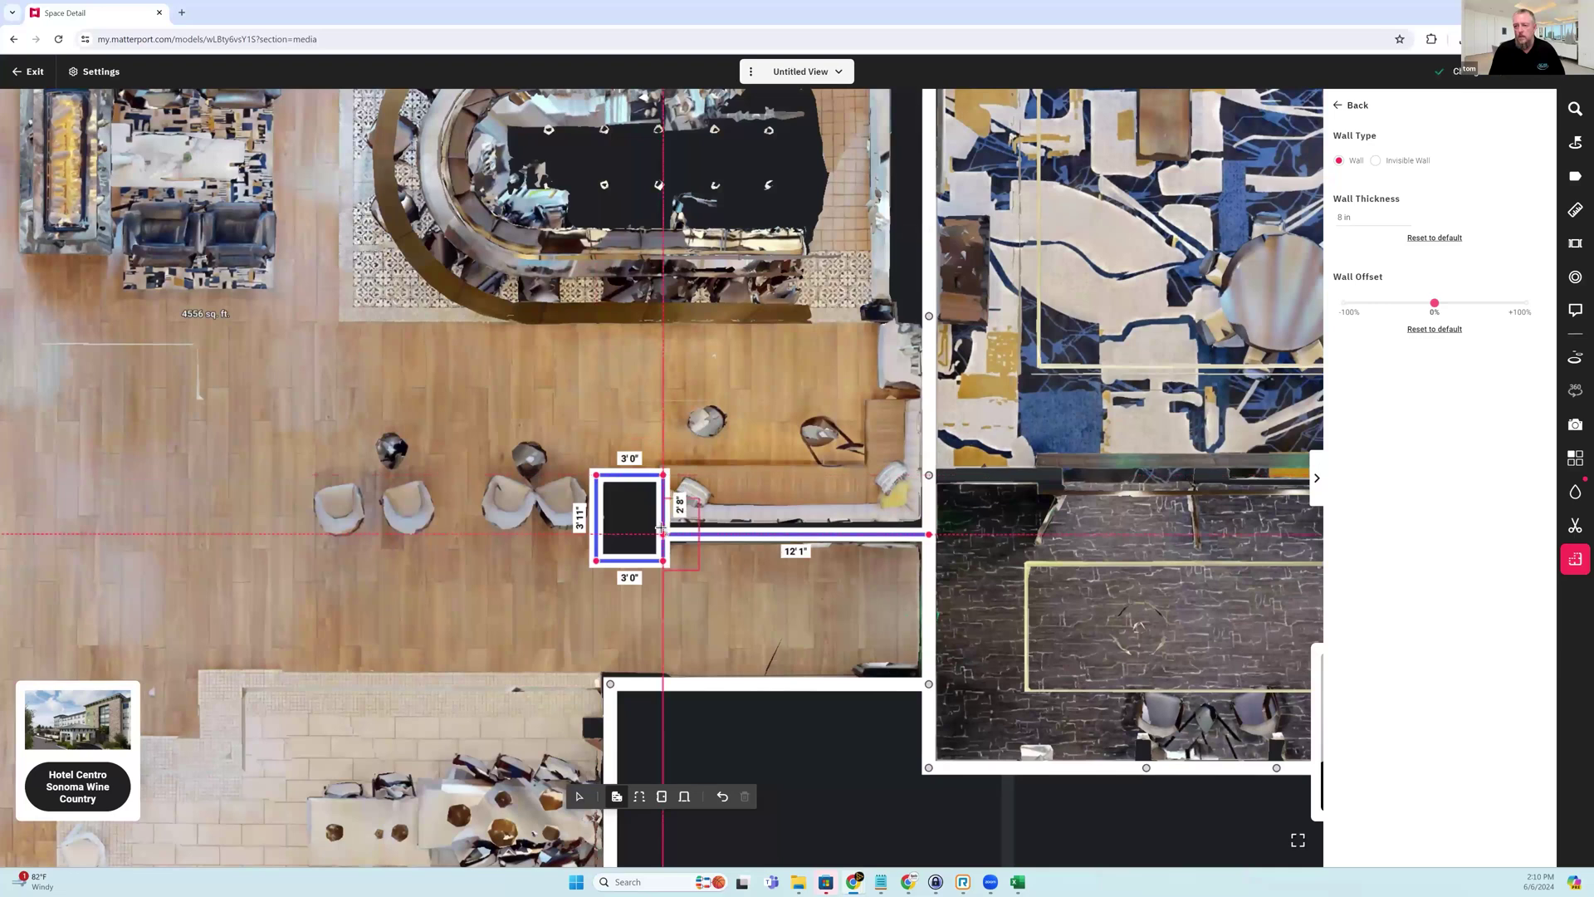
click(663, 535)
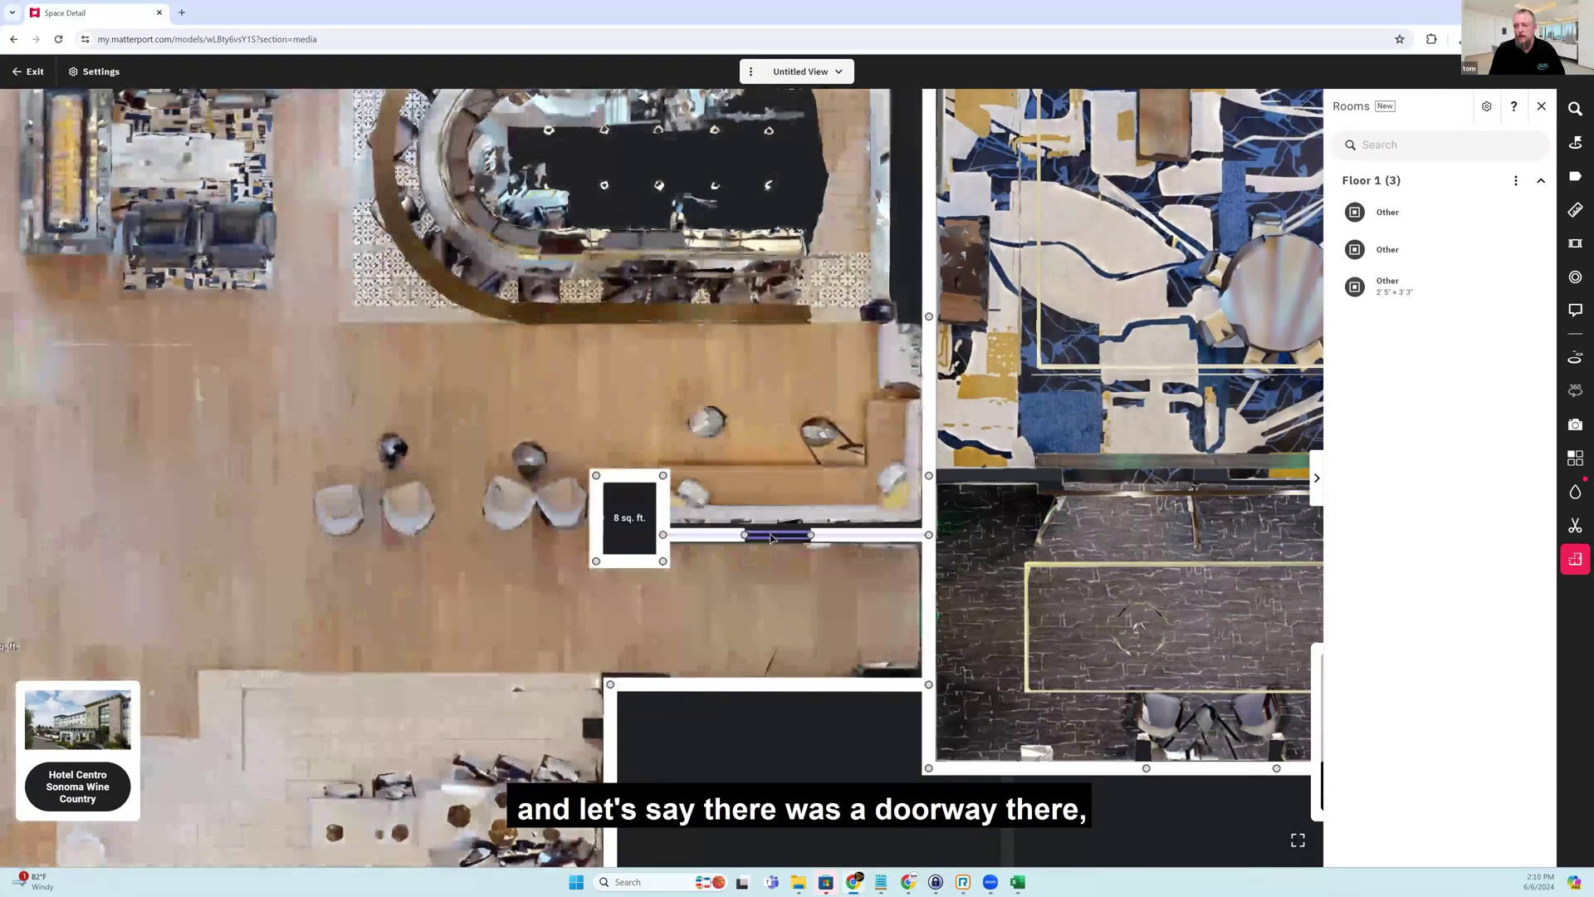
click(768, 533)
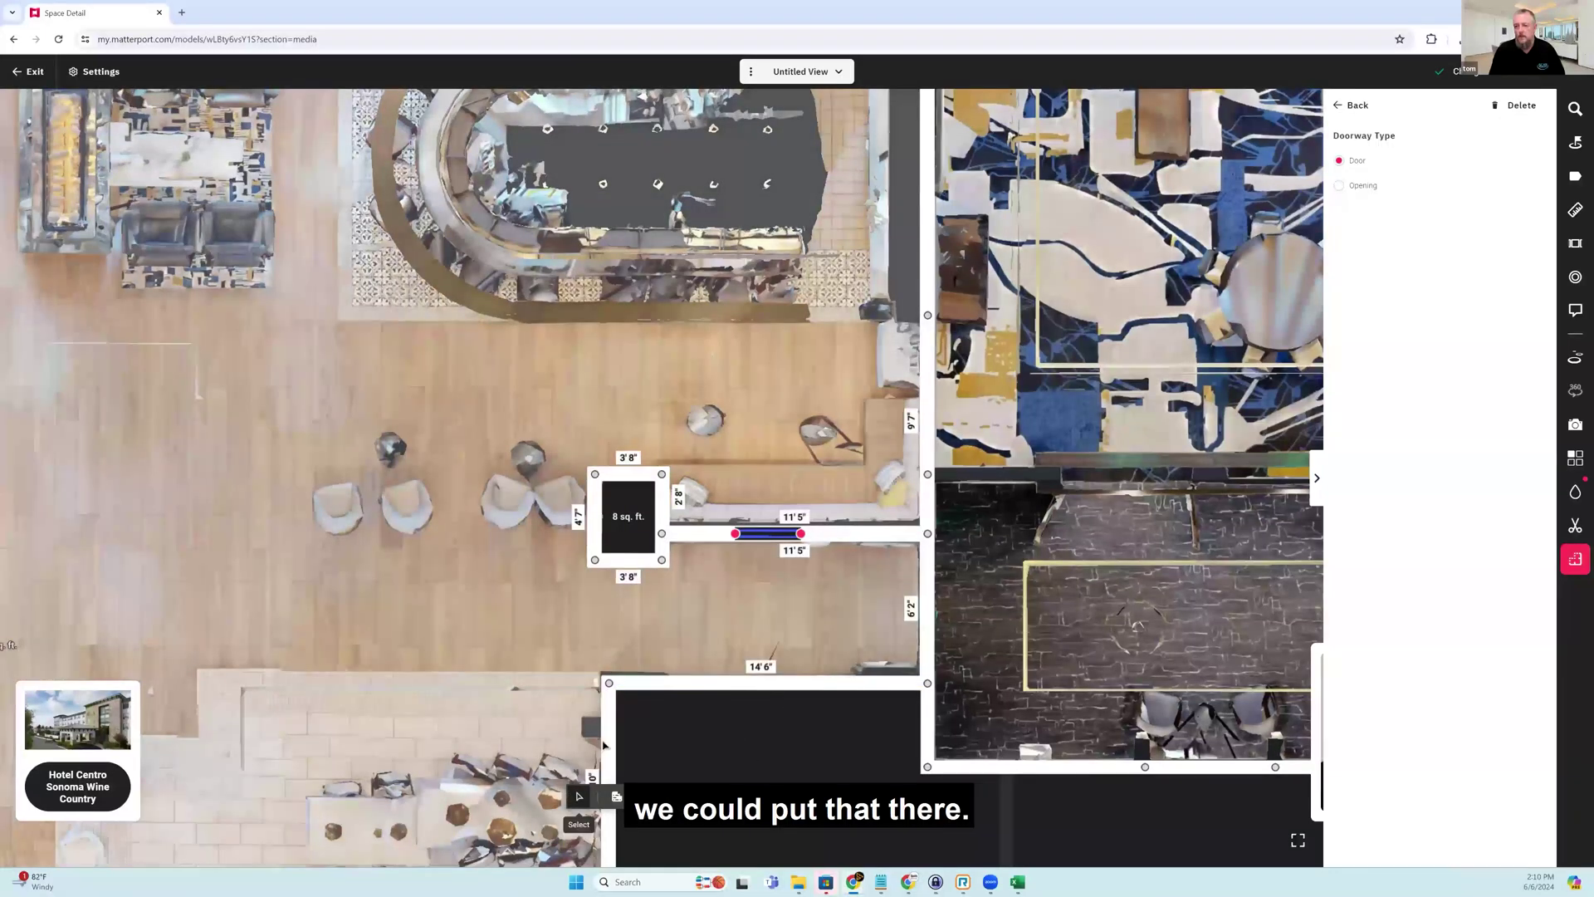
- Delete the doorway just added to the new pillar wall
click(755, 606)
click(762, 535)
key(Delete)
- Open the 8 sq. ft. room's details, toggling Included Area and Outdoors settings back and forth
click(633, 524)
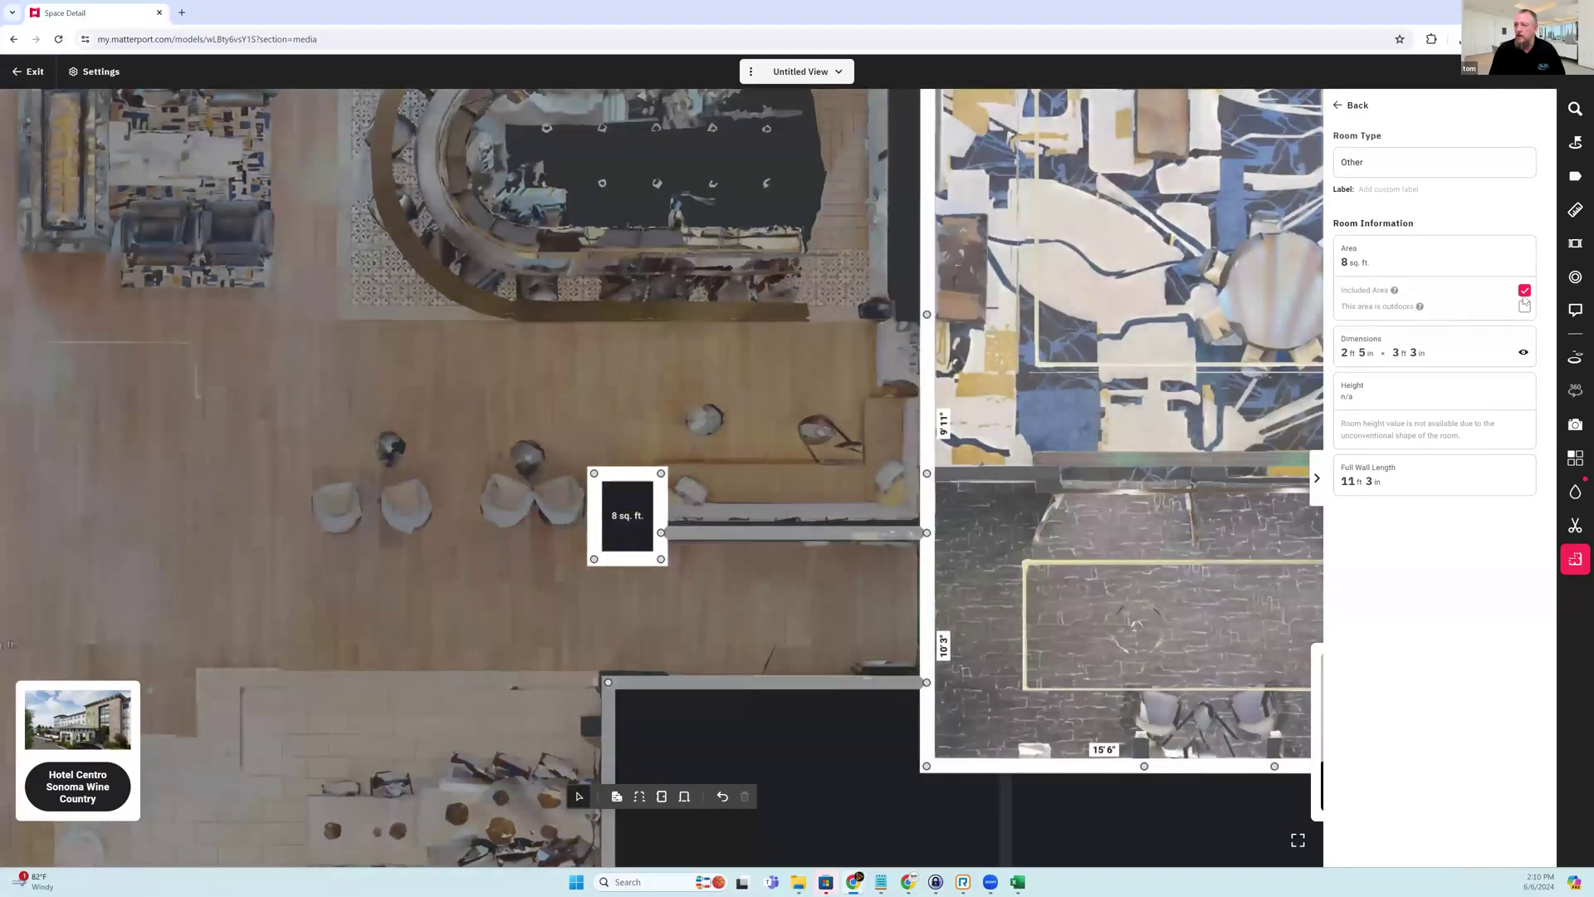
mouse_move(1387, 294)
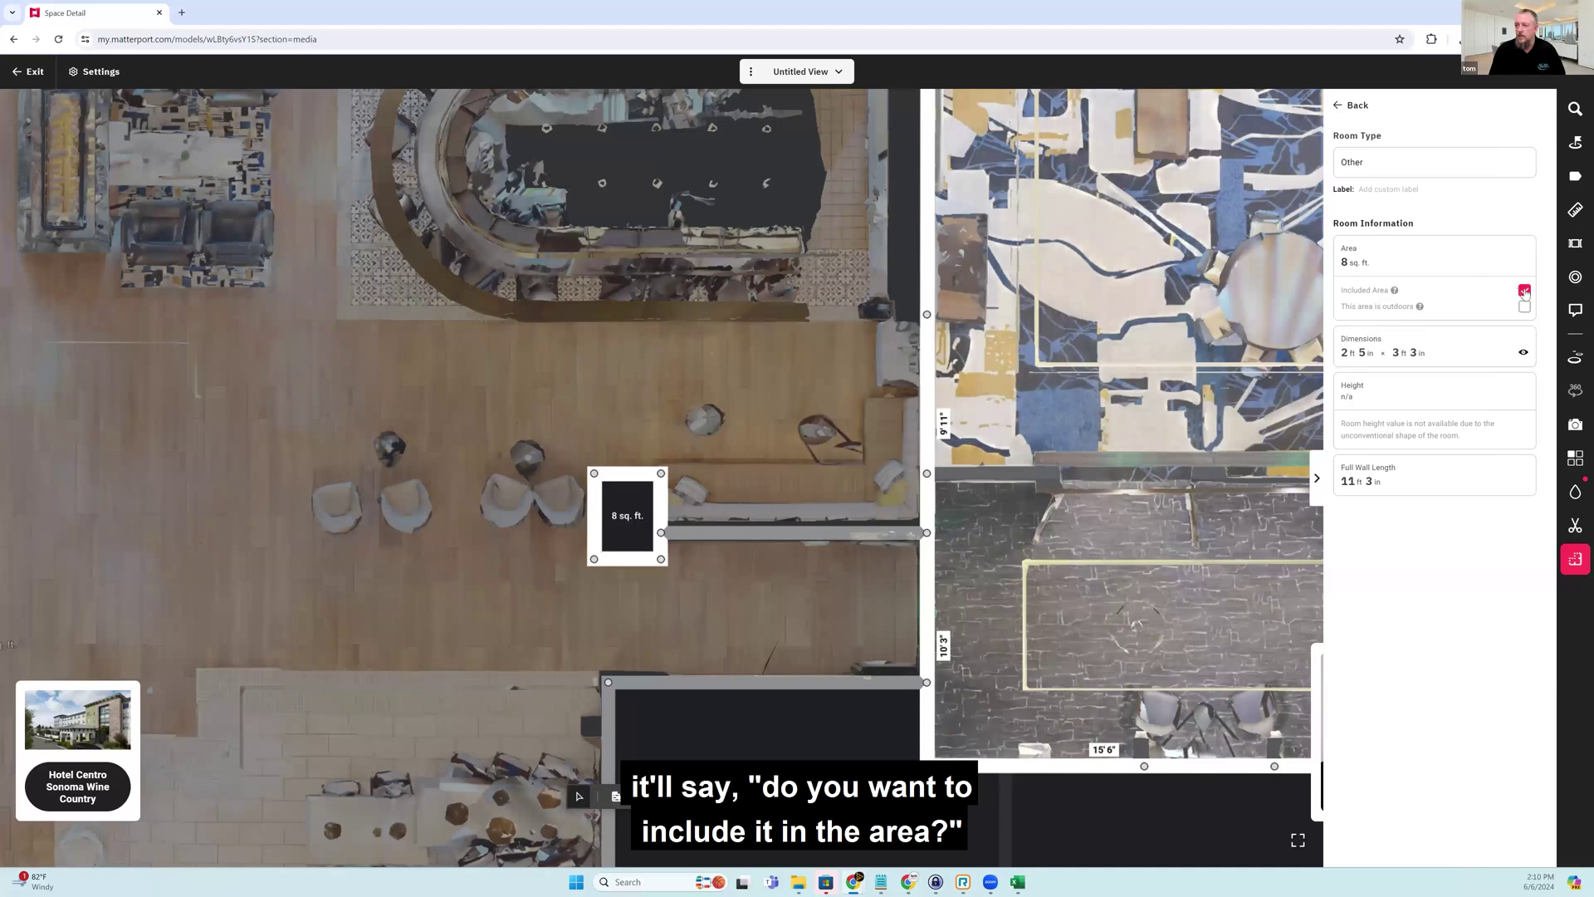
click(1525, 291)
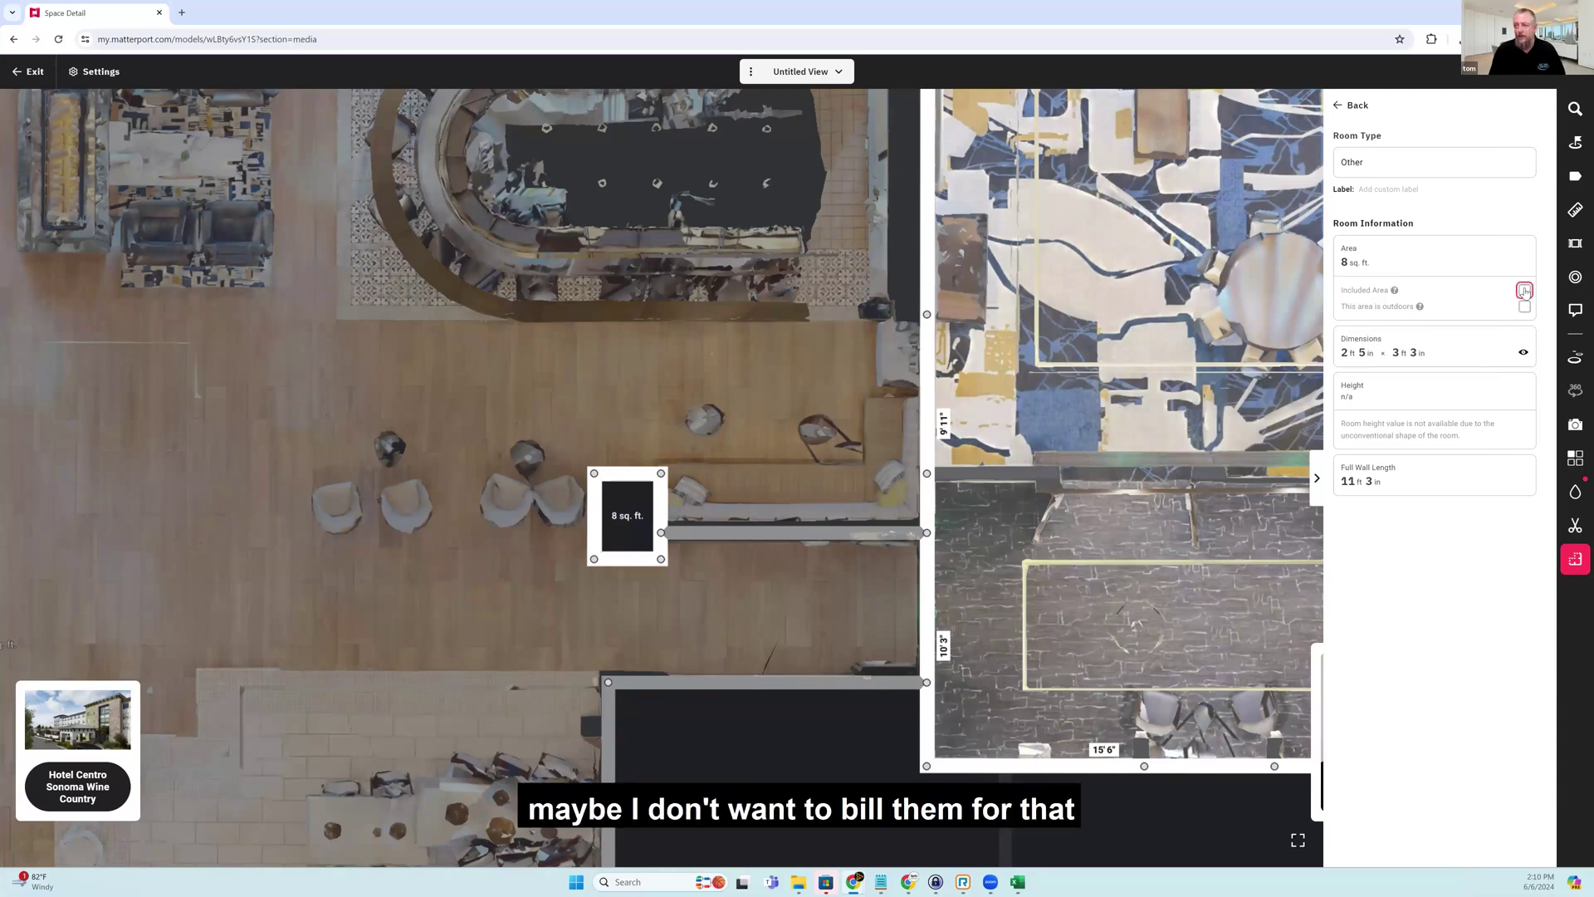
click(1525, 291)
click(1526, 290)
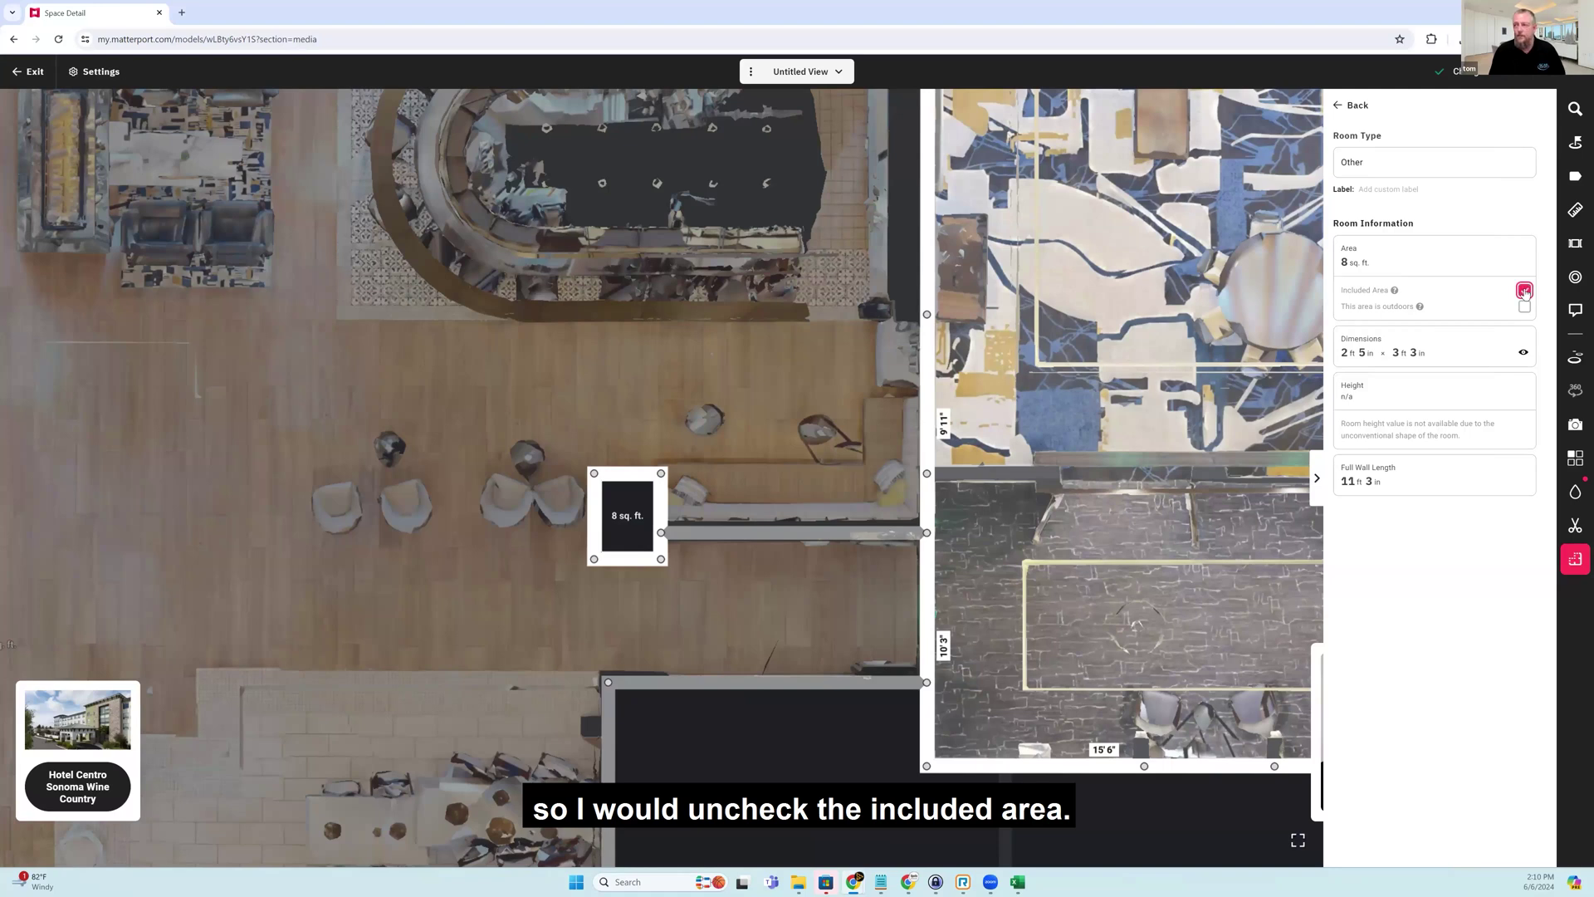
click(1525, 306)
click(1525, 307)
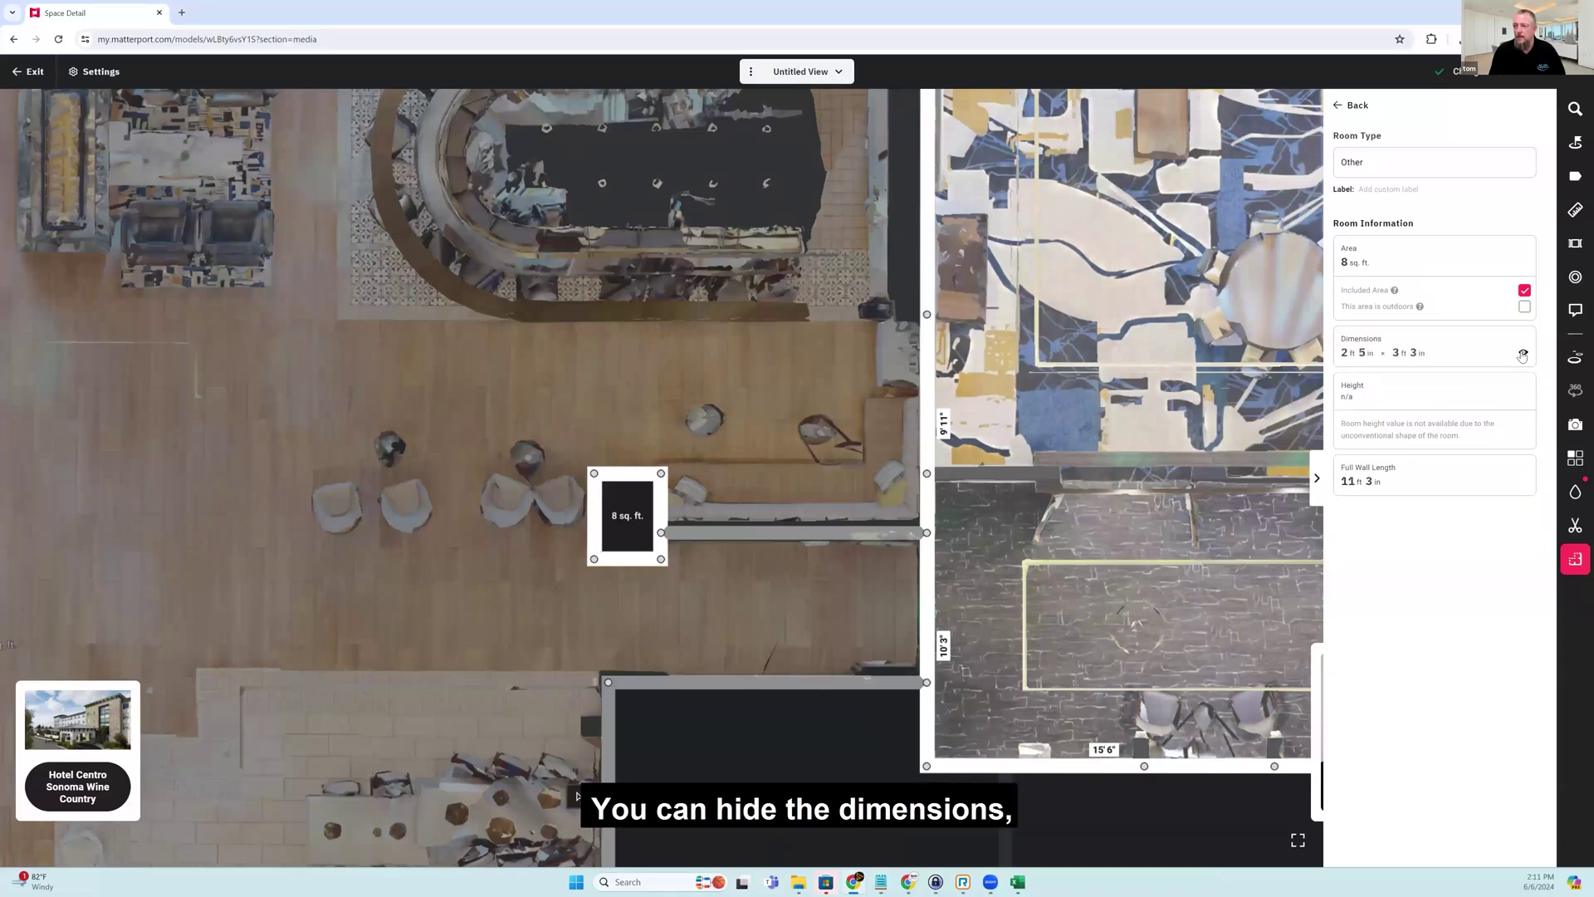
click(1366, 190)
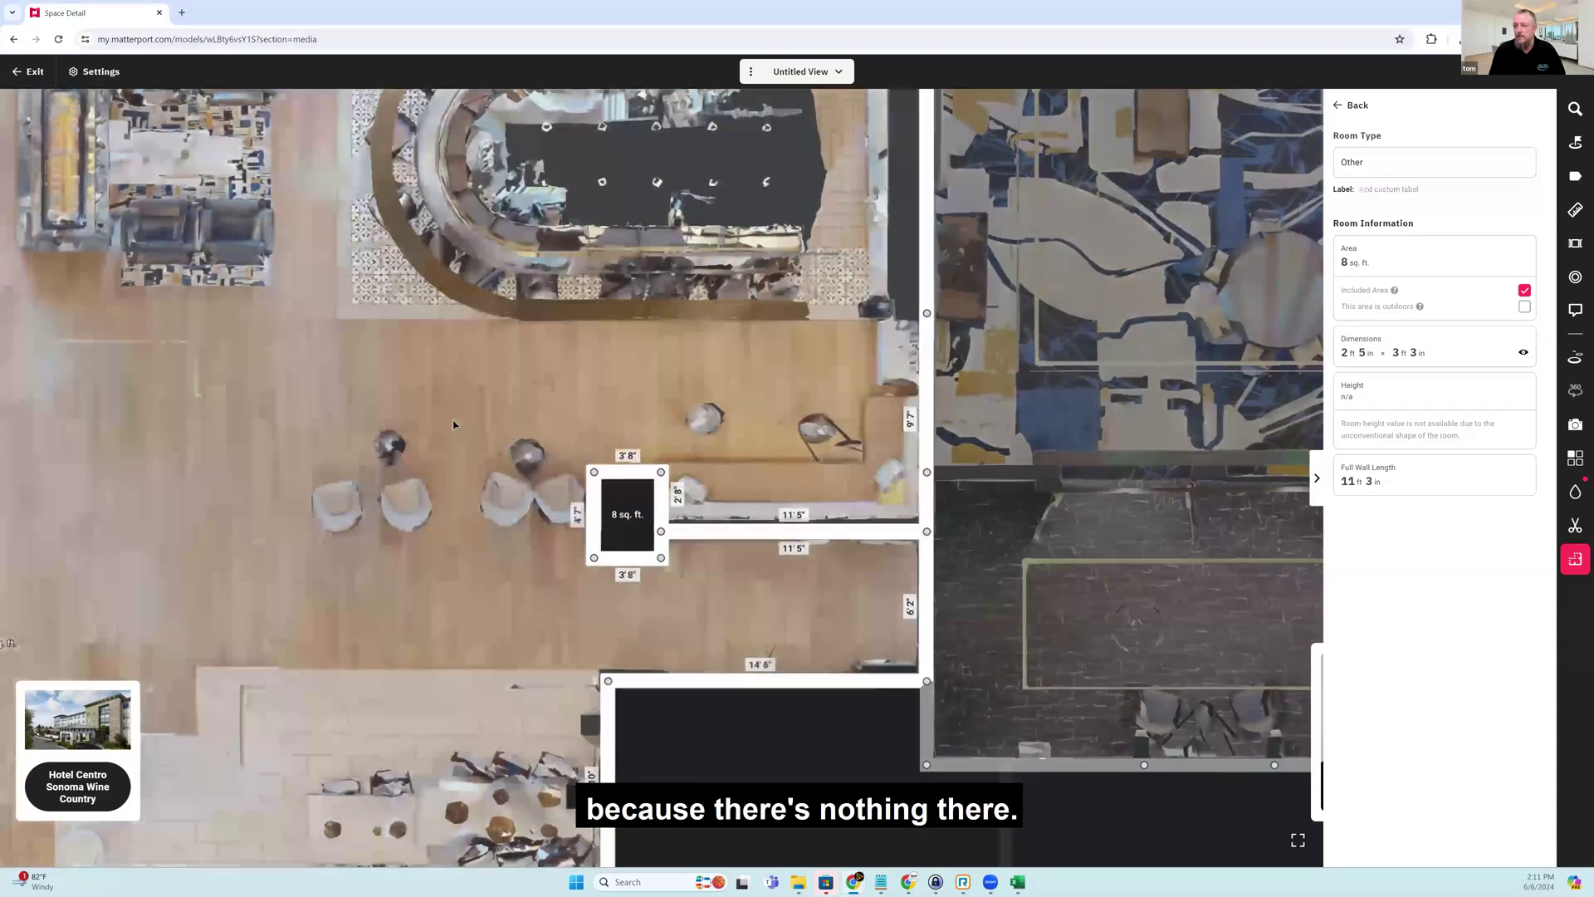
- Set the blue meeting room's type to Other and its custom label to Ballroom
click(454, 424)
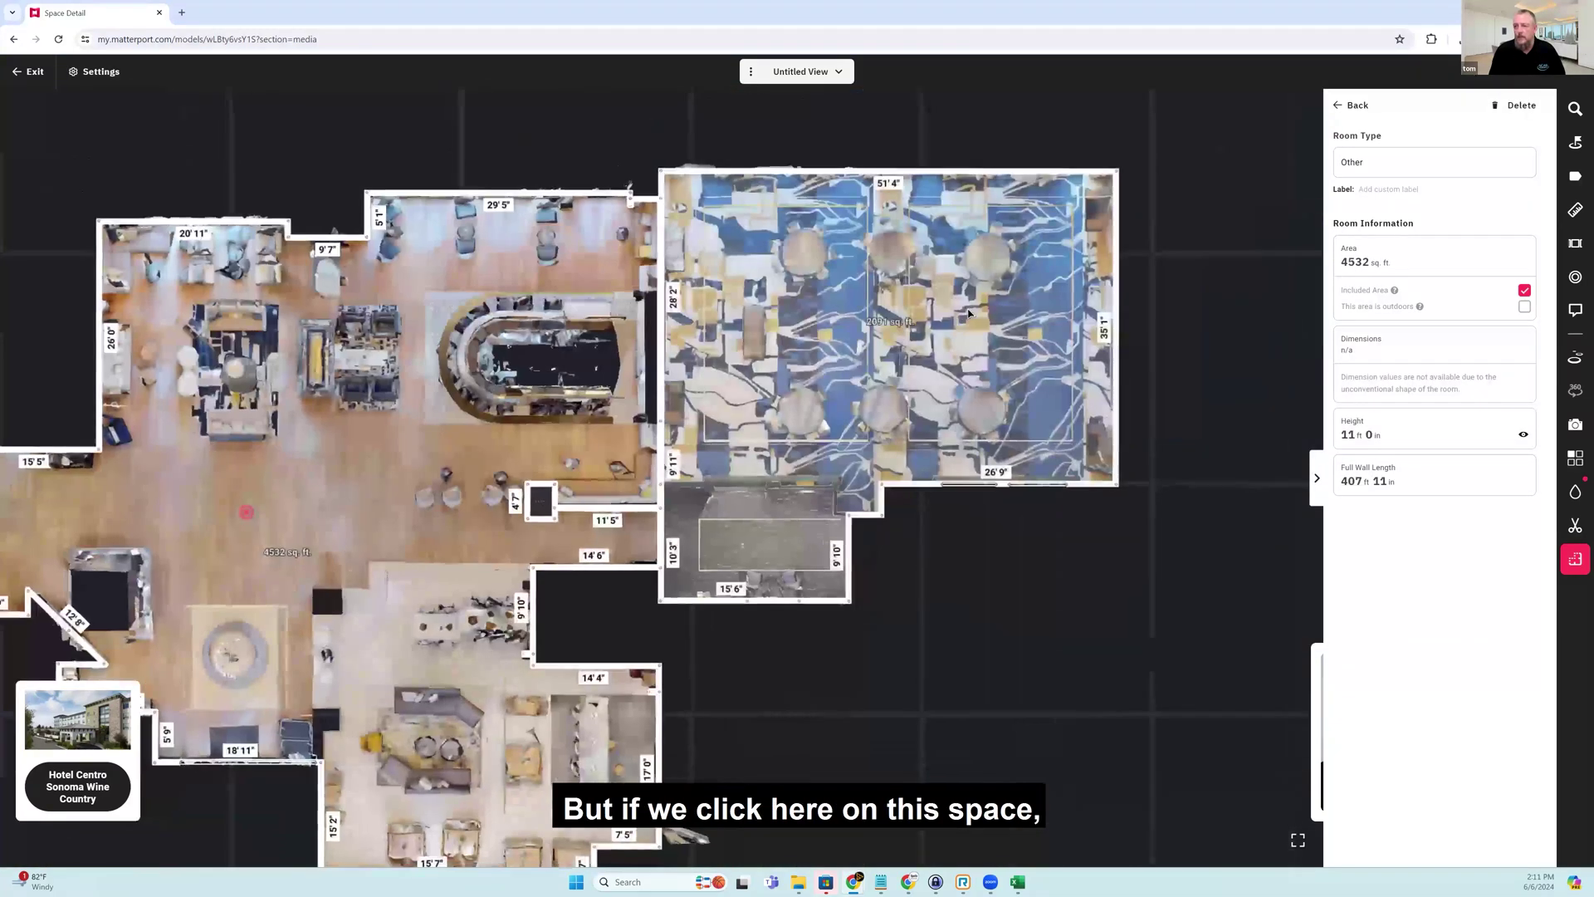
click(969, 313)
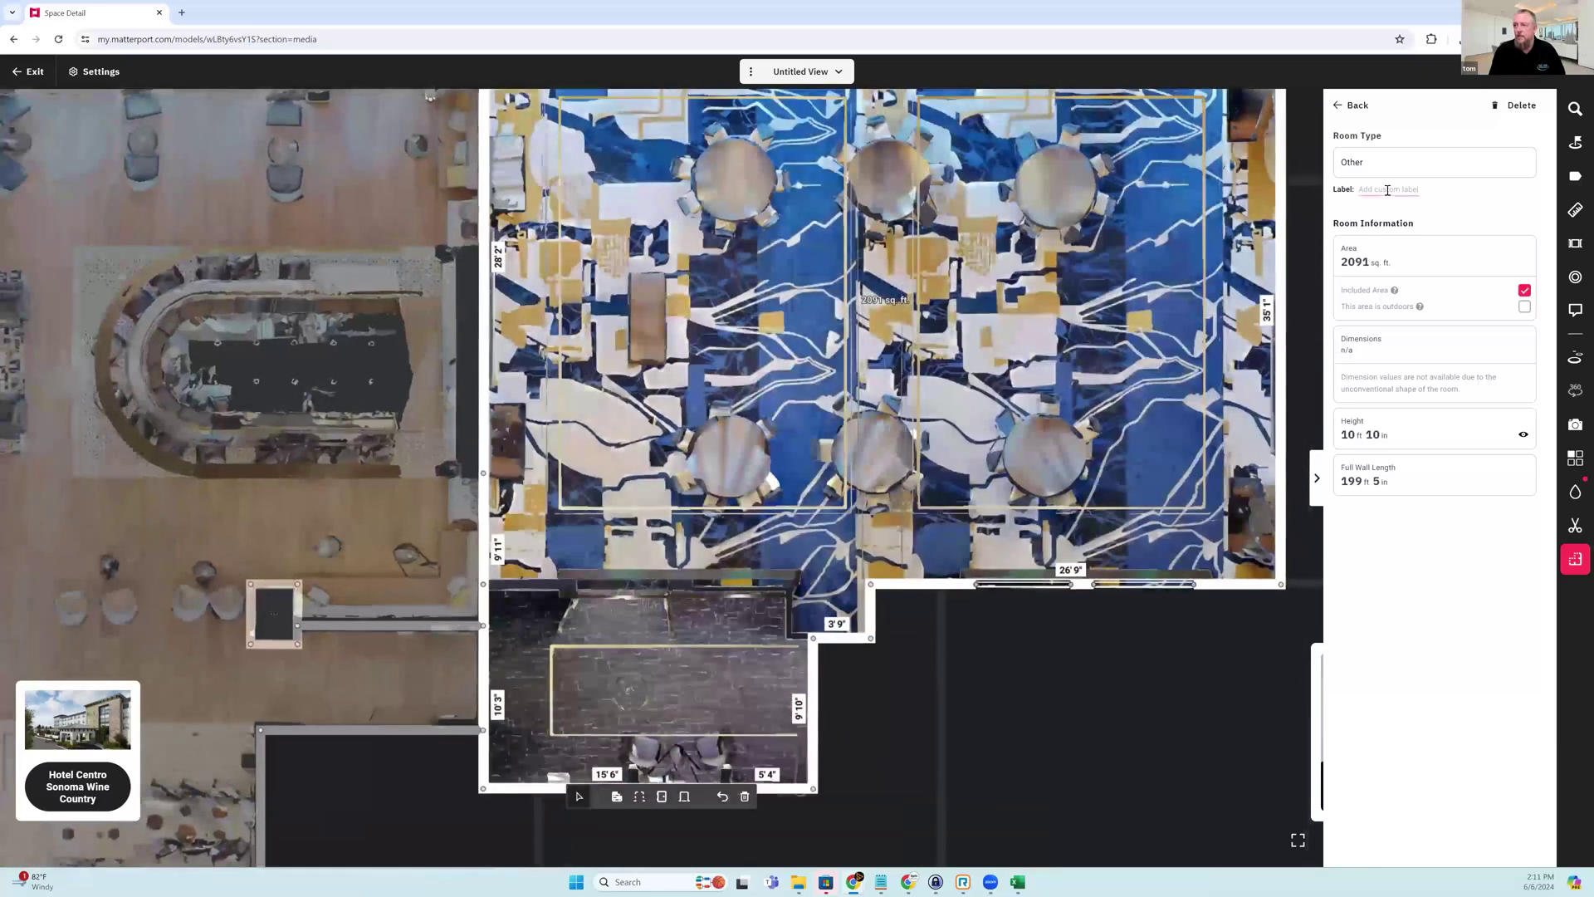
click(1362, 165)
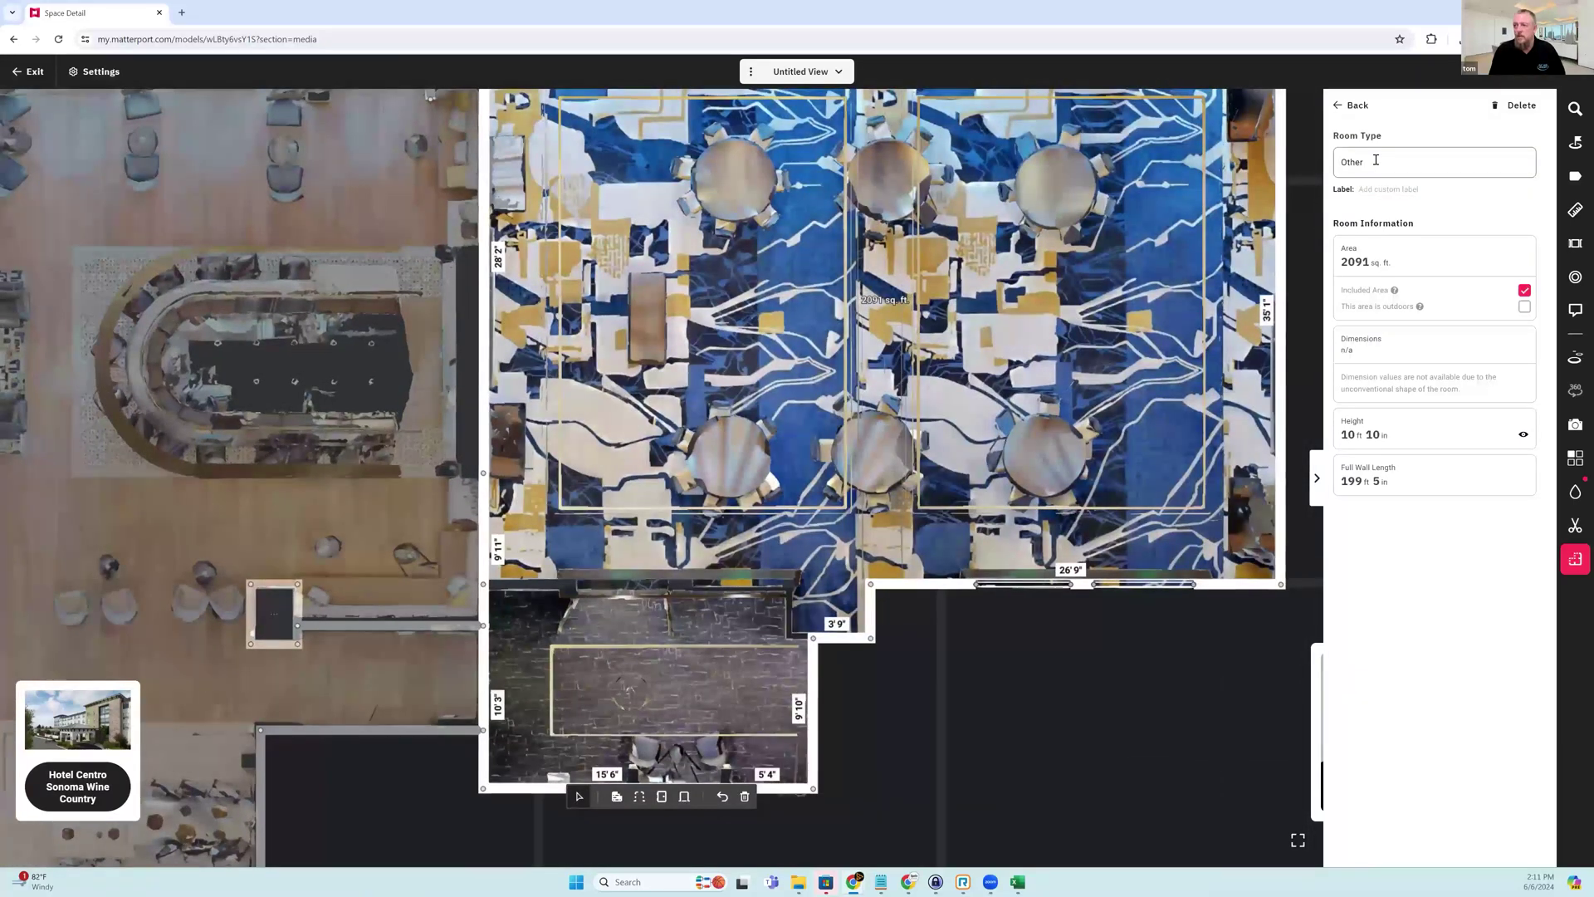
scroll(1386, 259, down, 5)
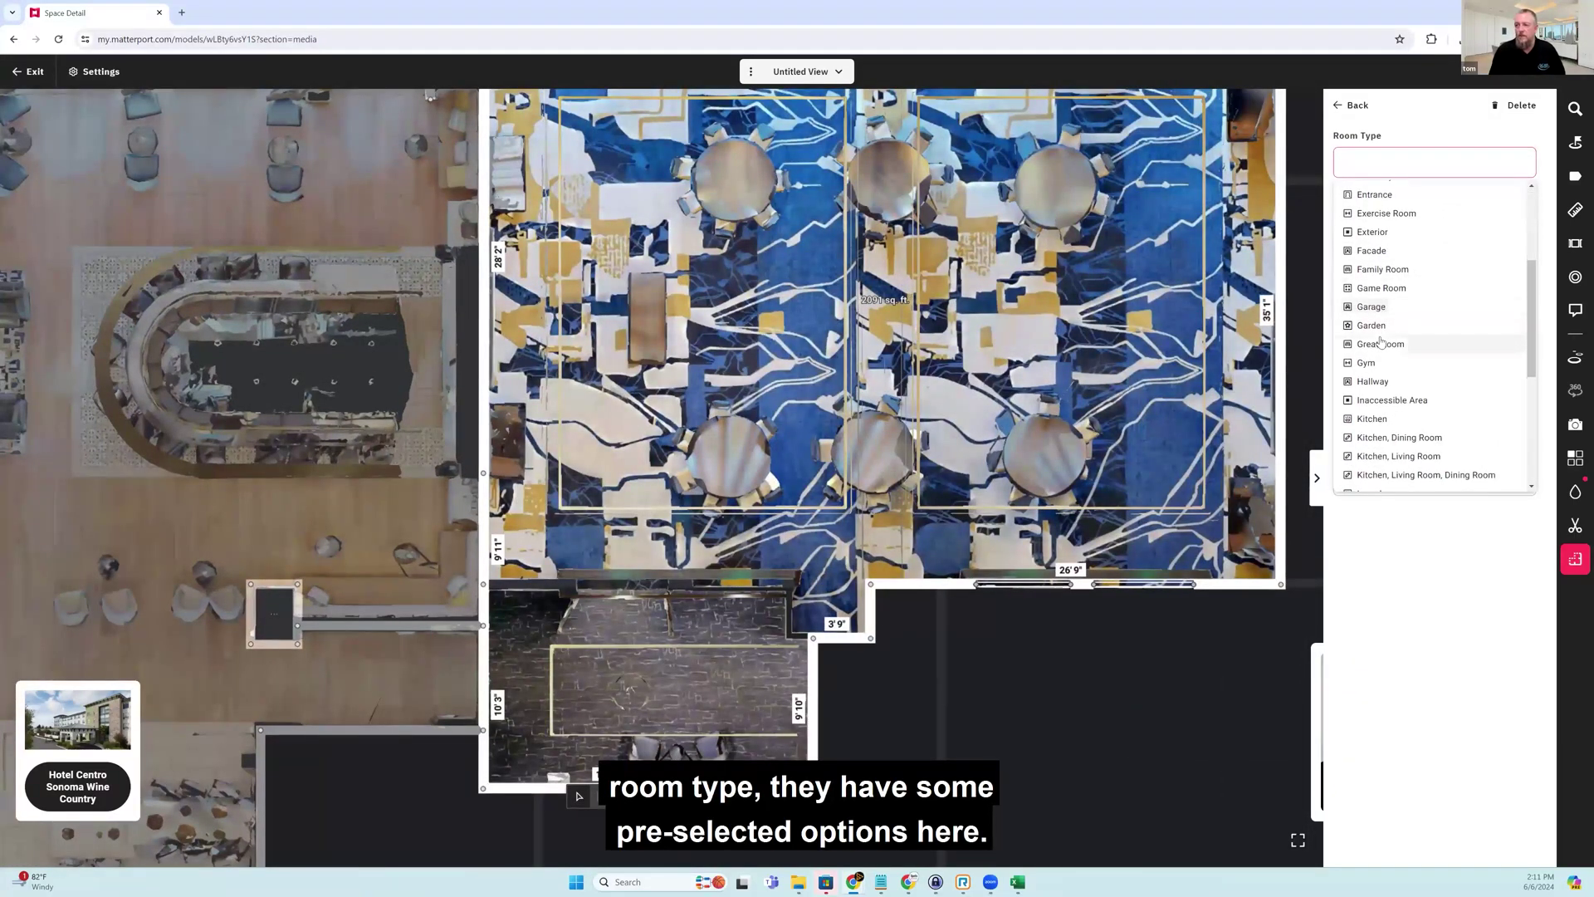
scroll(1381, 343, down, 2)
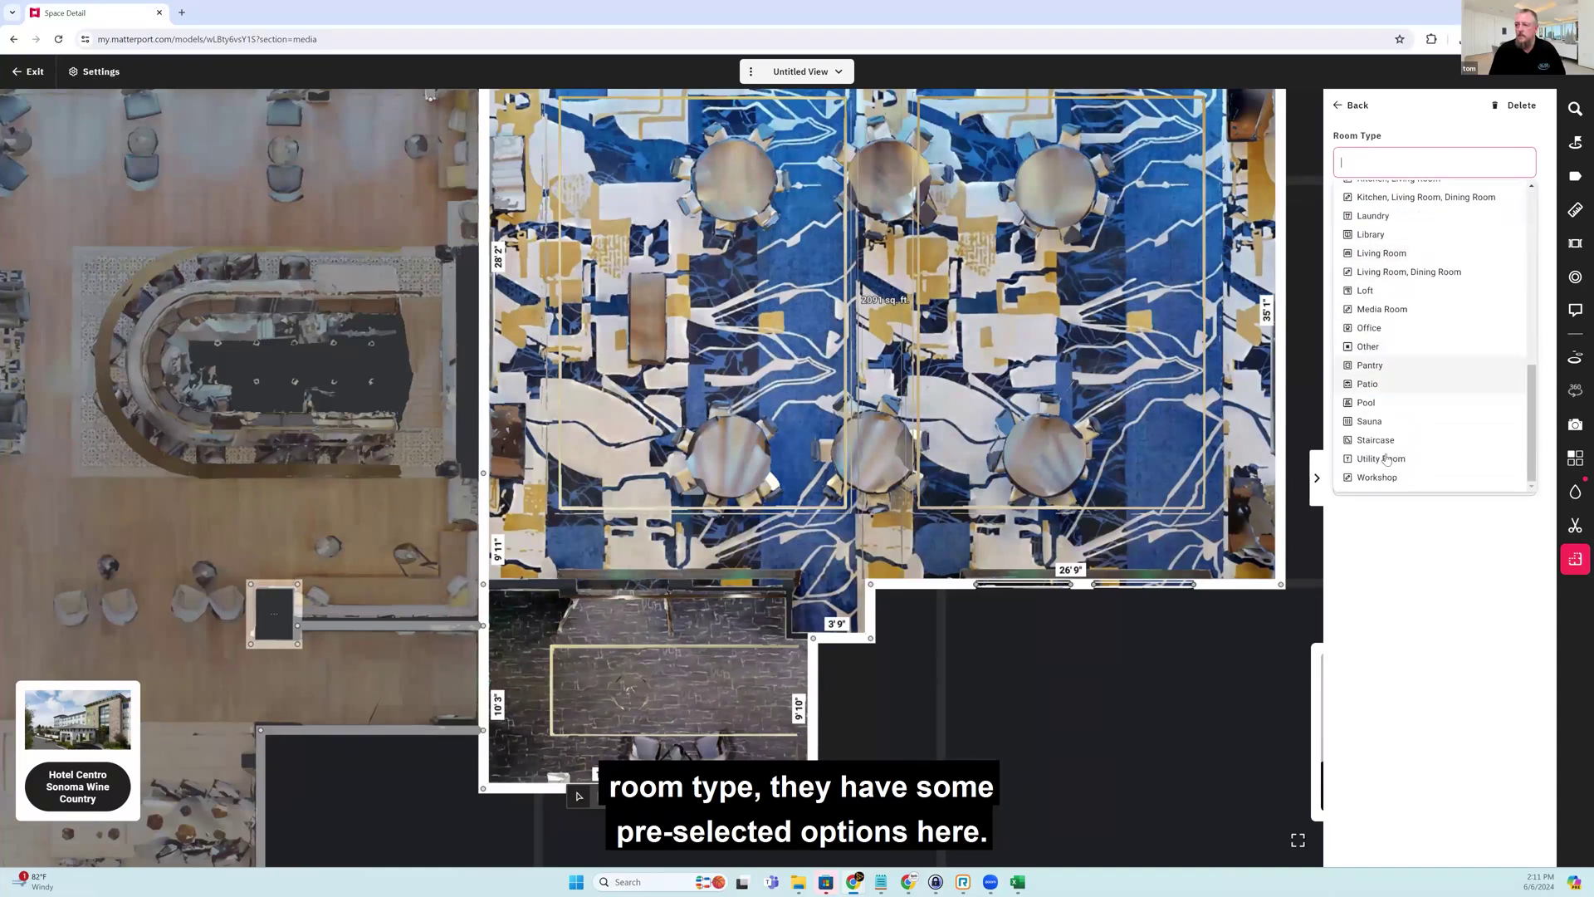
drag(1533, 413, 1542, 216)
scroll(1499, 407, down, 7)
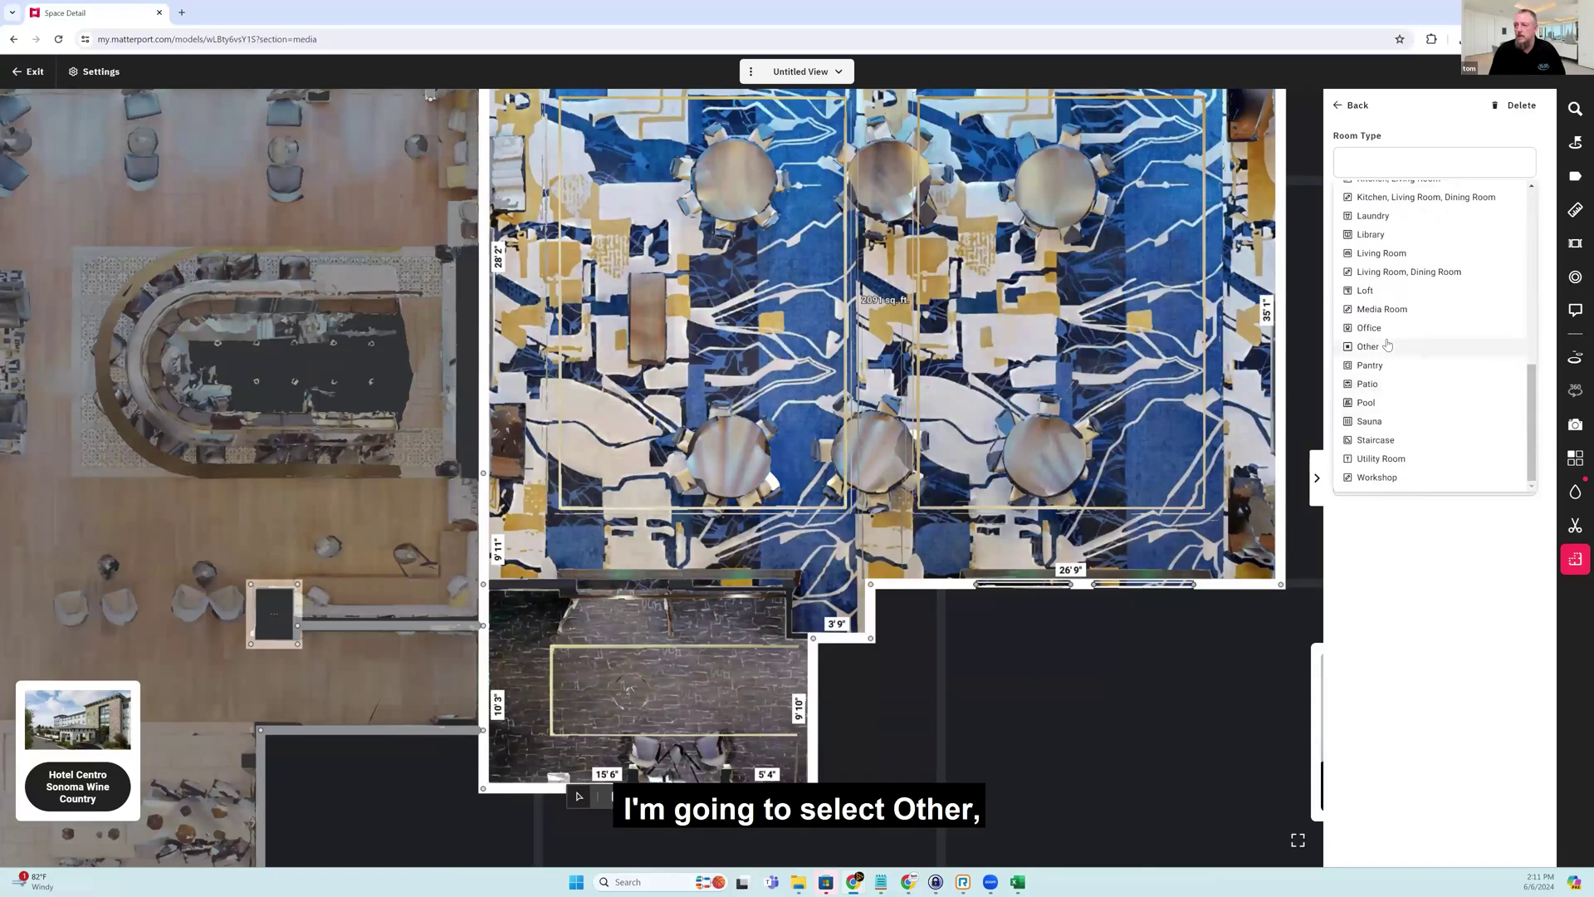
click(1370, 346)
click(1376, 187)
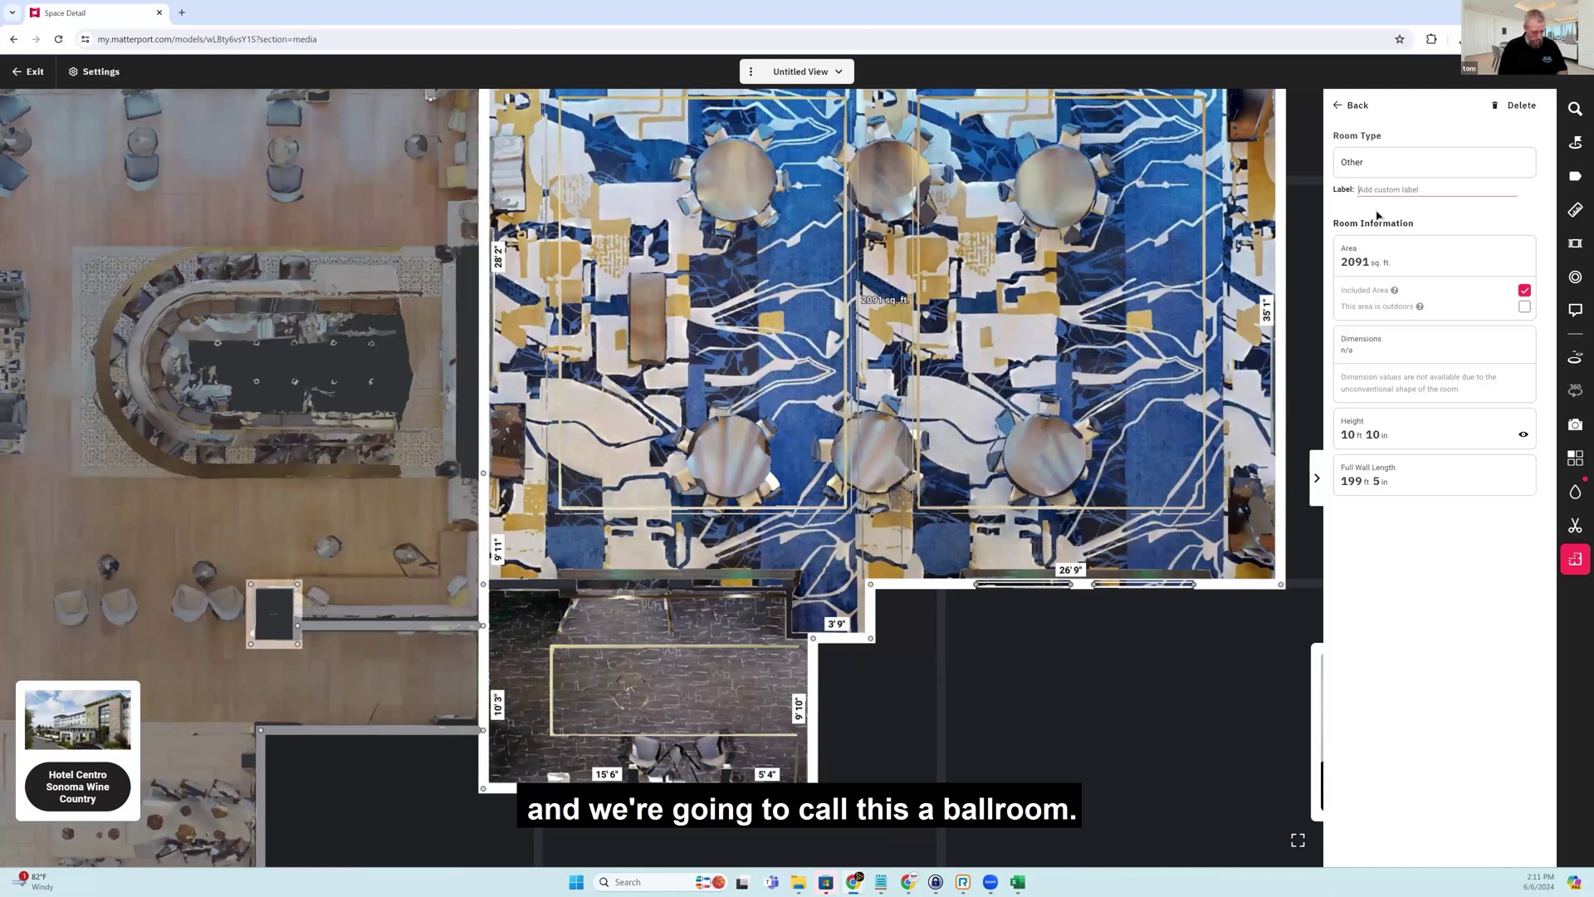
text(Ballroom)
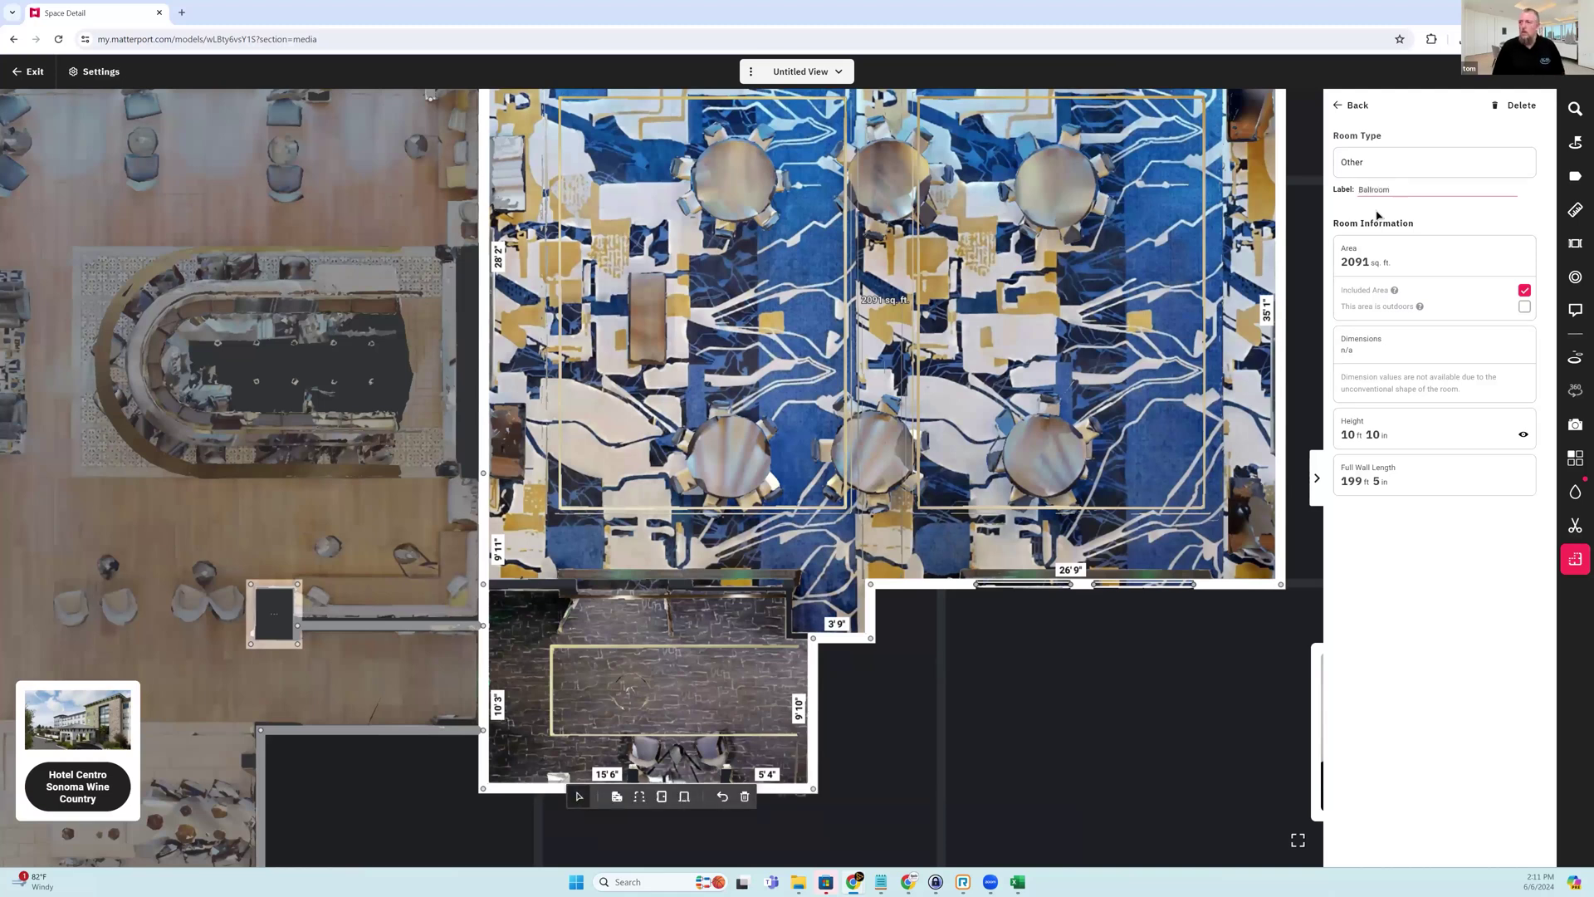
click(1358, 106)
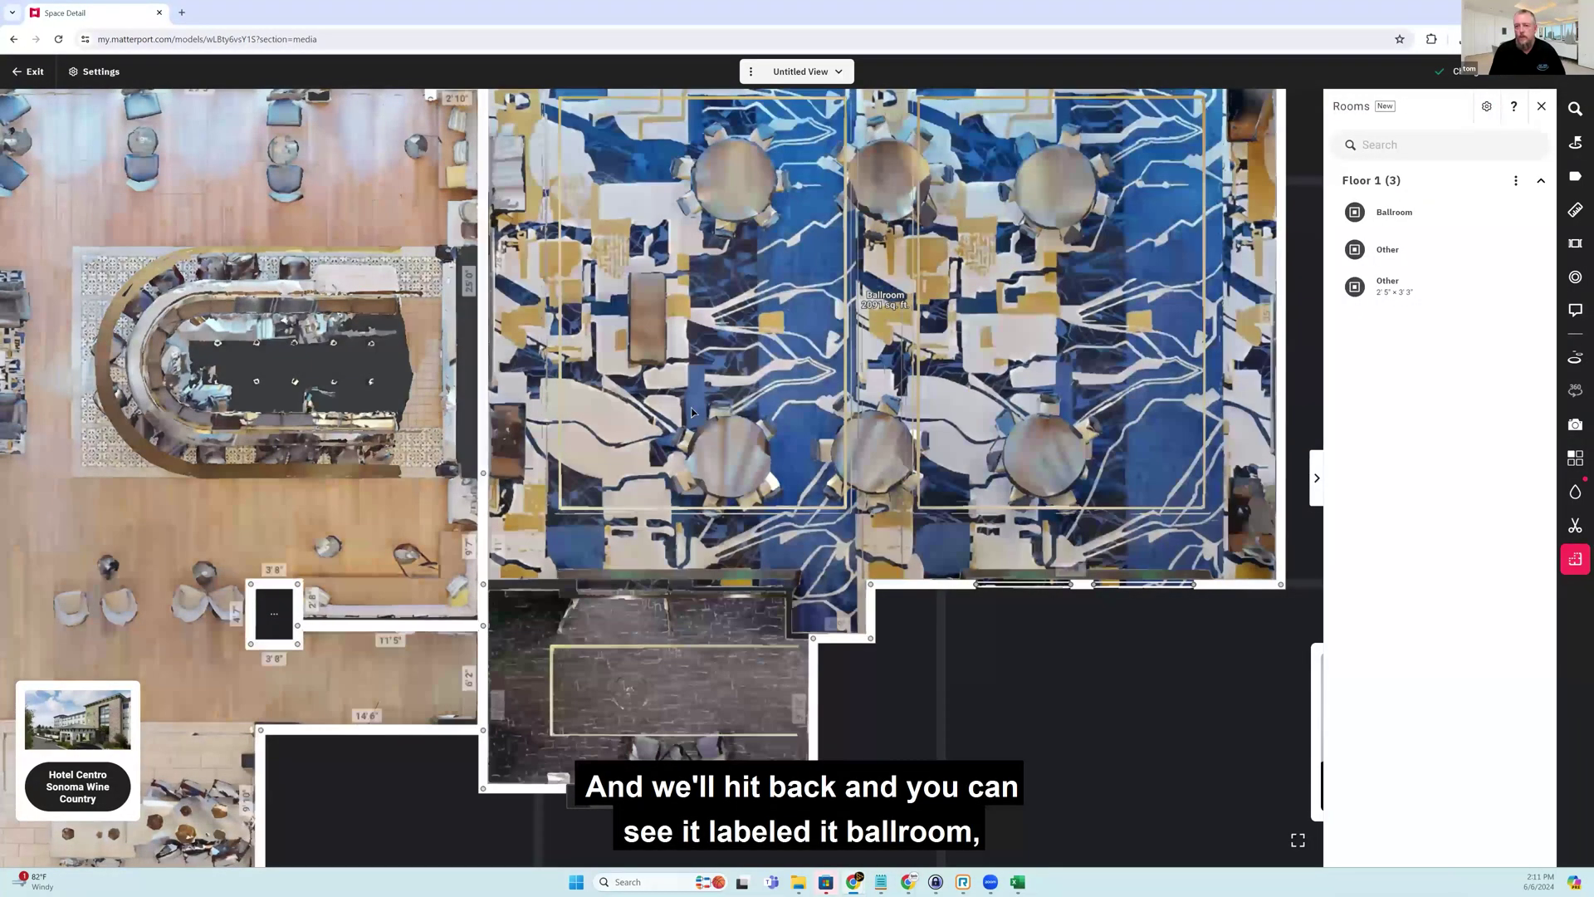
- Pan to the 4,532 sq. ft. open area and give it the custom label 'Lobby'
drag(288, 262, 744, 276)
drag(390, 554, 615, 374)
drag(517, 530, 630, 352)
click(1268, 244)
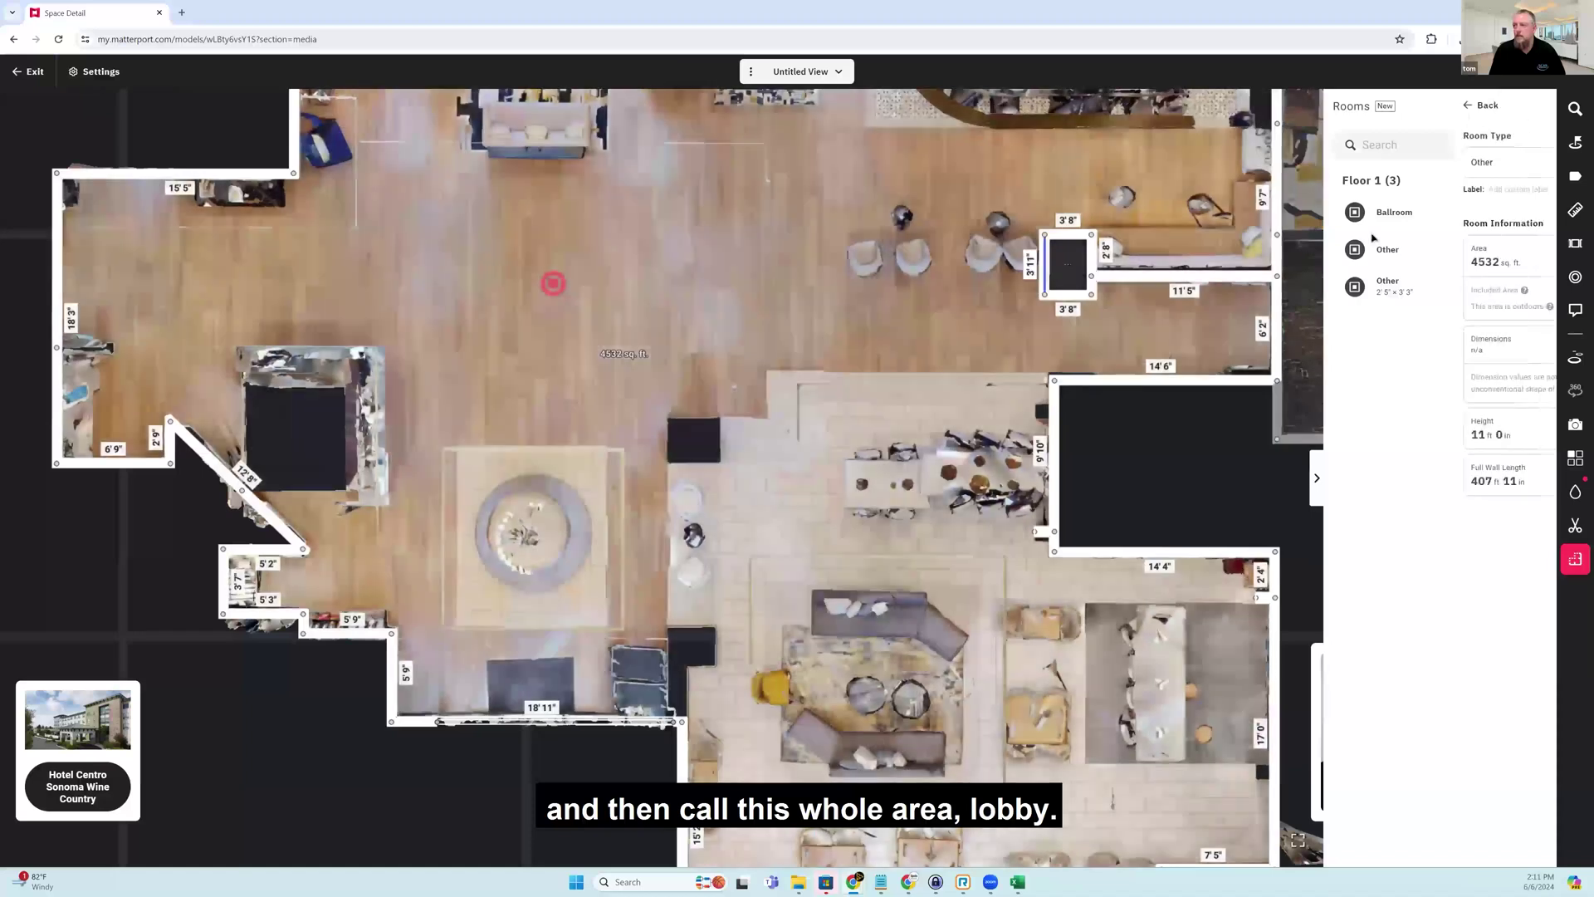
click(1378, 191)
text(Lobby)
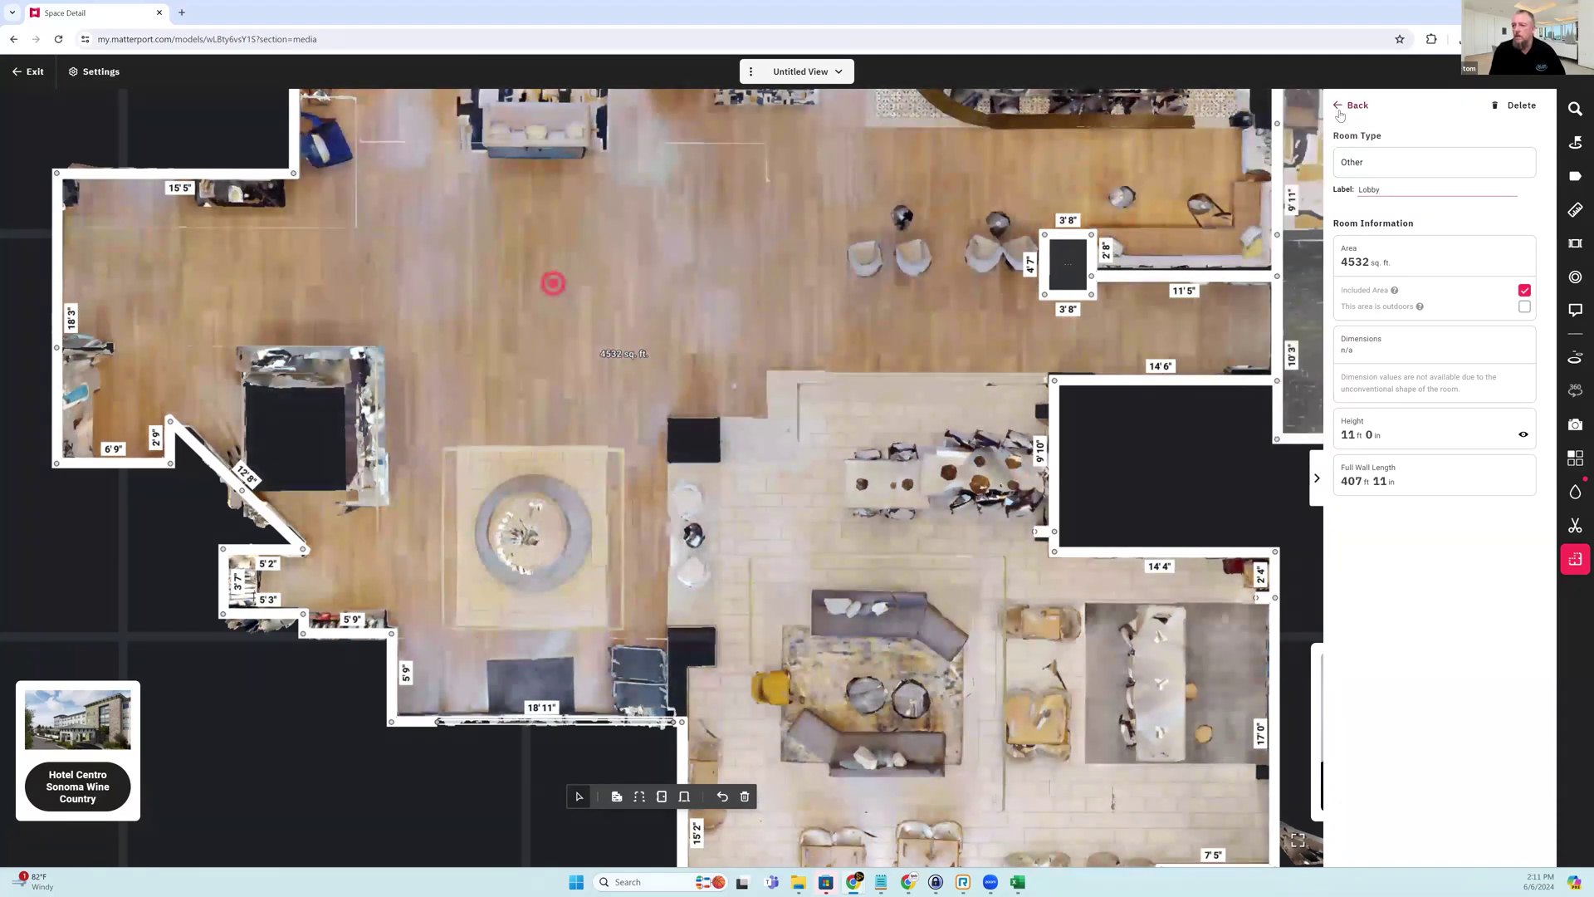
click(1338, 109)
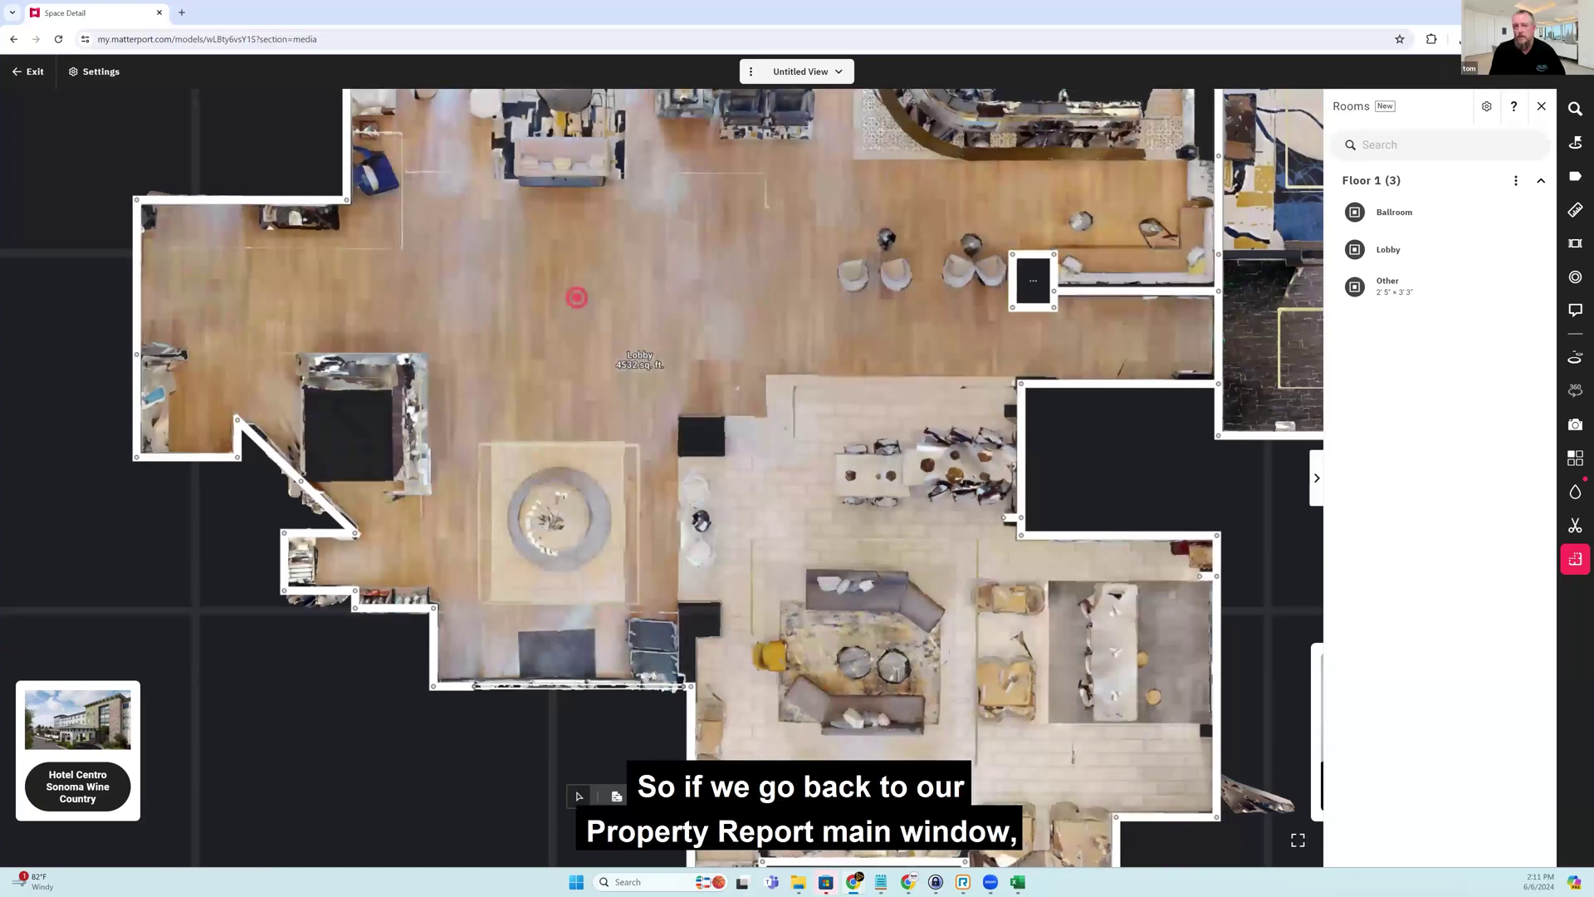
click(29, 73)
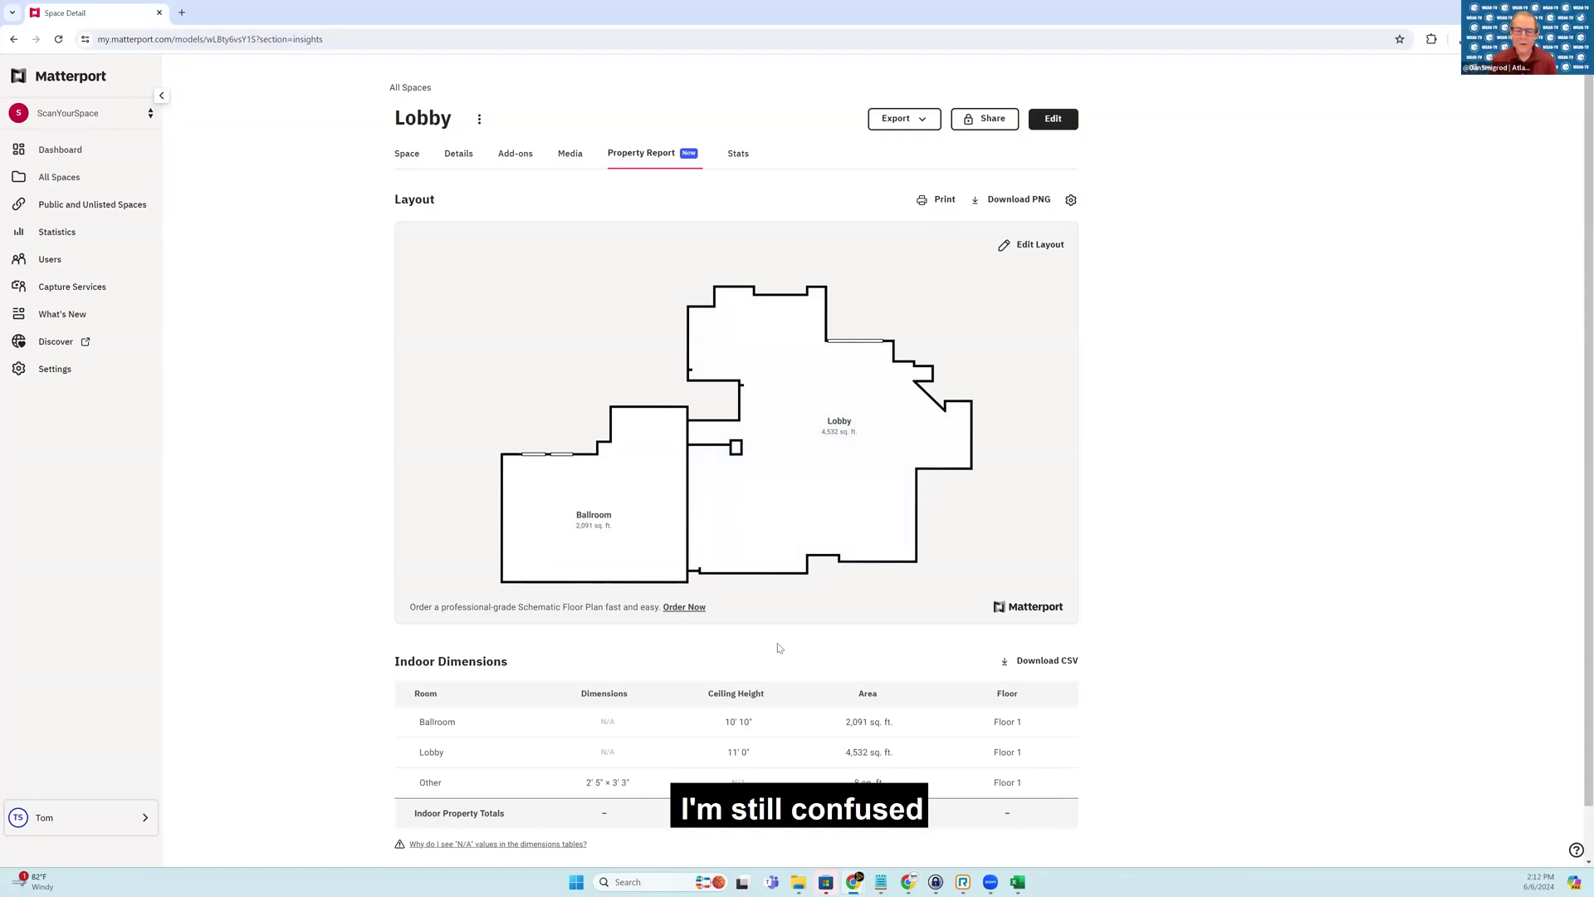
click(1034, 247)
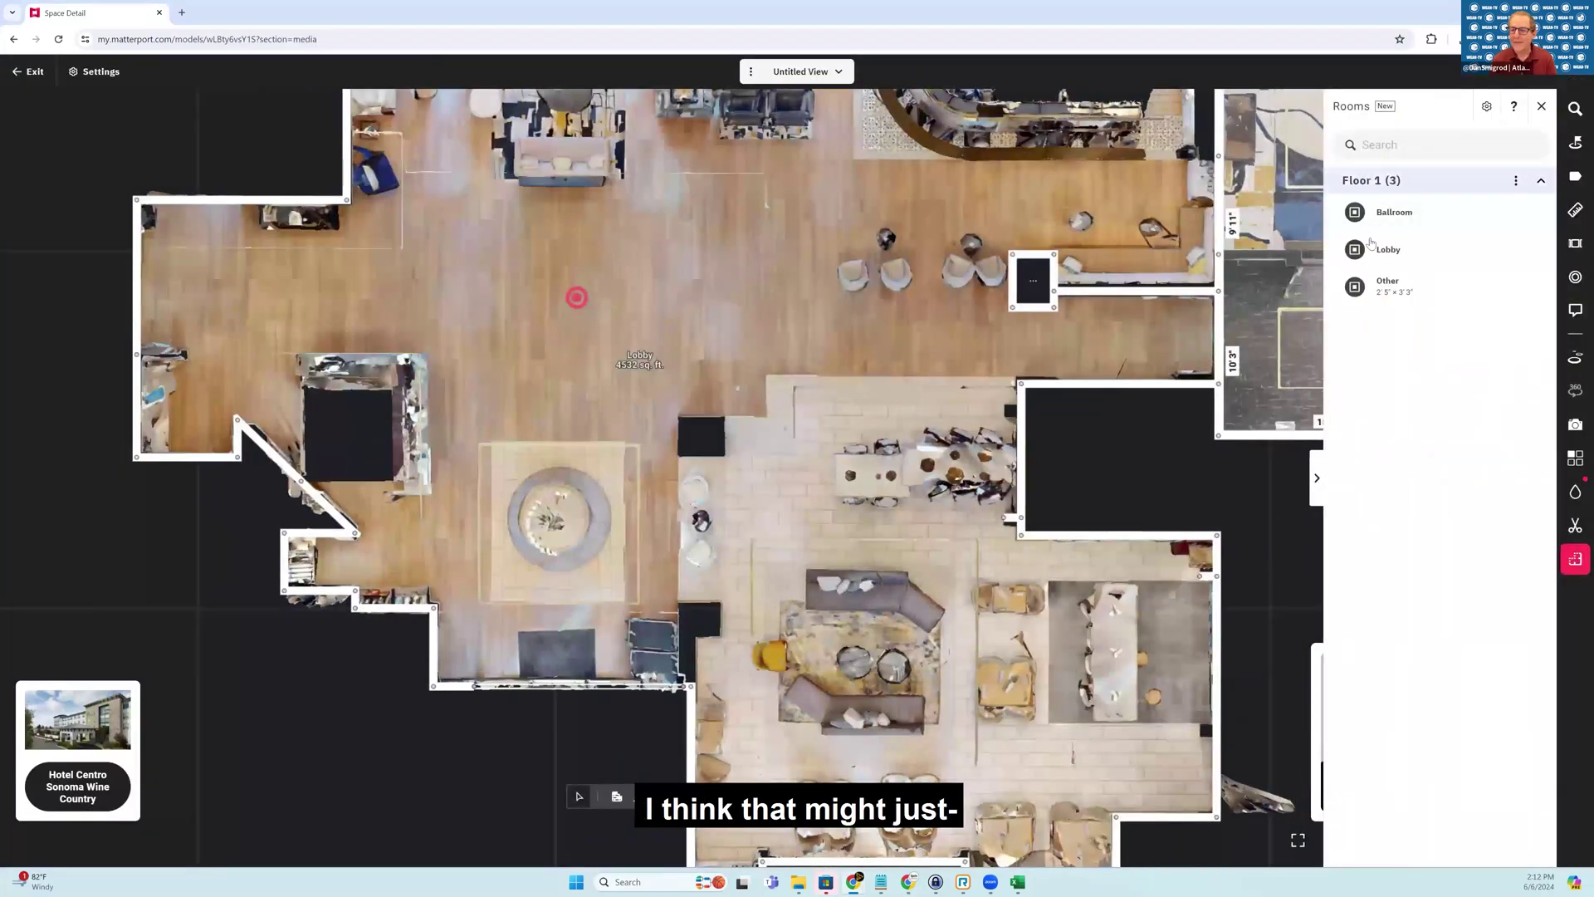
- Locate the tiny 2'5" × 3'3" Other room and delete its right, left and top walls
click(1388, 293)
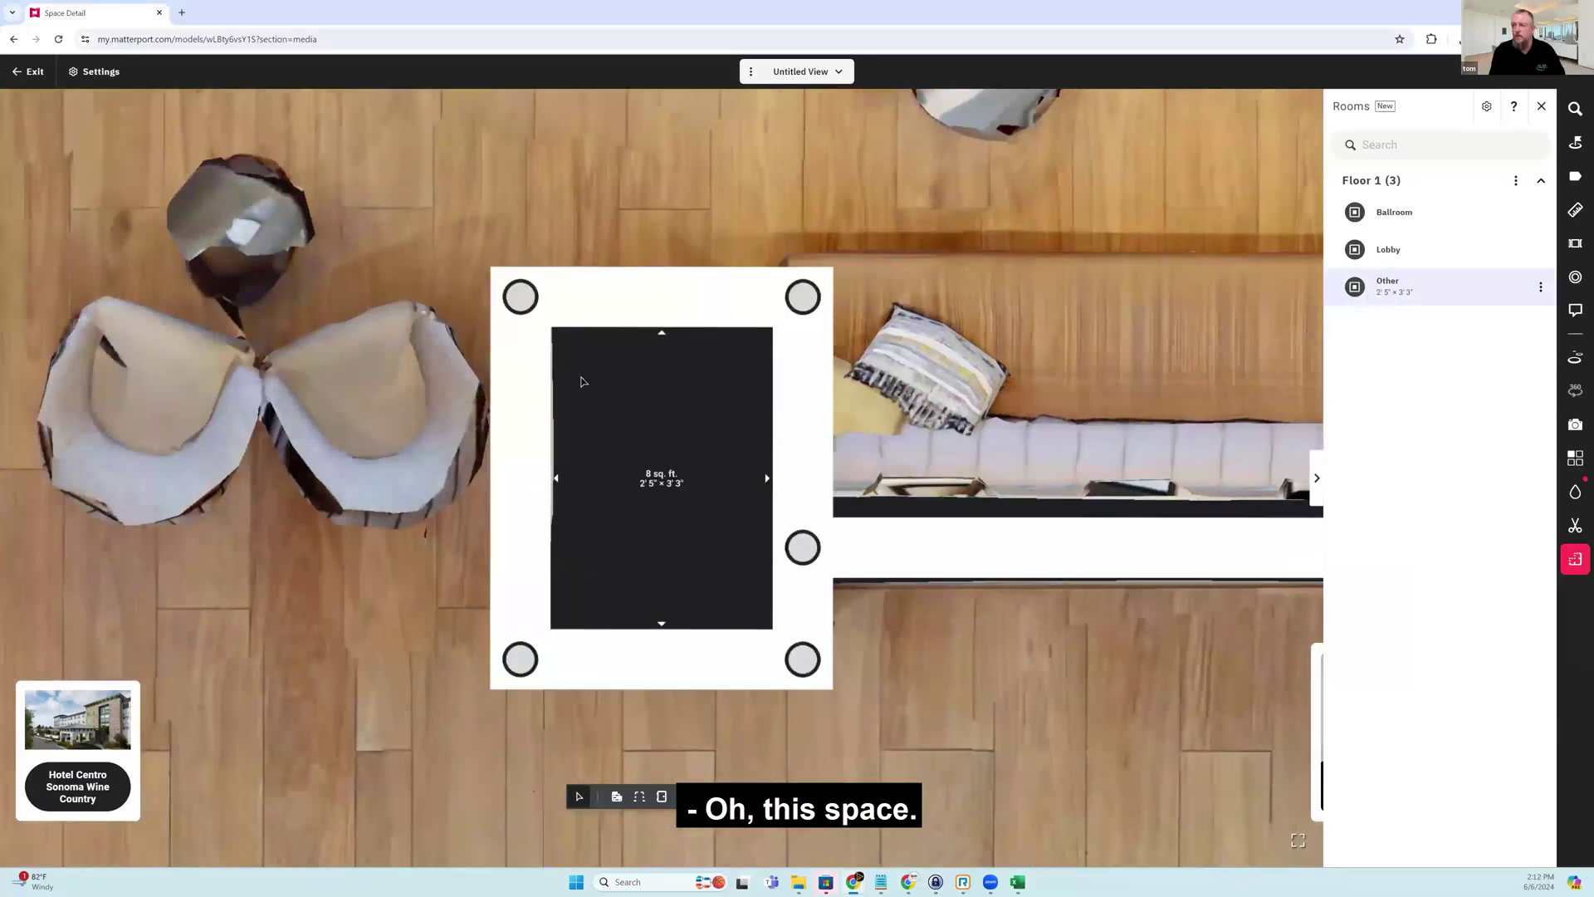
click(799, 369)
scroll(699, 326, down, 1)
key(Delete)
click(672, 330)
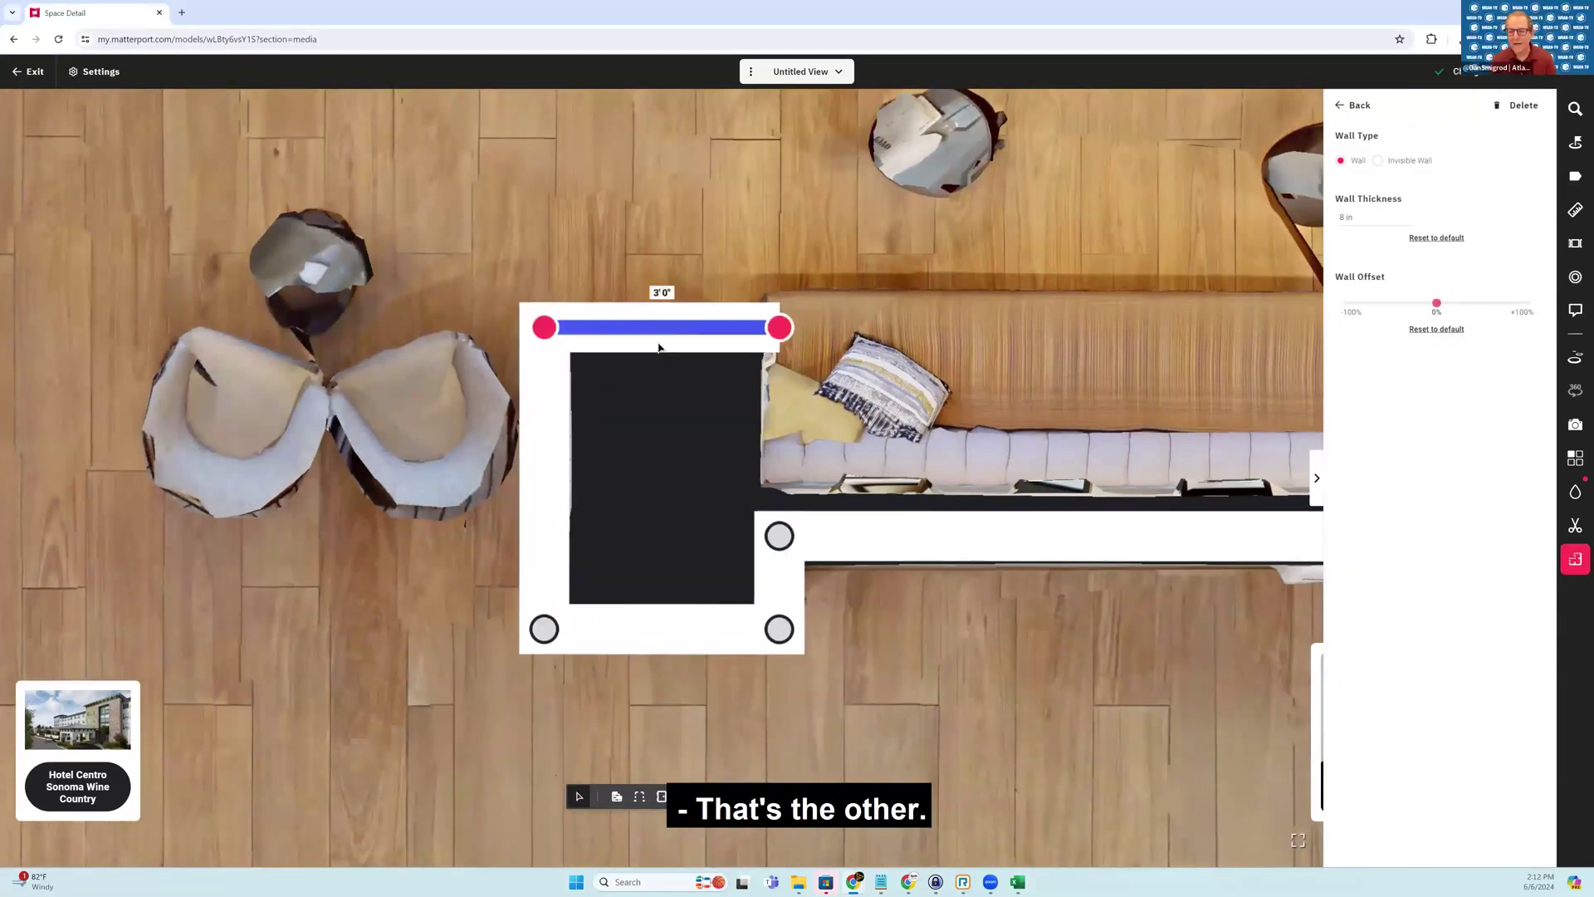
click(580, 388)
click(548, 409)
key(Delete)
click(618, 345)
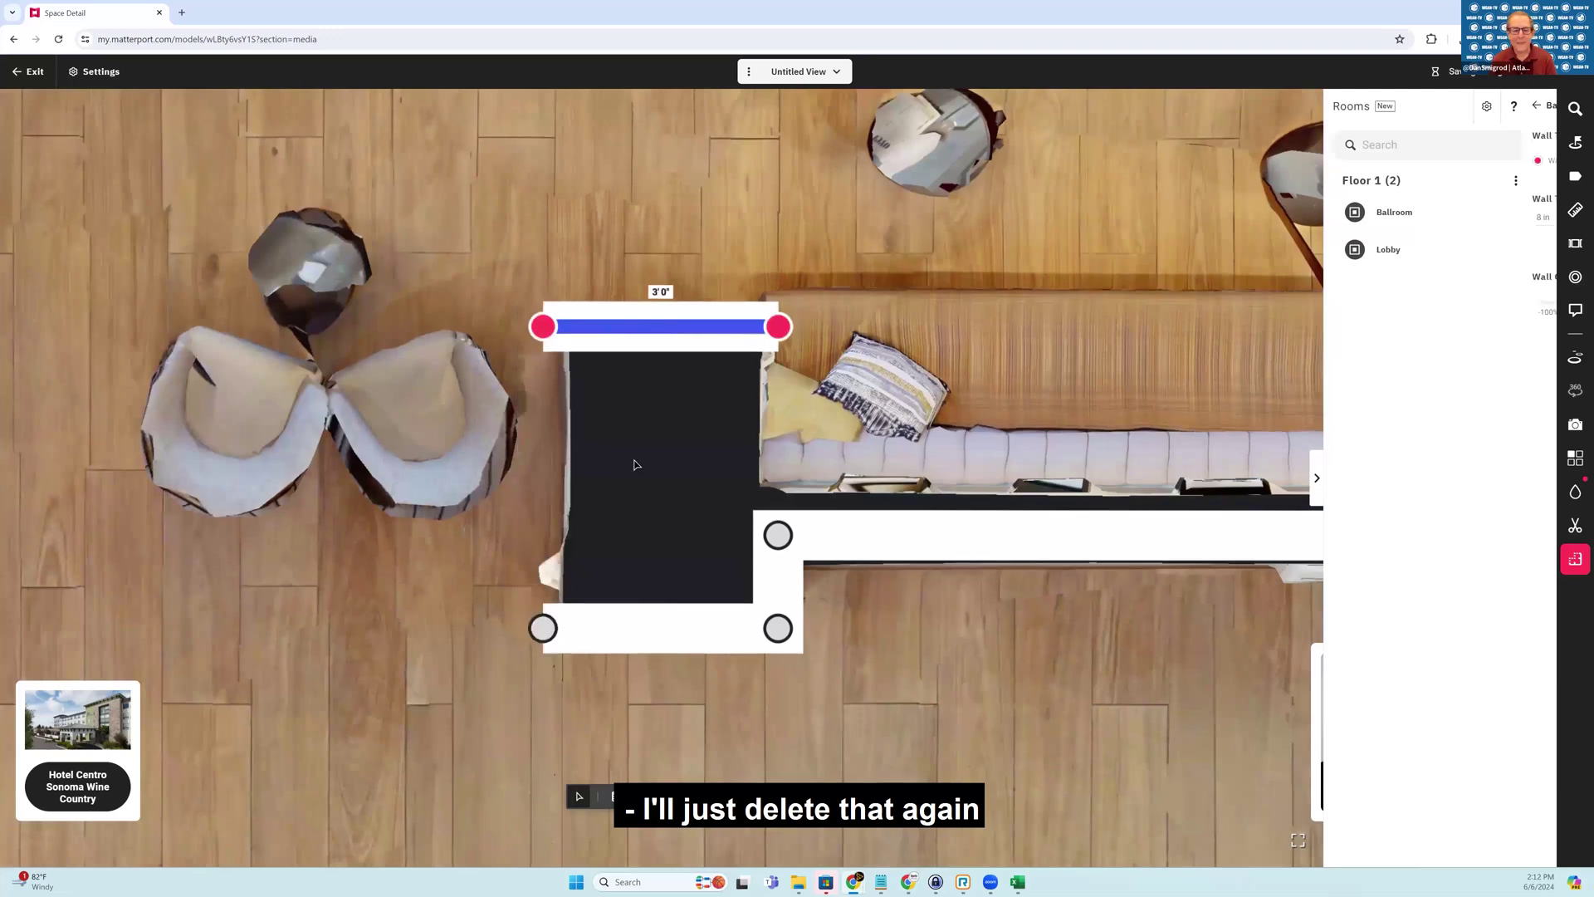
key(Delete)
- Delete its bottom wall and remaining wall segments, then exit the layout editor
click(658, 628)
key(Delete)
click(772, 582)
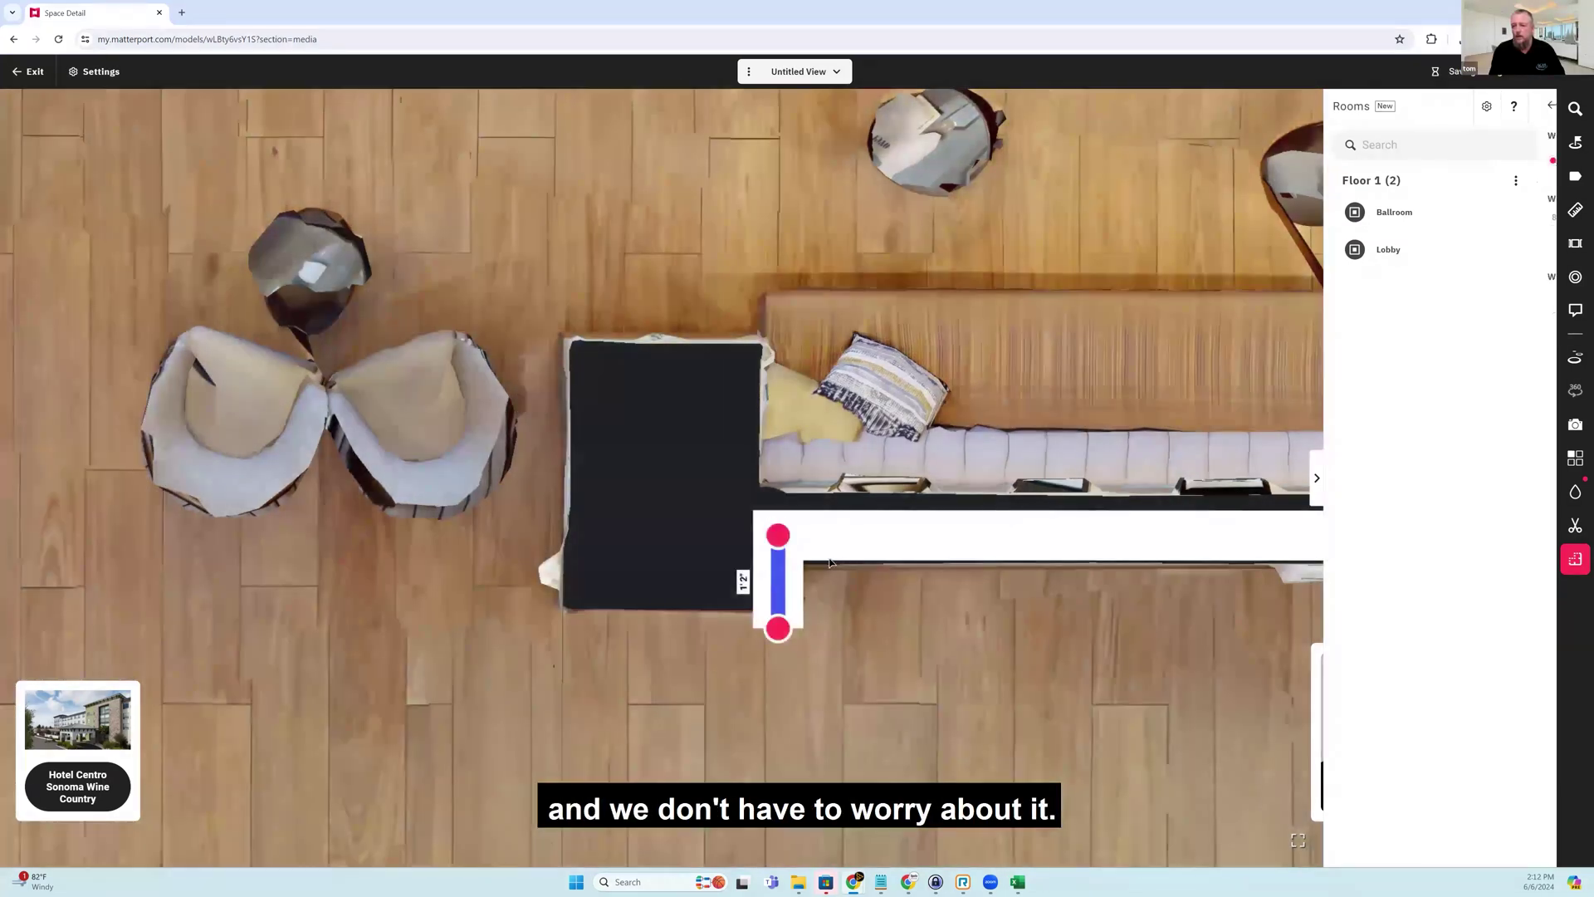
key(Delete)
click(778, 536)
key(Delete)
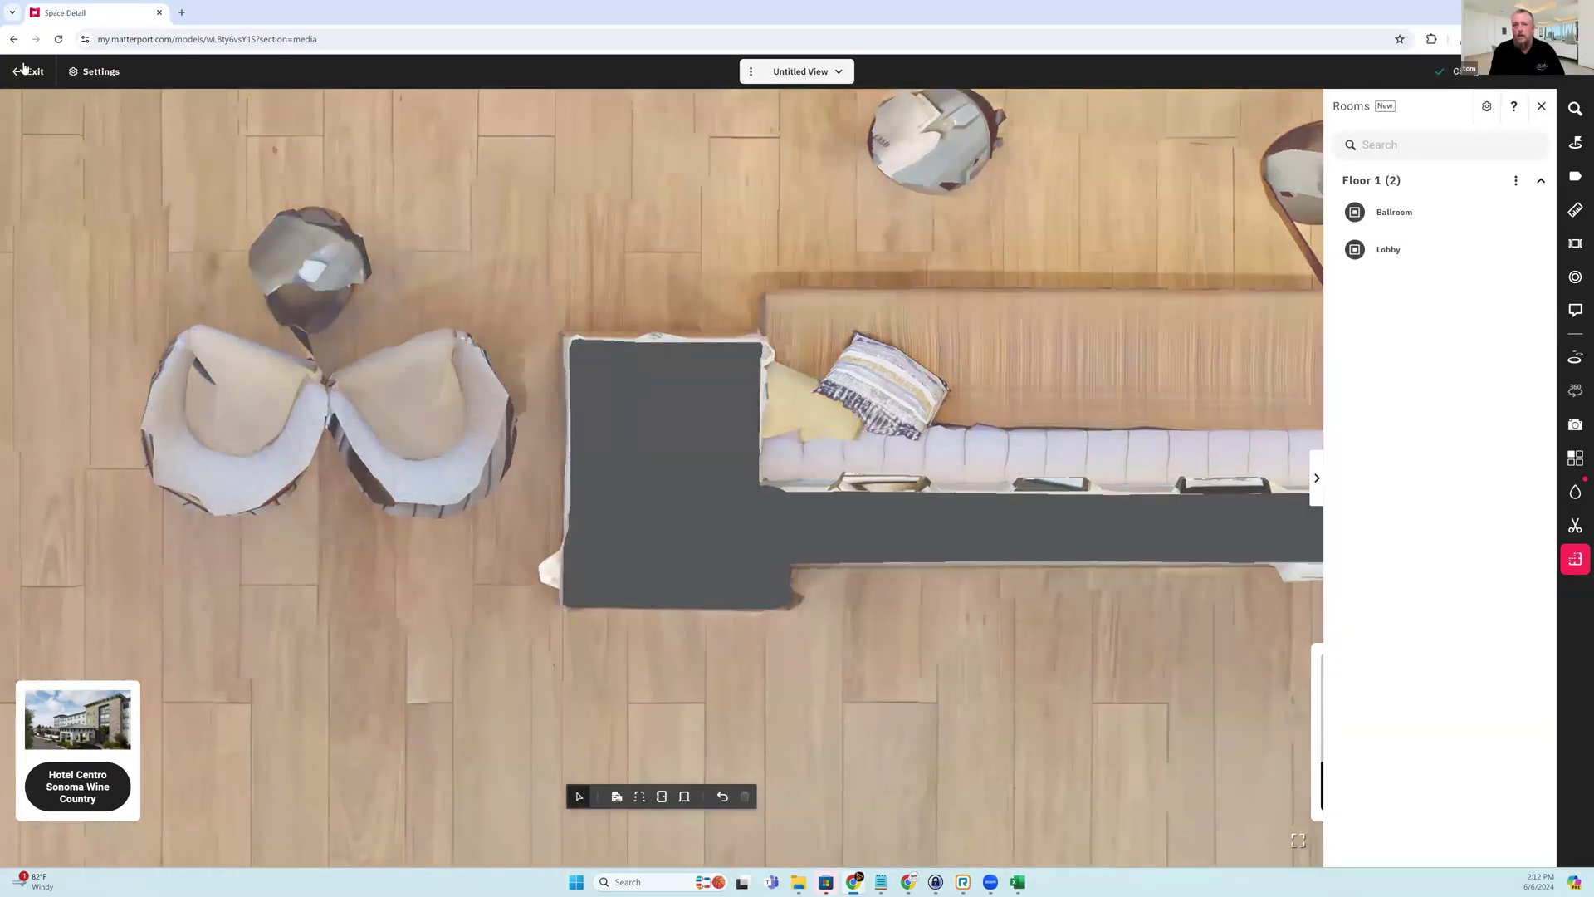
click(29, 72)
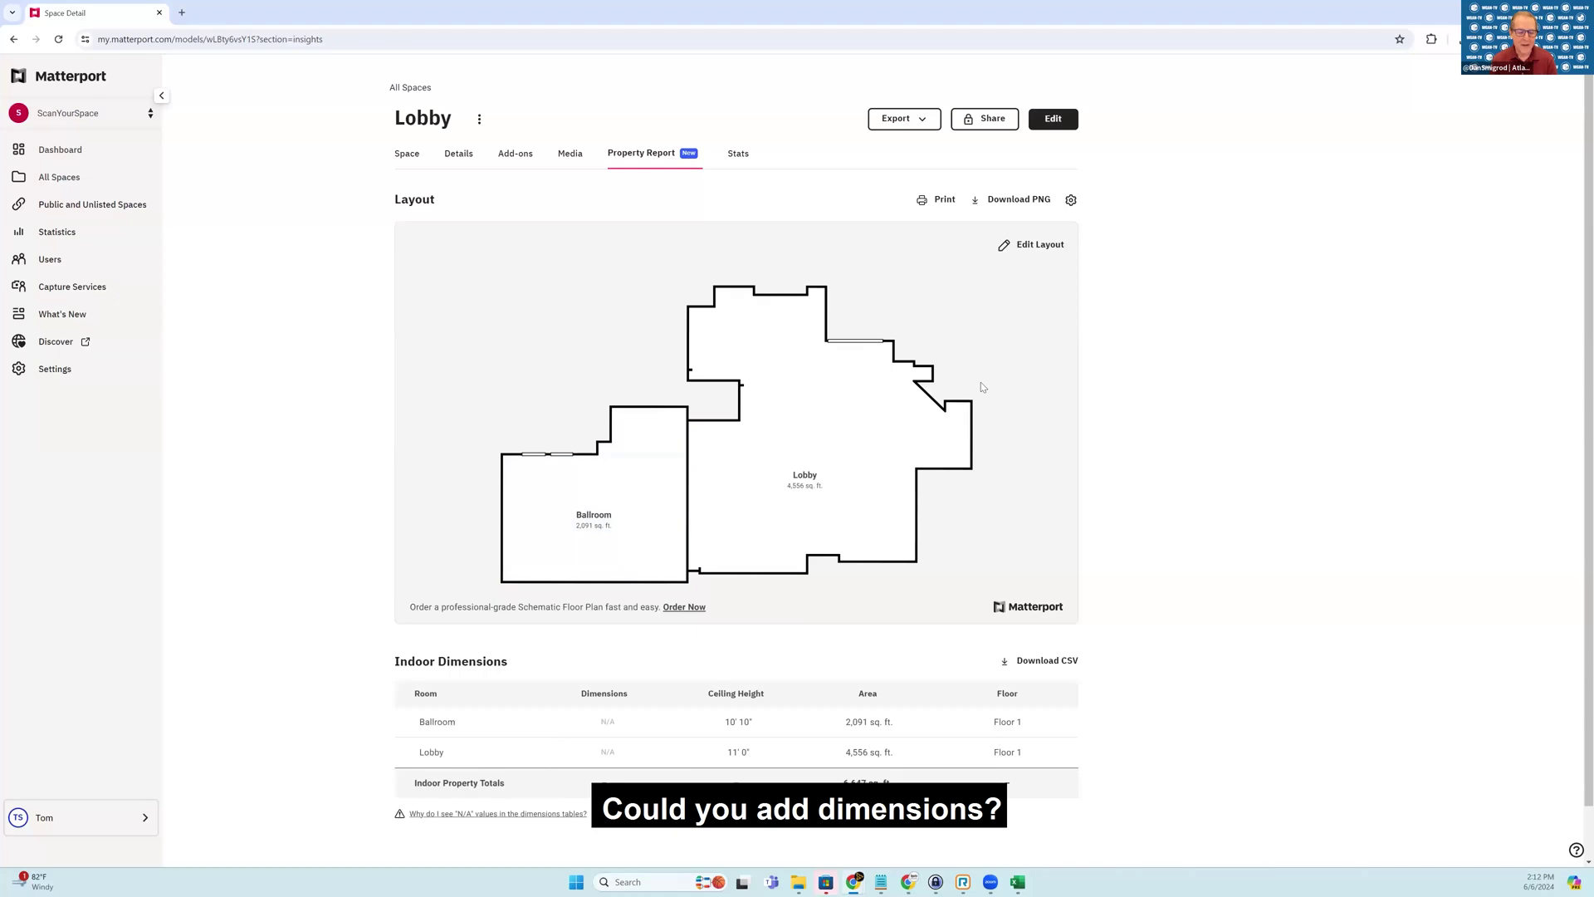
- Reopen the layout editor from the Property Report to show the Ballroom's details (2,091 sq. ft., dimensions n/a)
click(1034, 246)
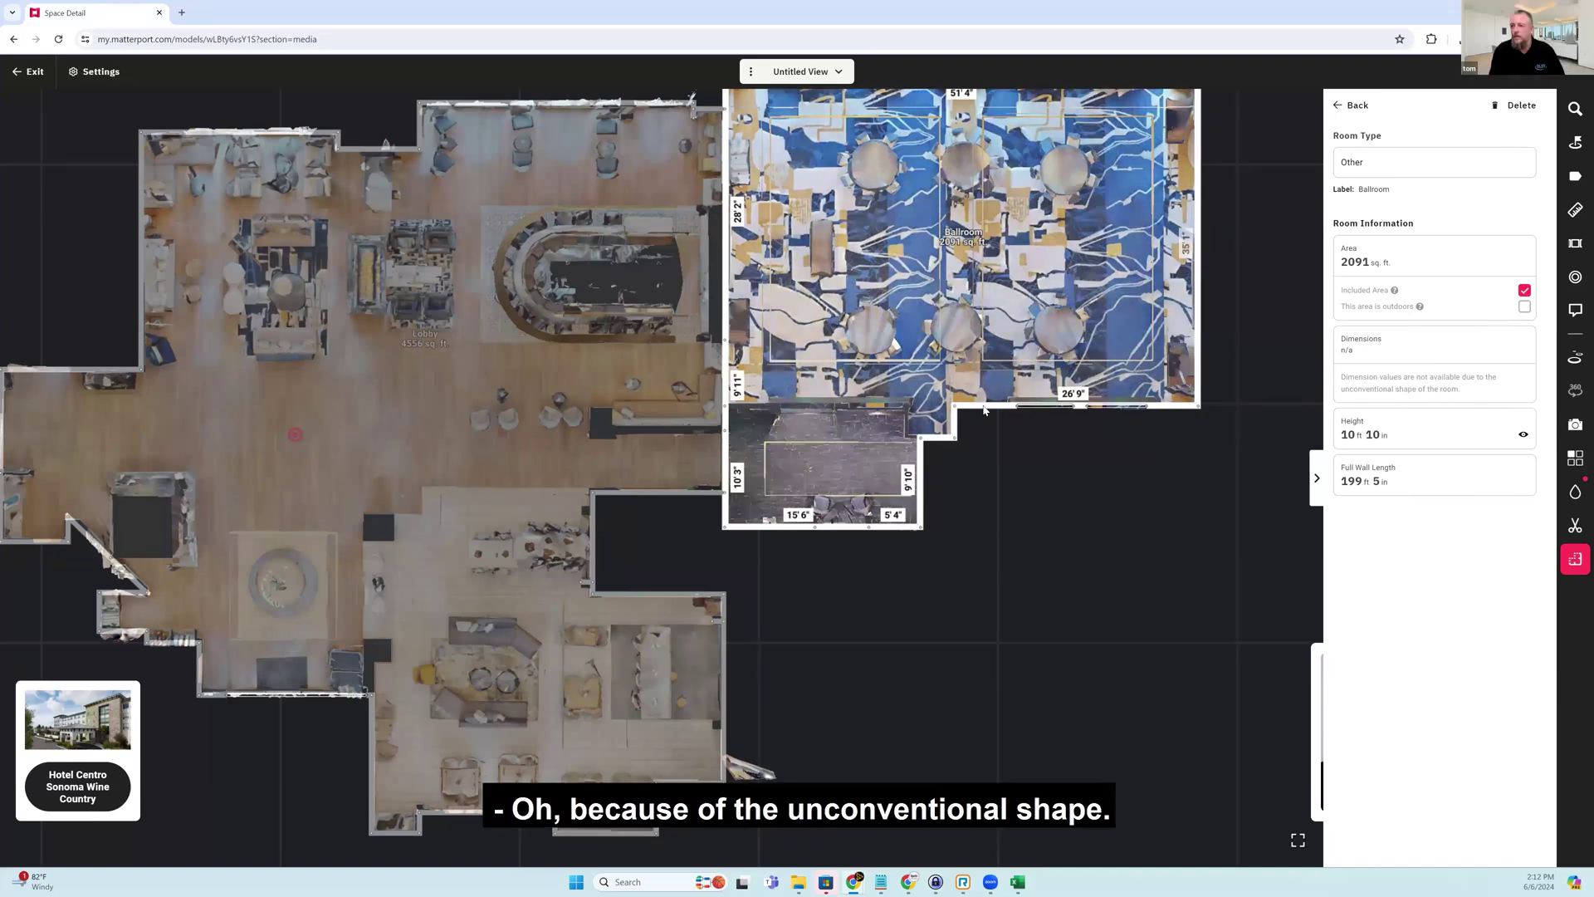
- Draw a closed 20'10" × 12'8" wall outline in the Ballroom's lower annex and add a top-wall doorway
scroll(963, 453, up, 3)
scroll(884, 536, up, 2)
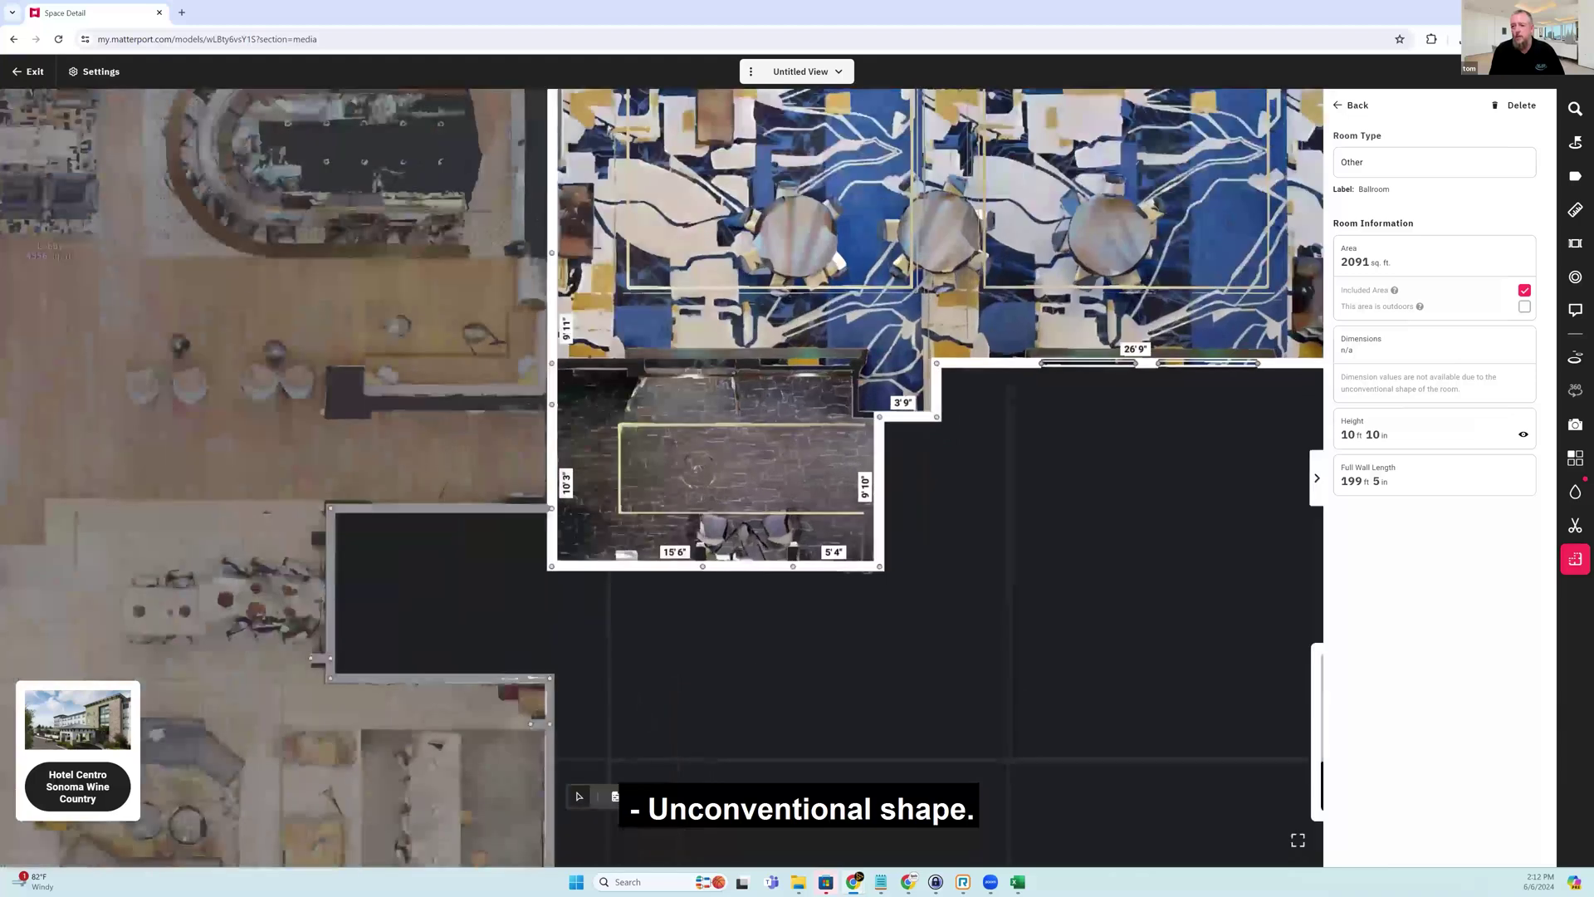
click(880, 421)
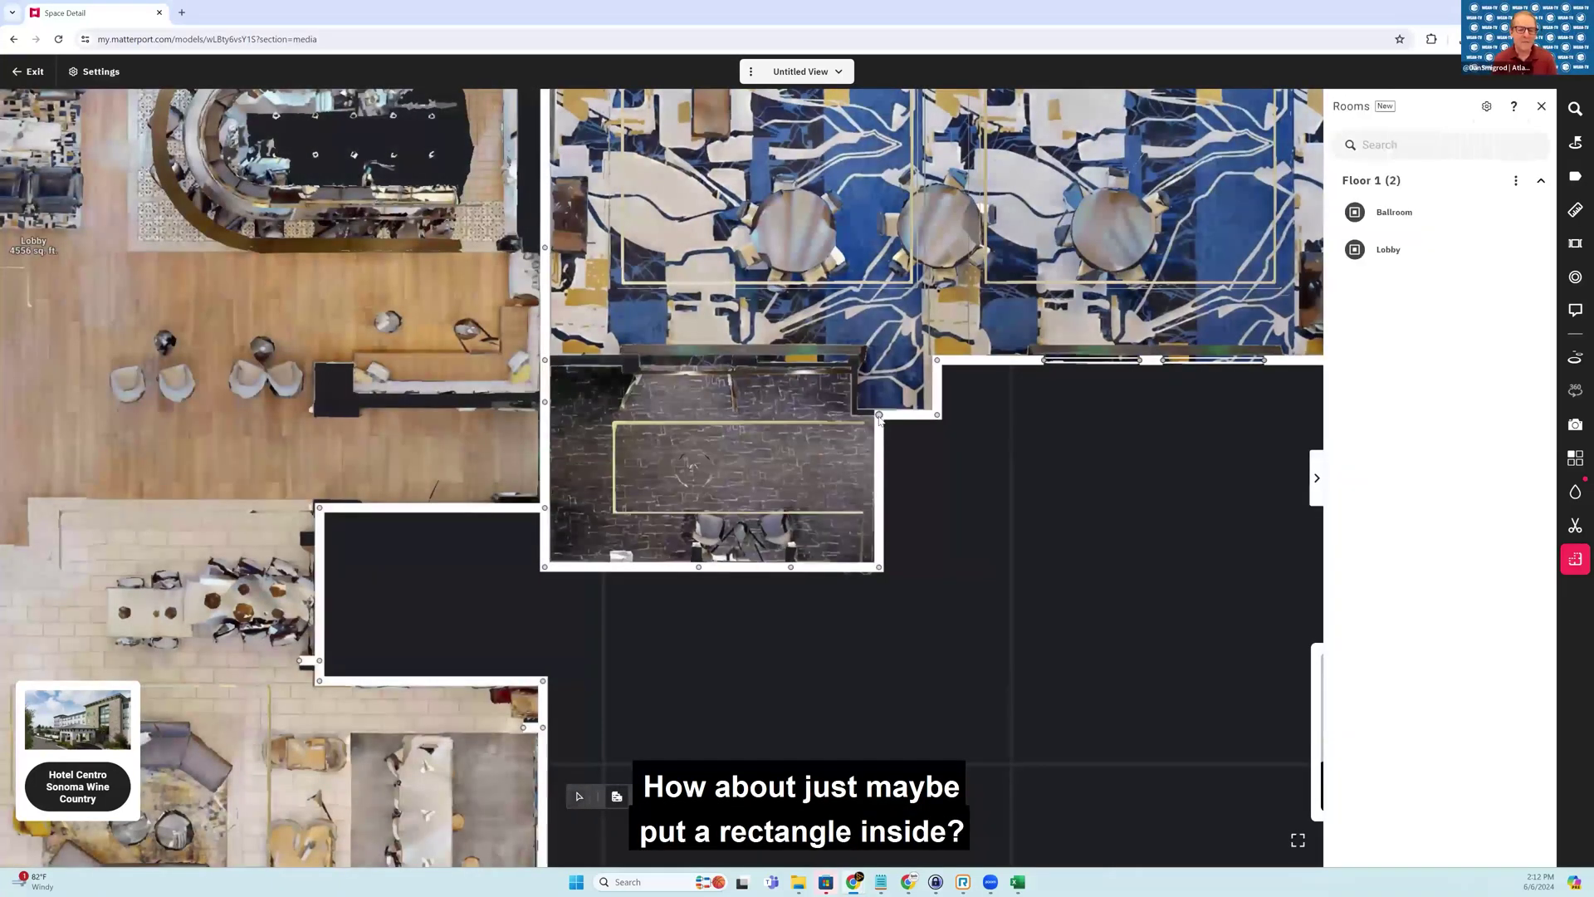
click(879, 415)
click(853, 415)
click(853, 361)
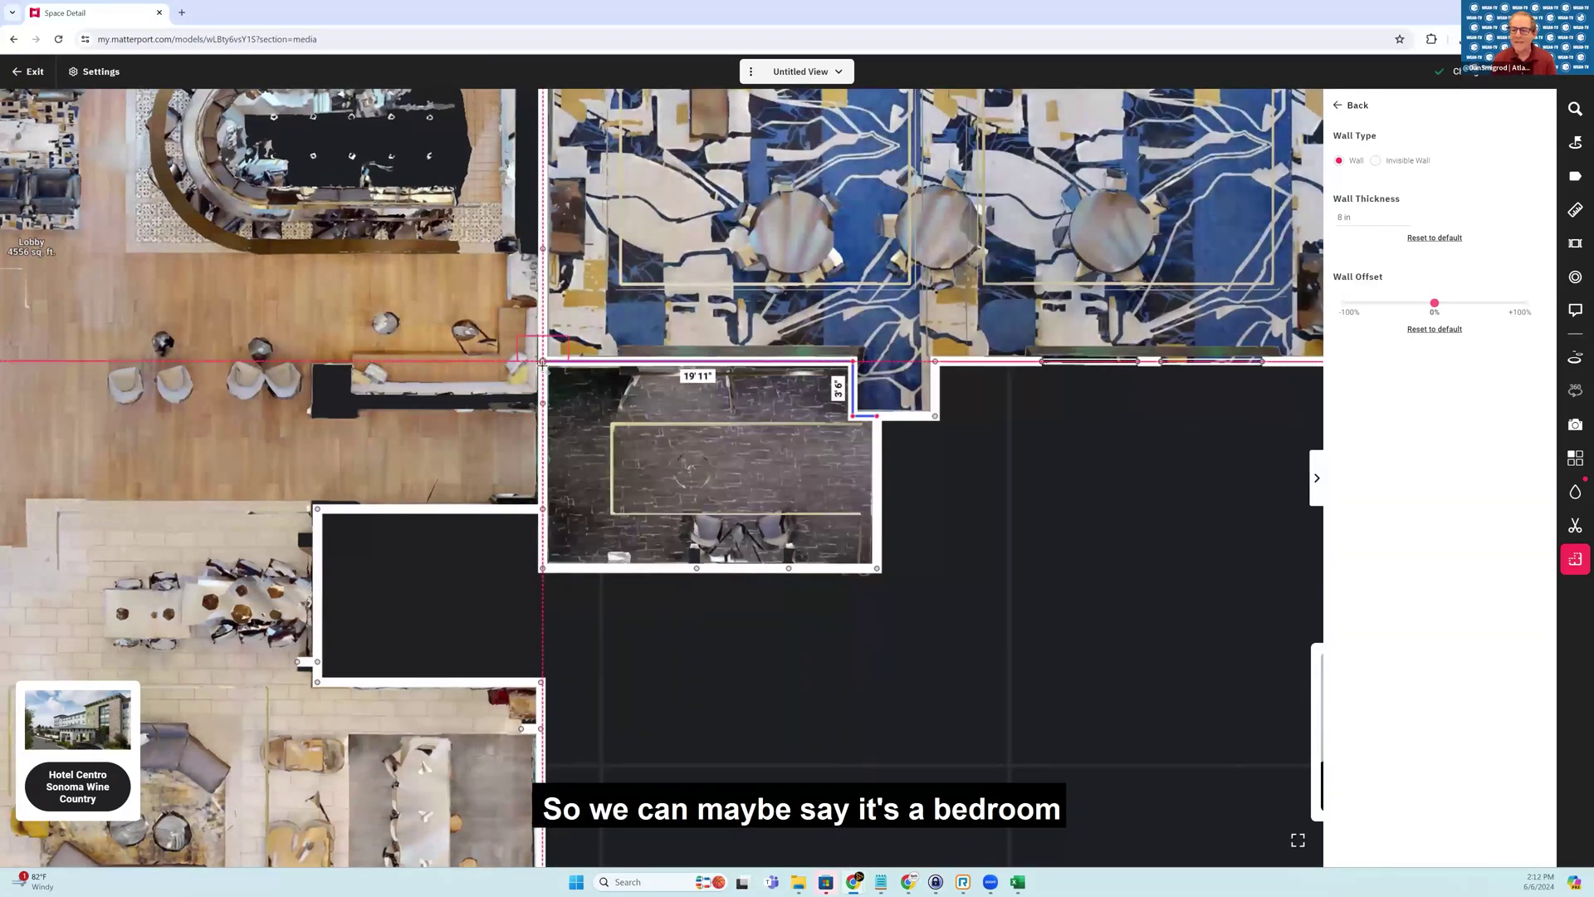
click(541, 362)
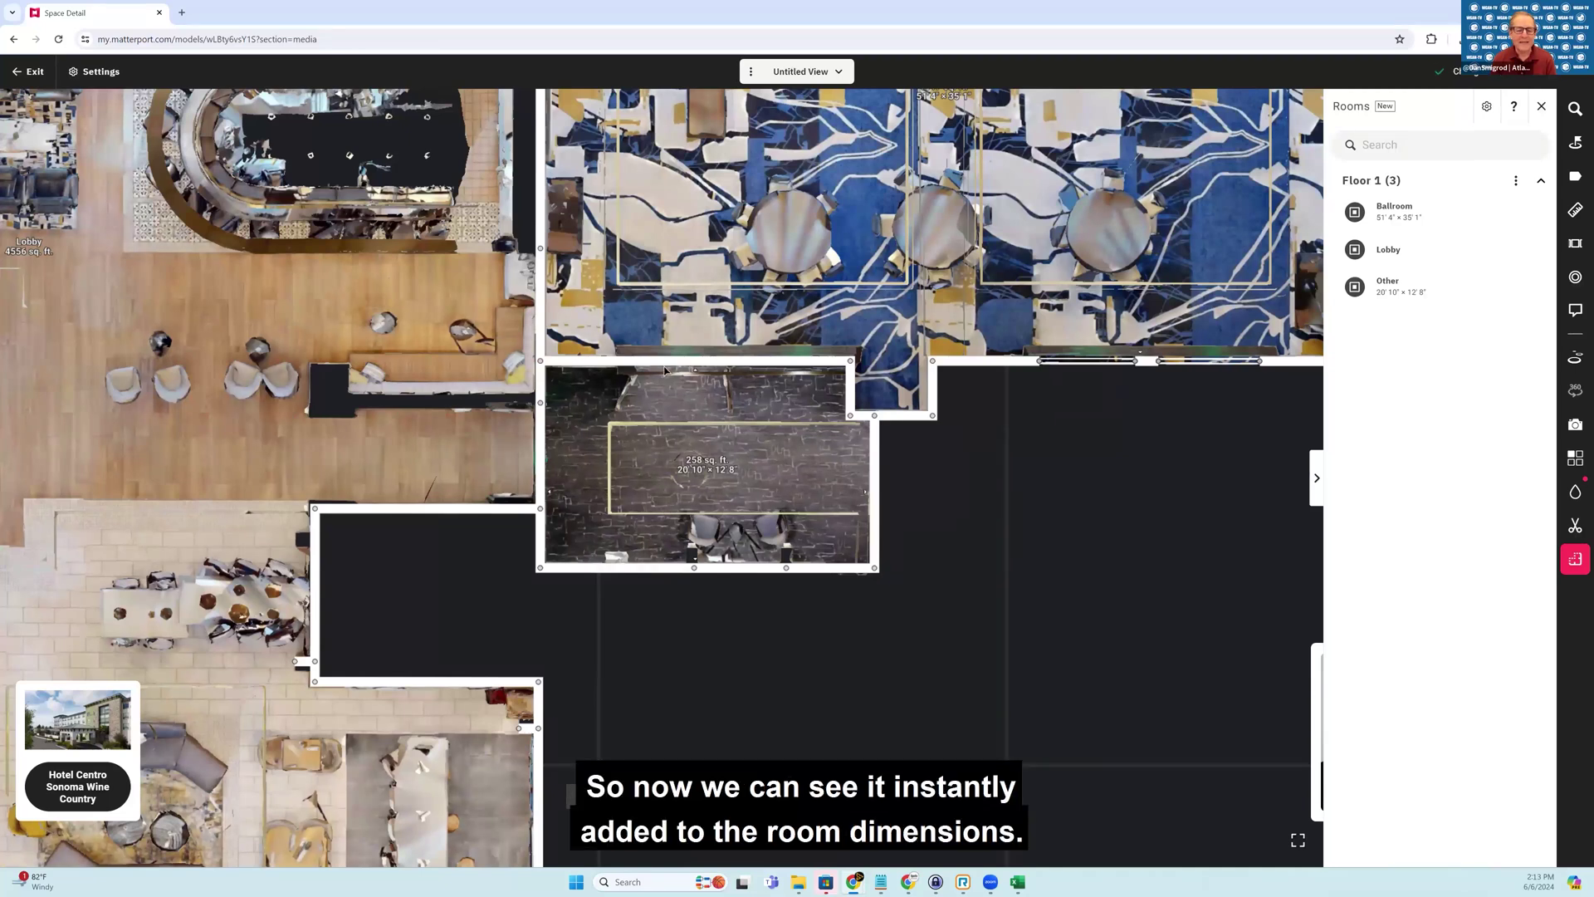
click(590, 365)
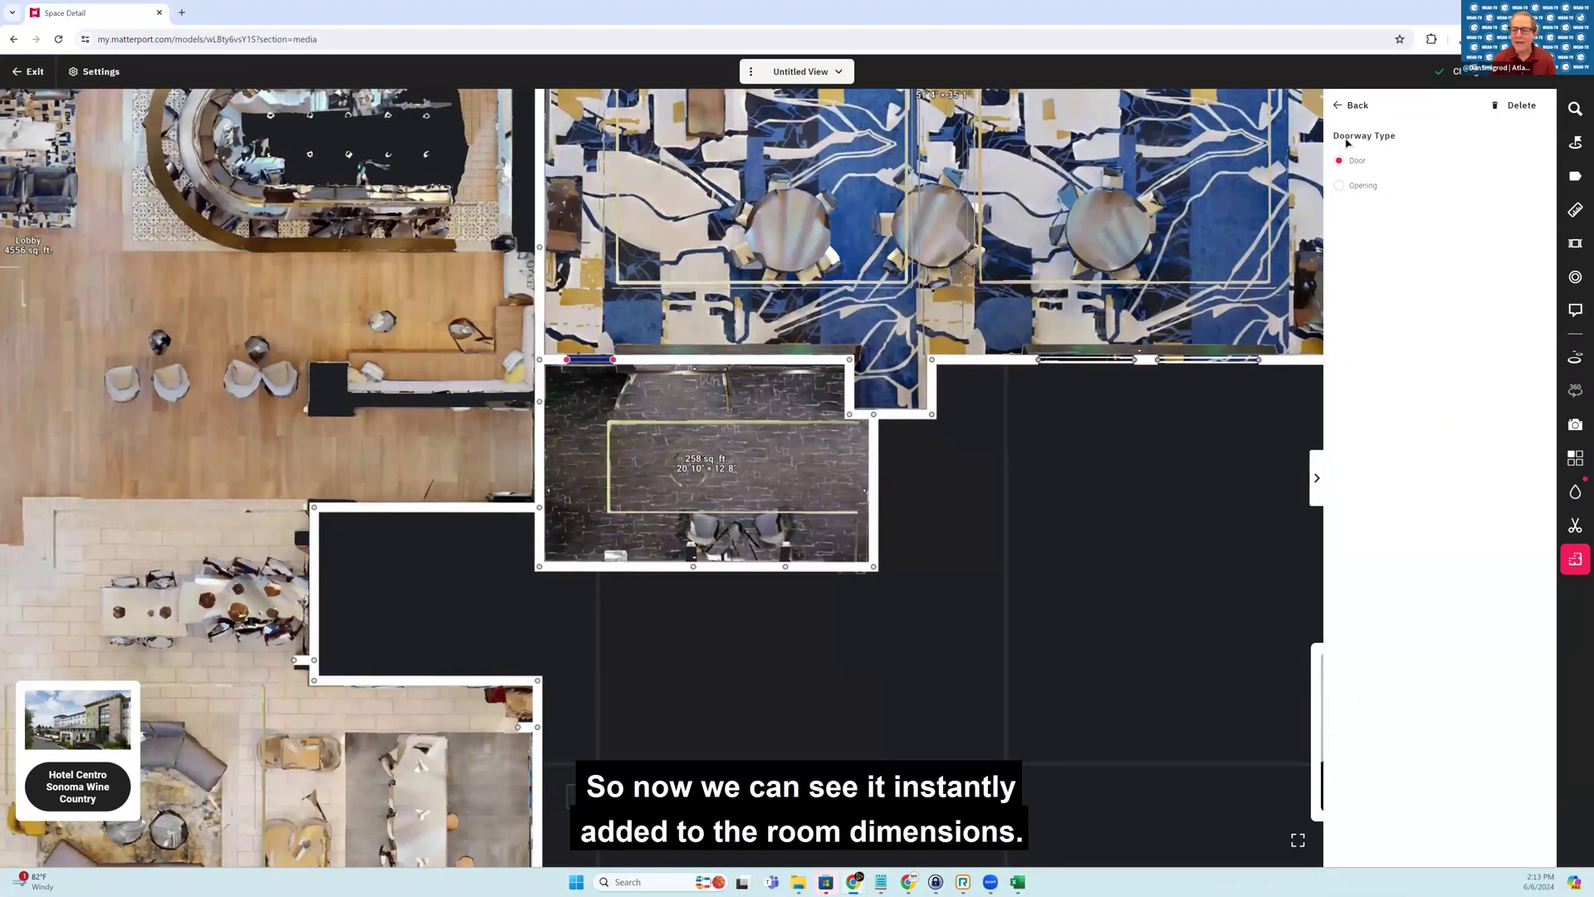
click(1352, 106)
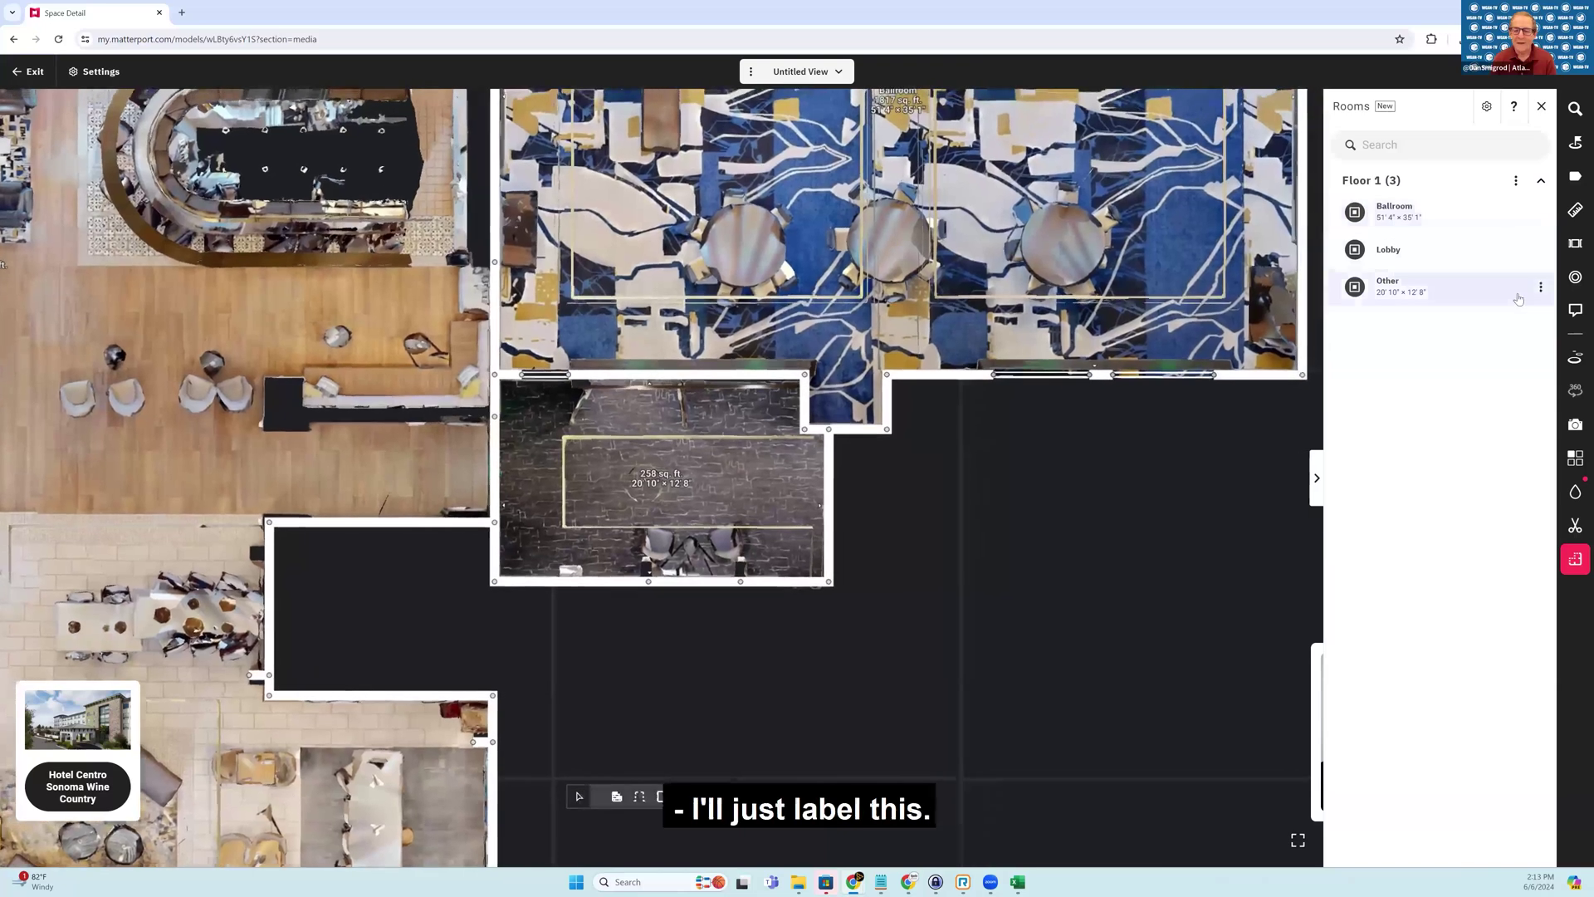
- Give the new 258 sq. ft. Other room the label 'Room' and exit the floor-plan editor
click(1542, 287)
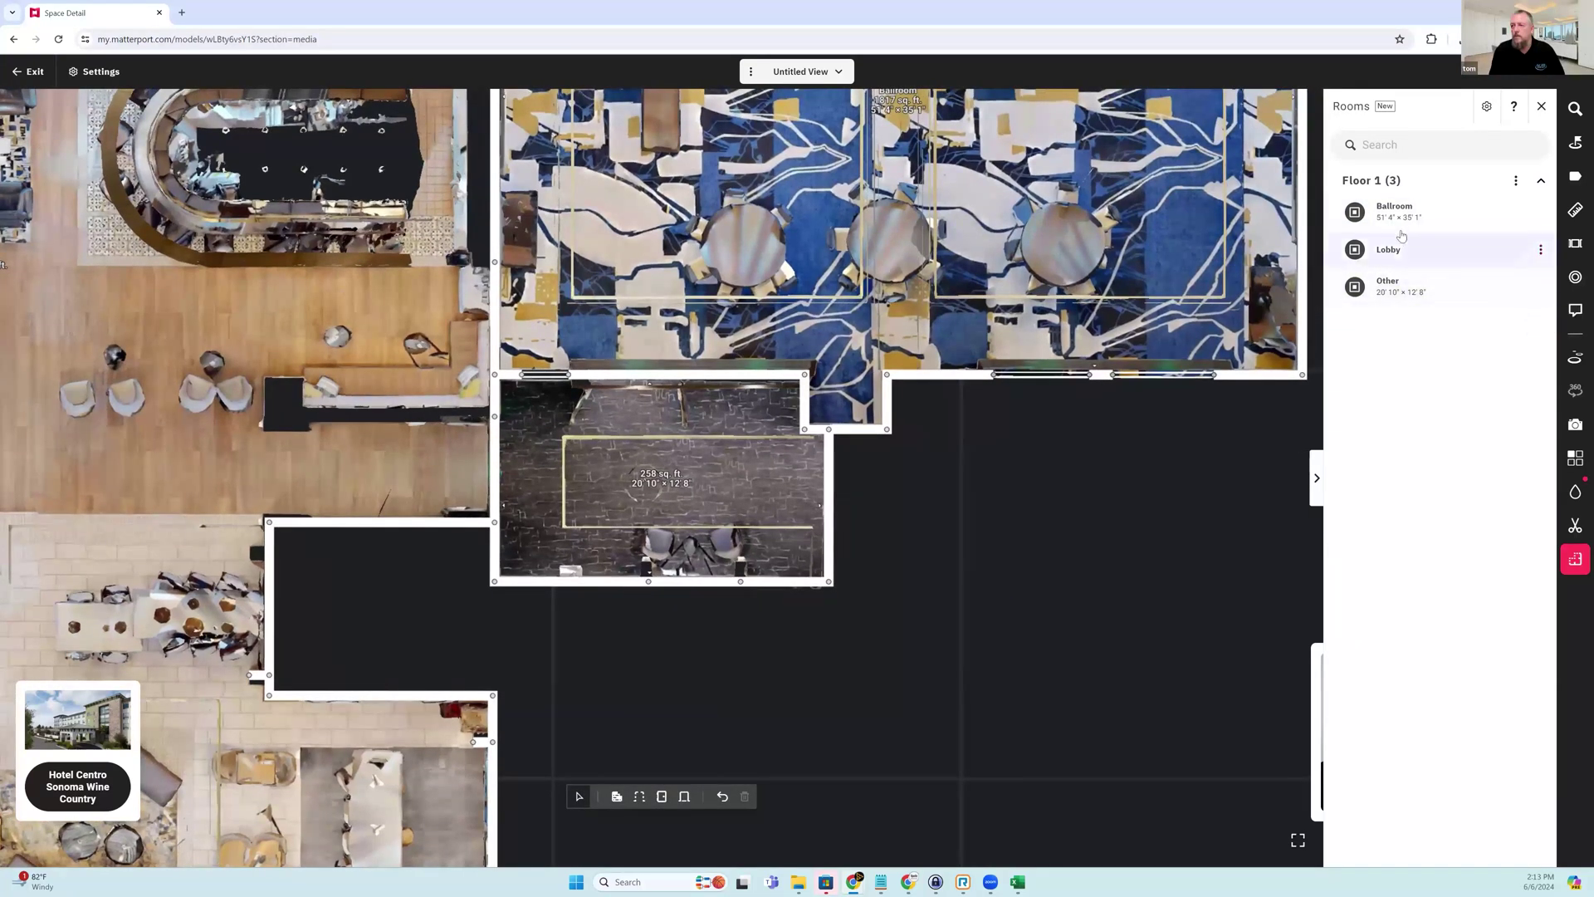
click(575, 487)
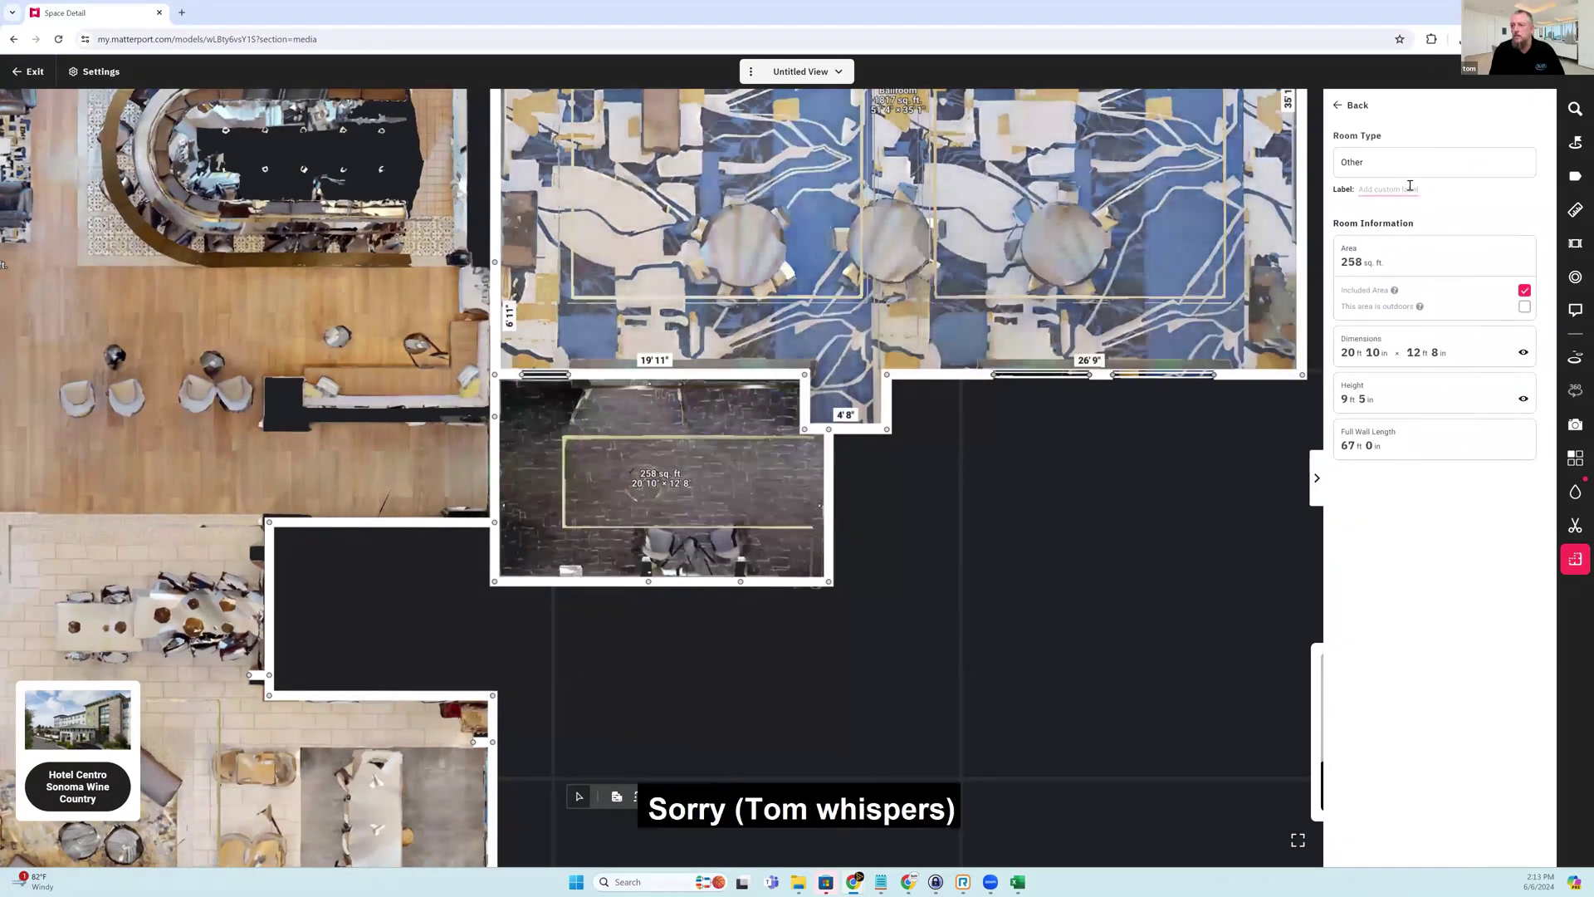
click(1409, 199)
text(Room)
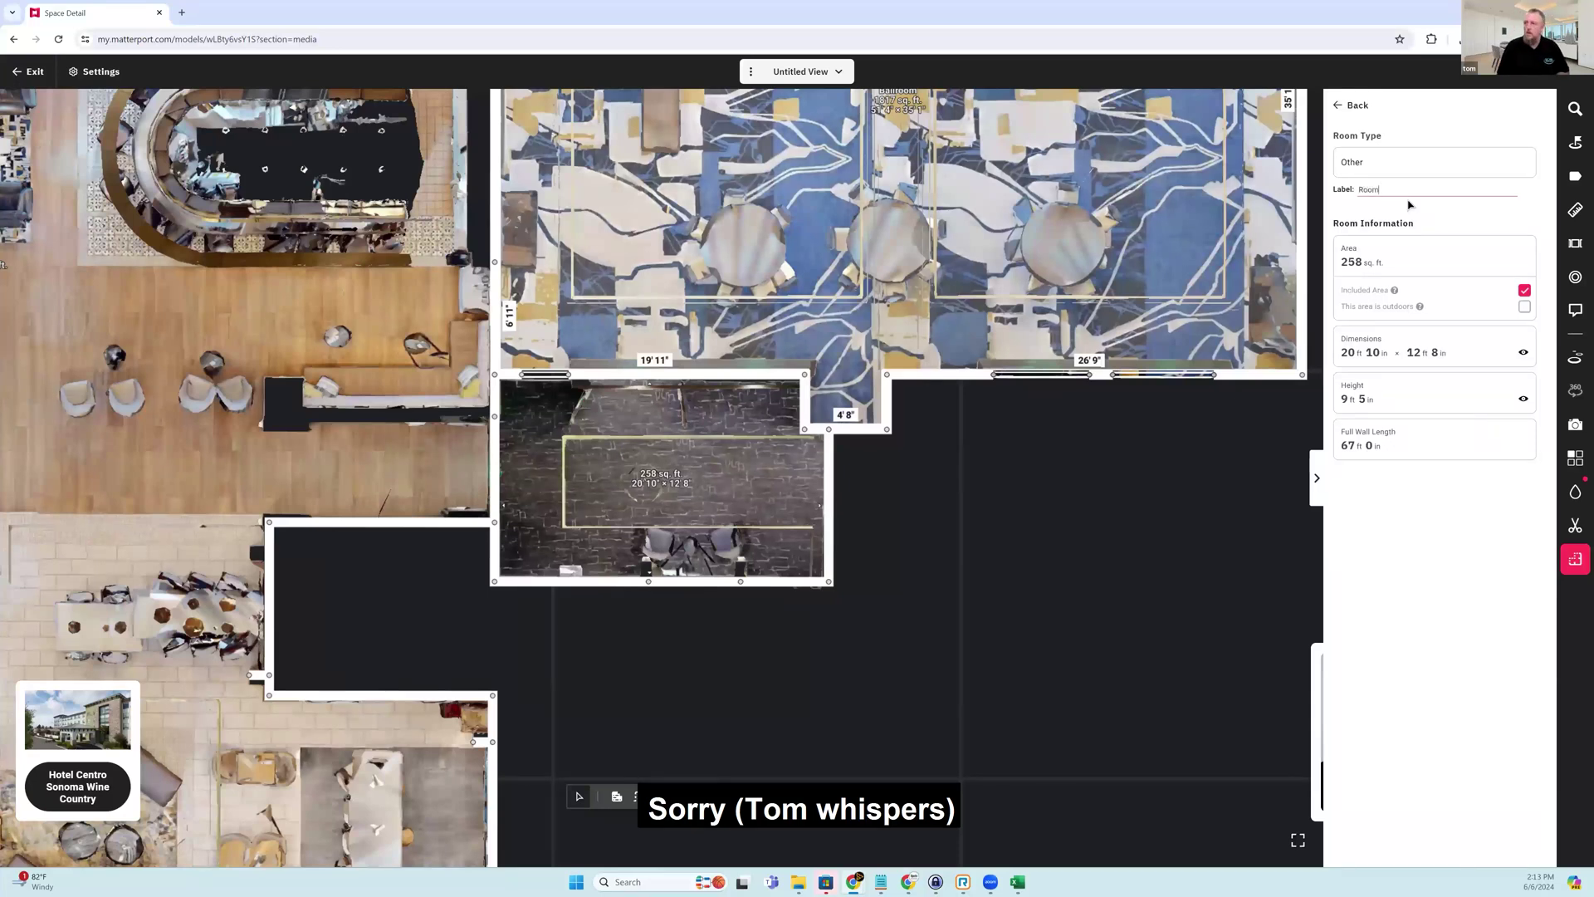
click(1347, 104)
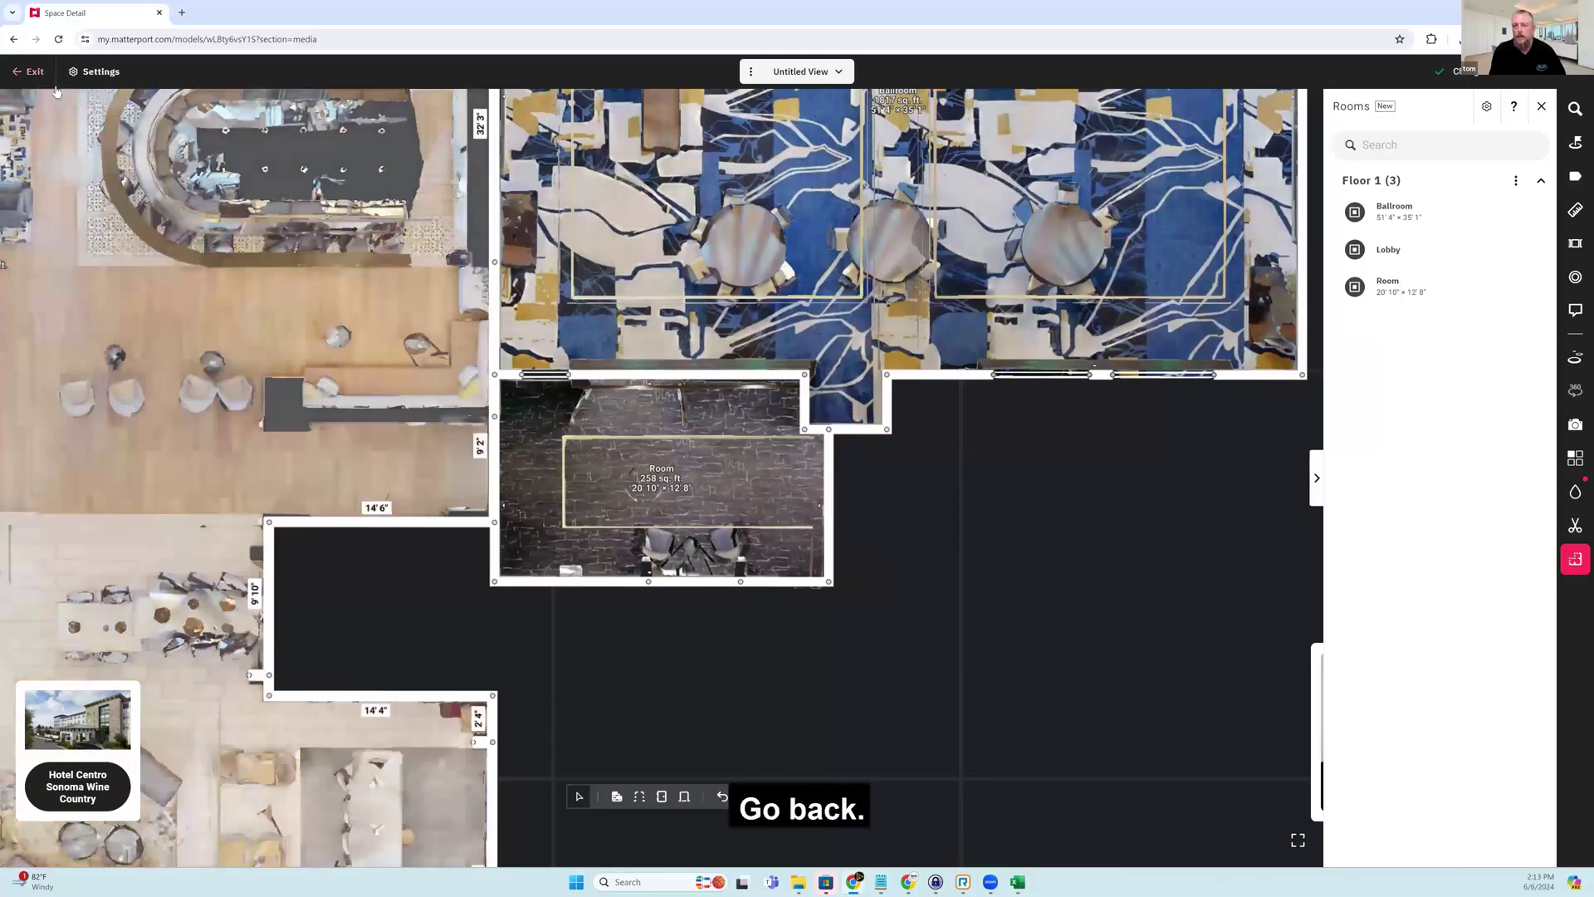
click(34, 73)
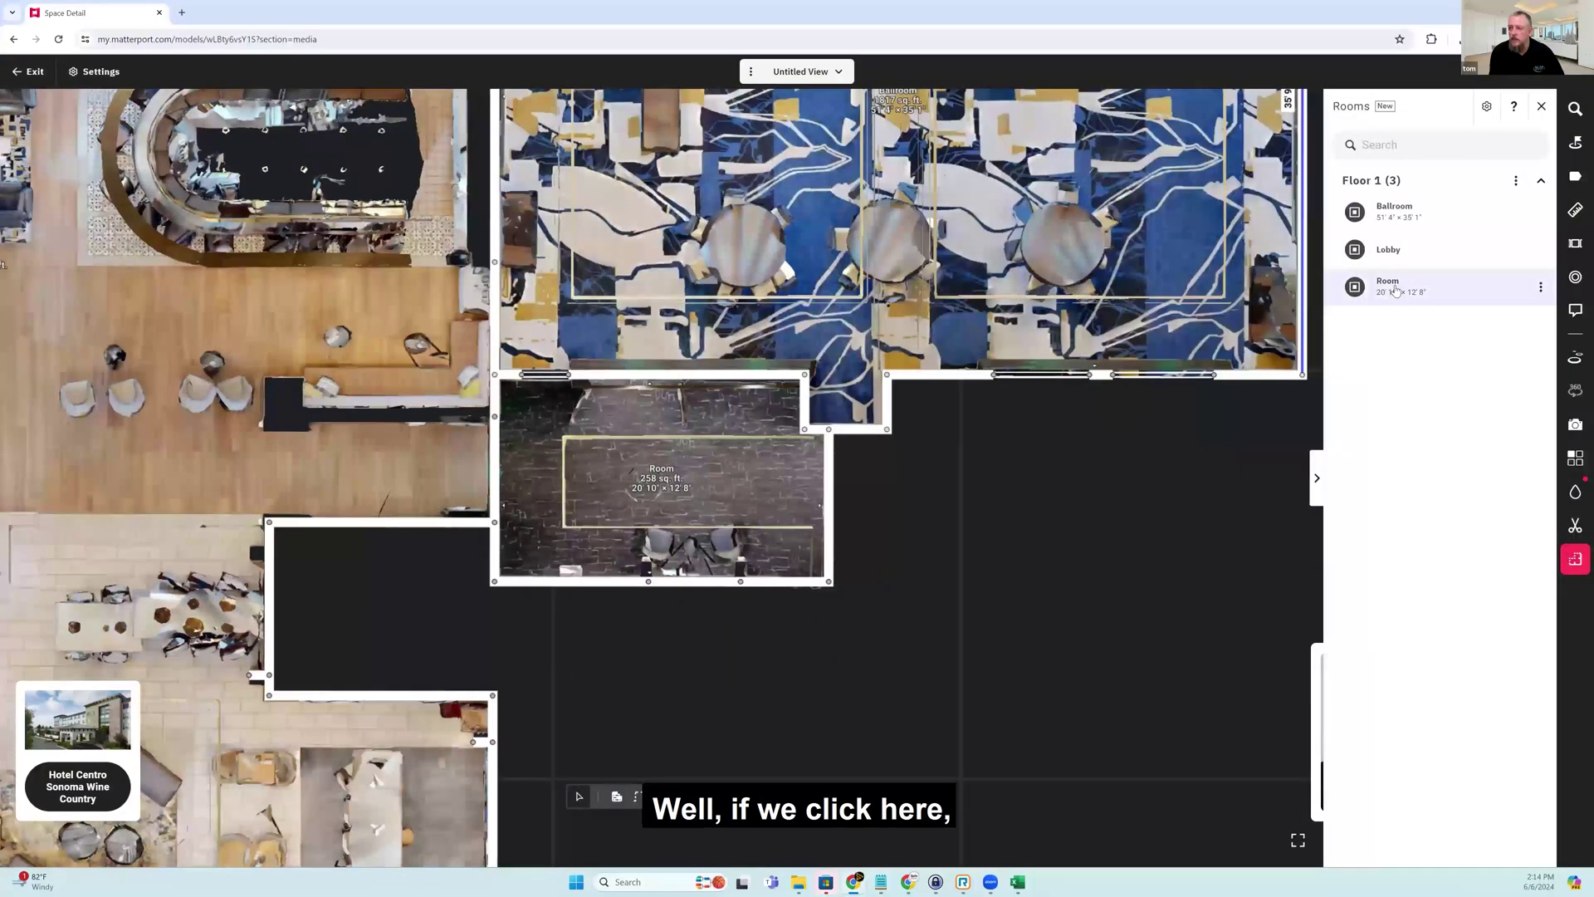
- Toggle the Room's Dimensions and Height visibility off and back on, leaving both shown
click(619, 461)
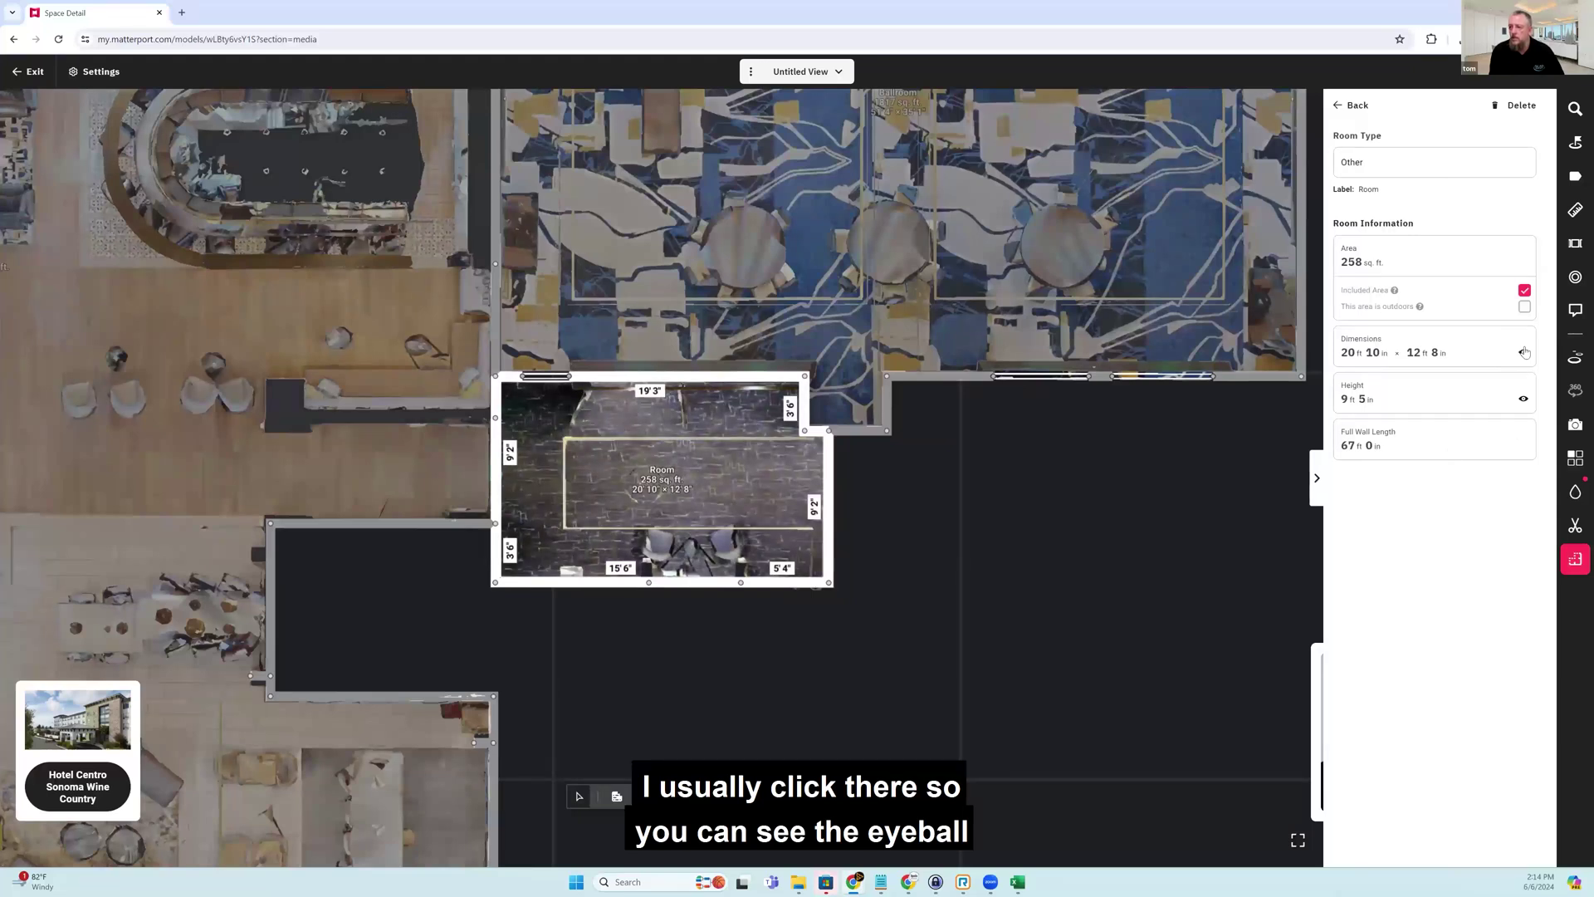
click(1527, 354)
click(1526, 354)
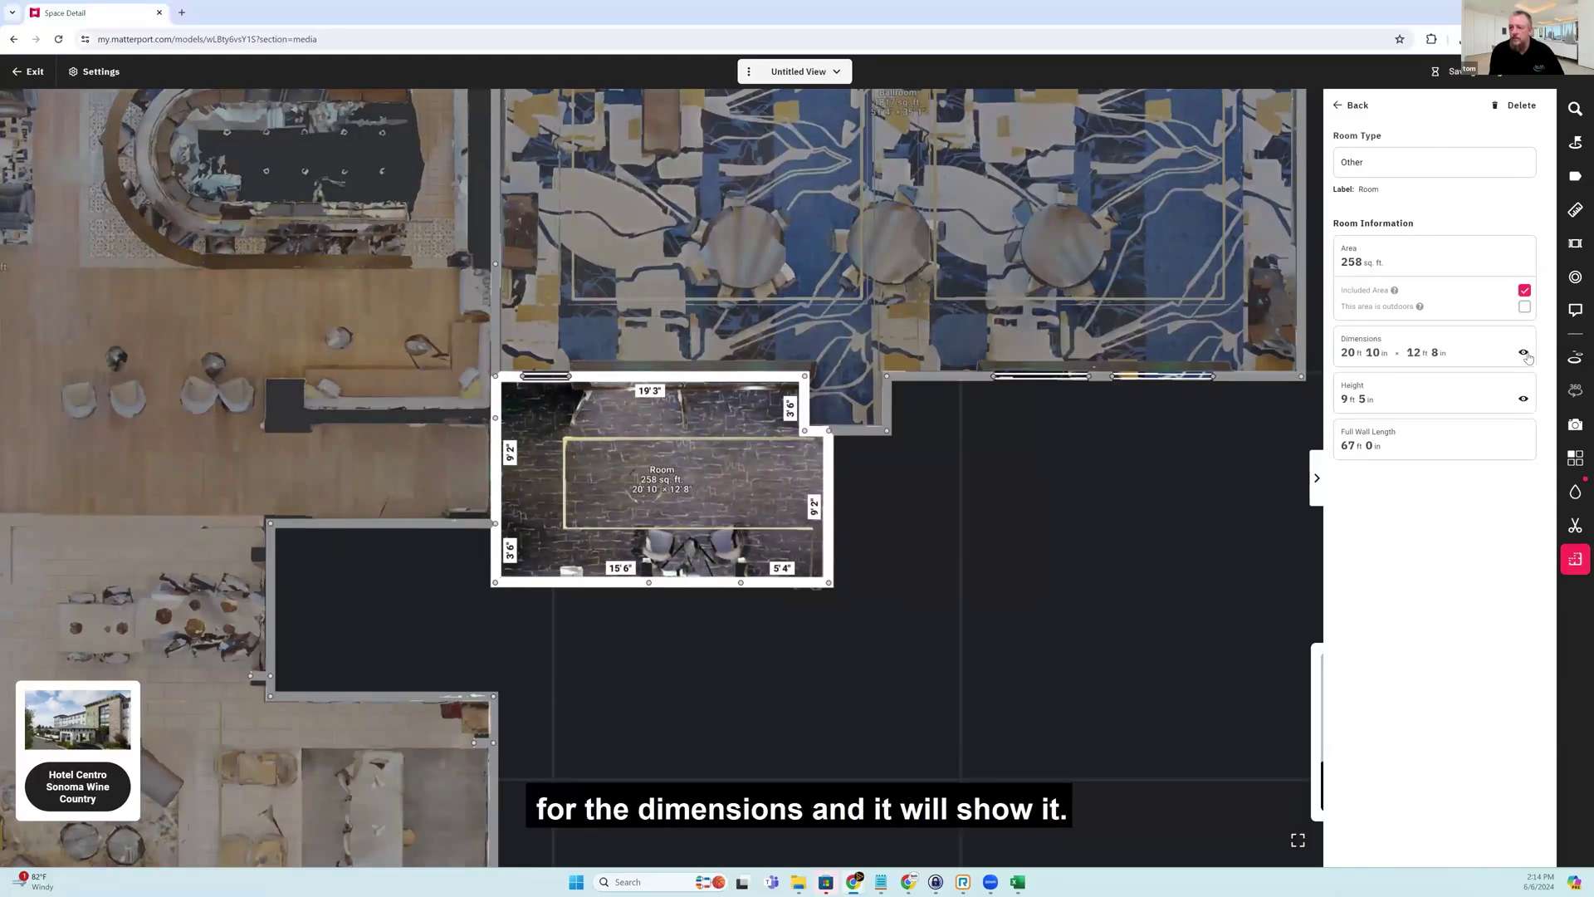
click(1524, 400)
click(1525, 400)
click(1524, 400)
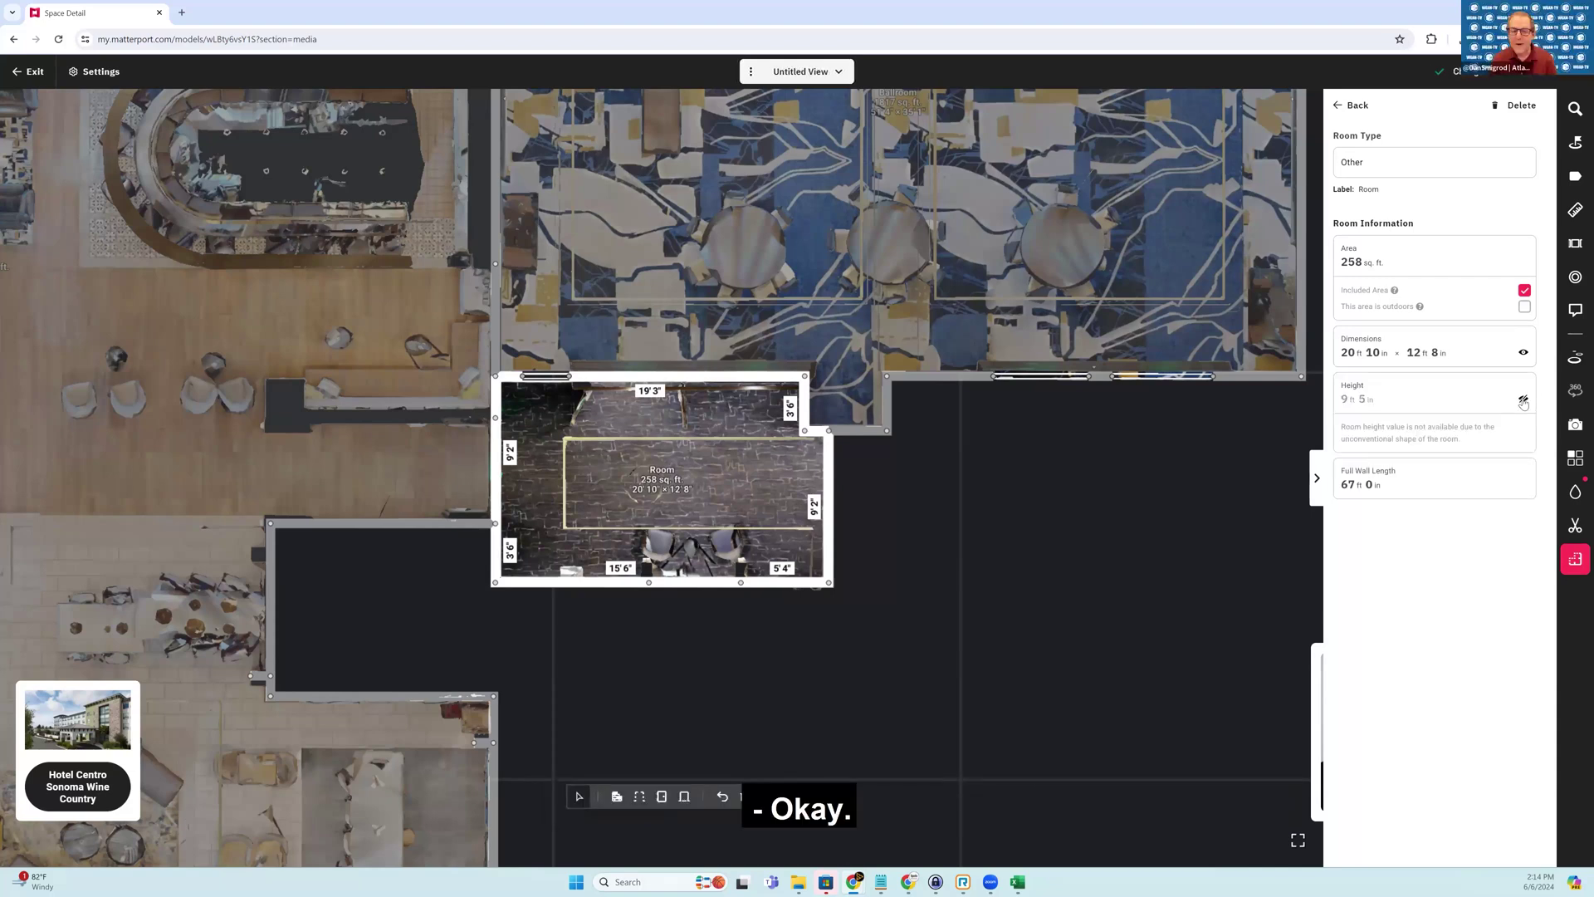
click(1525, 400)
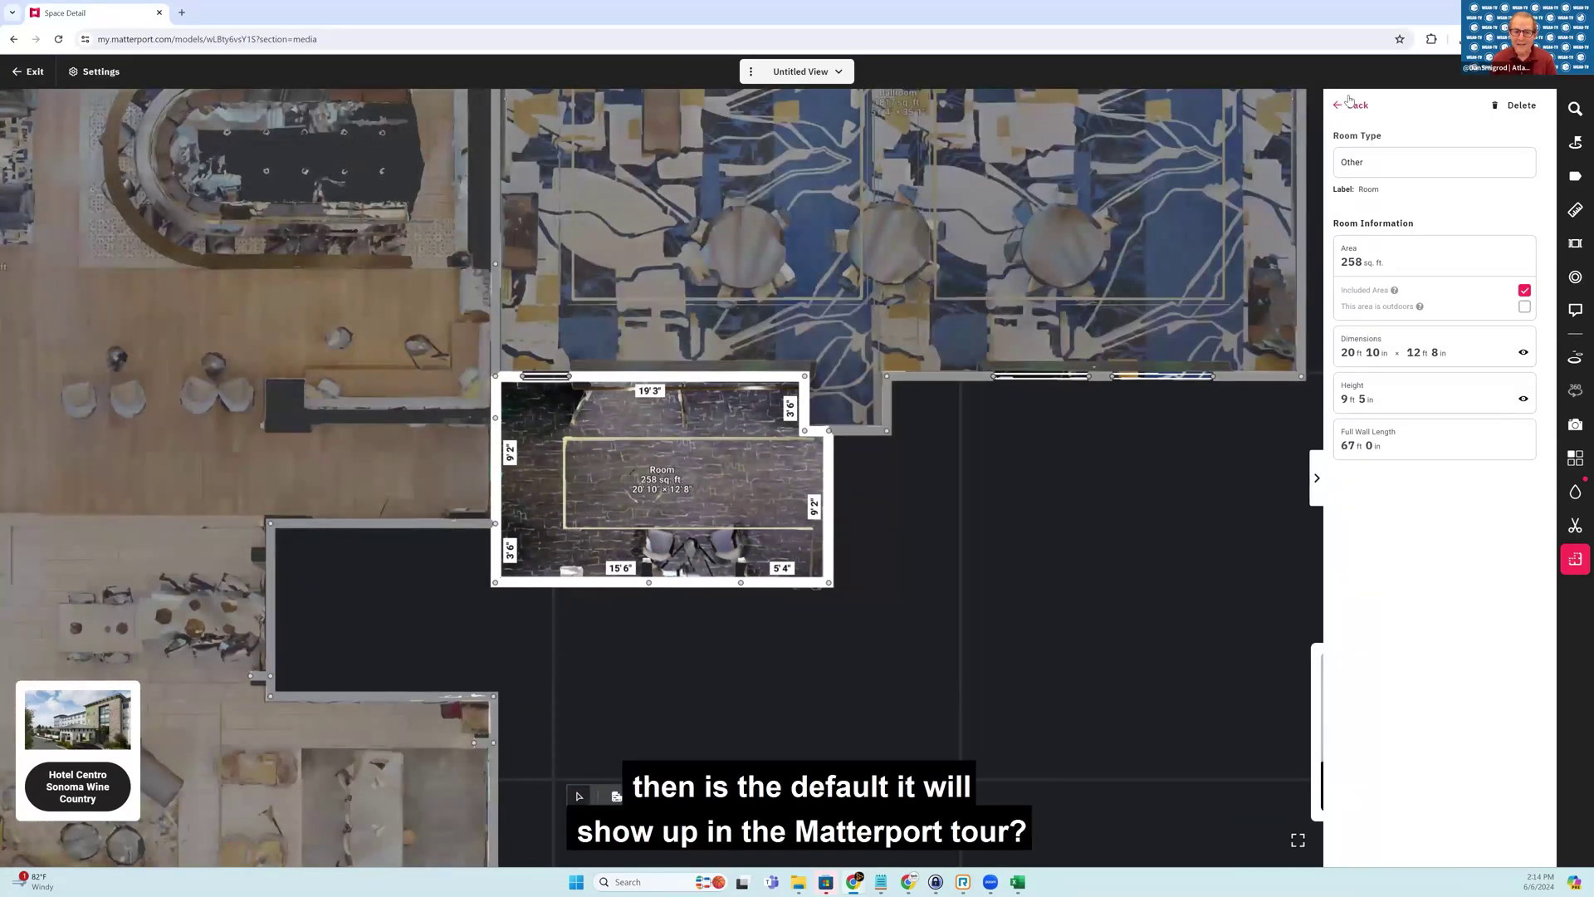
- Exit the floor-plan editor and bring up the Lobby's 3D tour on the Space tab
click(1352, 104)
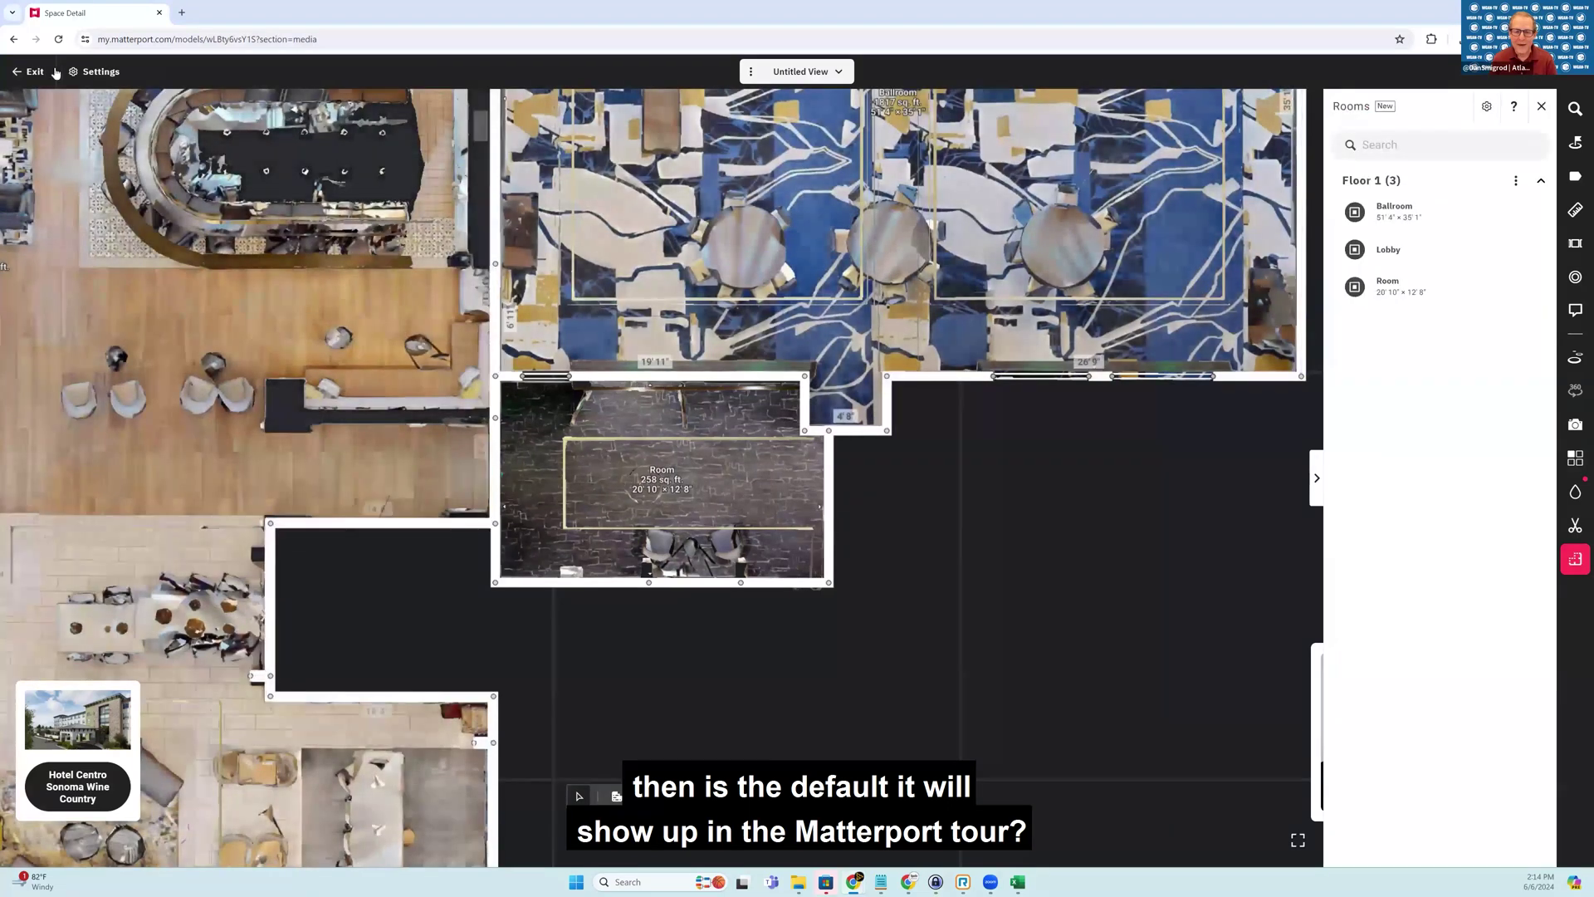
click(33, 72)
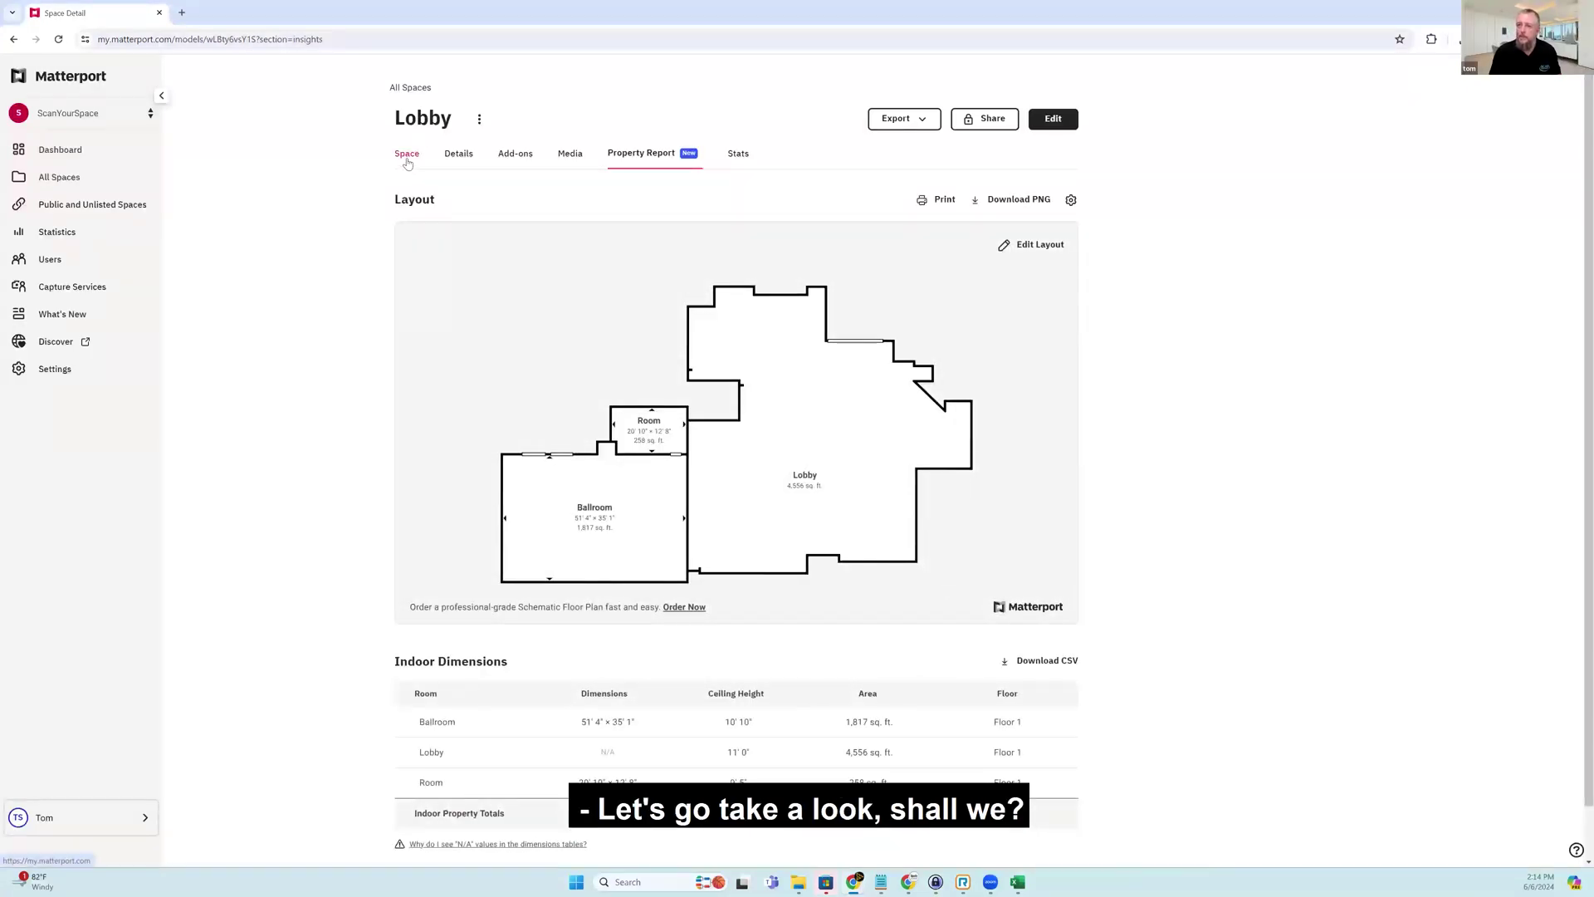
click(407, 155)
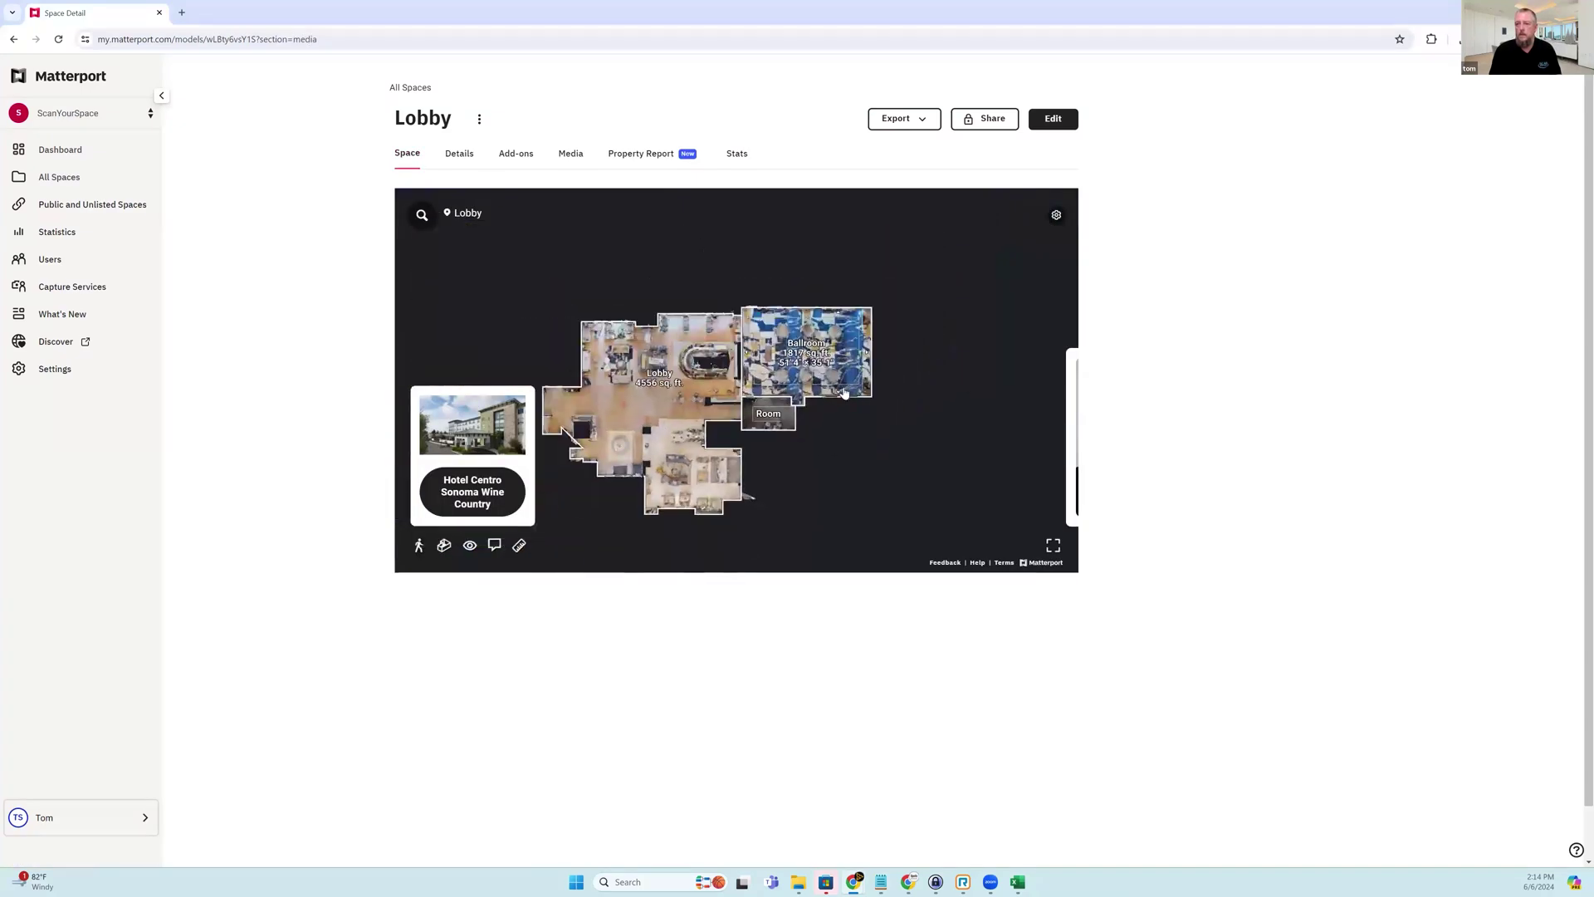
- View the labelled Room in the dollhouse, tilt back to top-down, then return to the Property Report
click(444, 545)
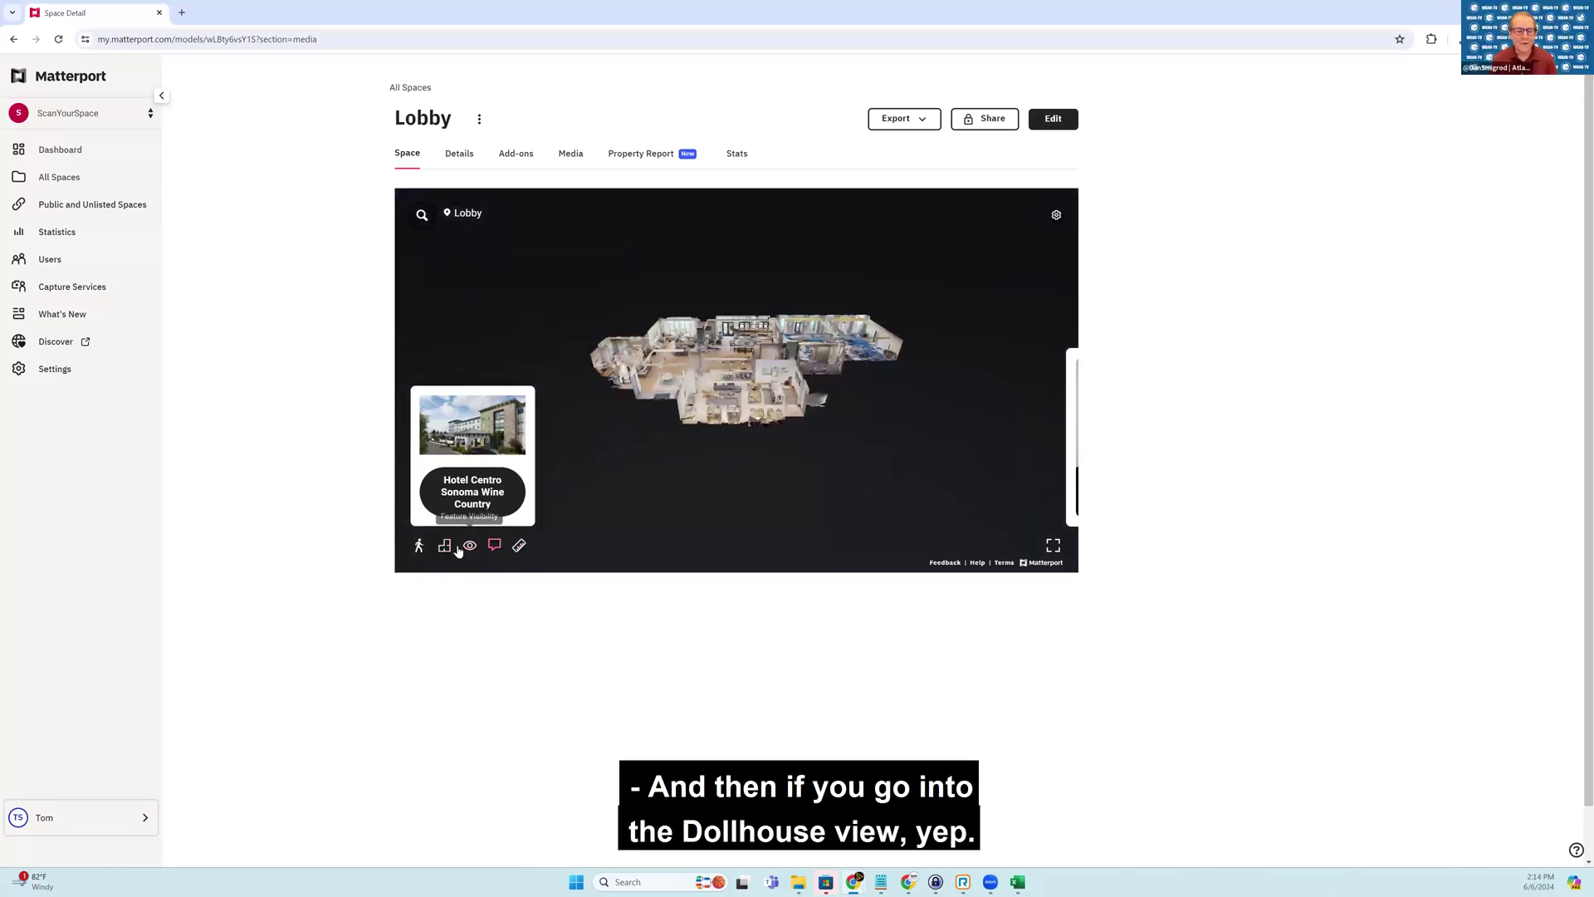
scroll(868, 406, up, 5)
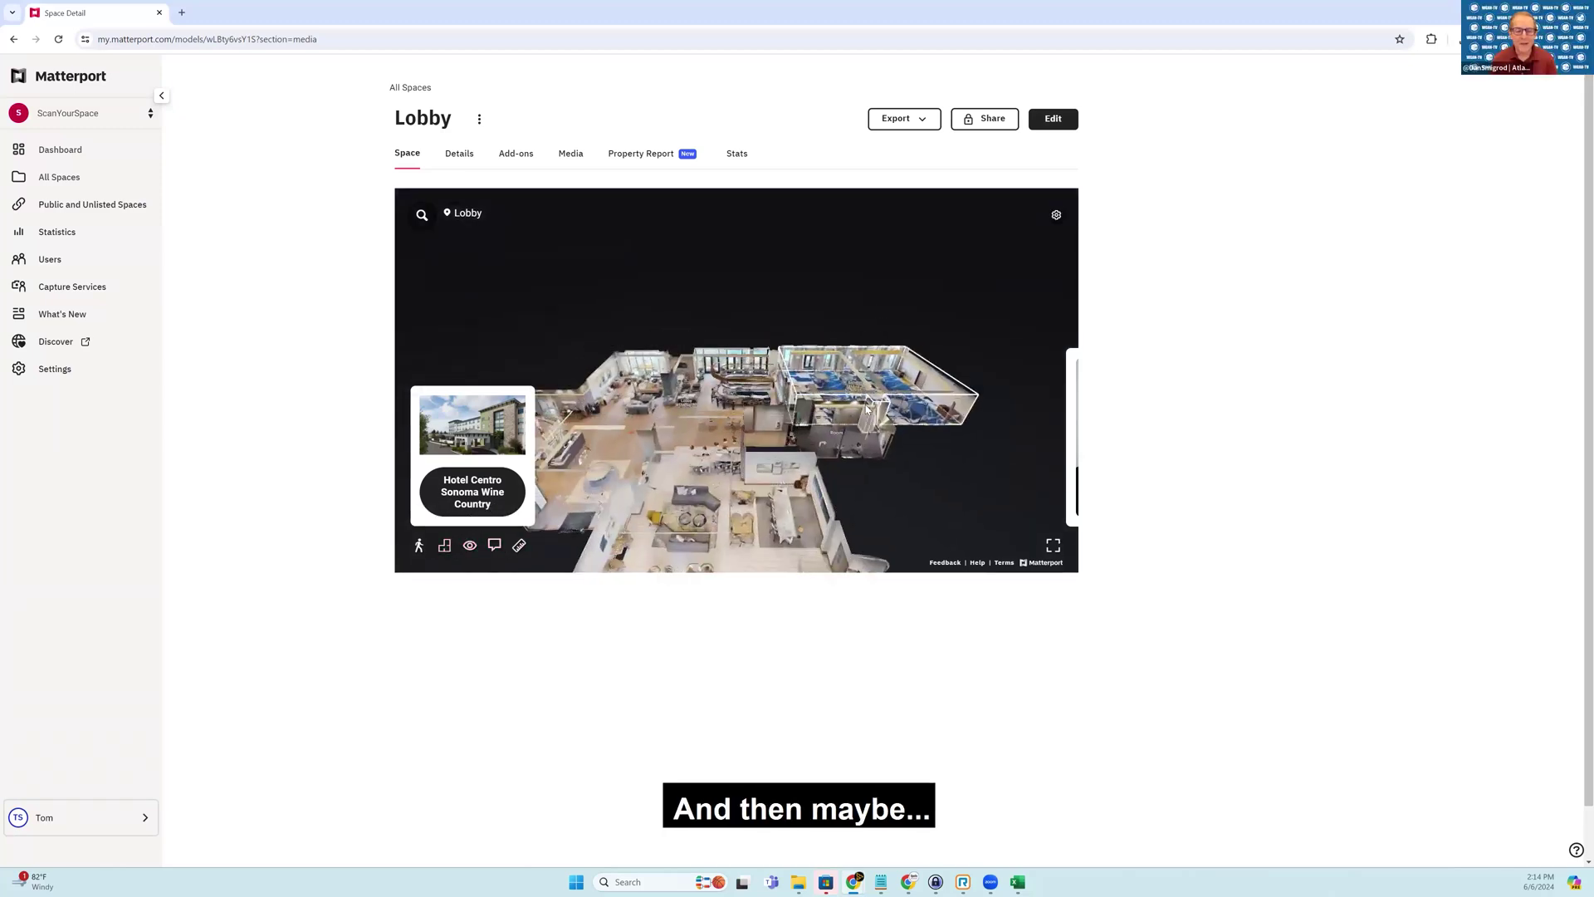
scroll(851, 442, up, 5)
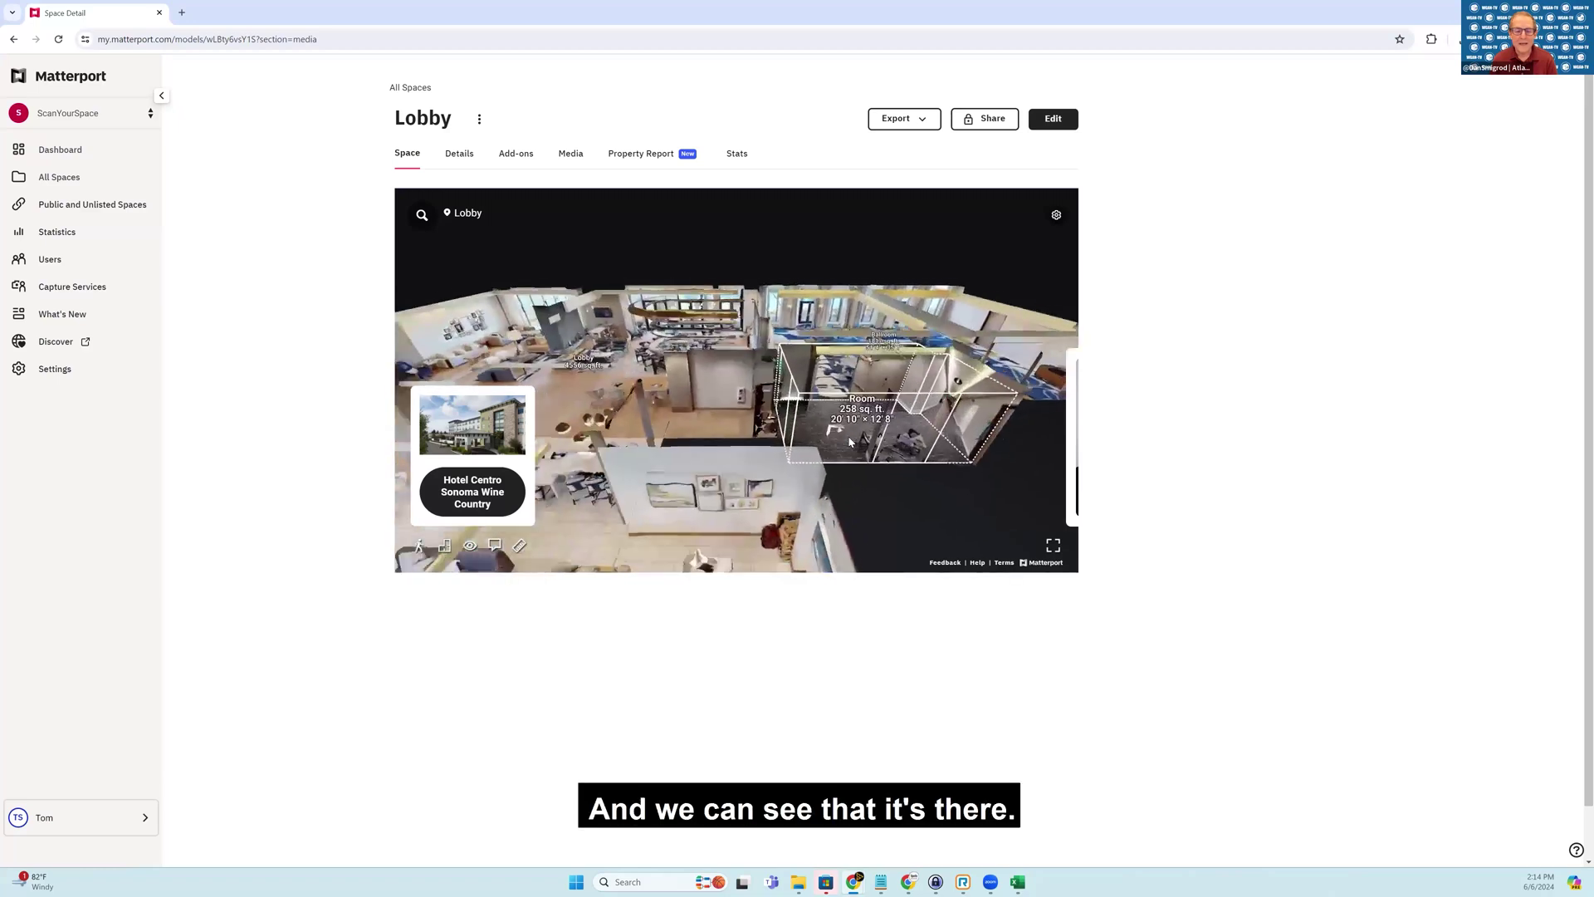
scroll(850, 442, up, 3)
drag(903, 431, 662, 526)
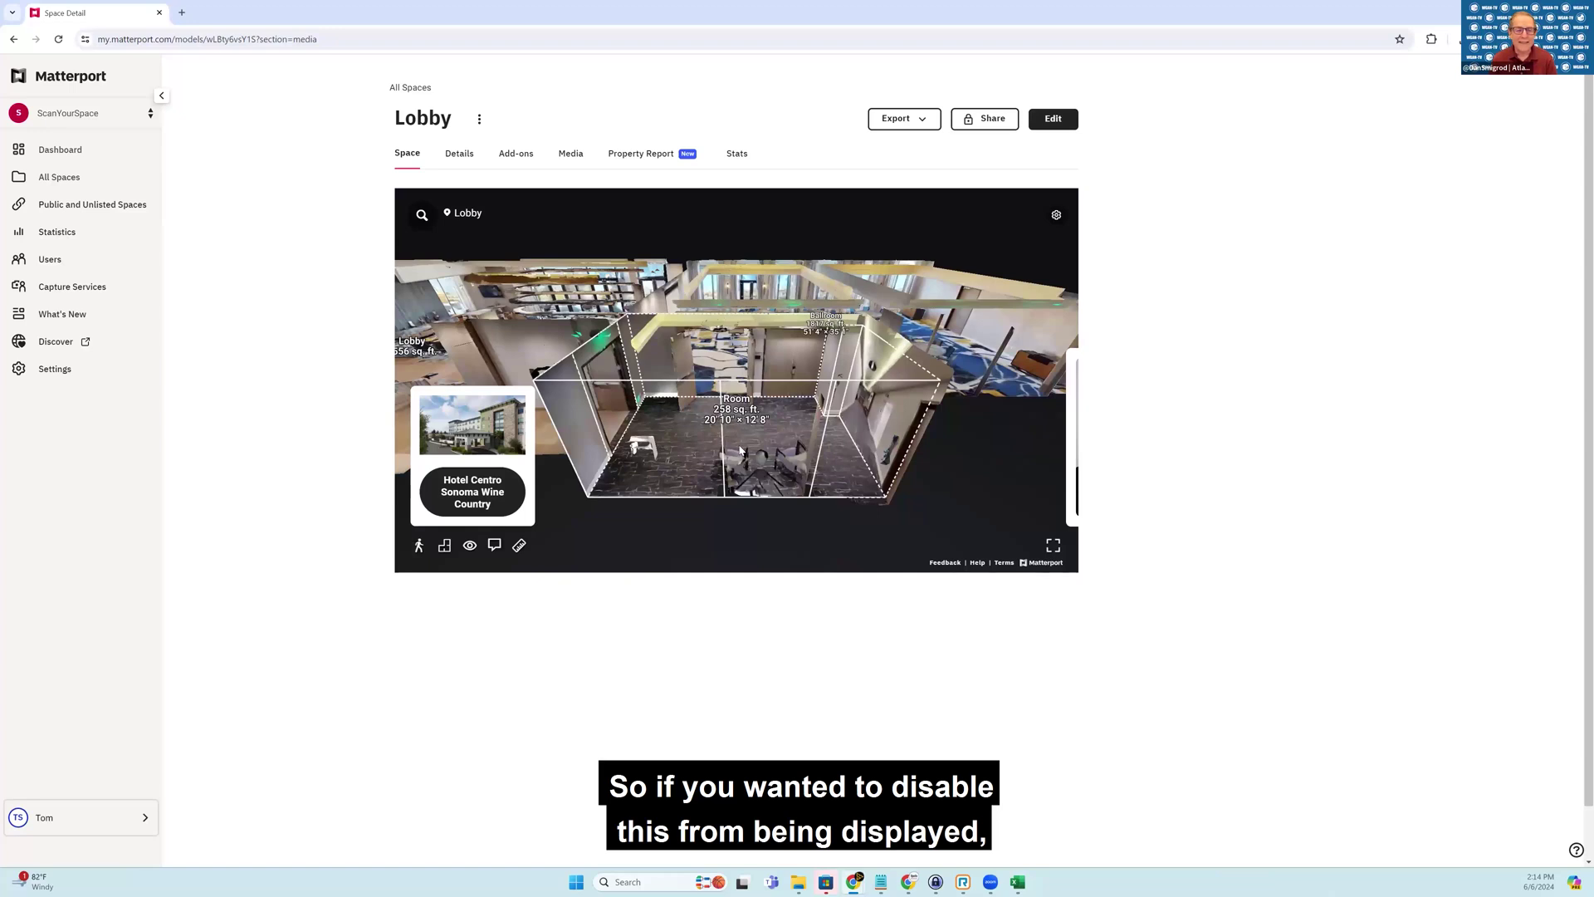
scroll(729, 498, down, 5)
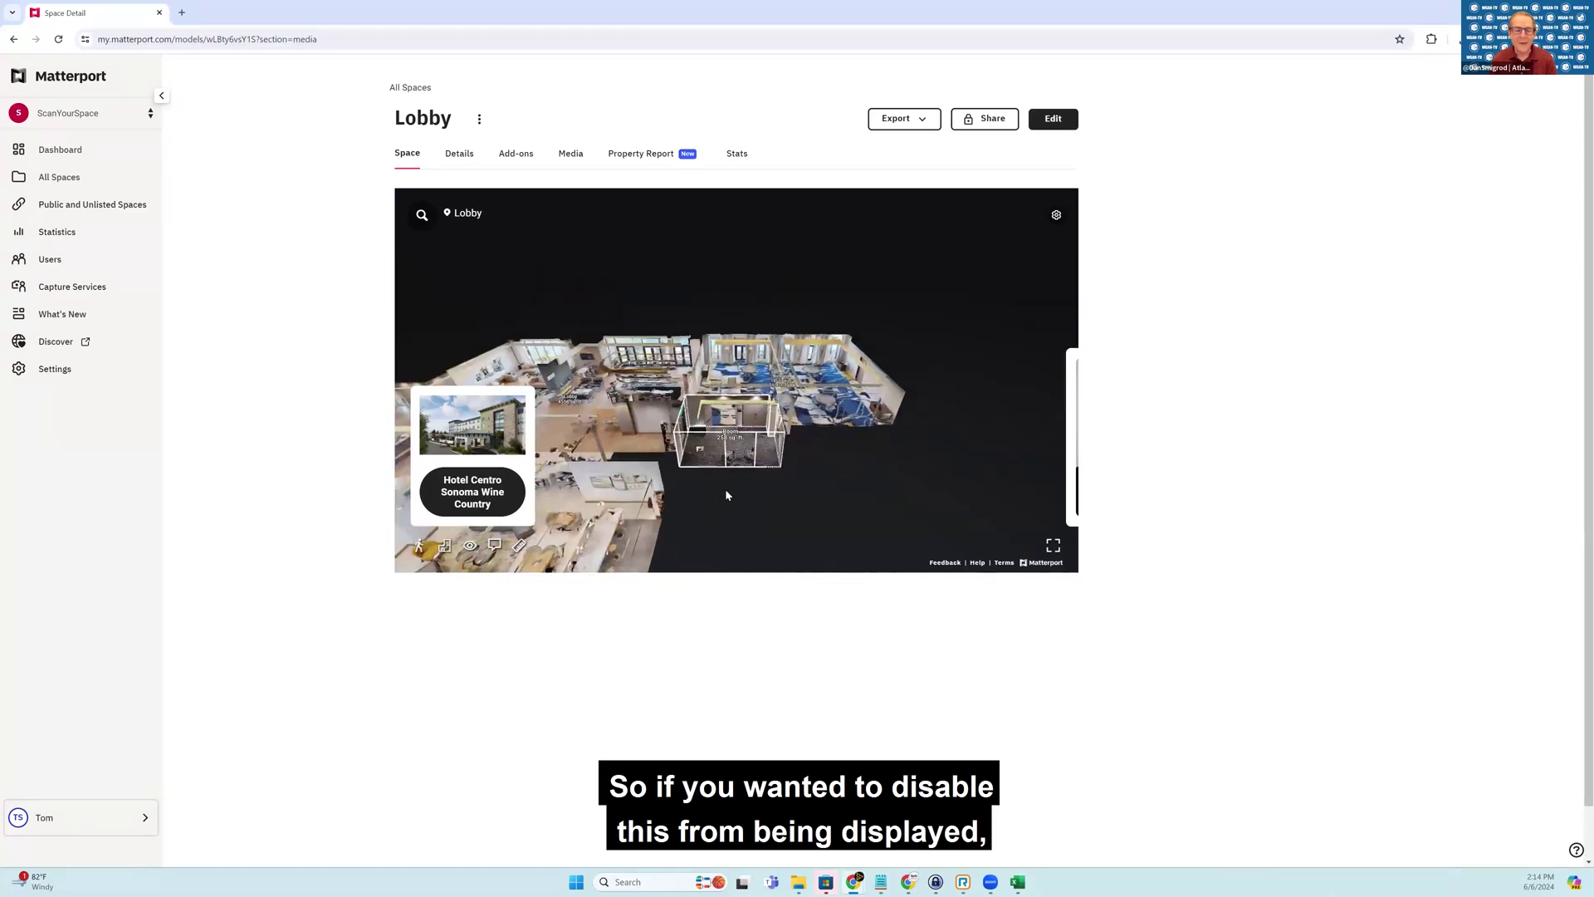
drag(726, 491, 723, 514)
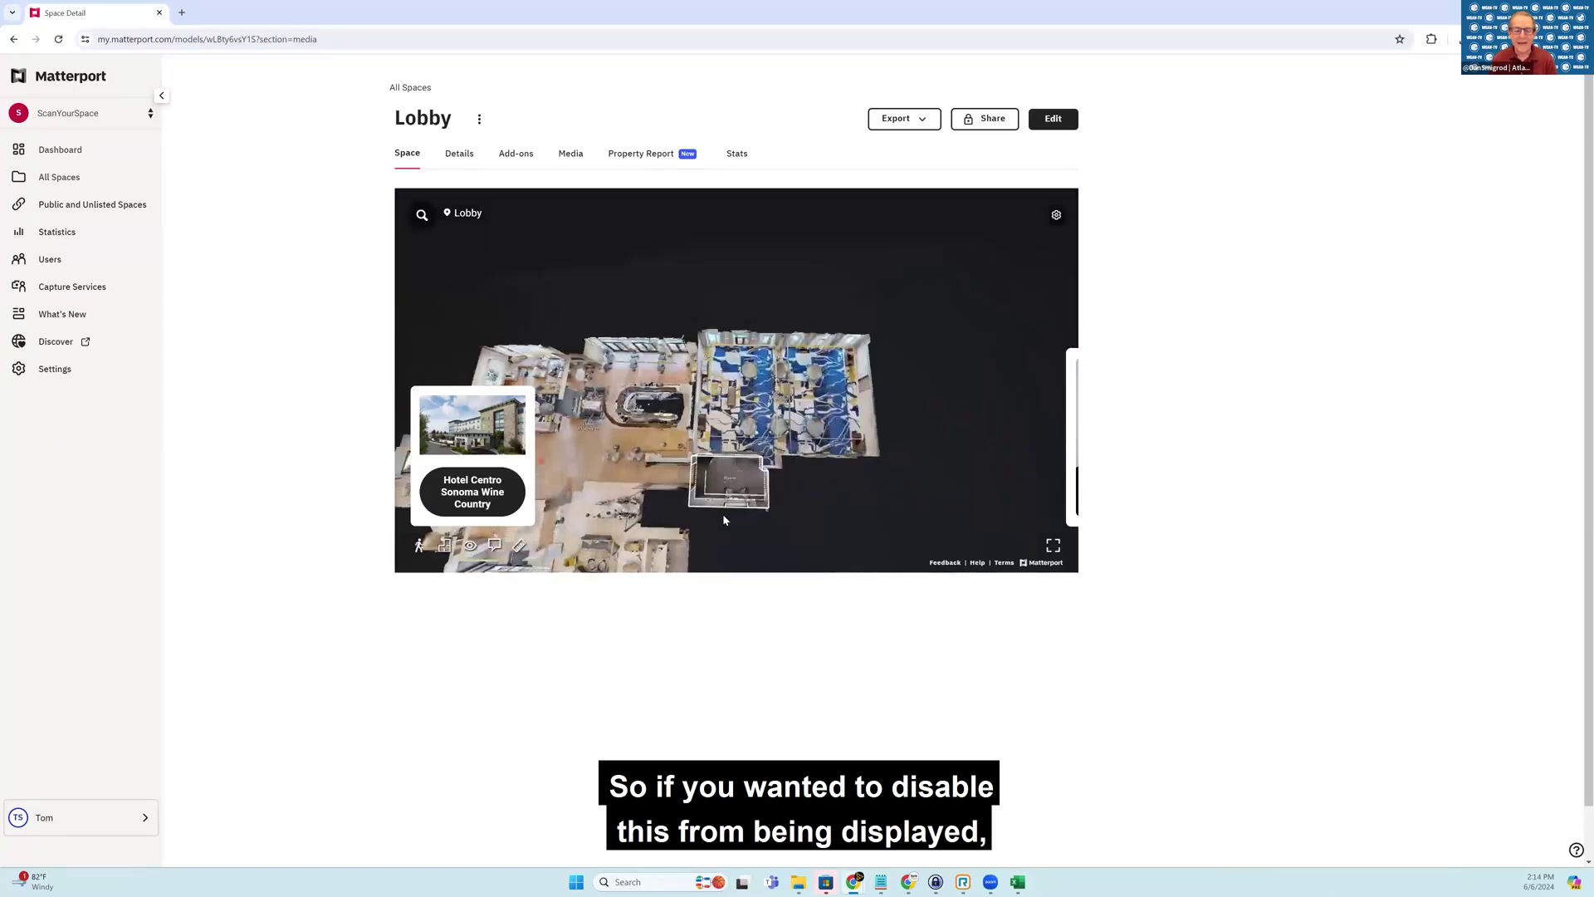
click(660, 154)
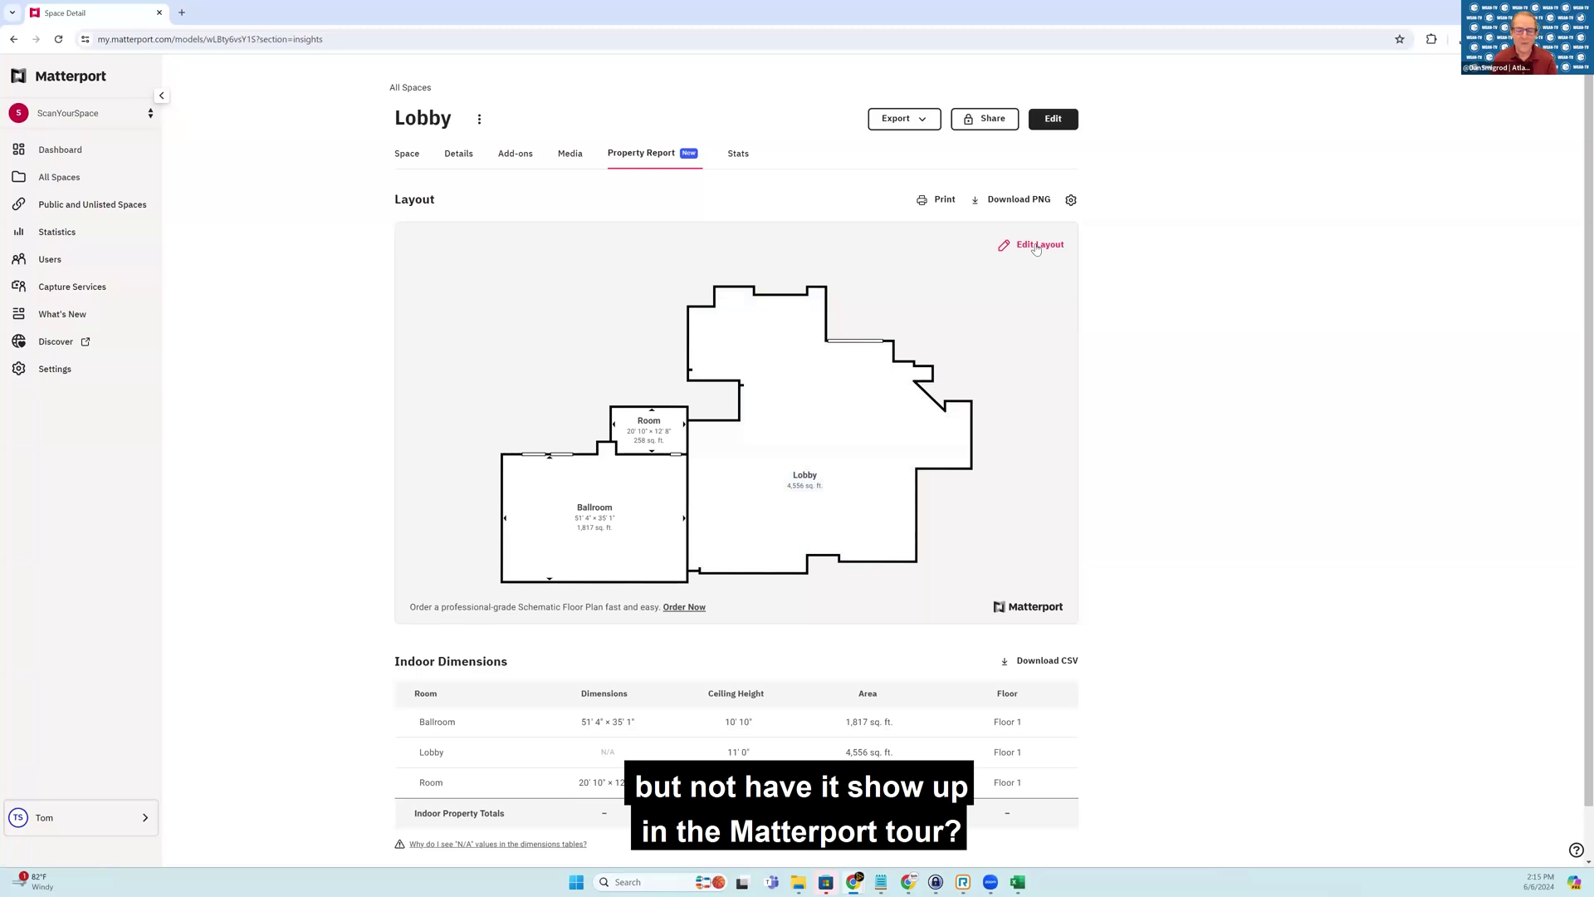
- Hide the Room's dimensions in the layout editor so the report shows N/A, then highlight the Ballroom
scroll(1027, 221, down, 1)
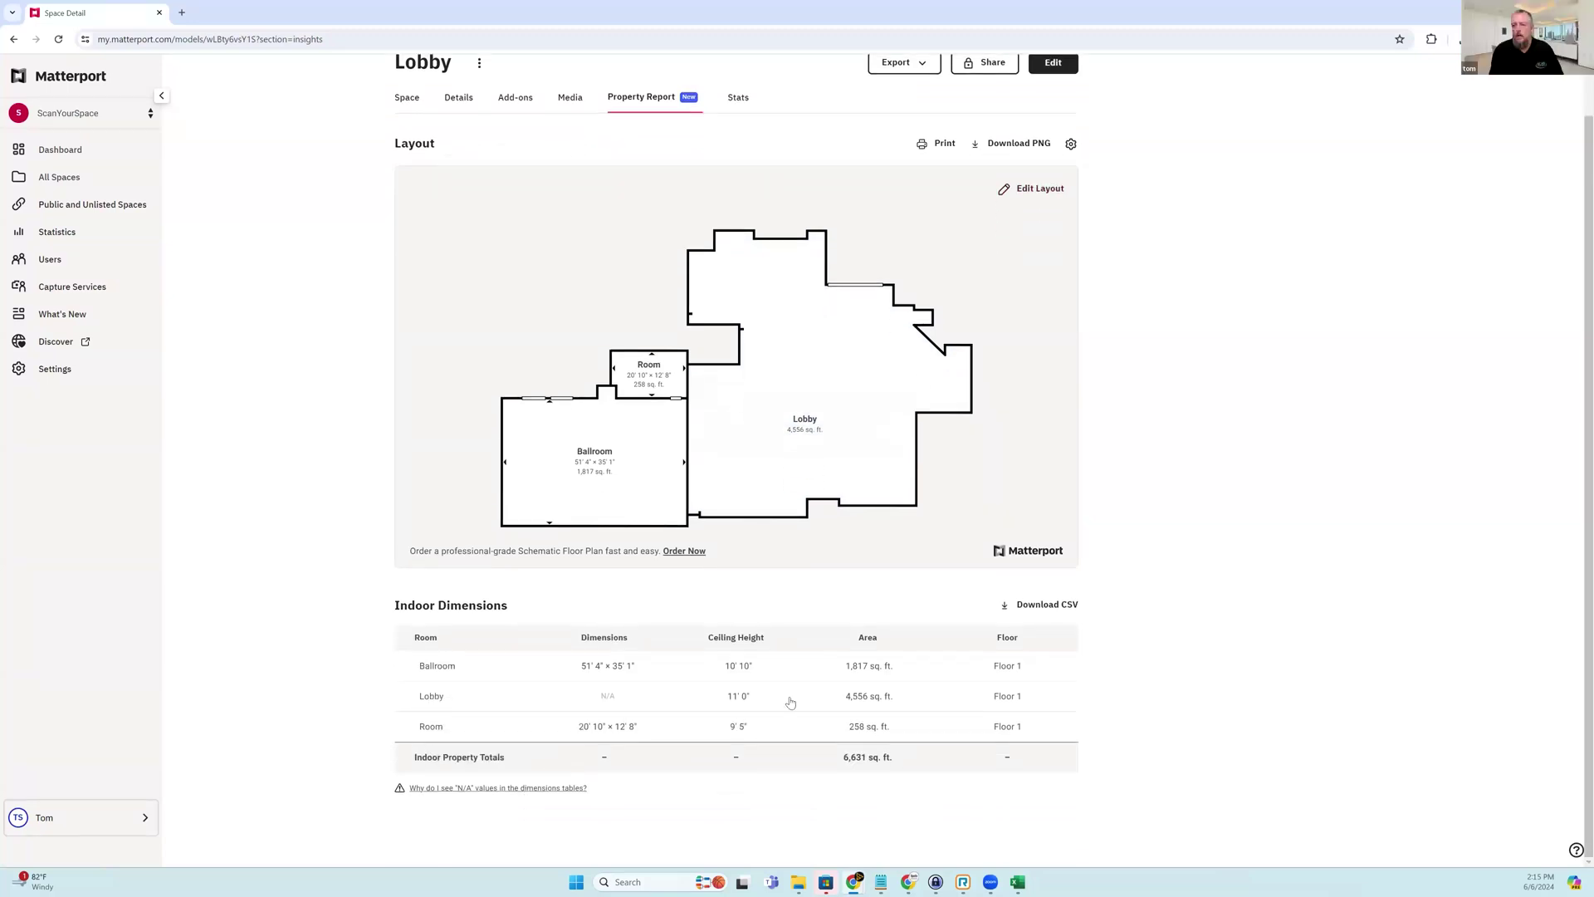
click(1033, 200)
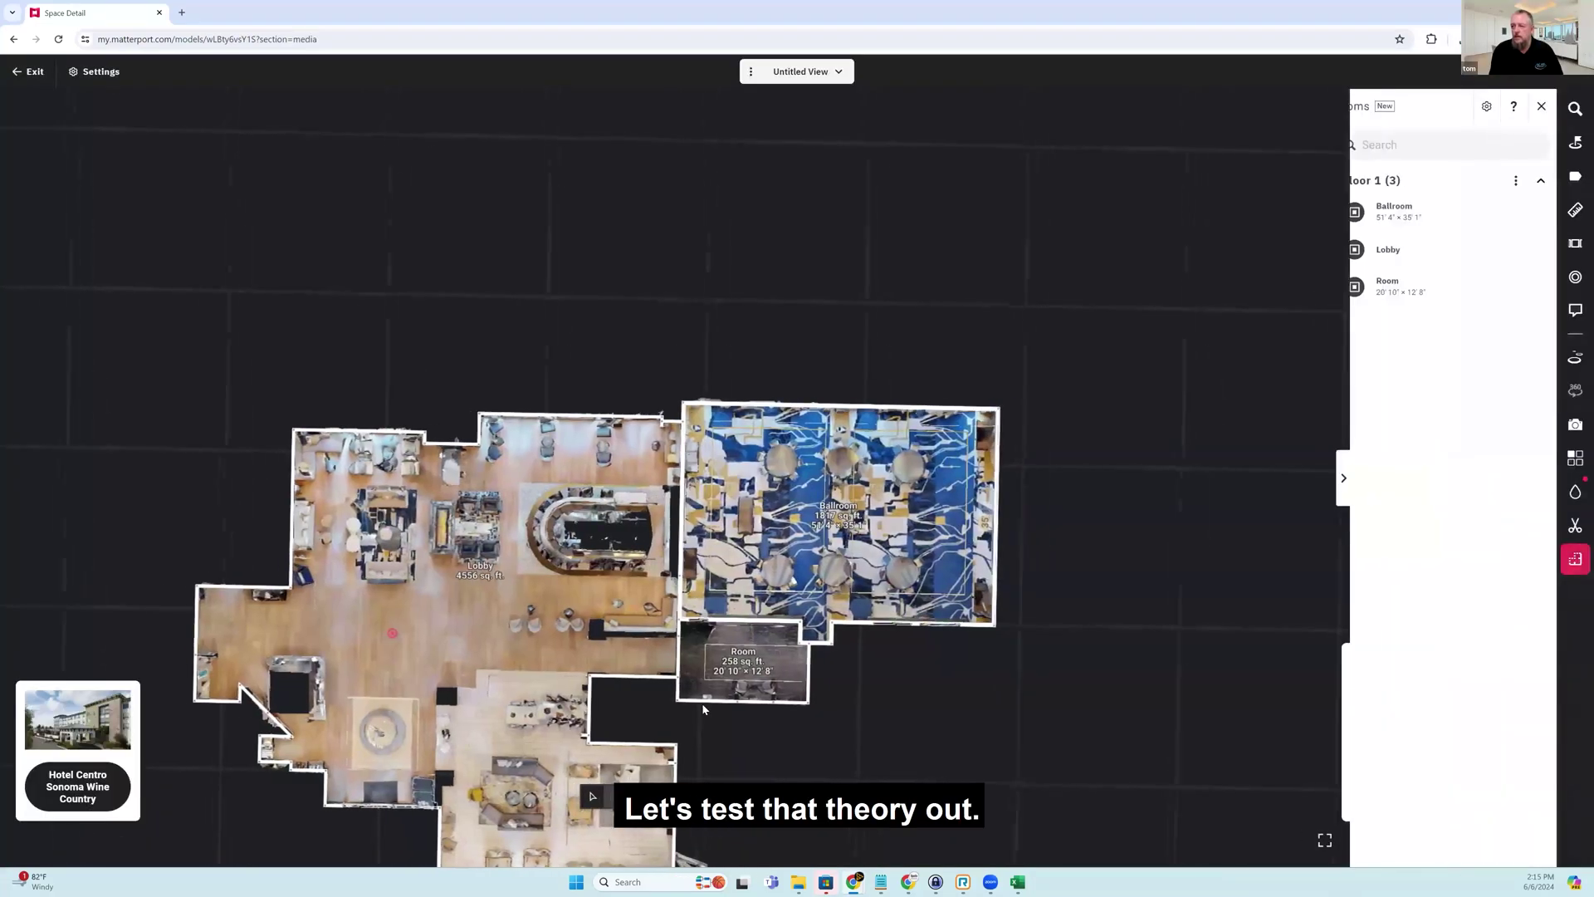
click(655, 667)
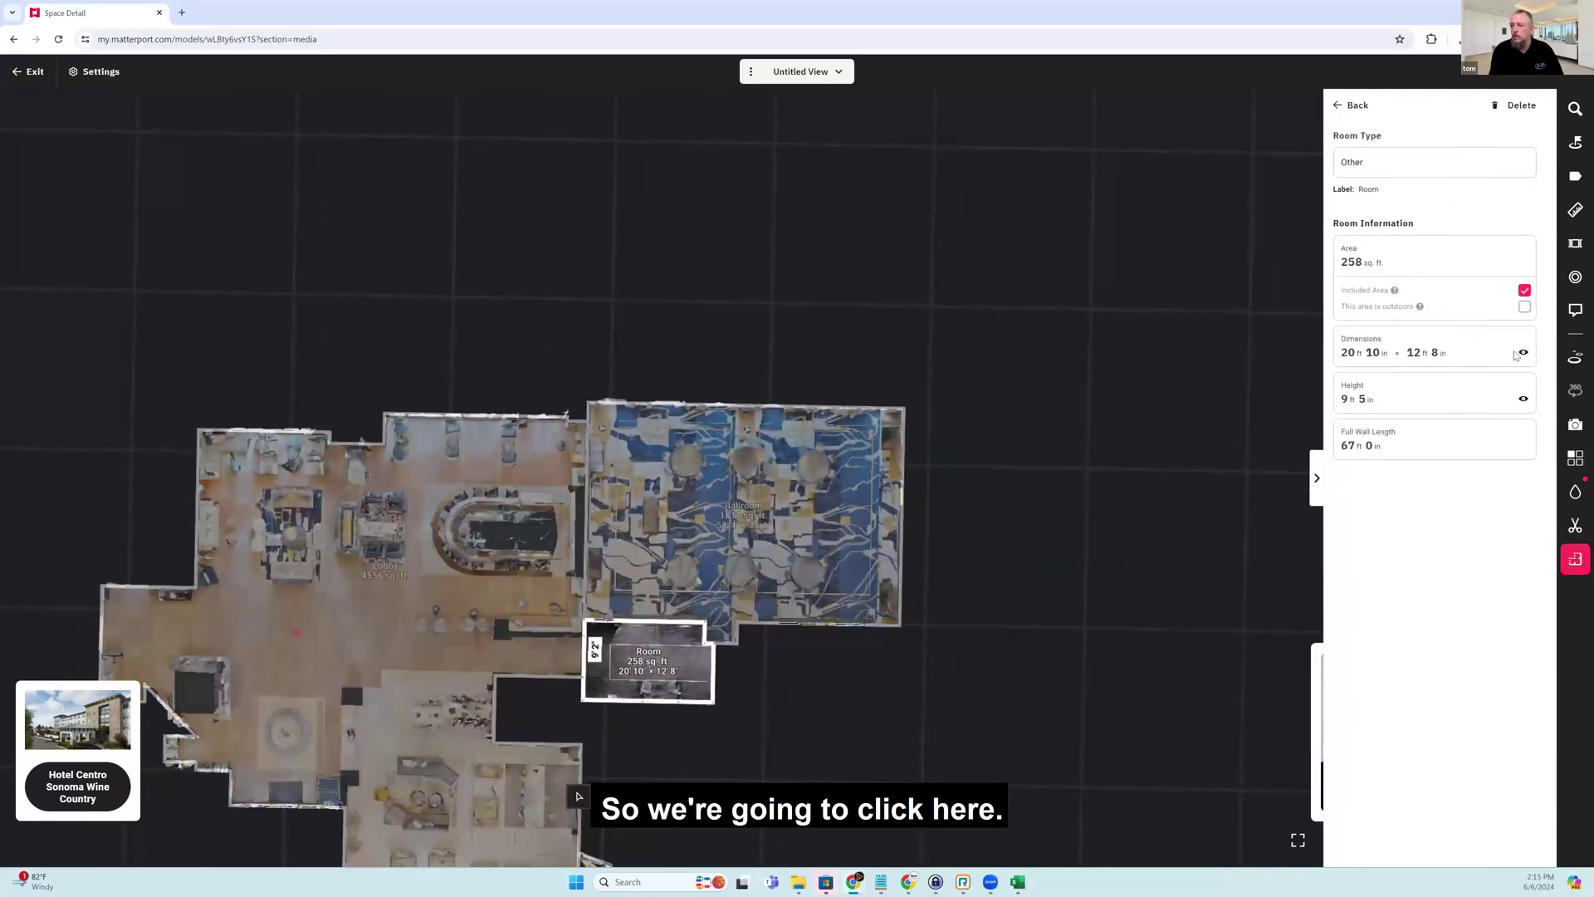
click(1523, 352)
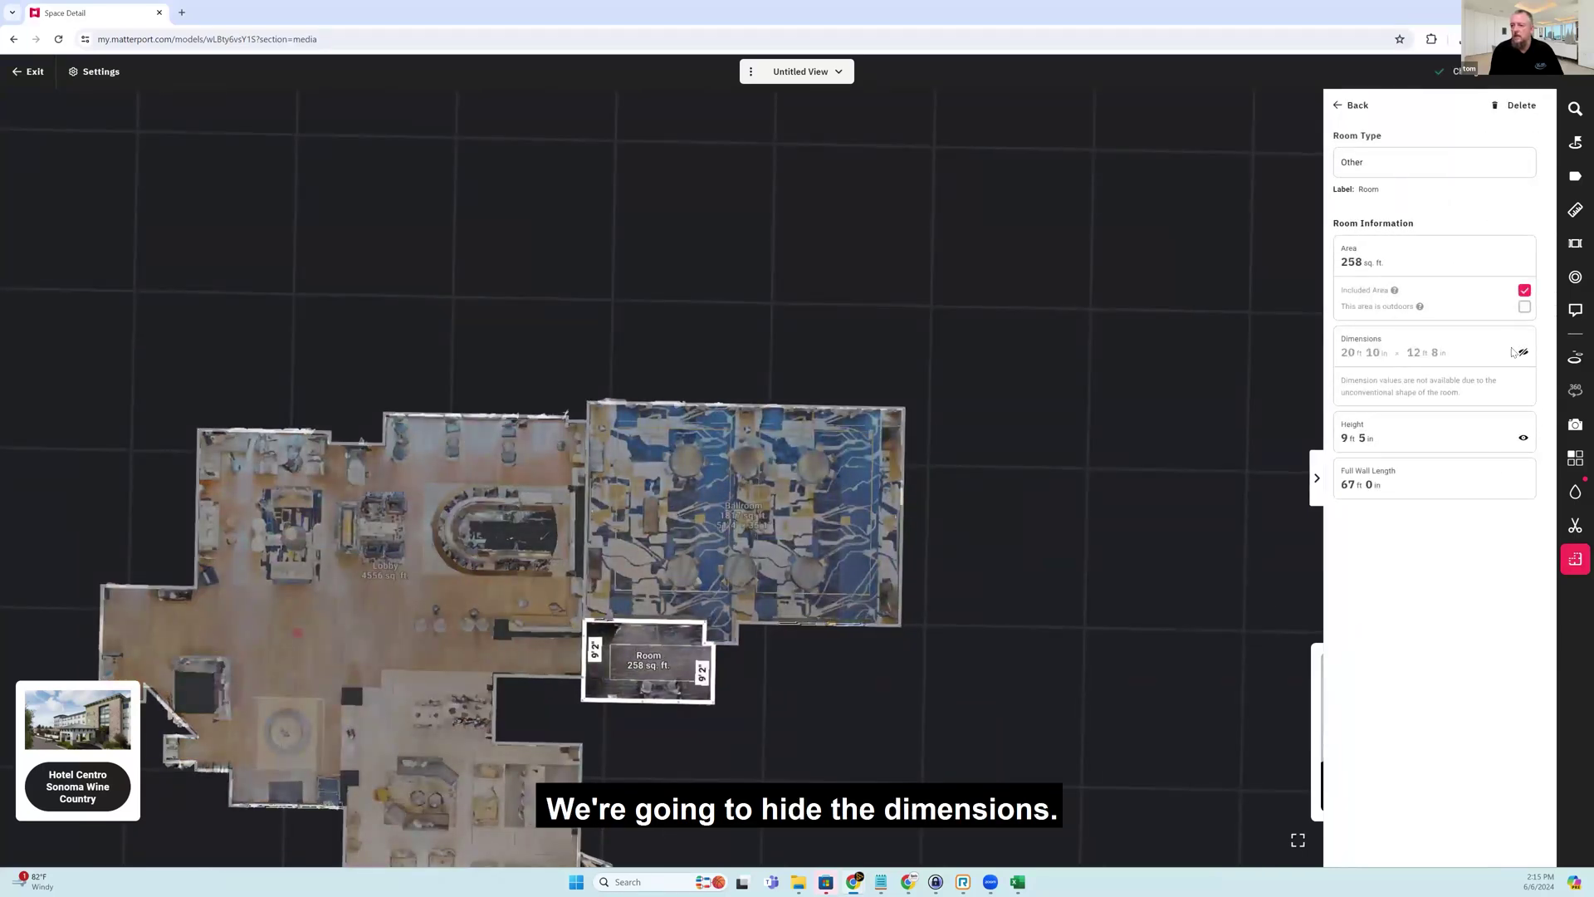
click(1359, 113)
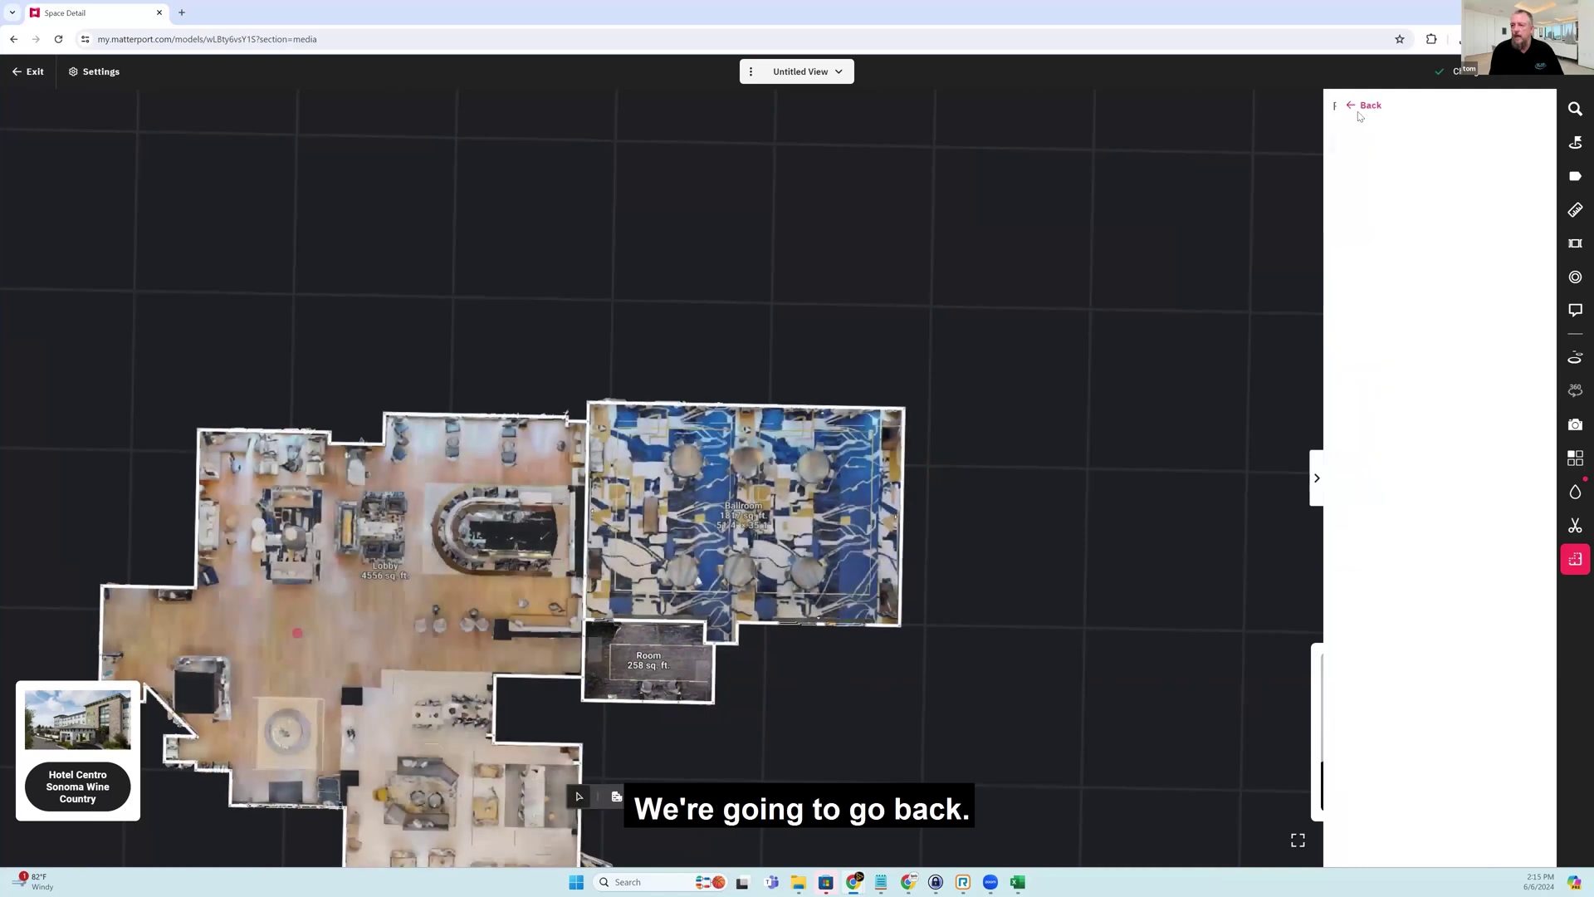
click(30, 71)
scroll(608, 564, down, 1)
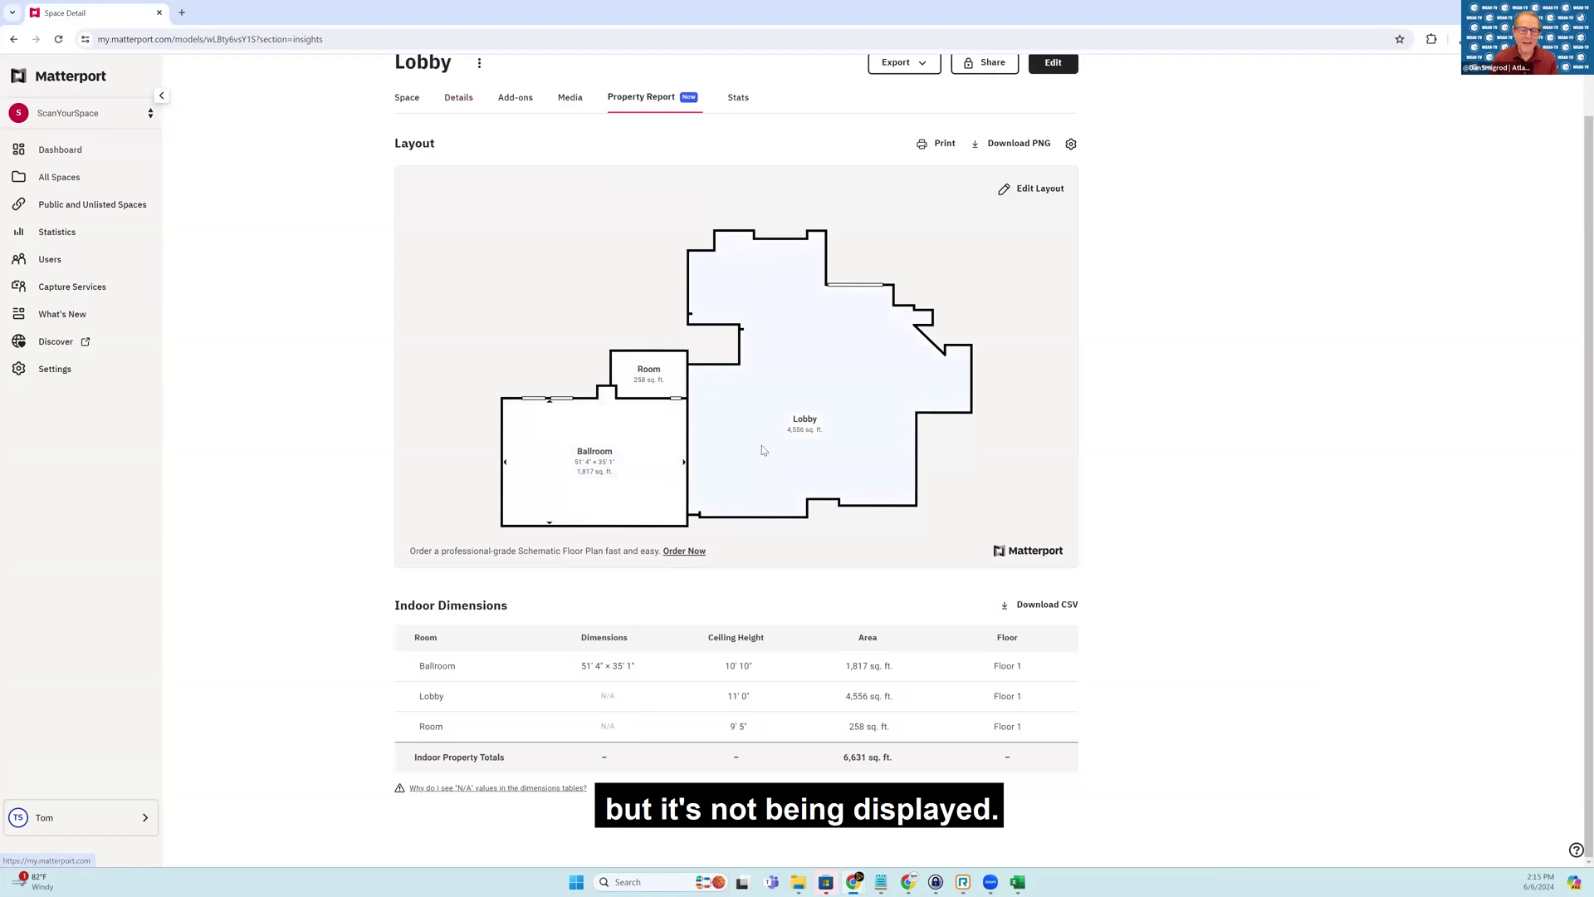
click(620, 467)
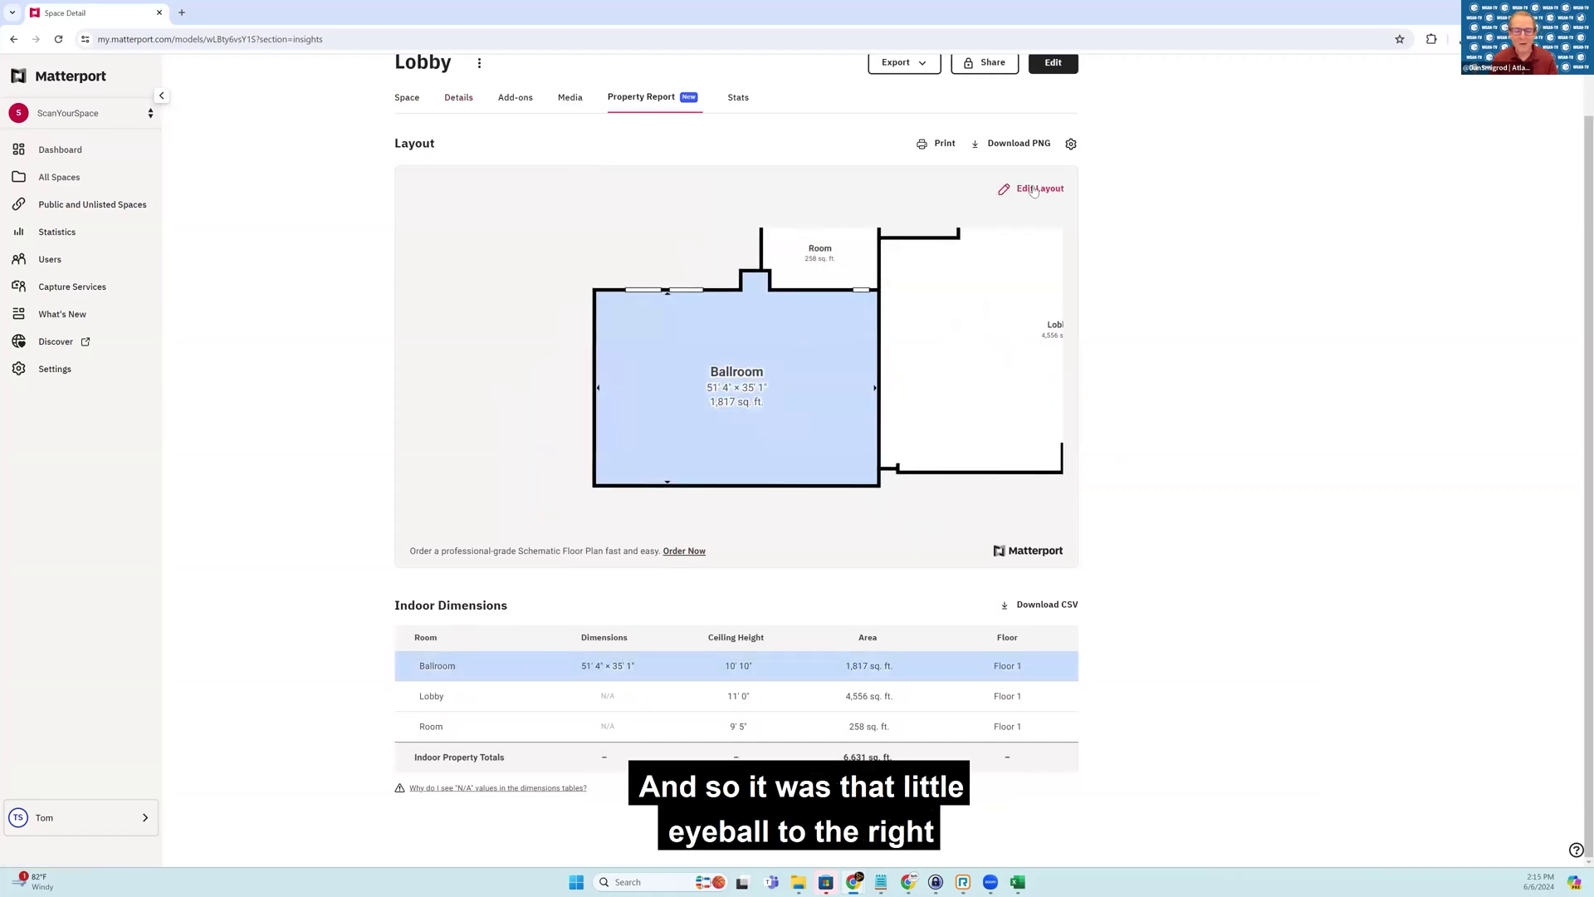
- Hide the Ballroom's dimensions in the layout editor, then switch to the Lobby's 3D tour
click(1034, 190)
click(1412, 214)
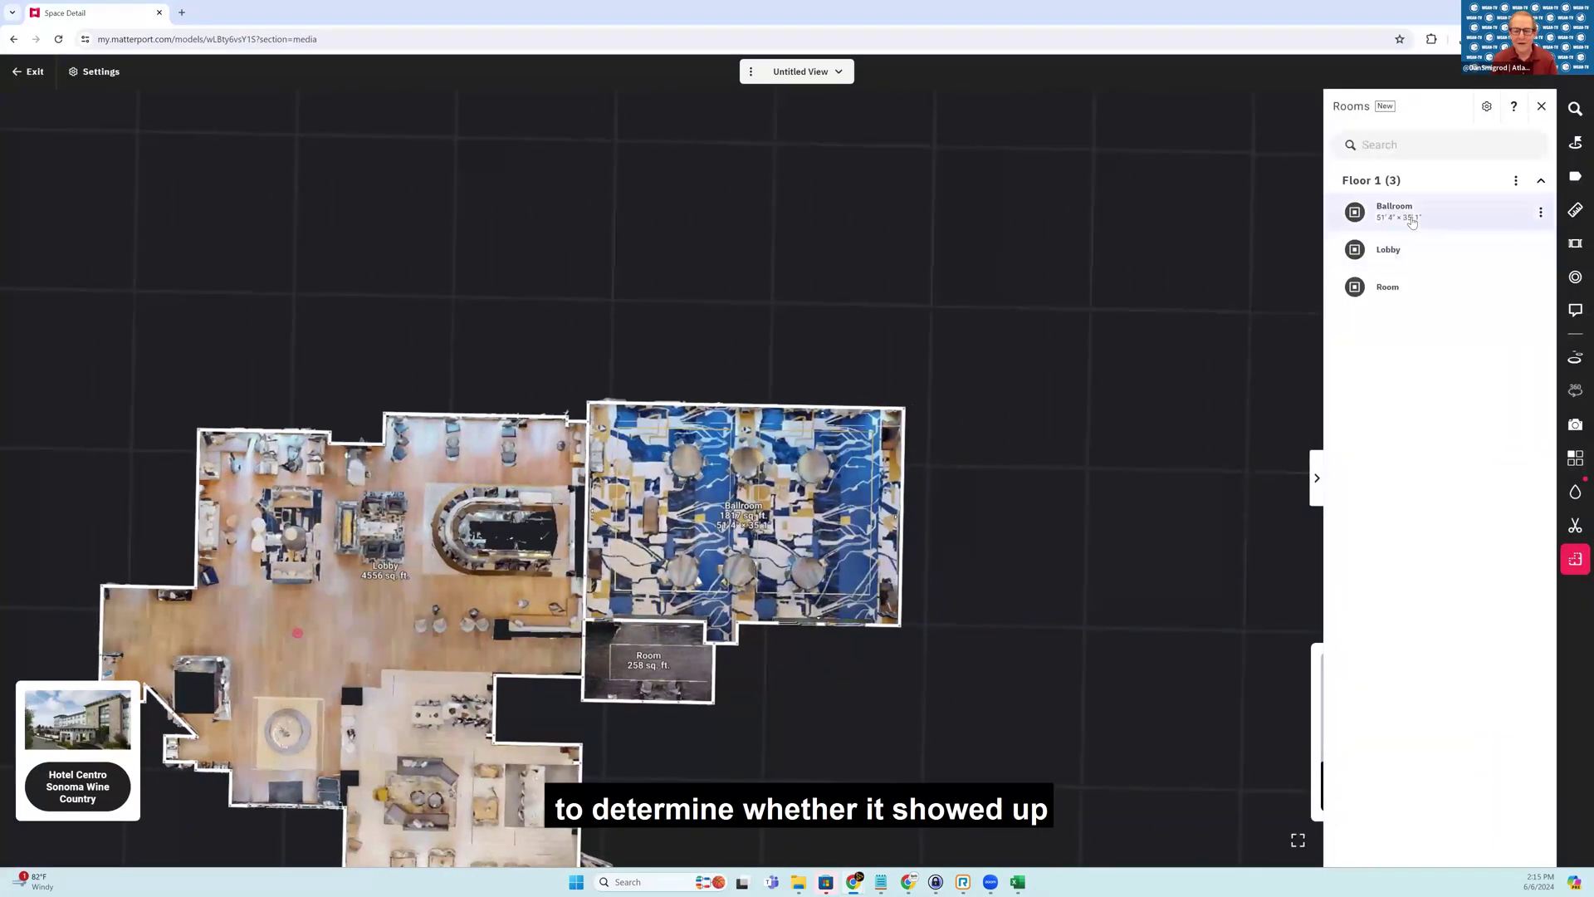
click(696, 465)
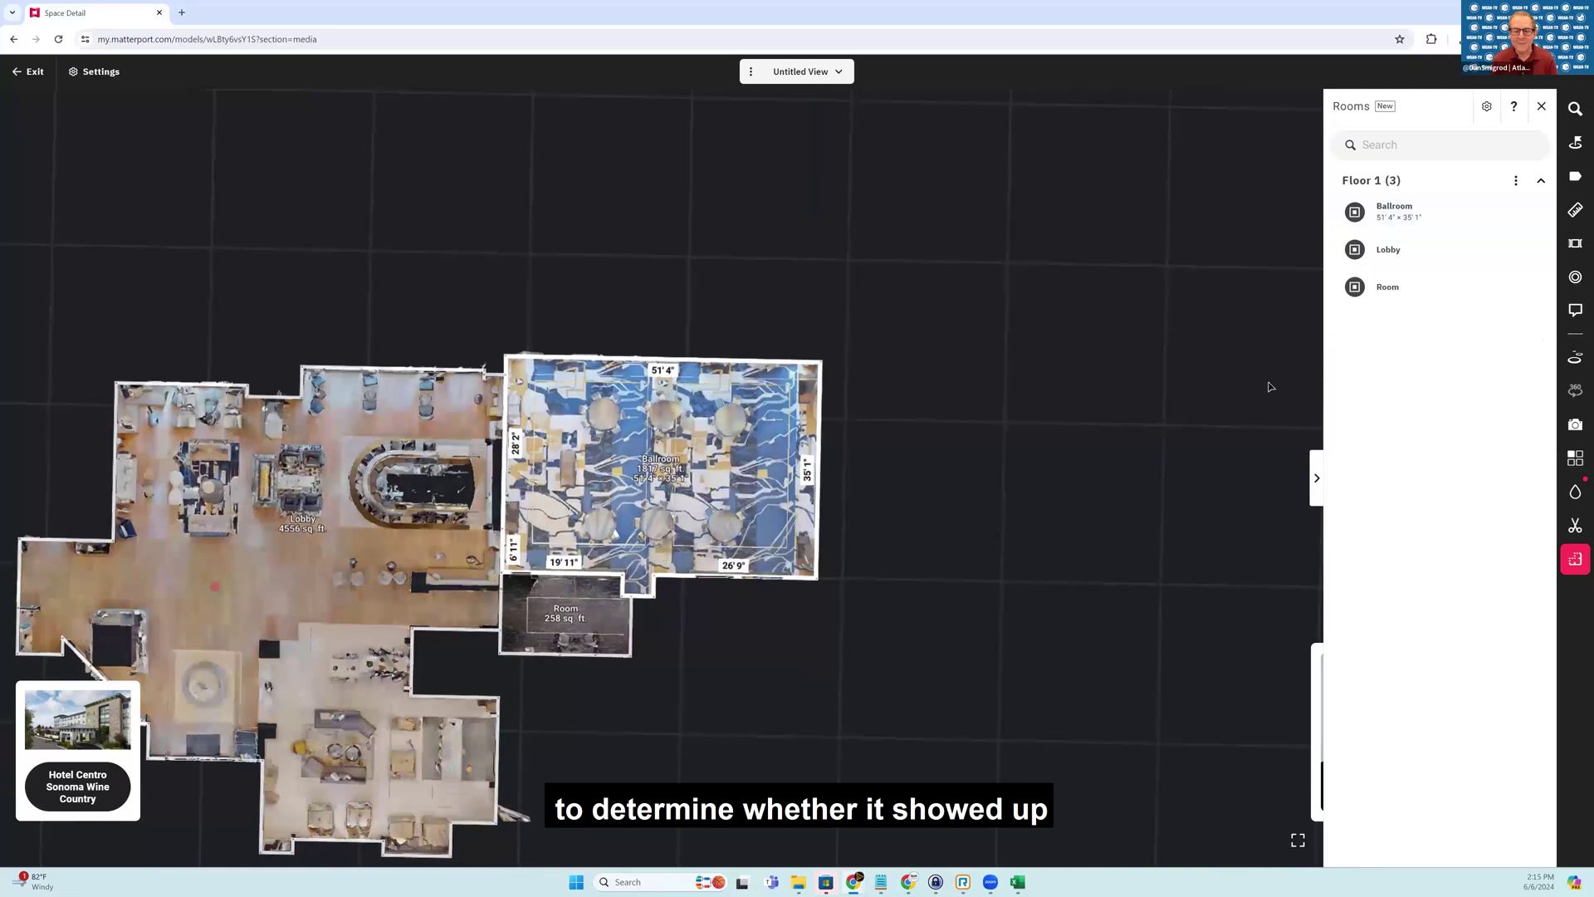
click(1525, 352)
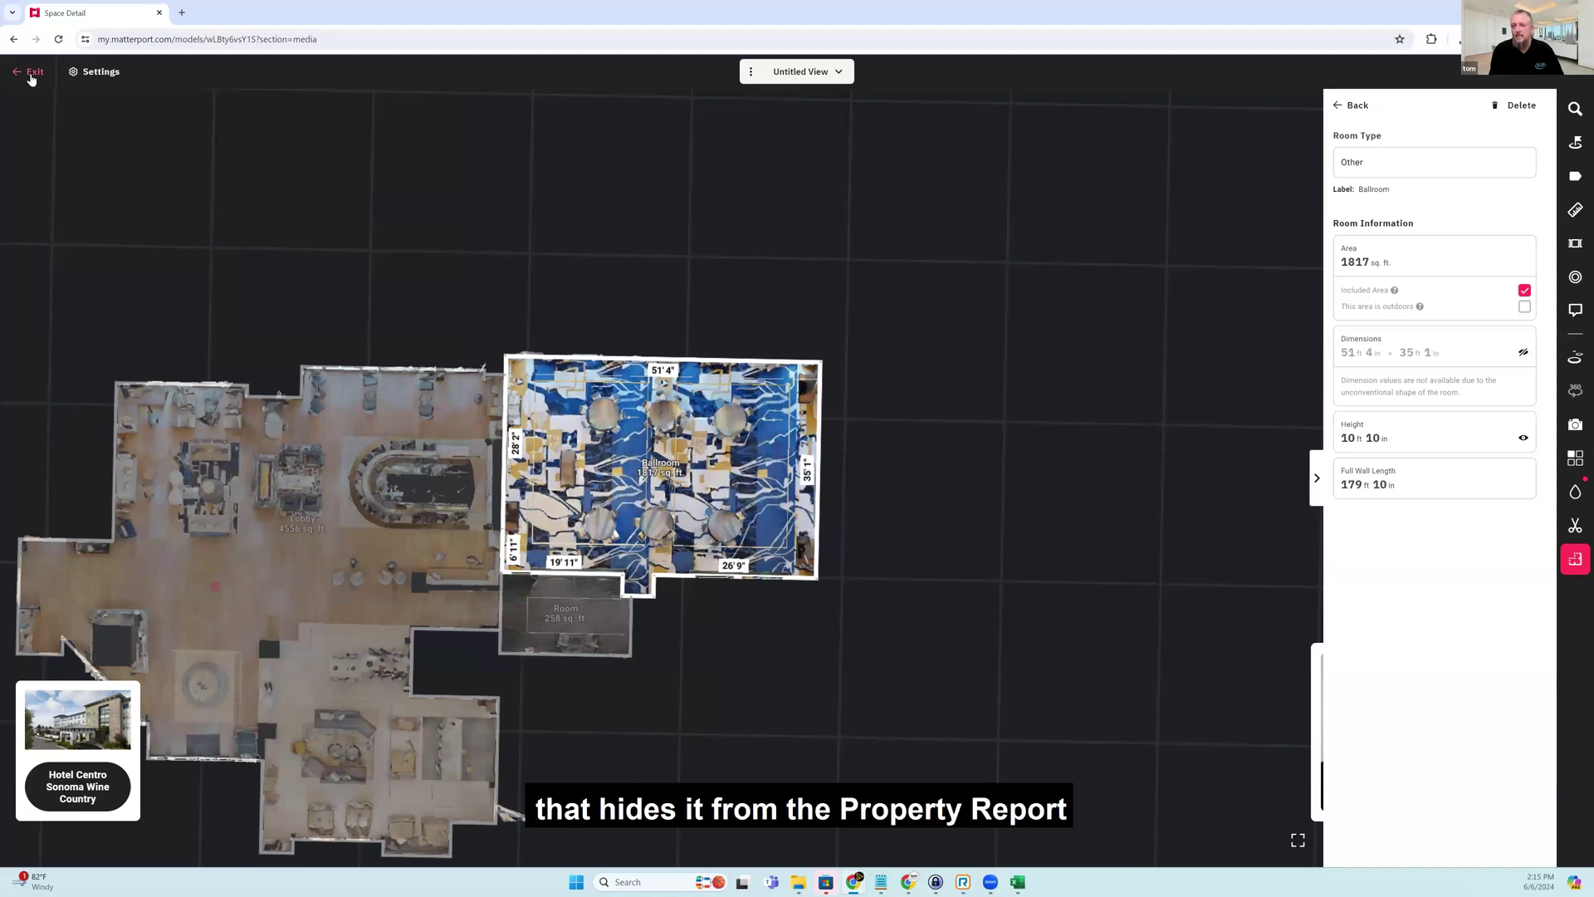
click(31, 74)
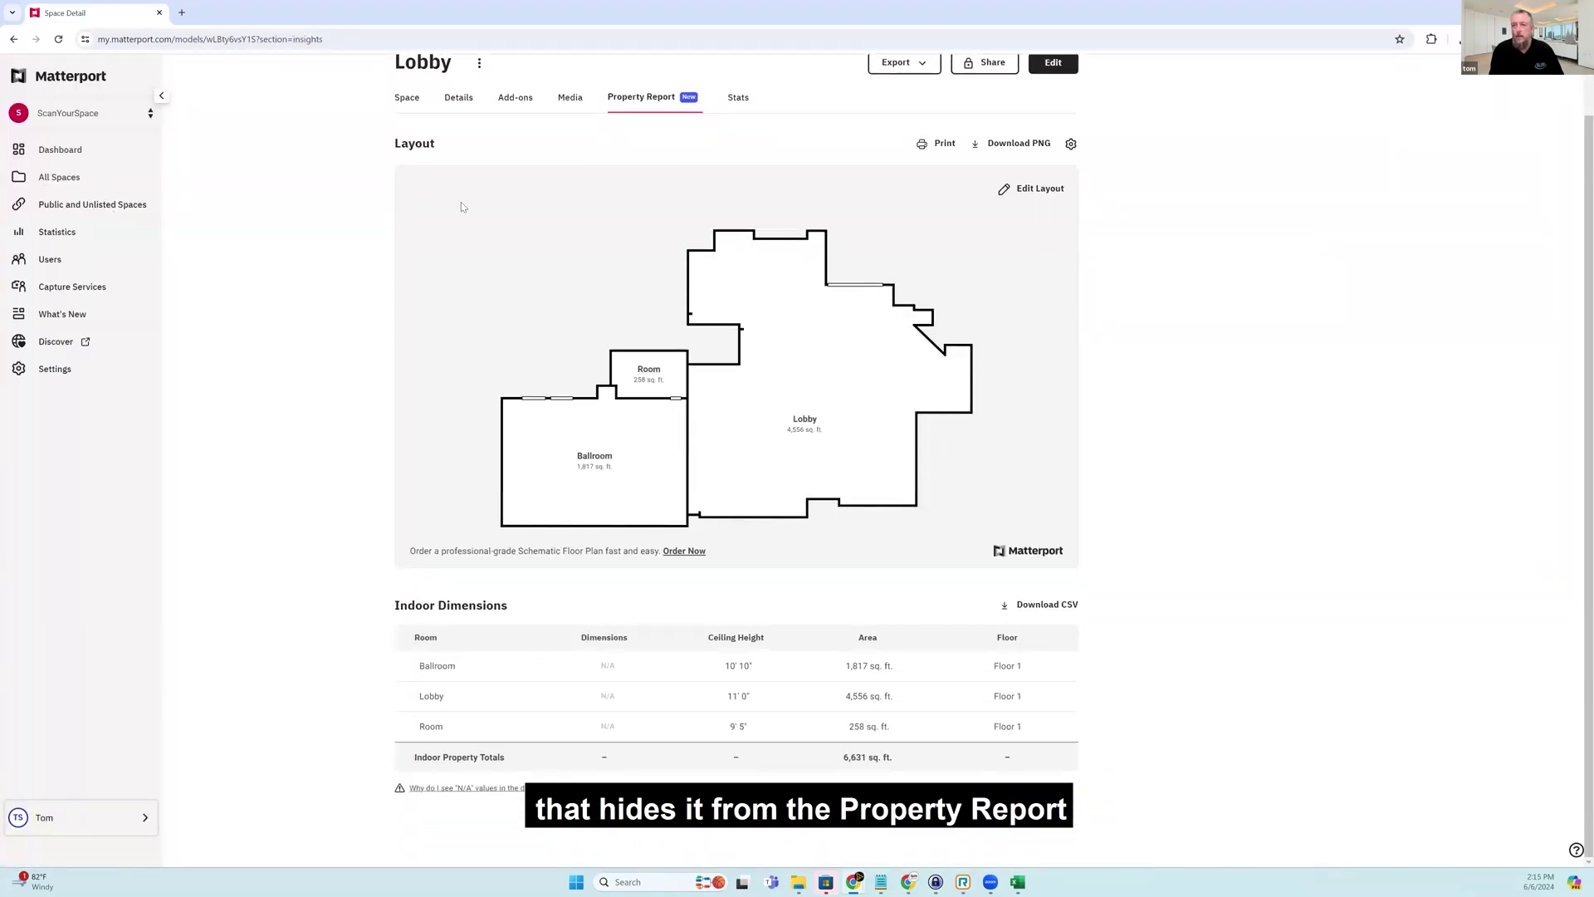
click(415, 101)
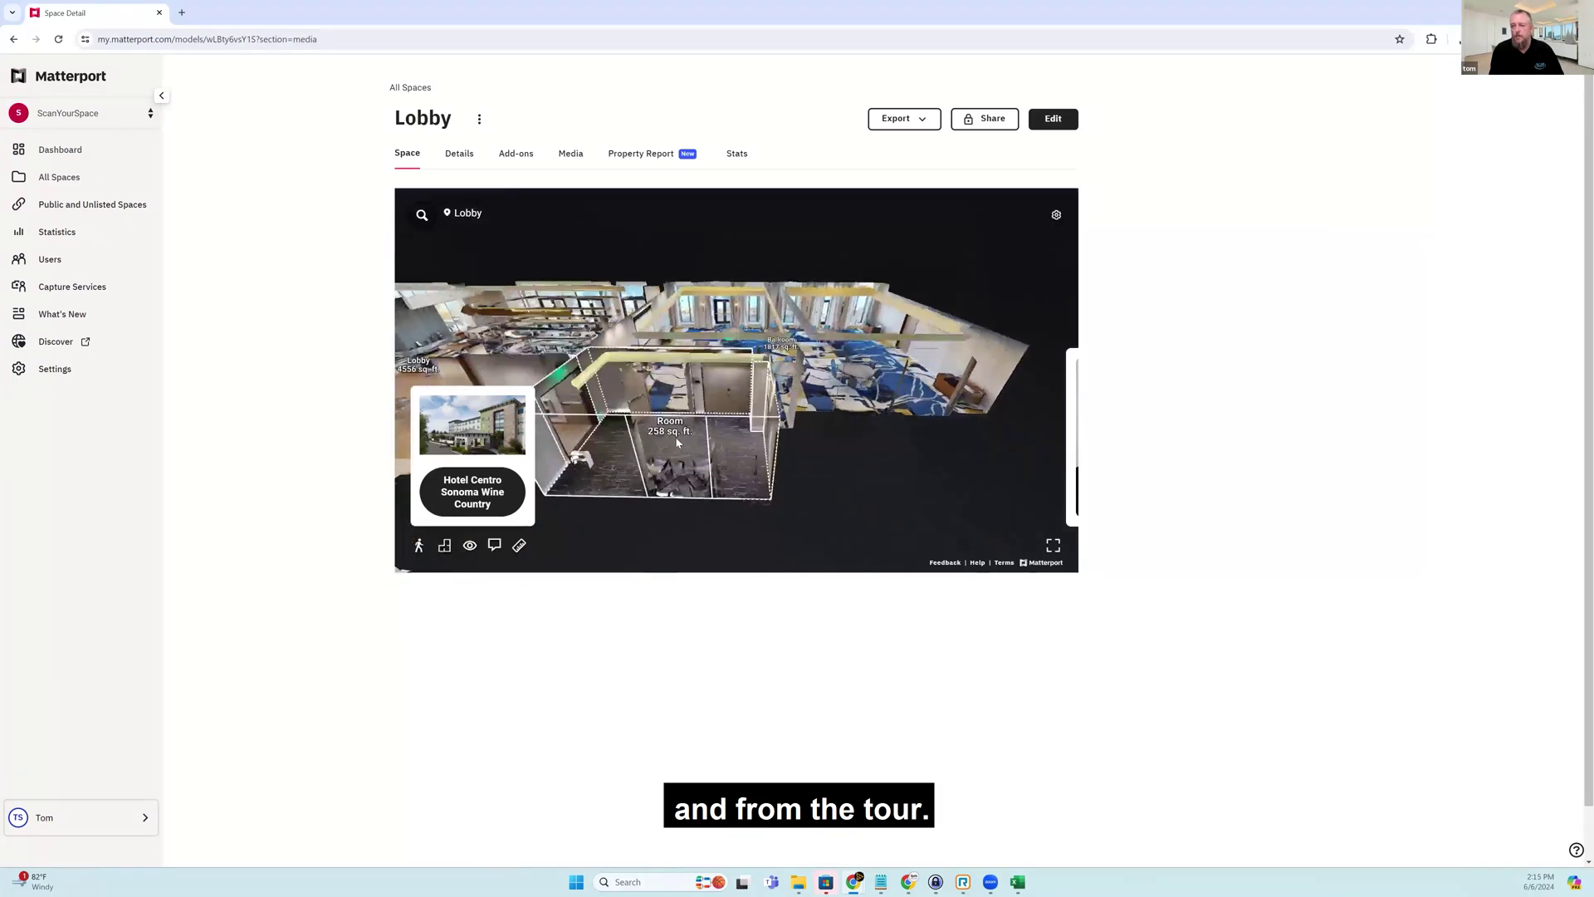
- Orbit the dollhouse, fly over to the Ballroom, and return to the Property Report
drag(655, 433, 677, 390)
scroll(682, 366, up, 3)
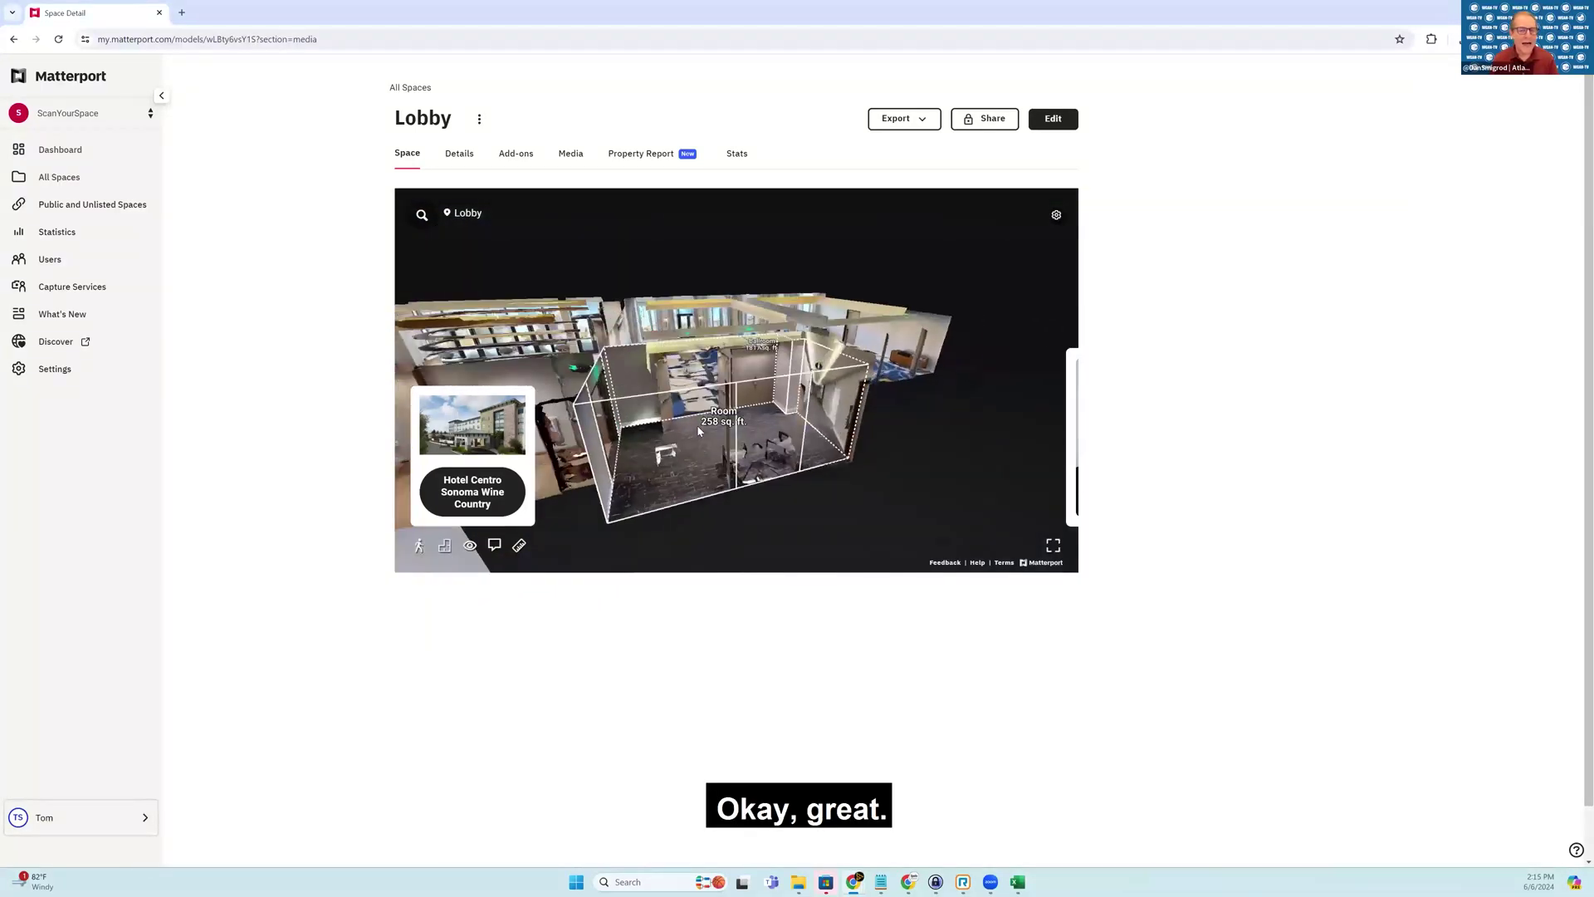
click(726, 343)
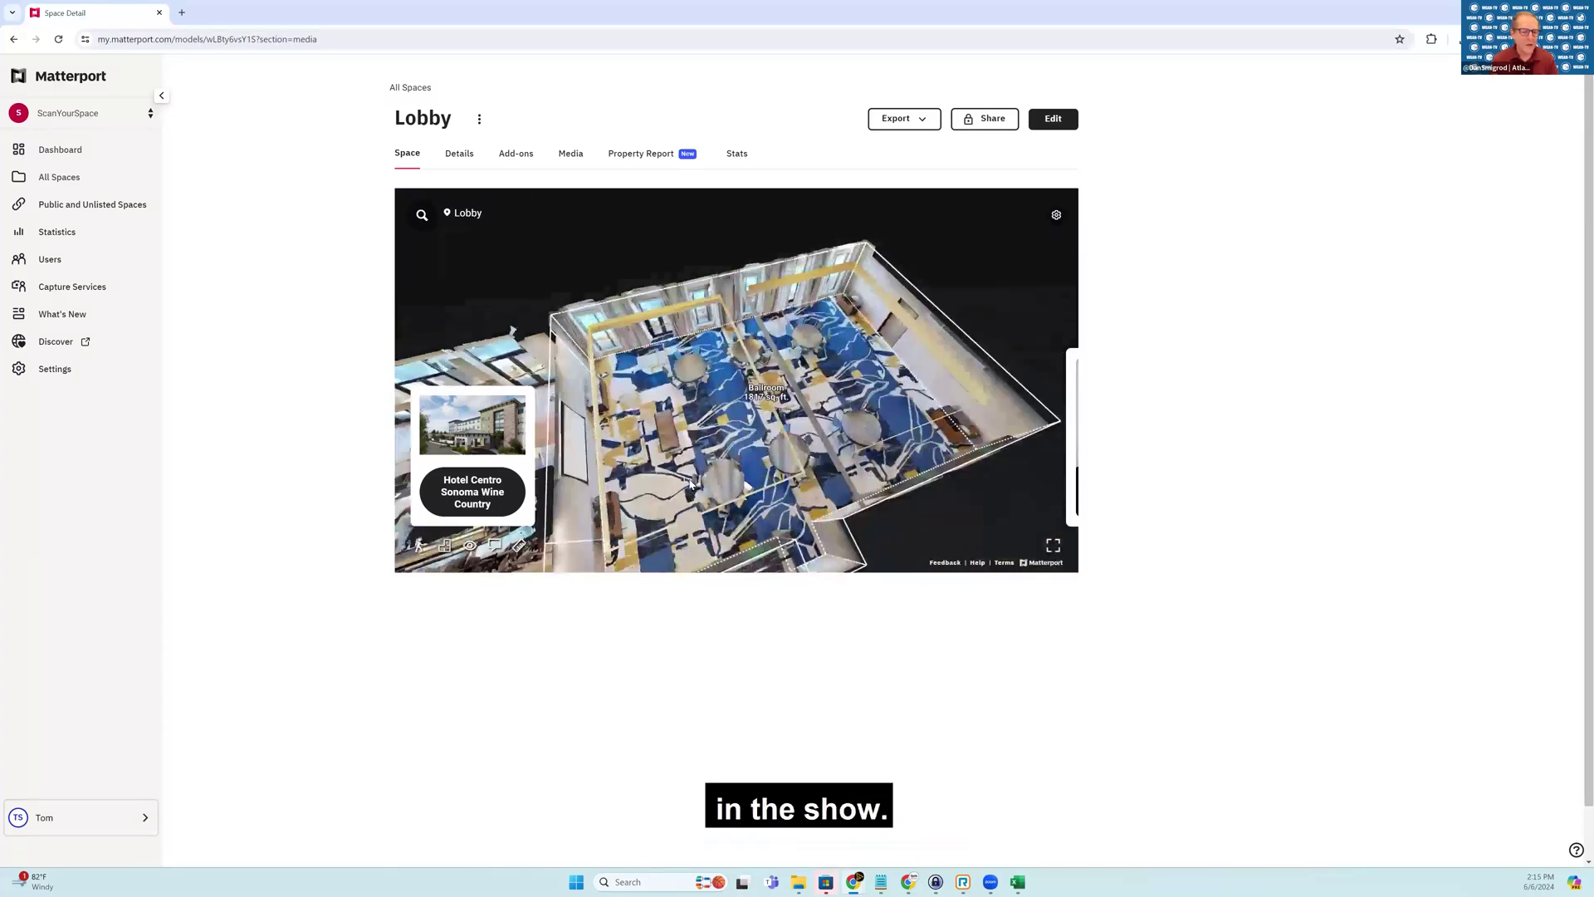
click(631, 155)
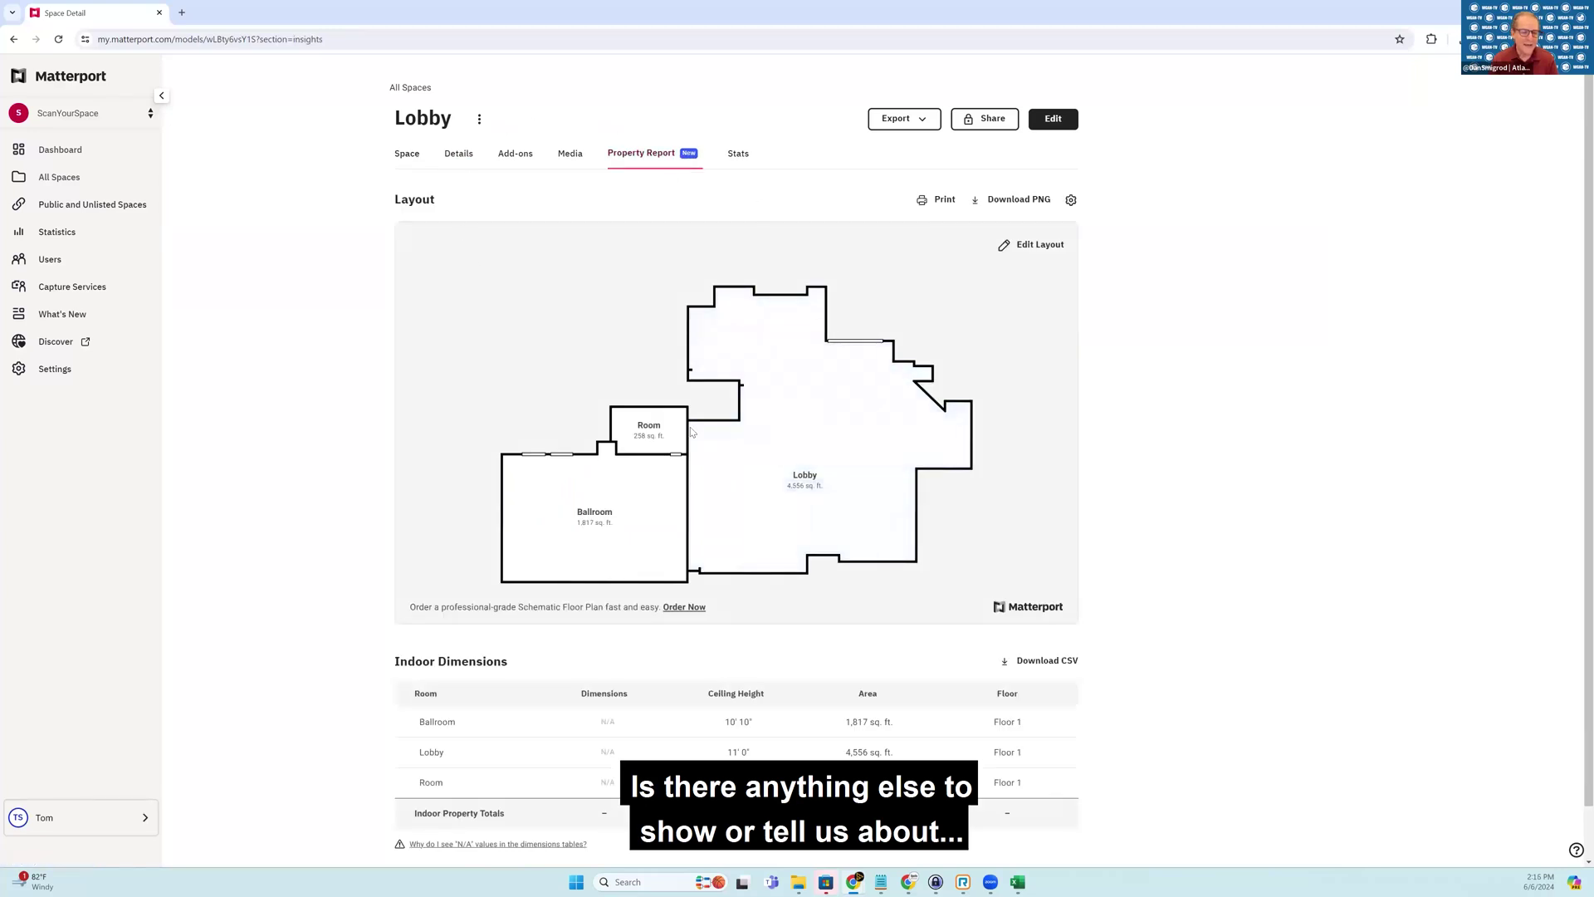
- Download the Indoor Dimensions table (Ballroom, Lobby, Room, all N/A) as a CSV file
scroll(777, 493, down, 1)
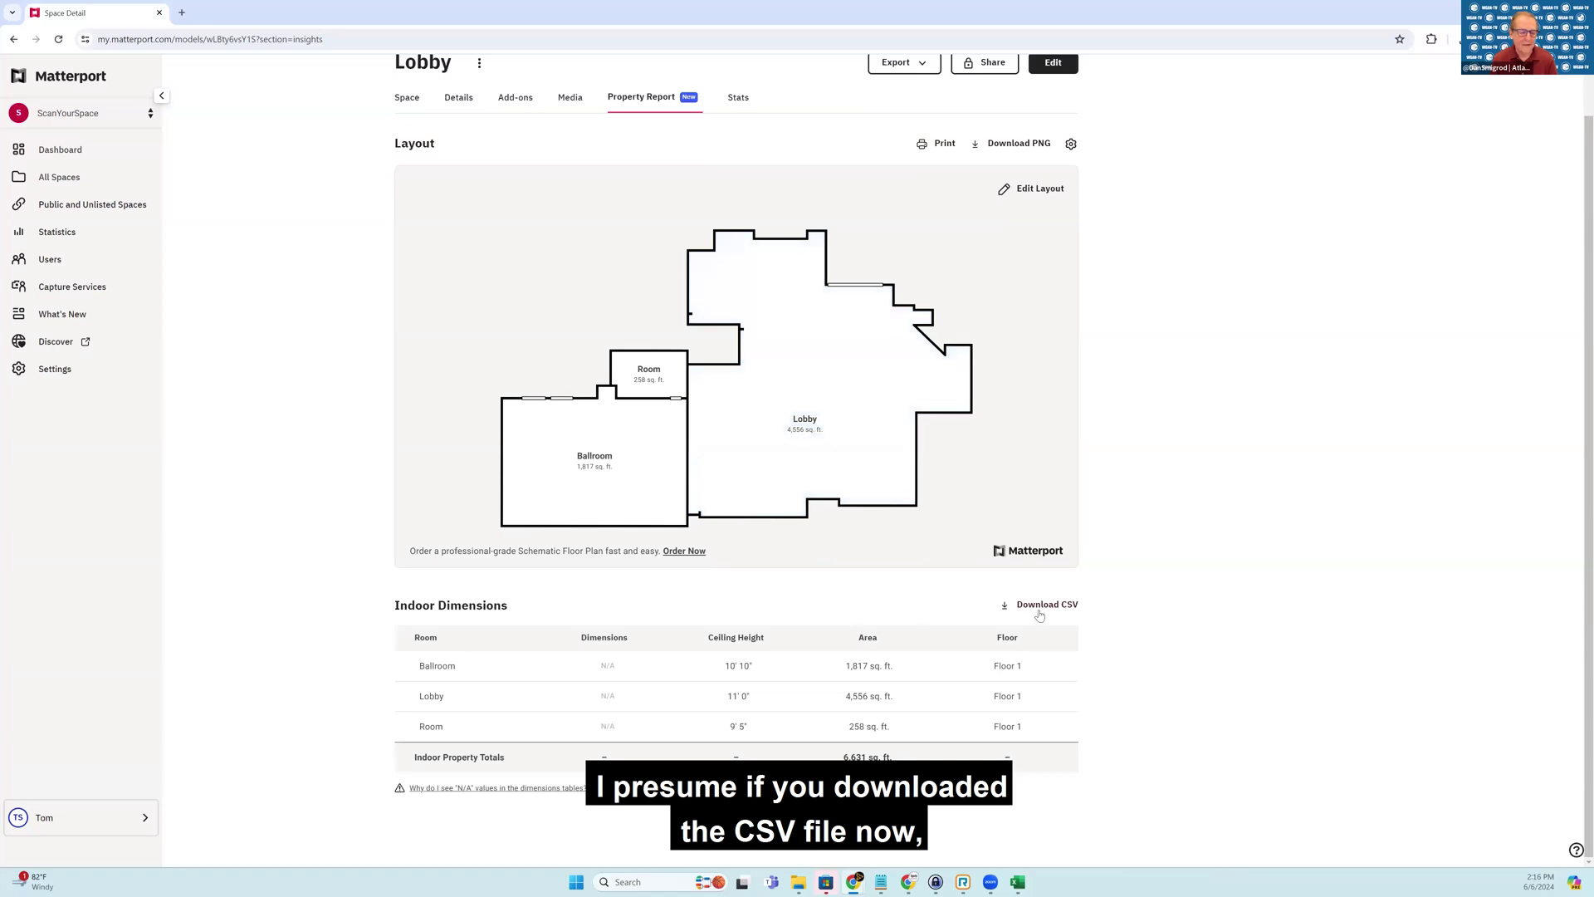
click(1018, 882)
right_click(1018, 882)
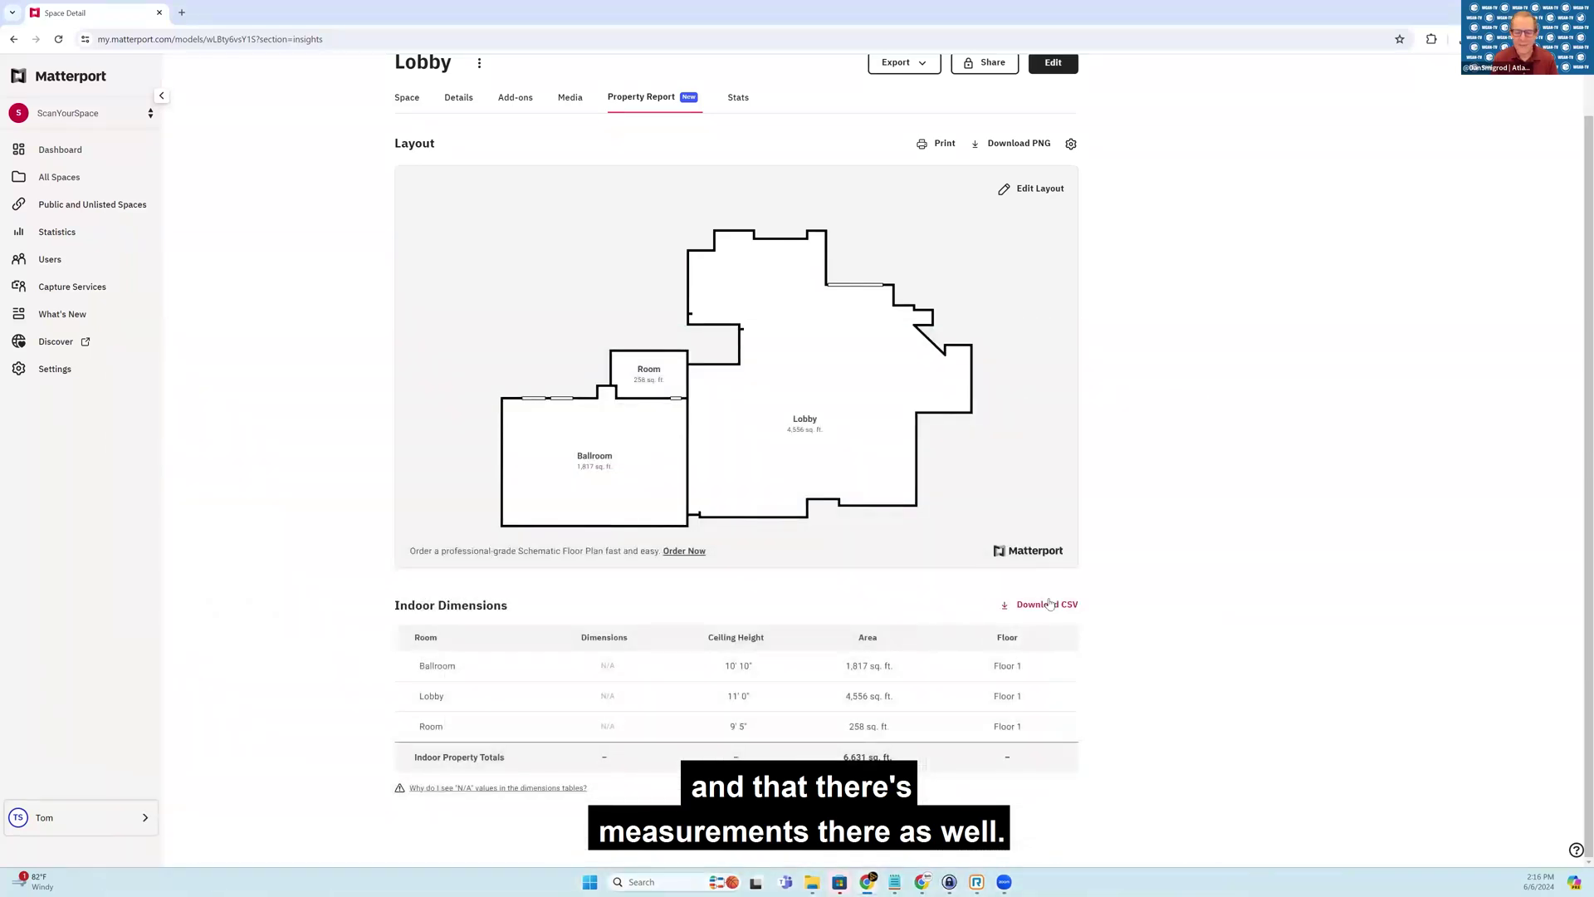
click(1048, 605)
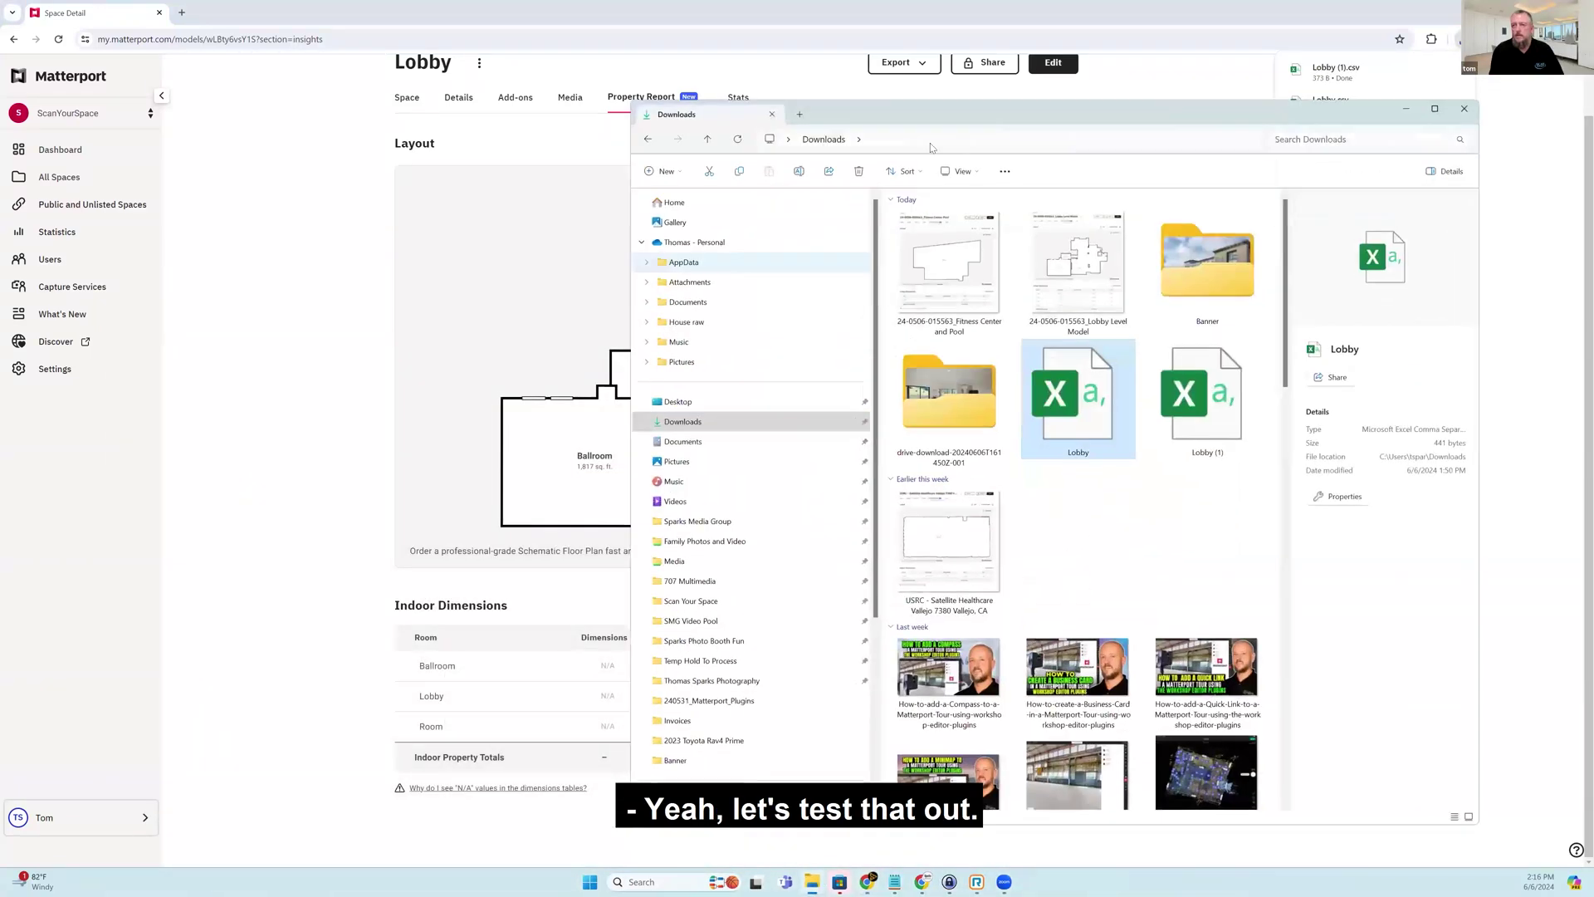
- Open the downloaded Lobby (1) CSV in Excel, check the dashed hidden dimensions, and close it
click(887, 113)
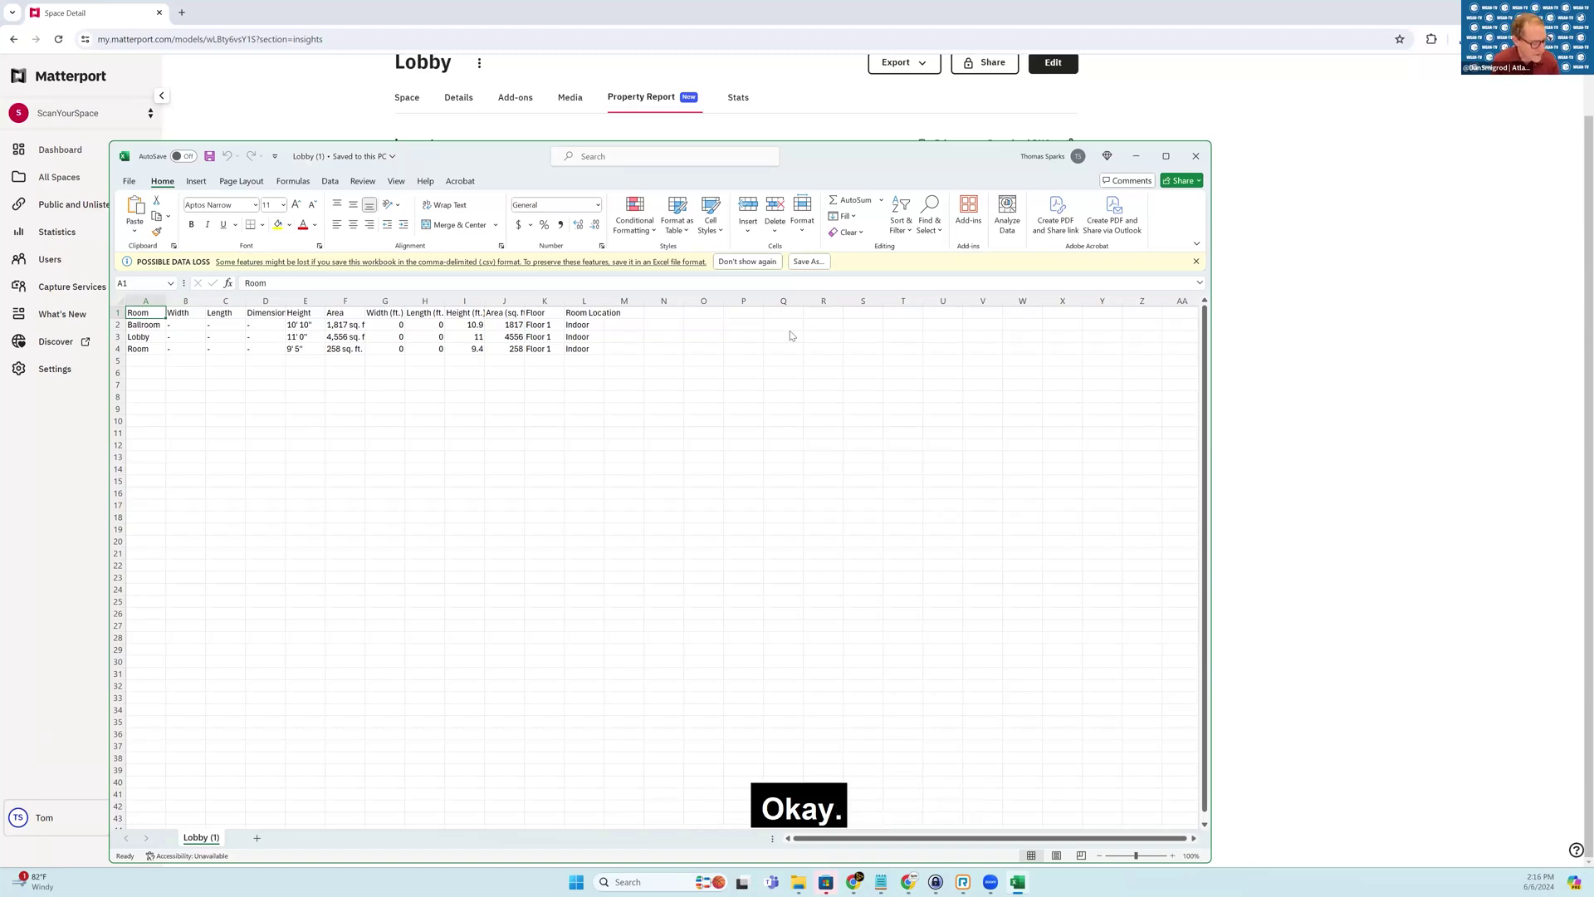
click(1194, 155)
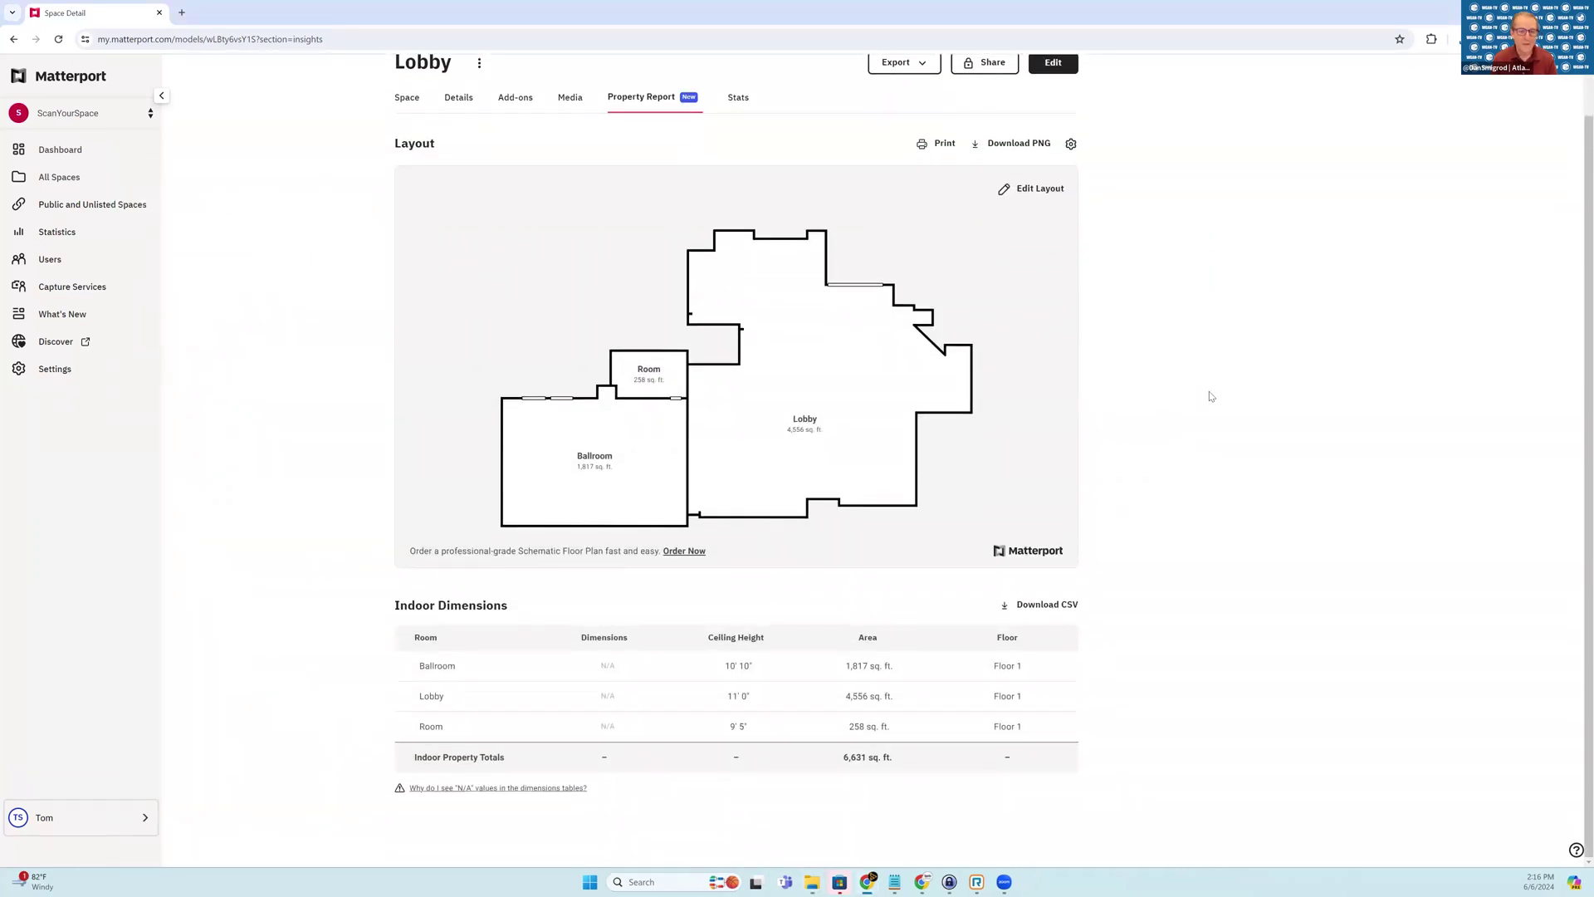
- Turn off 'Show Property Layout in Showcase' in the Lobby Property Report settings, keeping U.S. Imperial units
click(1071, 145)
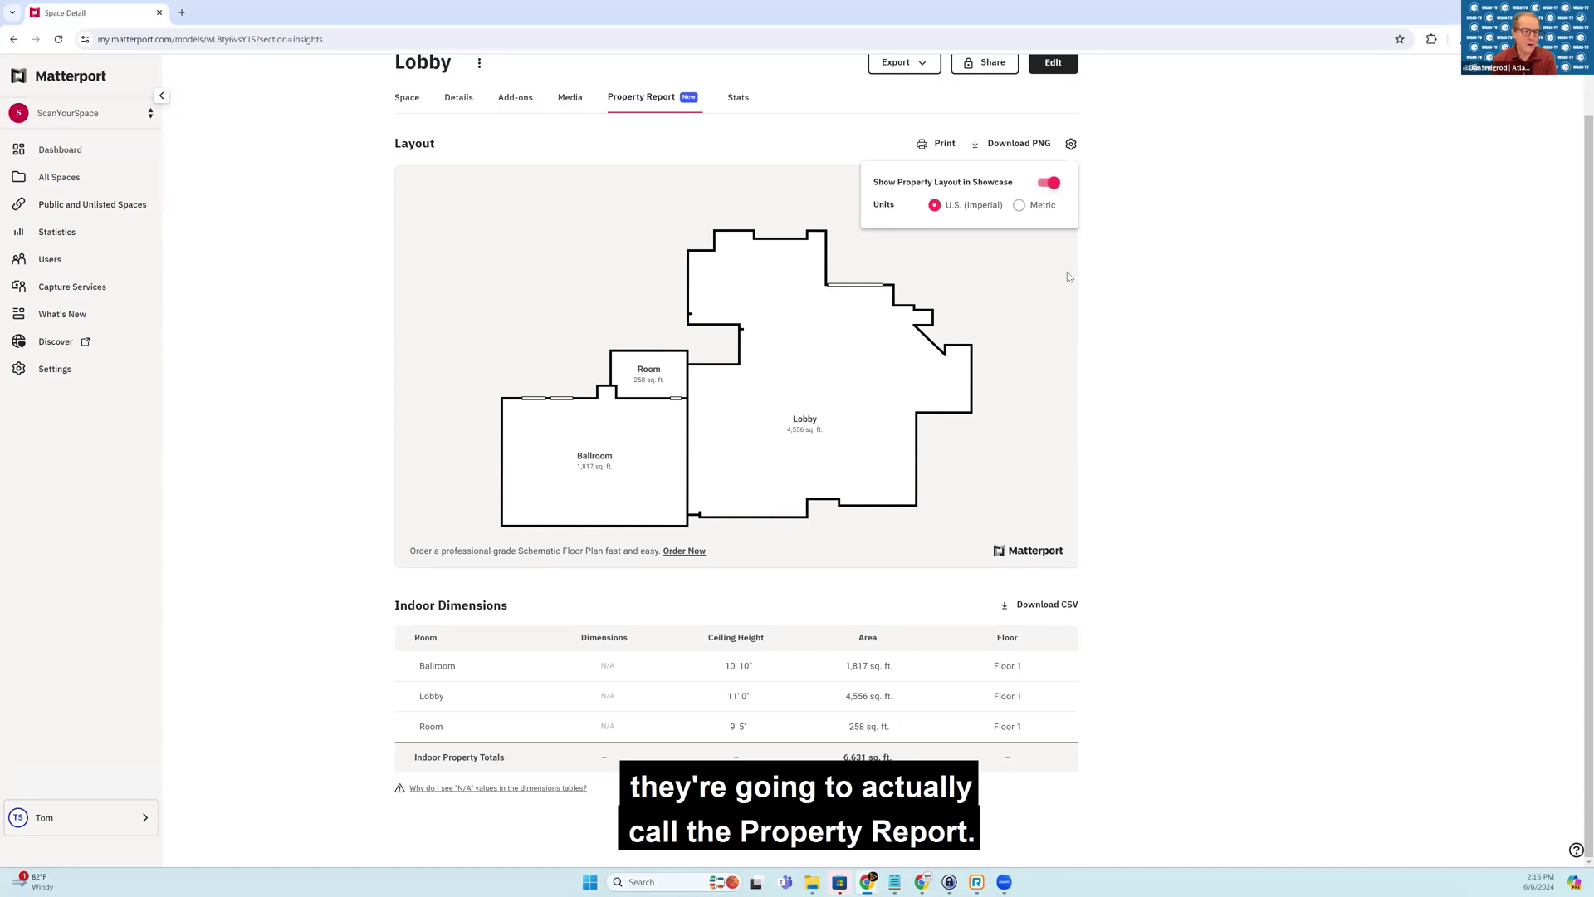
scroll(1052, 337, up, 1)
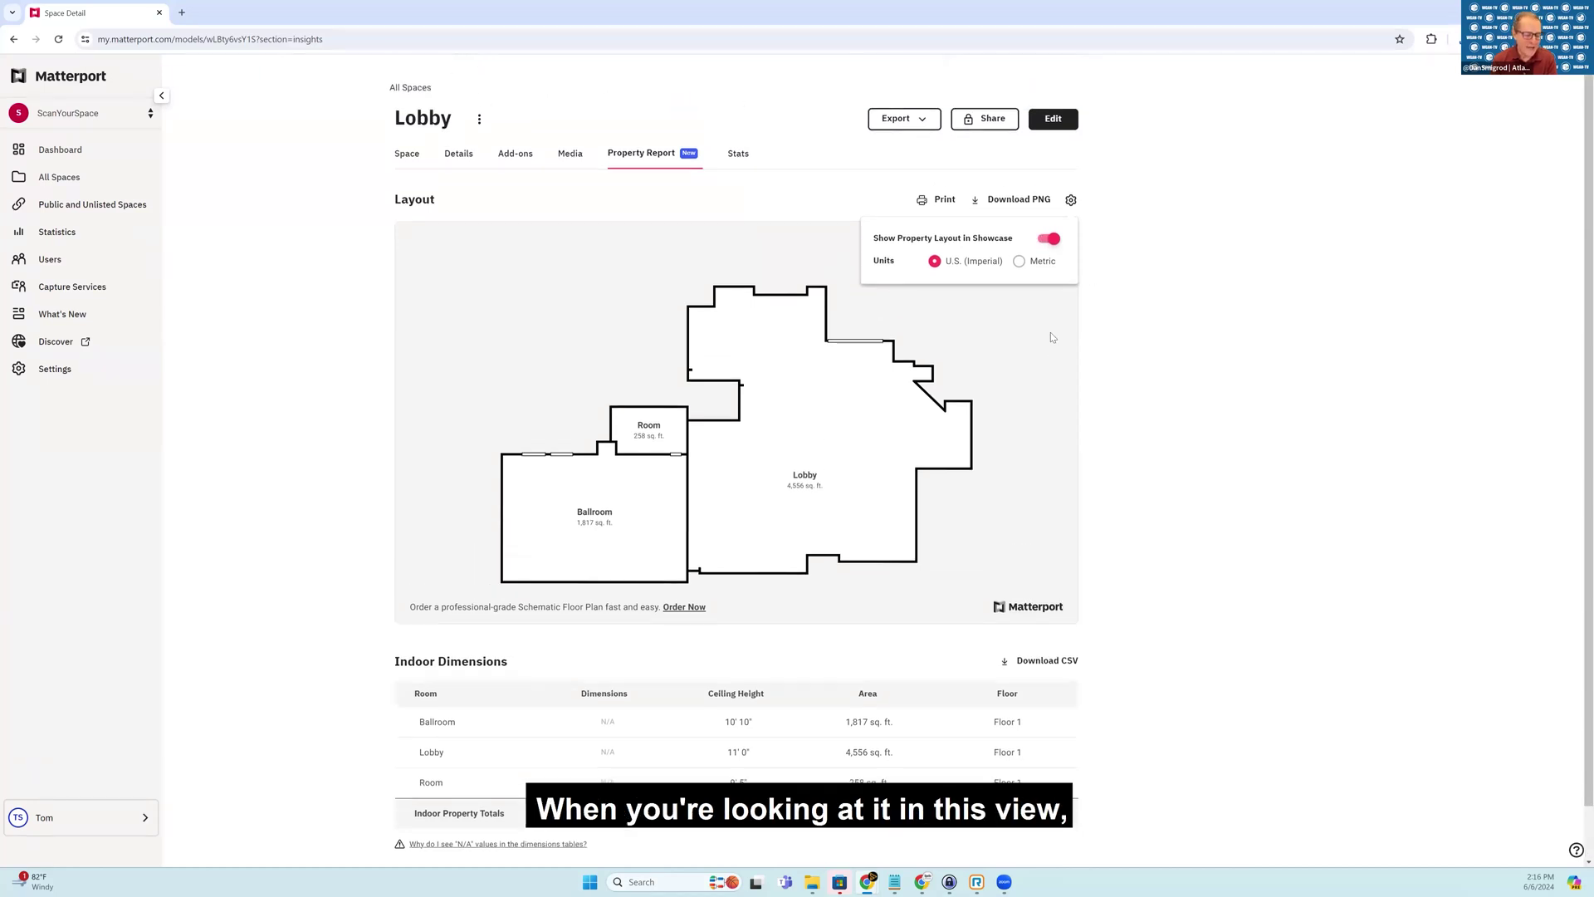
scroll(1052, 337, down, 1)
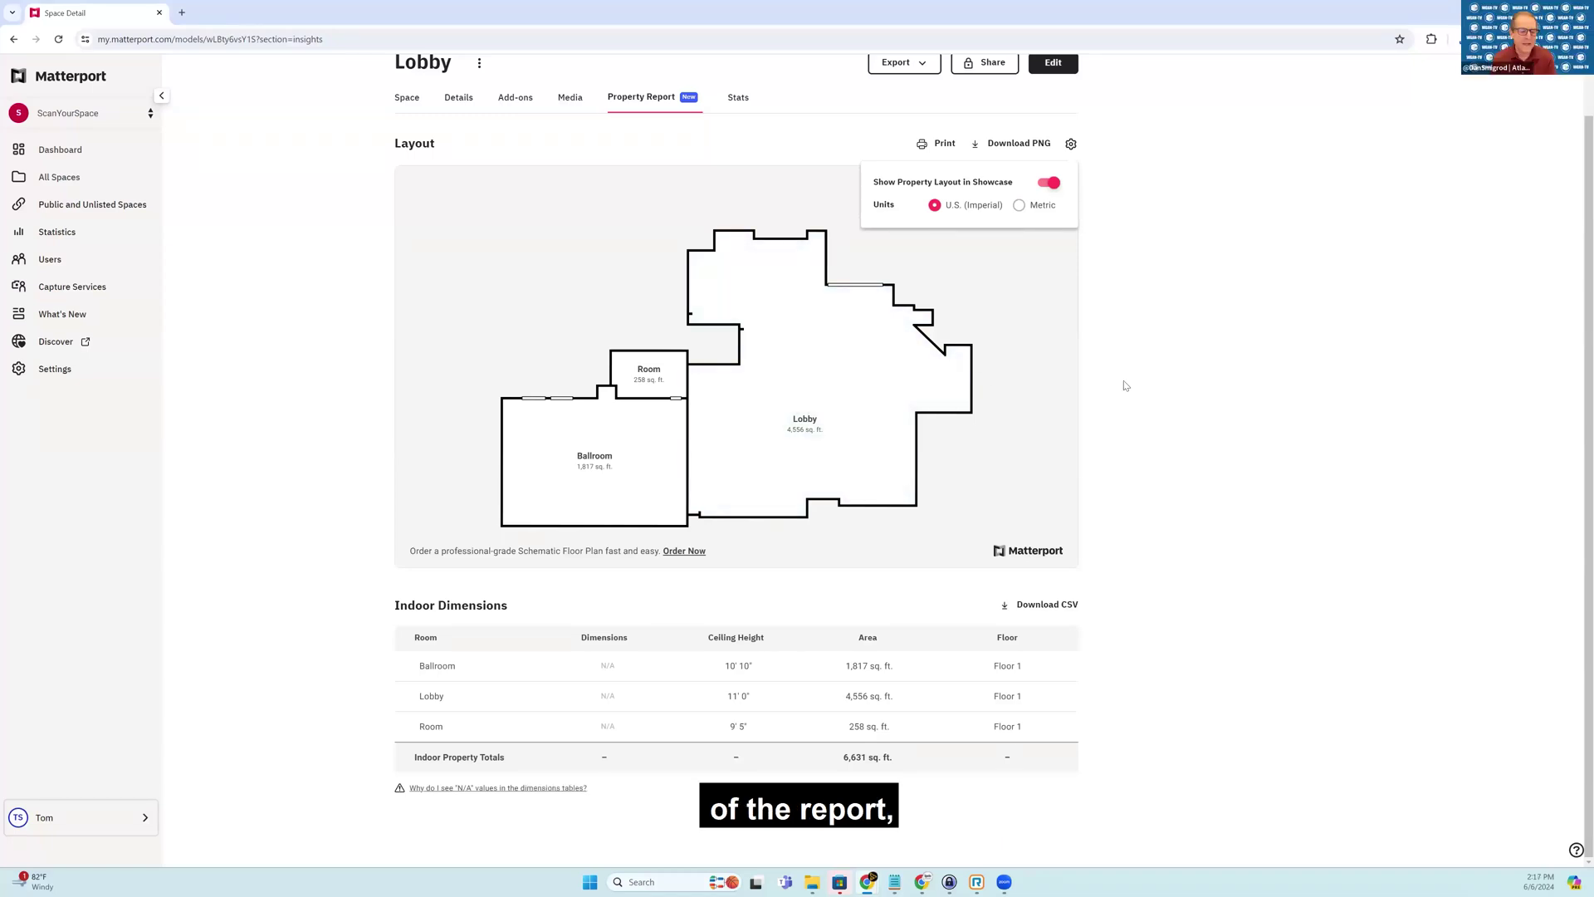
scroll(1125, 385, up, 1)
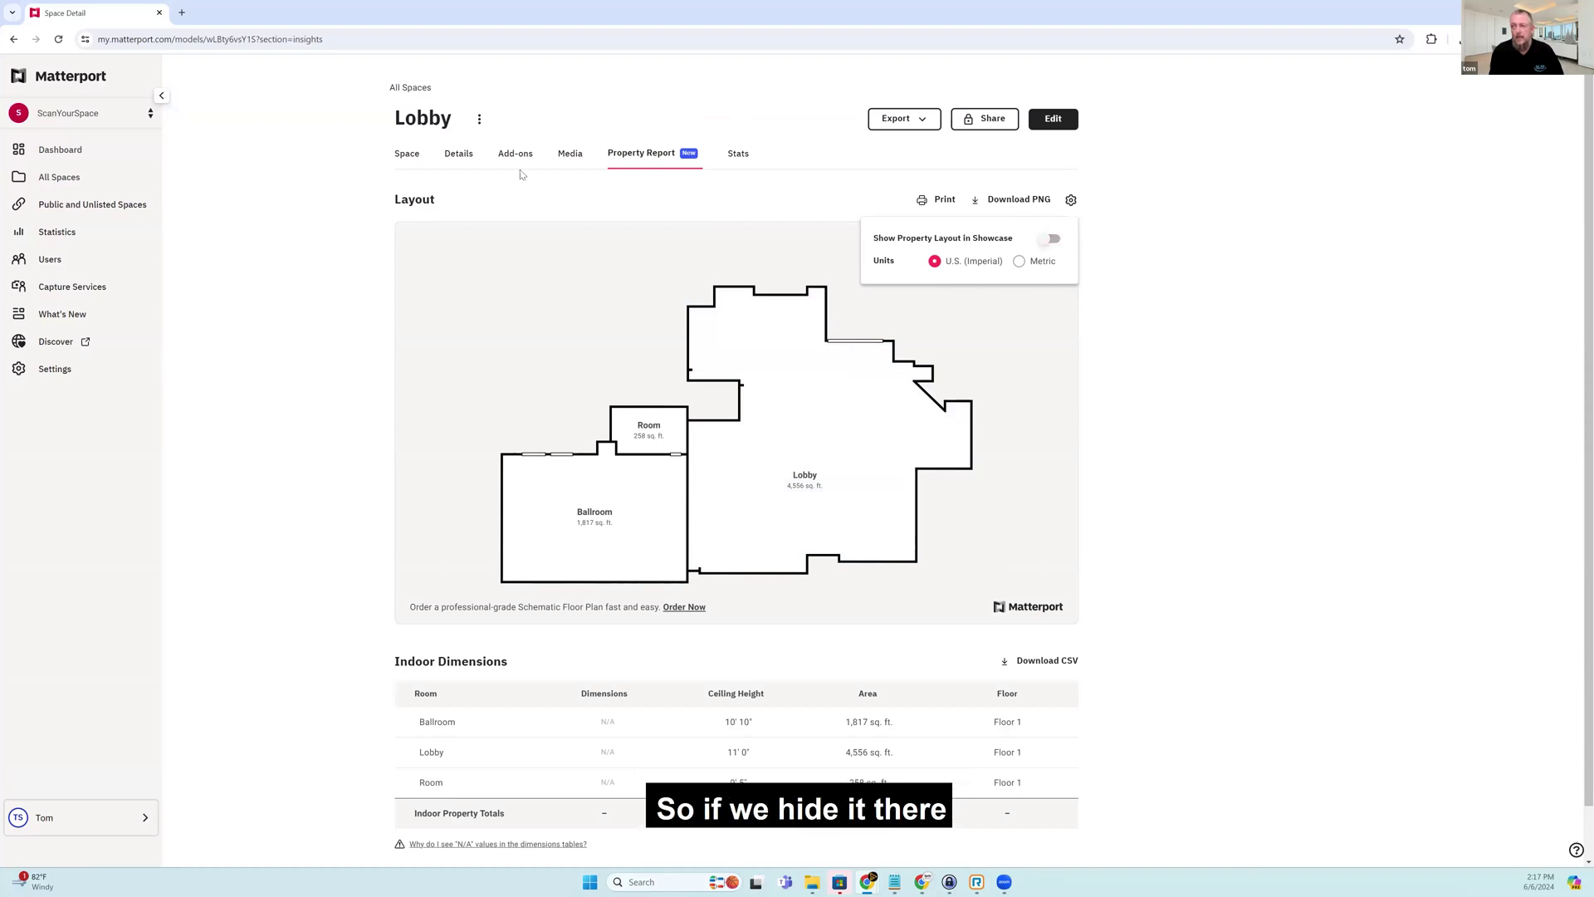
click(407, 156)
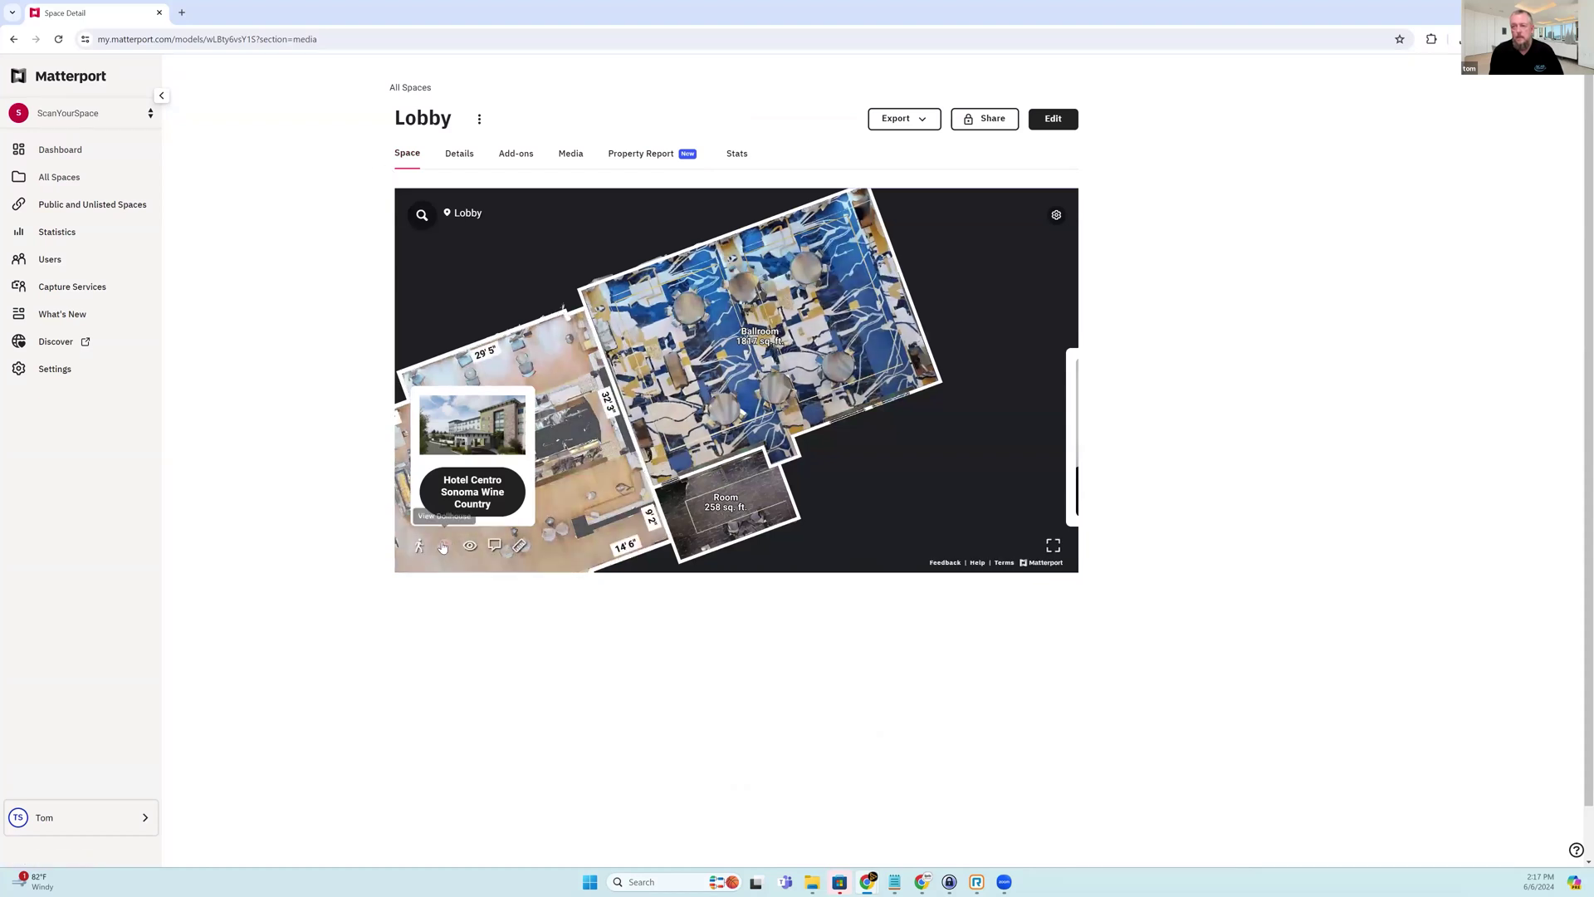
click(443, 547)
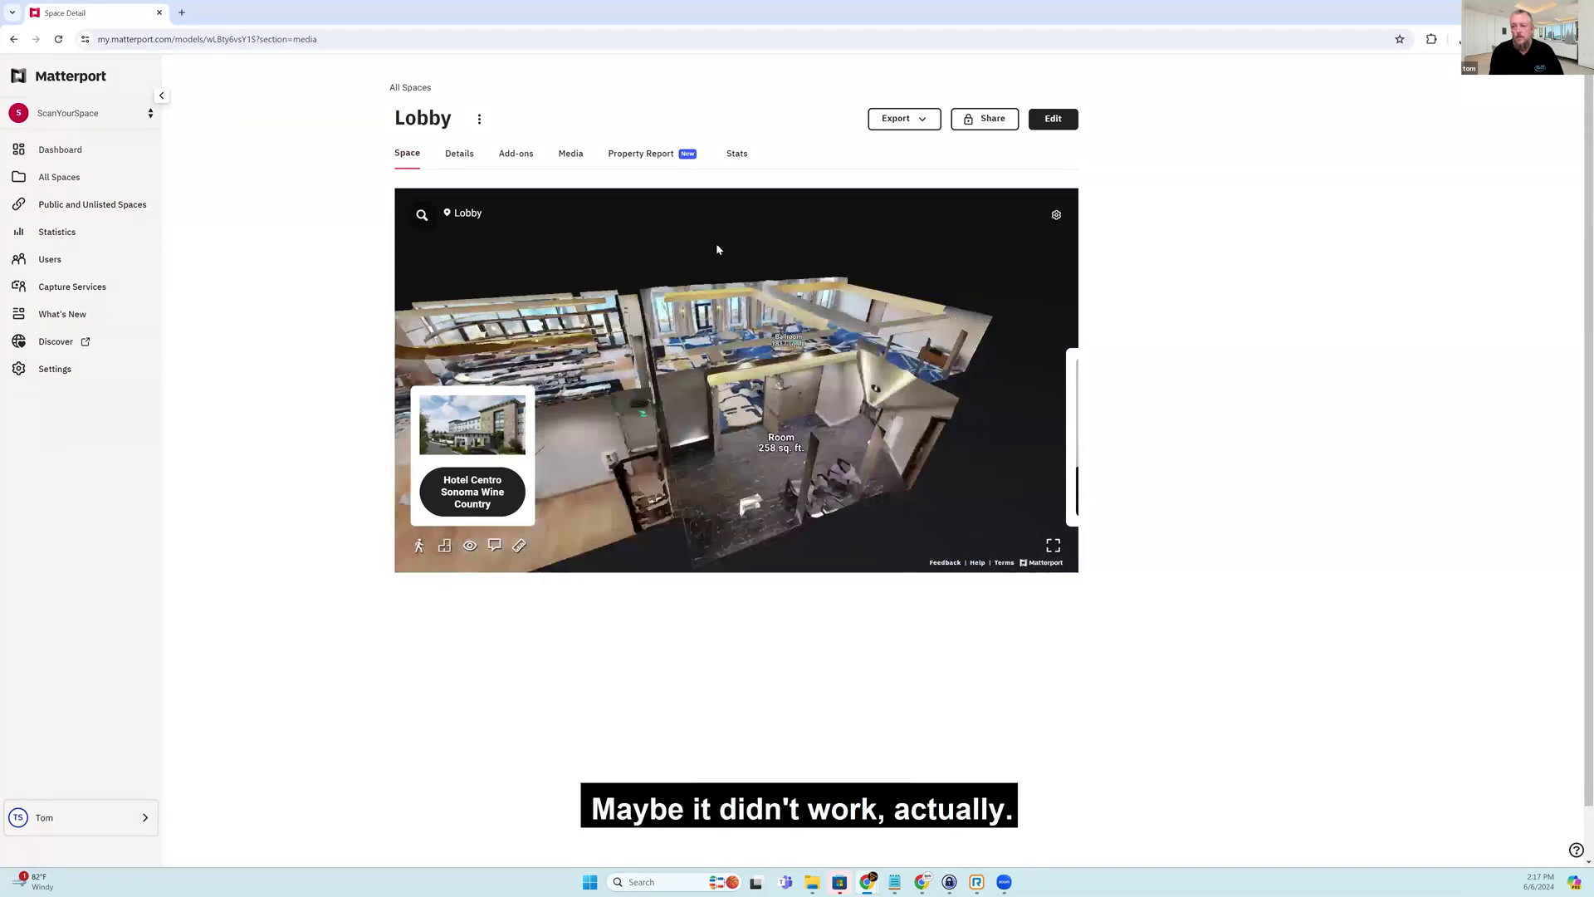
click(648, 152)
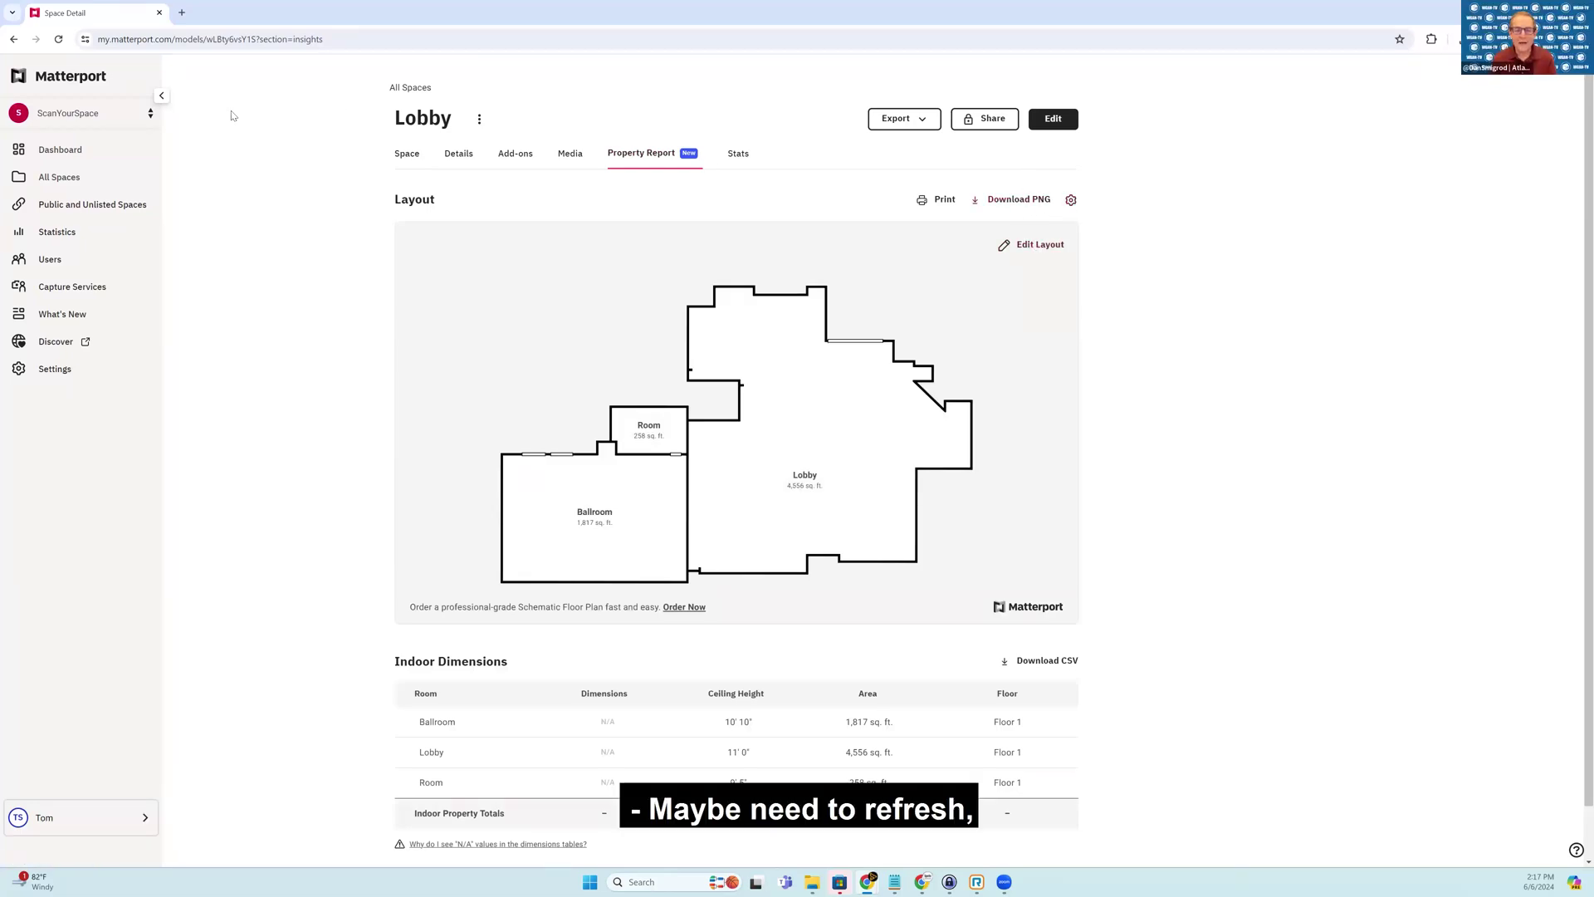
click(1072, 200)
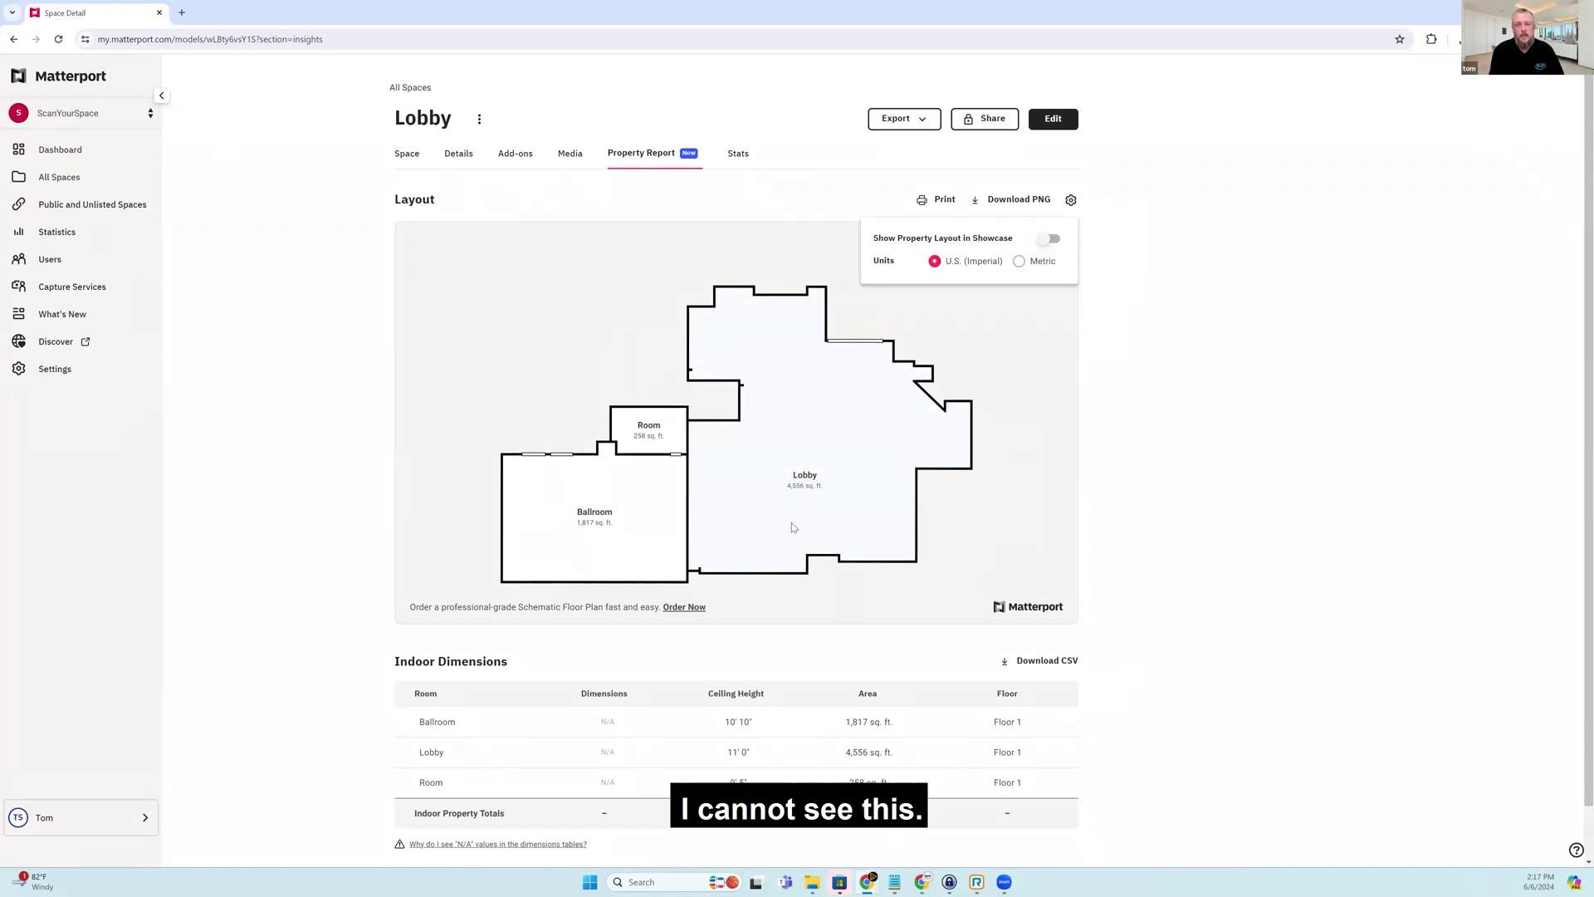
click(1220, 424)
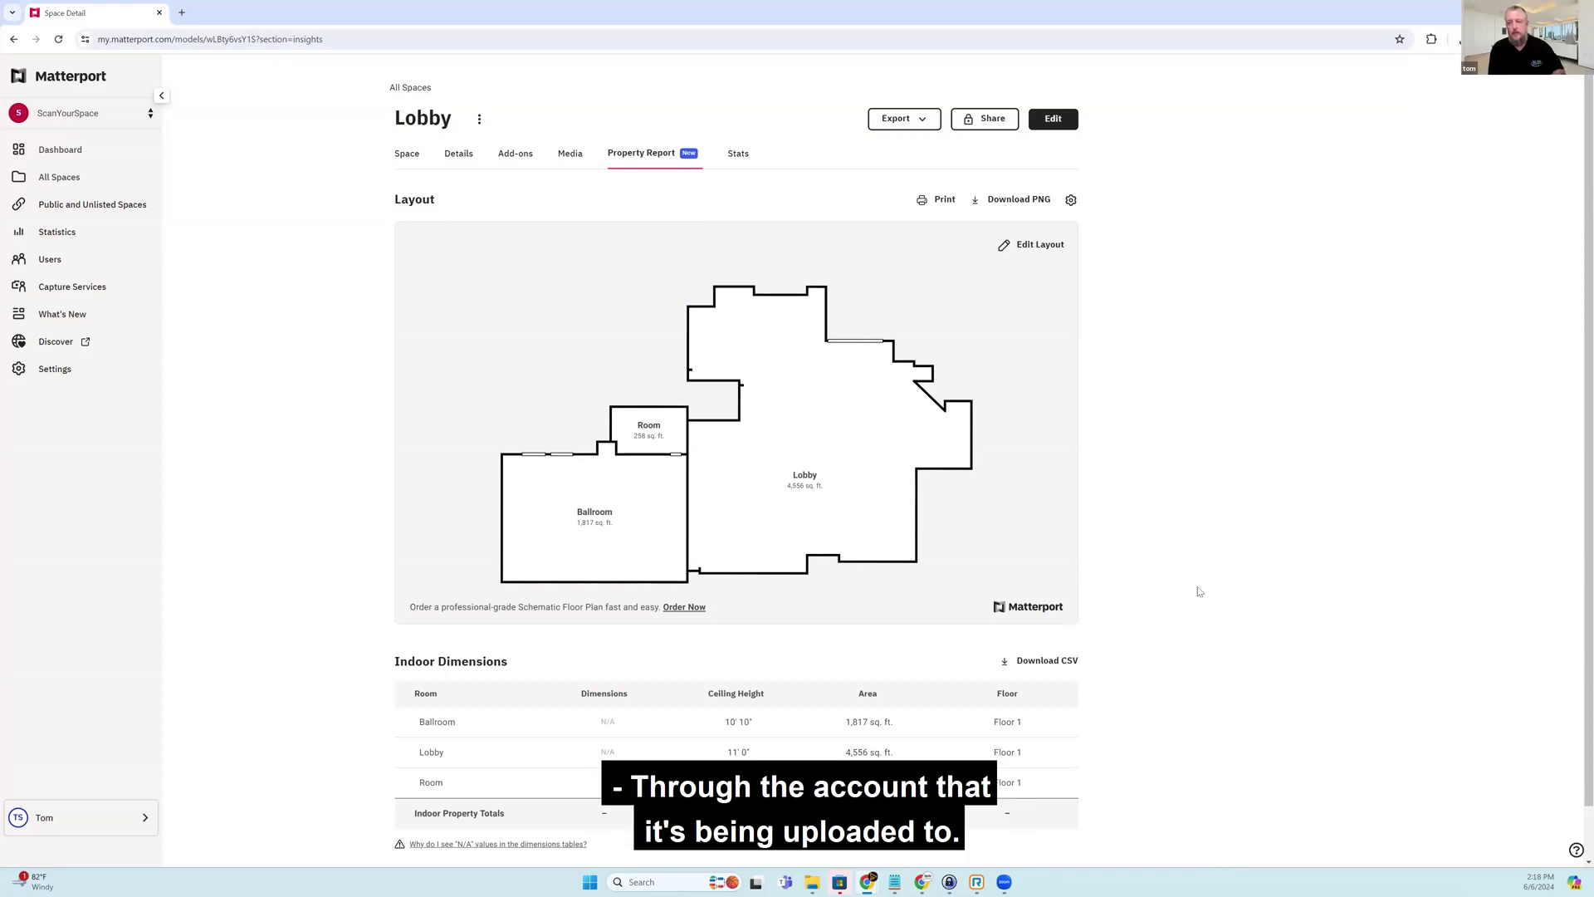
click(410, 155)
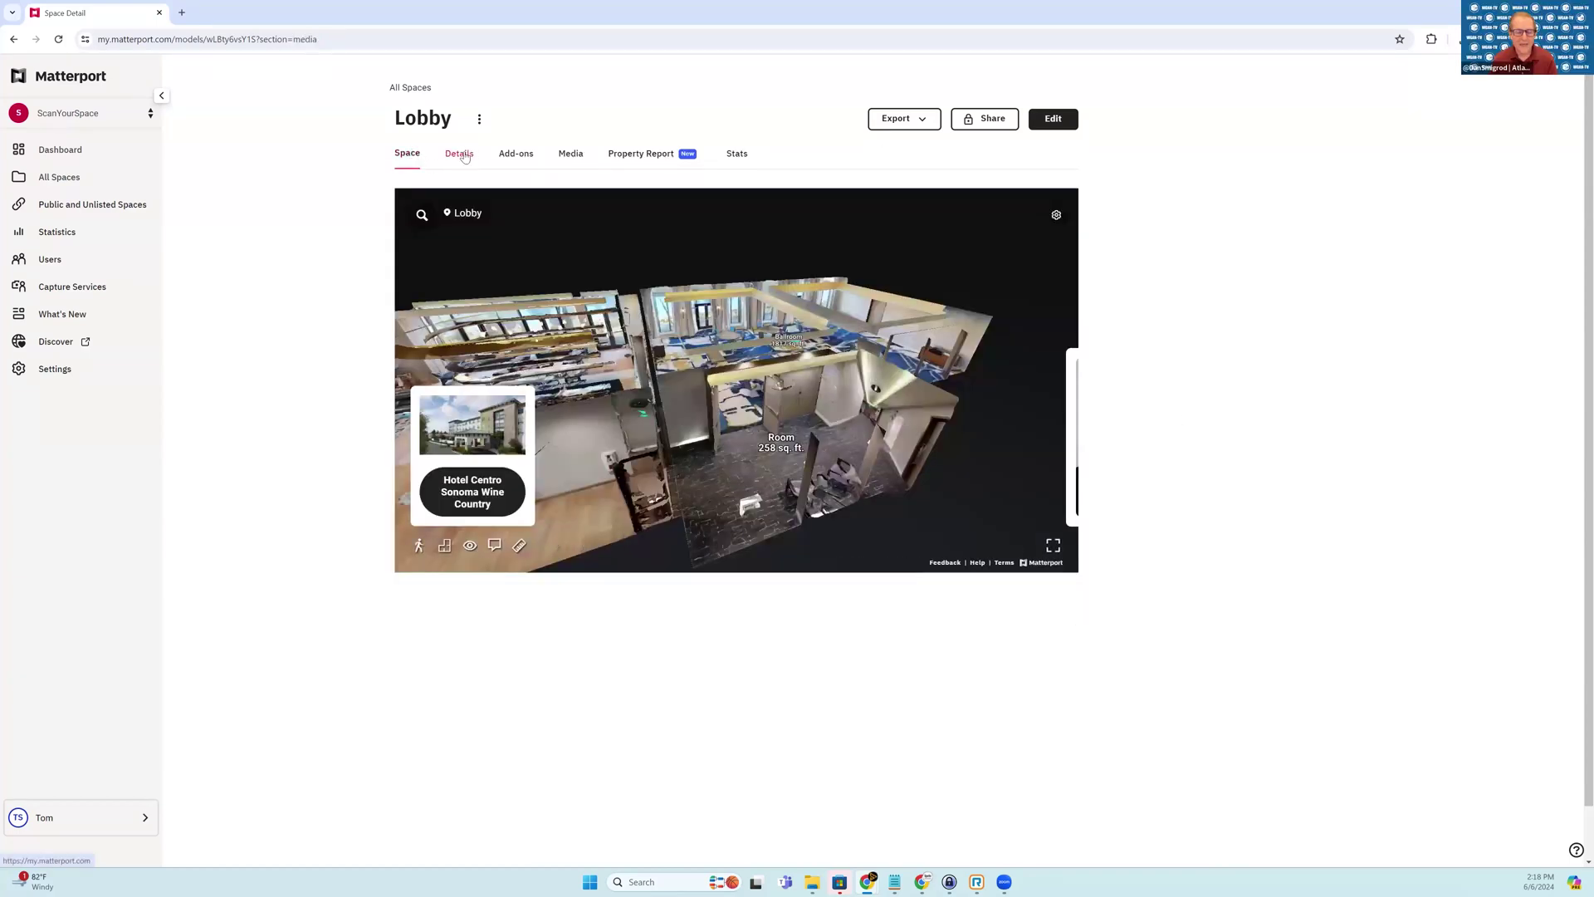
click(641, 154)
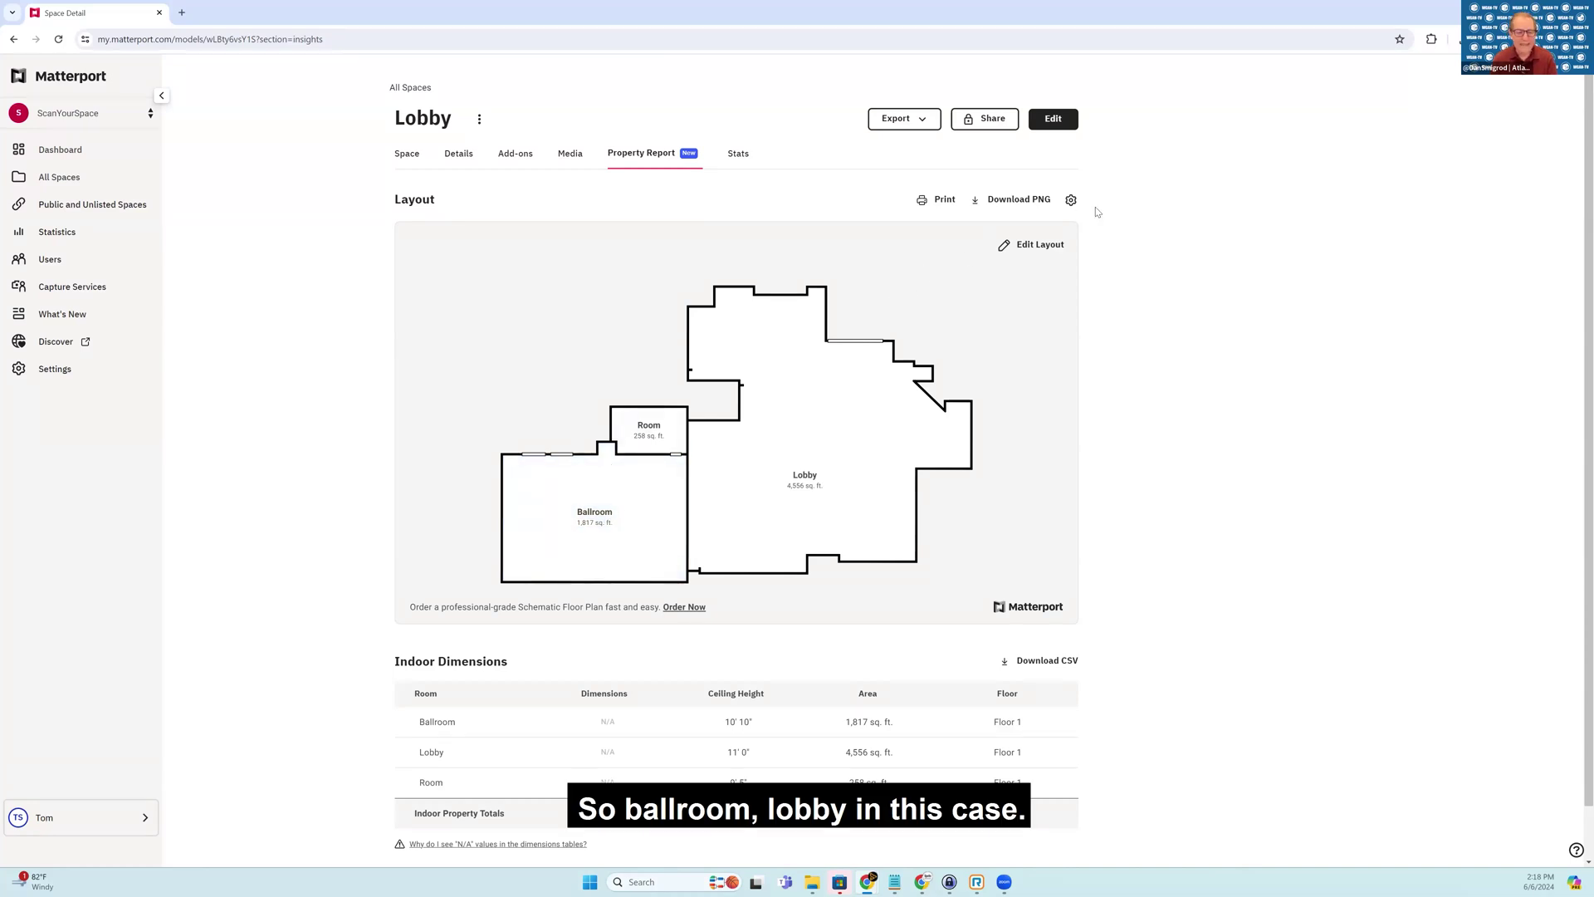
- Switch 'Show Property Layout in Showcase' back on in the Lobby Property Report settings
click(1071, 200)
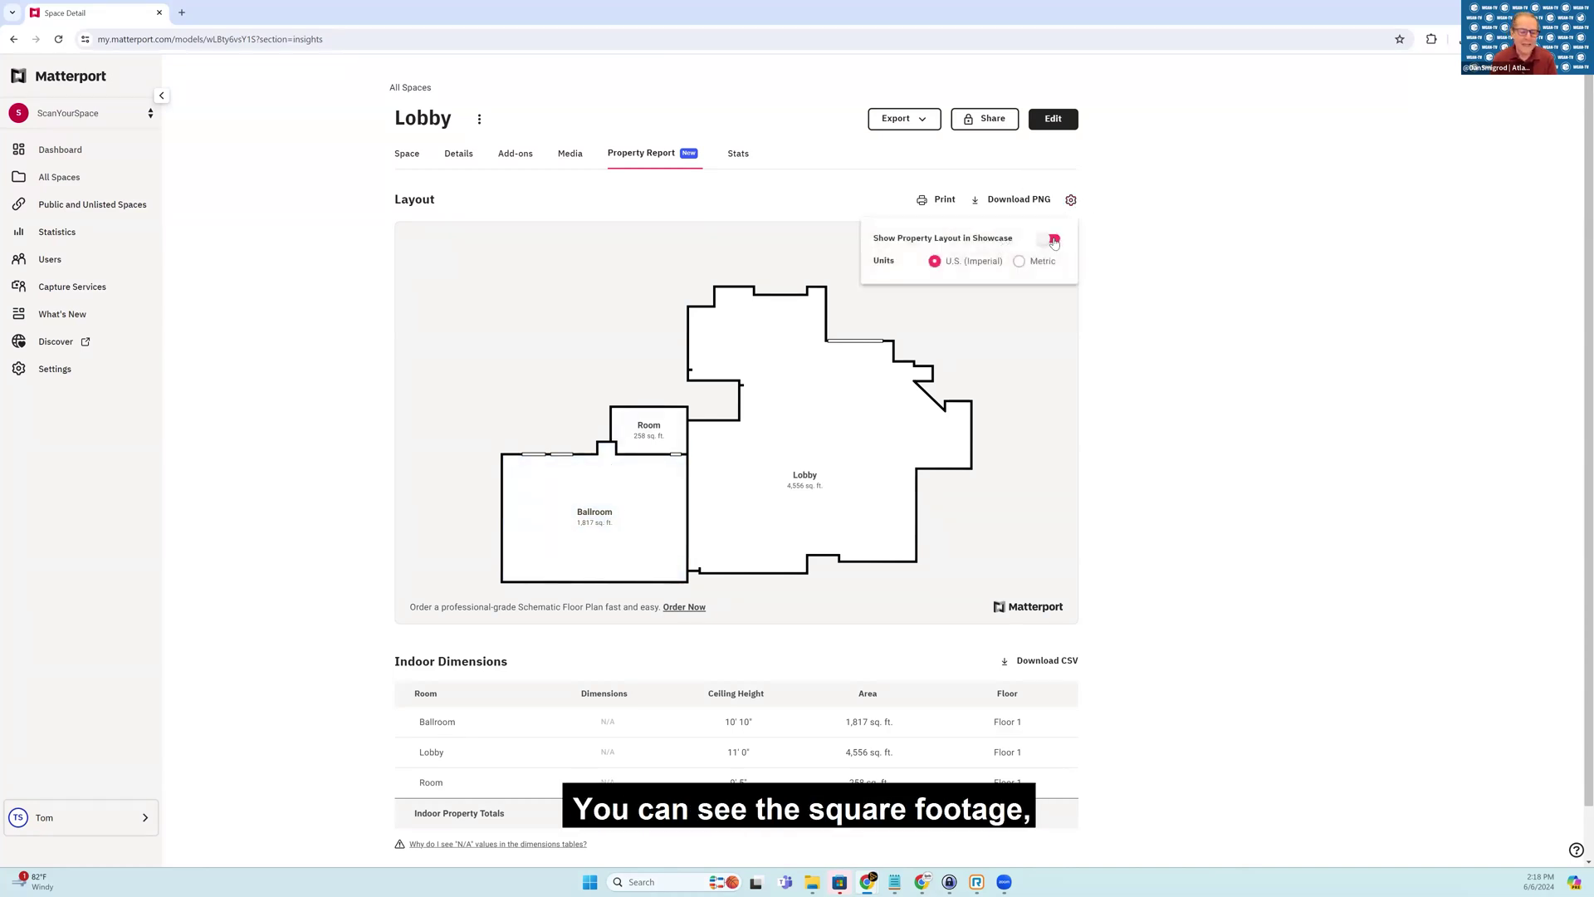
click(1052, 240)
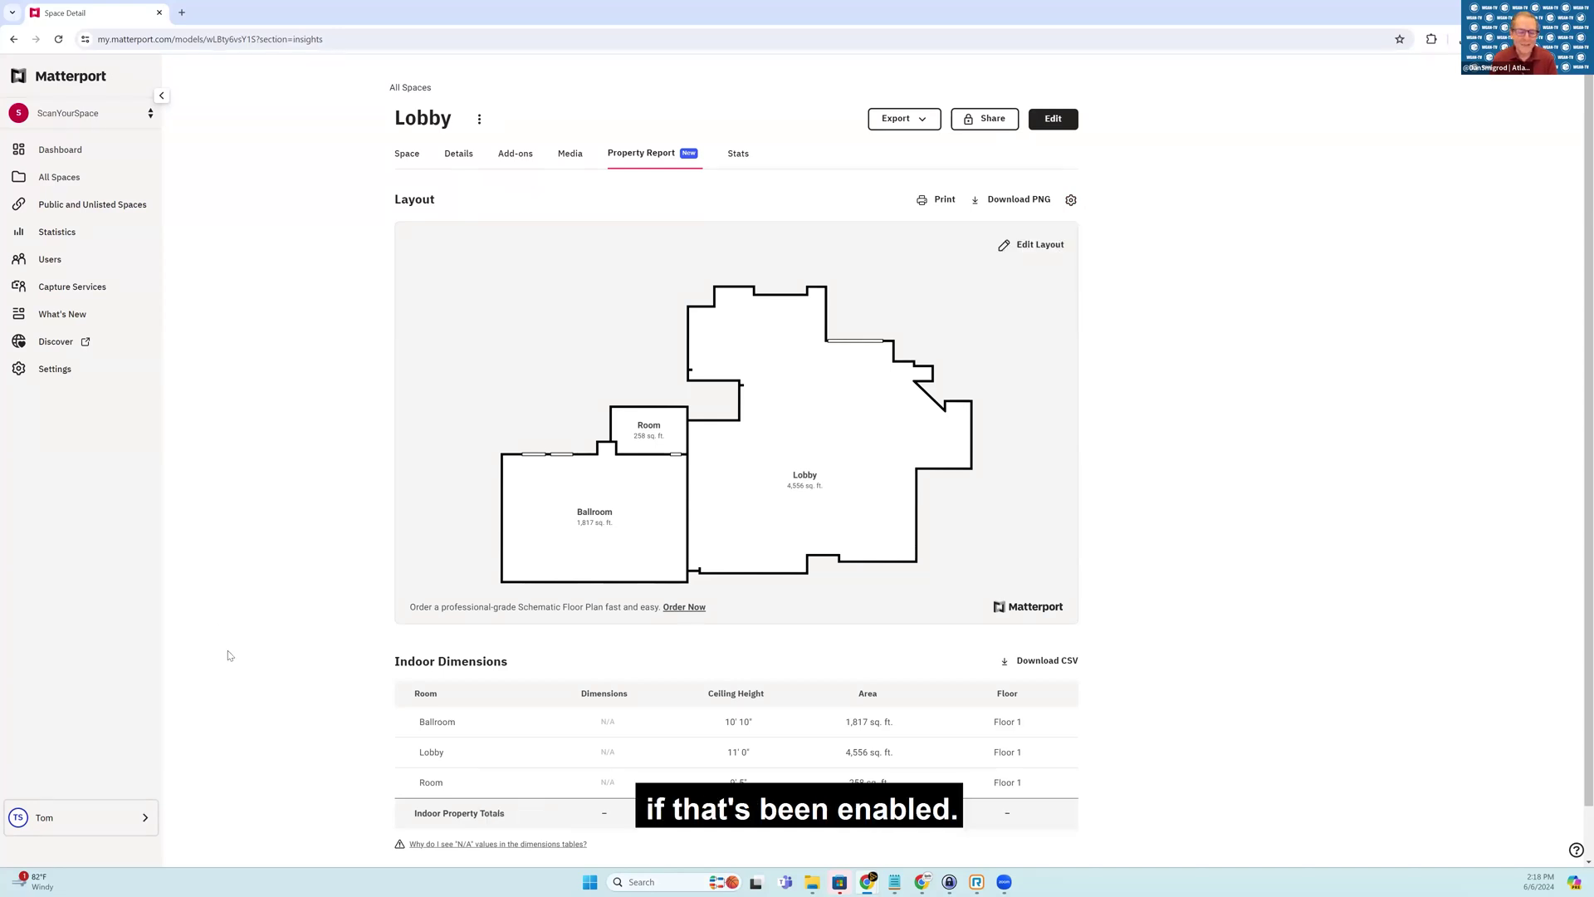
scroll(230, 655, down, 1)
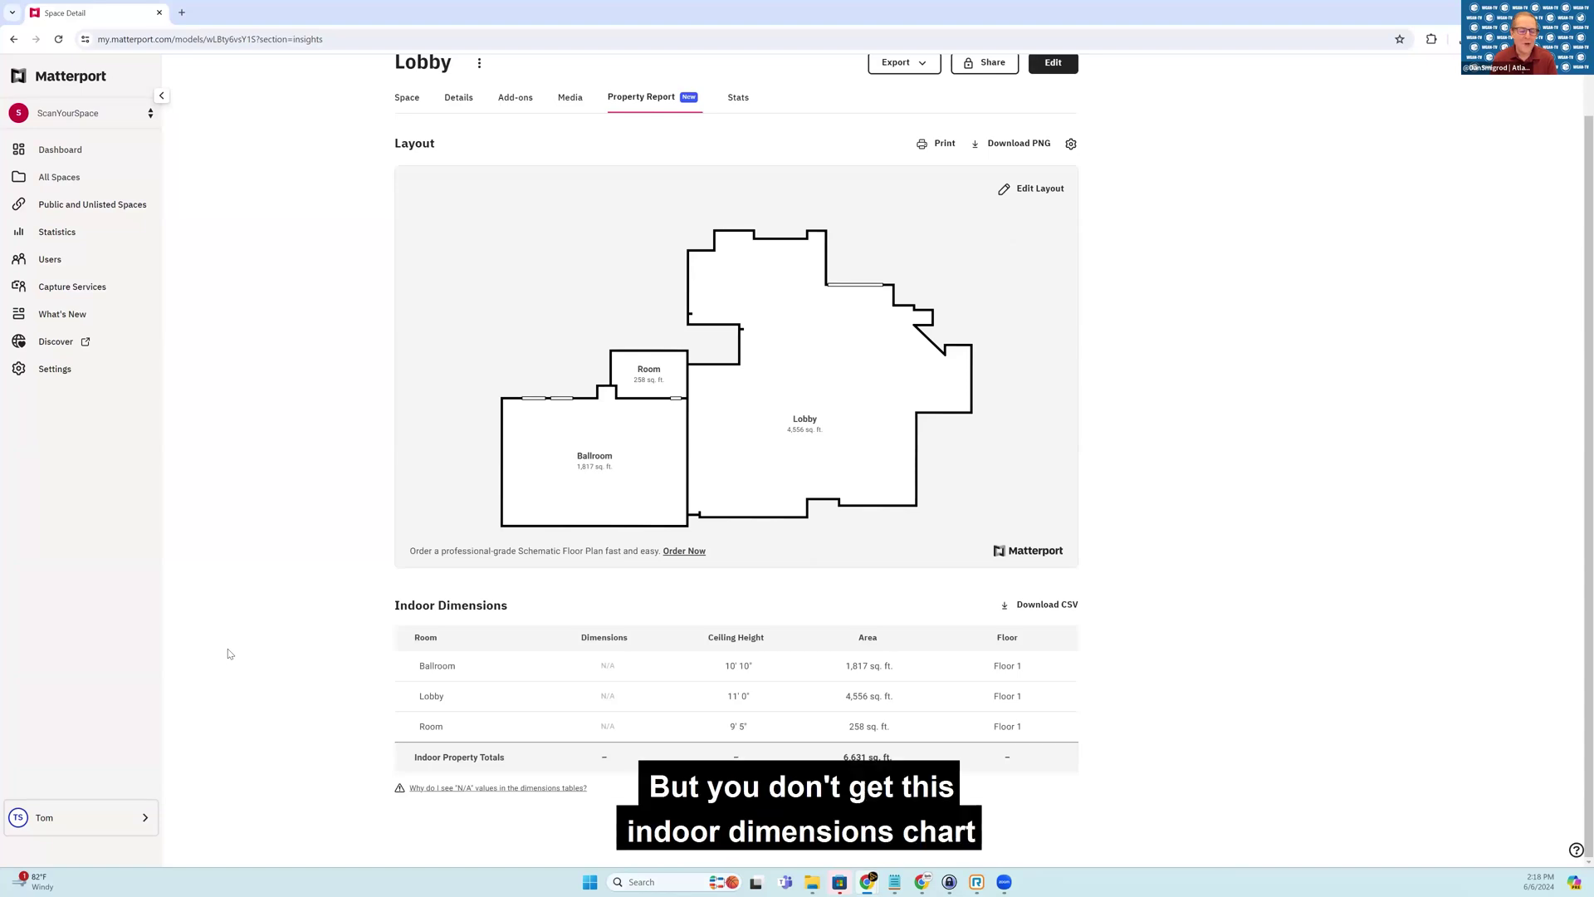
scroll(230, 652, up, 1)
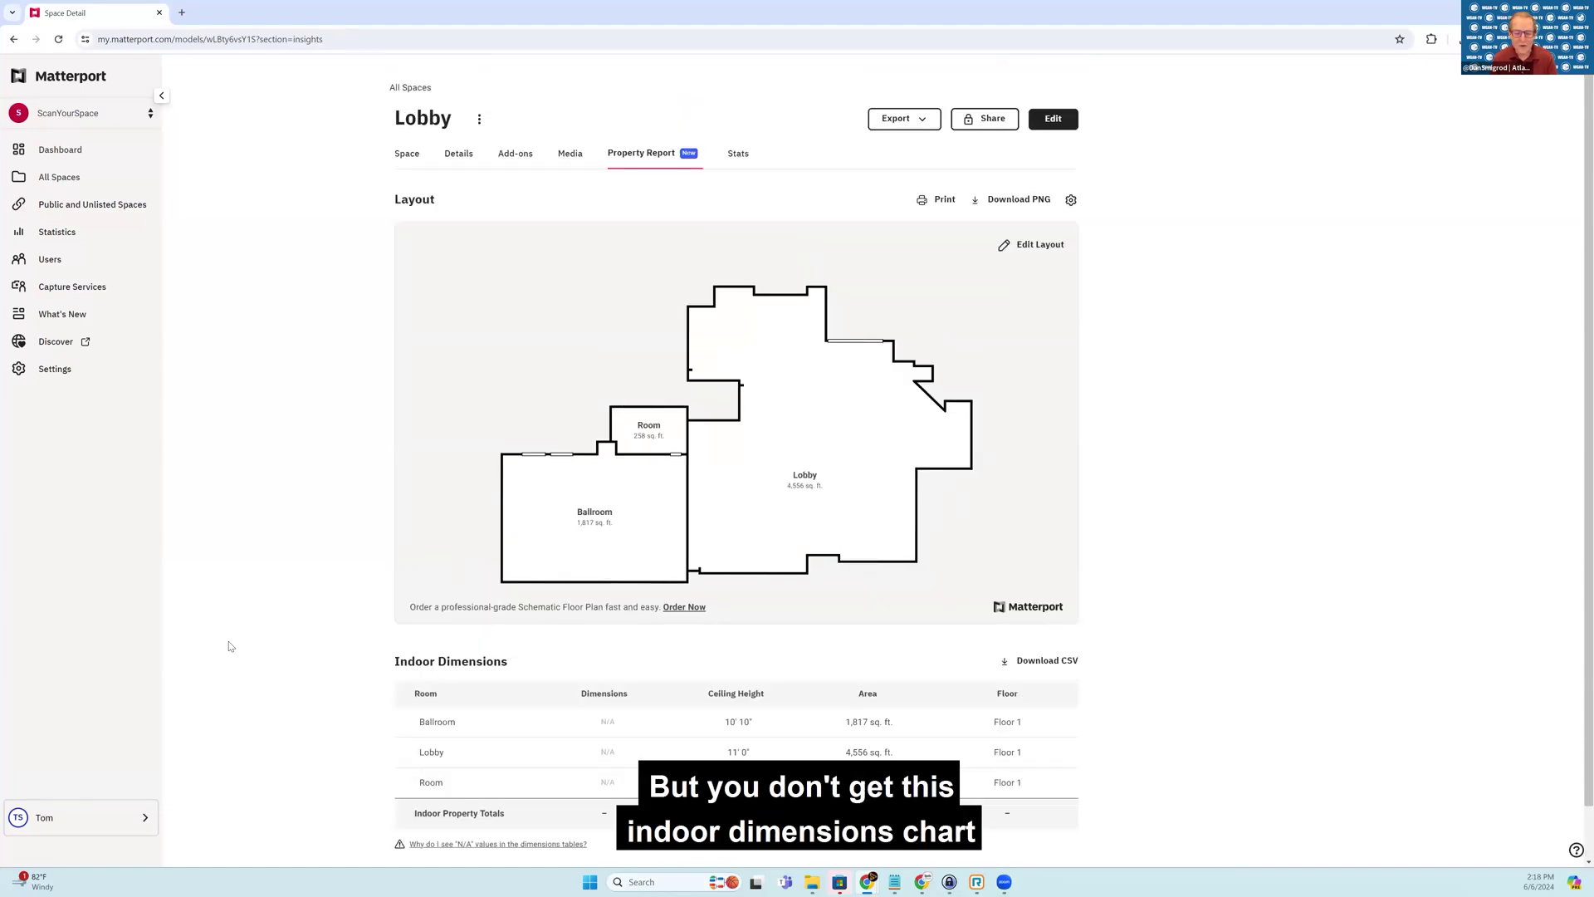
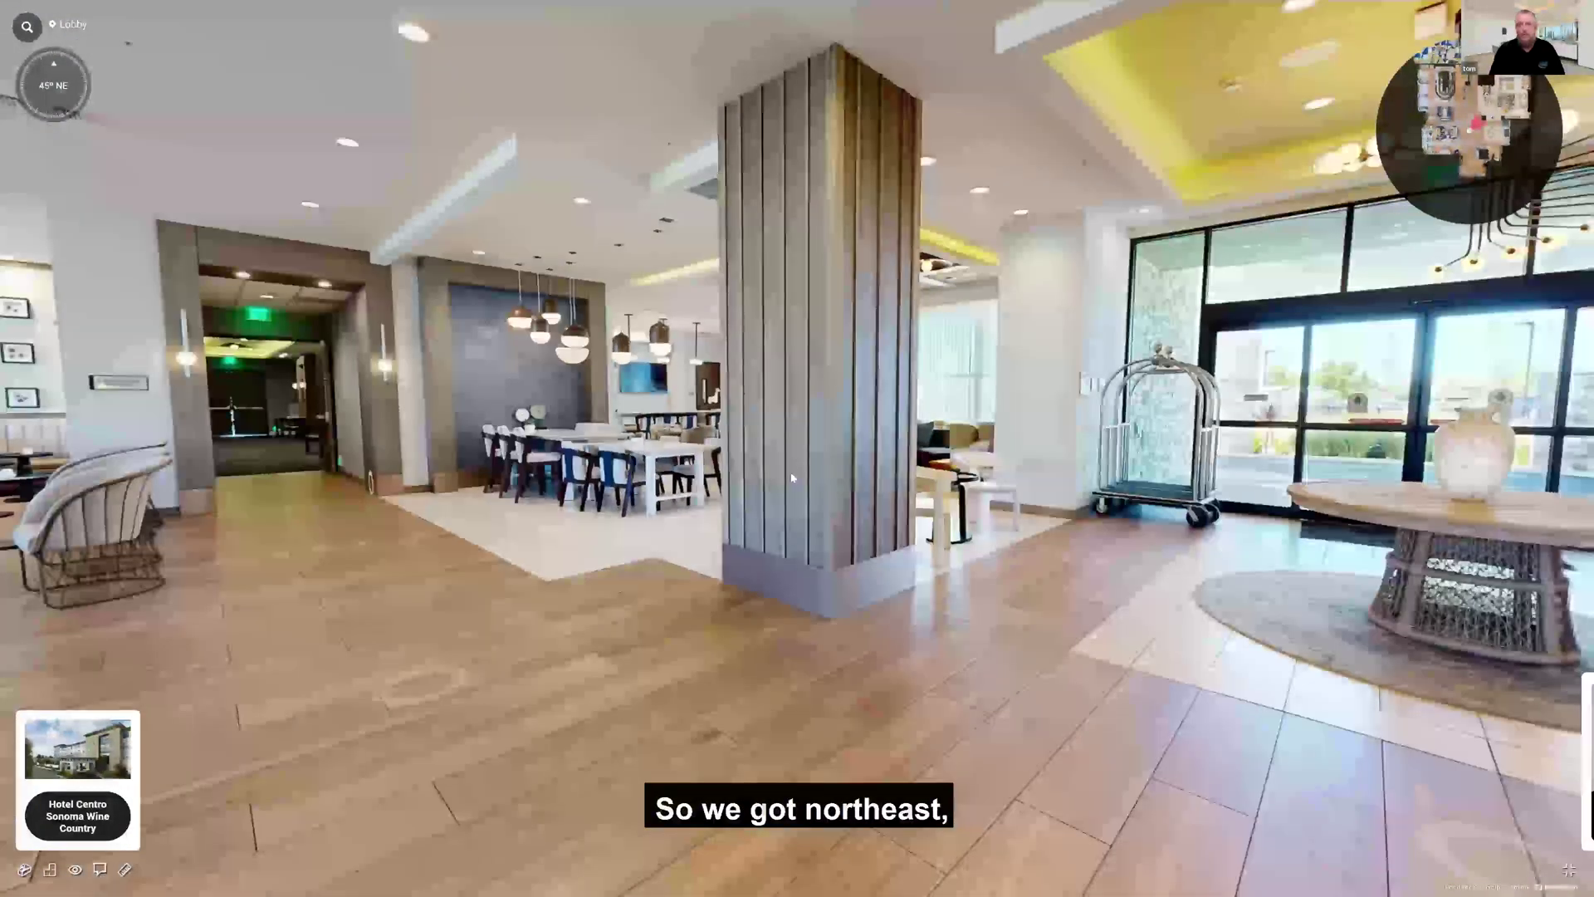
- Look around the lobby at the reception desk, entrance table, bell cart, bar area and fireplace
drag(787, 498, 457, 506)
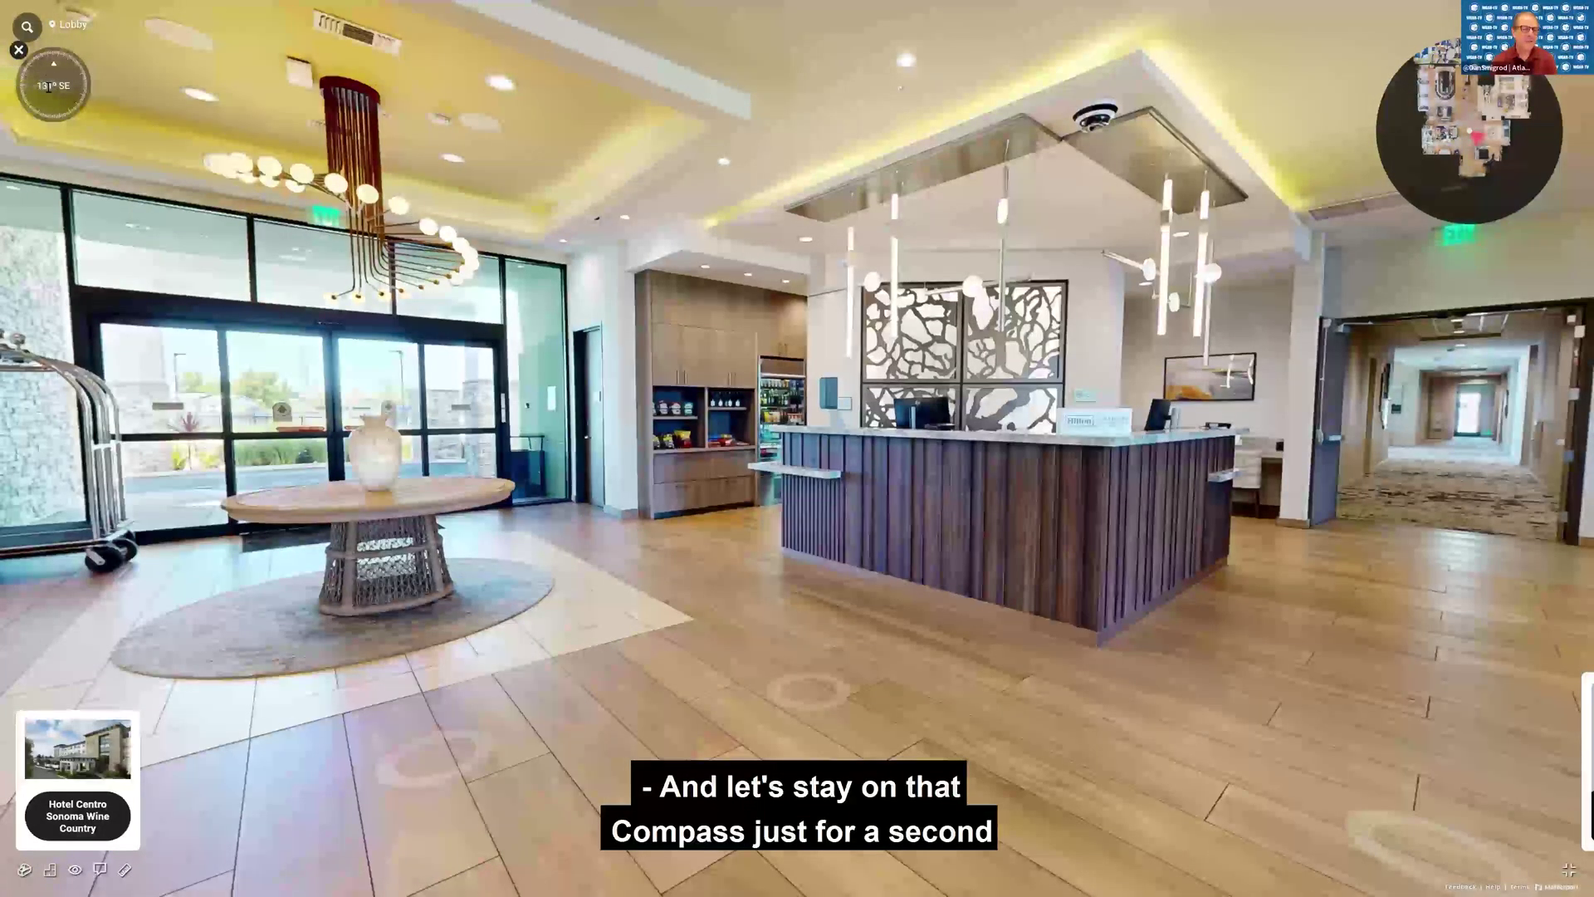
drag(262, 281, 1071, 350)
drag(582, 440, 1106, 463)
drag(1221, 429, 1188, 399)
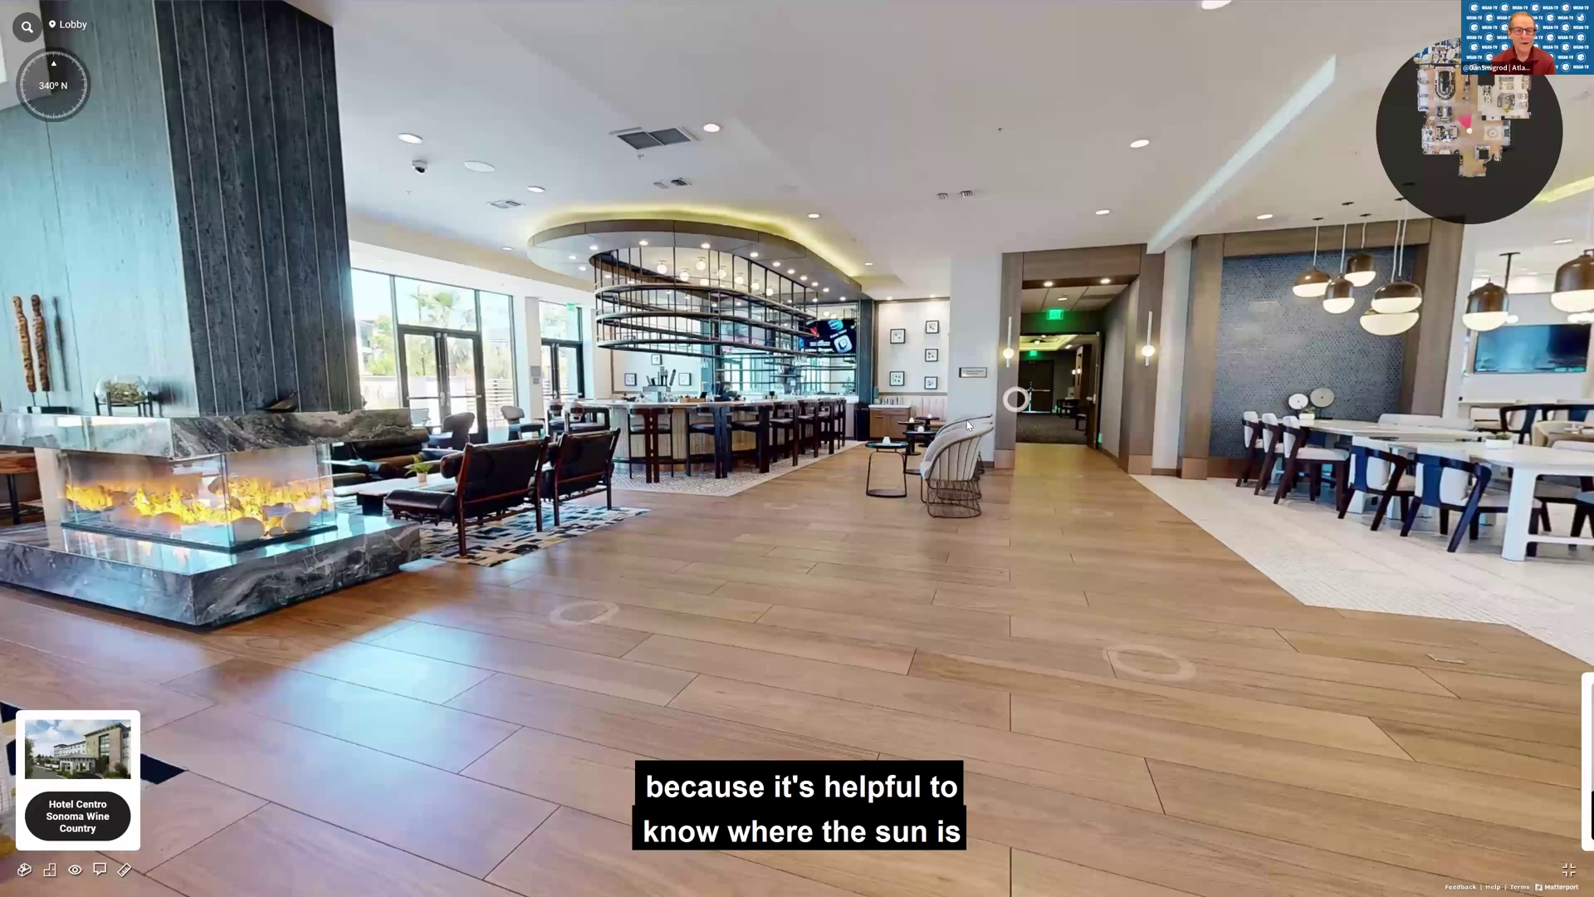
- Step toward the hallway and turn left with the arrow keys to face the reception desk
click(1016, 406)
key(Left)
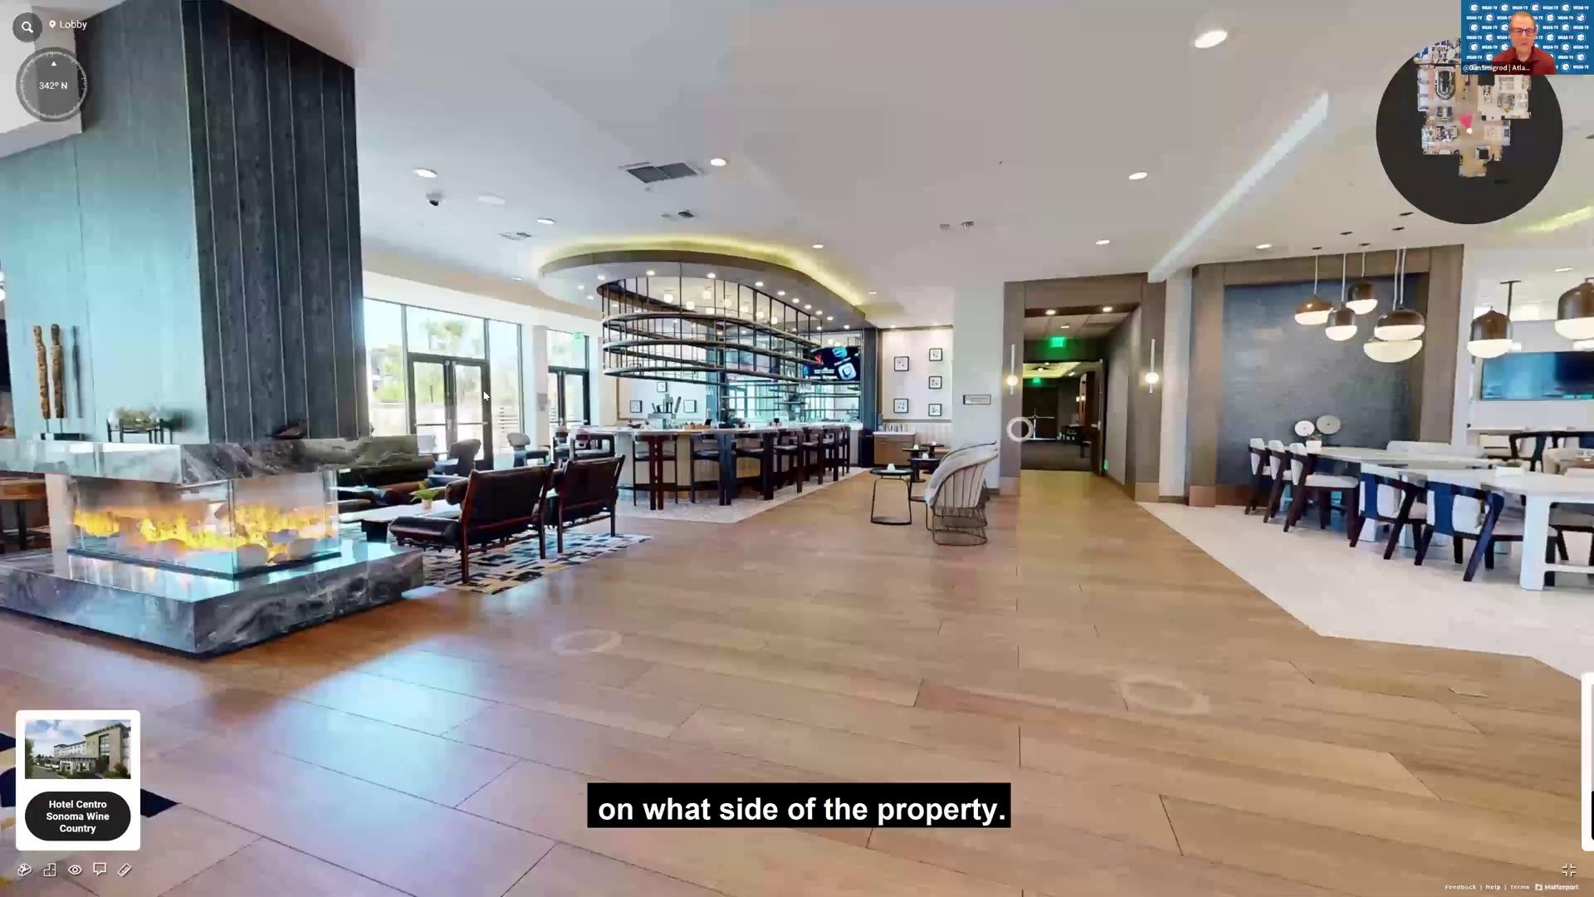
key(Left)
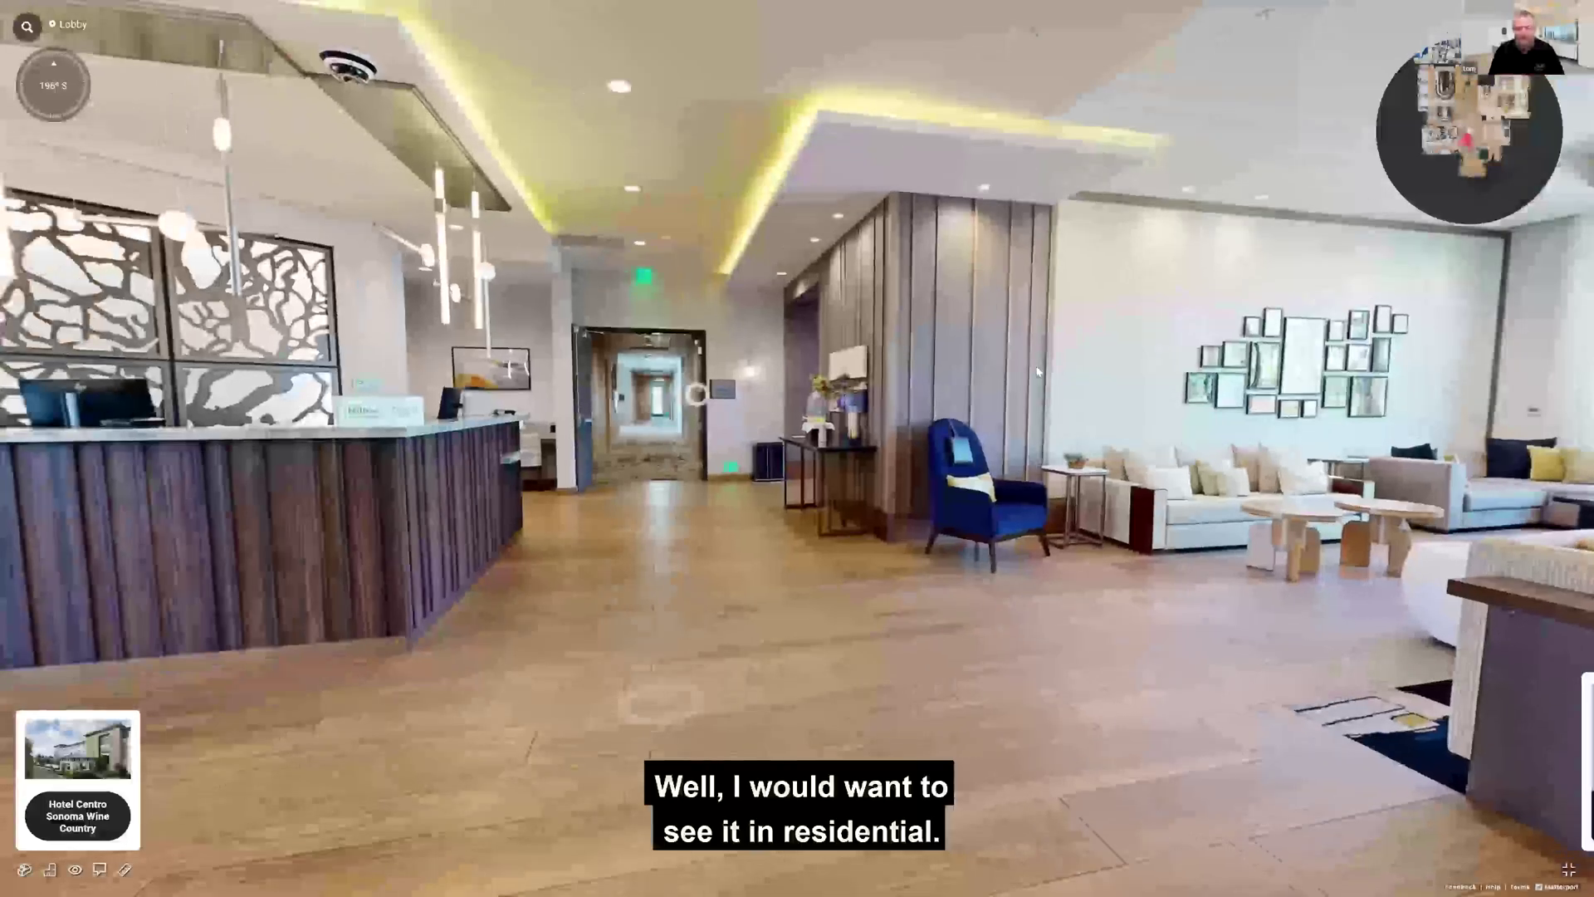
key(Up)
drag(807, 379, 1012, 370)
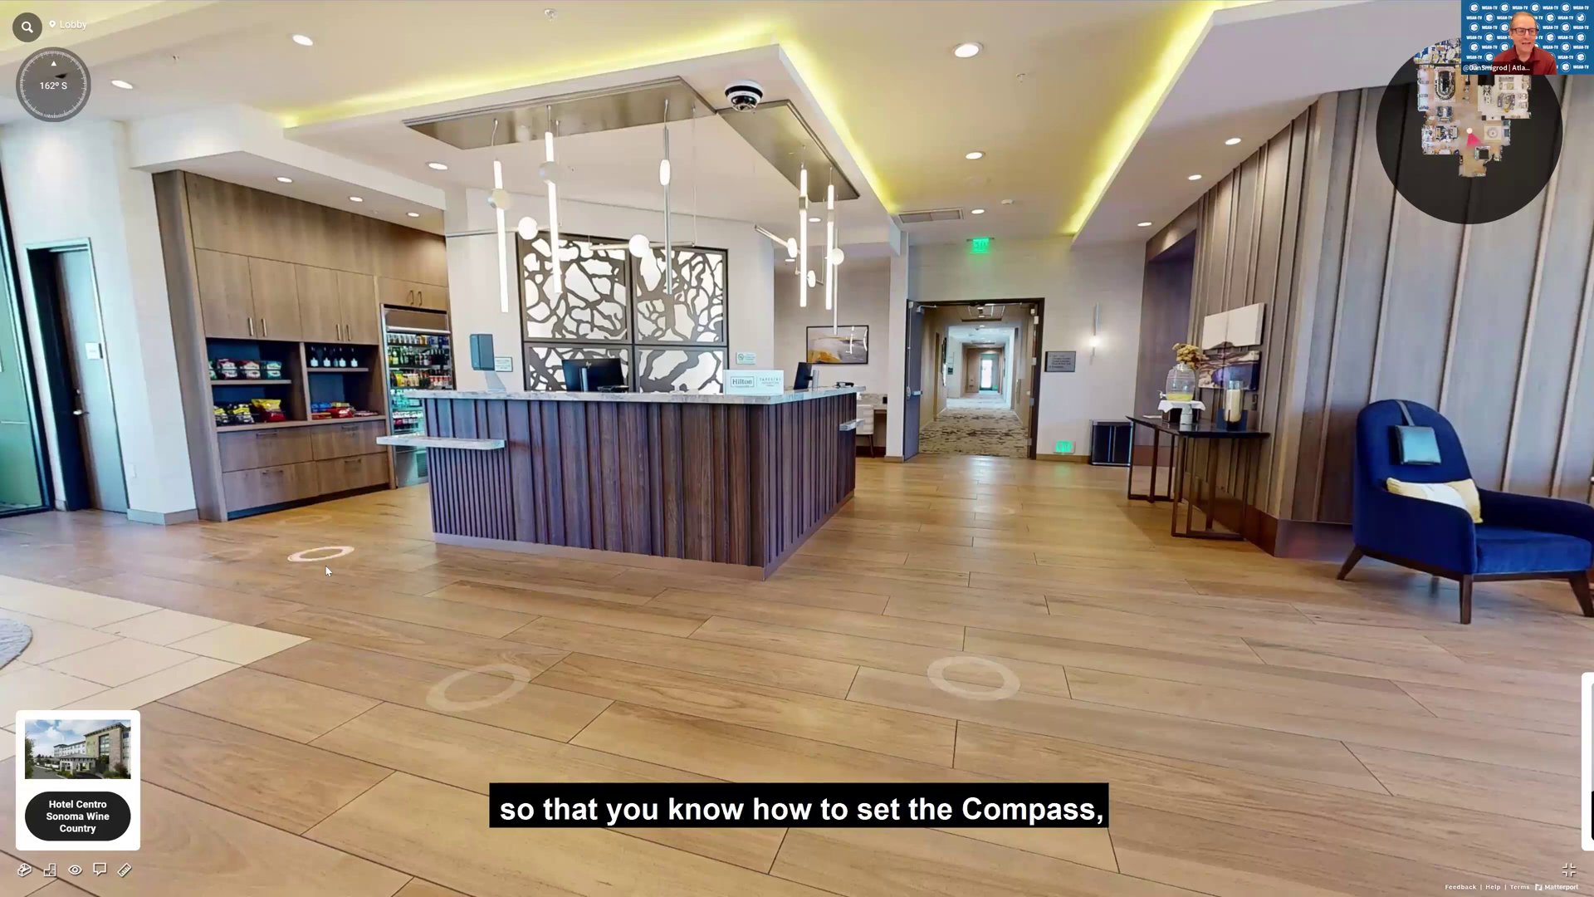
- Move to floor spots beside the desk corner and turn to face it, compass reading south
click(322, 628)
drag(322, 628, 643, 558)
click(643, 558)
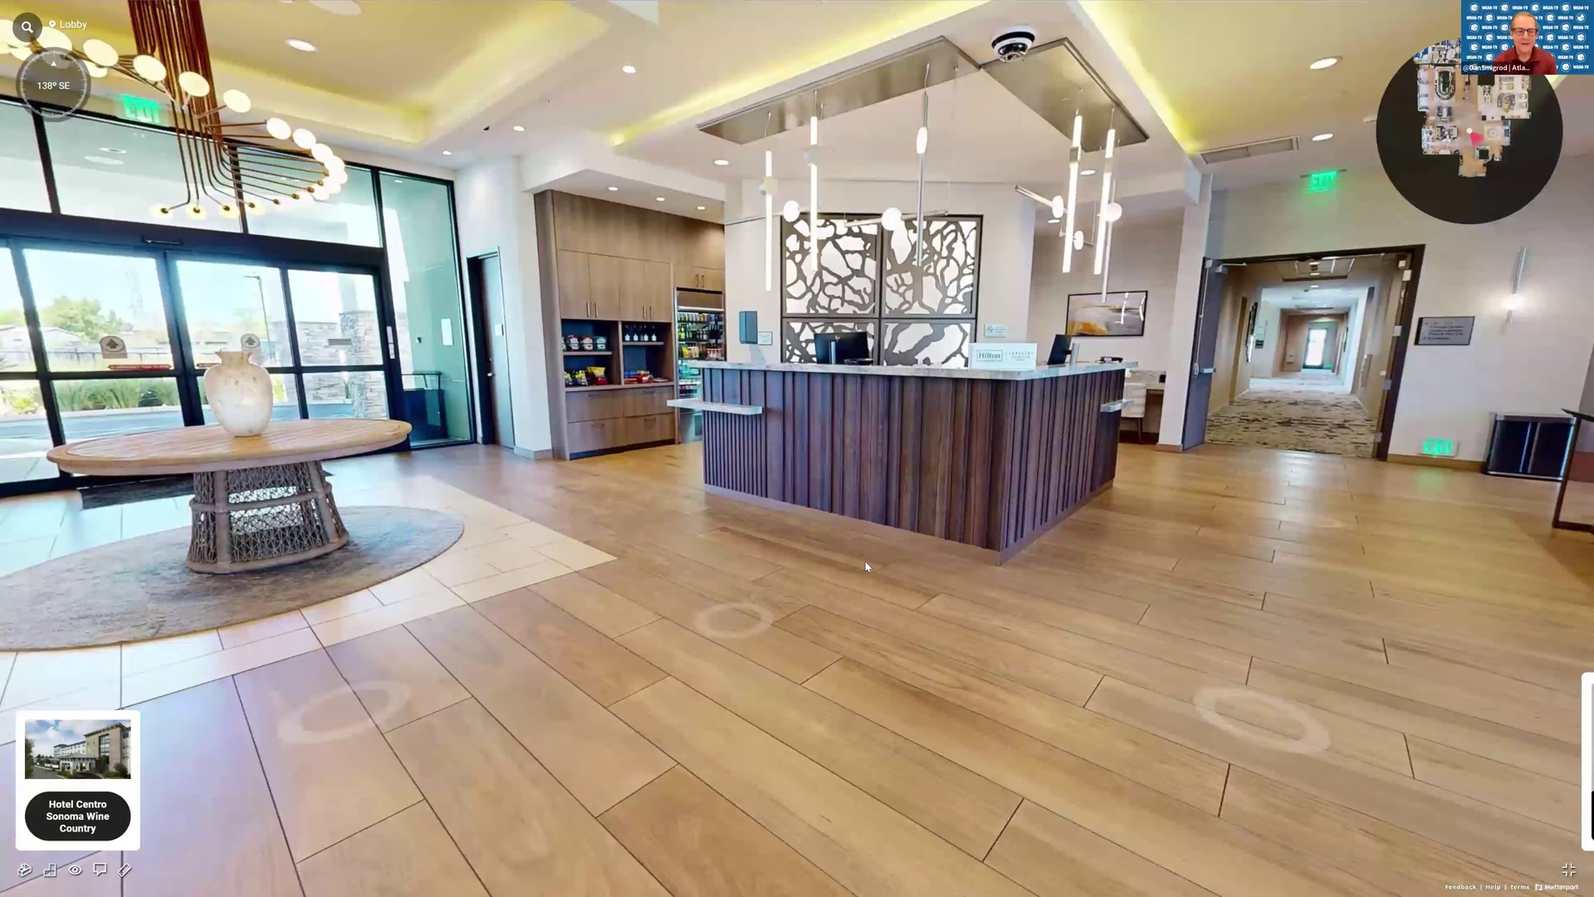
click(990, 537)
drag(990, 537, 782, 482)
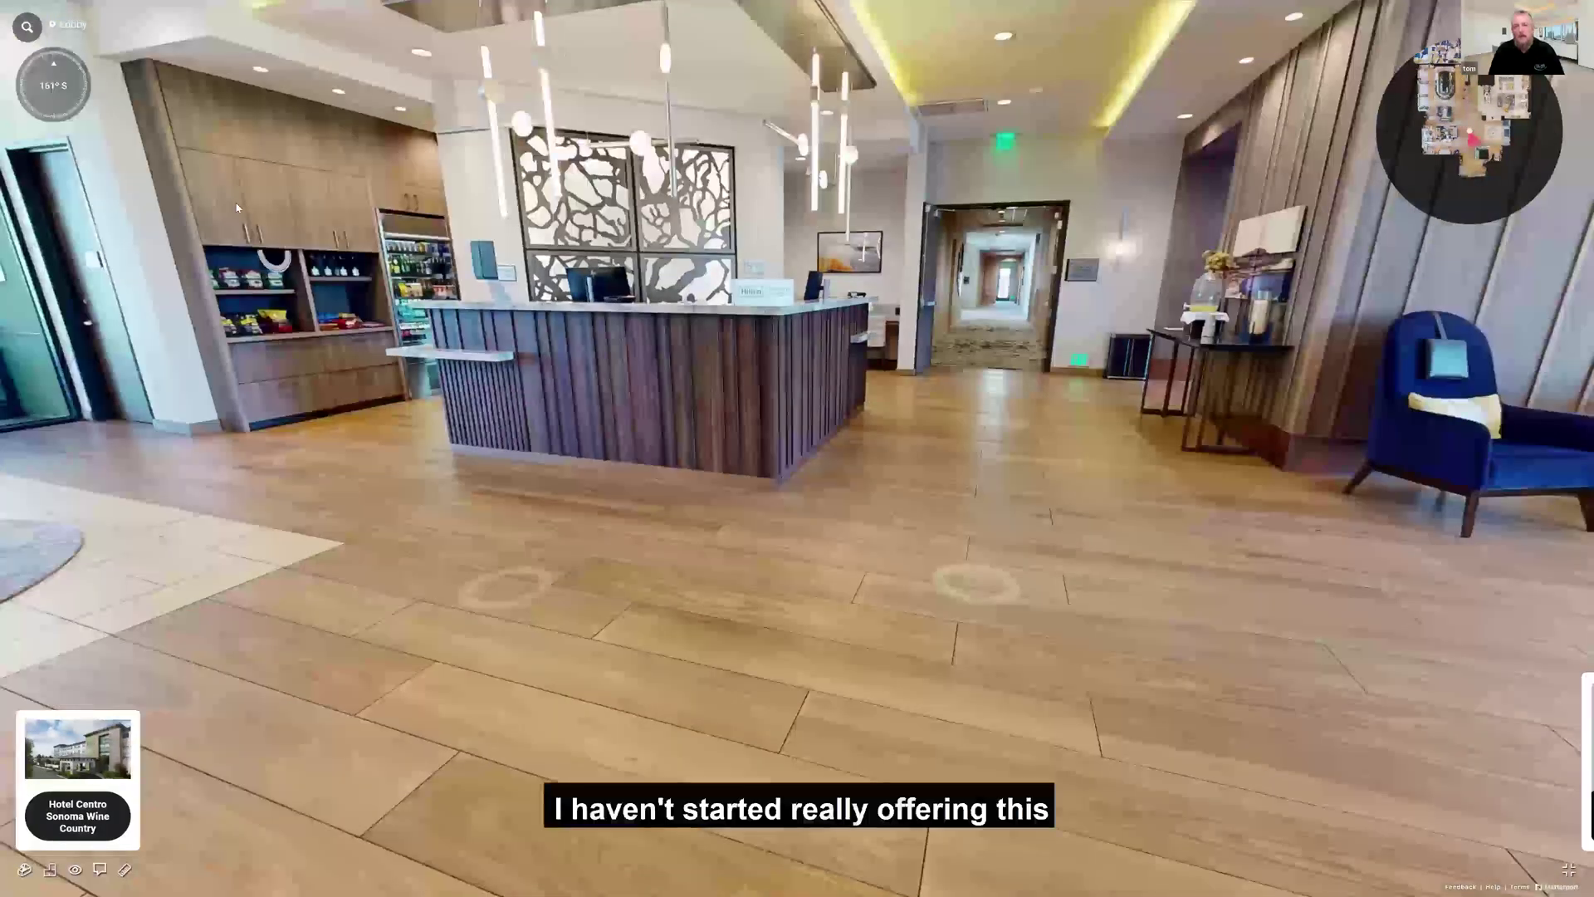
mouse_move(40, 93)
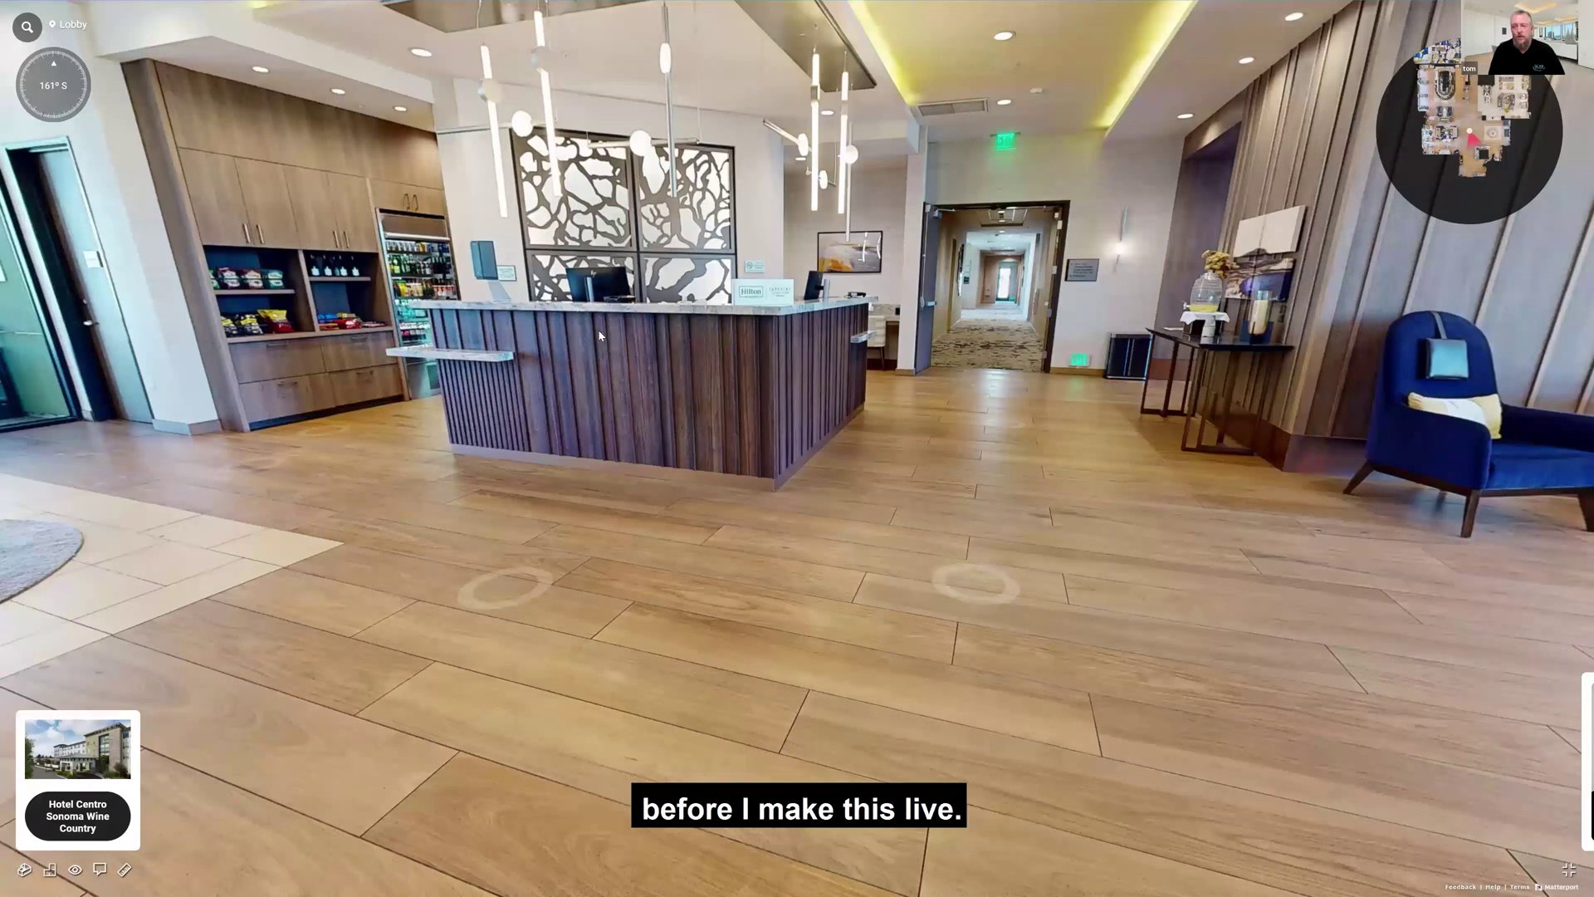
drag(559, 407, 577, 590)
click(590, 615)
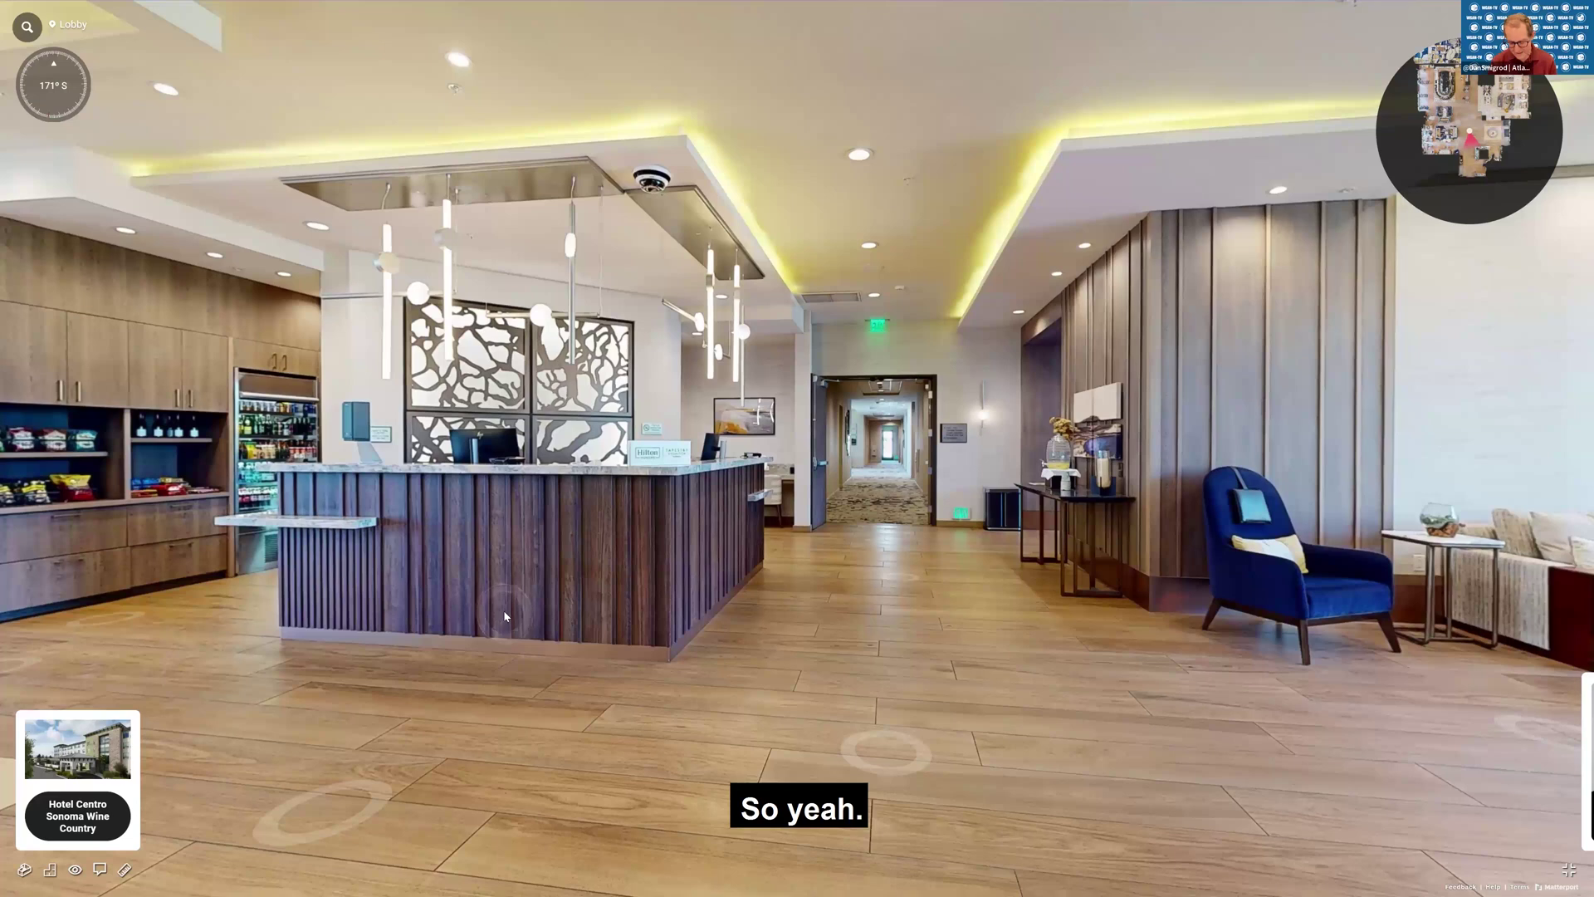
scroll(505, 616, down, 3)
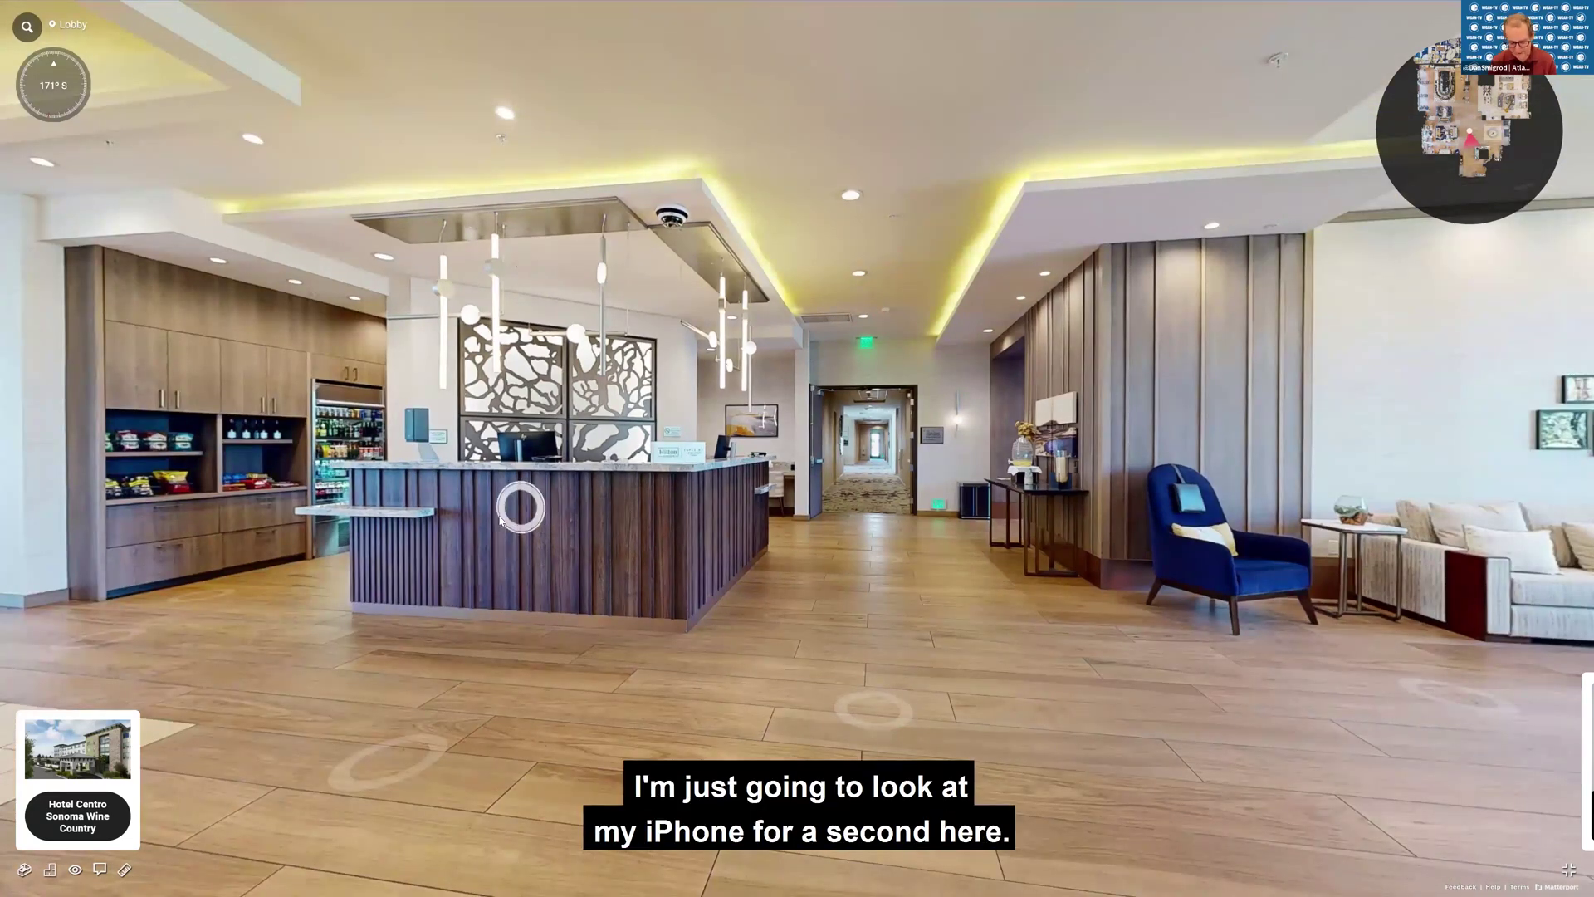
scroll(514, 508, down, 3)
scroll(509, 482, up, 3)
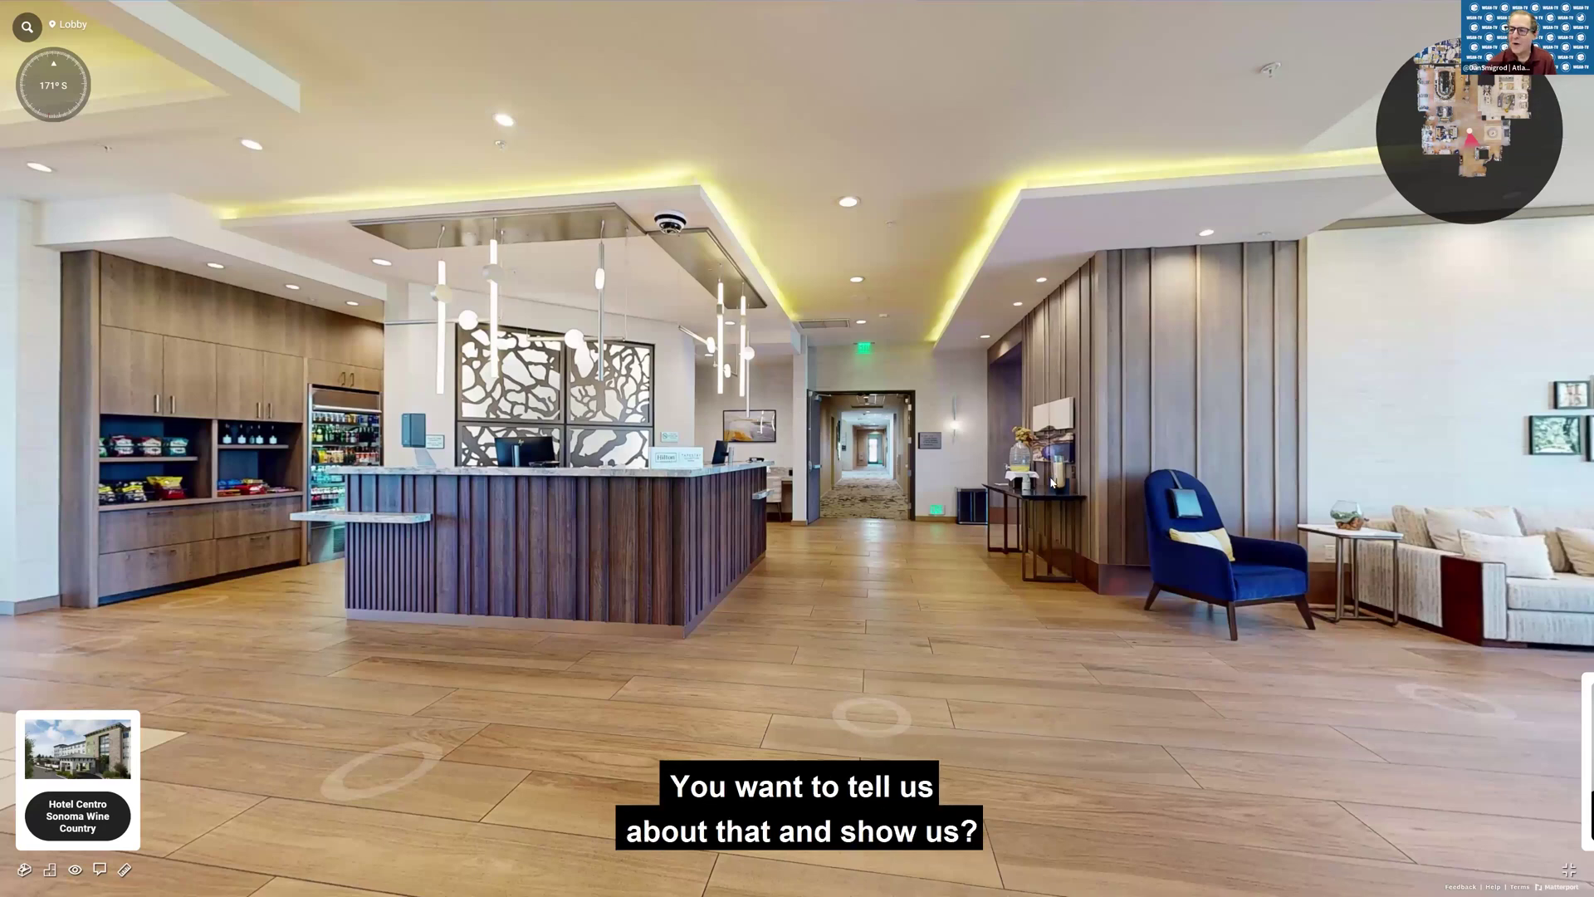
- Move past the front desk to a spot behind the lounge sofa and console table
drag(497, 622, 473, 681)
drag(638, 549, 679, 546)
click(679, 546)
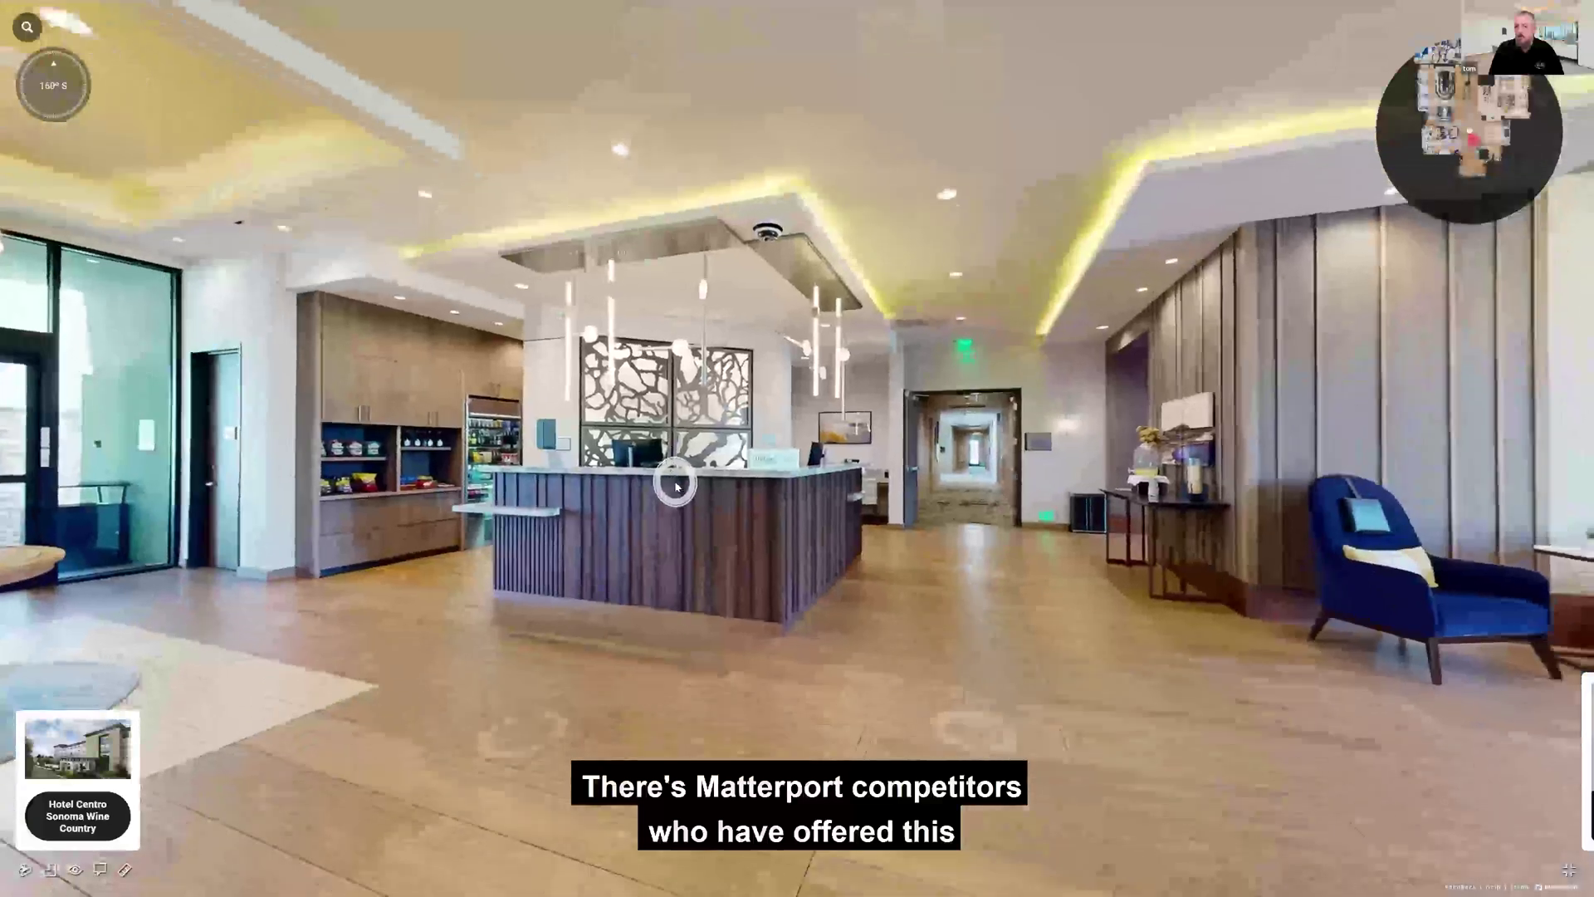
click(1100, 585)
drag(1100, 585, 775, 572)
click(775, 572)
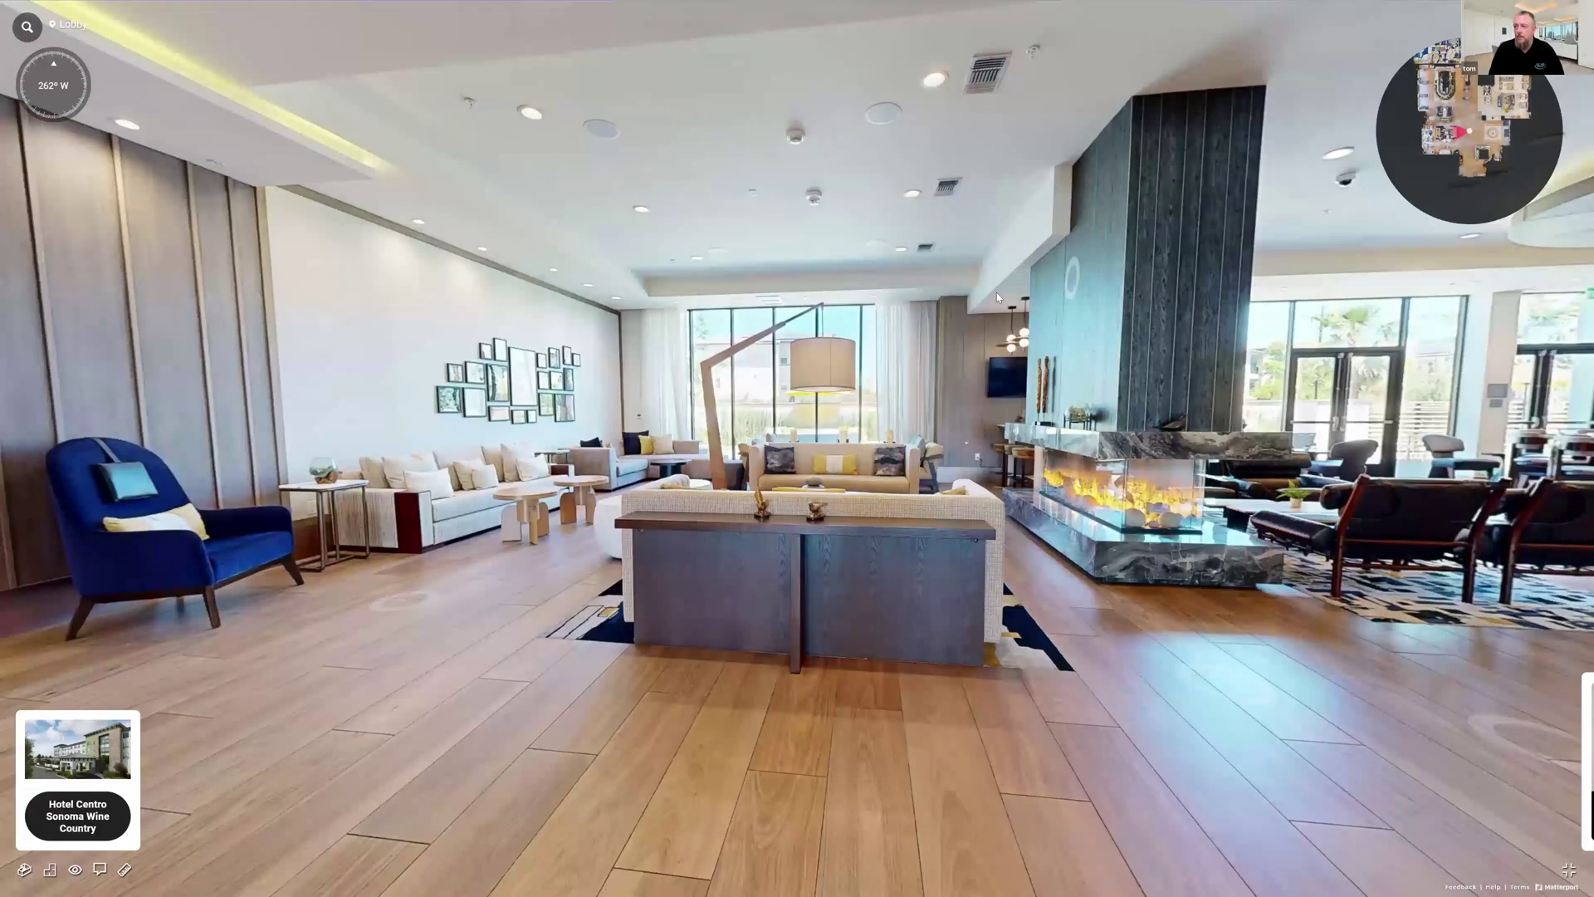
- Walk past the bar into the corridor and face the doorway to the room with tables
drag(527, 297, 174, 303)
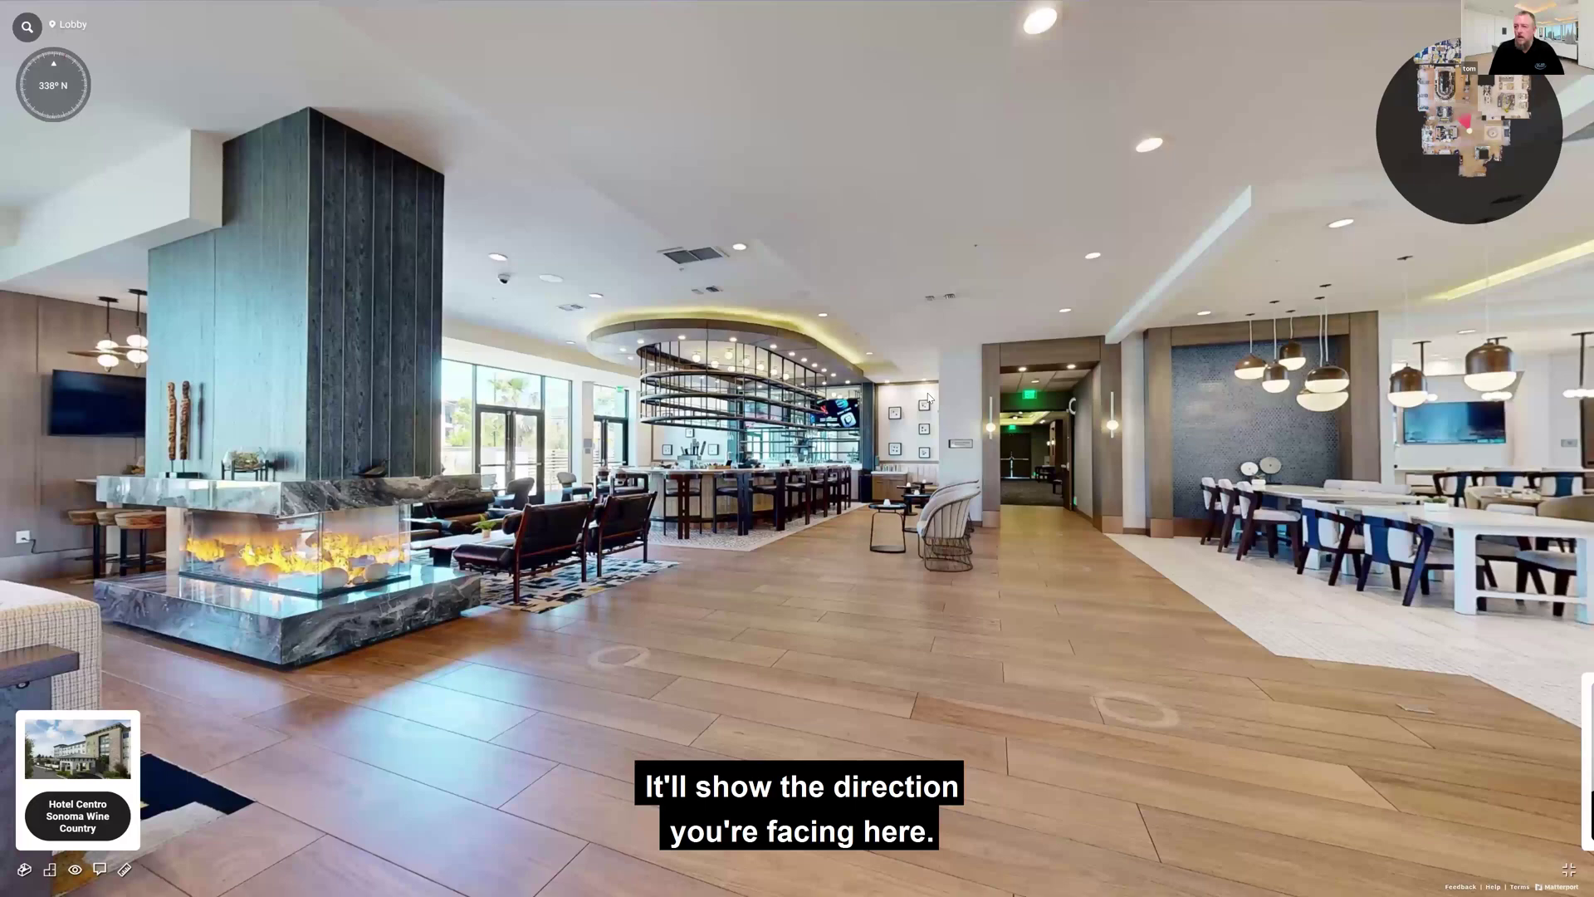
click(921, 545)
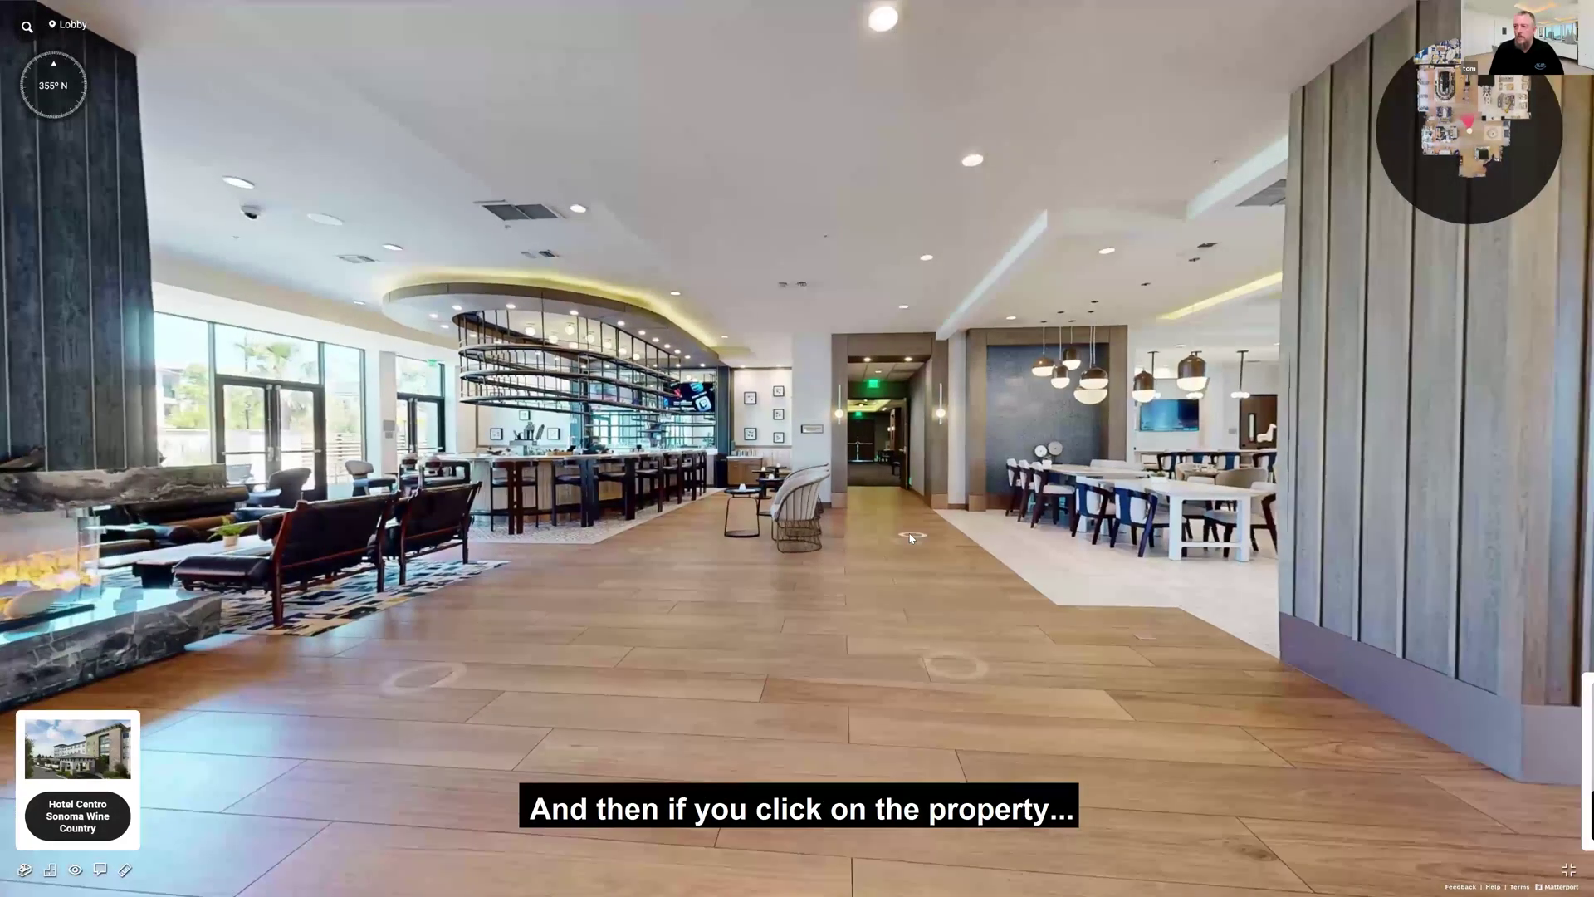
click(870, 535)
click(861, 549)
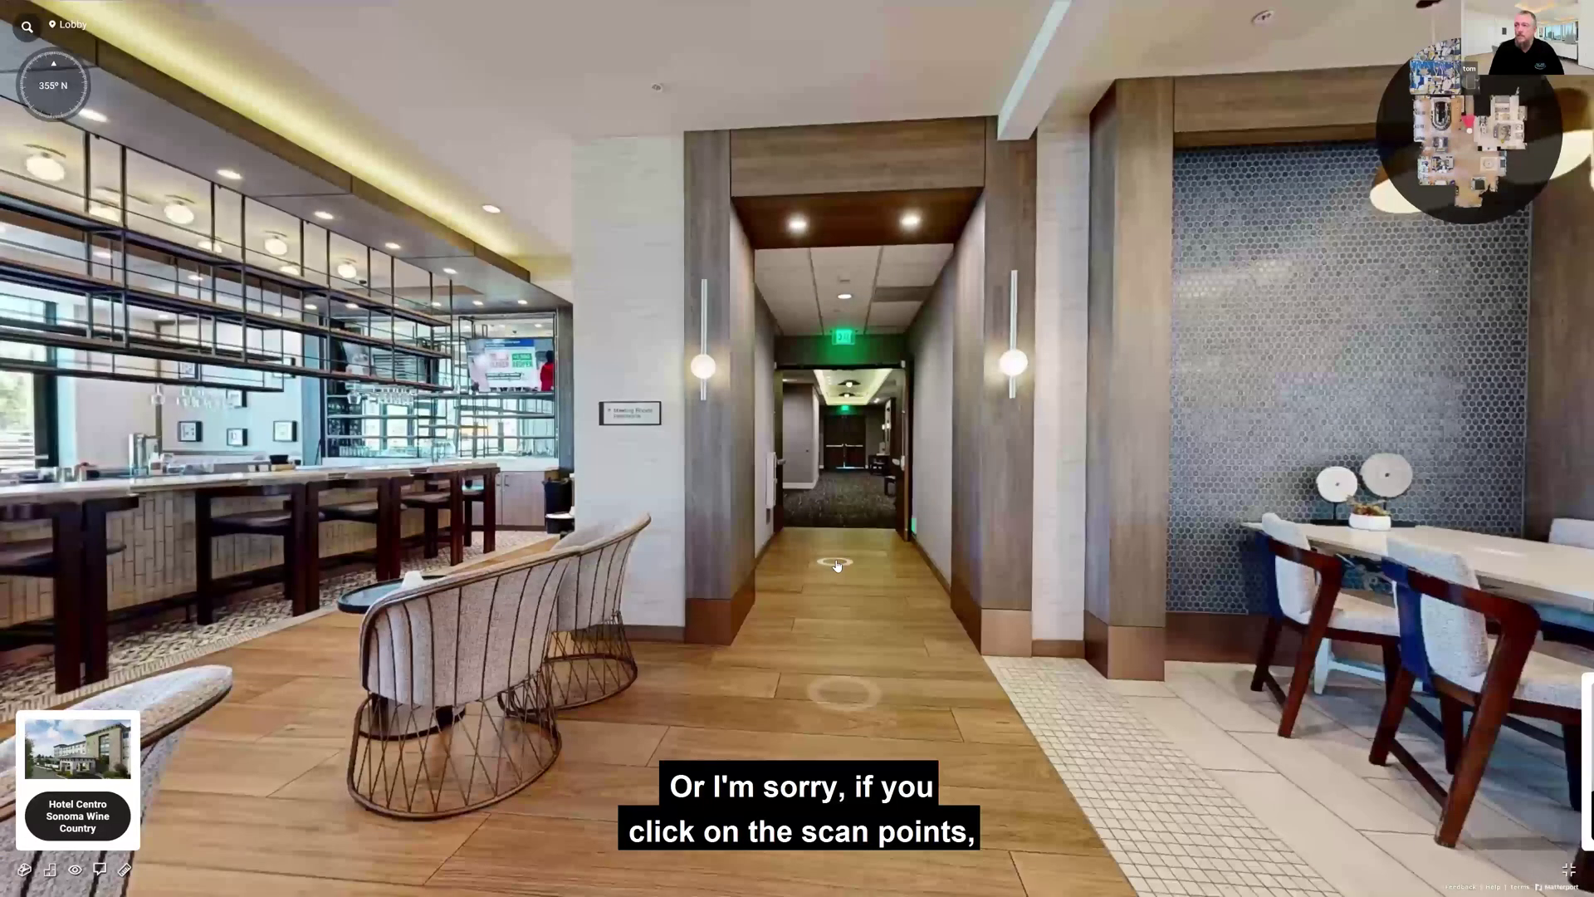
click(838, 568)
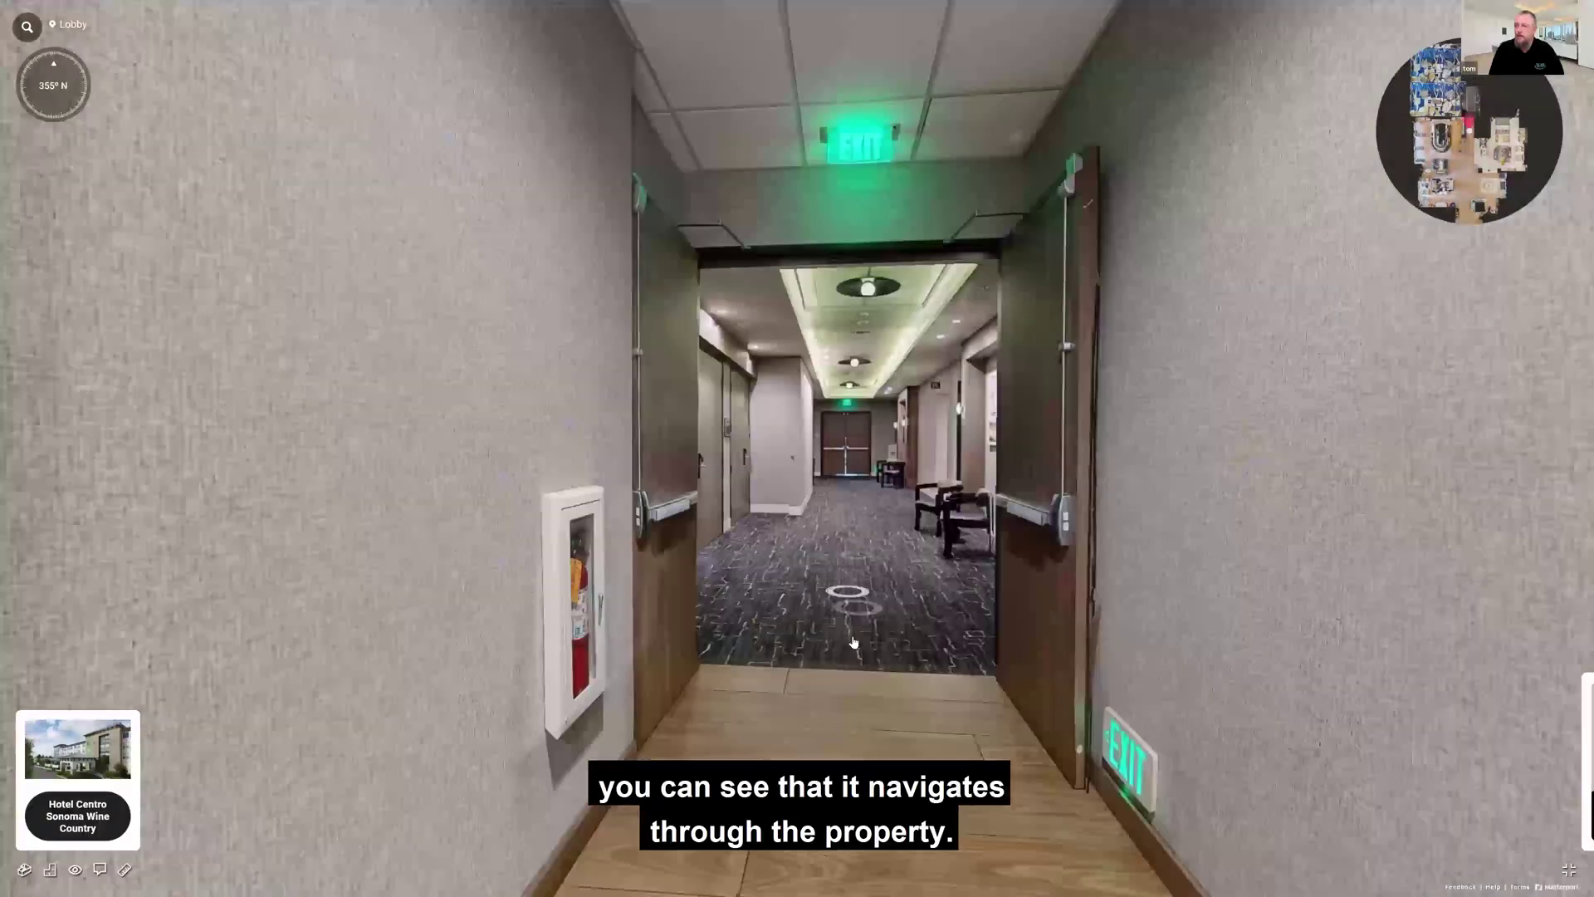
click(852, 639)
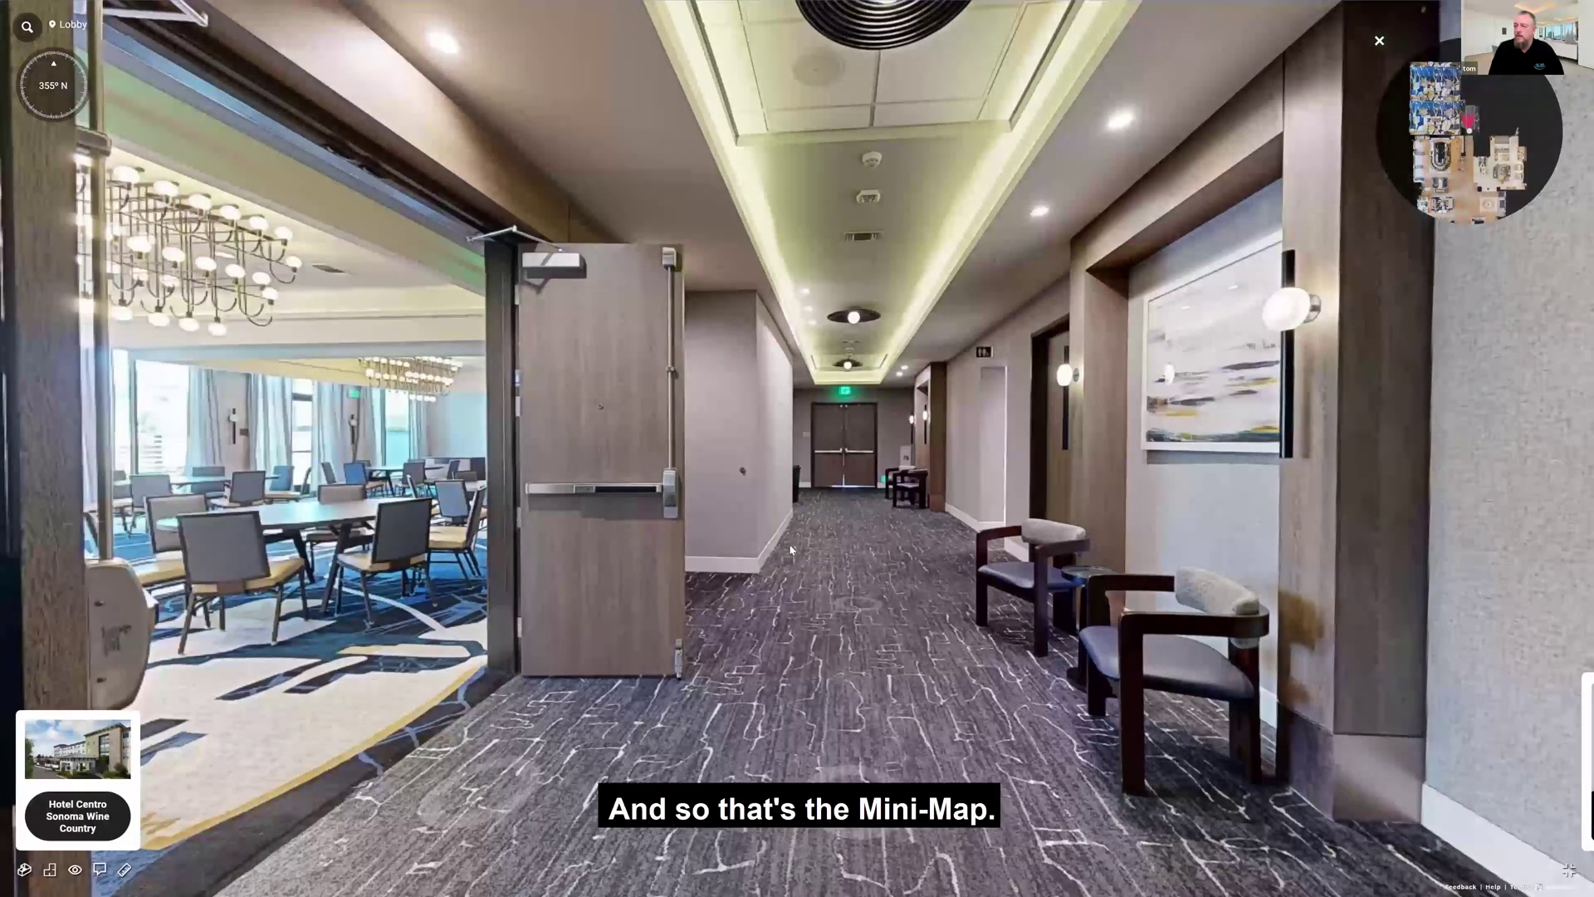
drag(791, 550, 1317, 500)
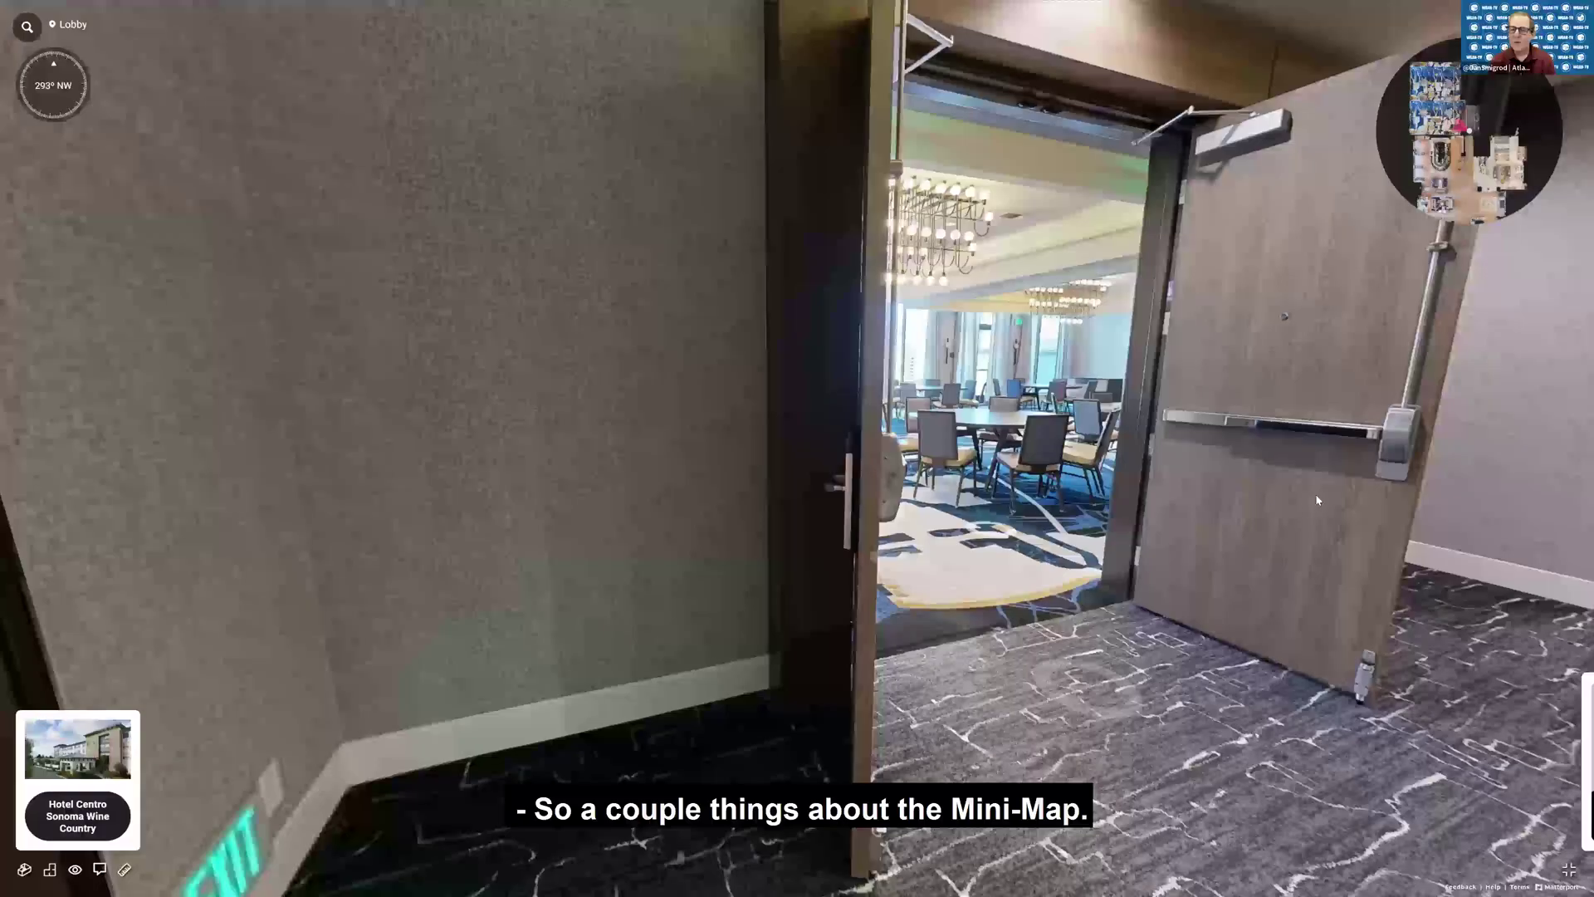
- Turn around in the corridor and walk back through the doorway into the lobby lounge
drag(1082, 496, 1328, 502)
drag(615, 494, 1362, 593)
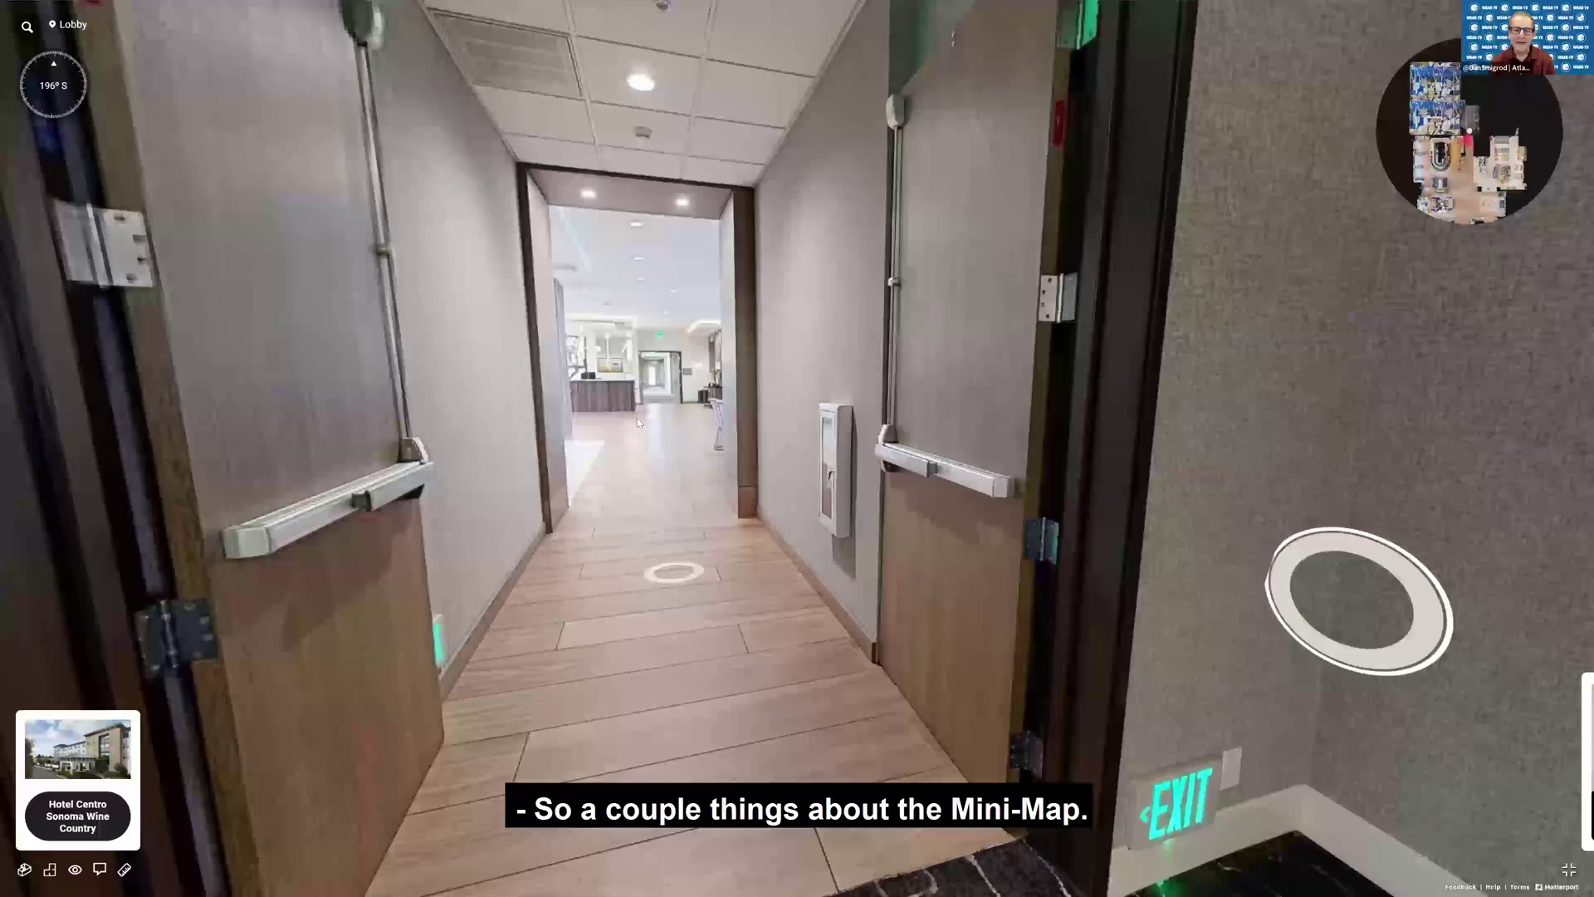
drag(636, 417, 676, 395)
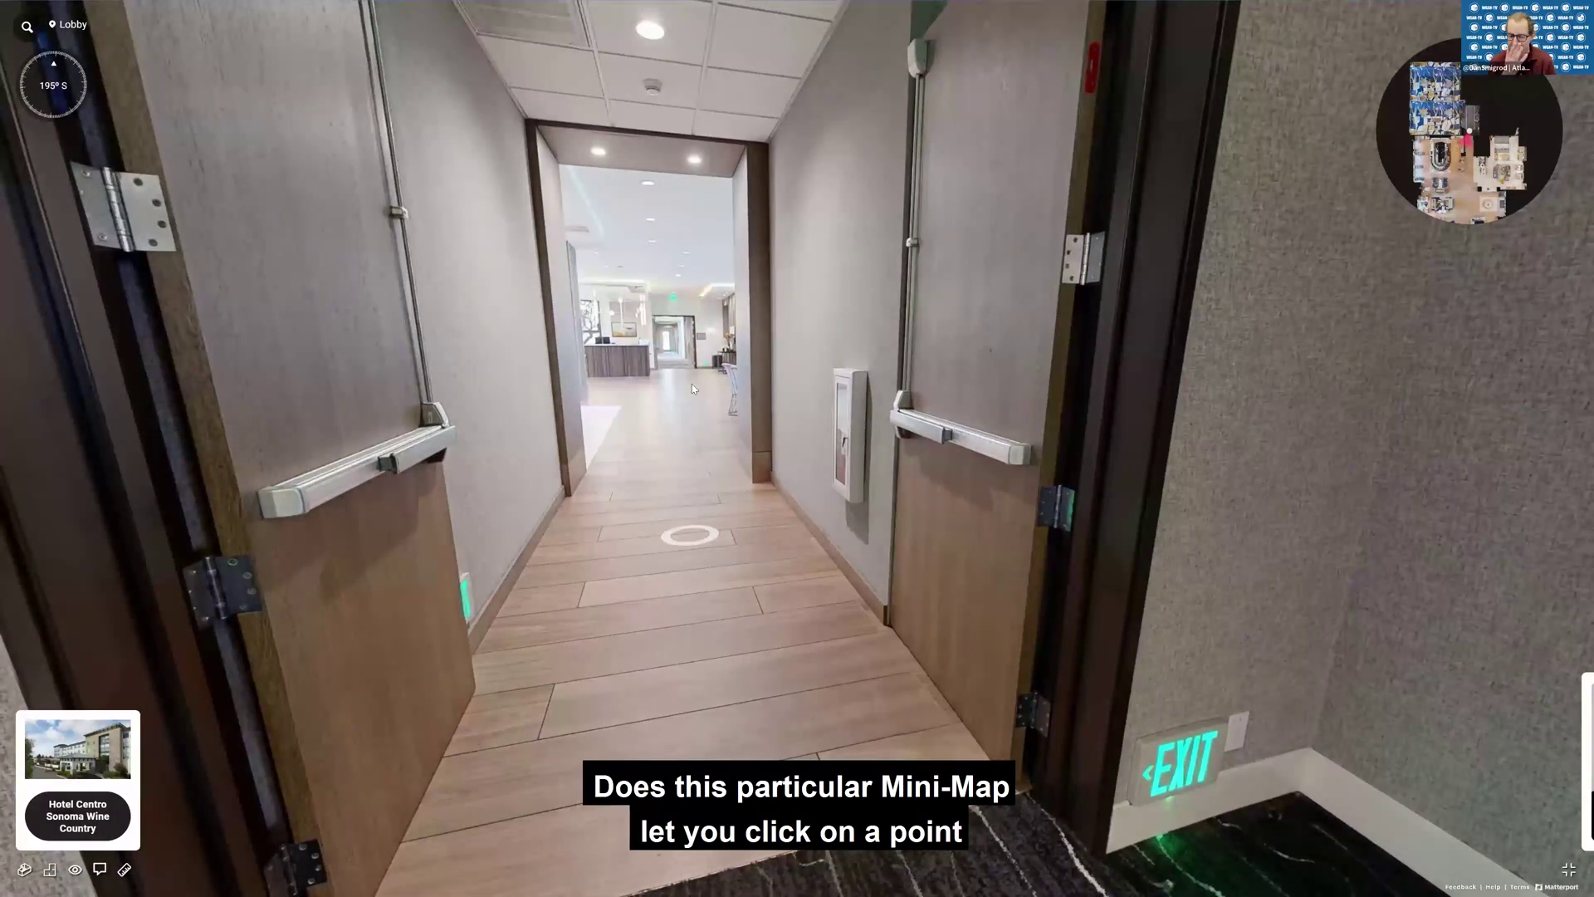
click(696, 390)
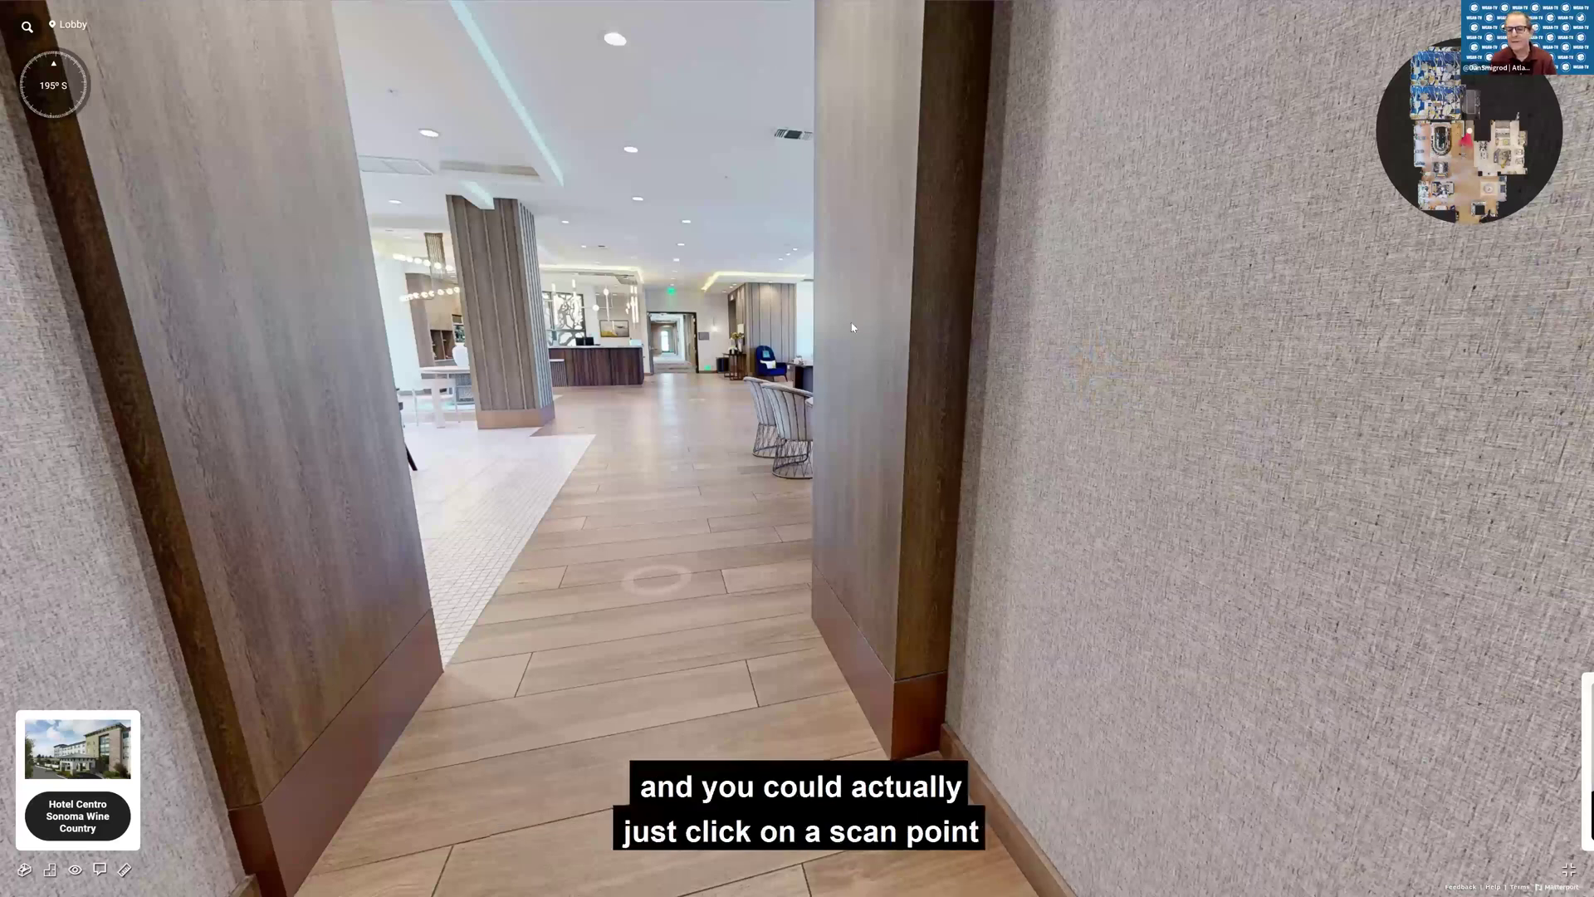
click(662, 474)
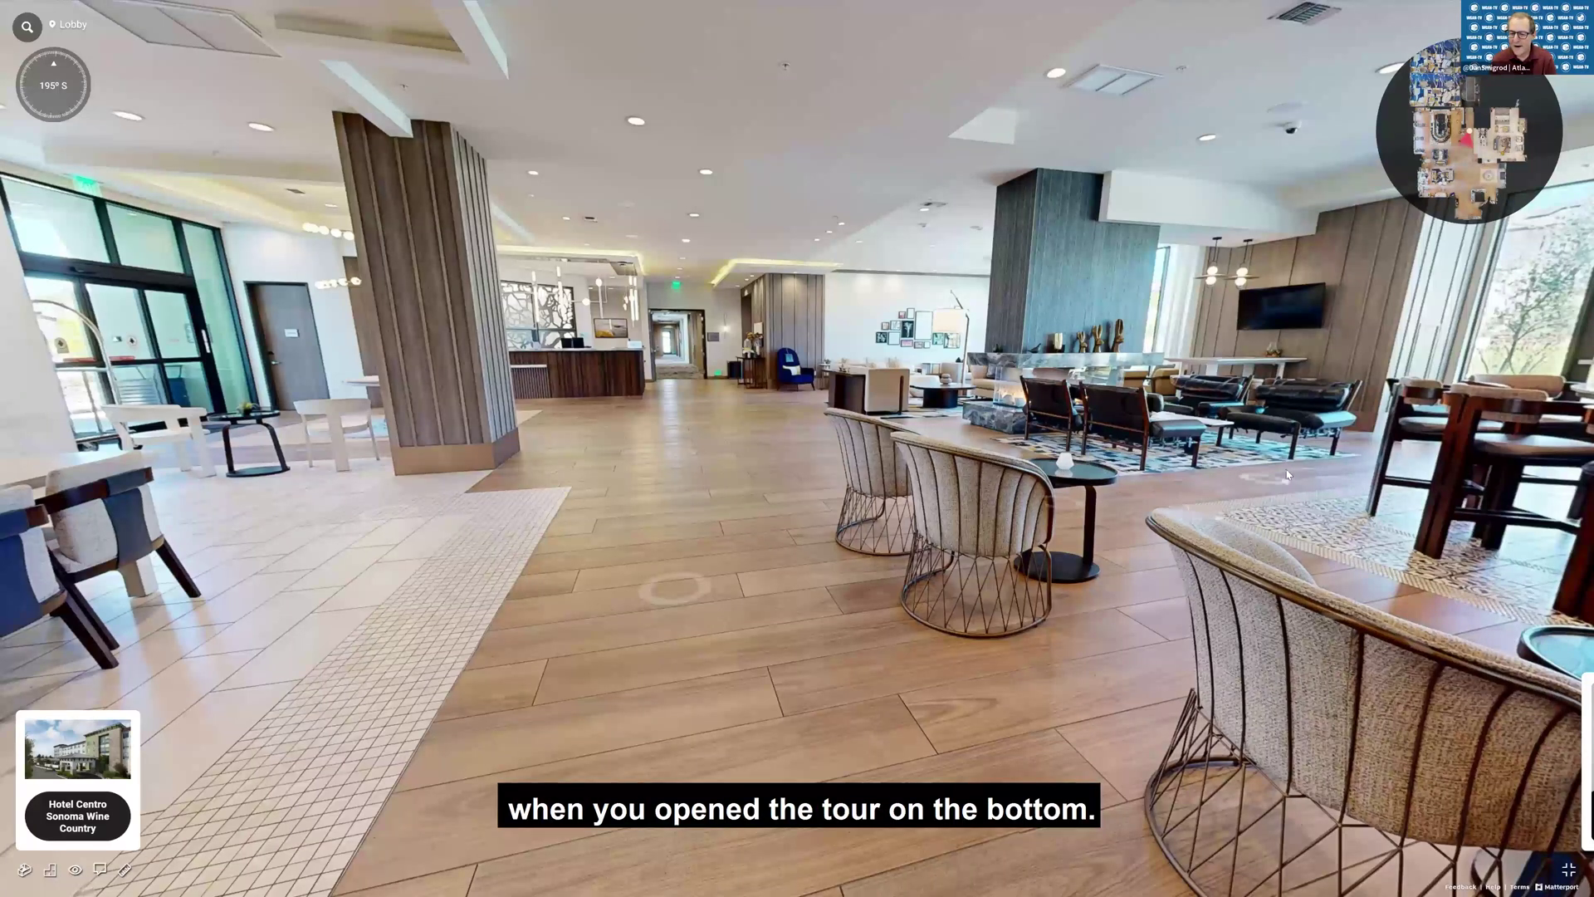
- Turn toward the bar seating and expand the contact card with its LinkedIn, Facebook and Instagram links
drag(1179, 418, 942, 365)
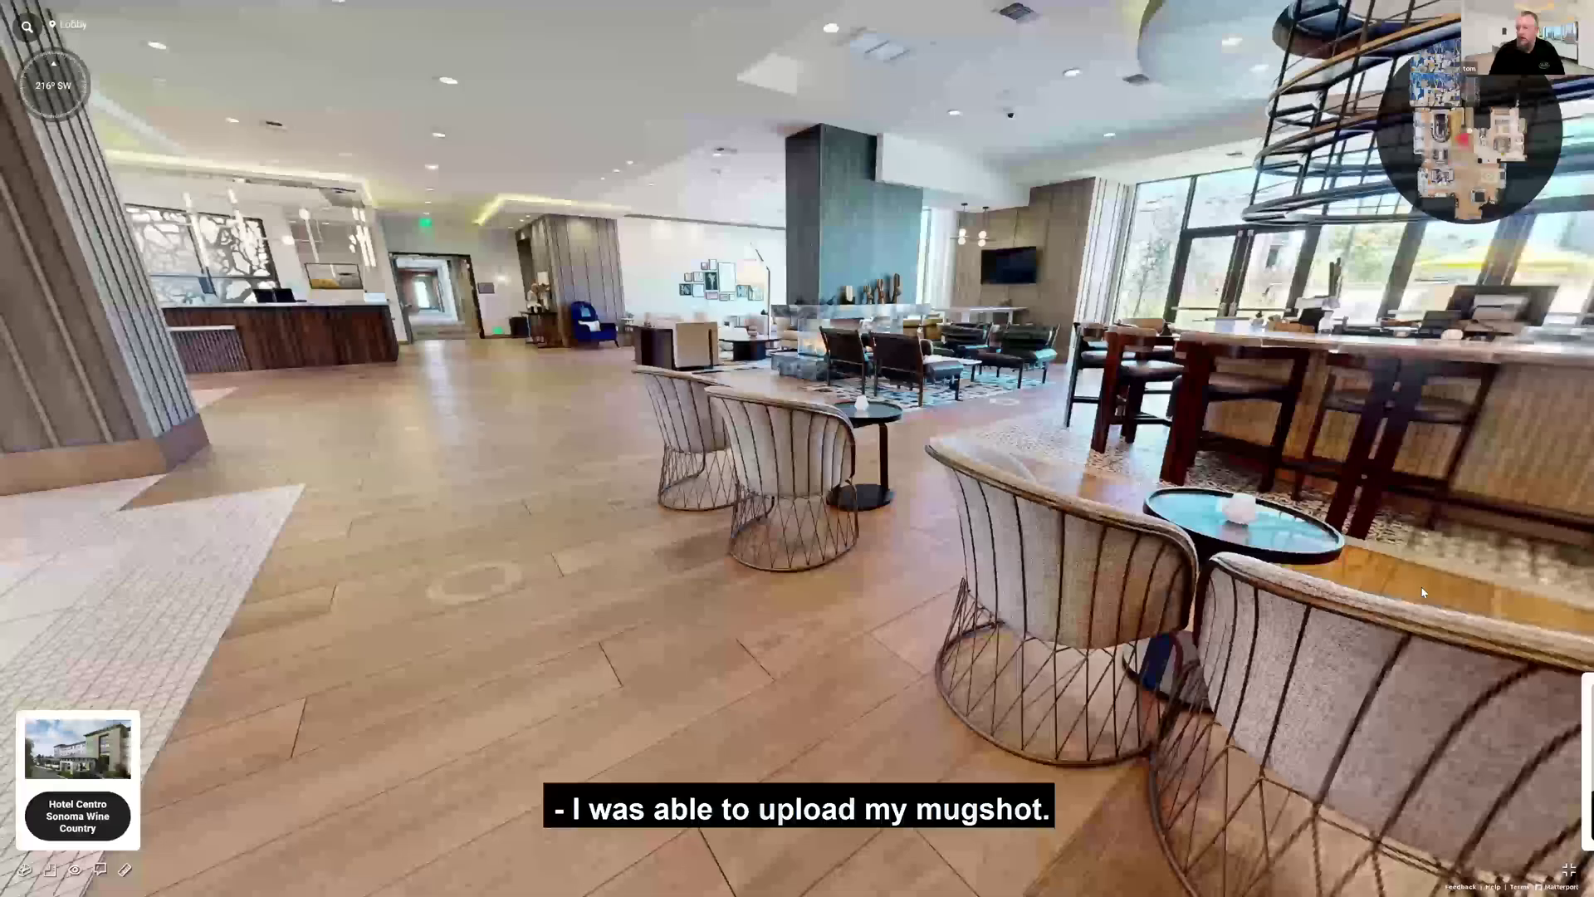
click(1587, 760)
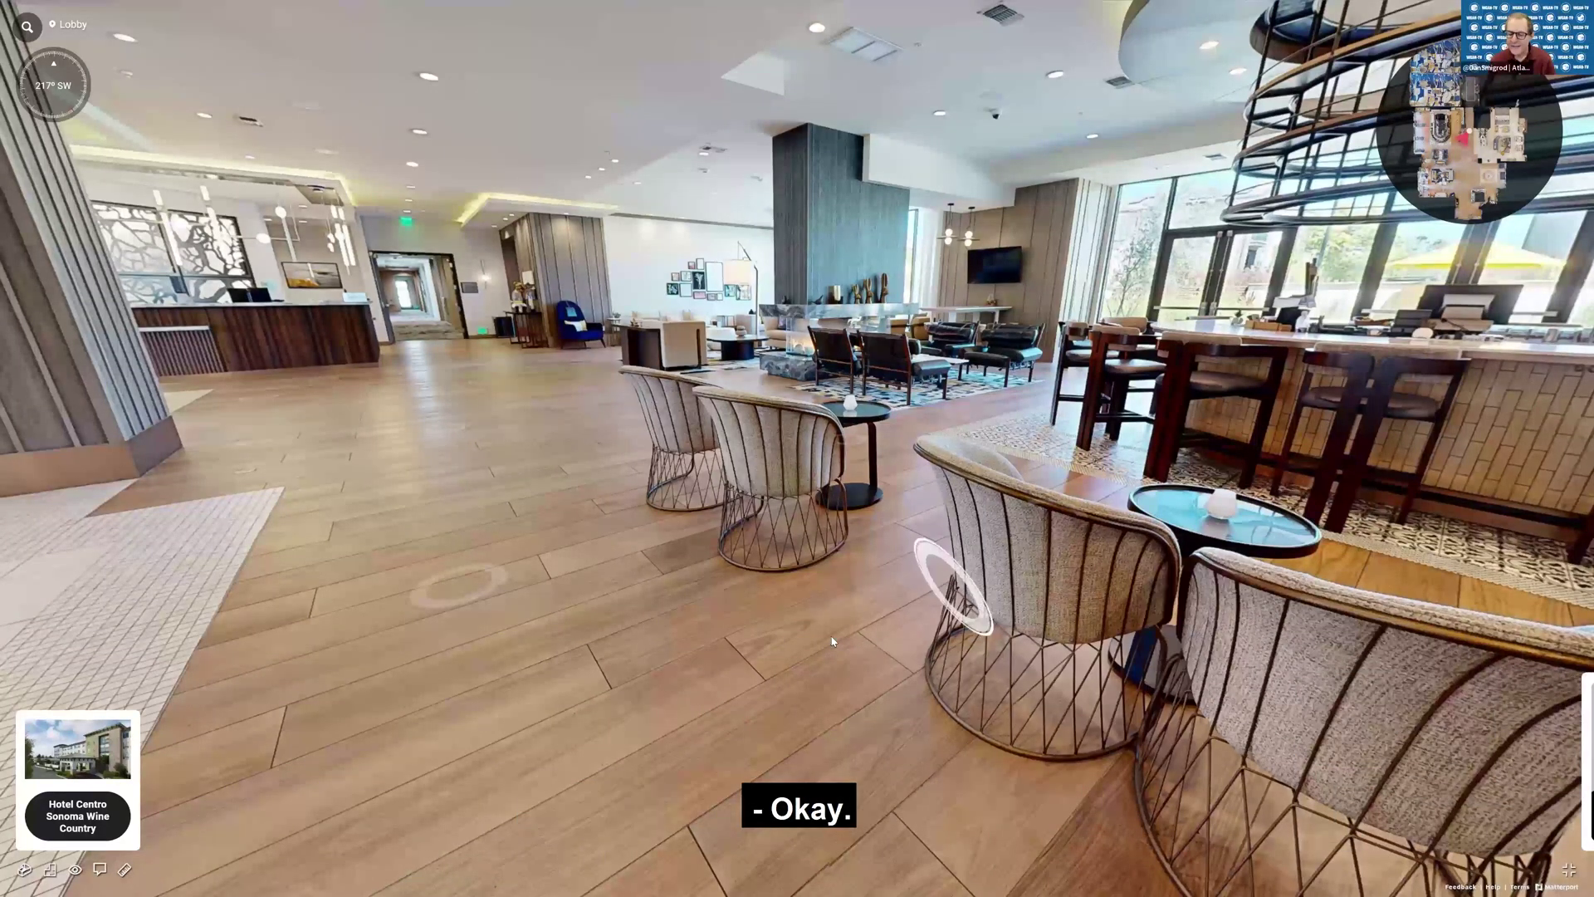
click(1582, 747)
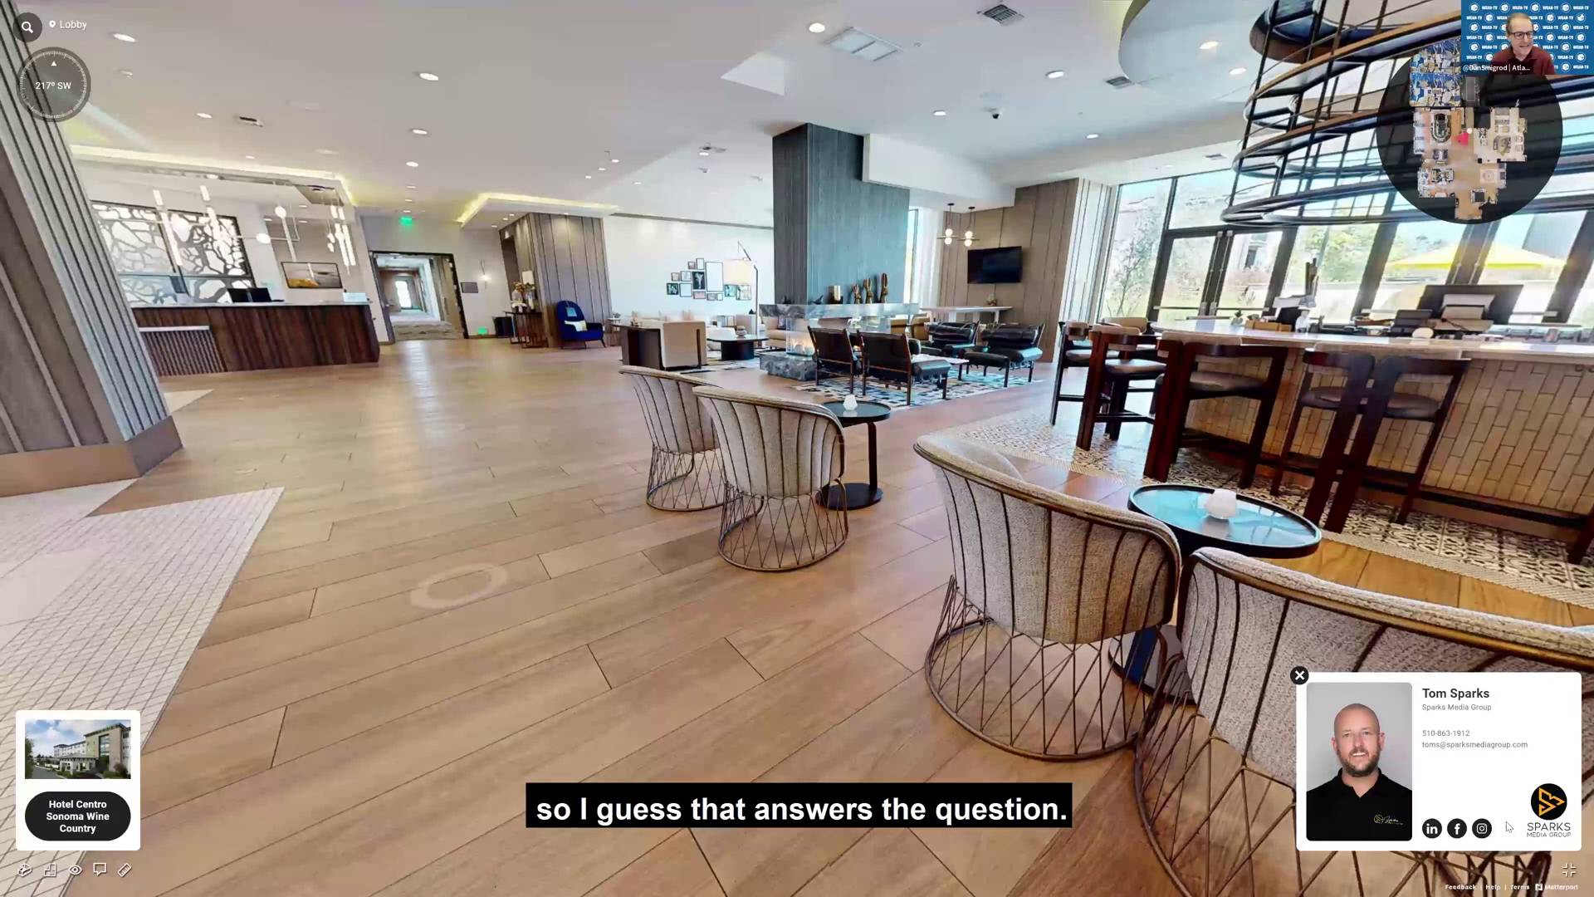
- Collapse the contact card, leaving the hotel photo tile that links to its website
click(1300, 675)
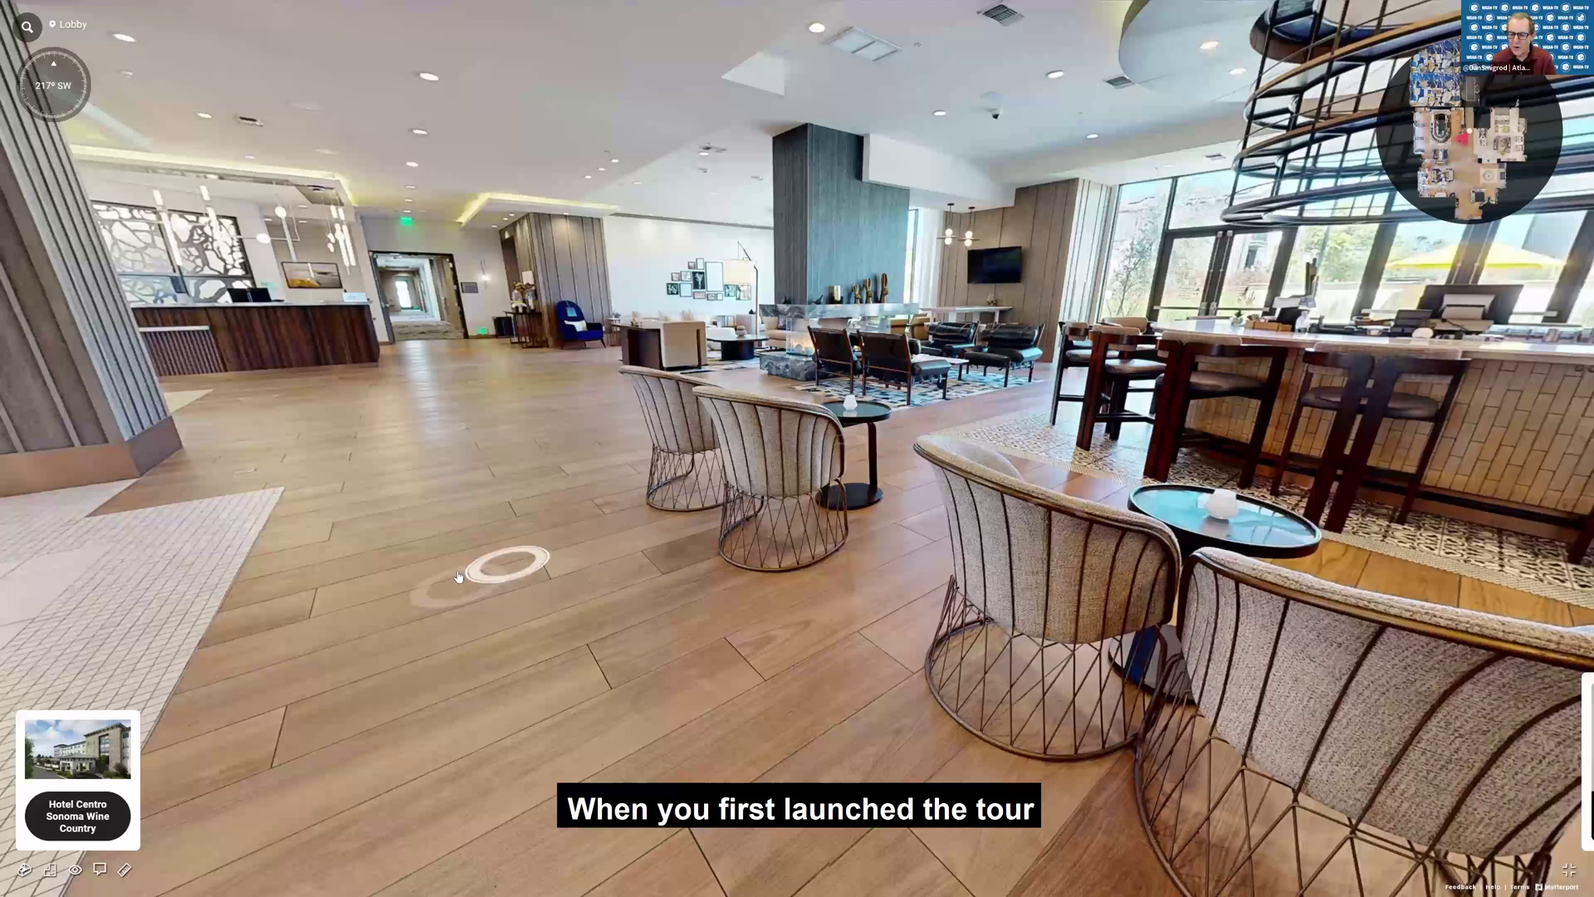
mouse_move(1508, 739)
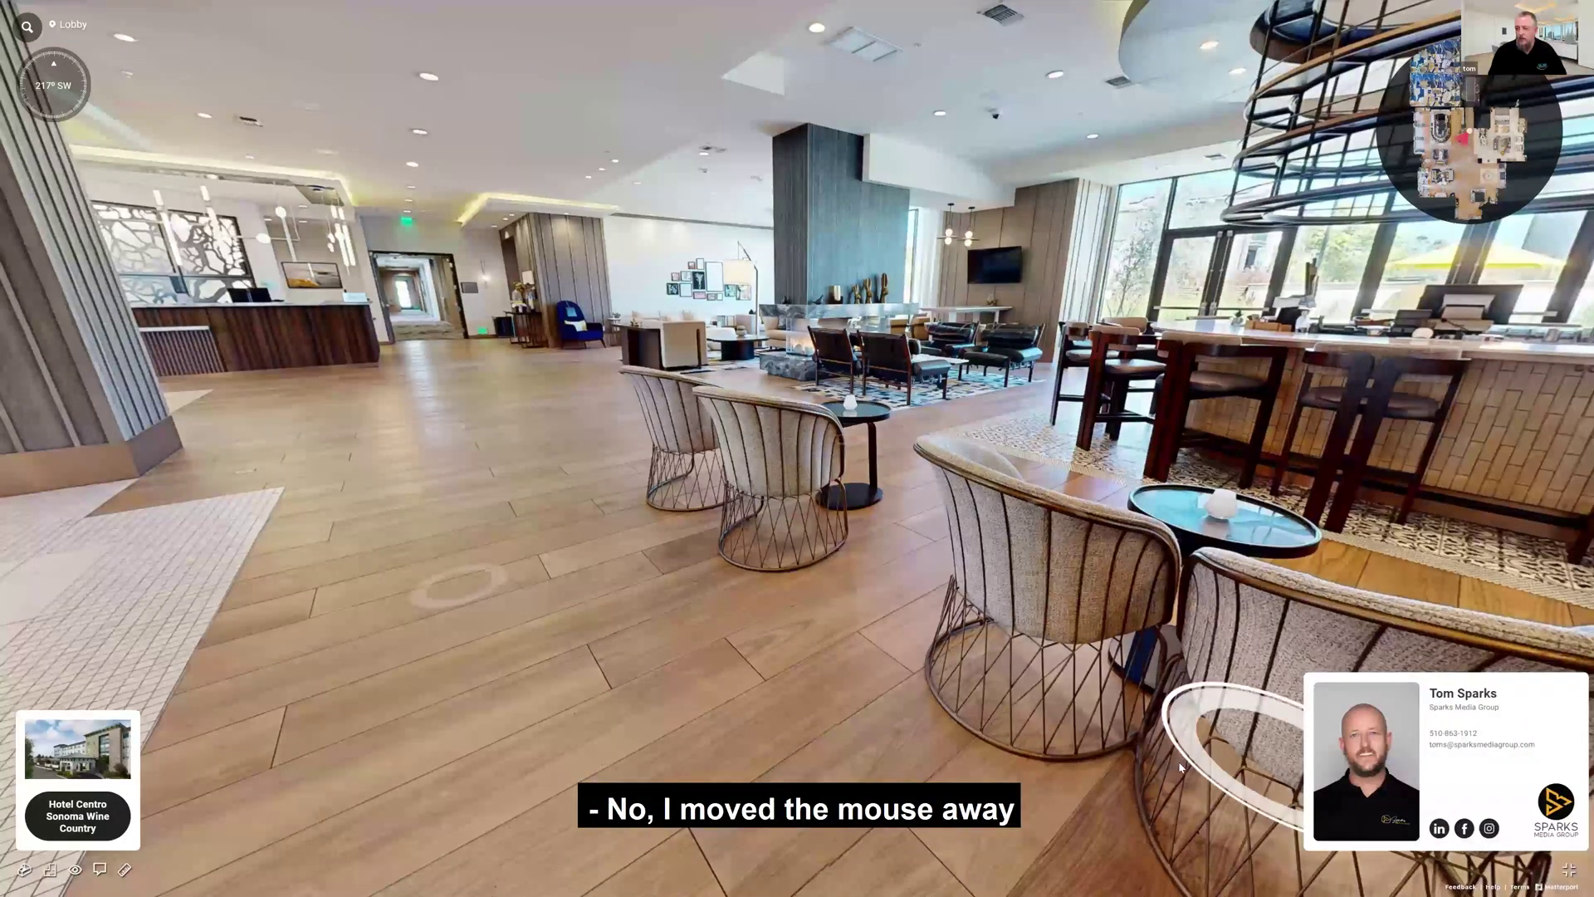
mouse_move(1570, 760)
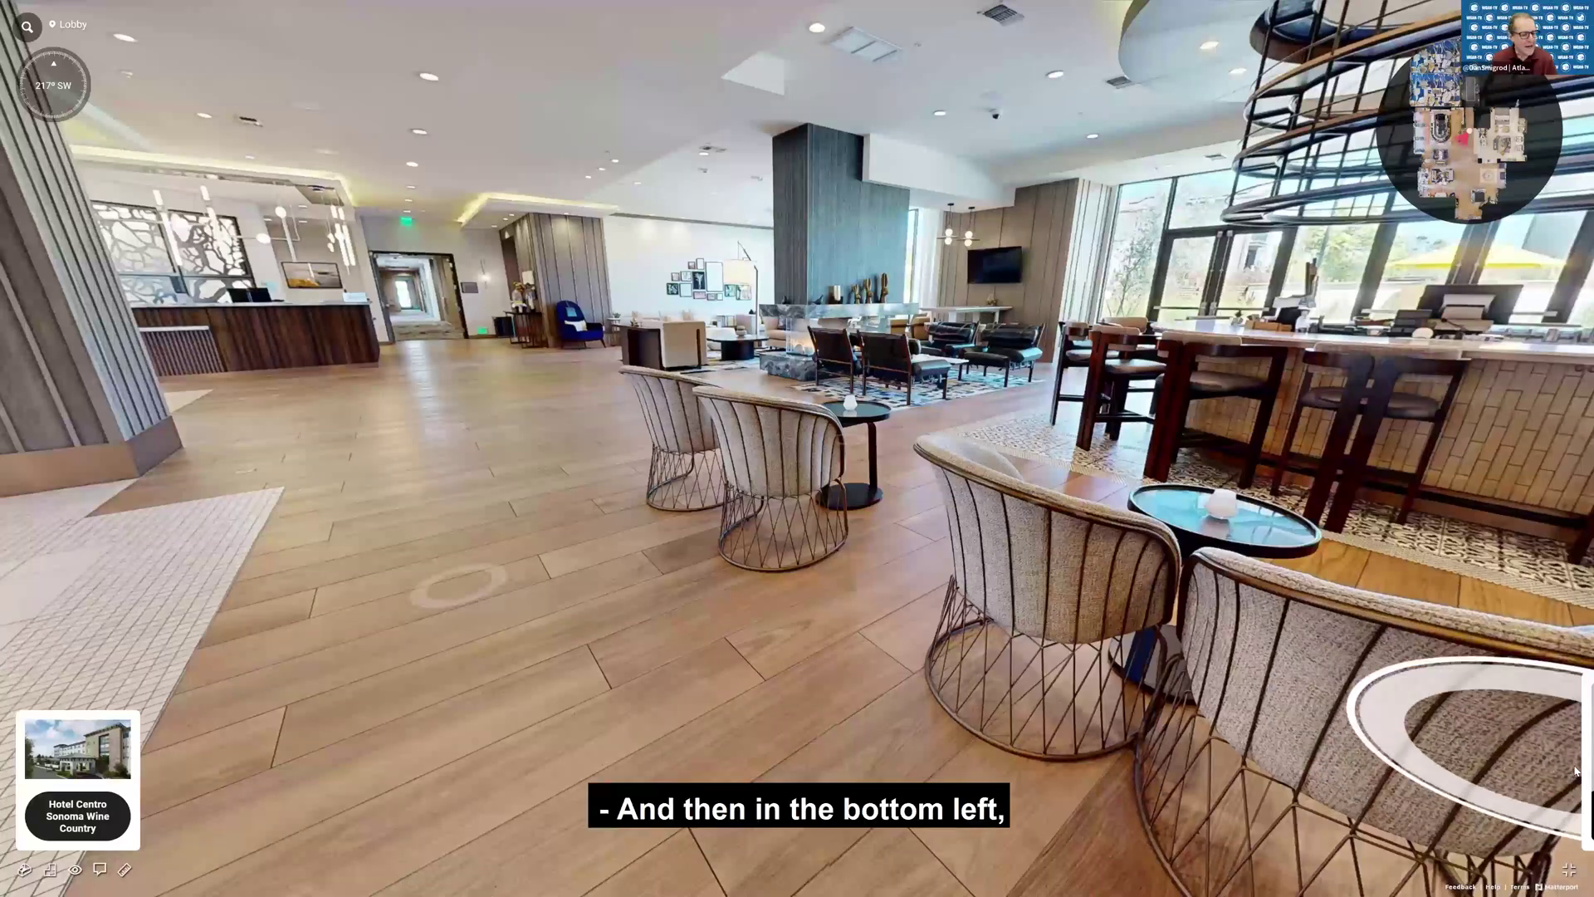
- Walk between the dining tables and lounge chairs, looking south toward reception
drag(495, 737, 1411, 681)
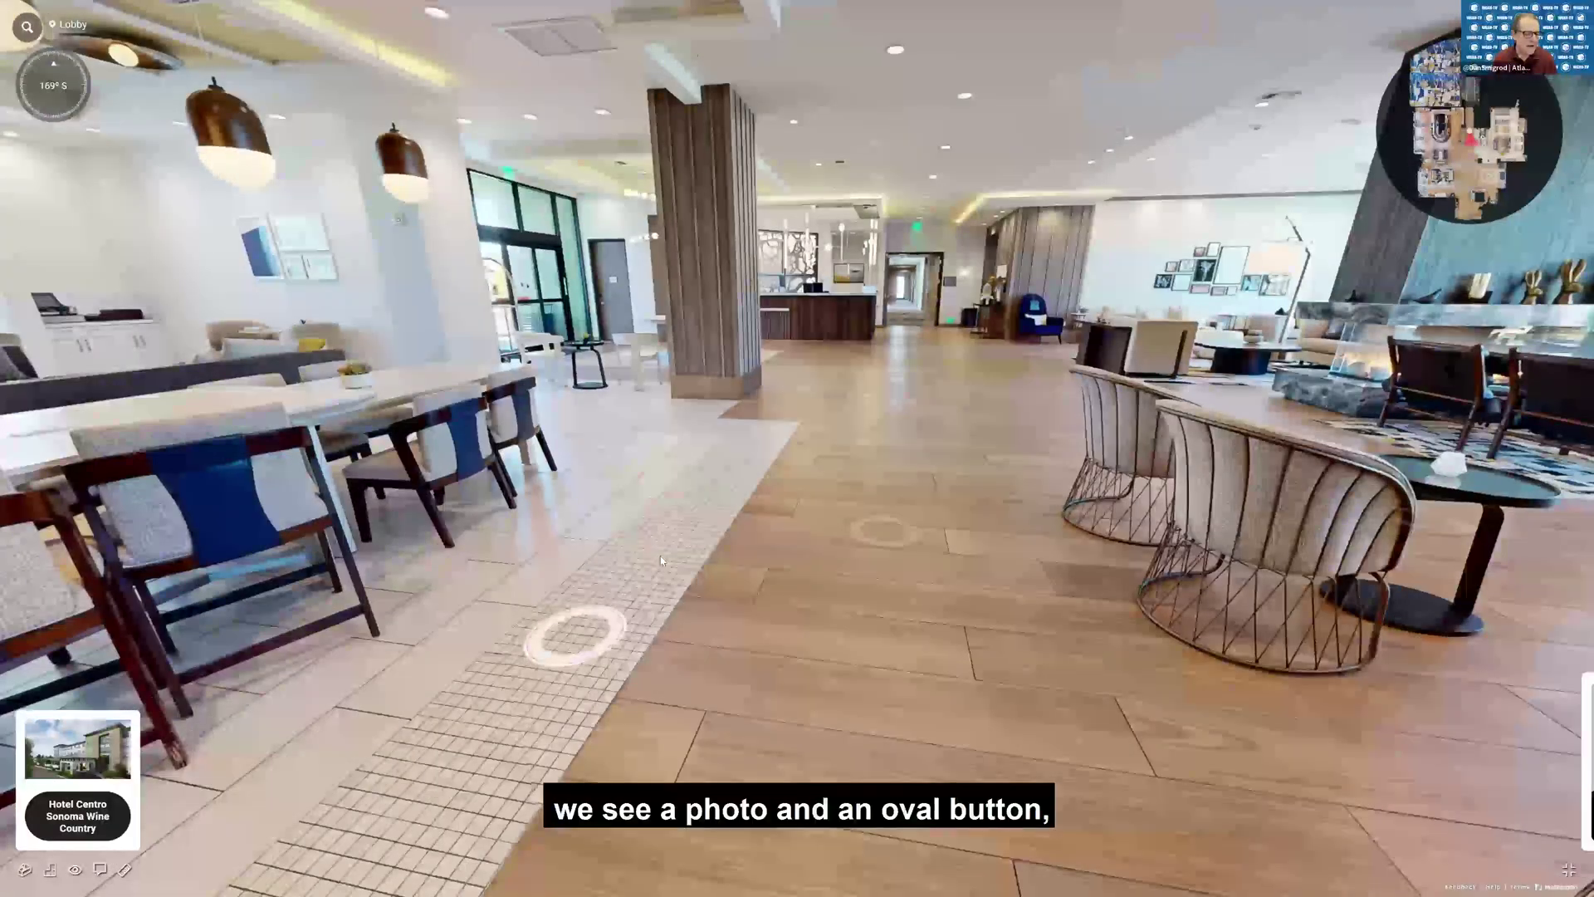
click(660, 555)
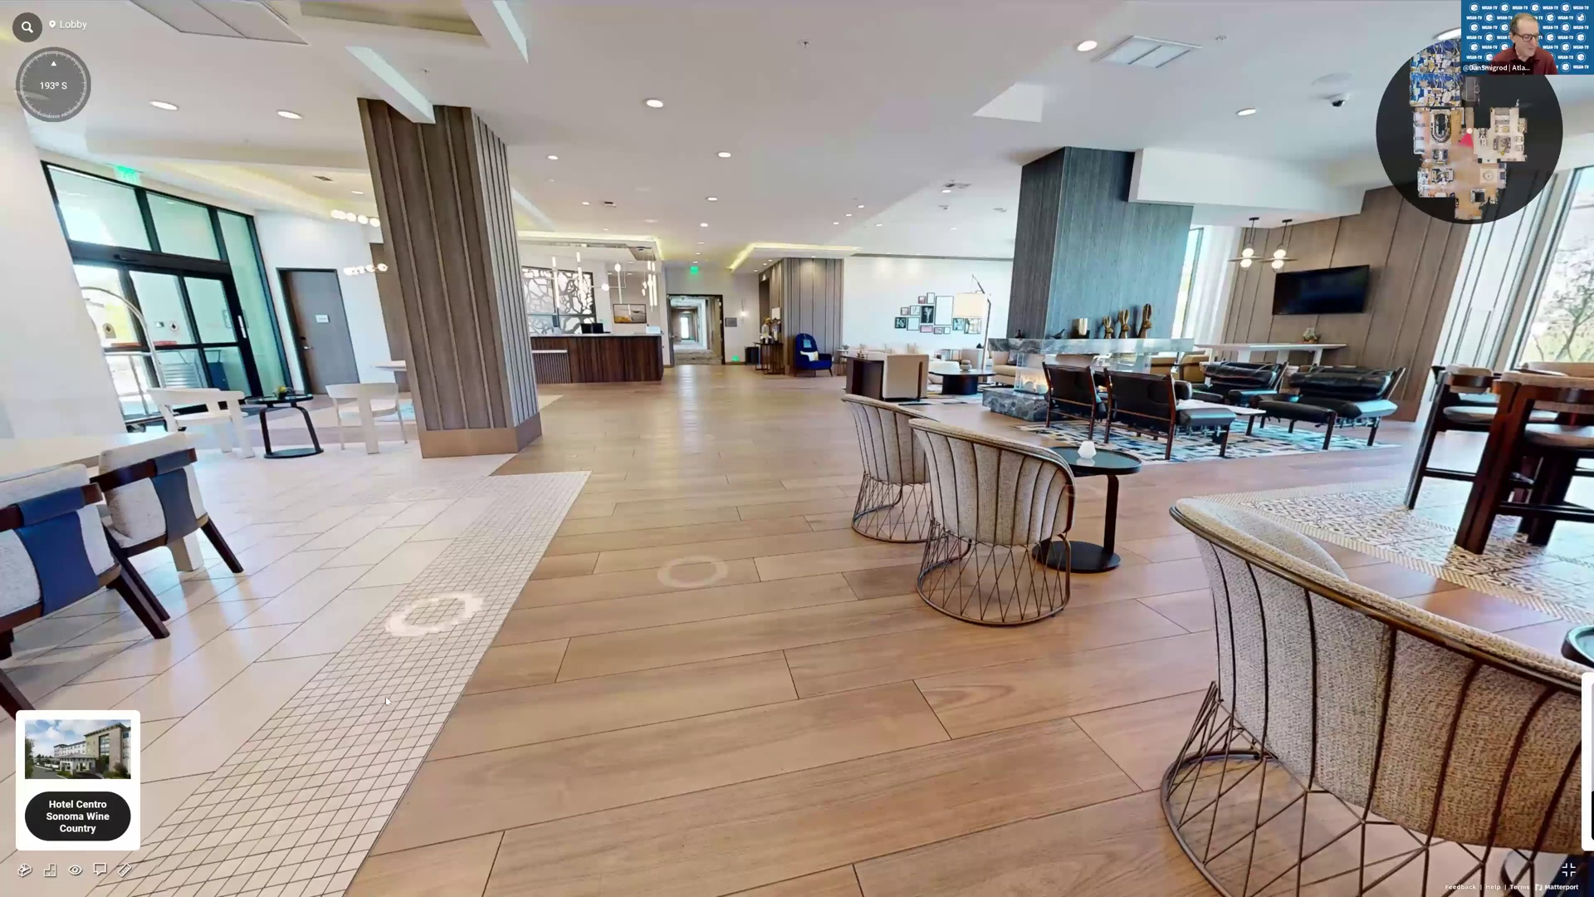
drag(324, 660, 332, 706)
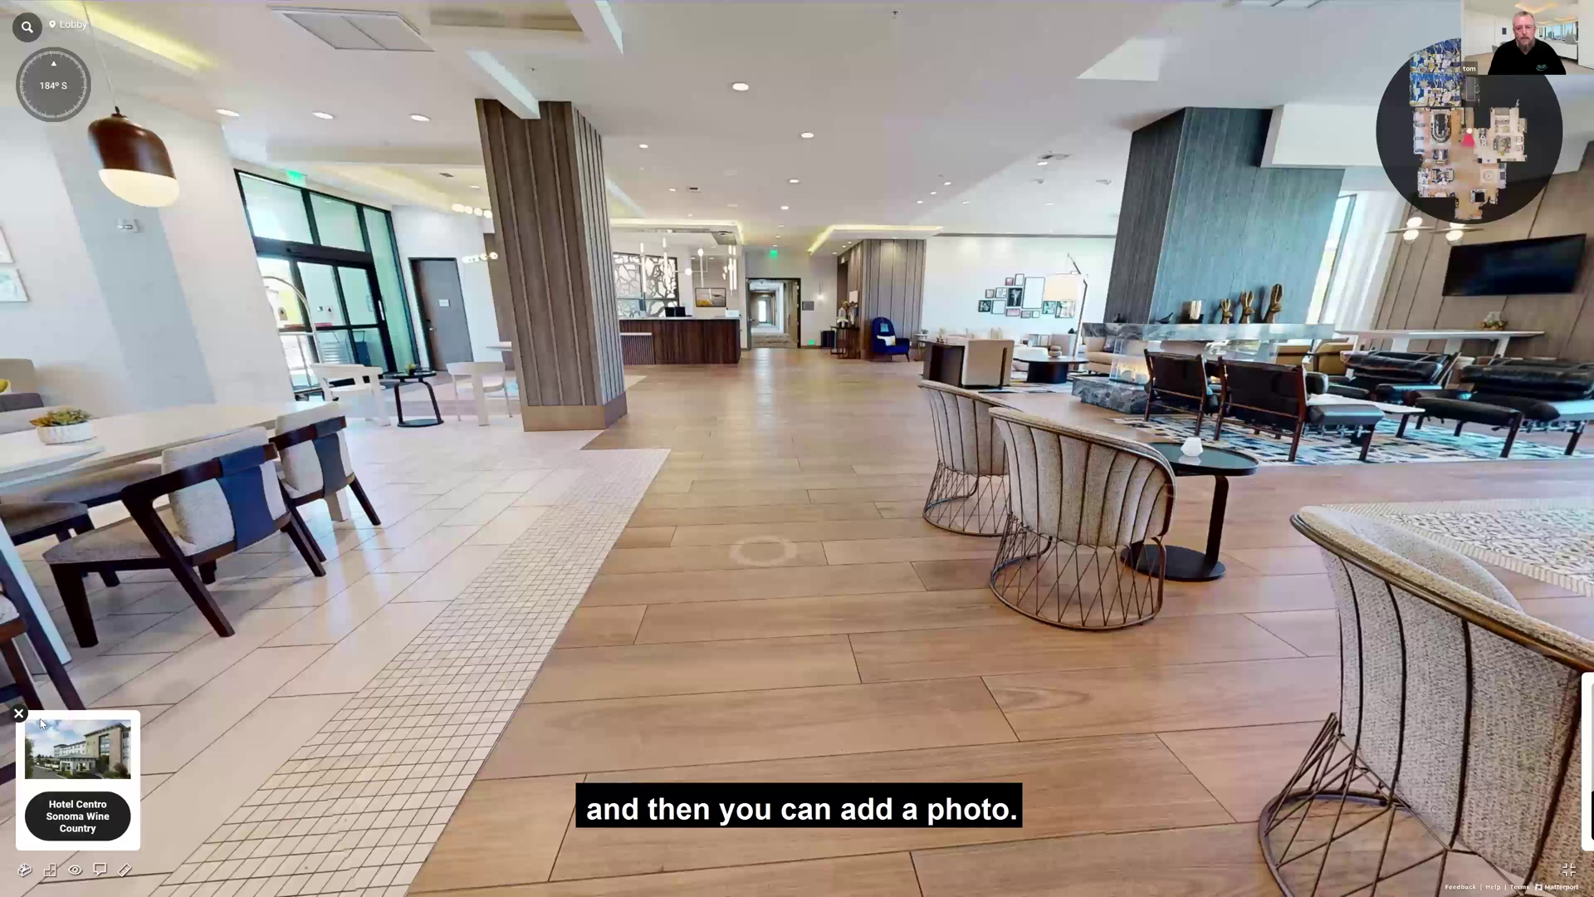
click(286, 688)
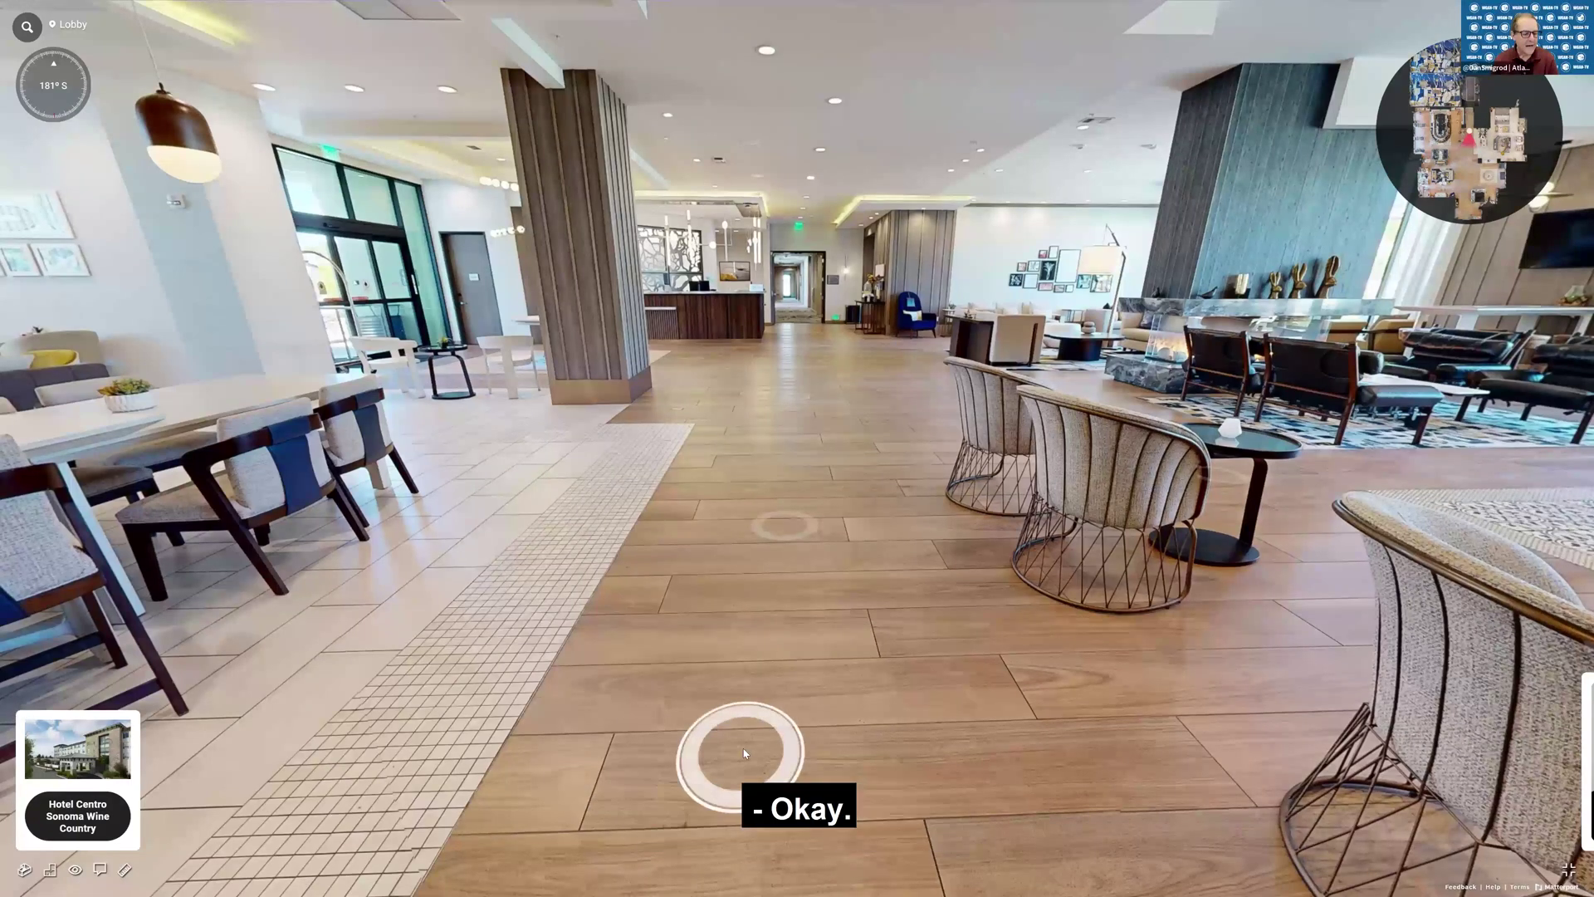
- Open the Hotel Centro Sonoma Wine Country Hilton page from the business card's hotel link
click(83, 817)
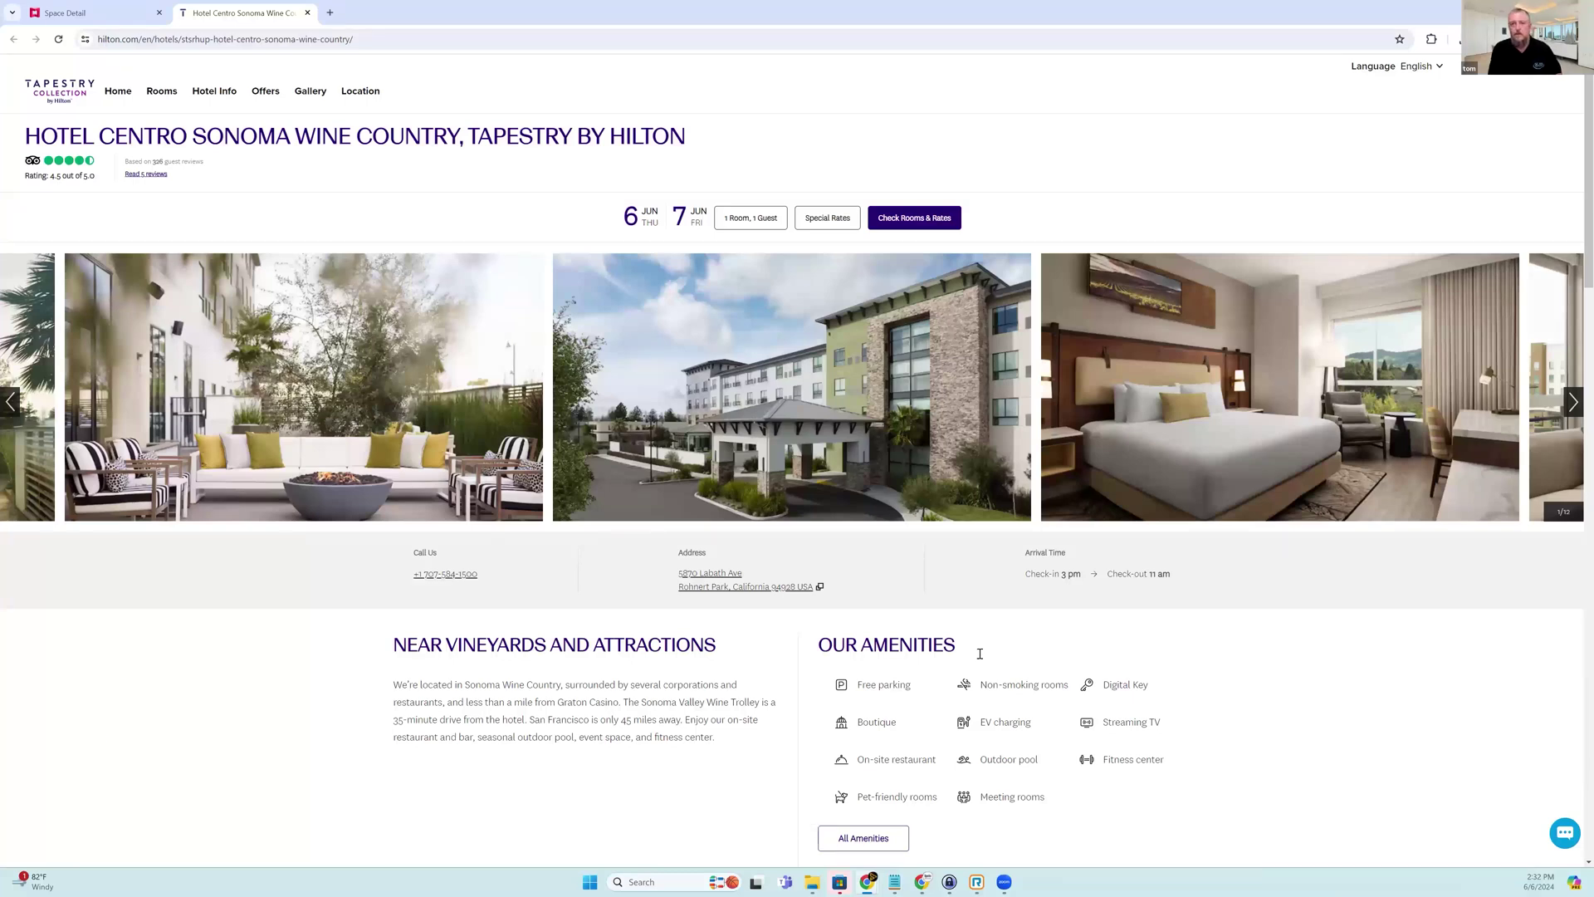
- Close the Hilton hotel page tab to return to the Matterport Lobby page
click(306, 13)
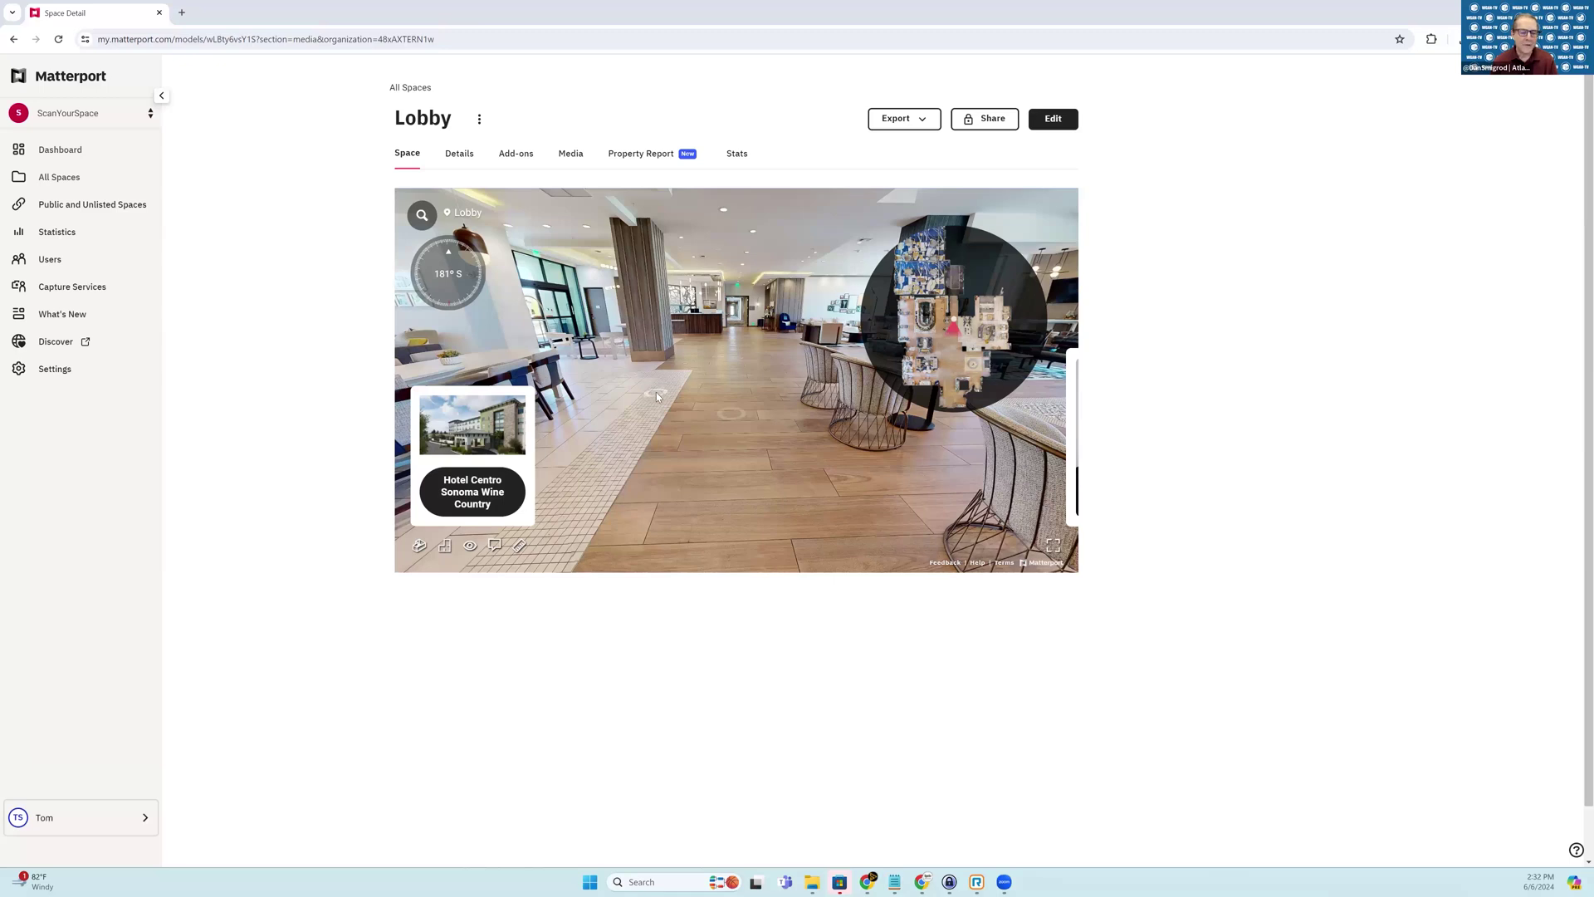
- In the embedded tour, walk across the lobby toward the reception desk
click(642, 470)
drag(640, 474, 747, 400)
click(747, 401)
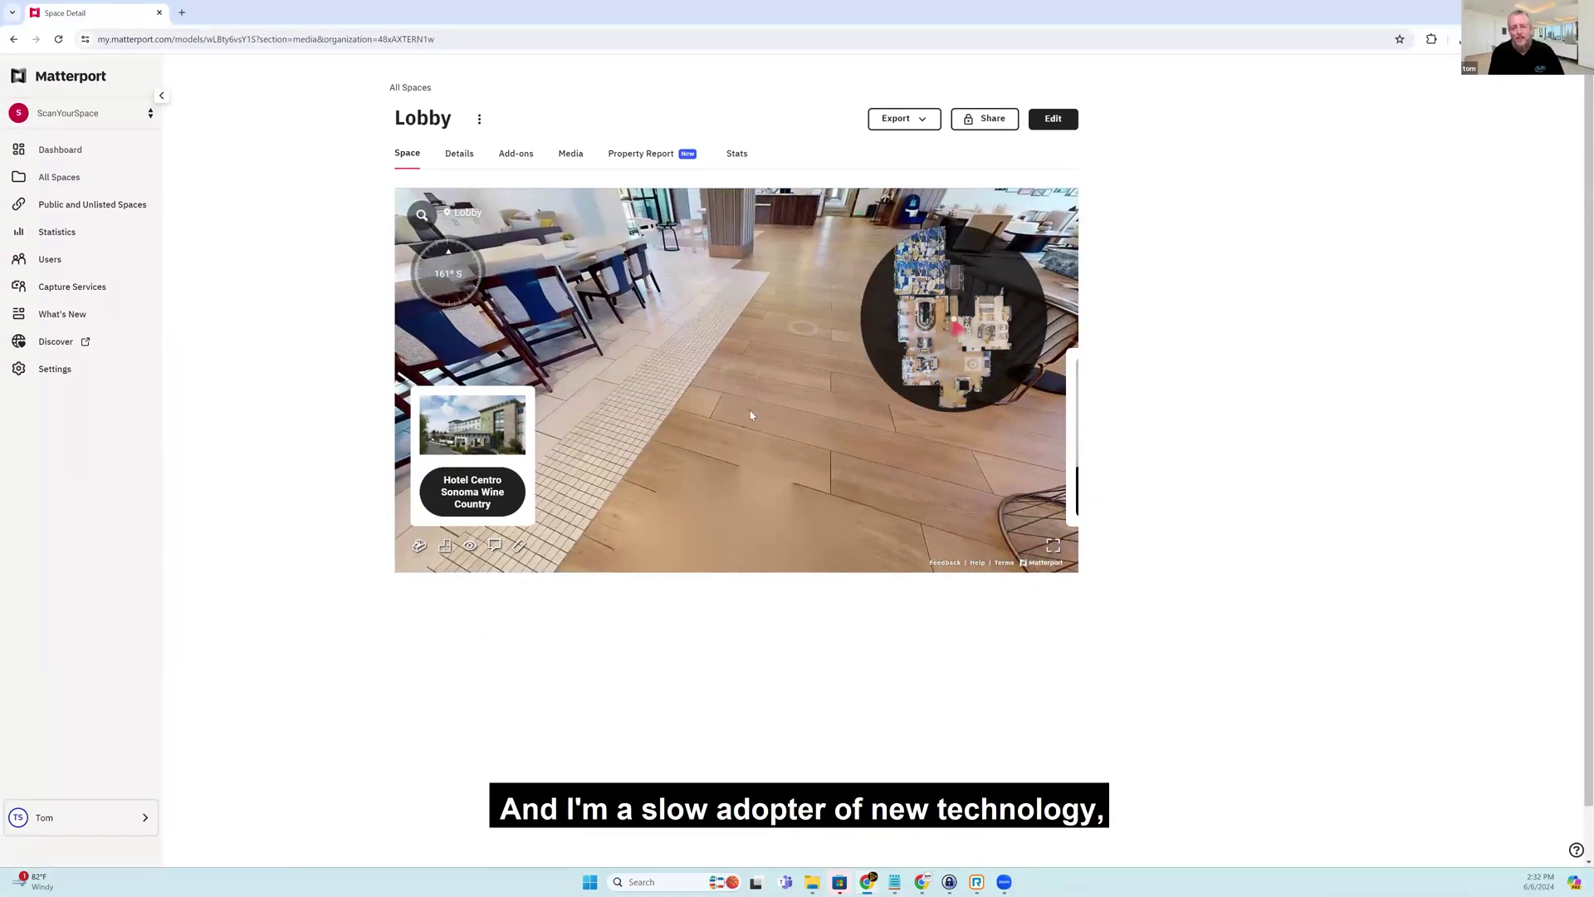
click(749, 412)
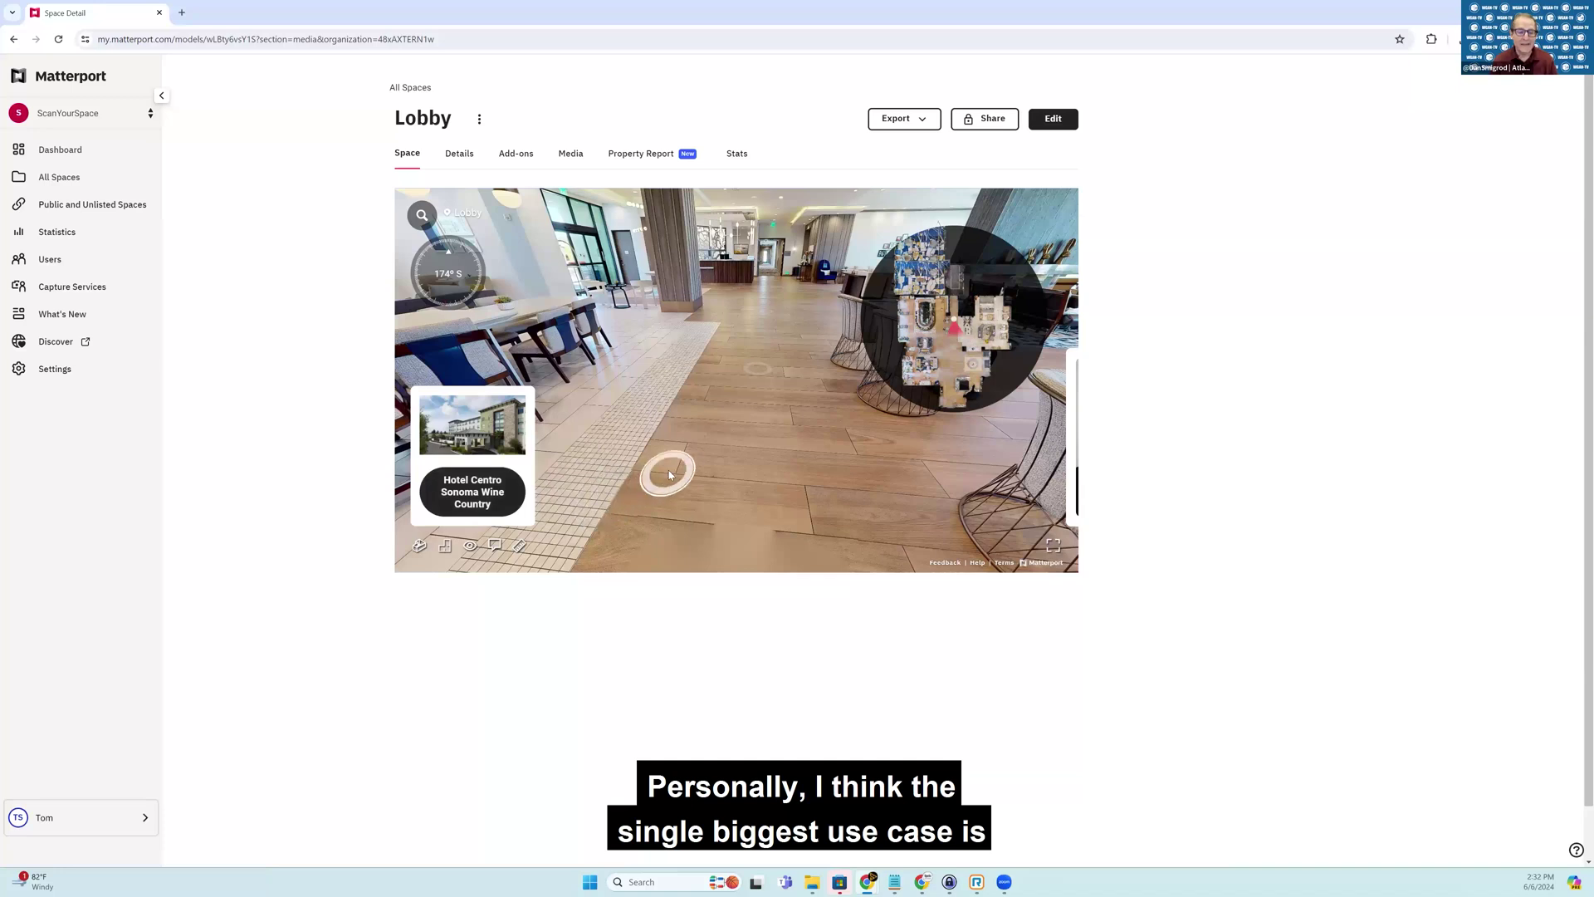
- Move through the lobby to a spot near the lounge chairs
click(609, 451)
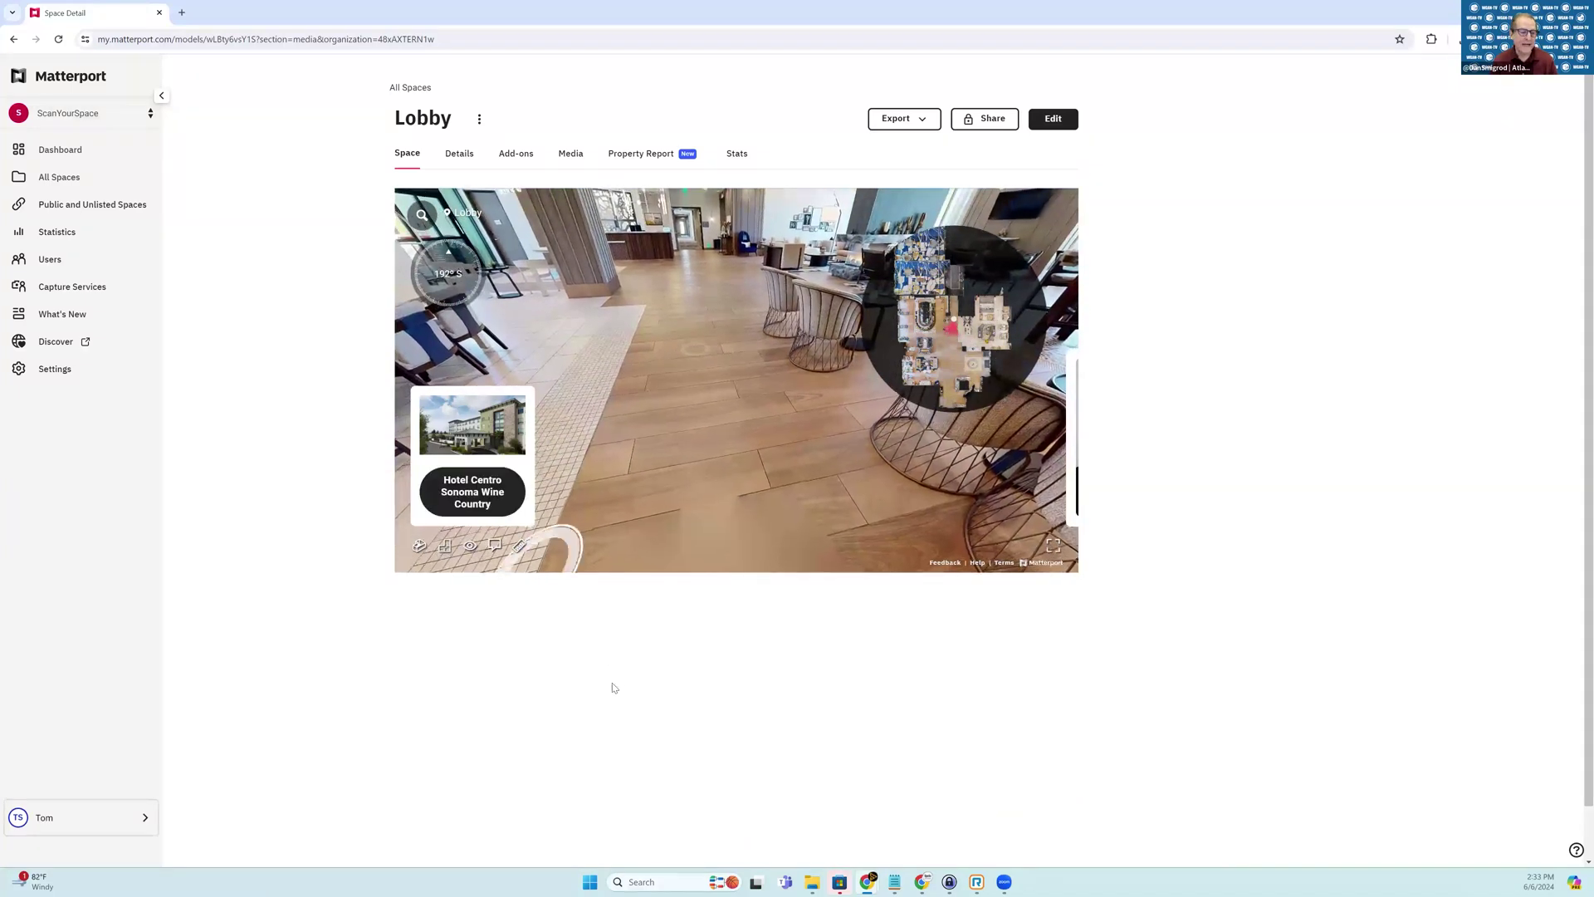
click(677, 435)
click(762, 472)
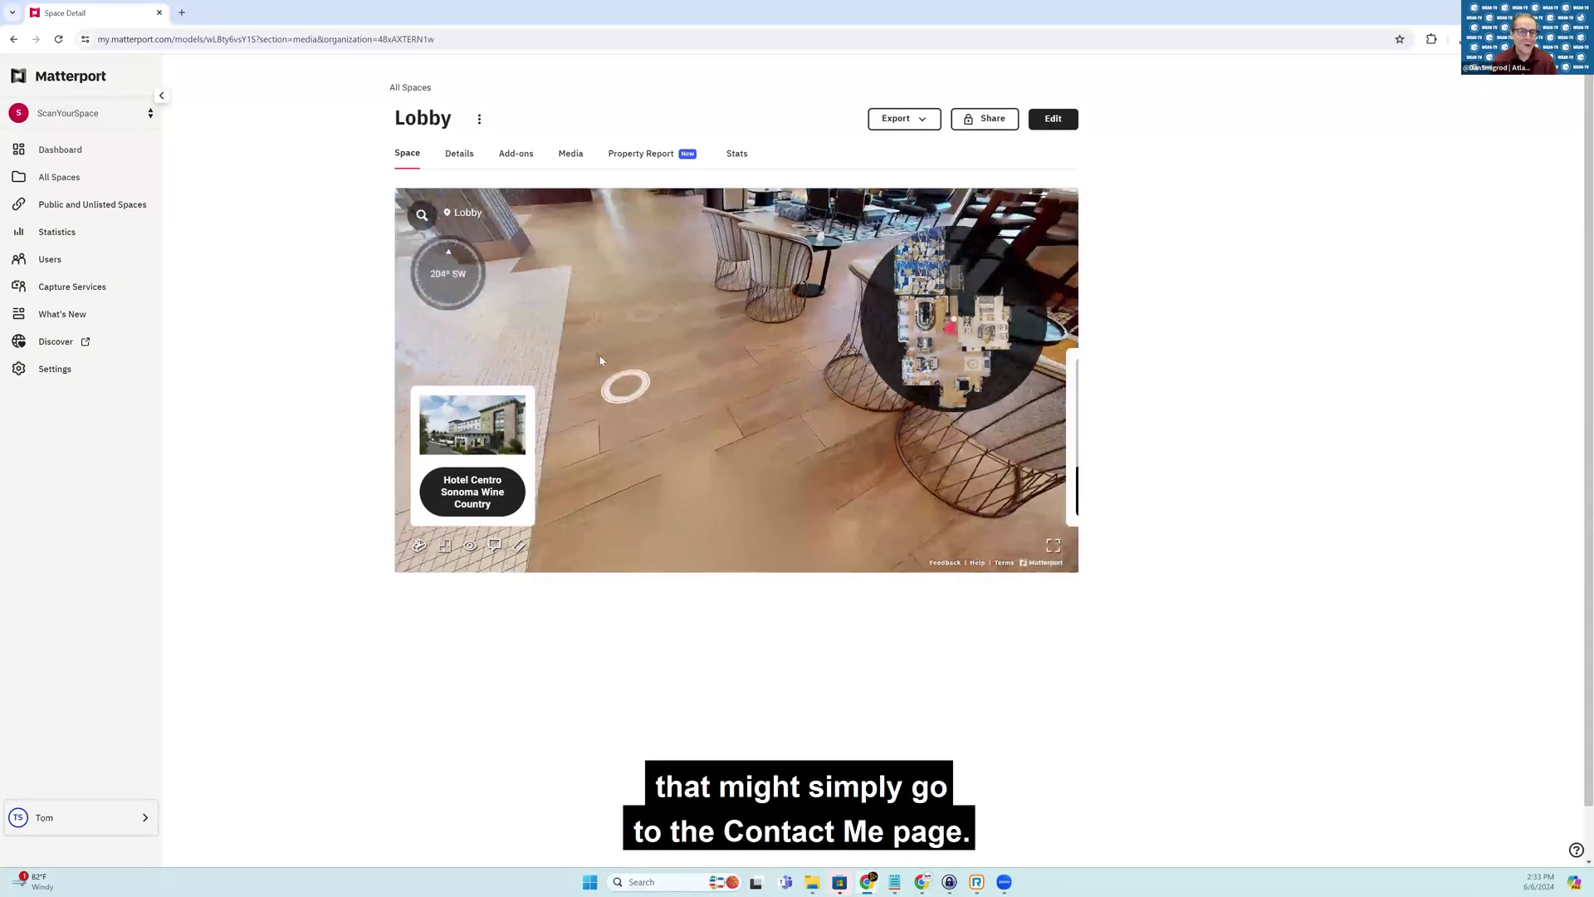
click(601, 360)
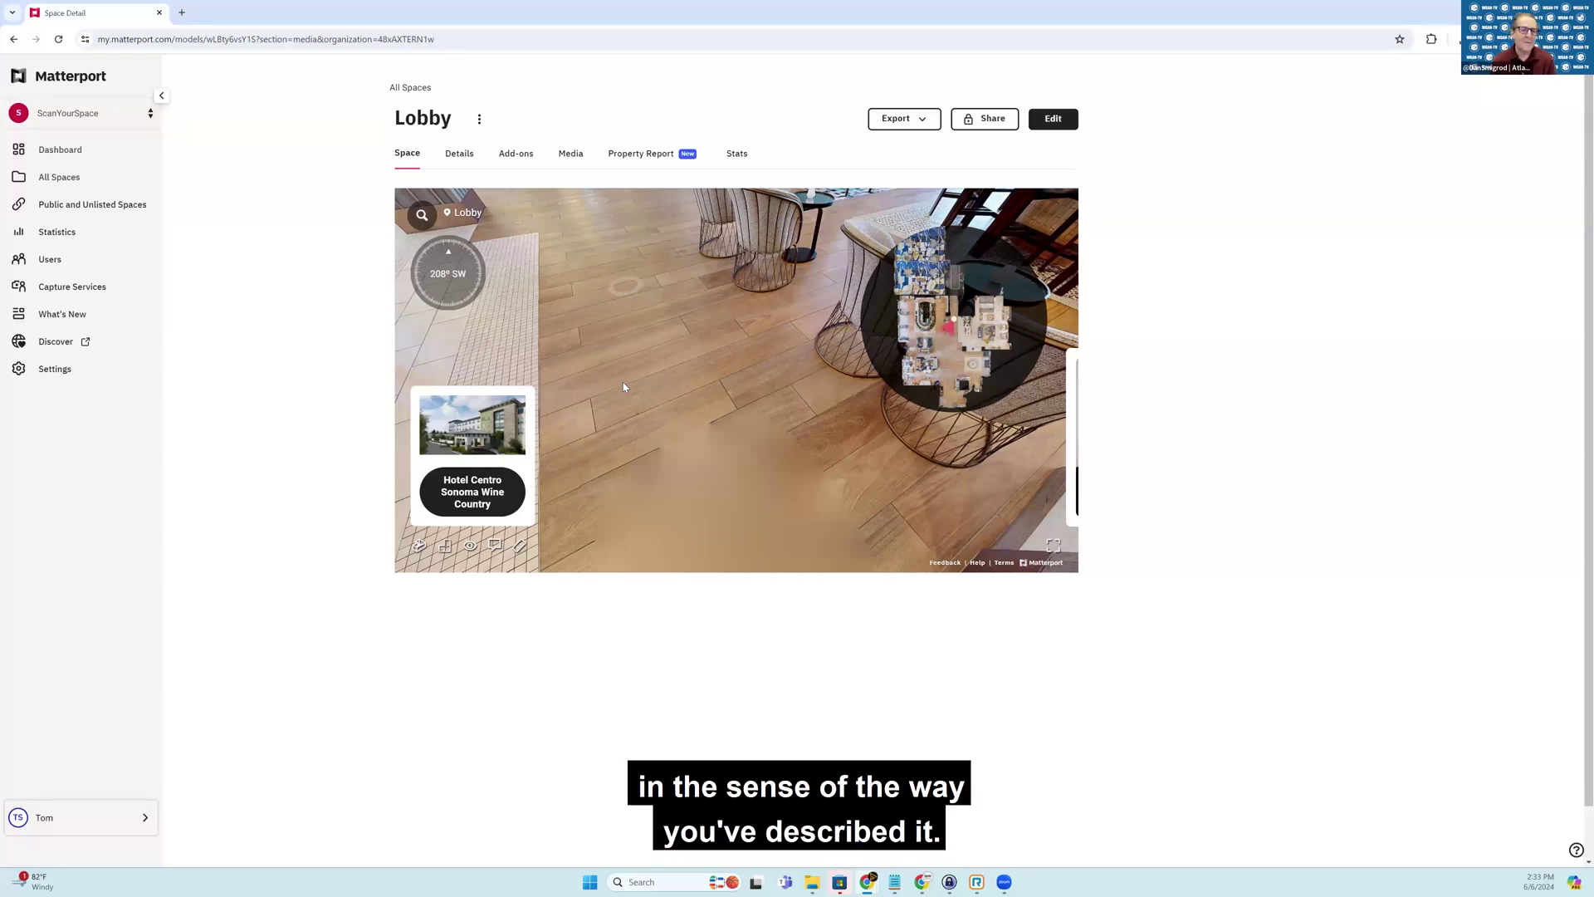
- Jump to a spot facing reception at 190° S and tilt the view upward
click(627, 392)
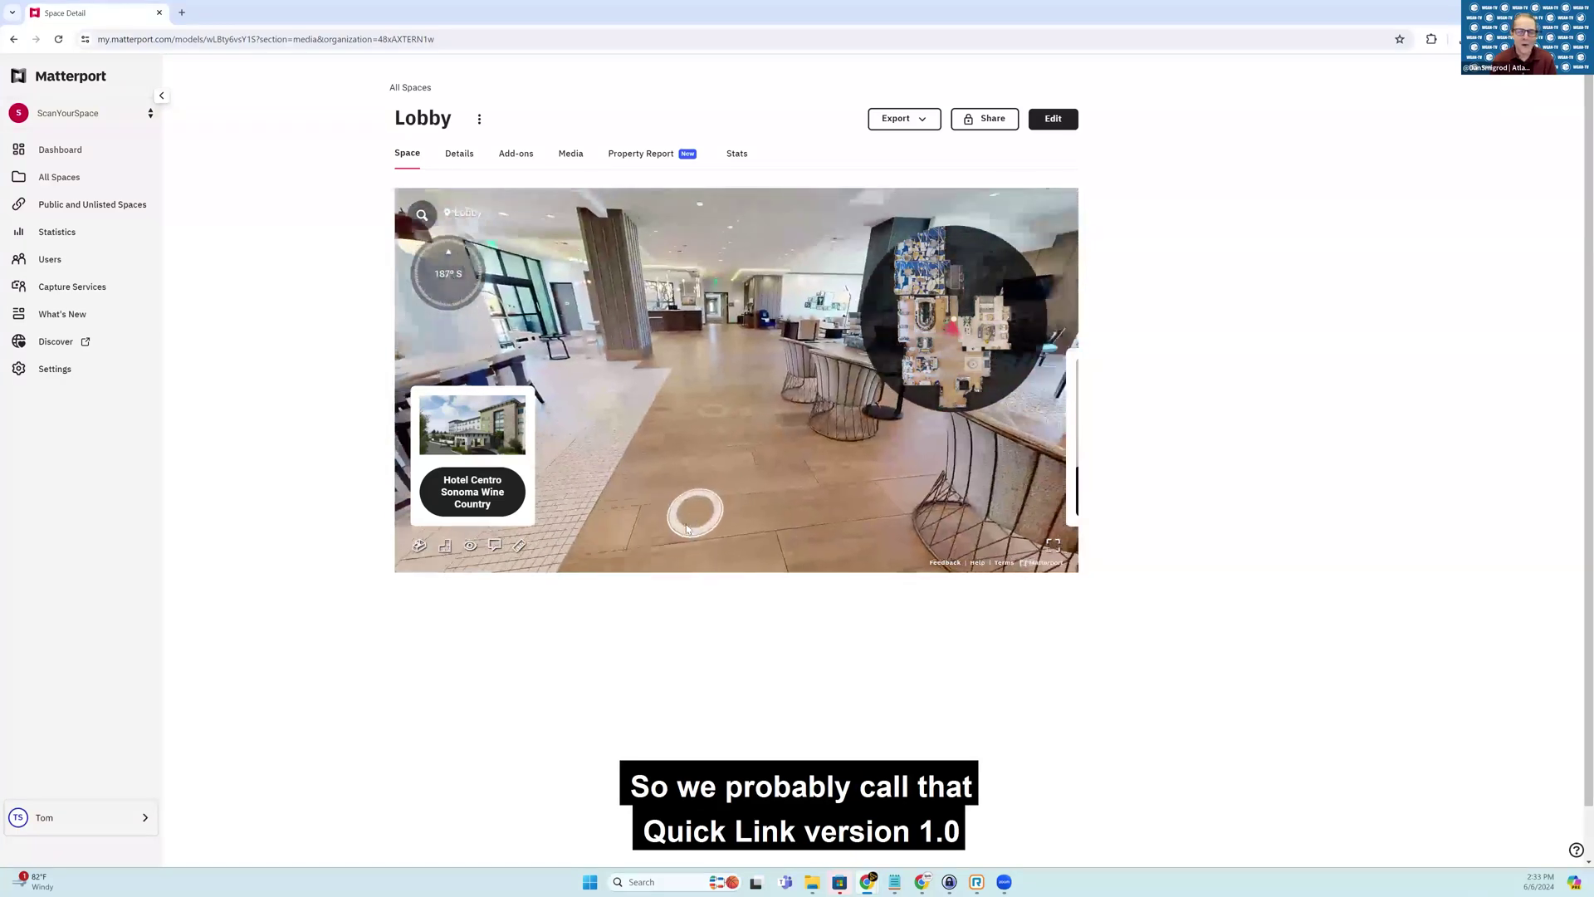
drag(687, 529, 685, 545)
drag(657, 355, 661, 417)
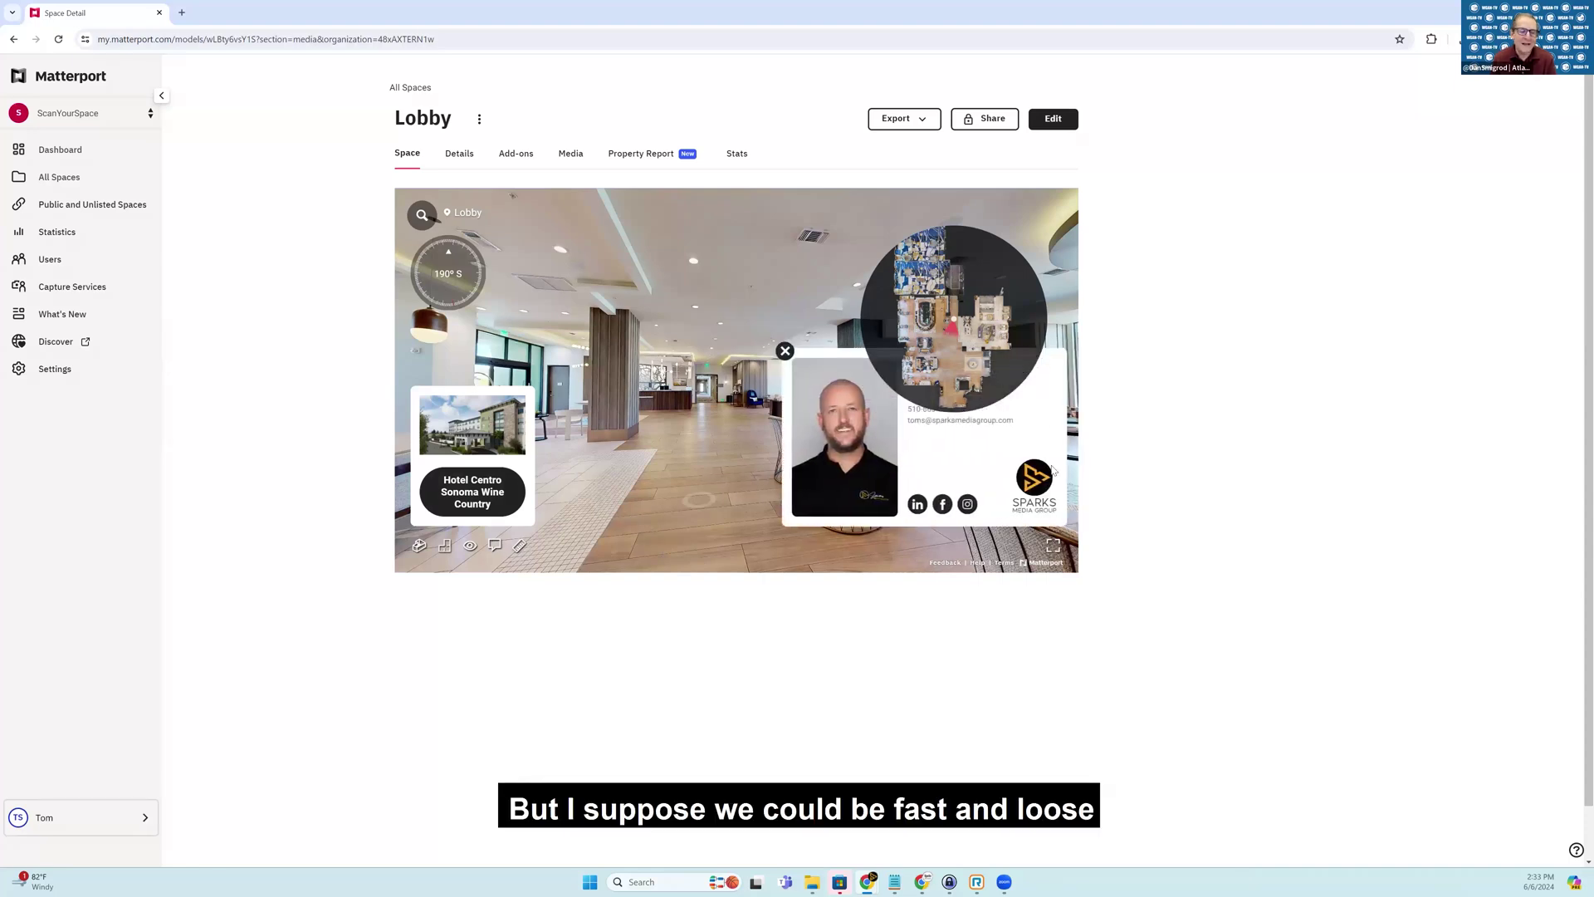
- Show the embedded Lobby tour in full screen
click(1053, 546)
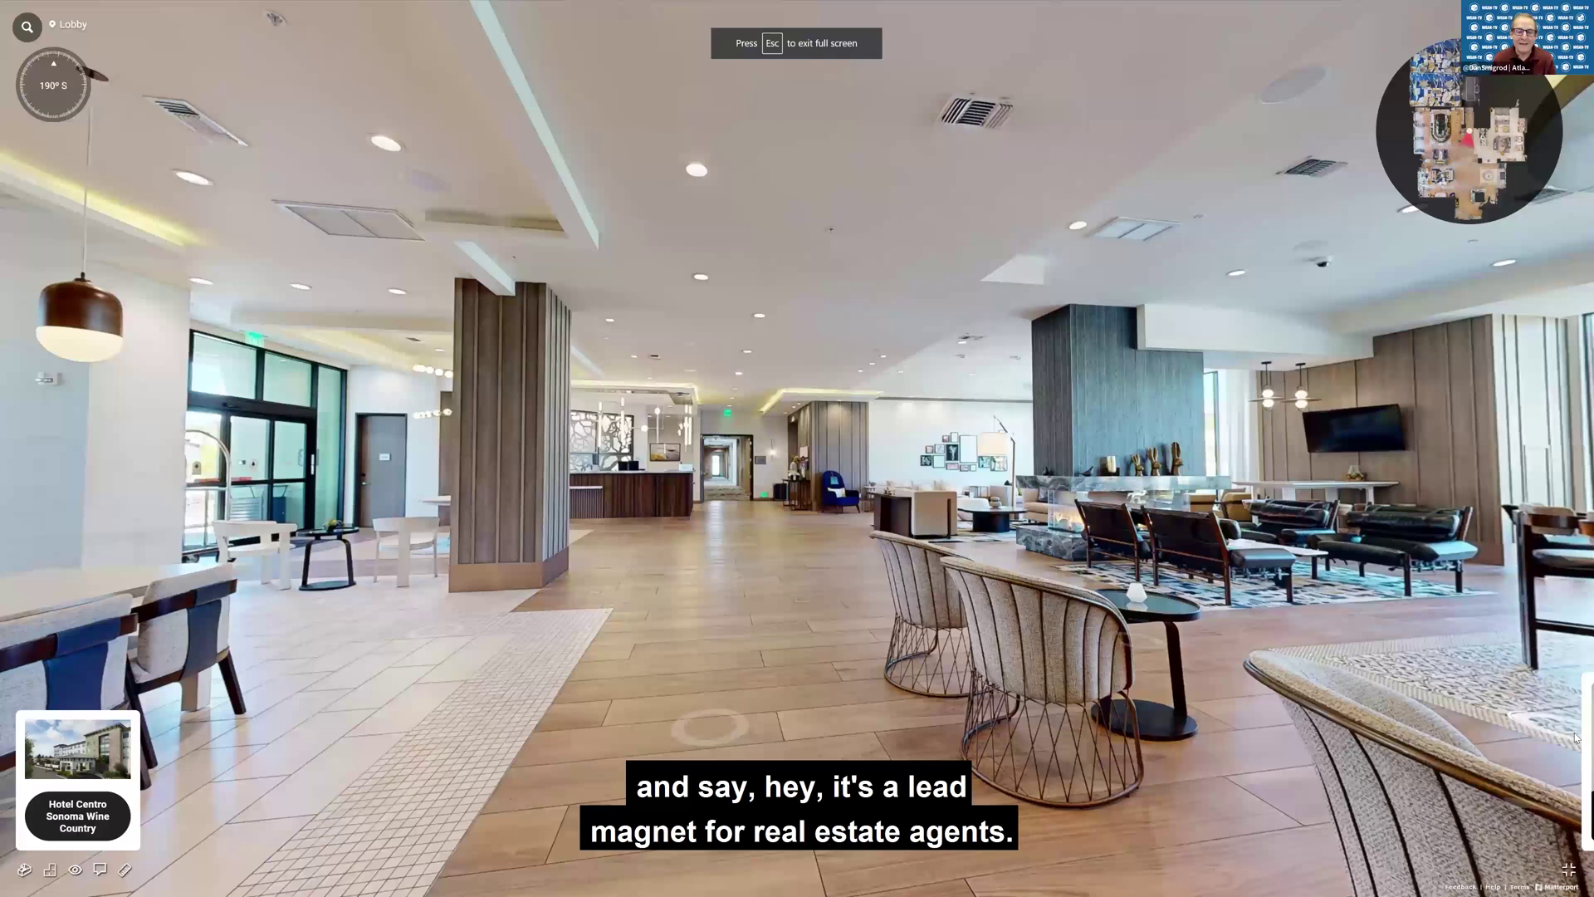
mouse_move(1587, 727)
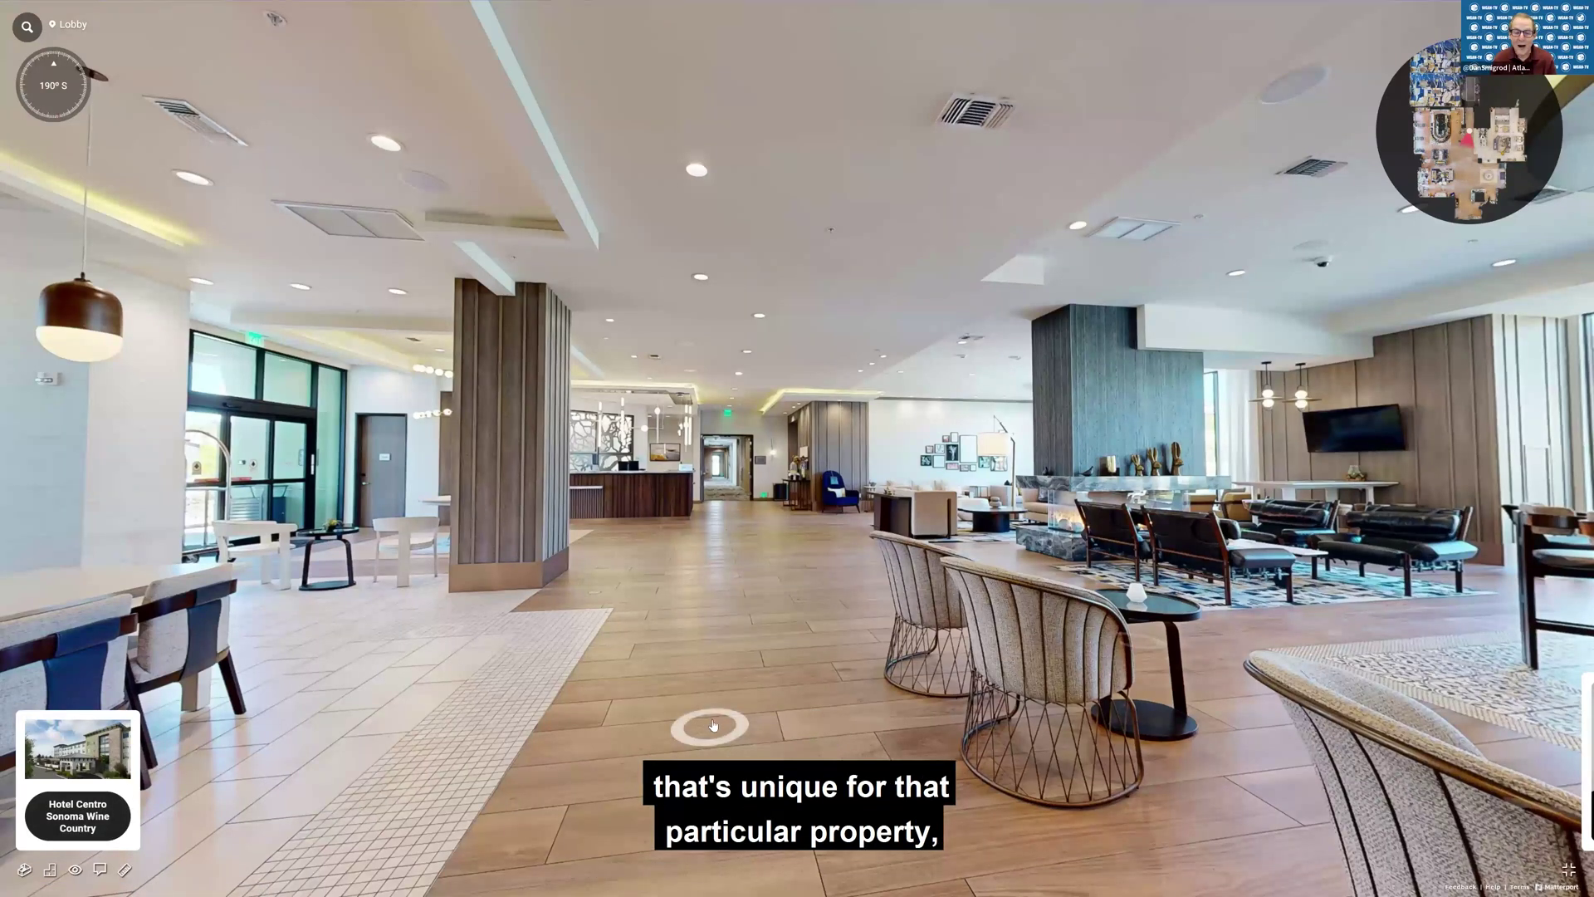
mouse_move(1513, 734)
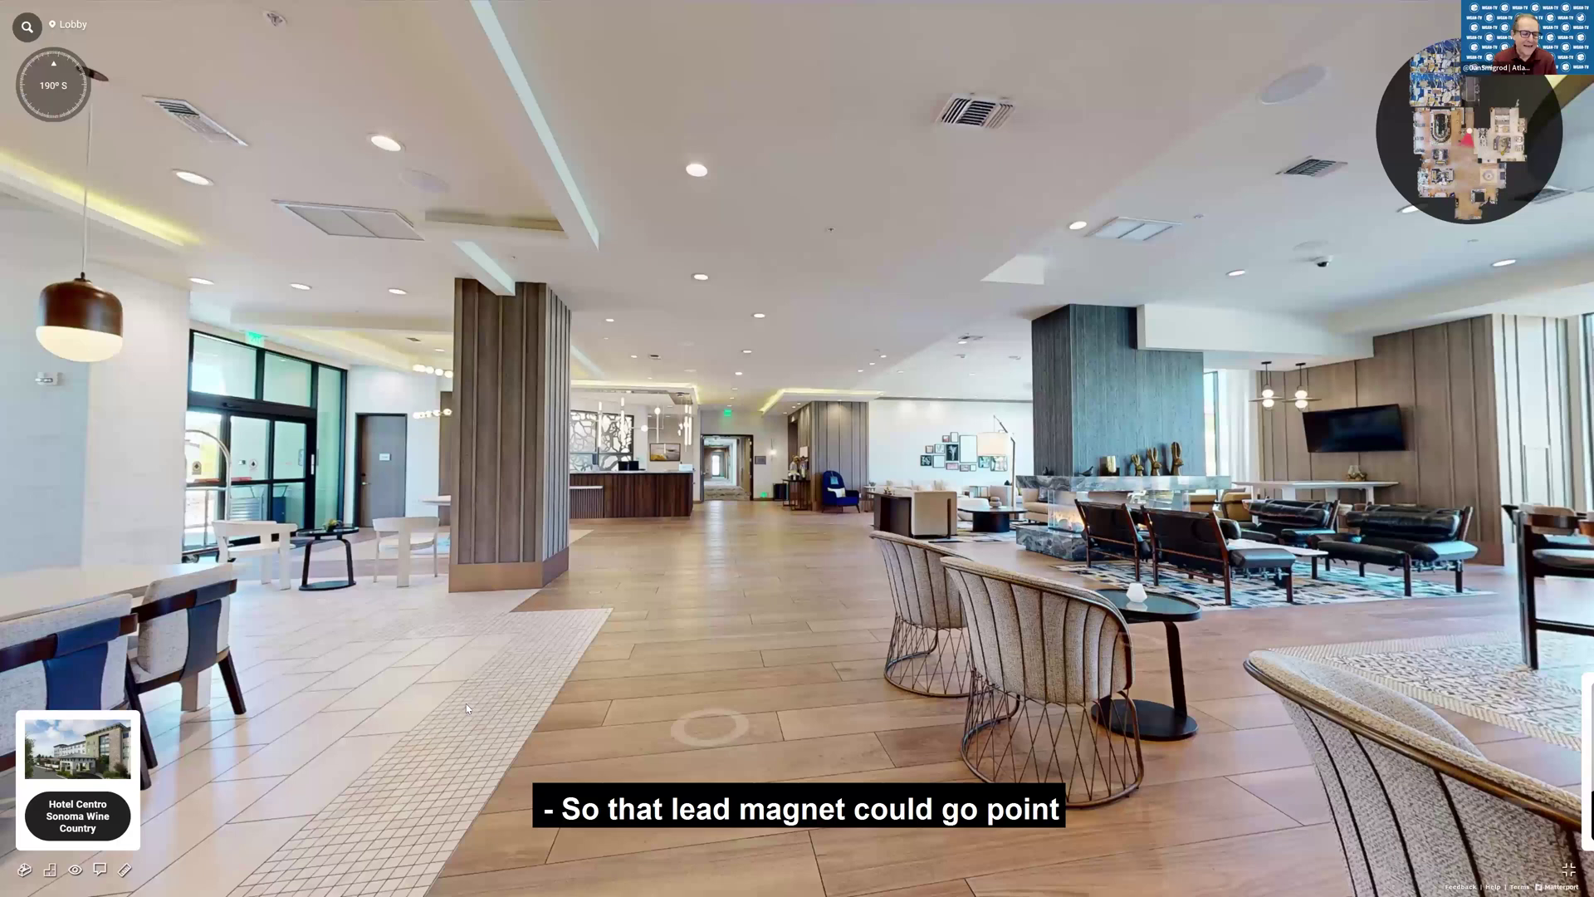
- Walk deeper into the lobby and turn to face 214° SW toward reception and bar
click(810, 643)
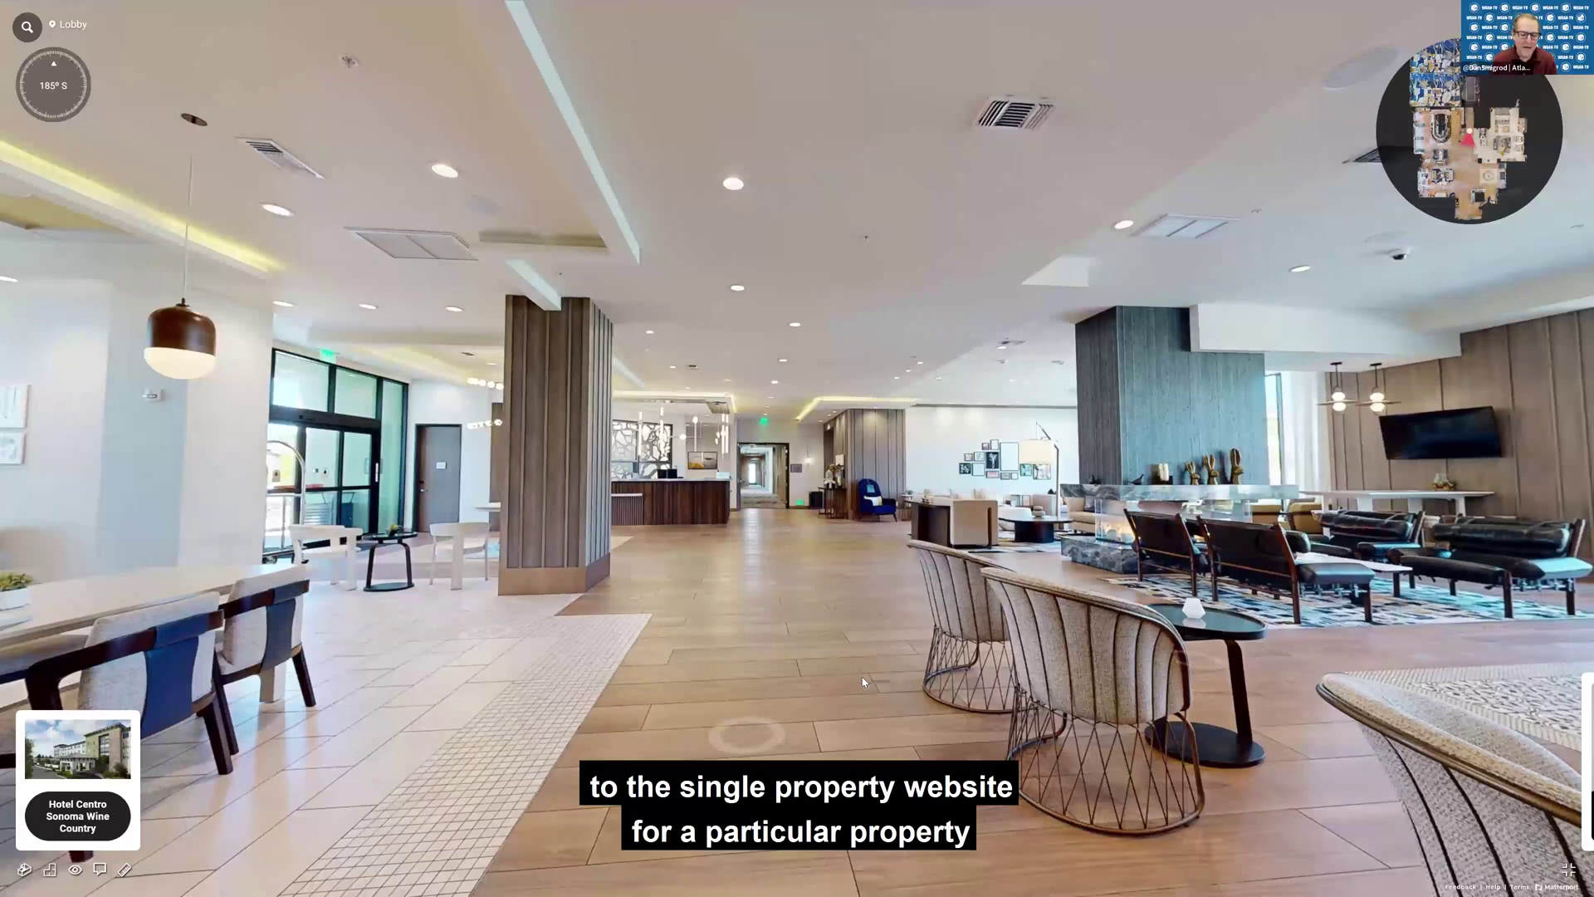
click(836, 736)
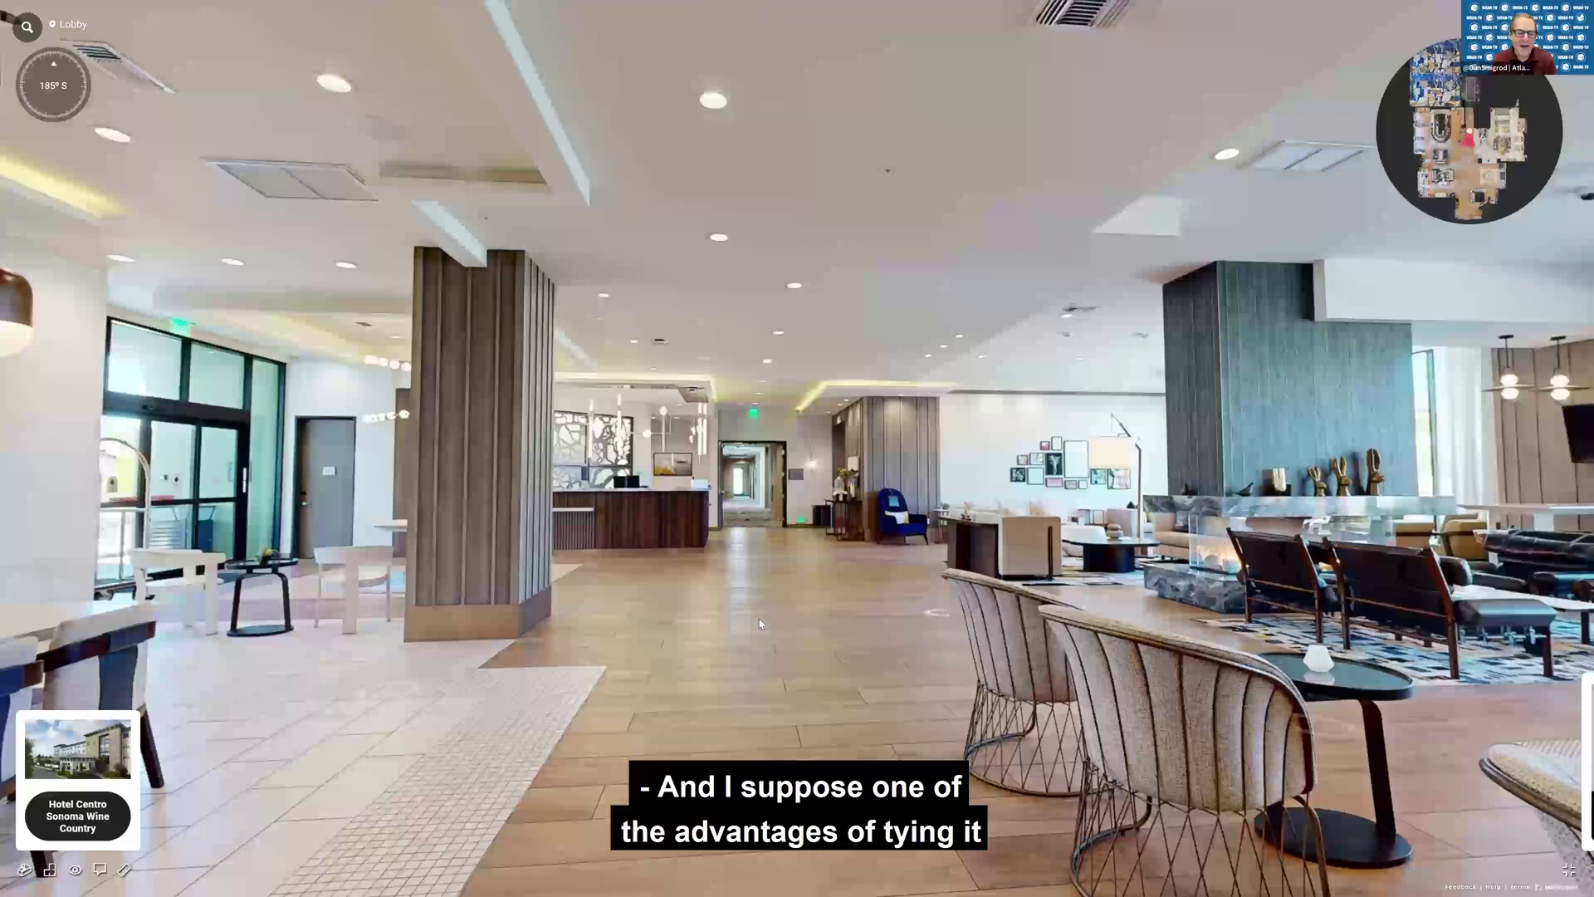
drag(759, 620, 571, 584)
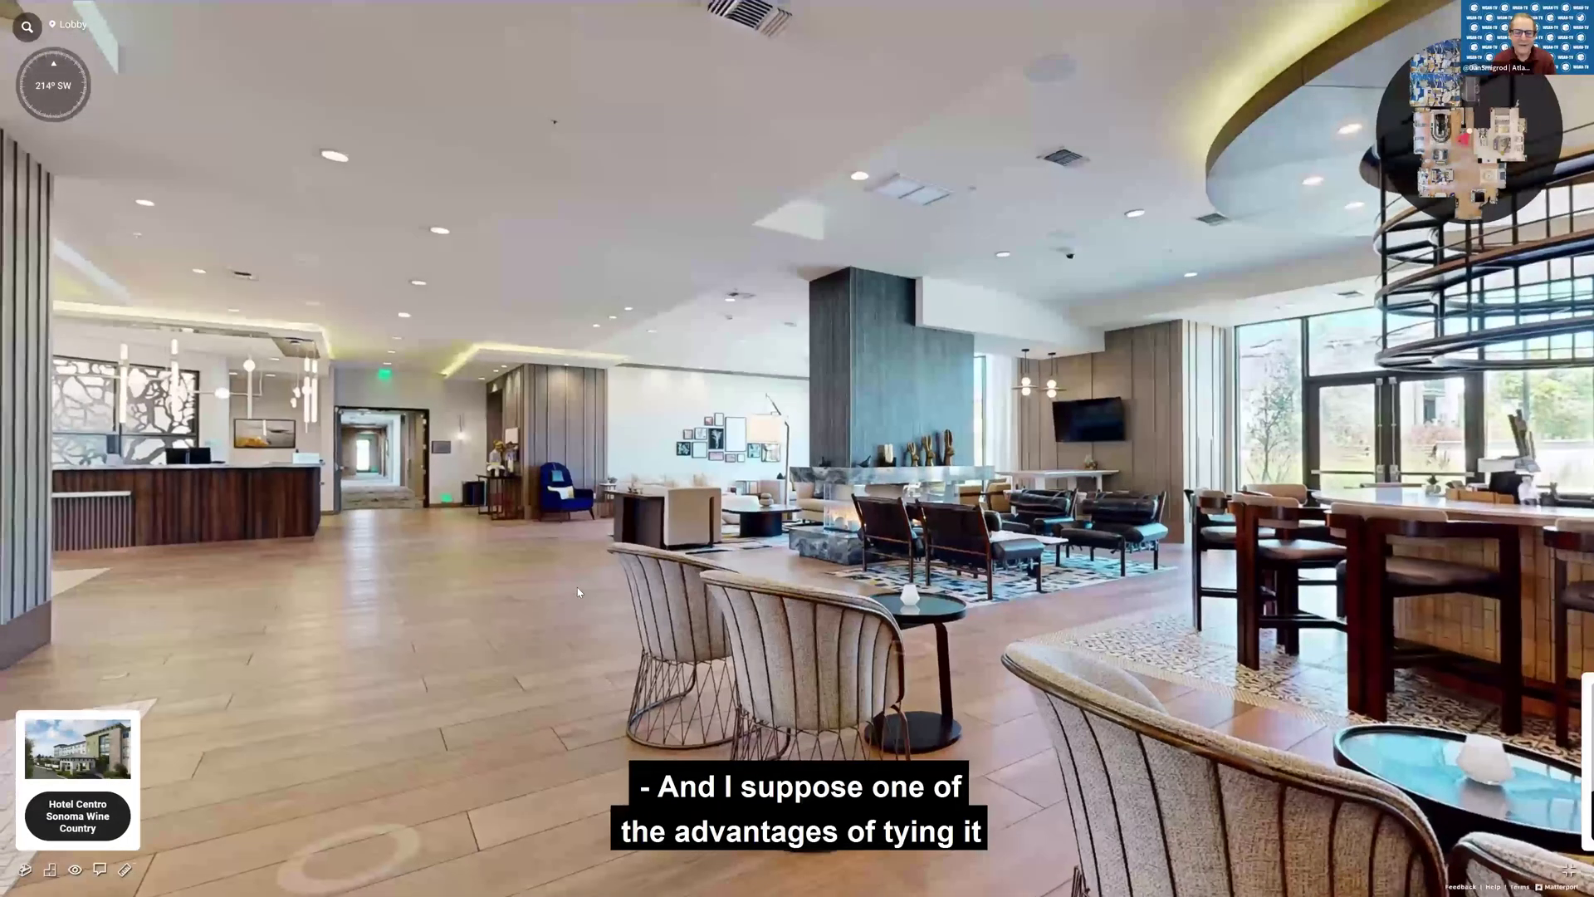
click(577, 586)
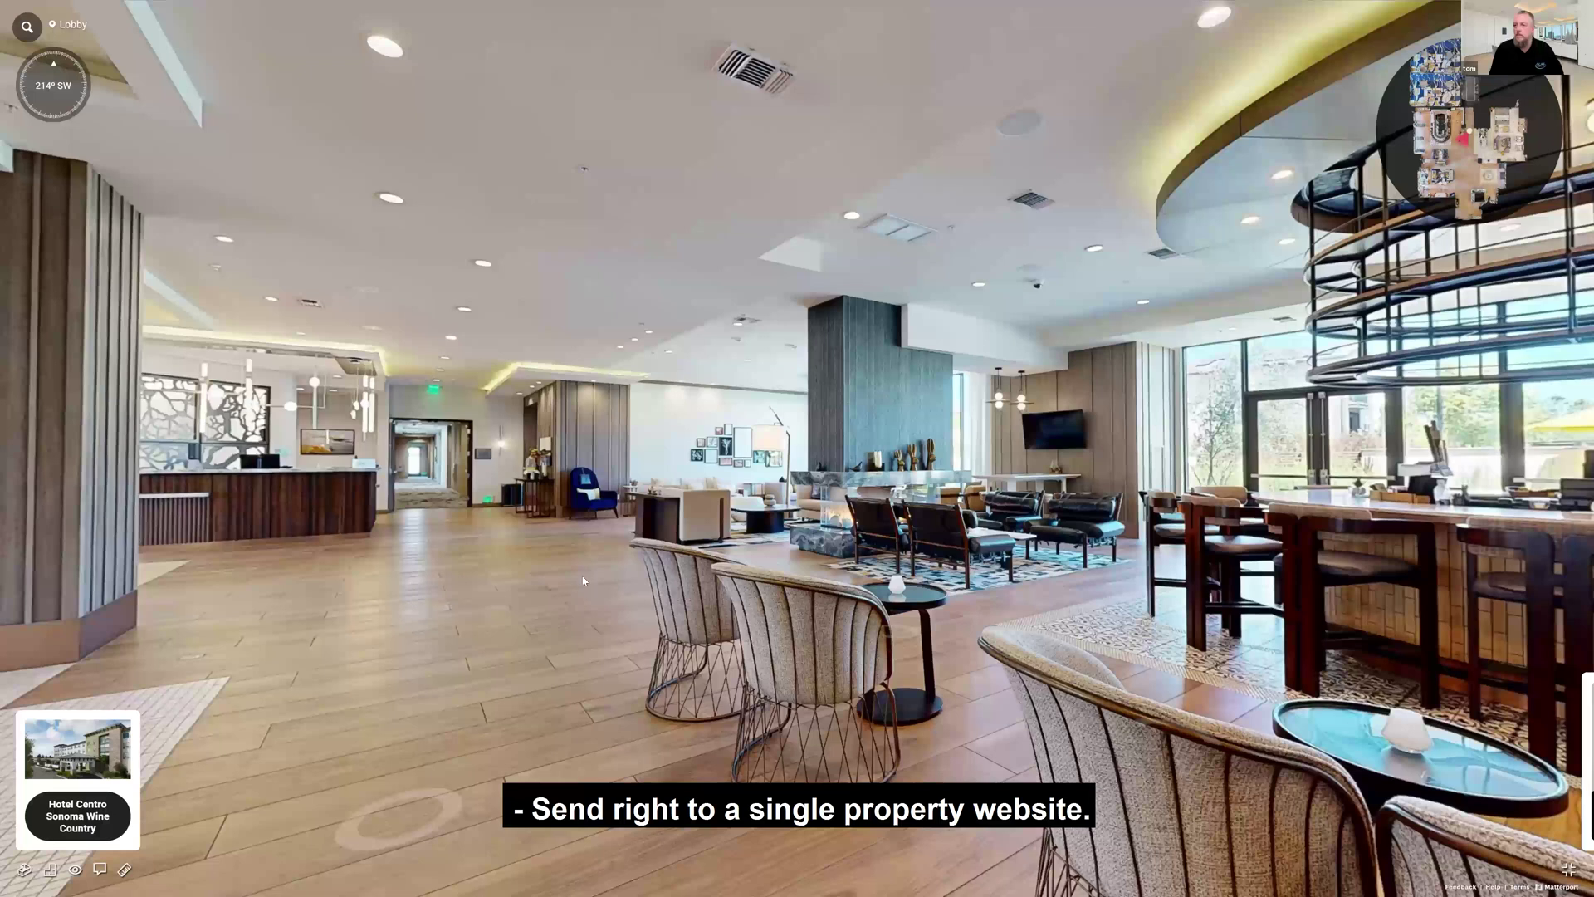
- Exit full screen, open the Lobby space in the editor and show its plugins list
click(1570, 876)
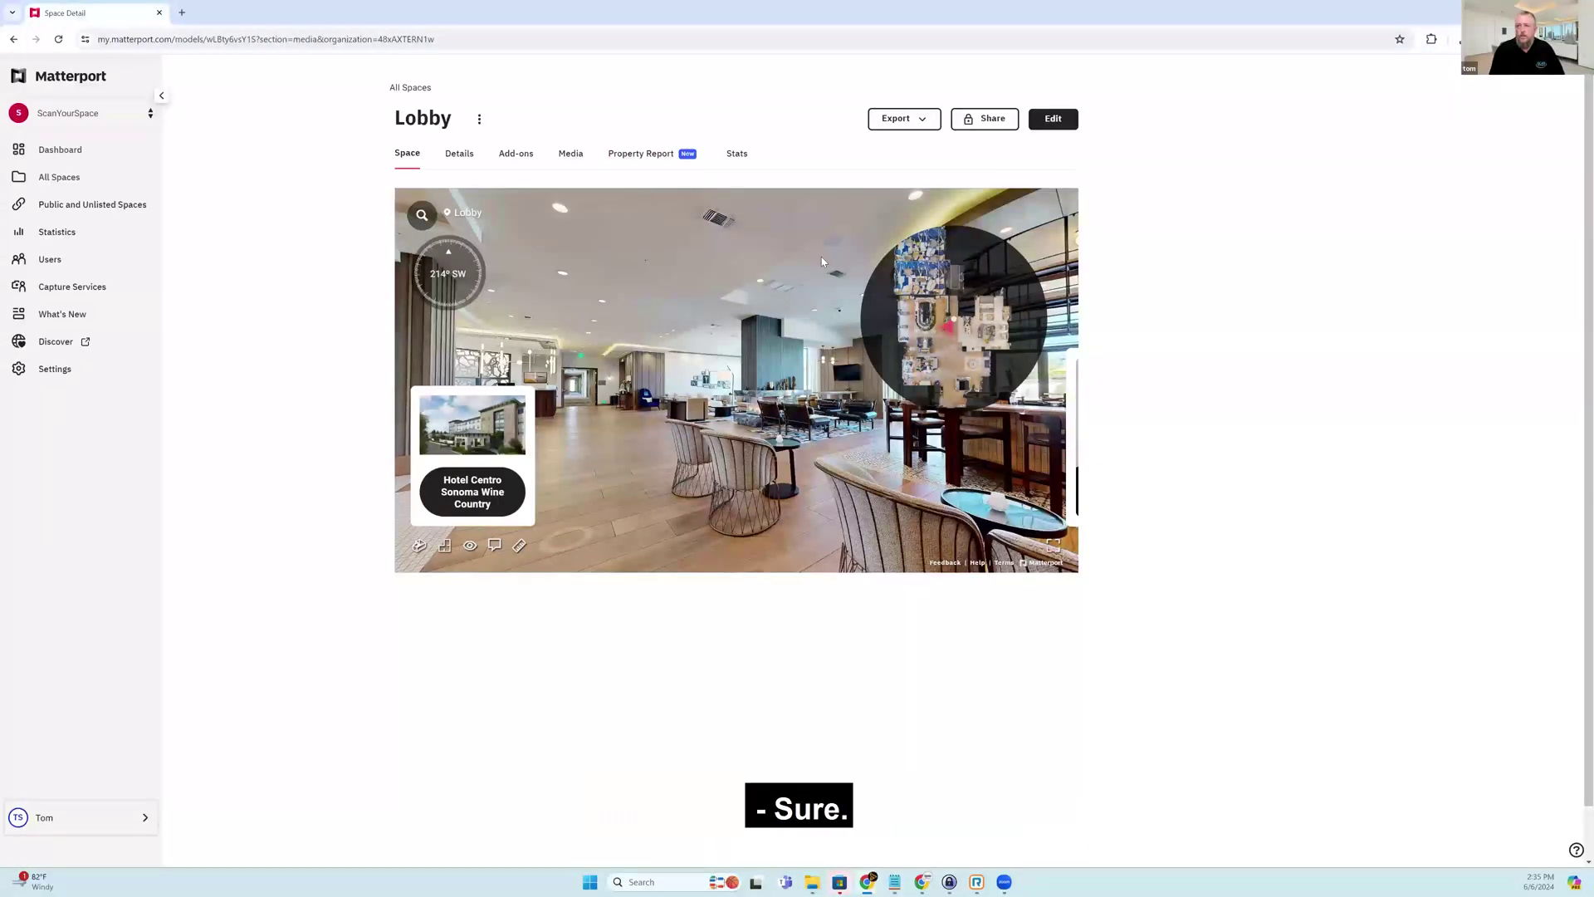
click(1054, 123)
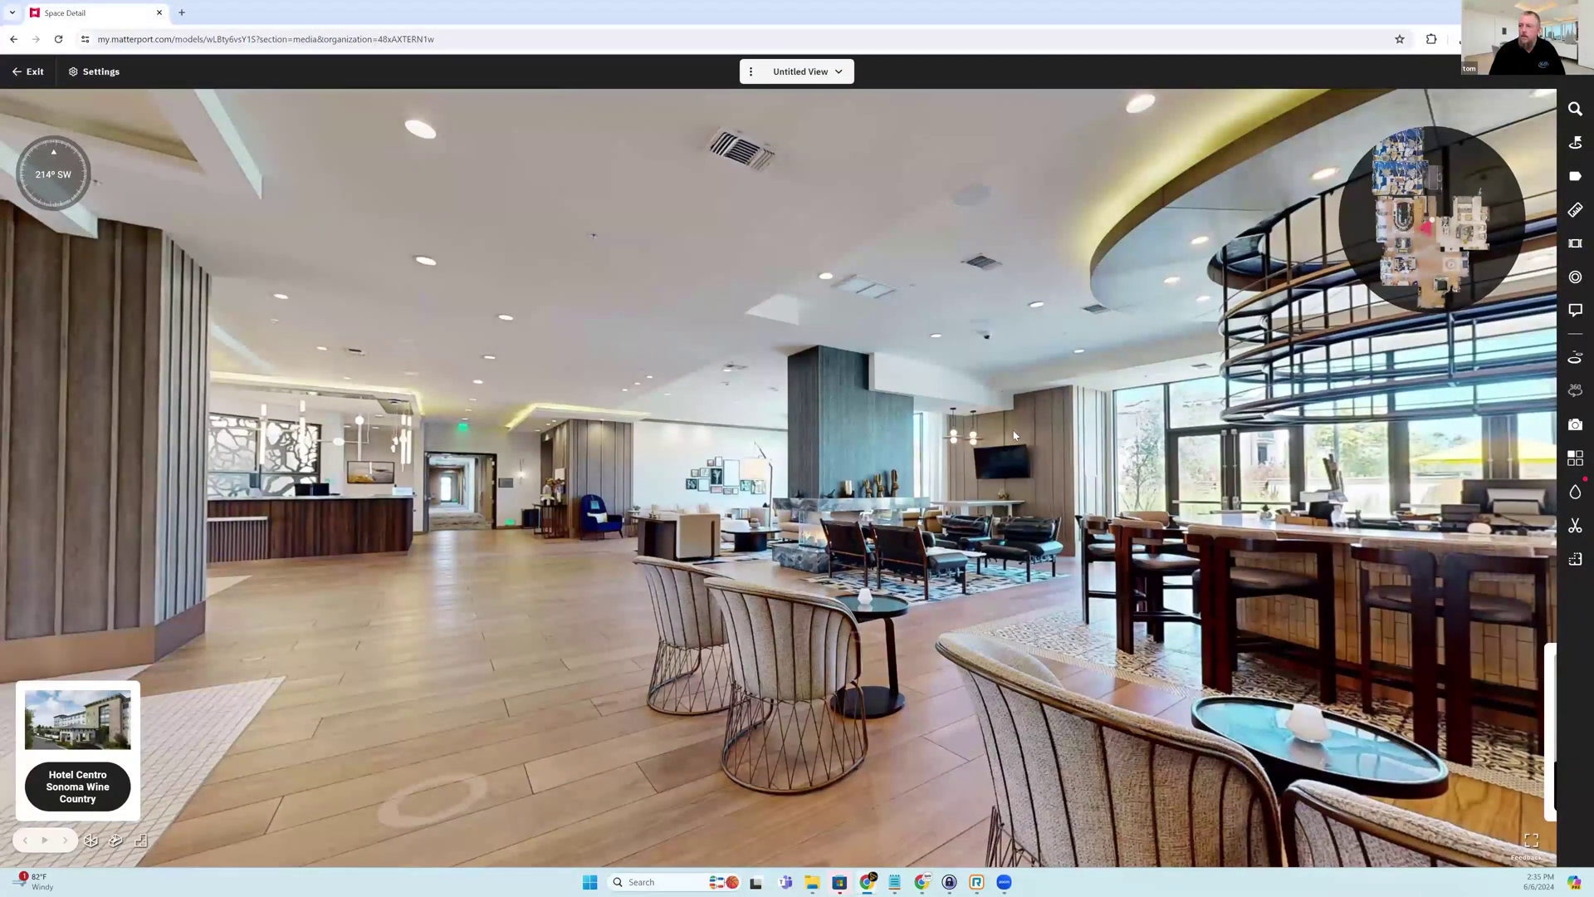
click(1577, 462)
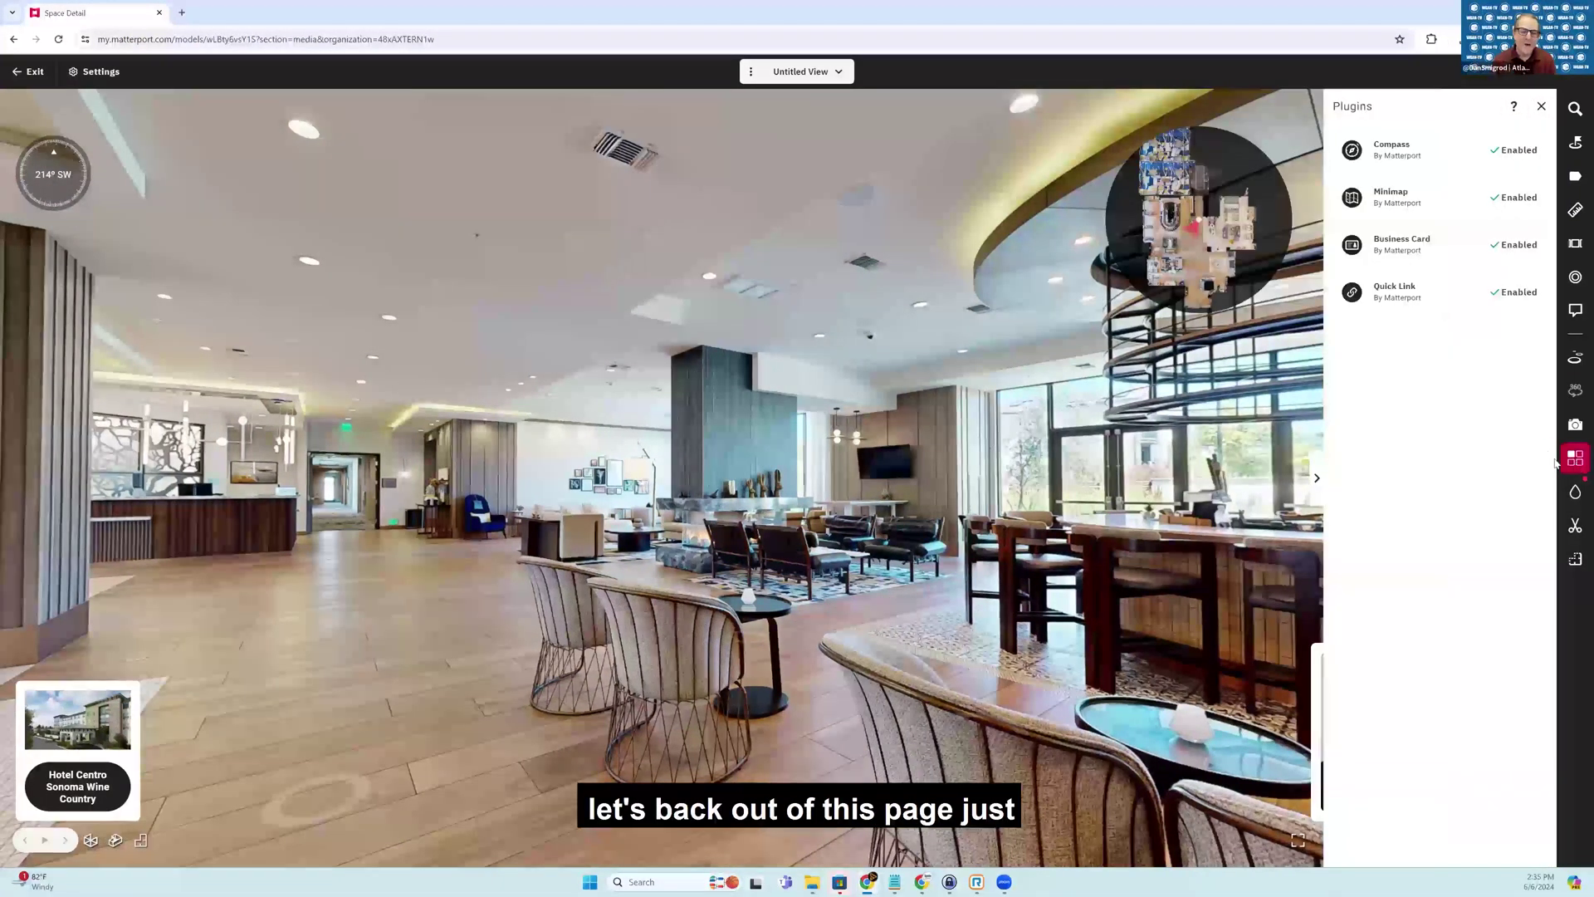
- Return to the space page, reopen the editor, and confirm Compass, Minimap, Business Card, Quick Link are enabled
click(31, 72)
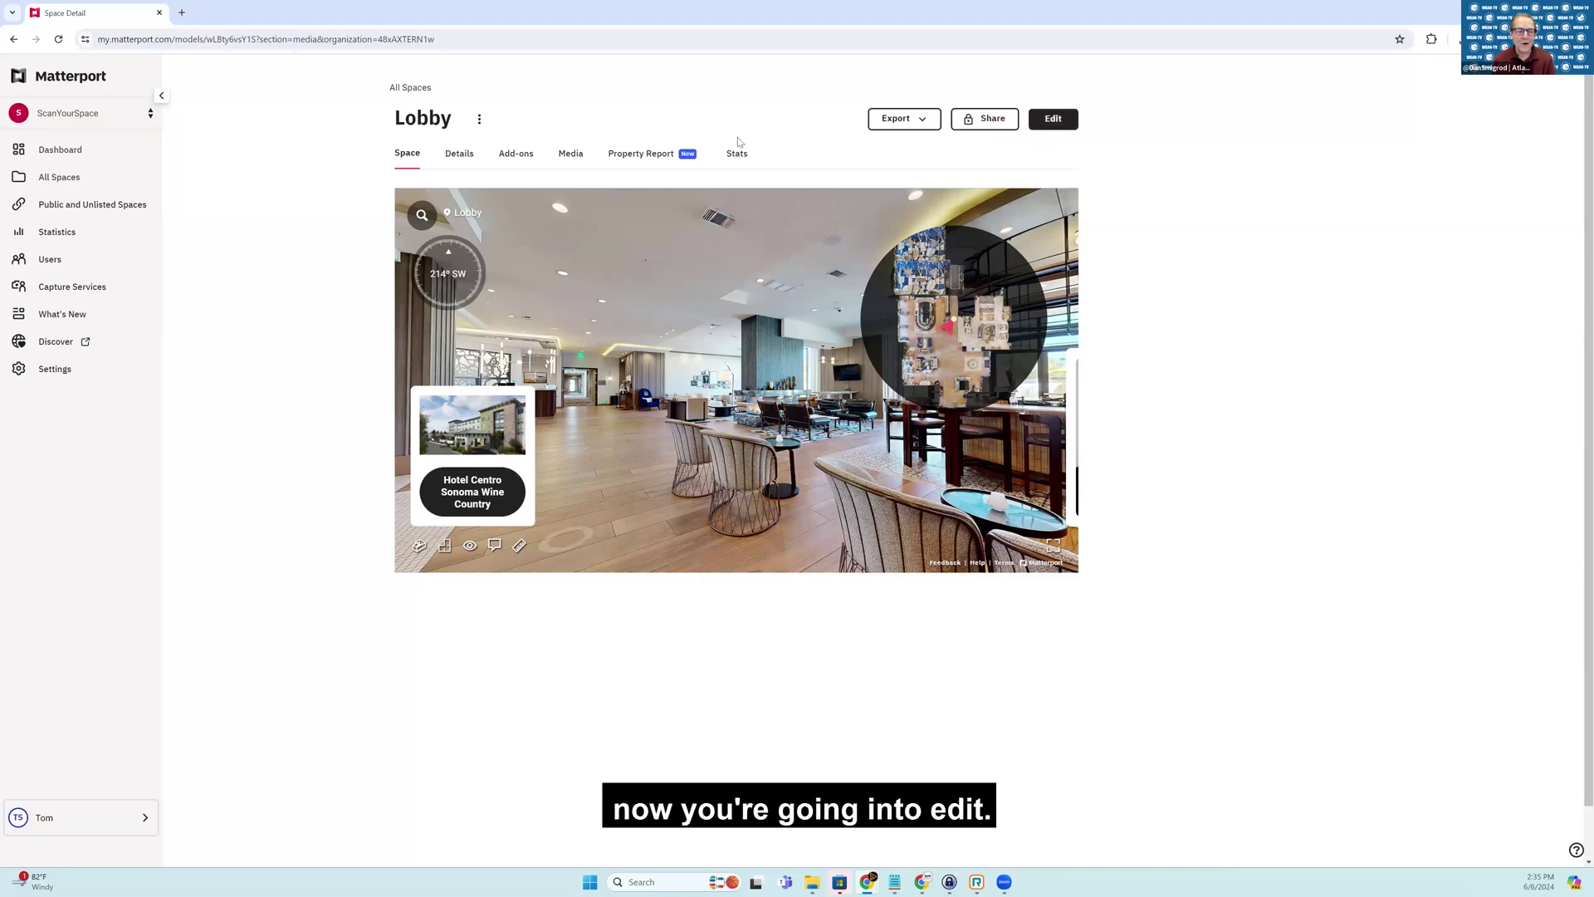
click(1059, 131)
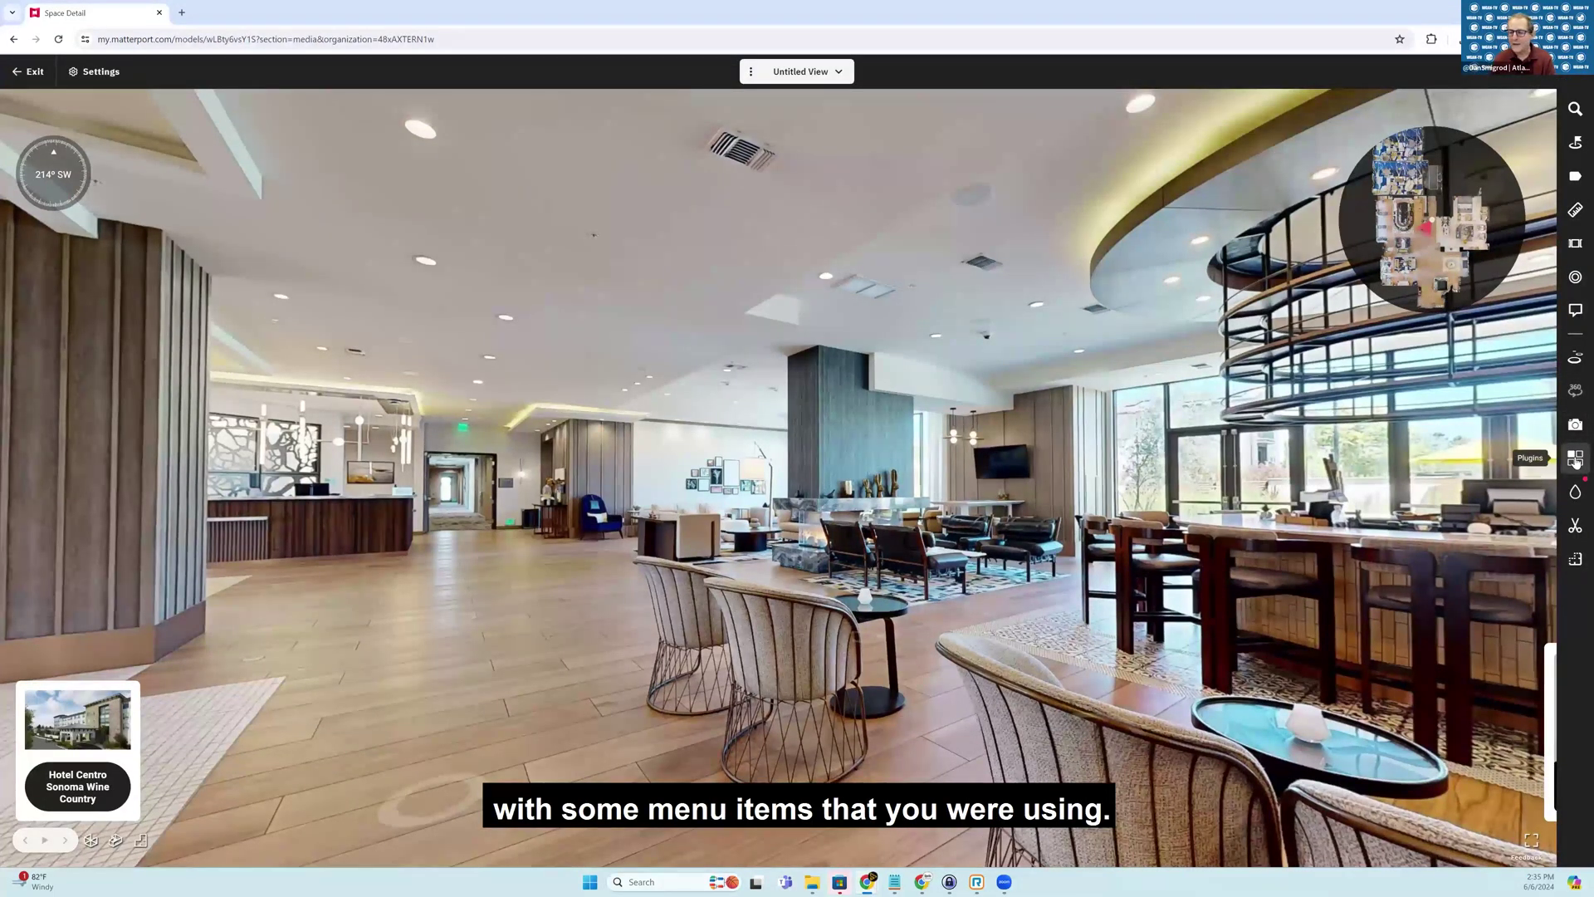
click(1575, 459)
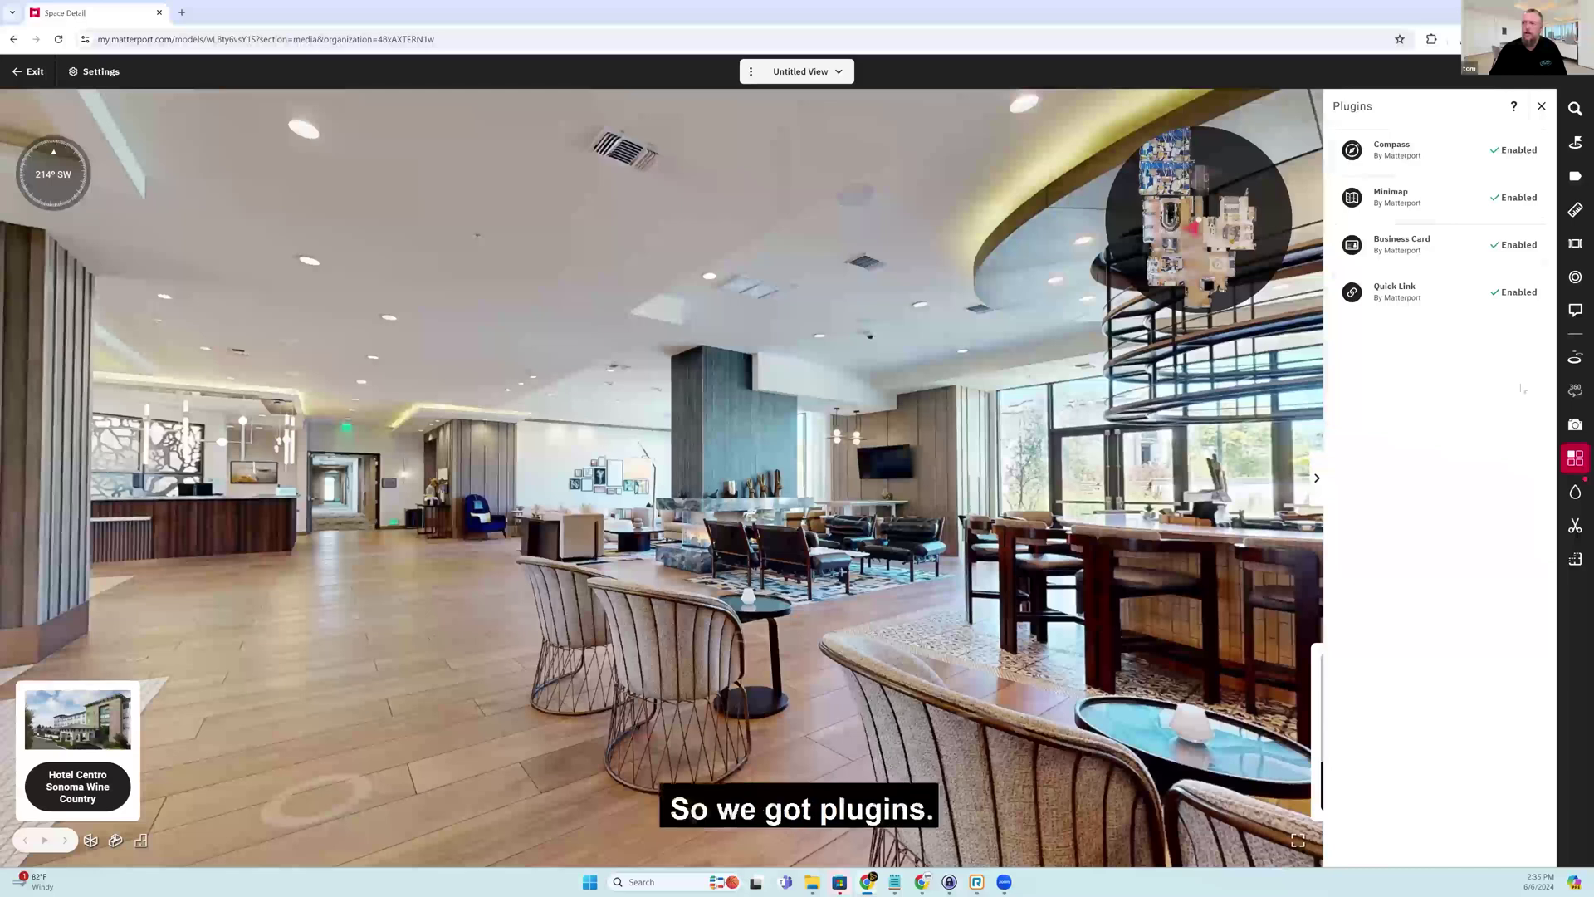
- Switch the Compass plugin off
click(1398, 157)
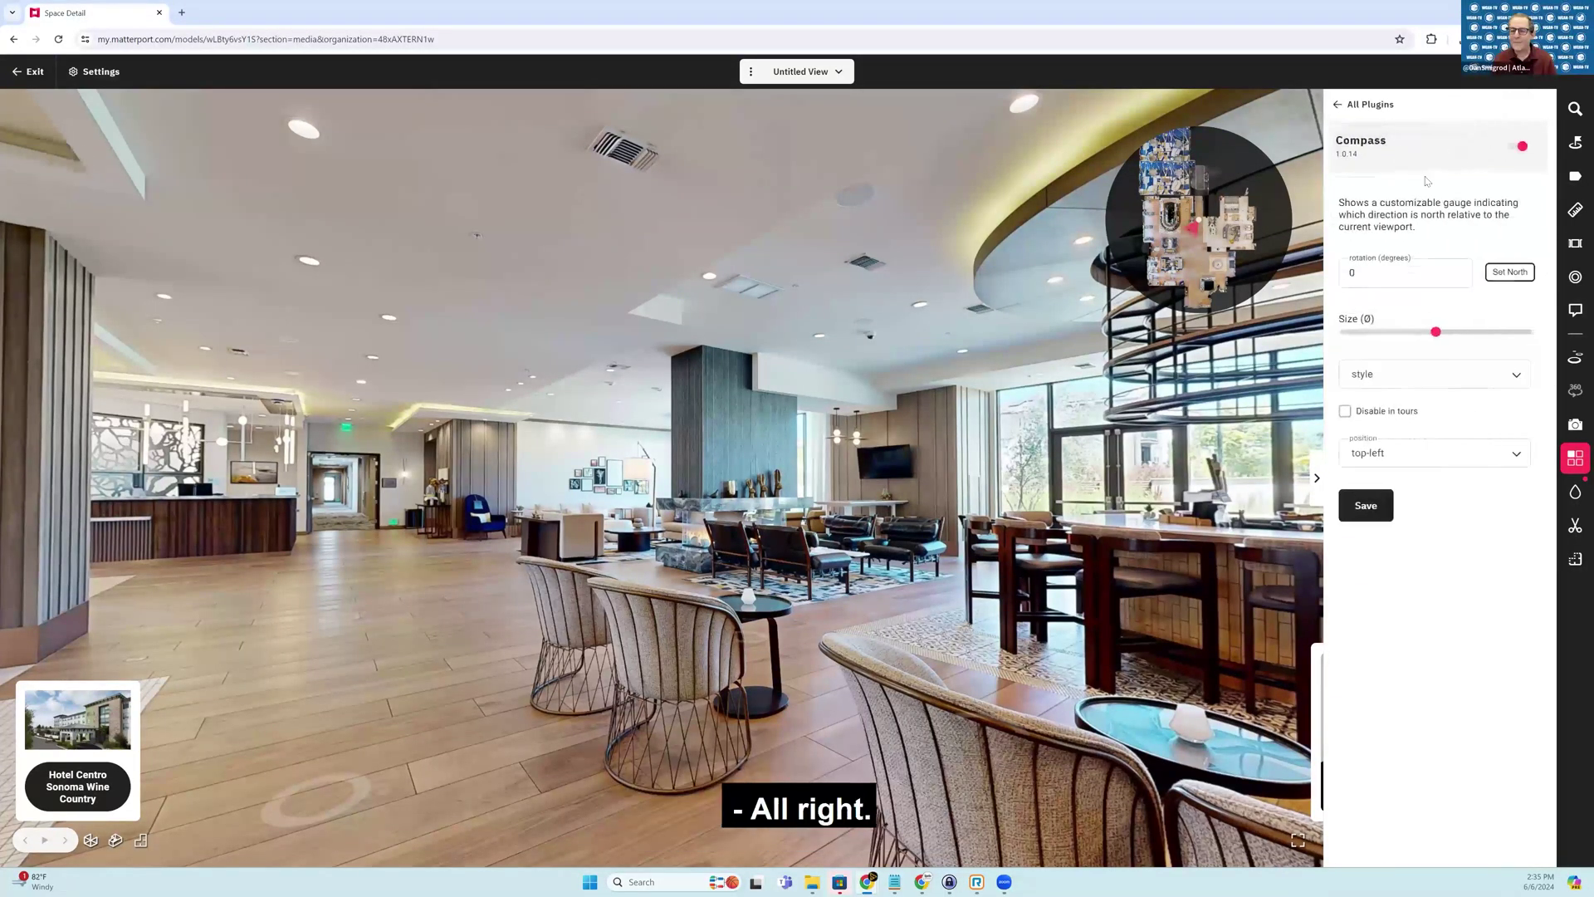
click(1521, 149)
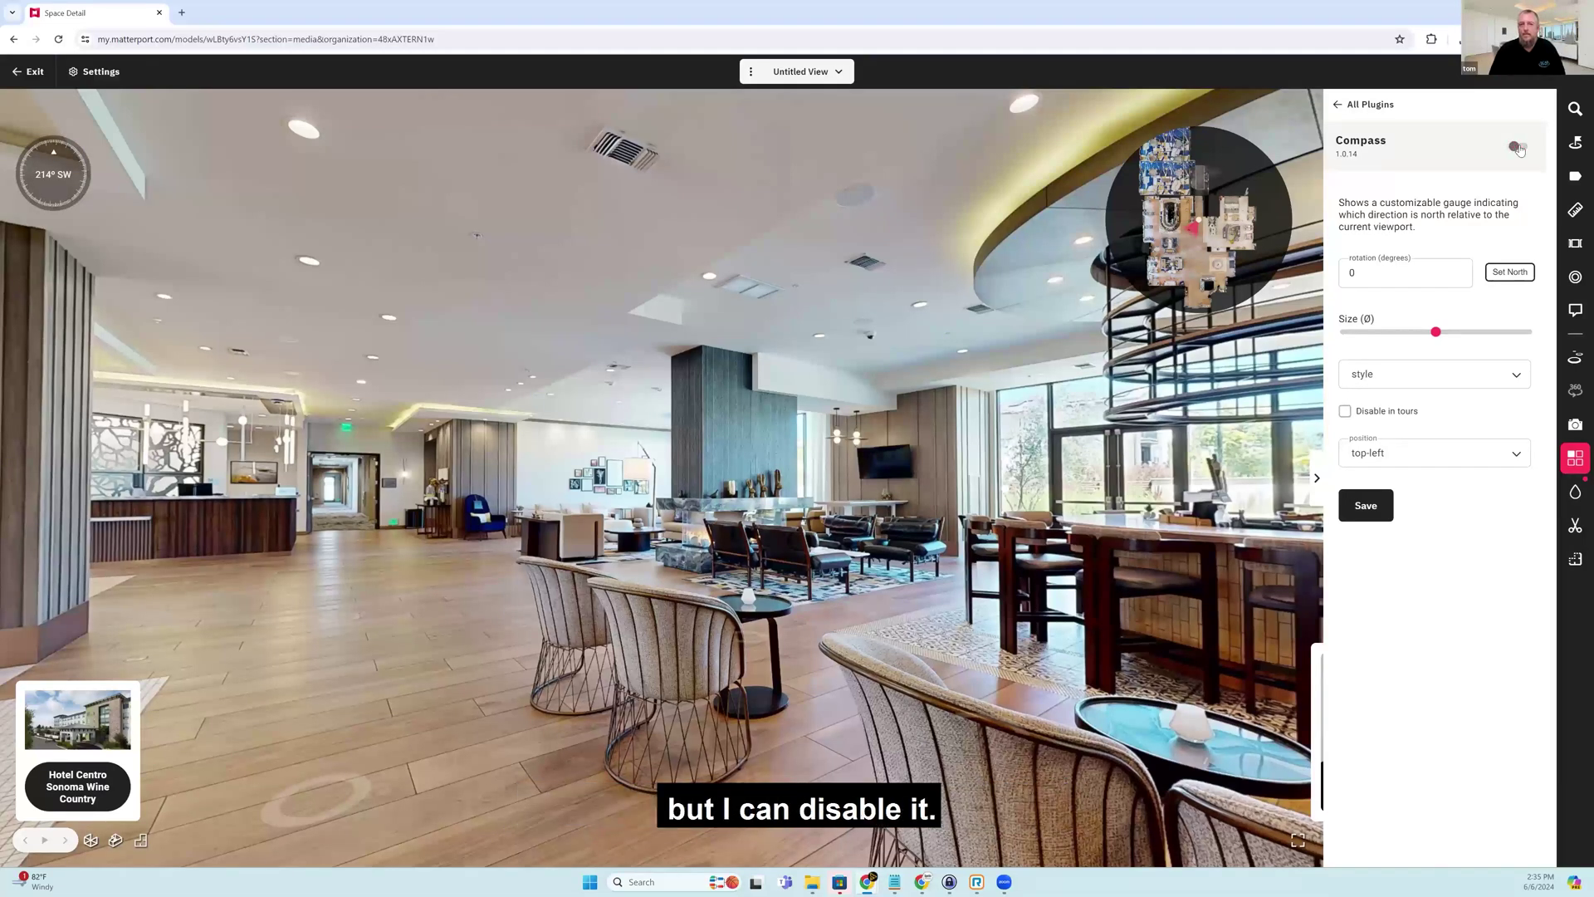
click(1520, 150)
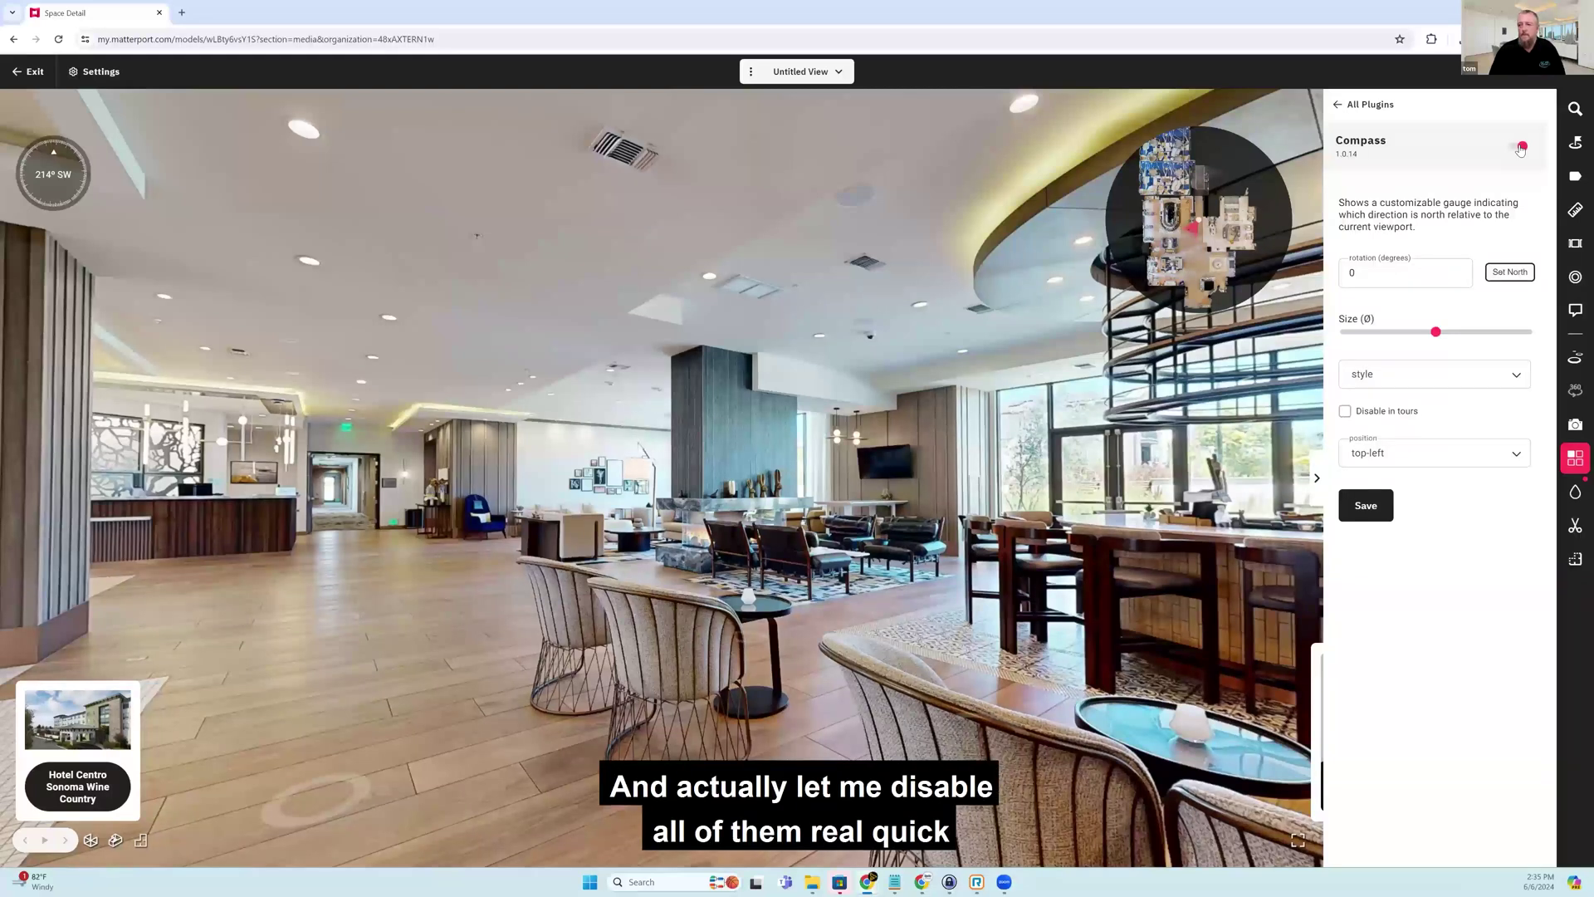
click(1521, 149)
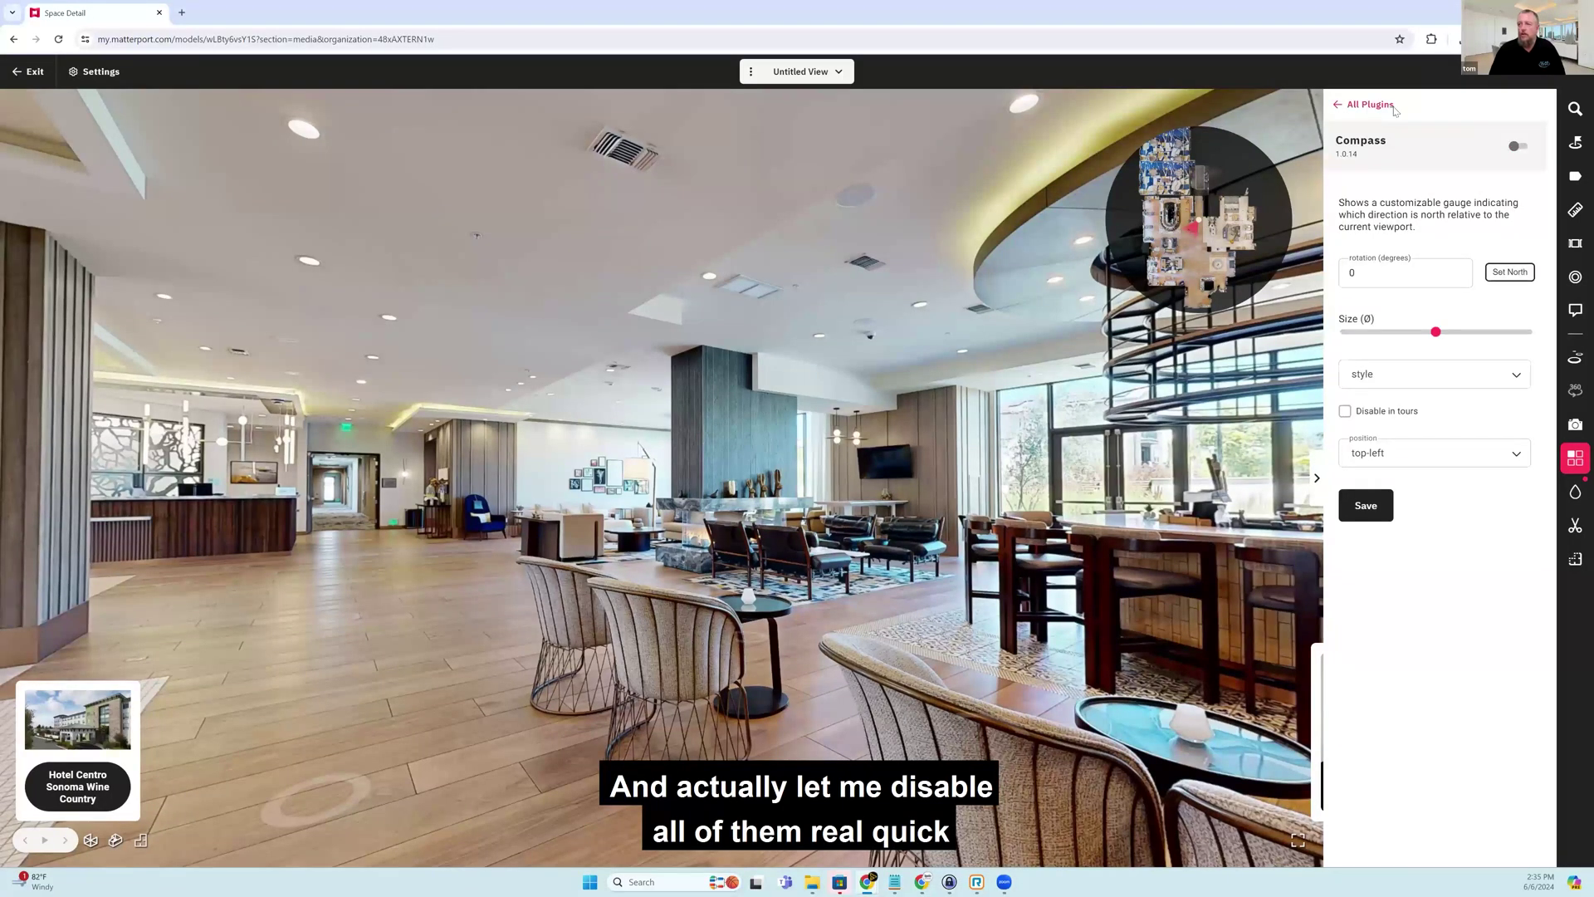
click(1387, 106)
- Switch off the Minimap plugin and save the settings
click(1446, 196)
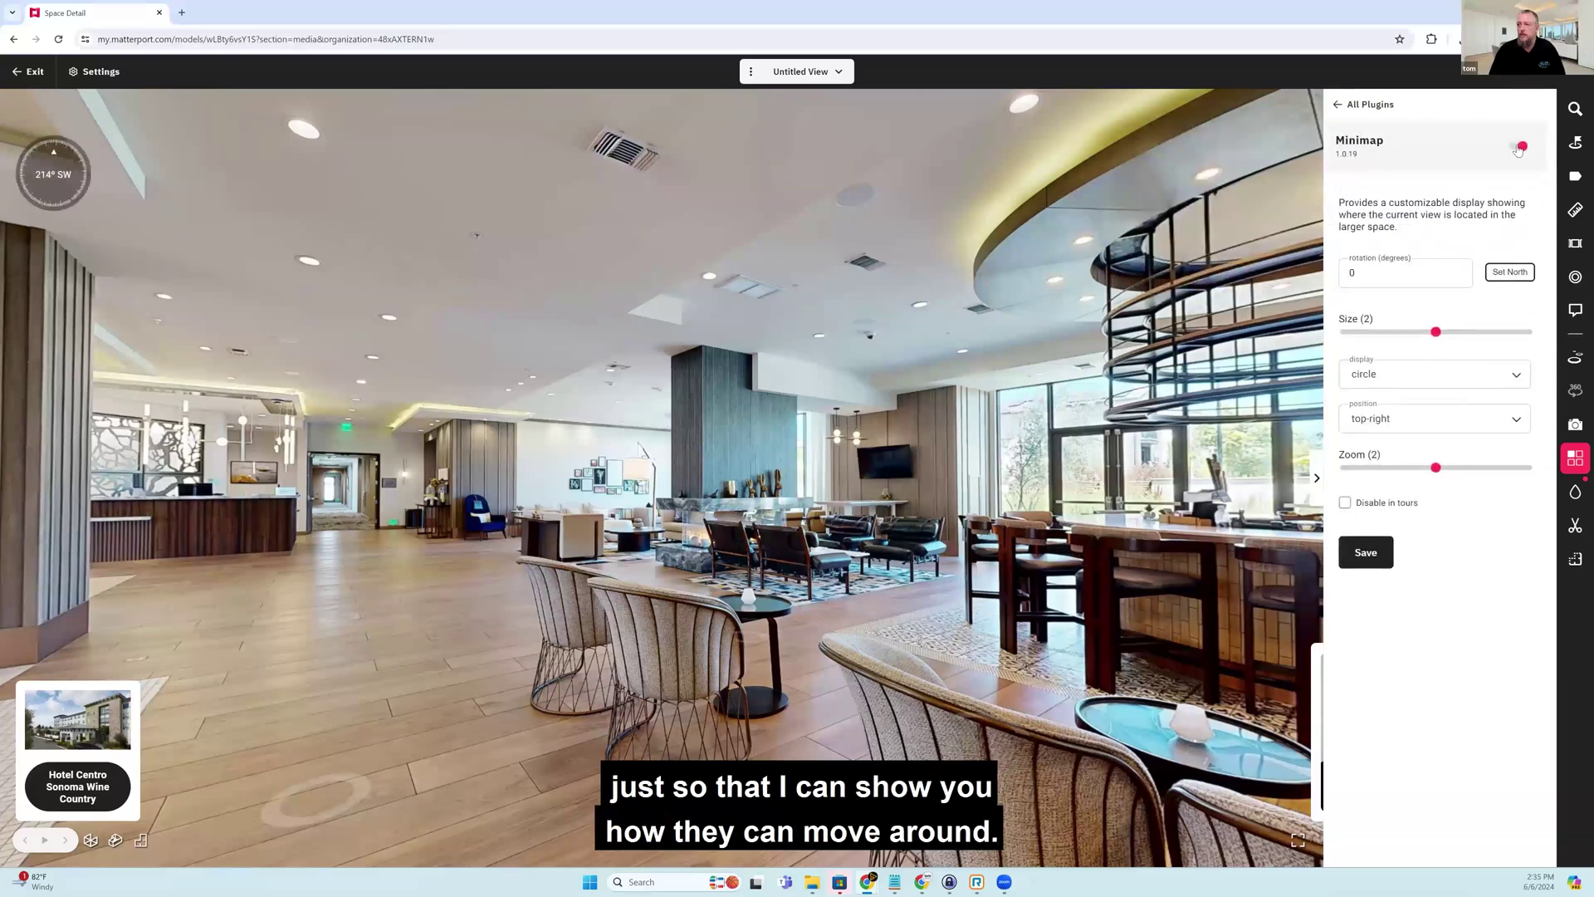
click(1366, 552)
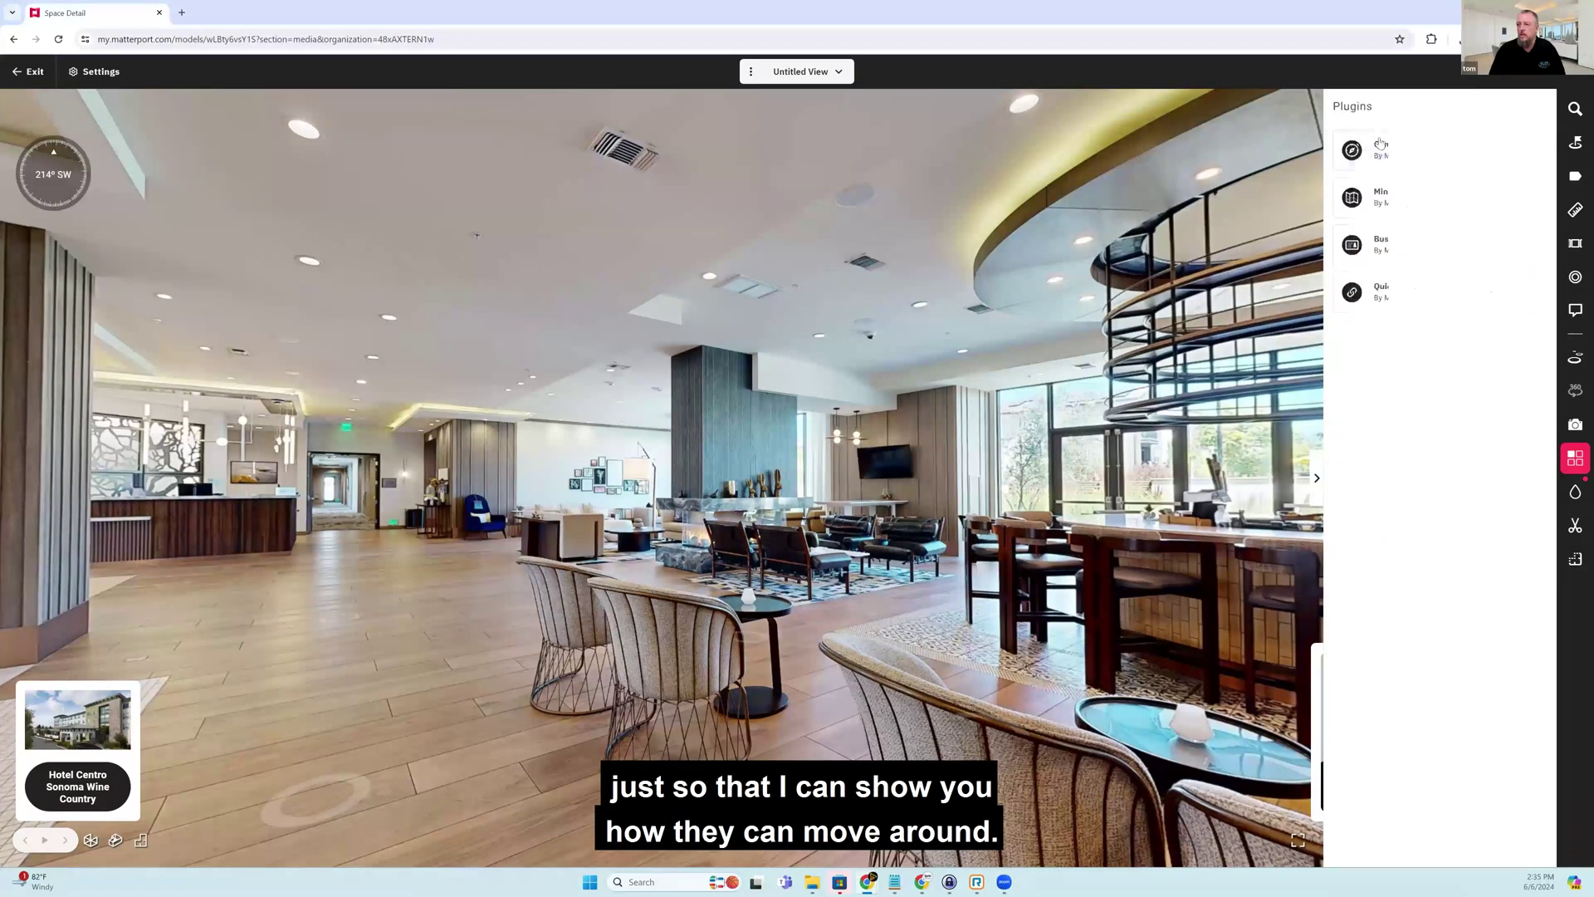
click(1526, 141)
click(1518, 146)
click(1354, 506)
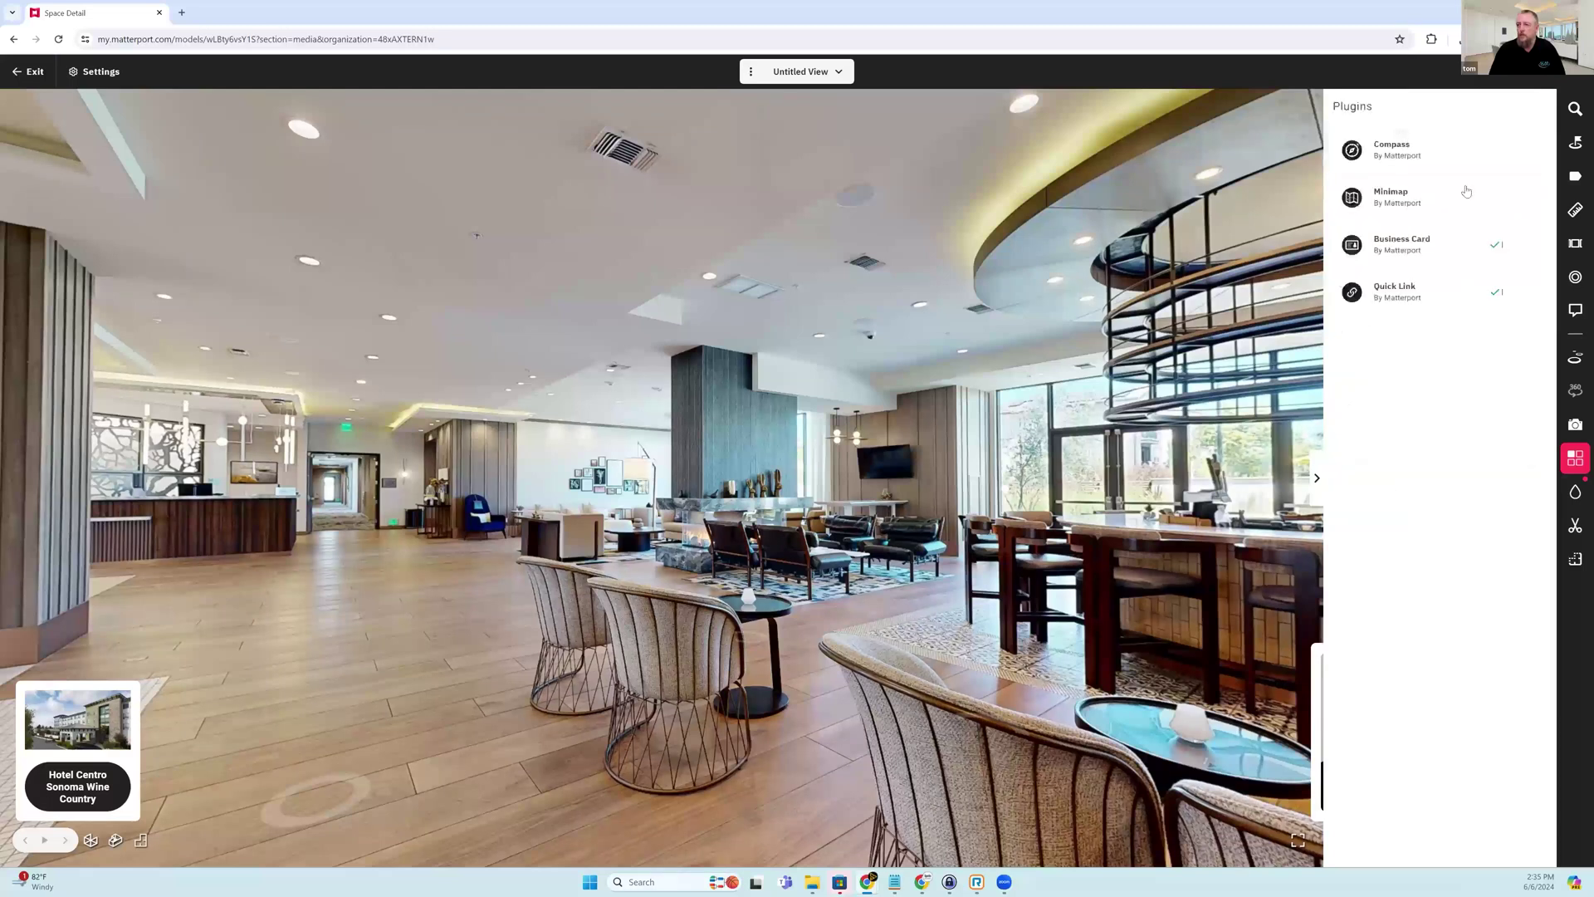
- Switch off the Business Card plugin and save it
click(1494, 246)
click(1522, 147)
scroll(1436, 581, down, 1)
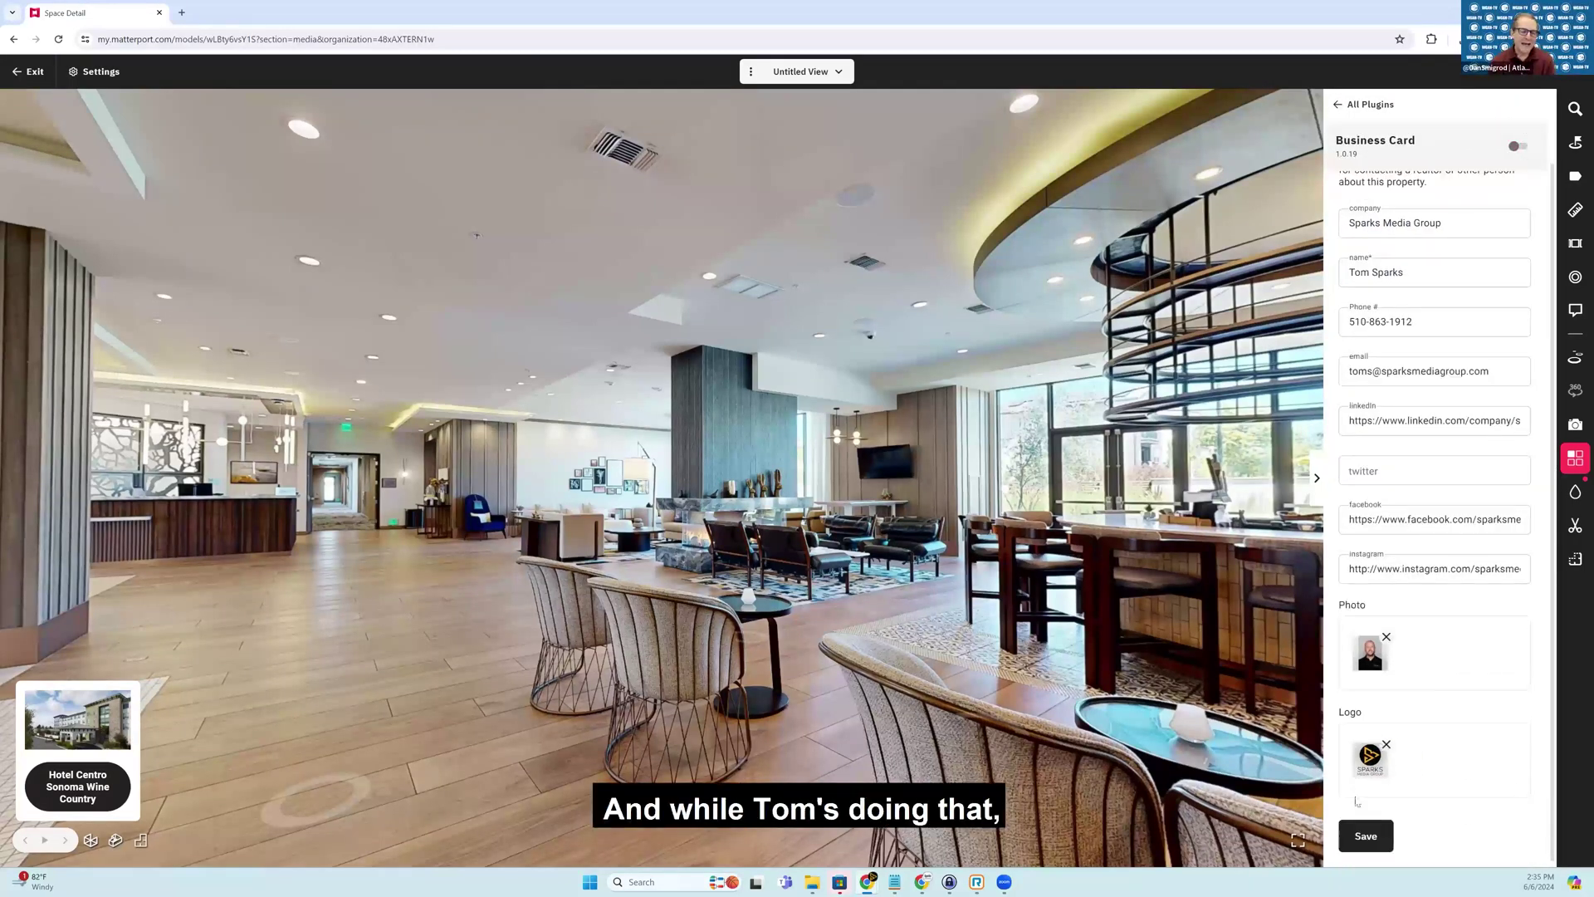
click(1363, 833)
- Switch off and save the Quick Link plugin, then reopen the Compass settings
click(1428, 290)
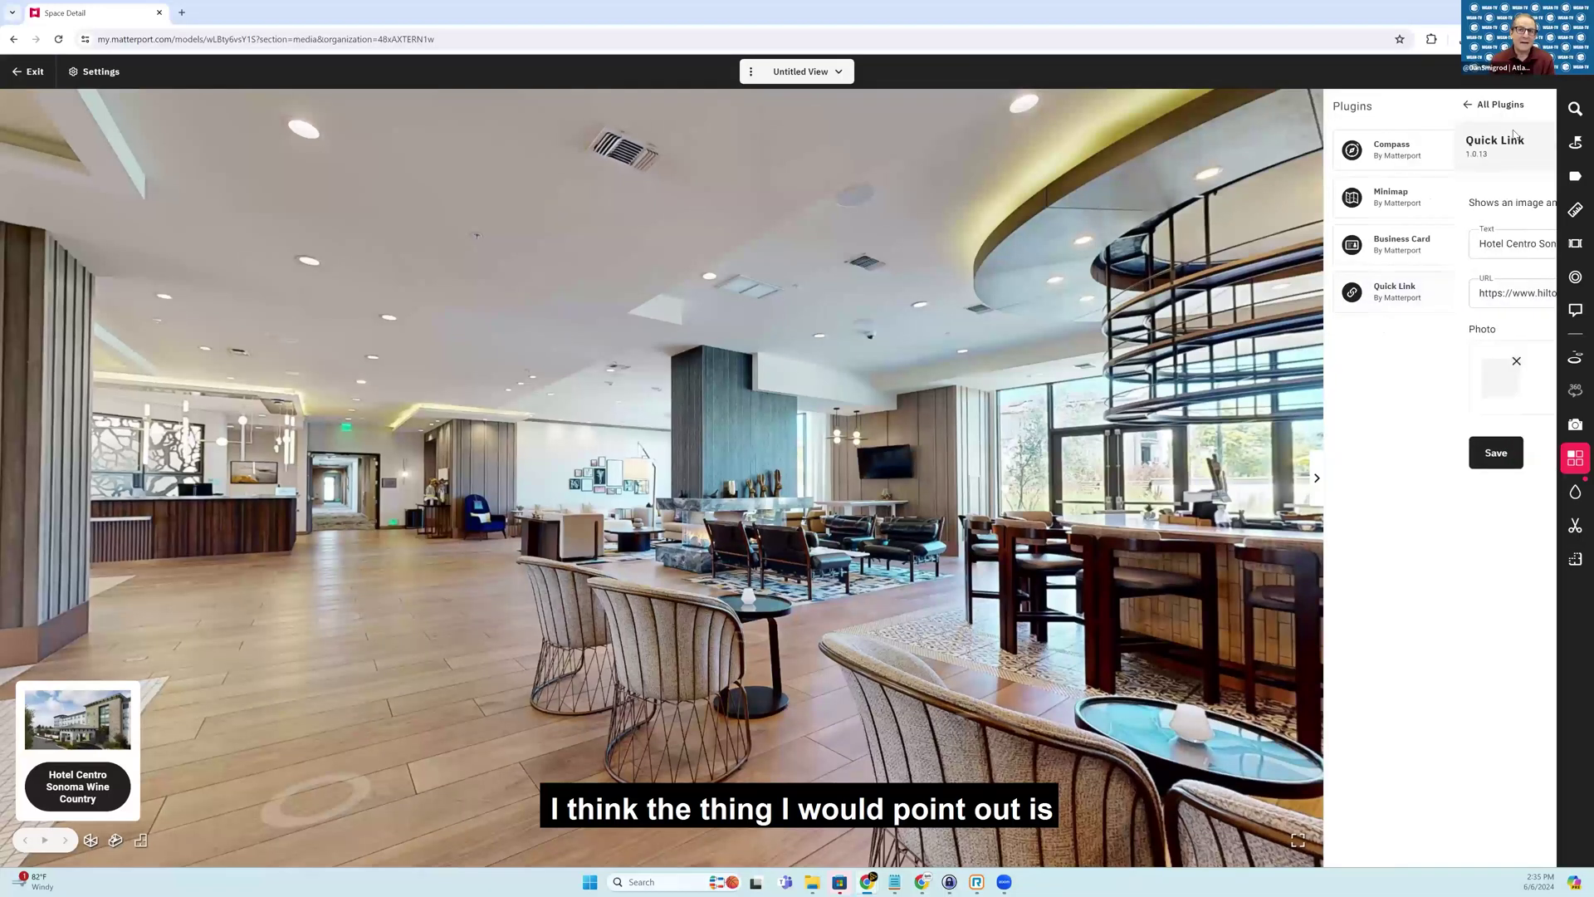
click(1517, 146)
click(1366, 453)
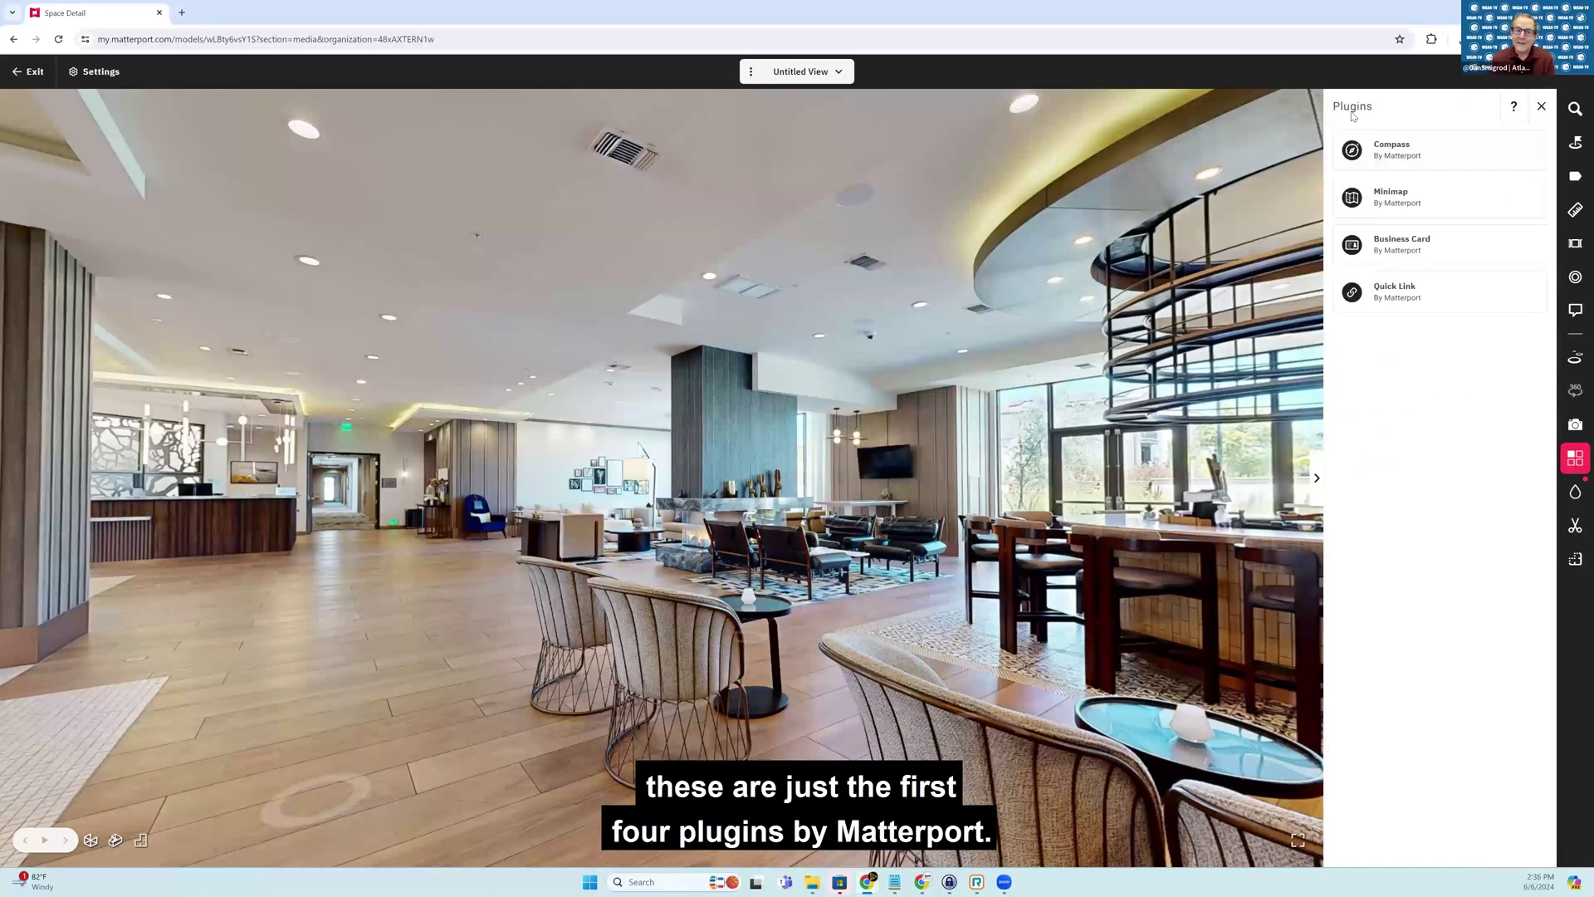
click(1486, 164)
- Turn the Compass plugin back on so its gauge reads 214° SW at top-left
click(1520, 146)
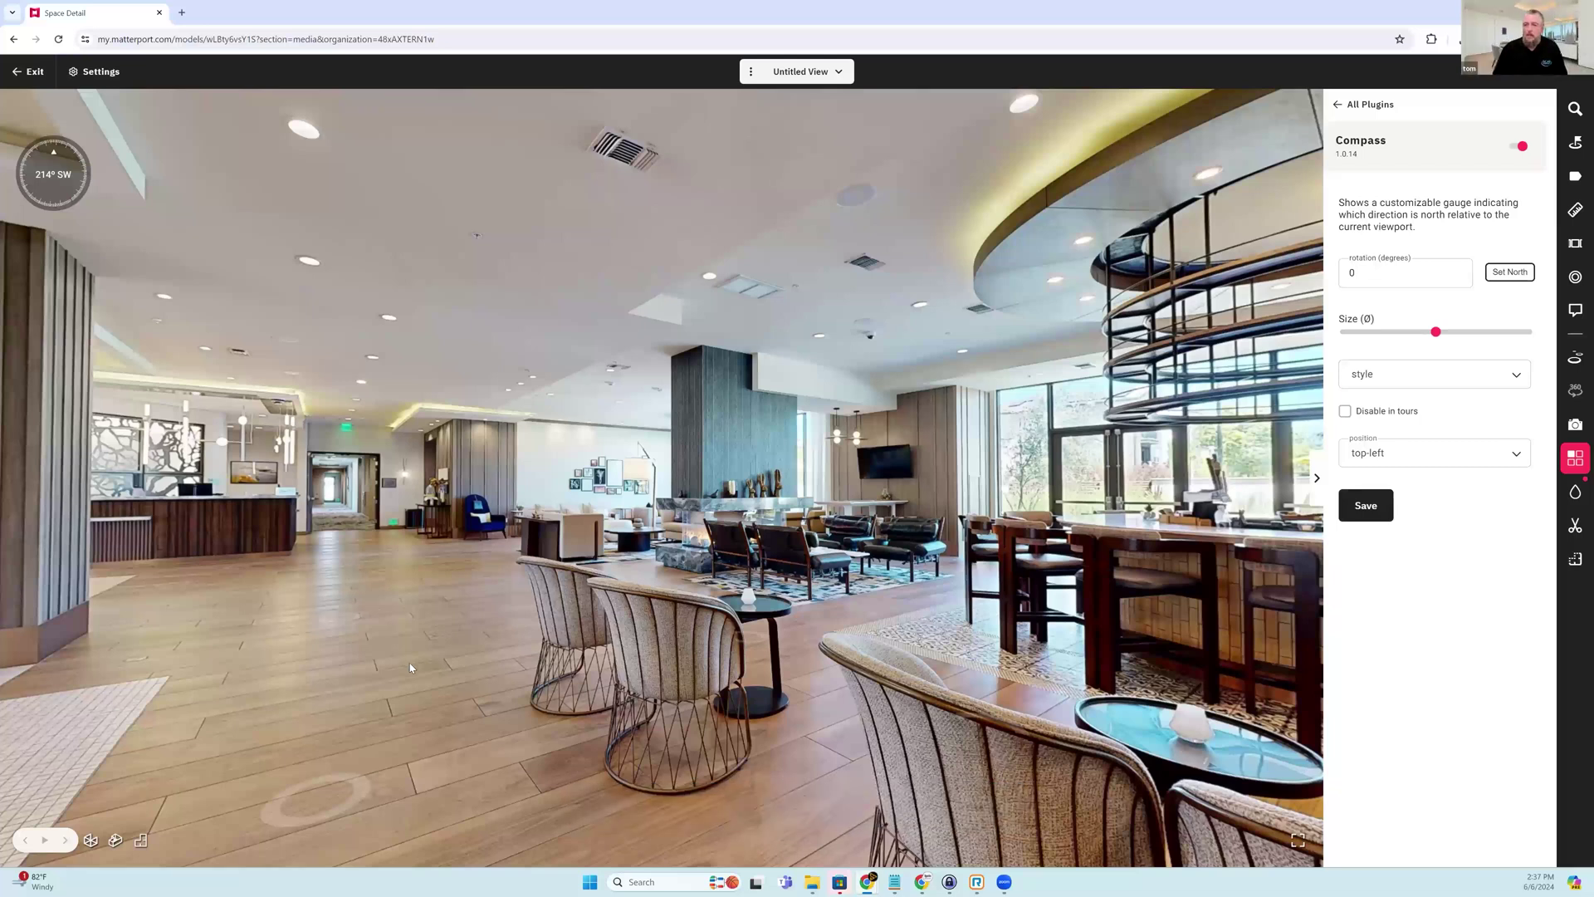
- Walk forward to spots near the fireplace lounge, compass now reading 225° SW
click(923, 541)
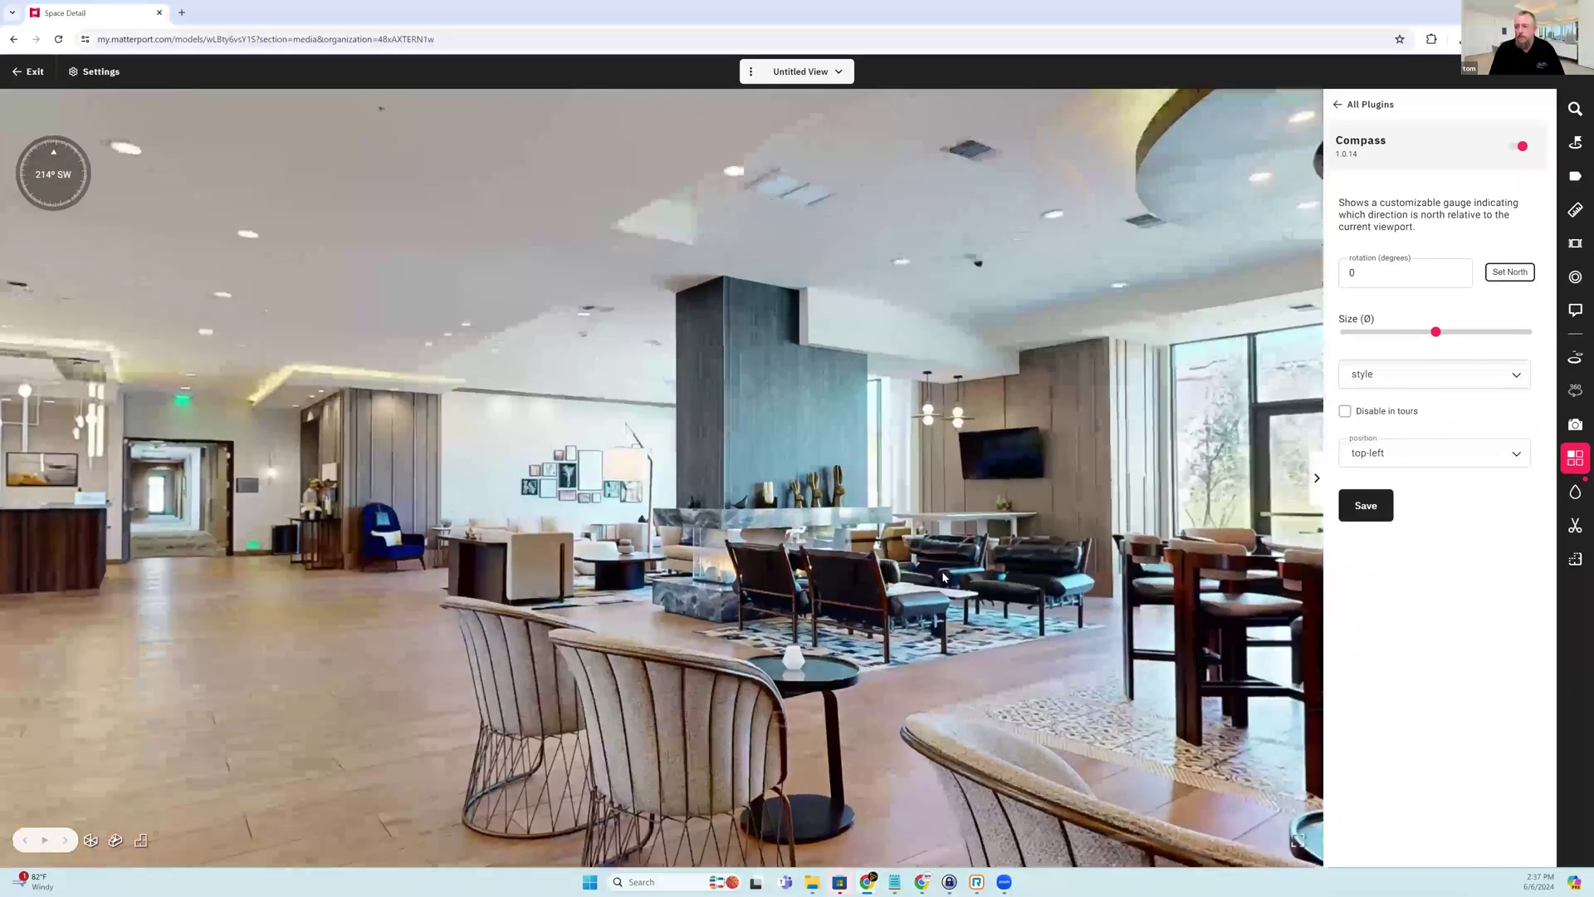
click(703, 581)
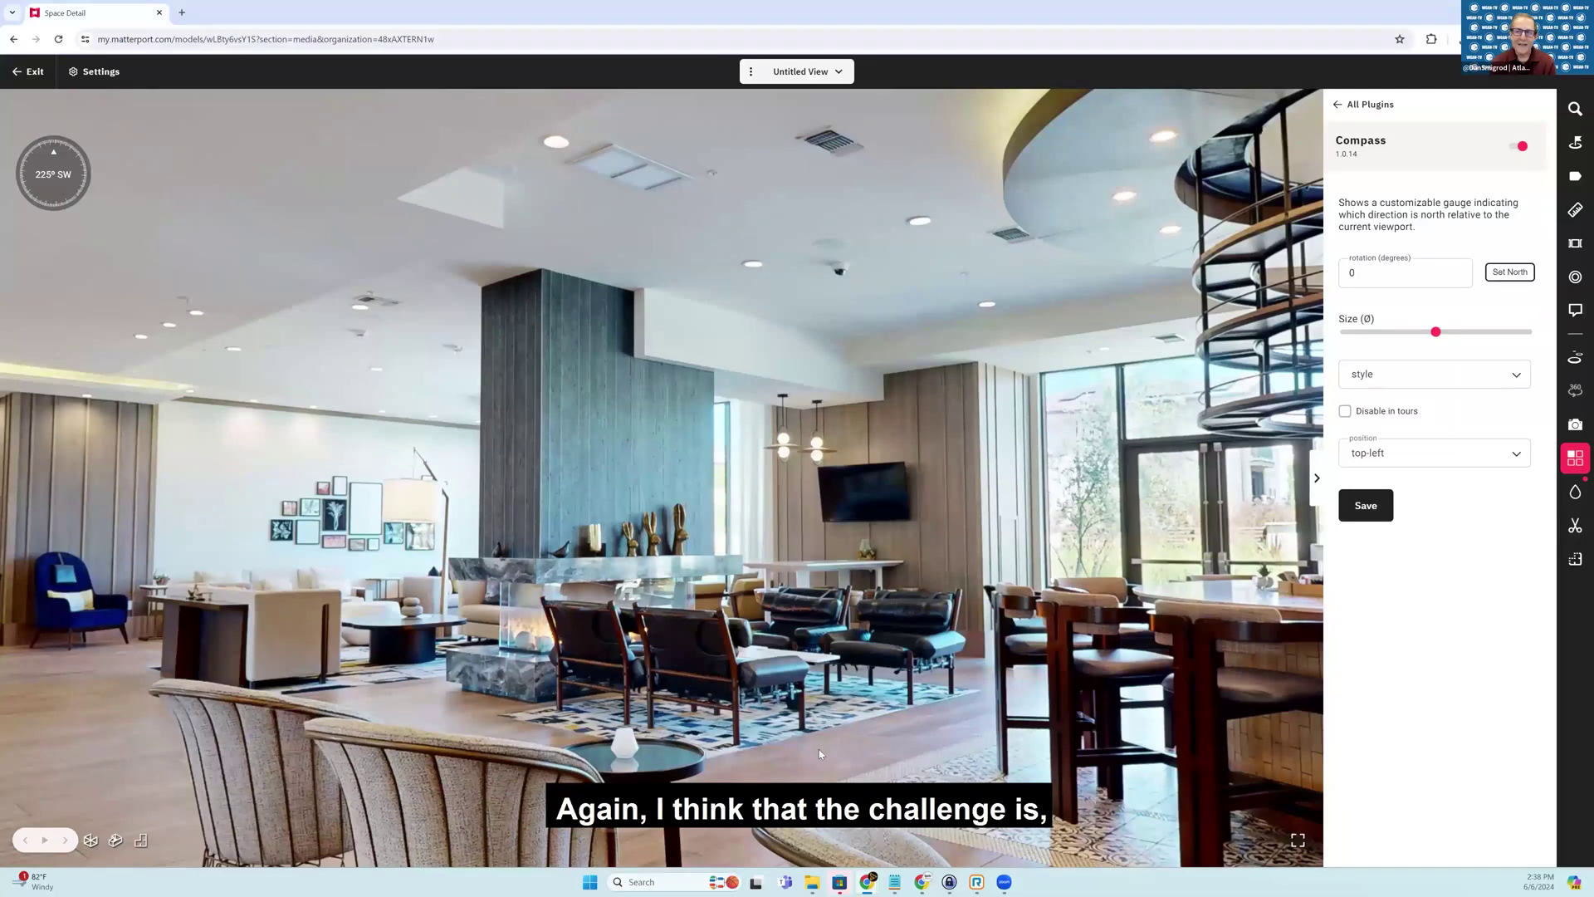
click(801, 694)
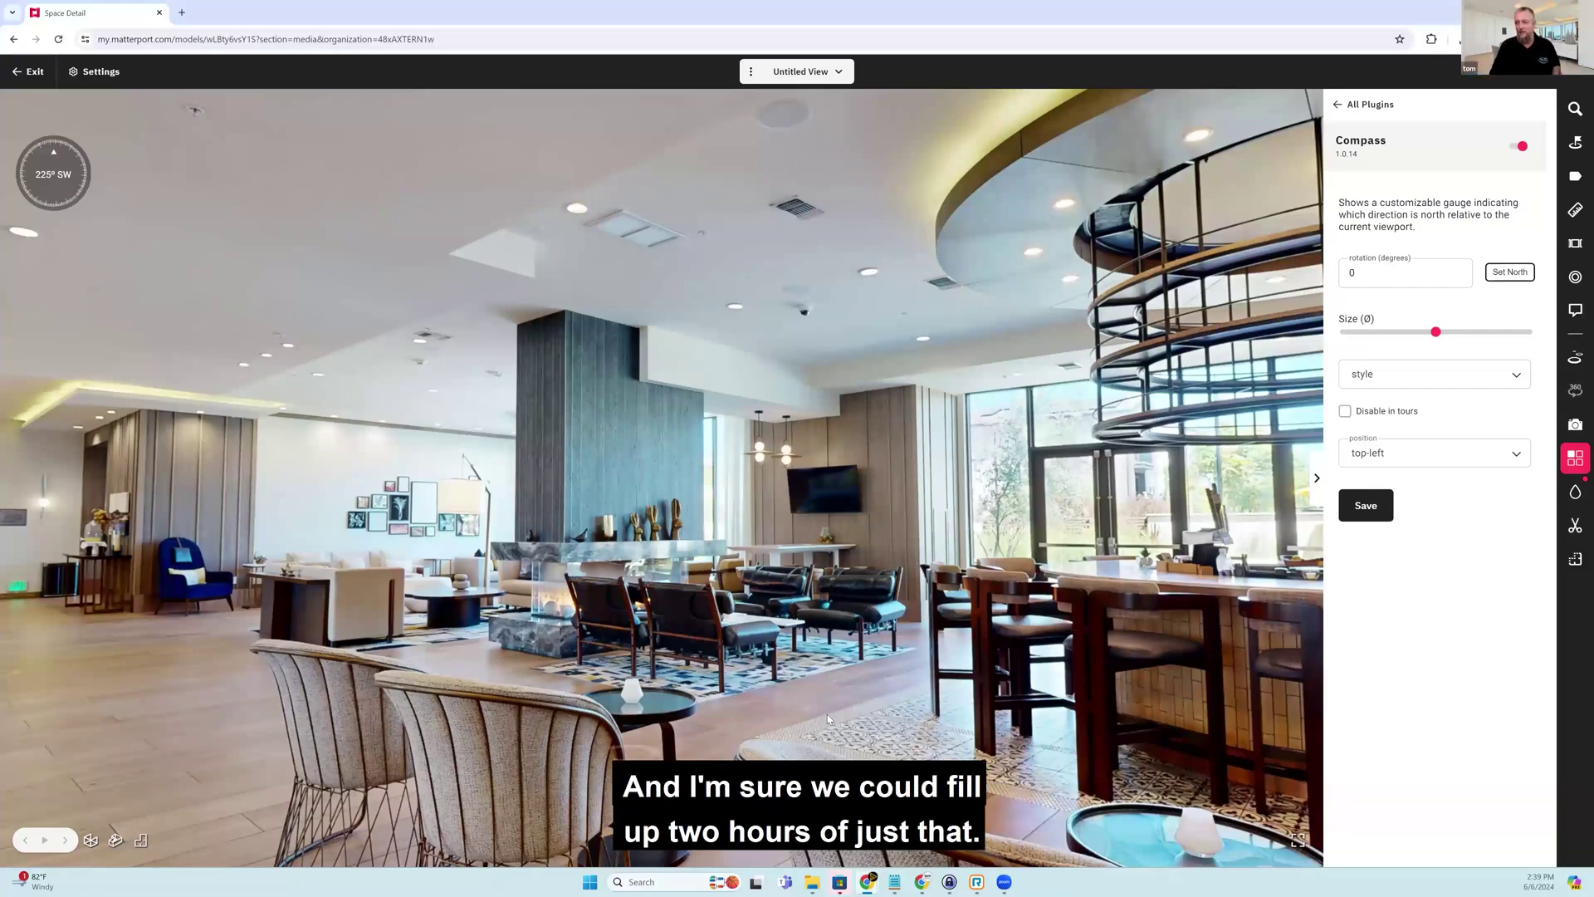
- Step forward near the rug and turn back toward reception, compass reading 207° SW
click(793, 633)
drag(584, 544, 207, 536)
drag(1146, 569, 1212, 569)
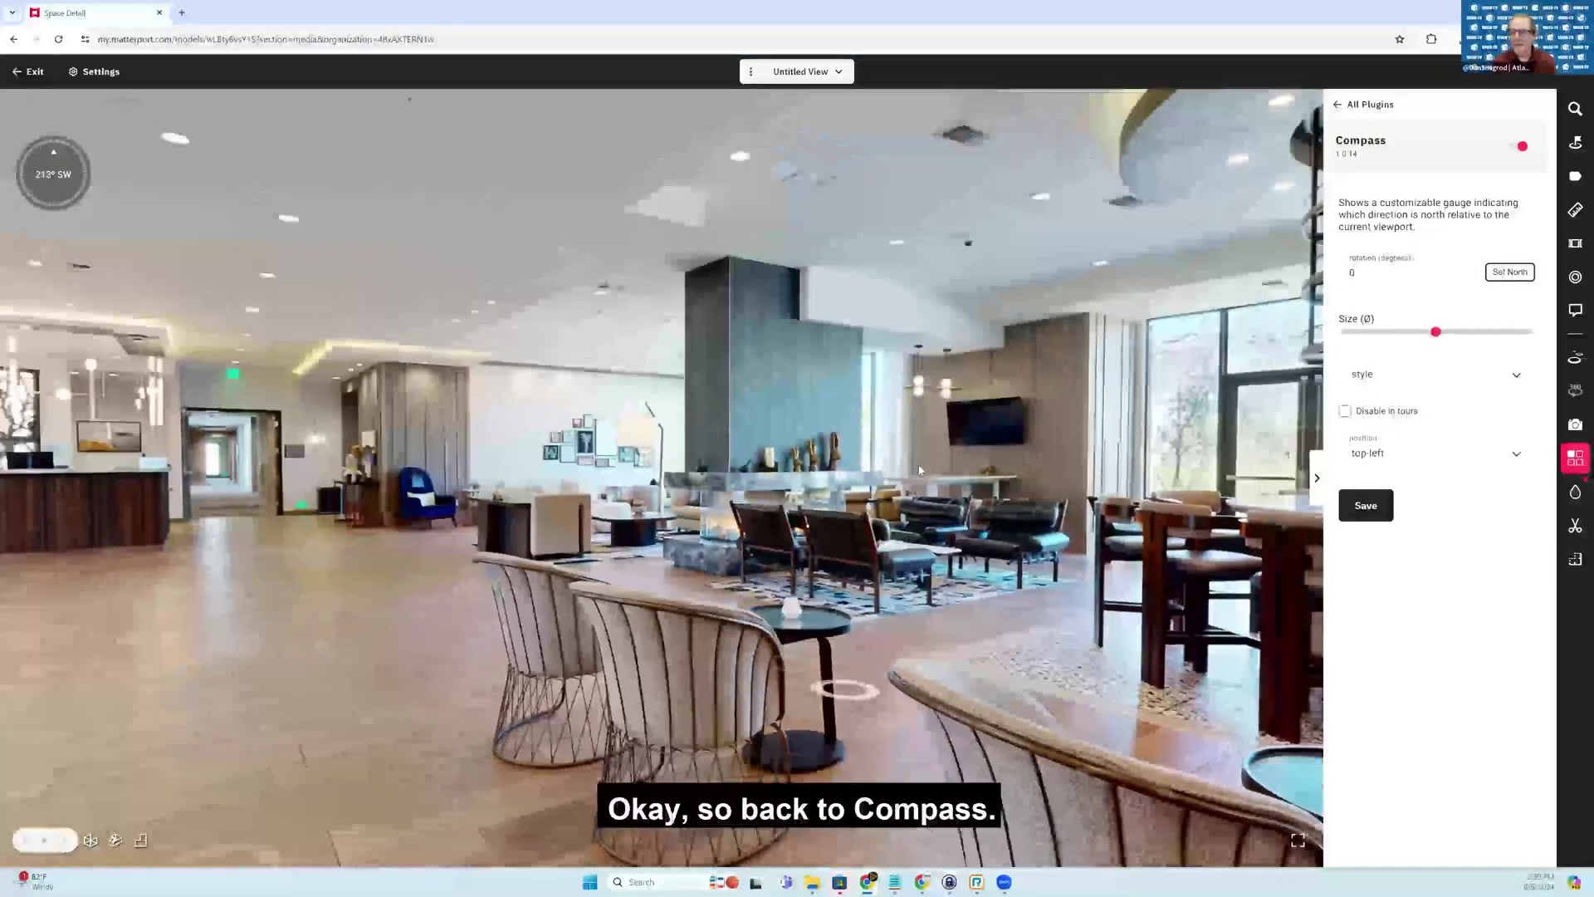
drag(1037, 375, 1100, 400)
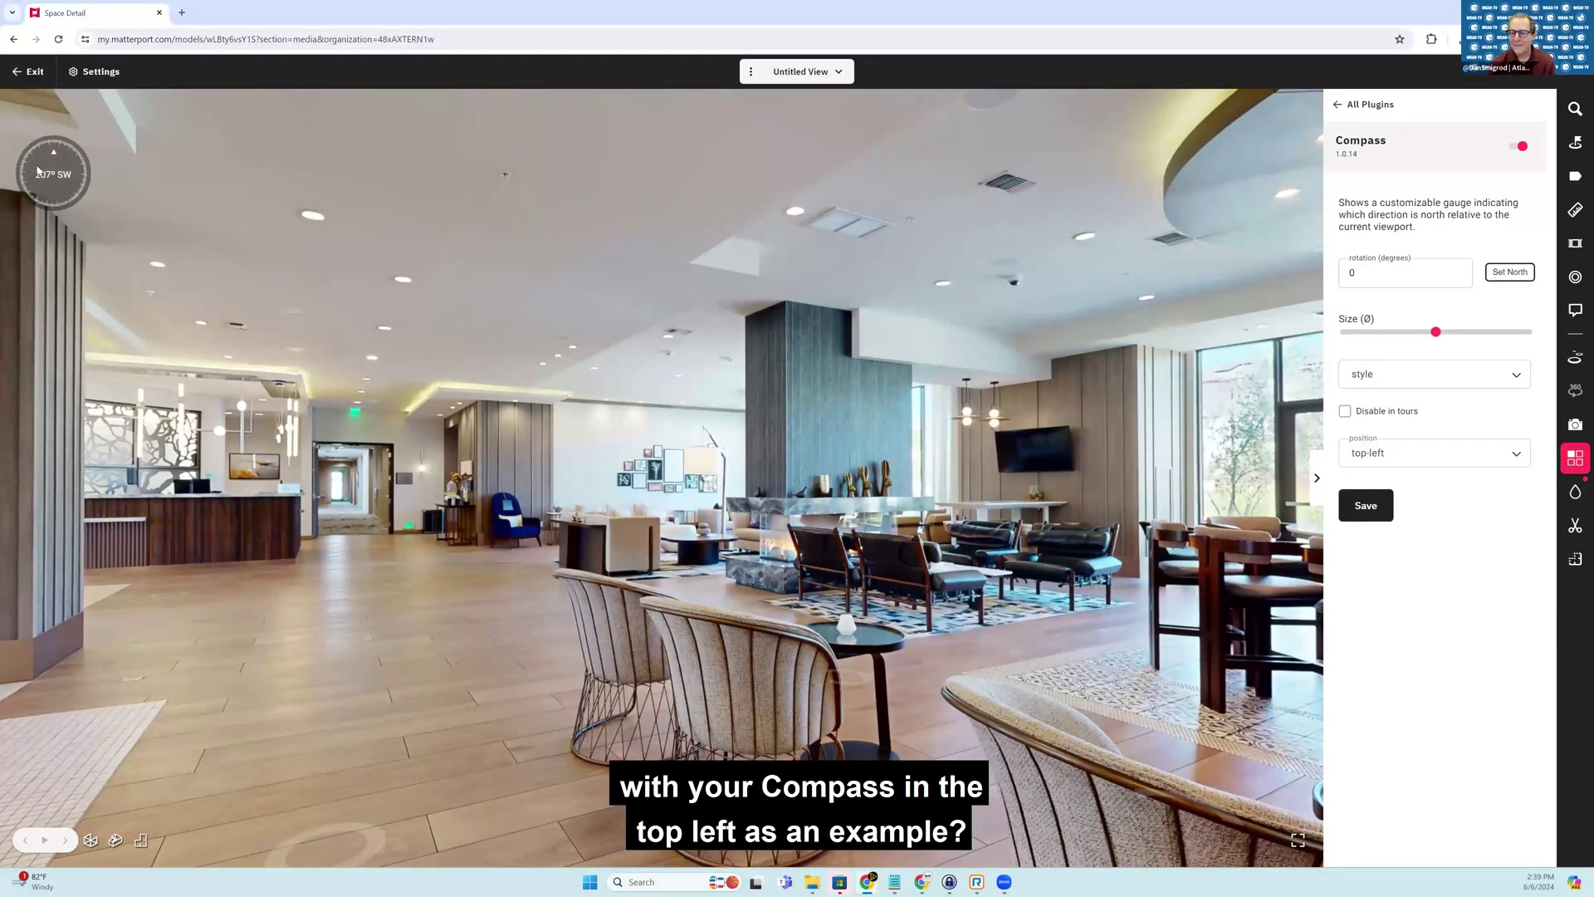
- Move the compass to top-right and try the analog and arrow styles
click(1379, 454)
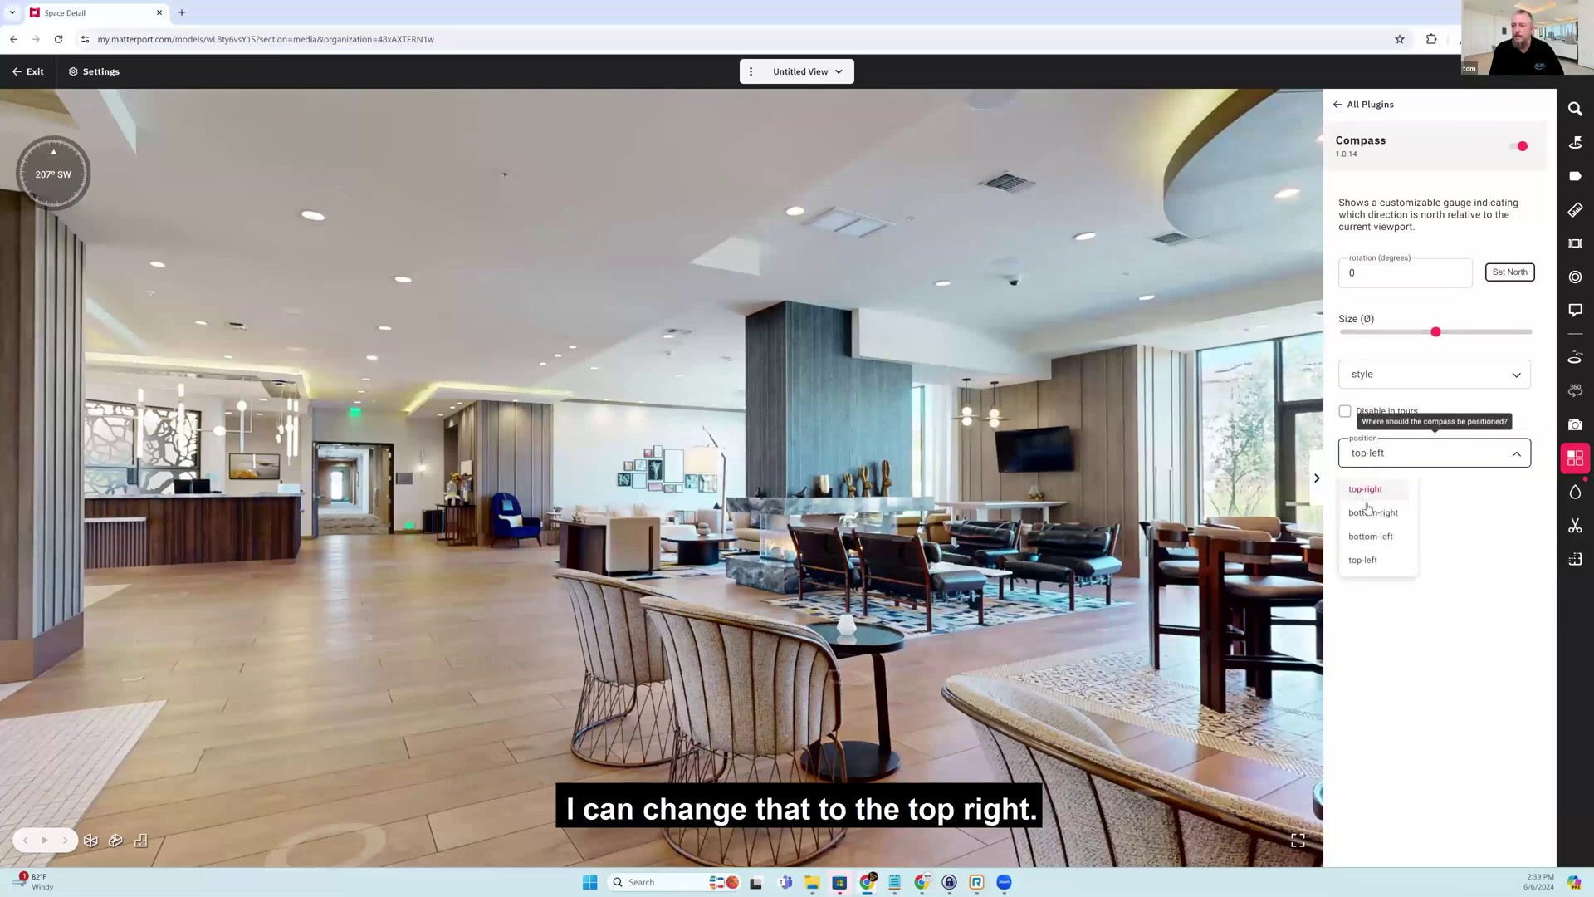
click(1366, 489)
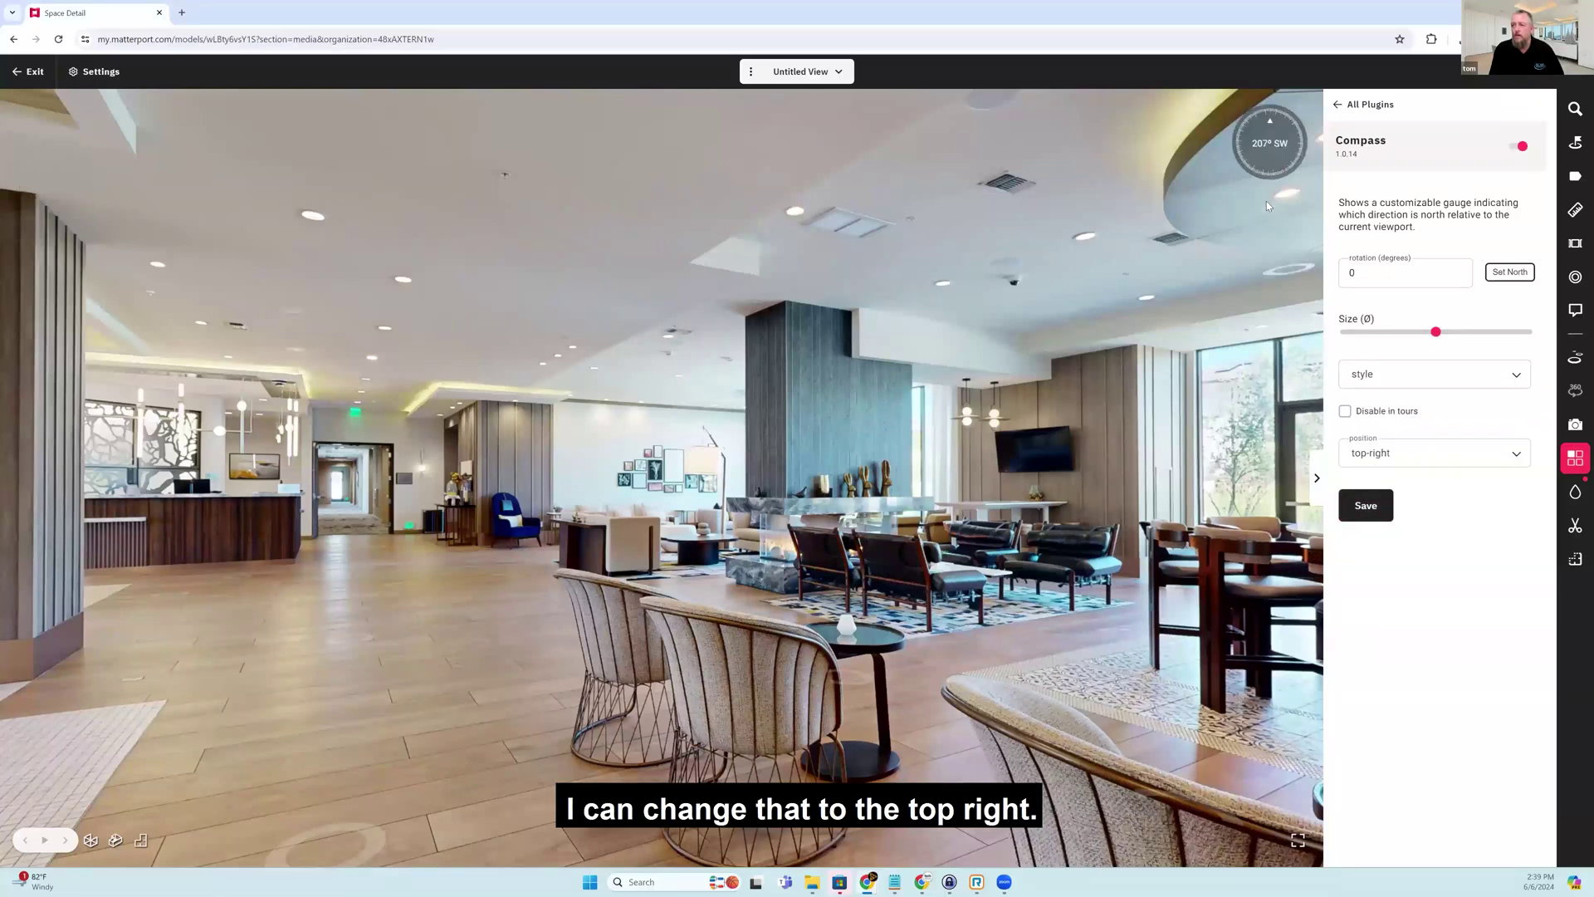
click(1403, 372)
click(1370, 419)
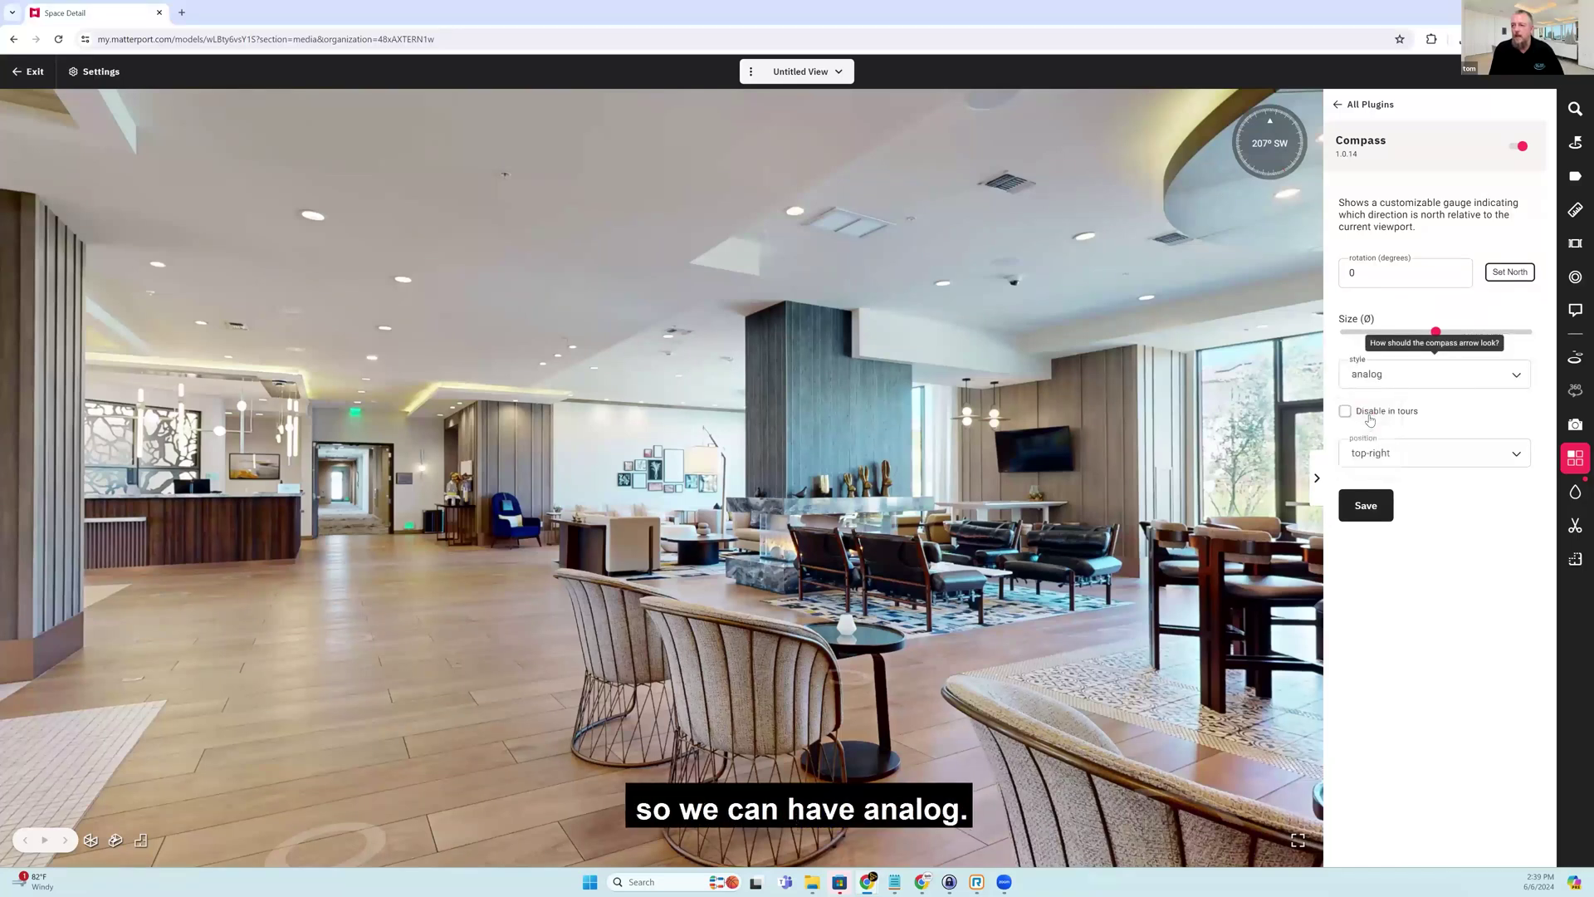
mouse_move(1208, 344)
mouse_down()
mouse_move(1154, 342)
mouse_move(1198, 343)
mouse_up()
click(1390, 374)
click(1382, 428)
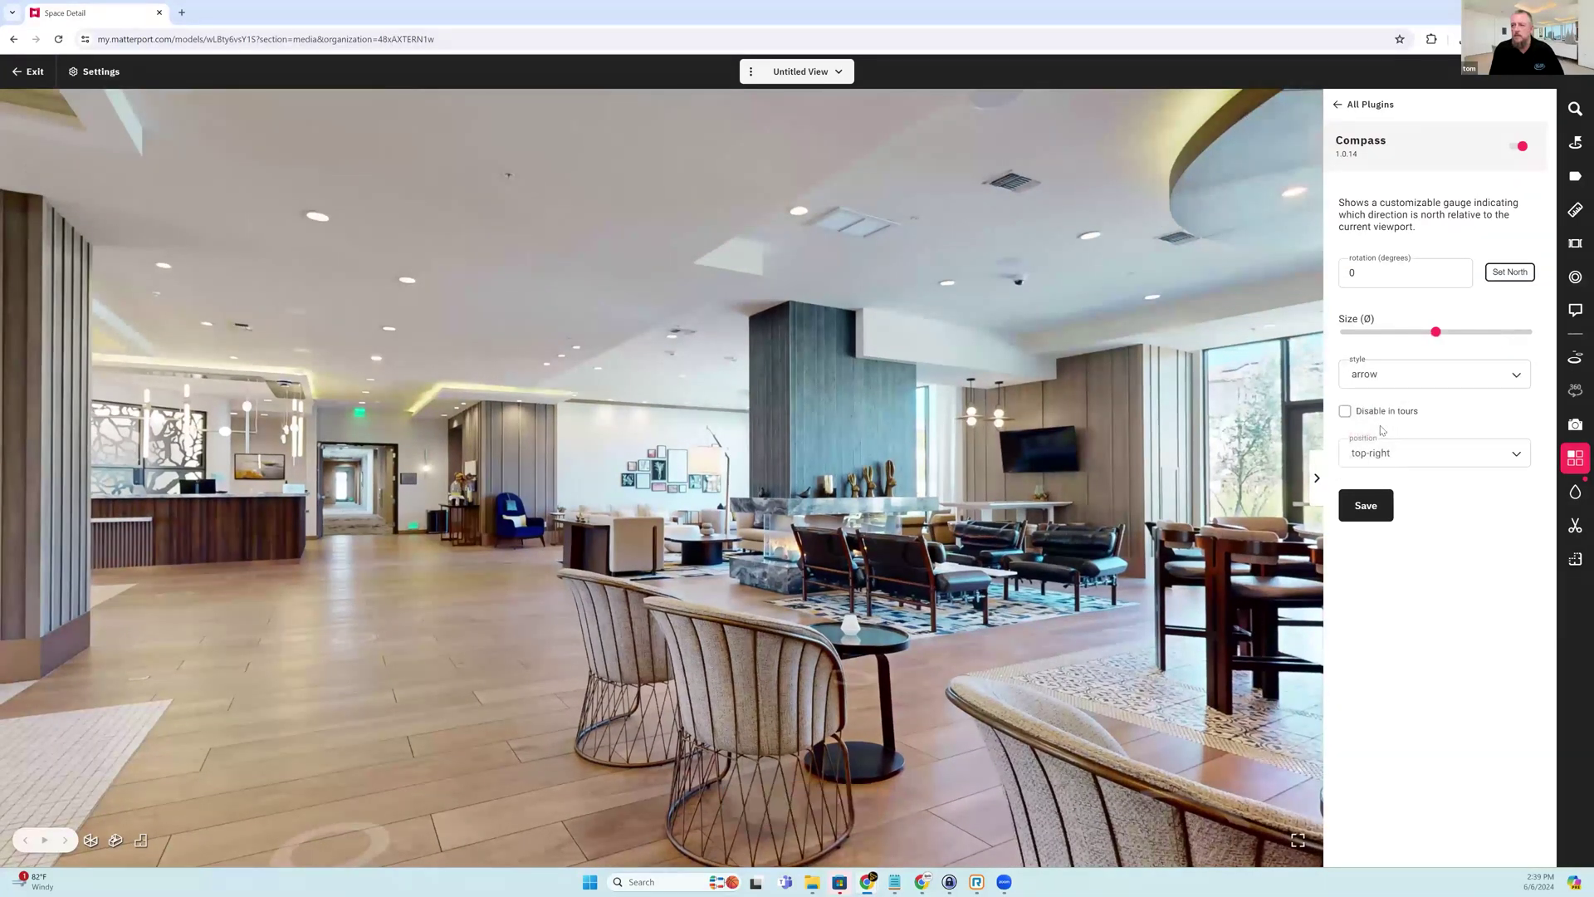
- Try the minimal compass style, then settle back on analog
drag(1146, 355, 804, 380)
click(1418, 387)
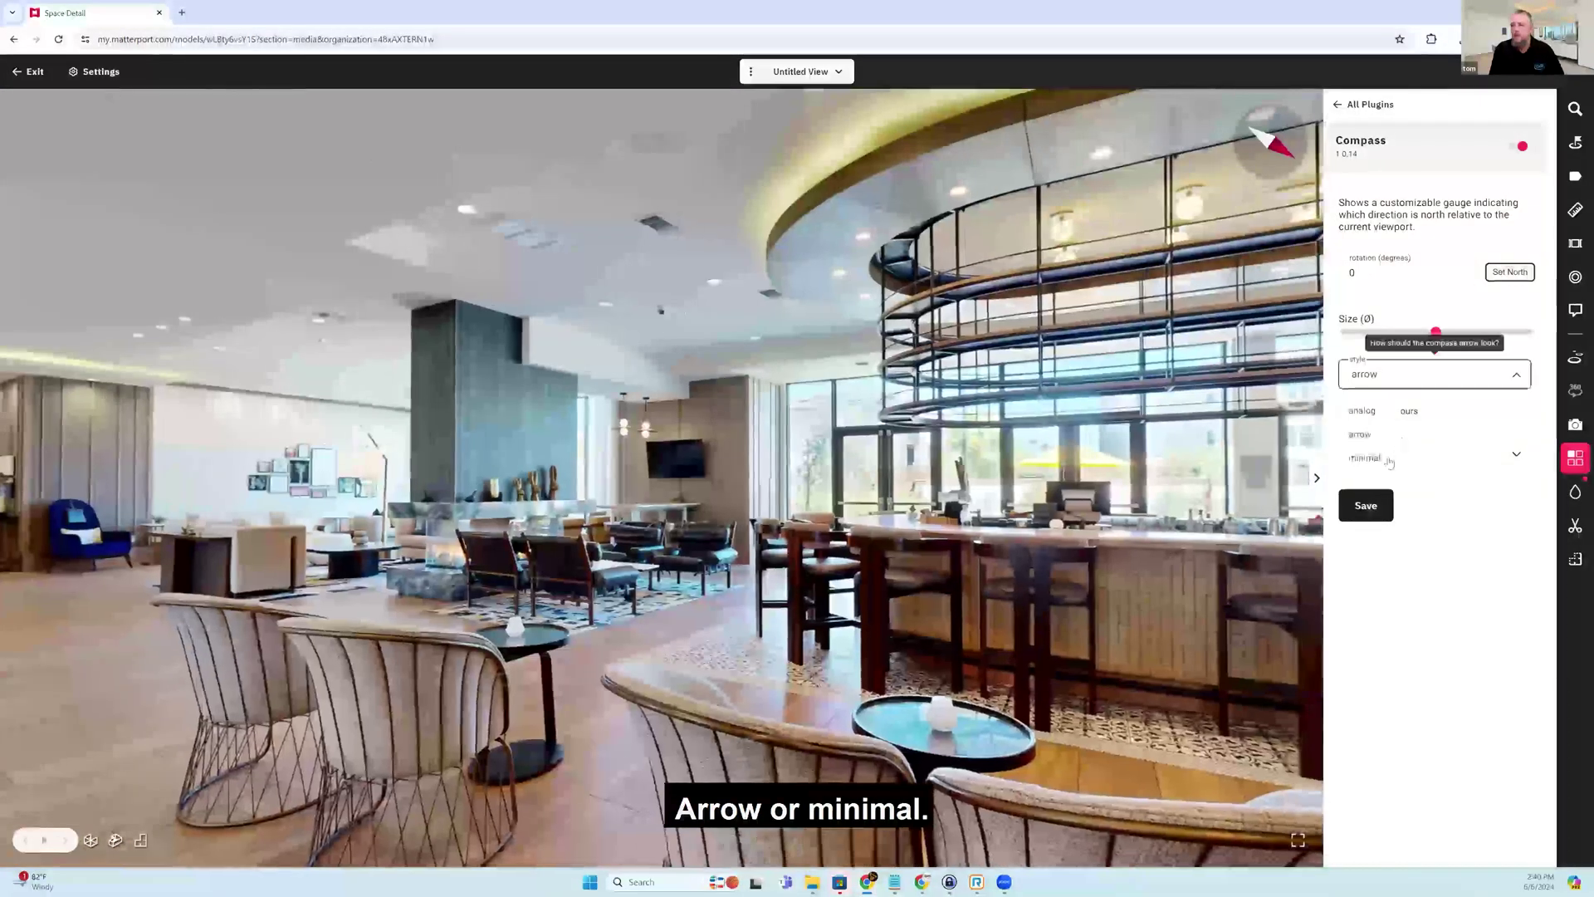
click(1412, 451)
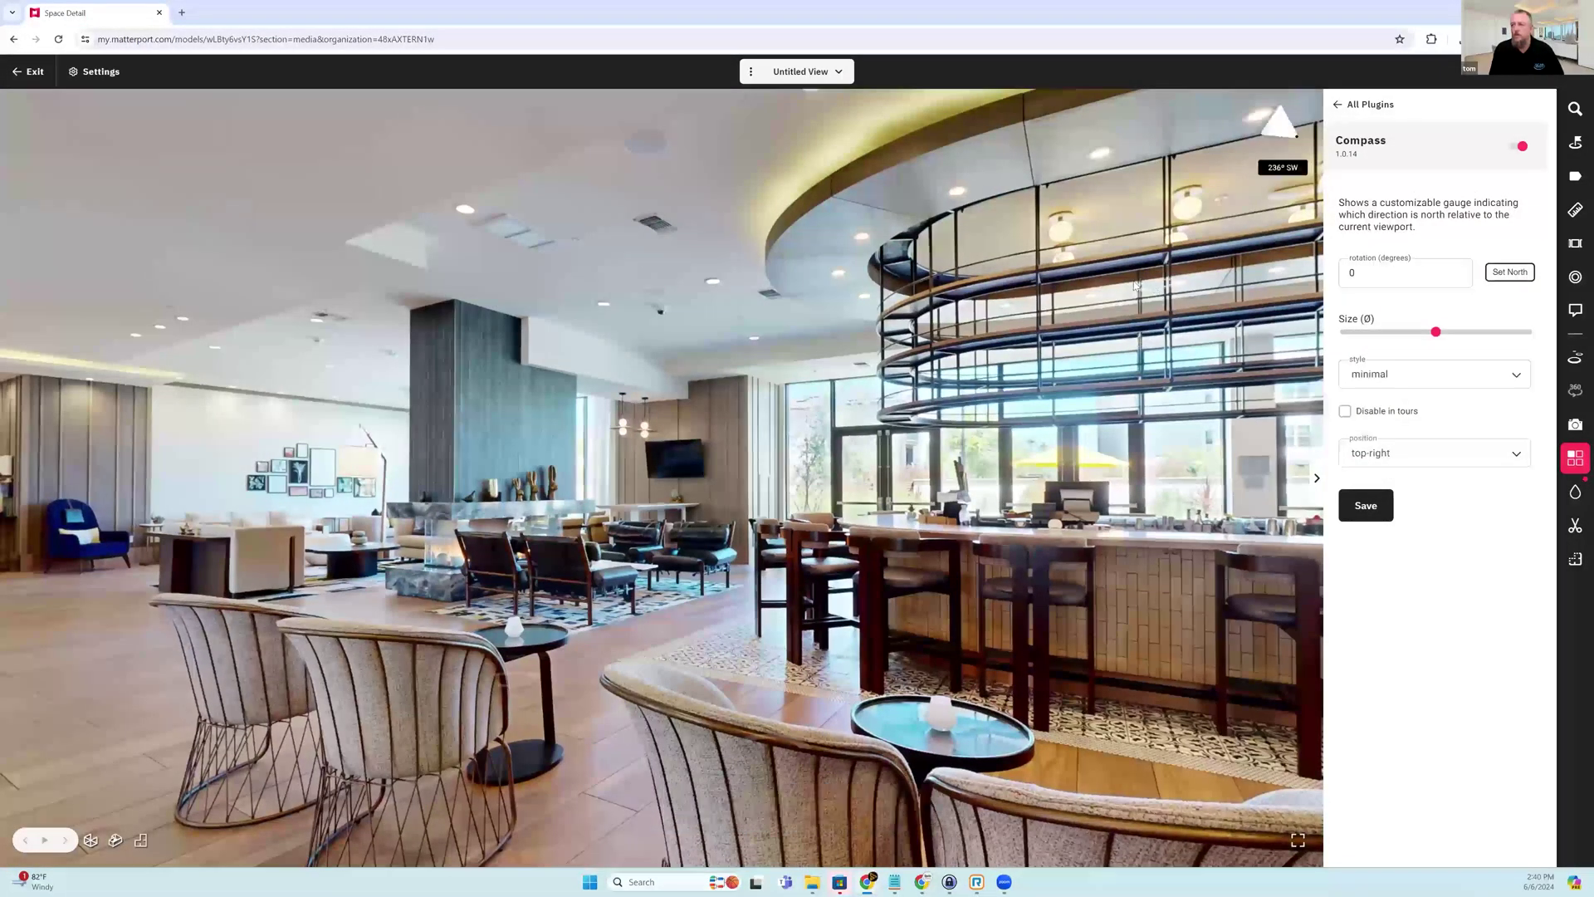
click(1129, 322)
drag(596, 375, 1306, 371)
click(1396, 381)
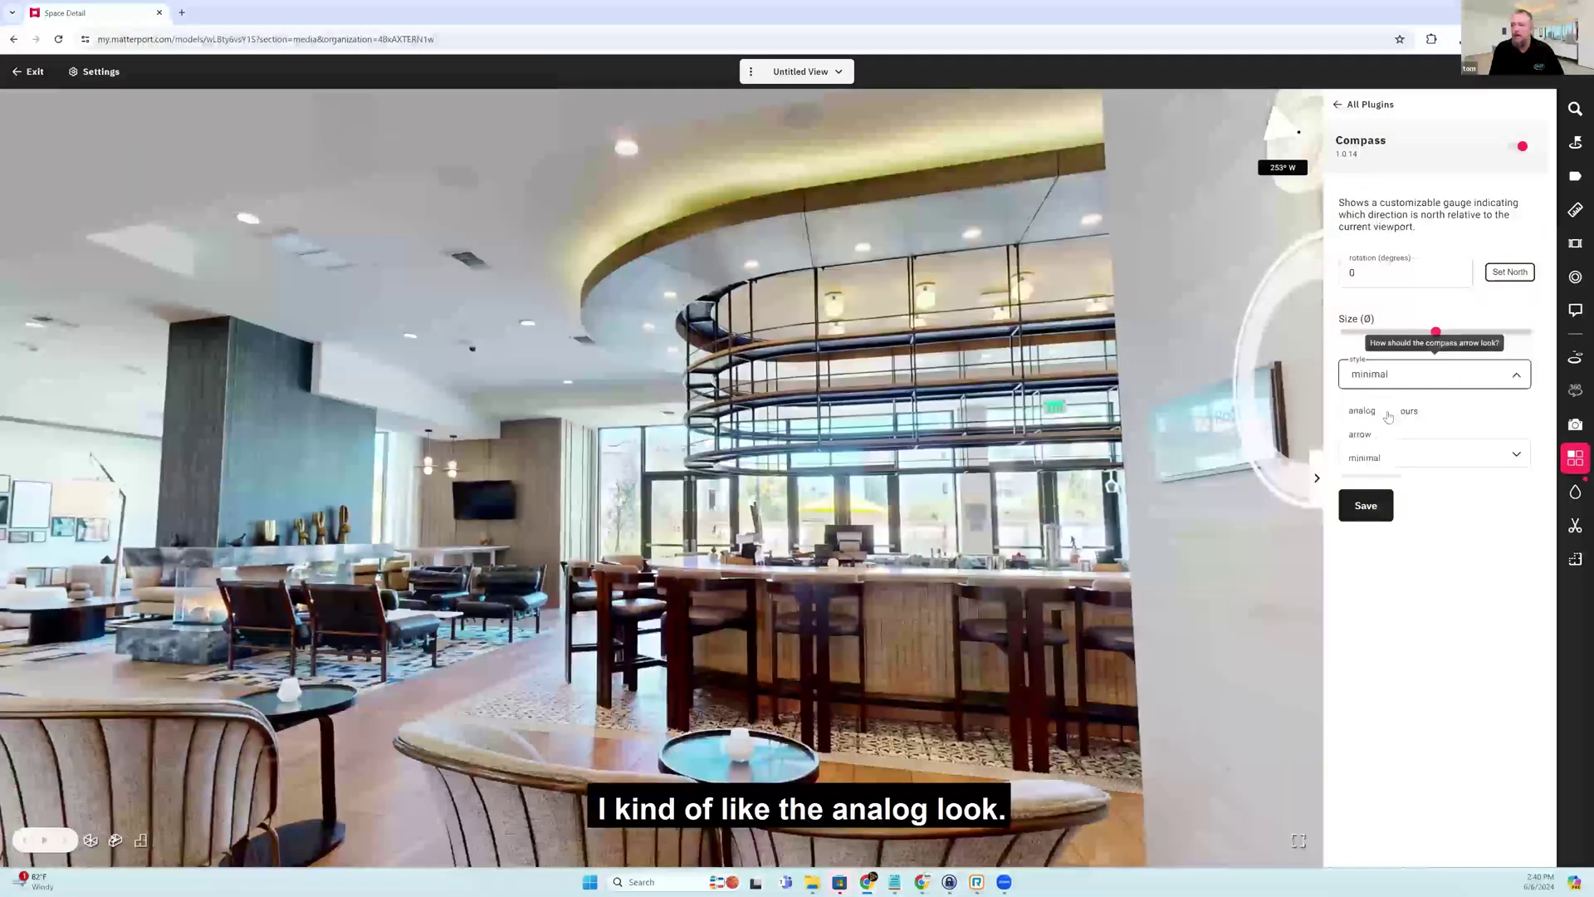
click(1411, 344)
drag(615, 305, 913, 349)
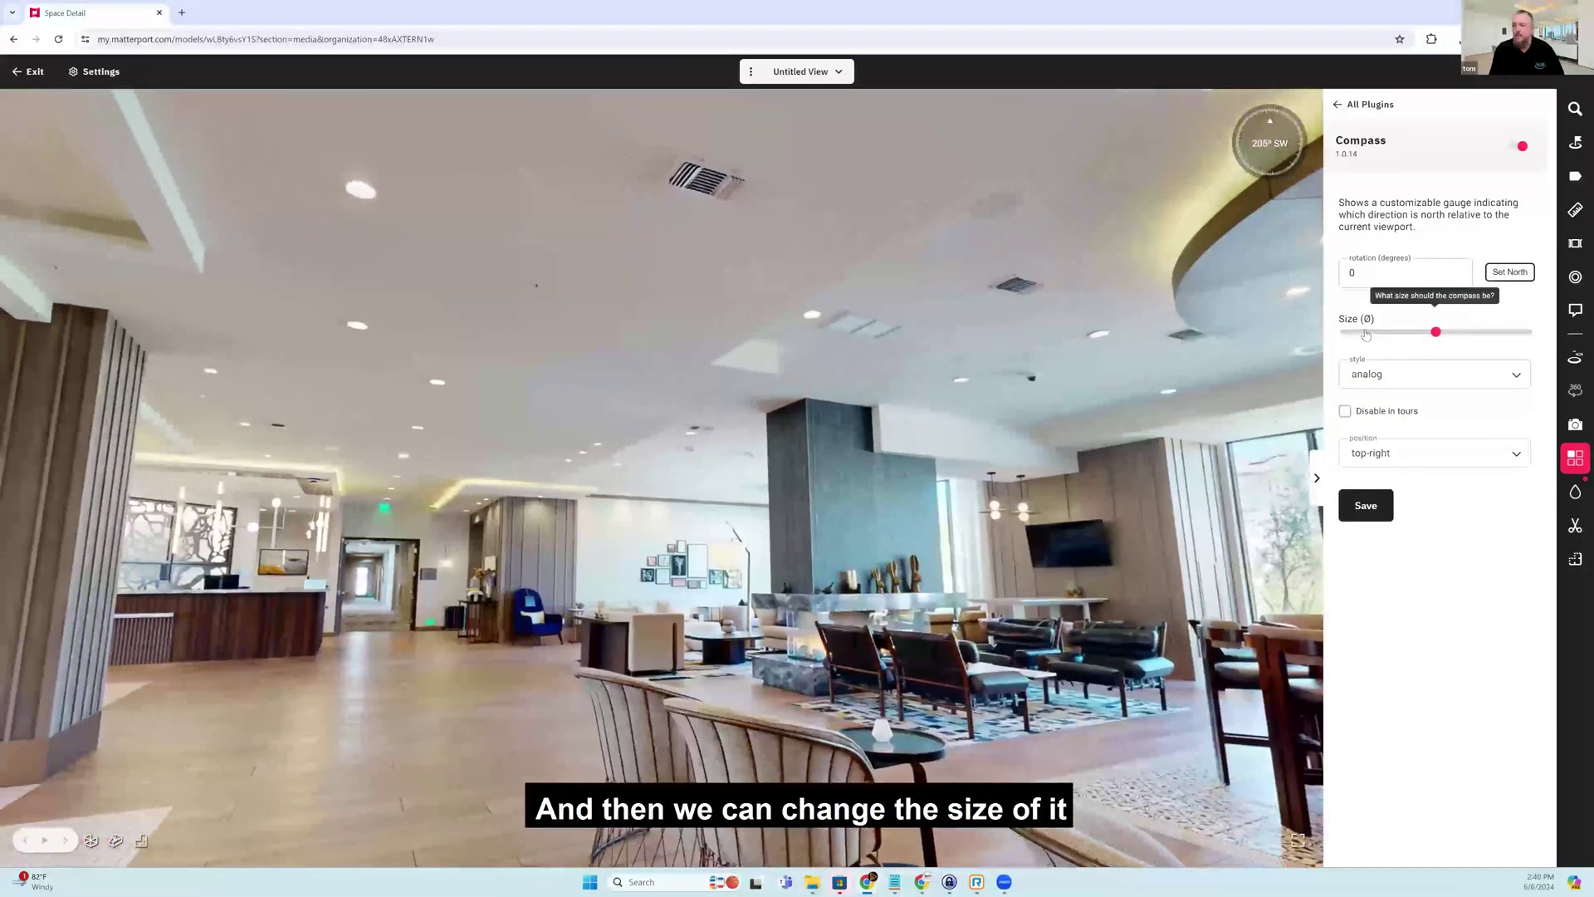
- Set the compass size to 1.5 after trying 0.5 and 4
click(1368, 332)
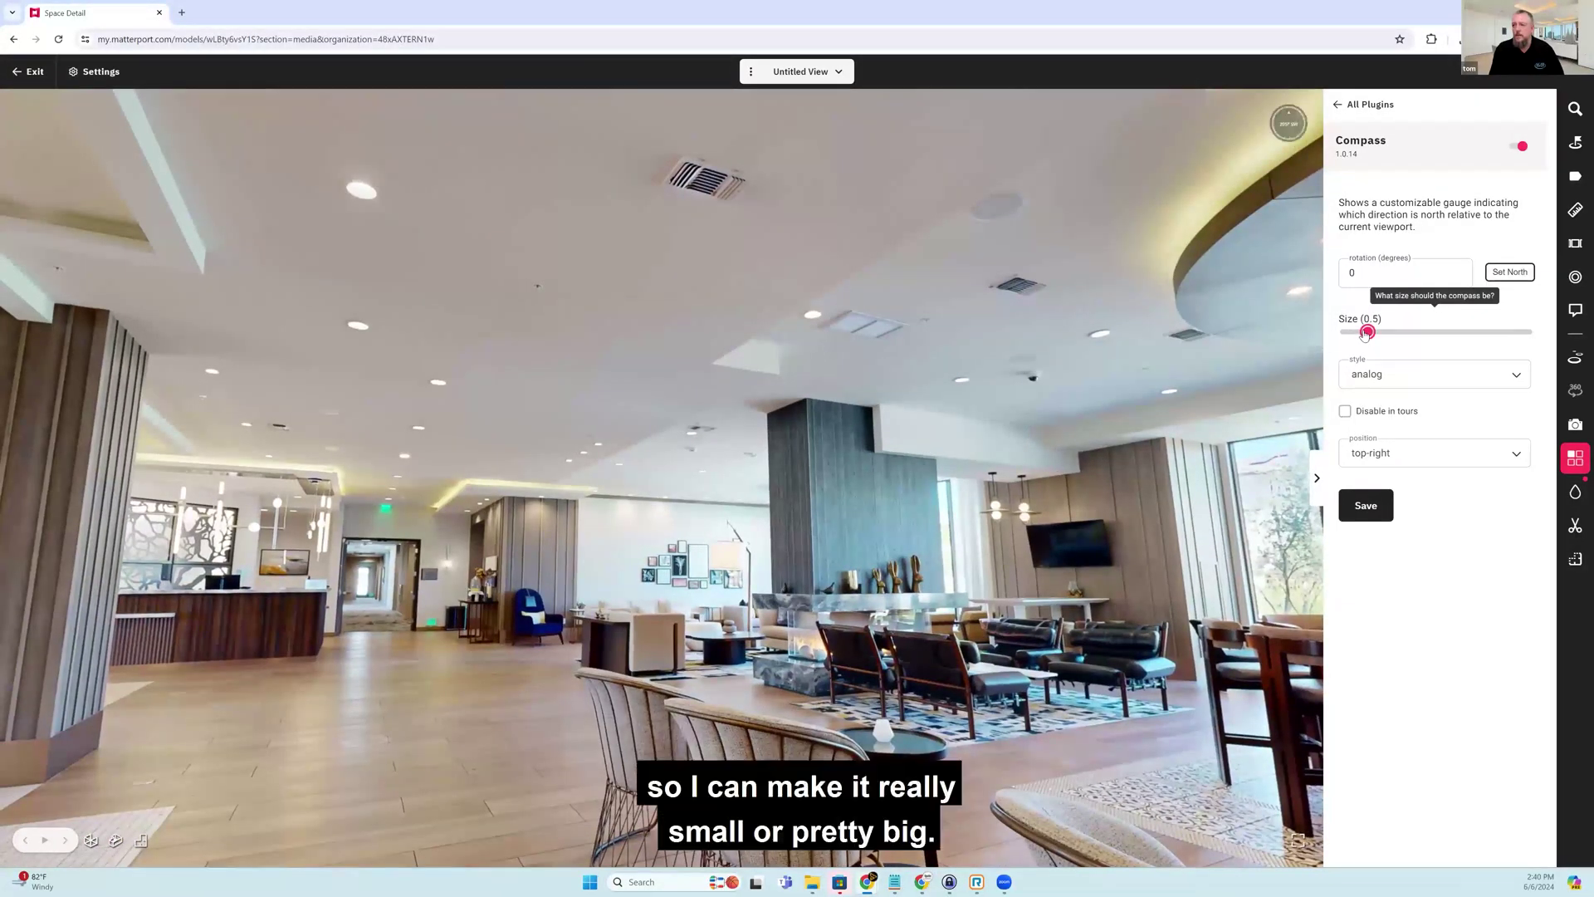
drag(1438, 332, 1525, 333)
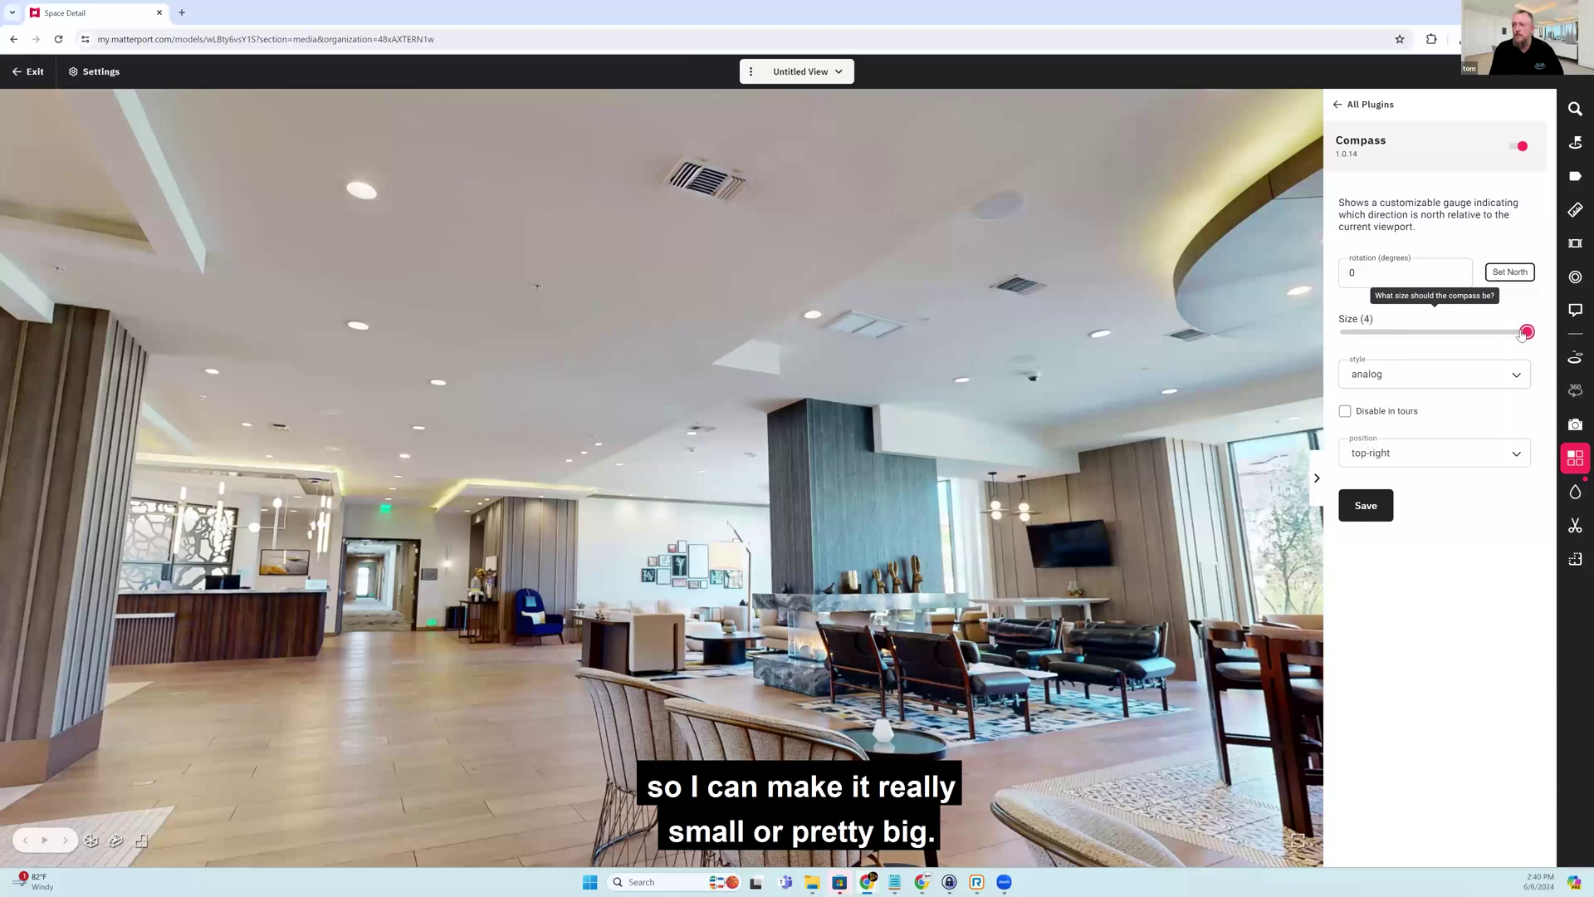
drag(1532, 334, 1413, 333)
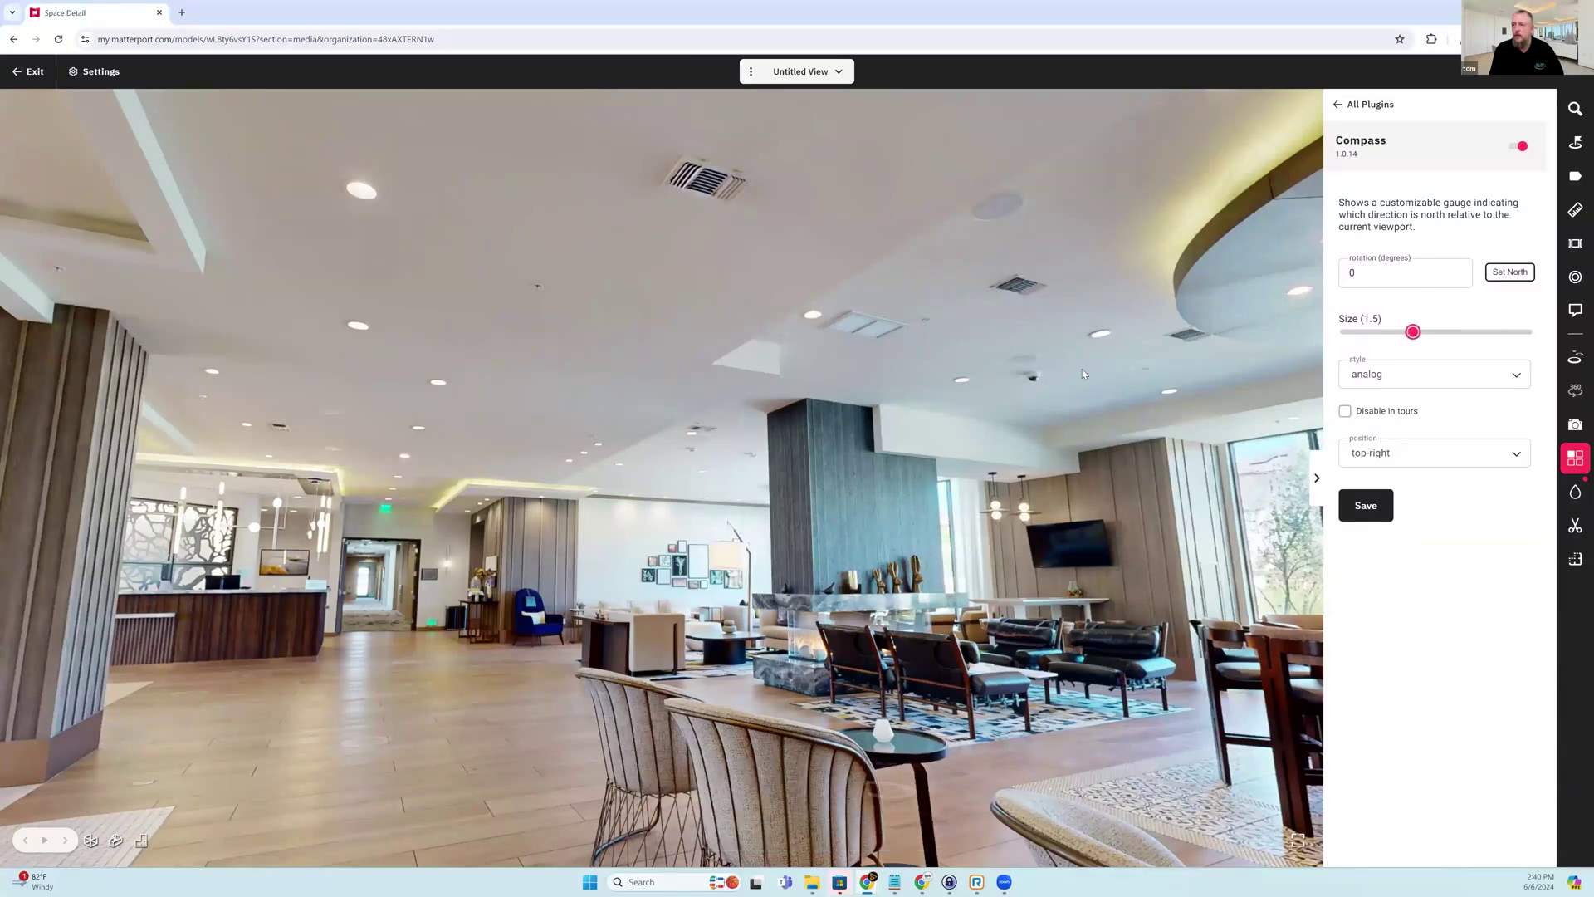
key(Left)
drag(865, 428, 1171, 388)
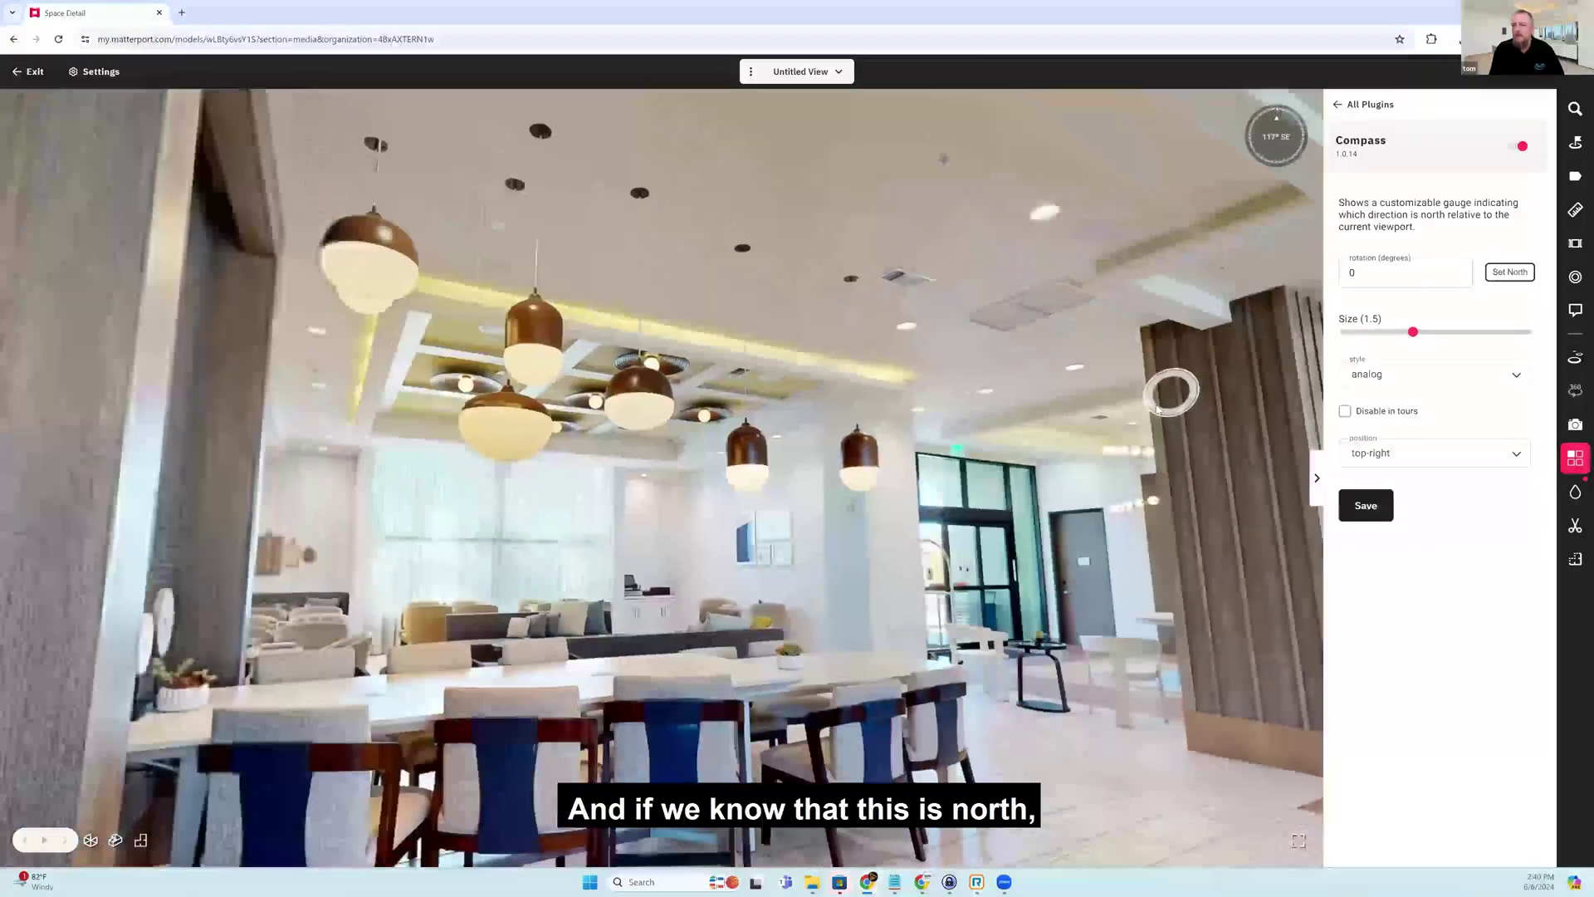
- Set north so the compass reads 359° N (rotation 242.402) and tick Disable in tours
click(1509, 272)
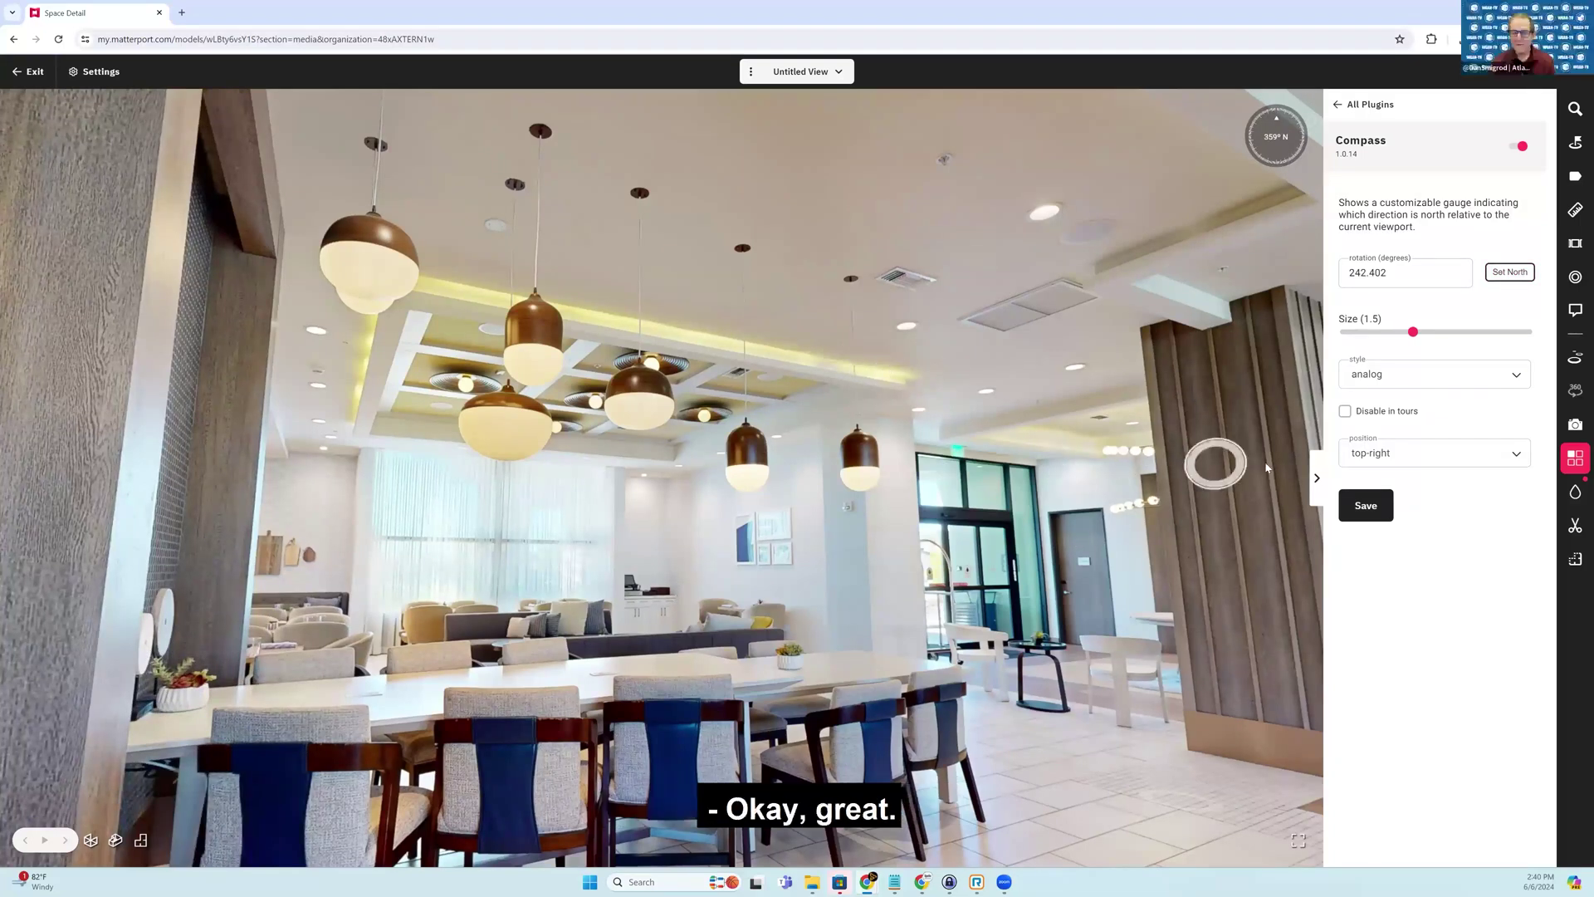
click(1345, 412)
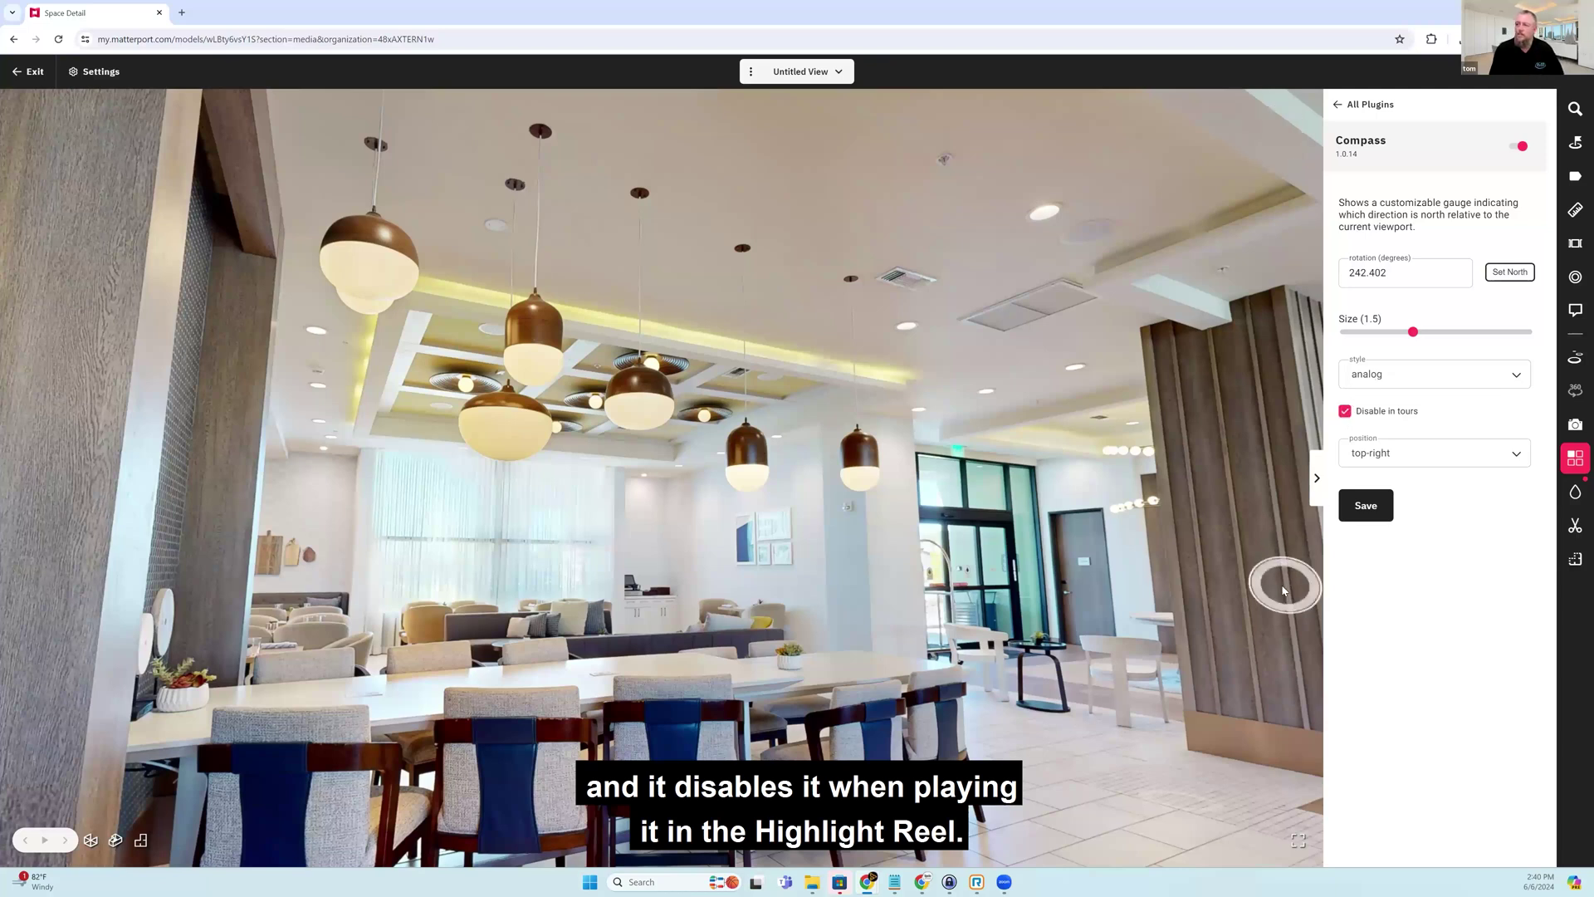
click(1344, 412)
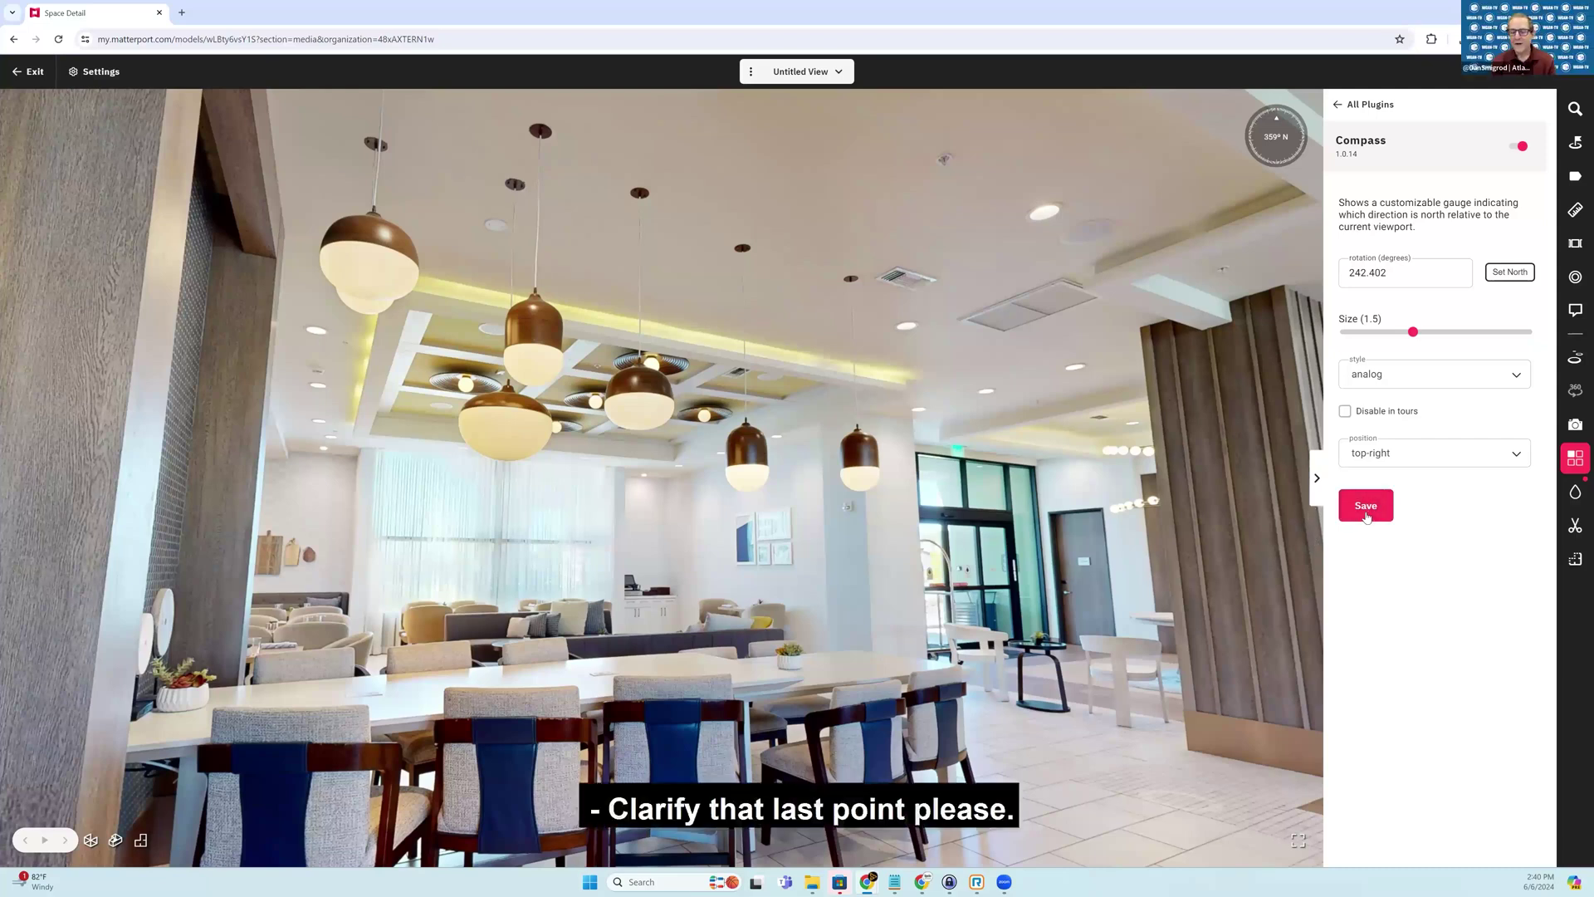
click(1406, 415)
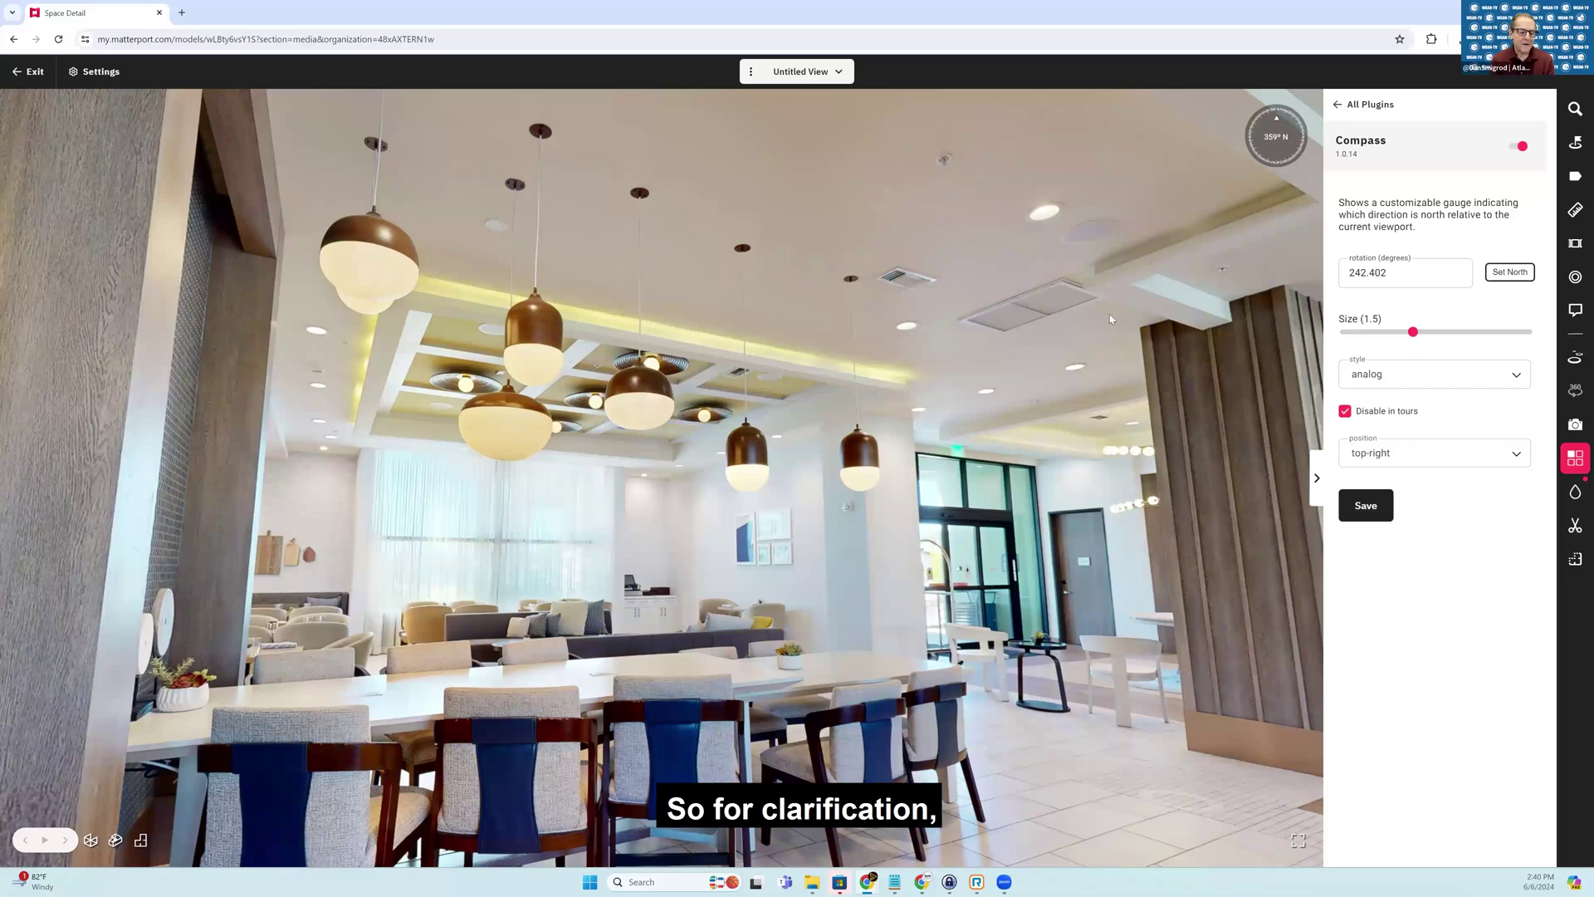
- Look around the lobby toward reception and enlarge the compass gauge to size 2
drag(1056, 315, 949, 232)
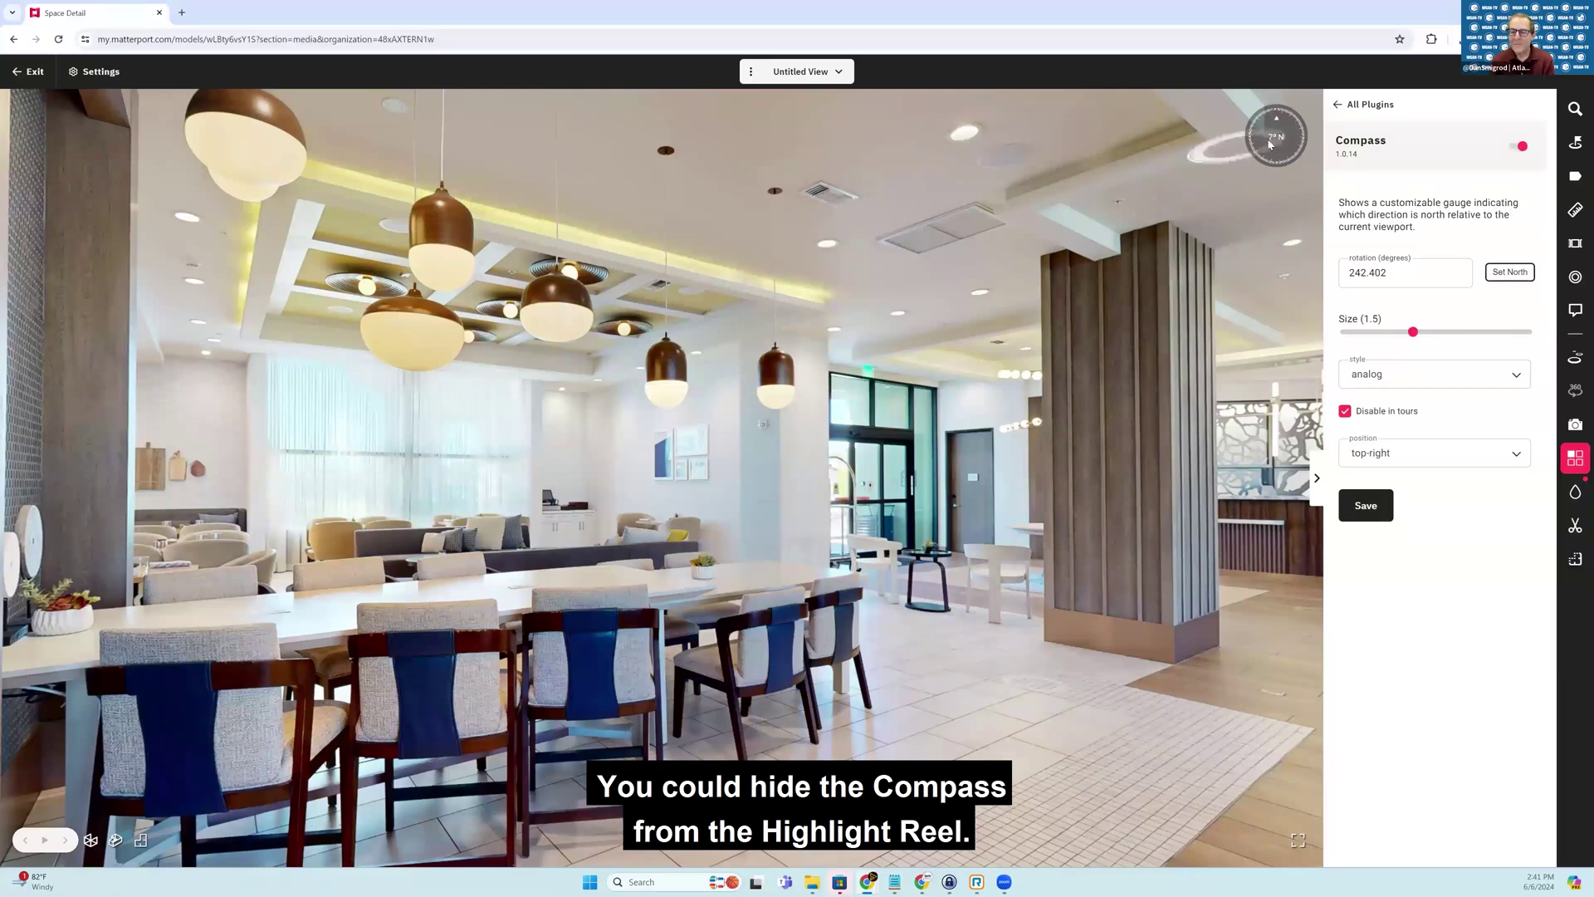
drag(1095, 405, 321, 357)
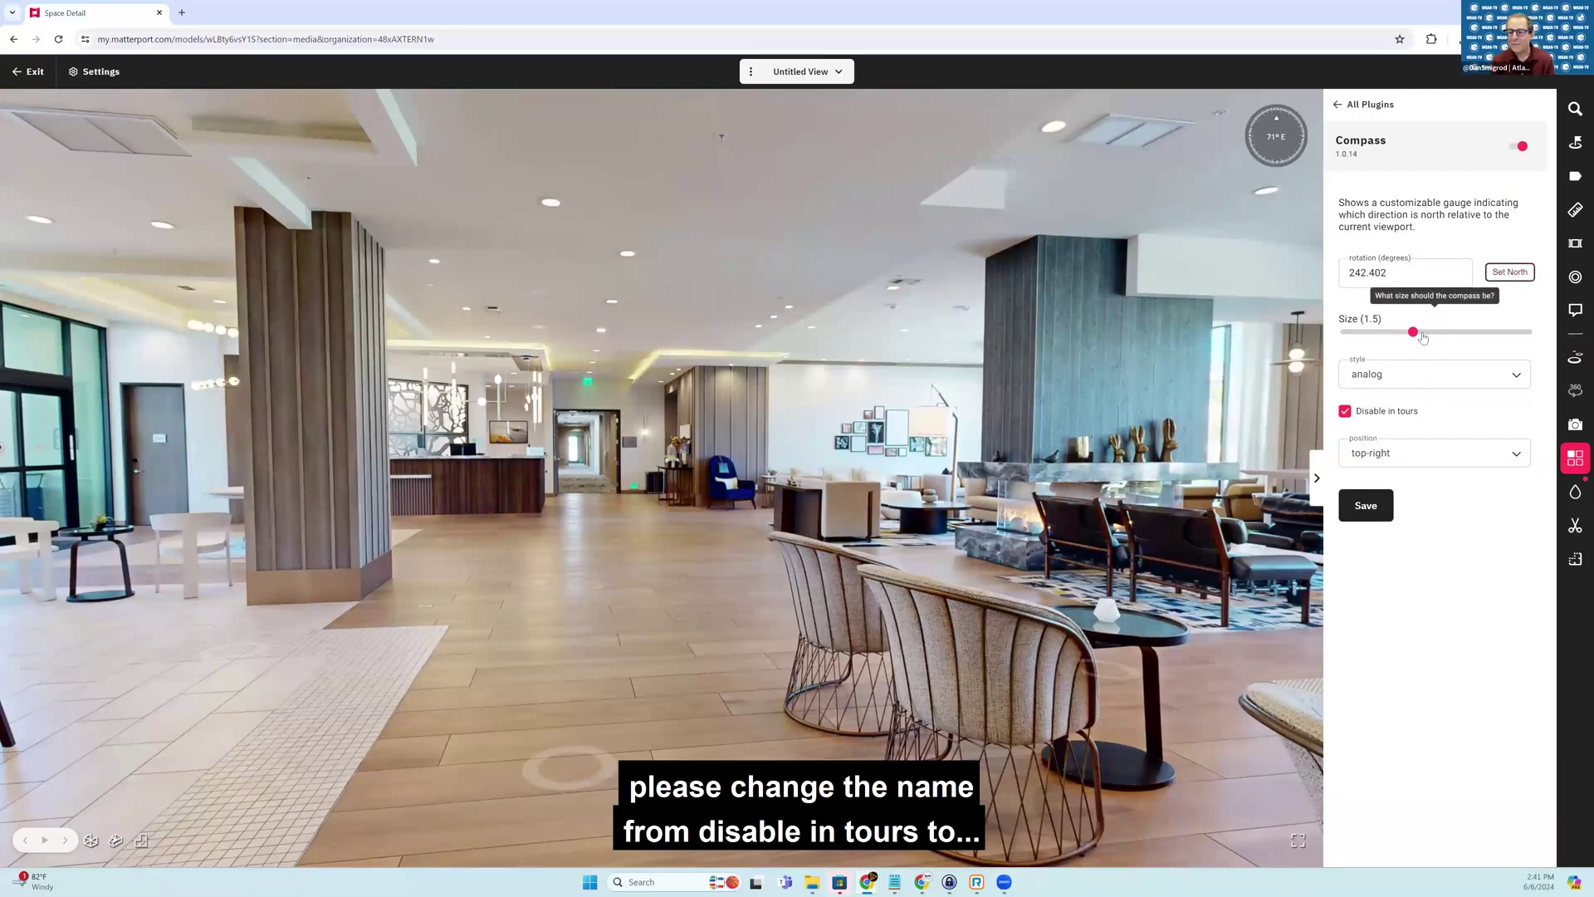
drag(1424, 336, 1436, 332)
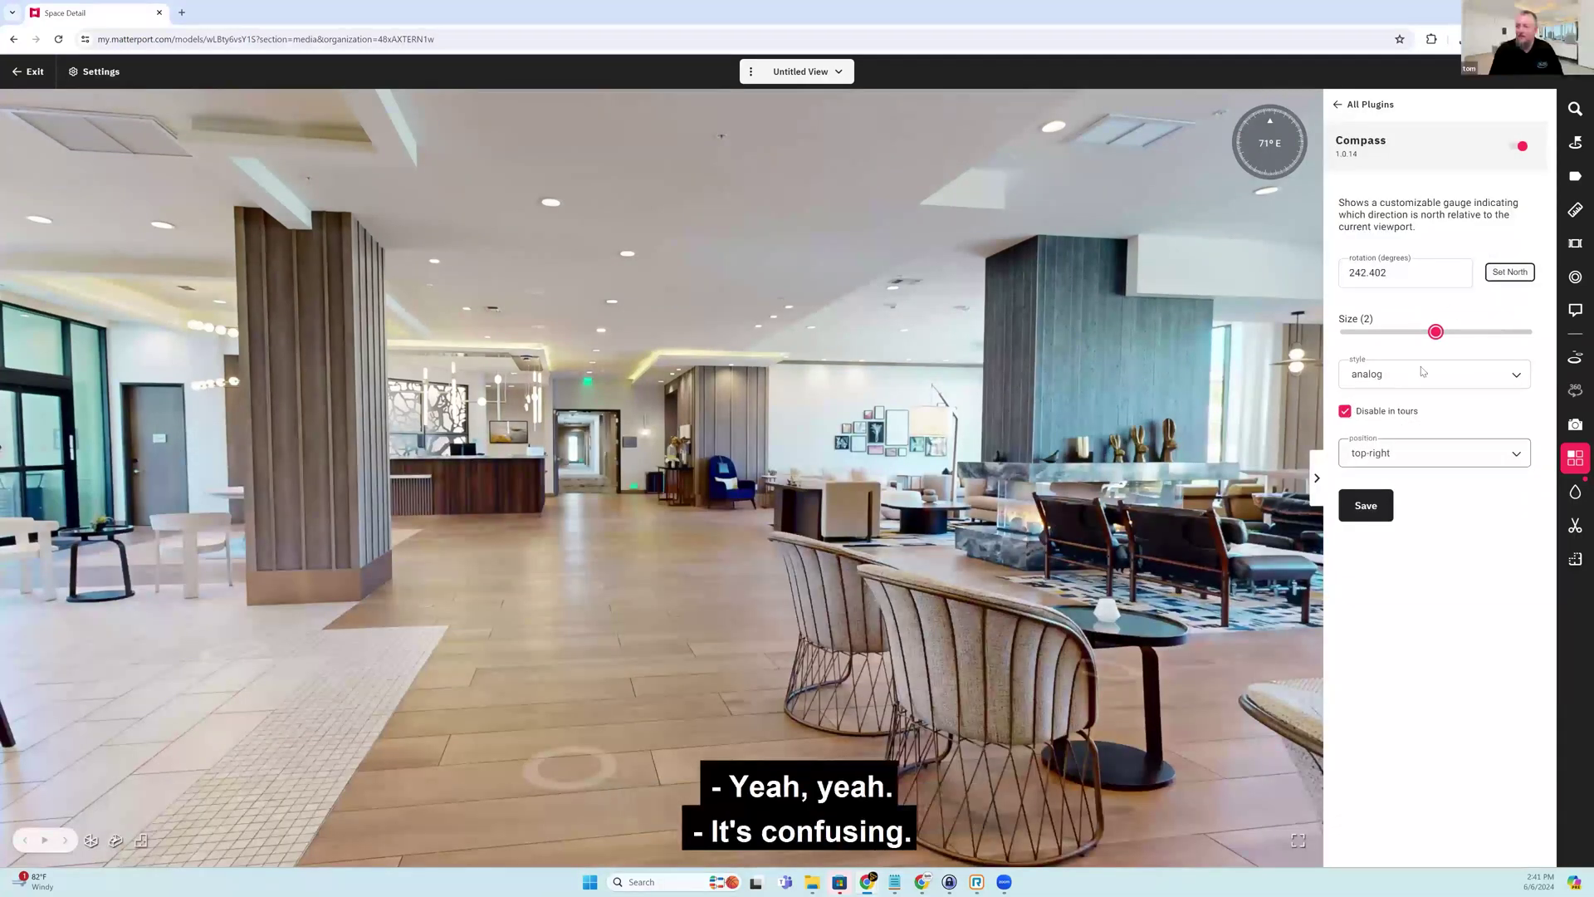
- Reset the Compass north to the current view and switch the Compass off
click(1508, 274)
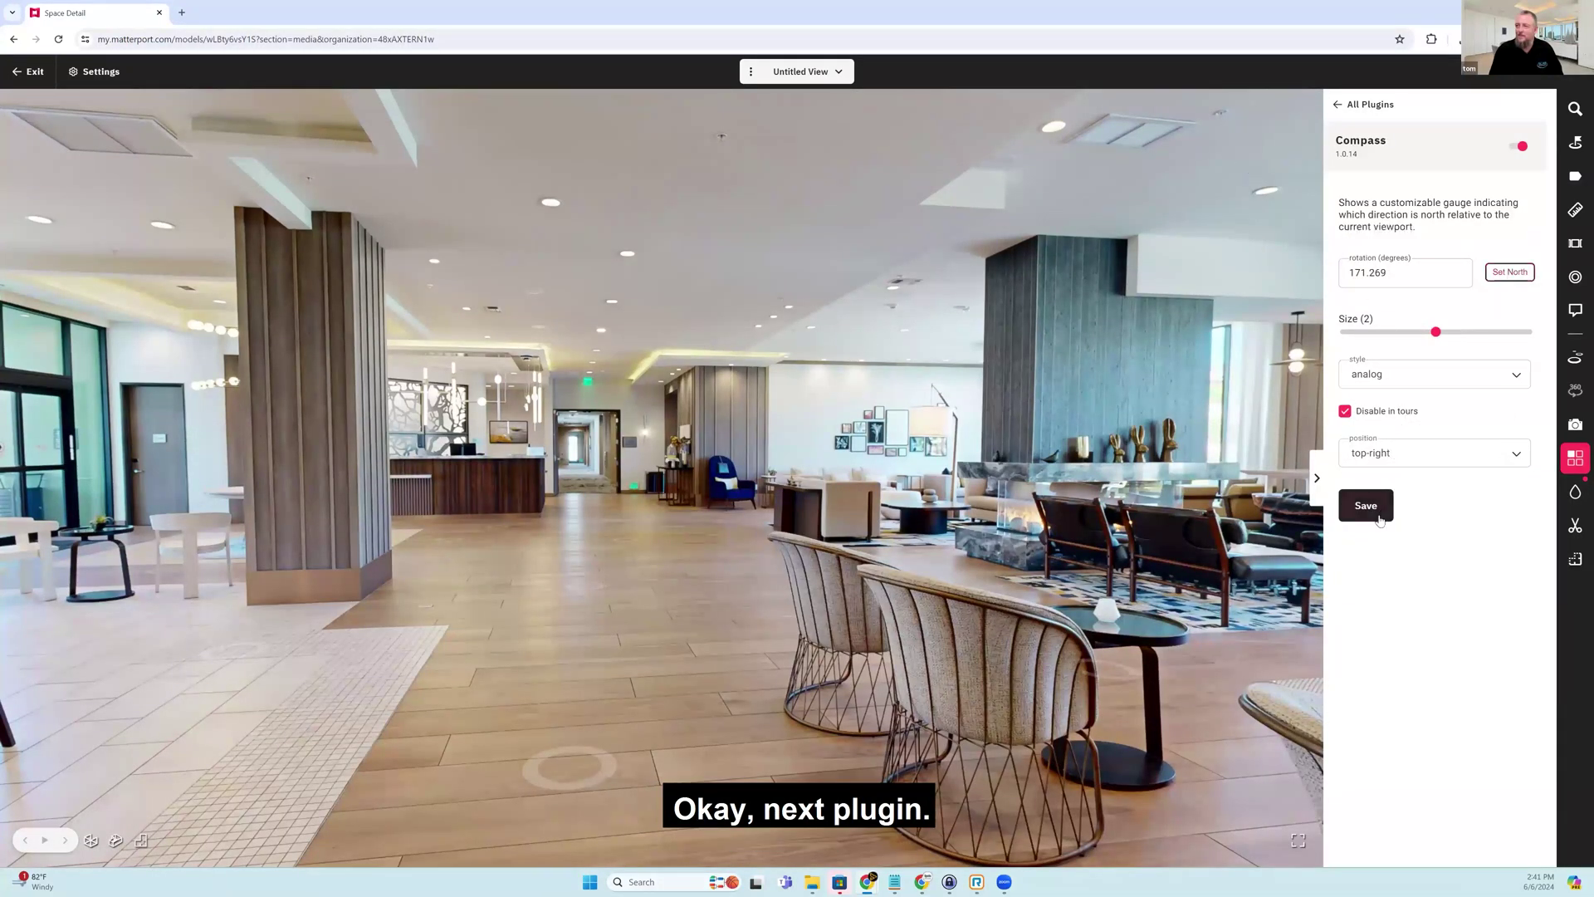
click(1518, 146)
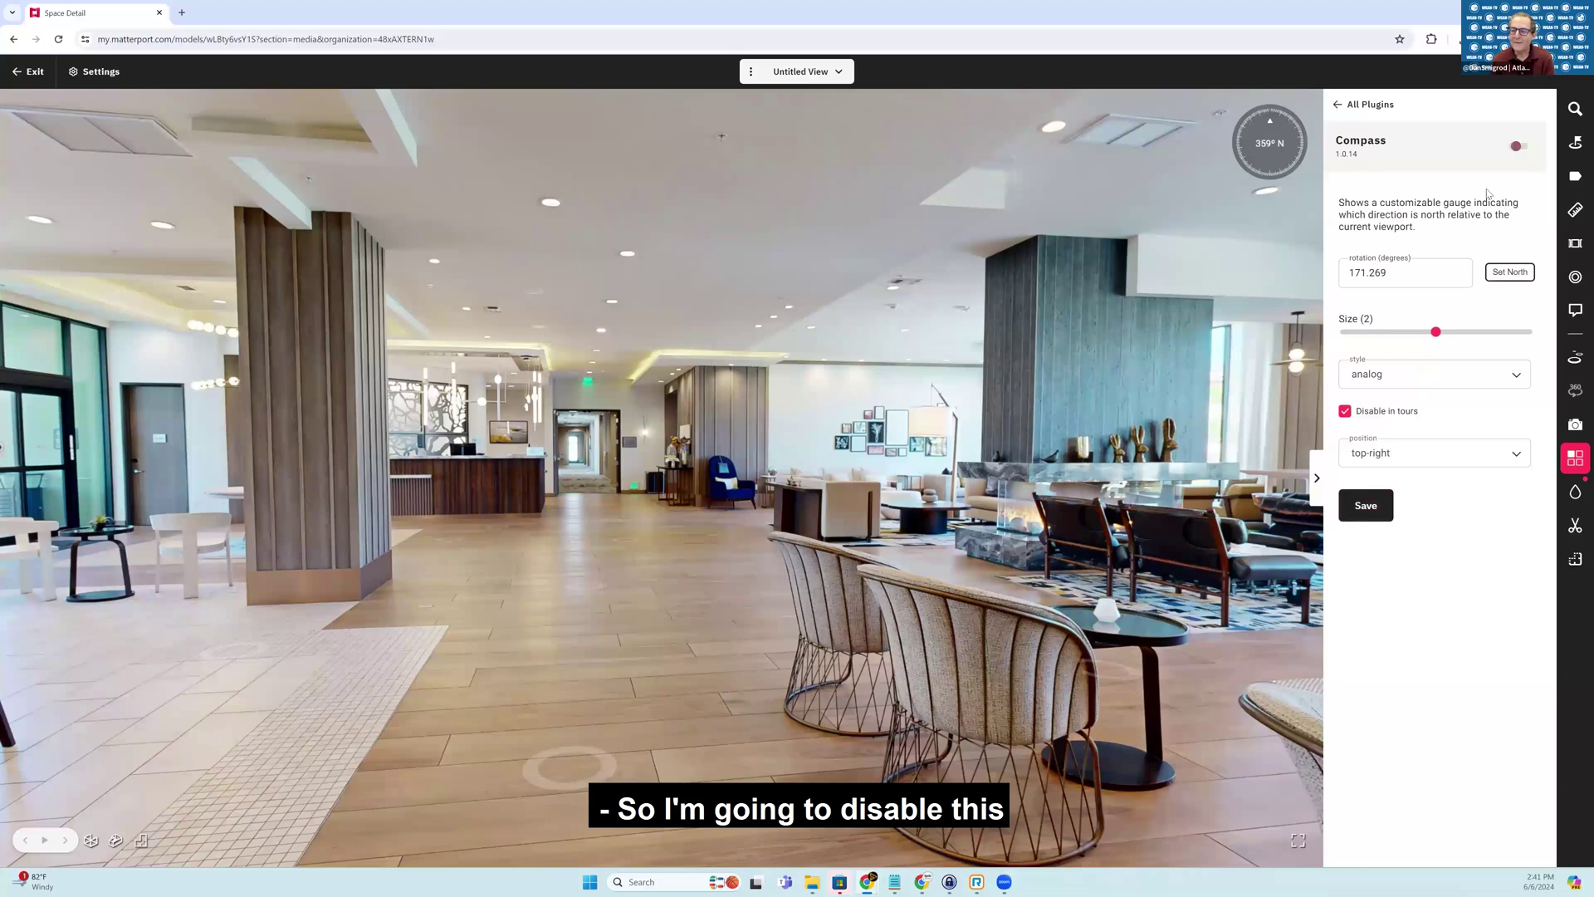
click(1366, 507)
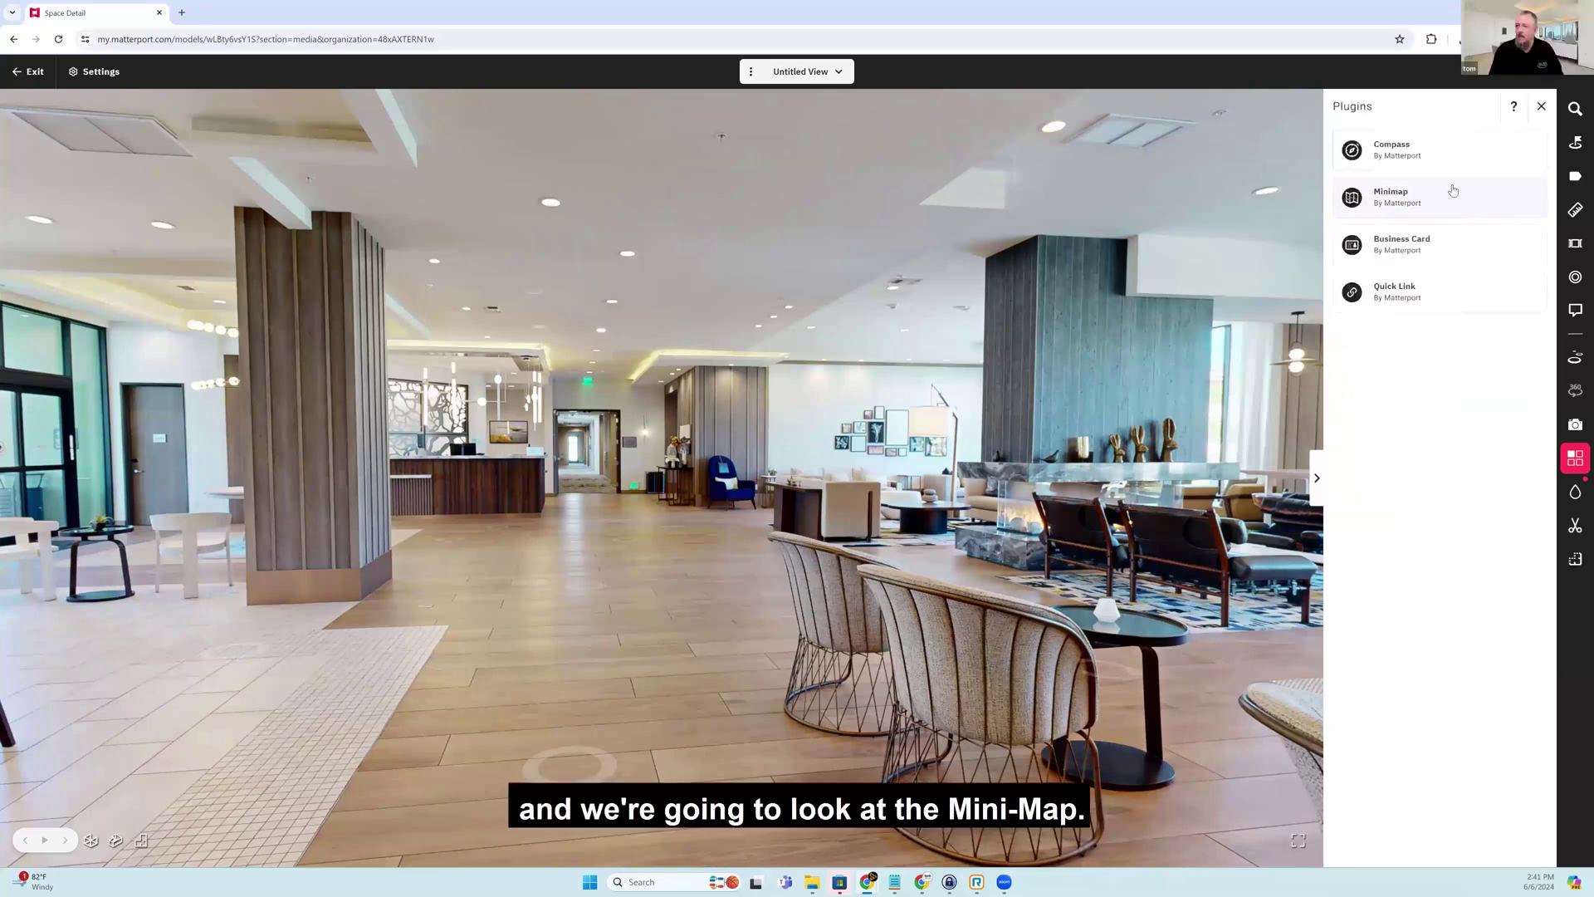
- Enable the Minimap and try top-left and bottom-left positions, ending at top-right
click(1412, 203)
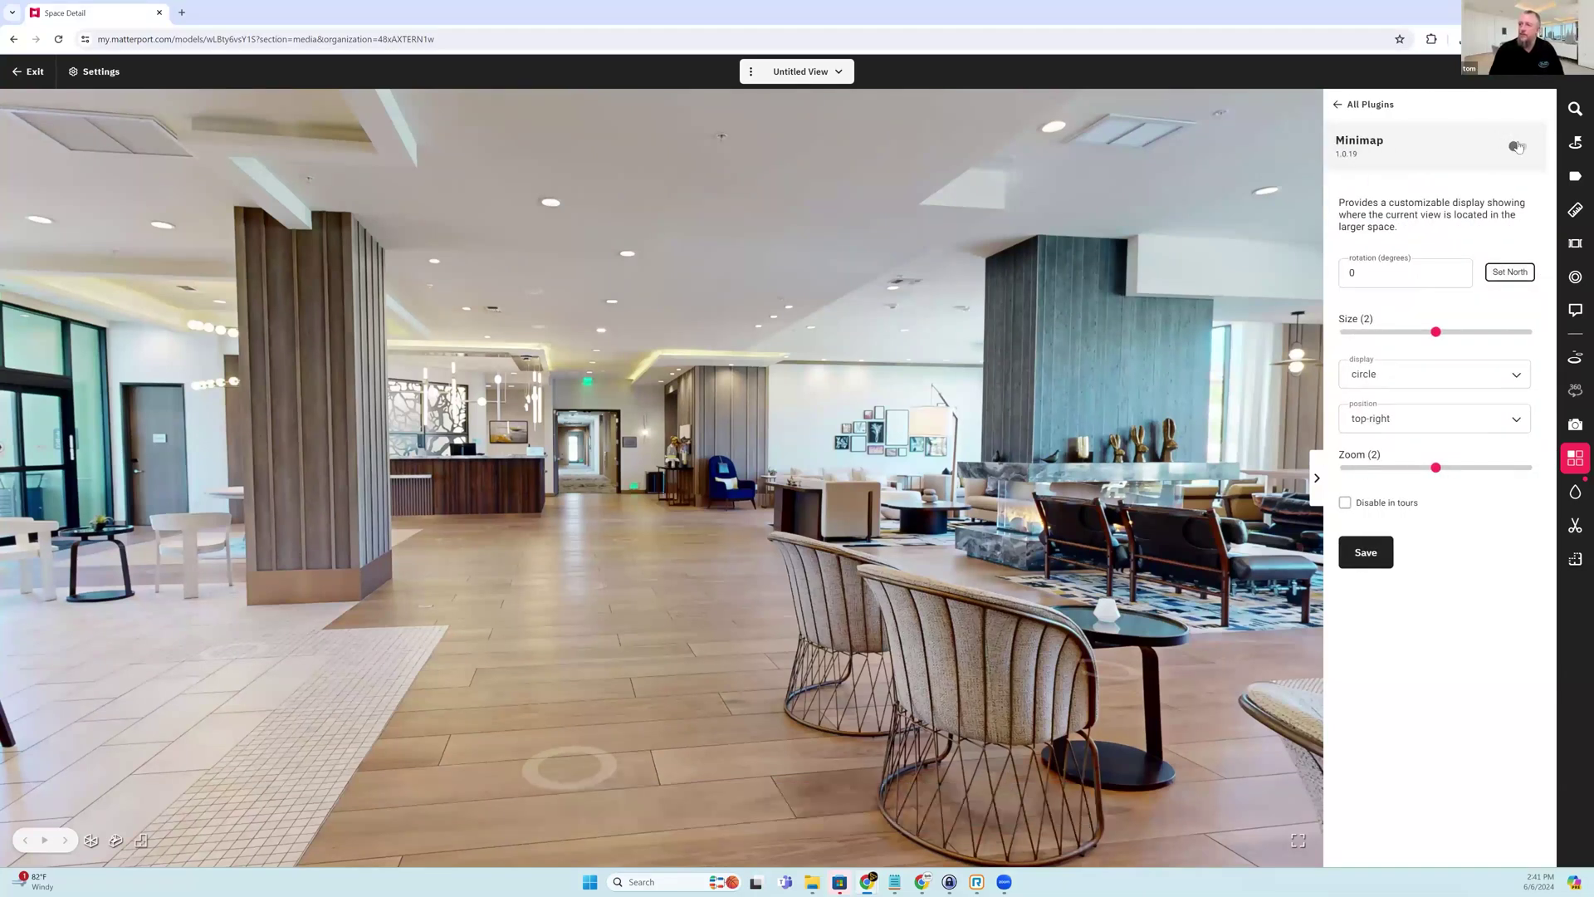
click(1519, 147)
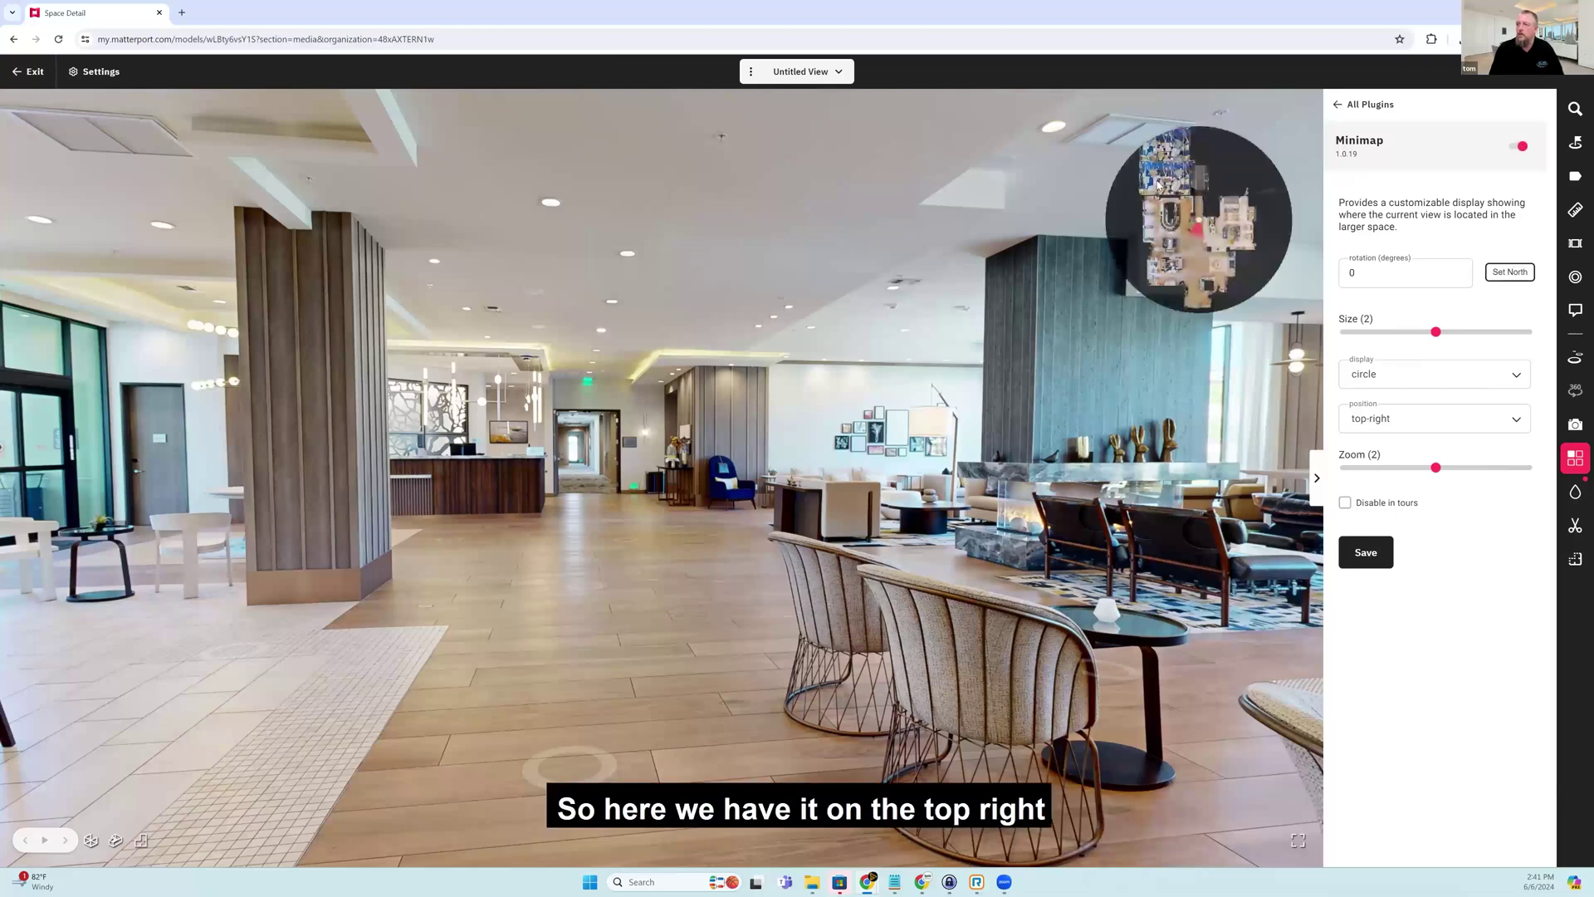
click(1395, 419)
click(1363, 502)
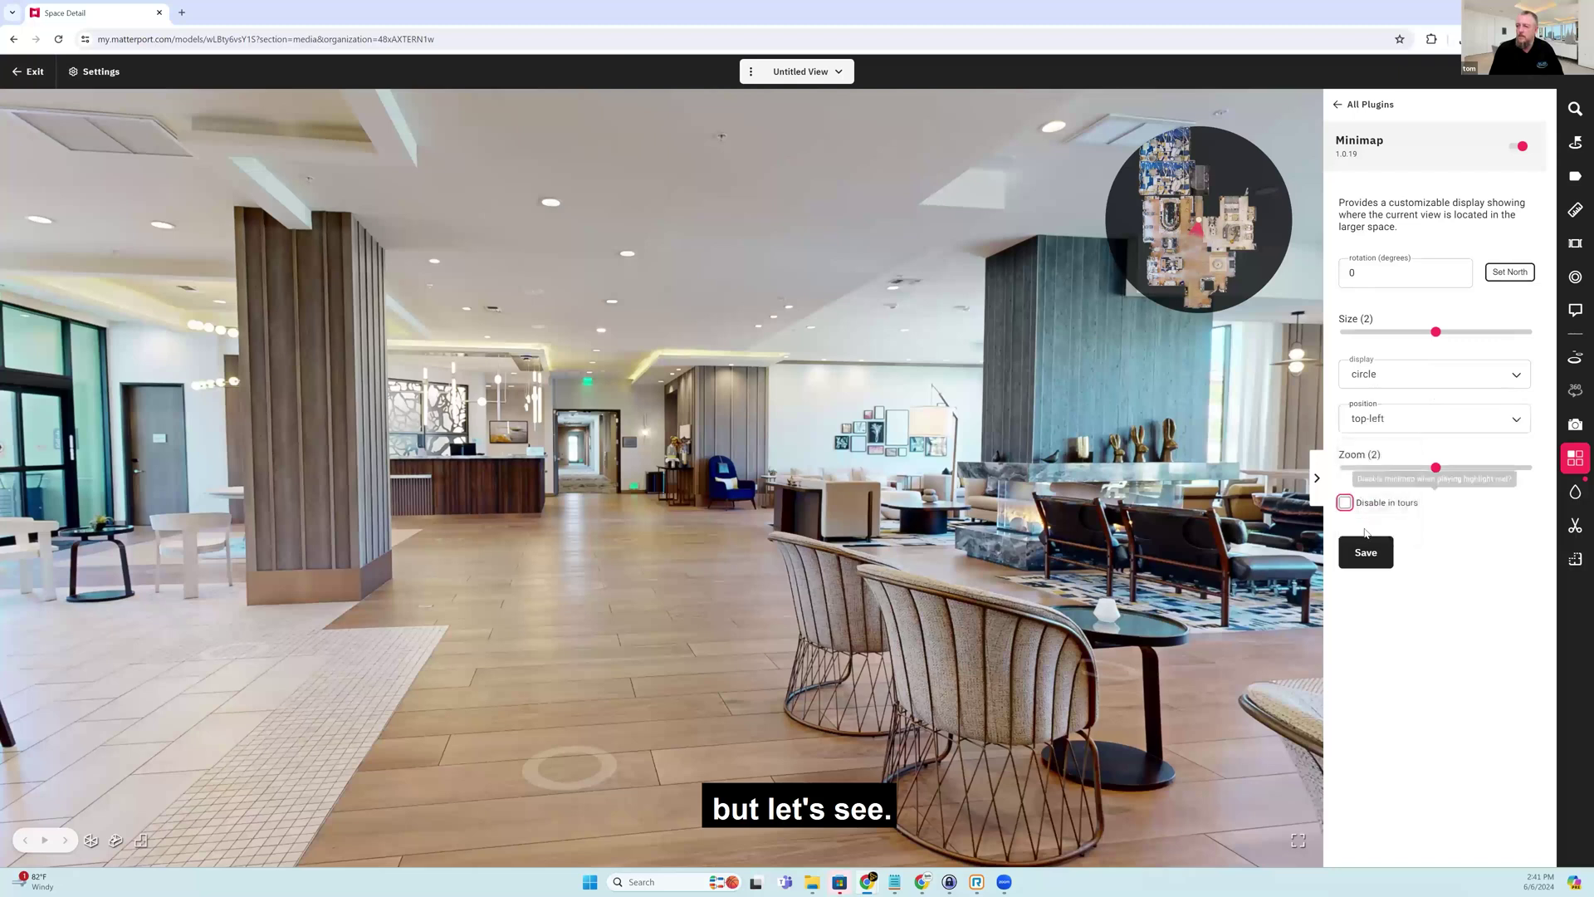
click(1387, 419)
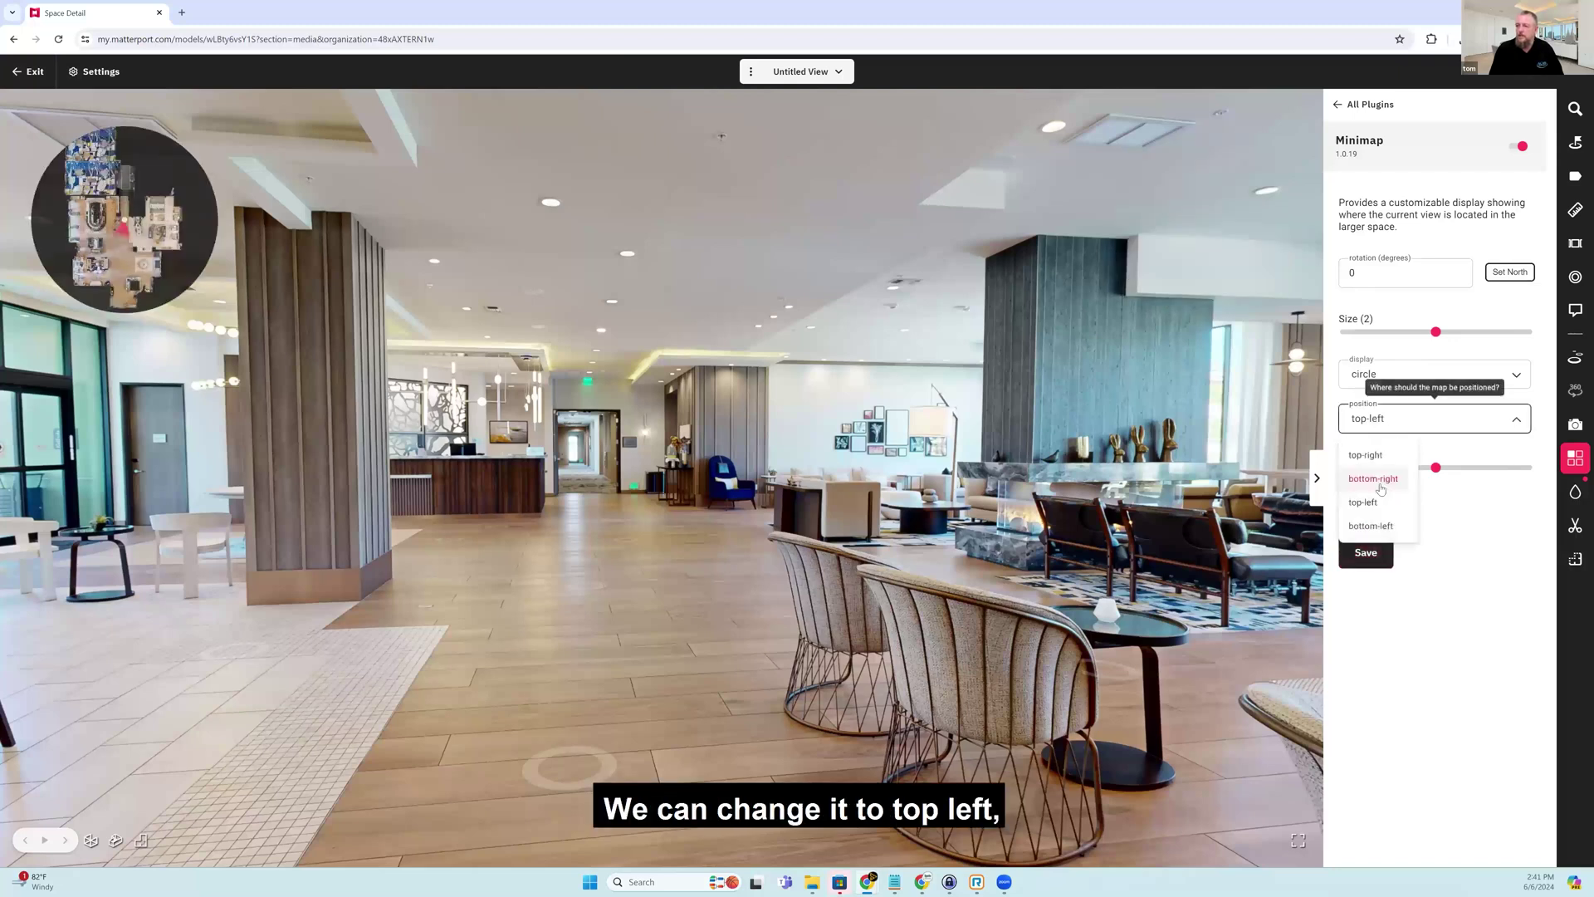
click(1366, 524)
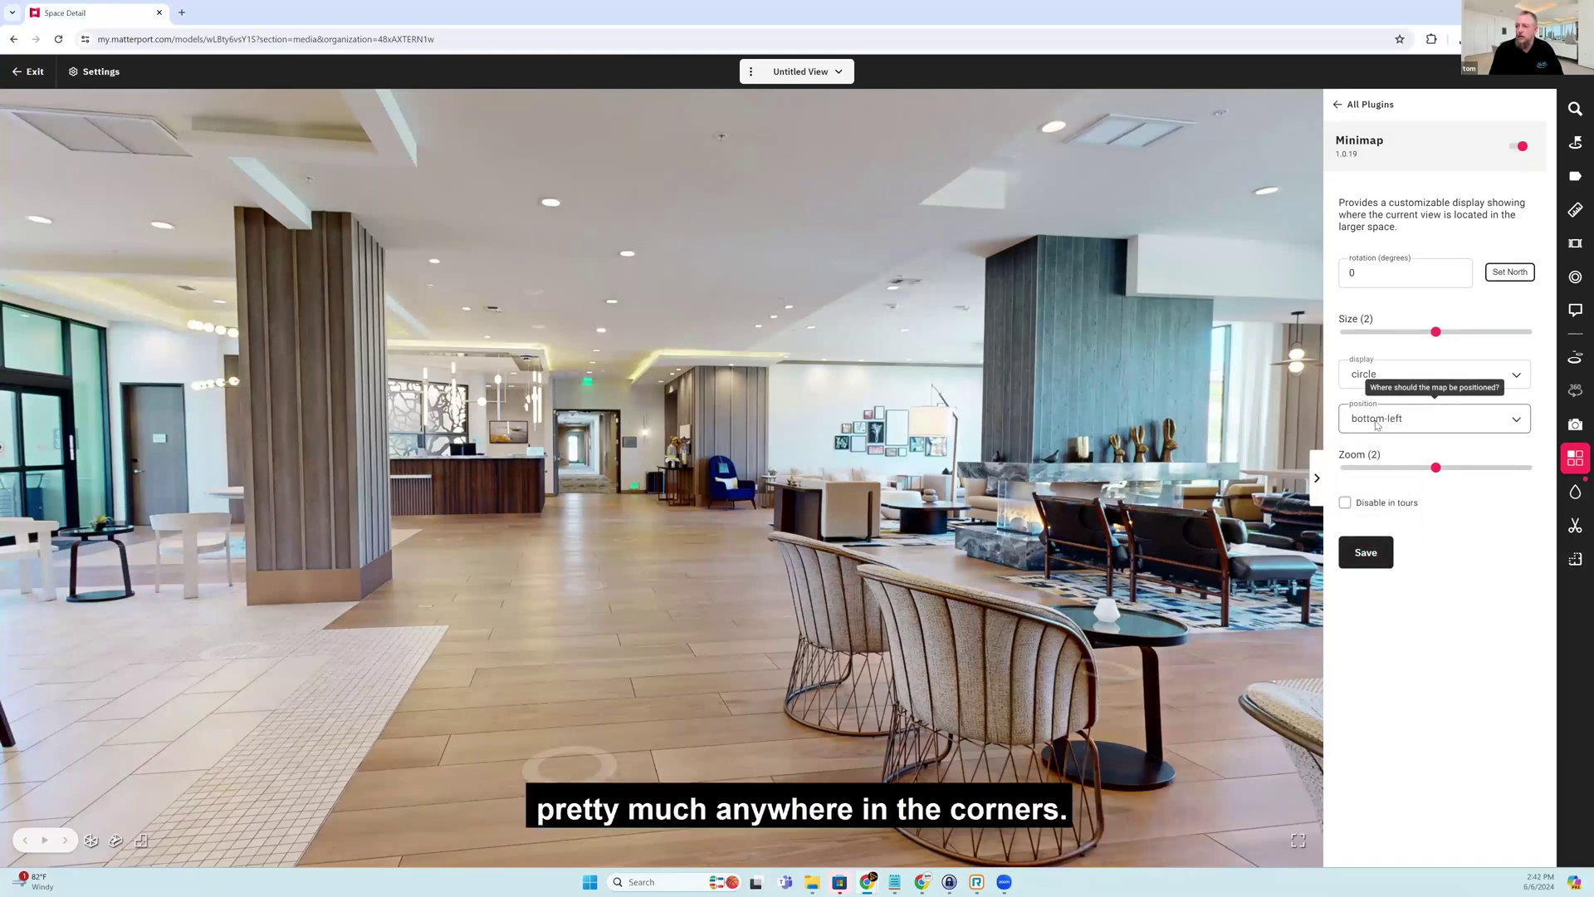
click(1376, 423)
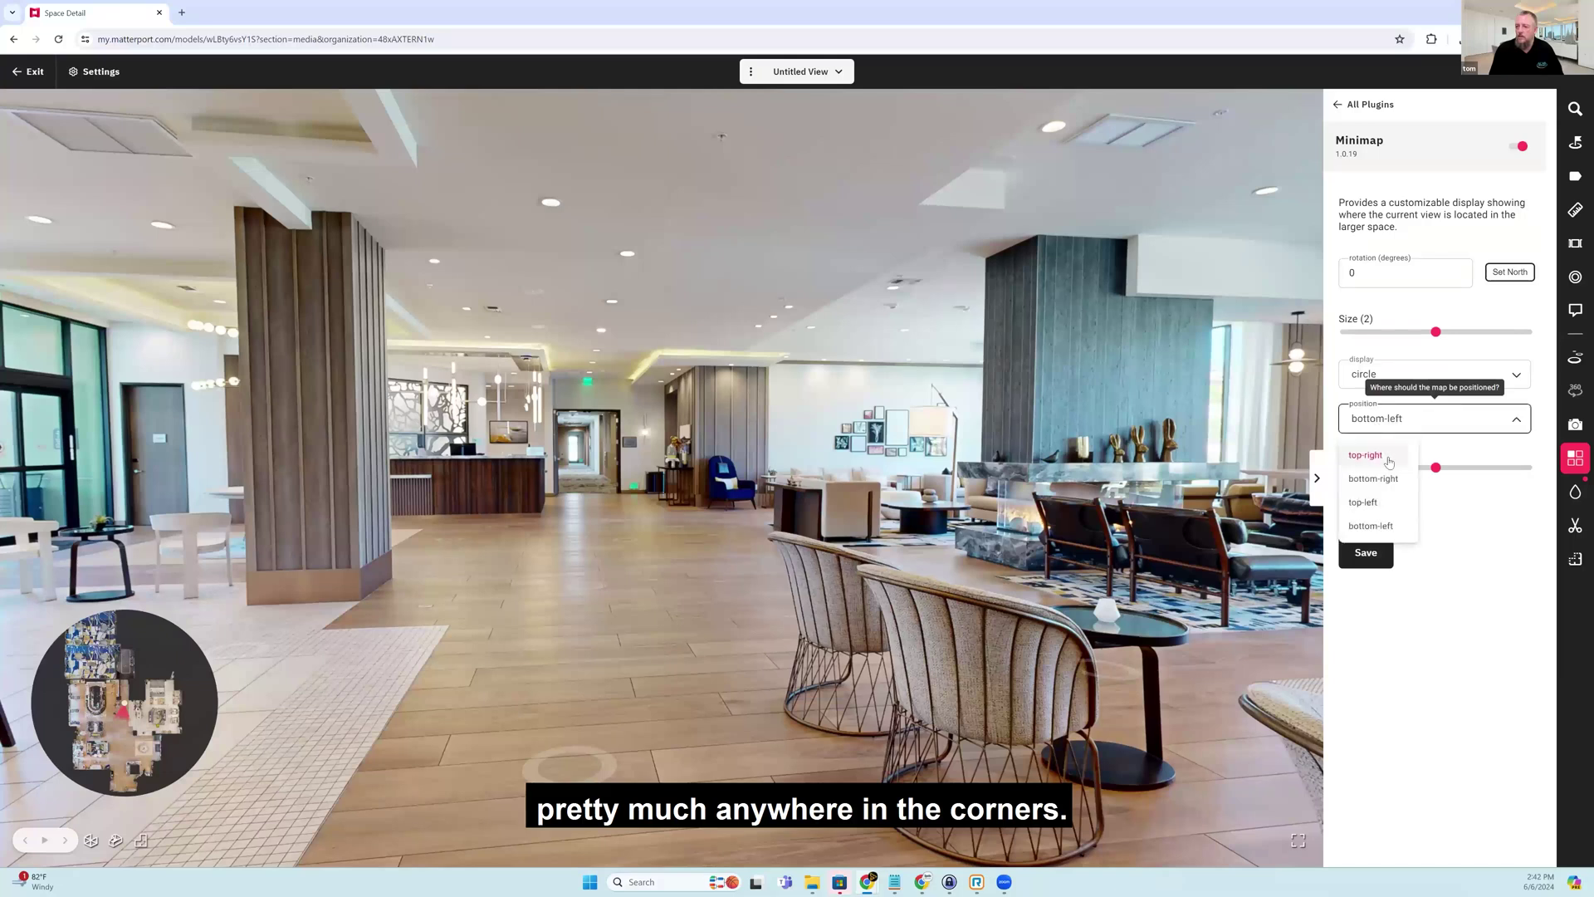
click(1387, 457)
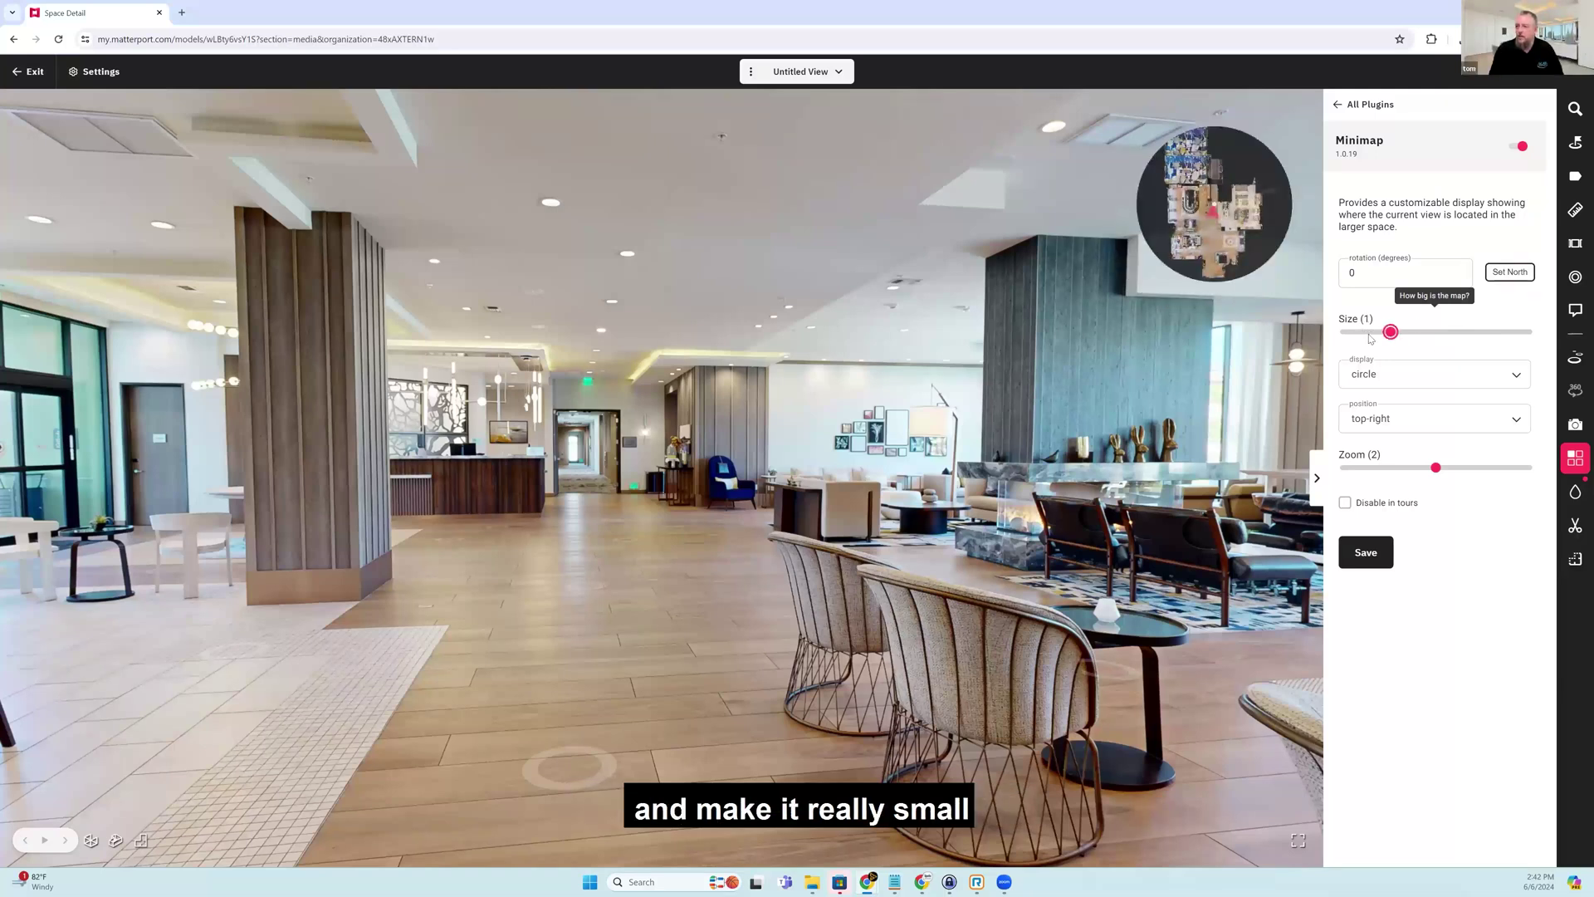
- Adjust the minimap size and try the square and no-background display shapes
click(1345, 332)
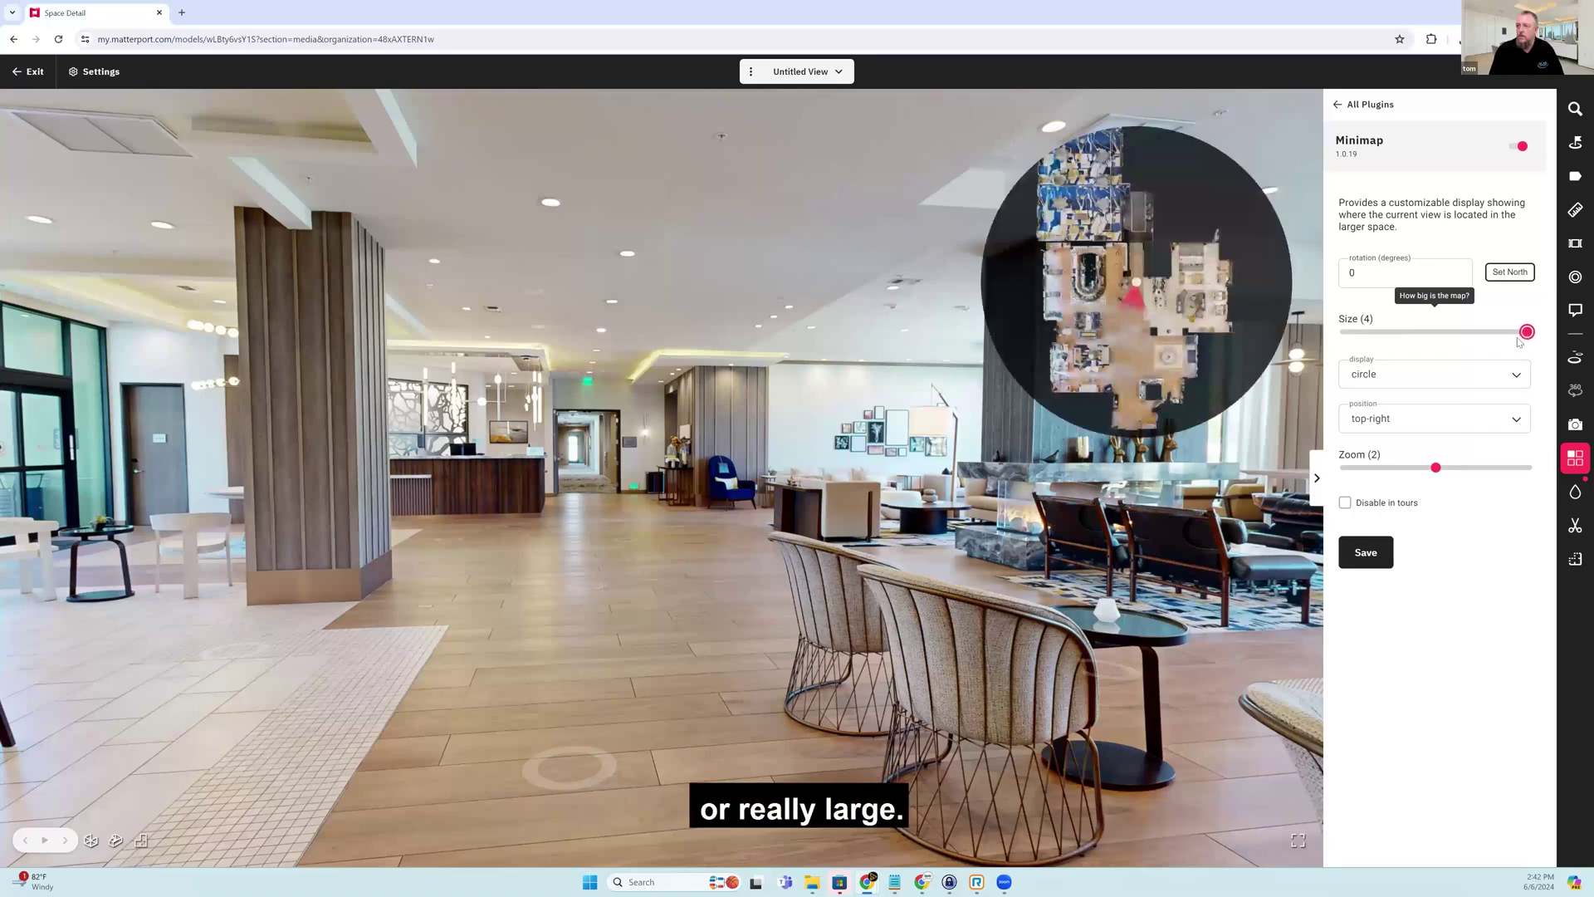
click(1413, 372)
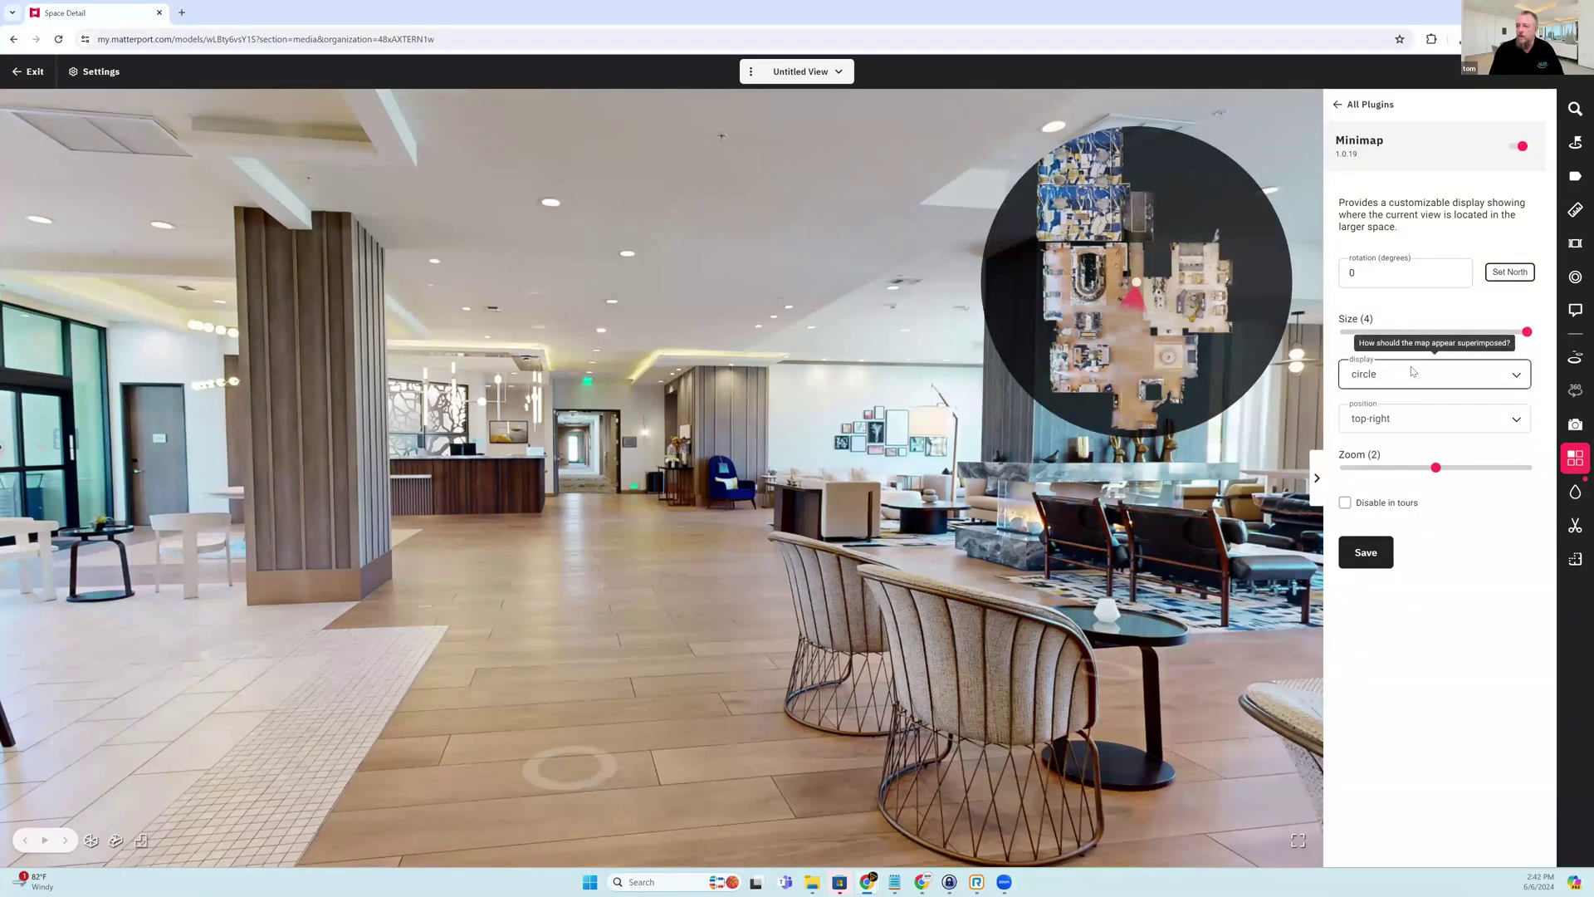
click(1362, 411)
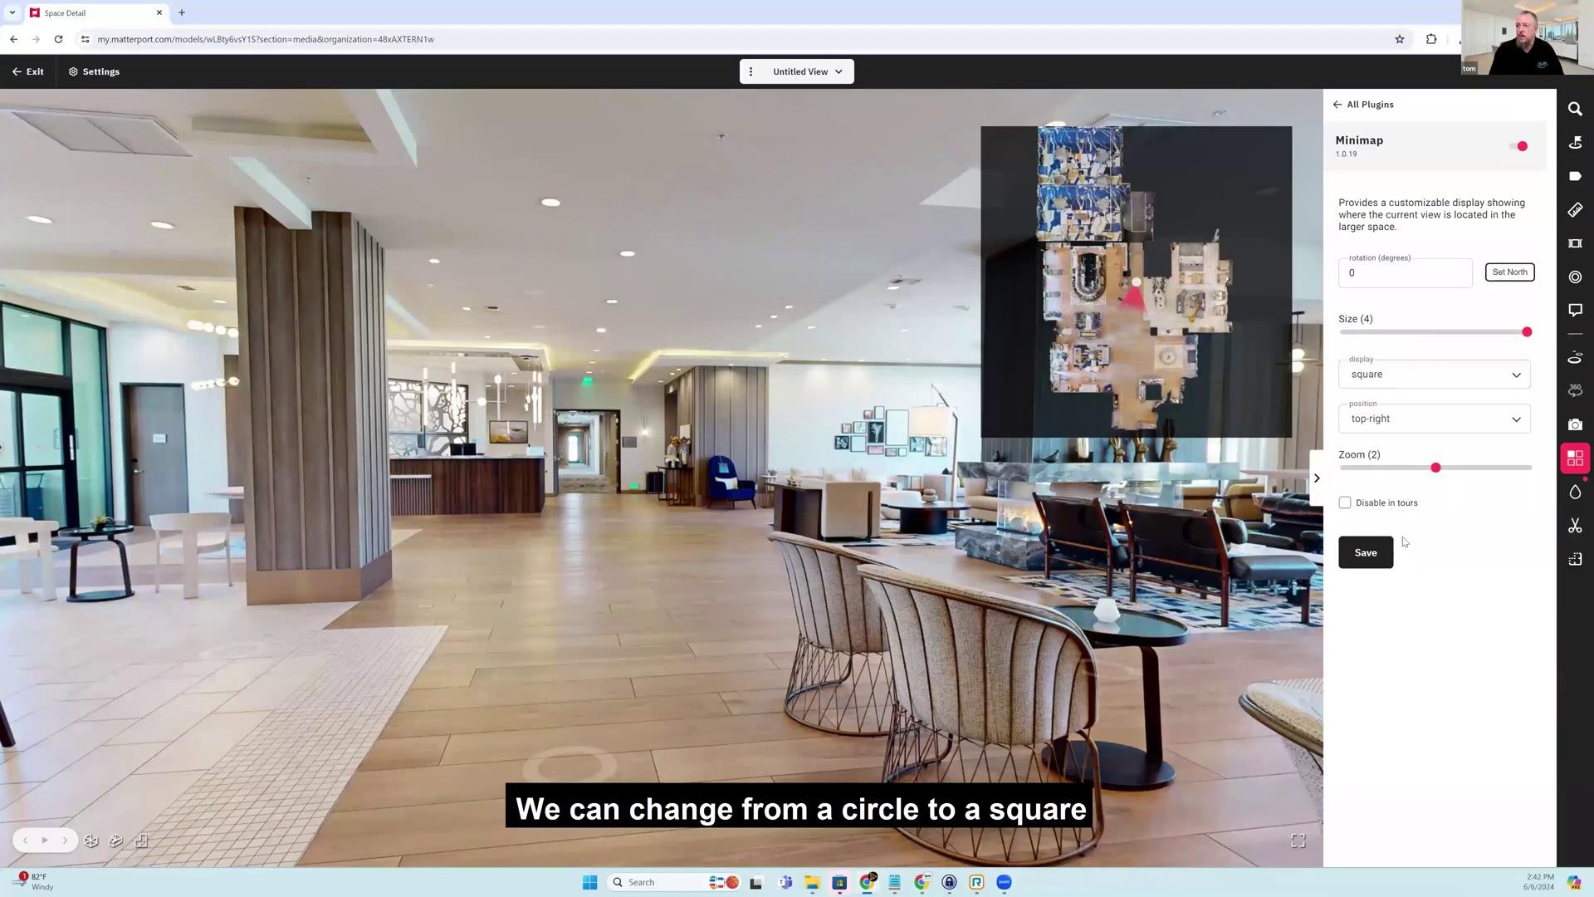
click(1406, 383)
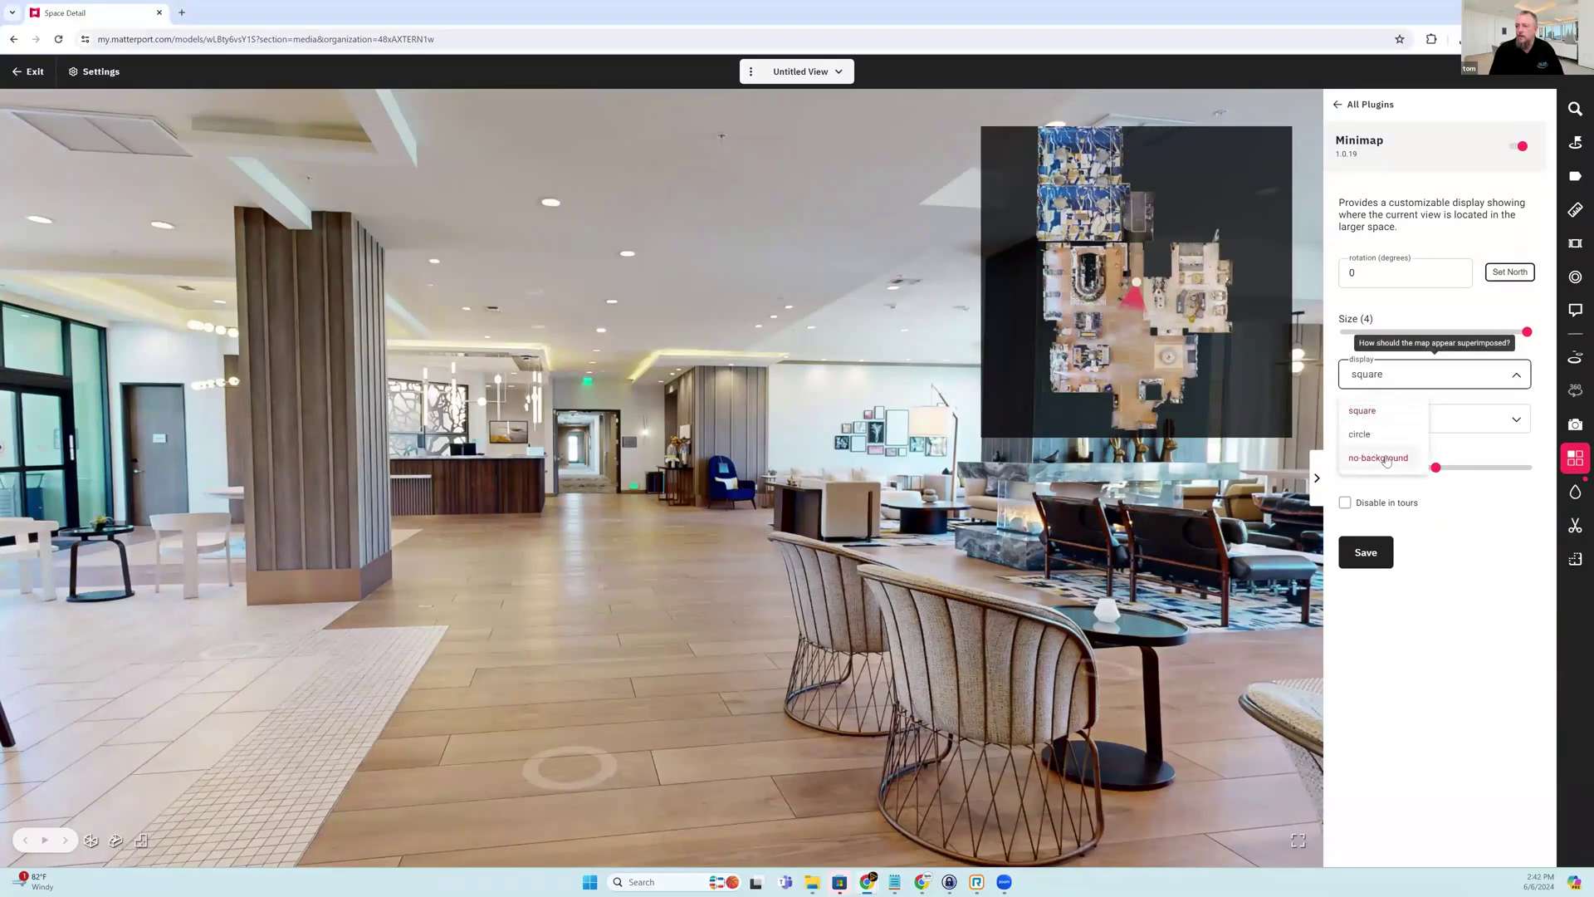
click(1380, 452)
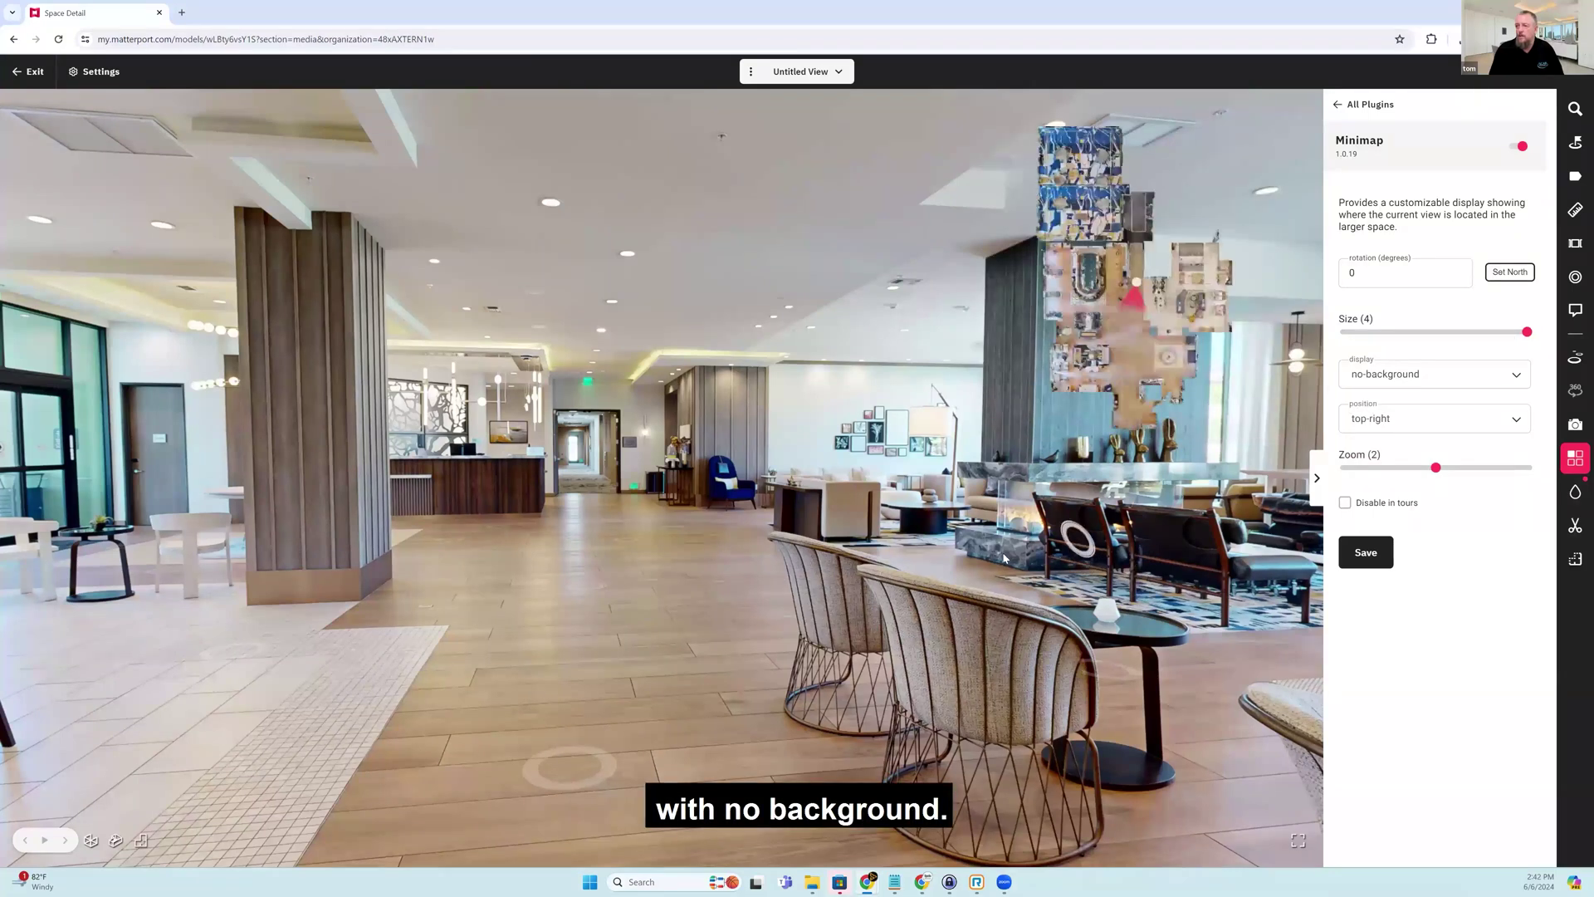
click(712, 605)
drag(971, 473, 1459, 623)
drag(1200, 412, 1001, 499)
click(1000, 499)
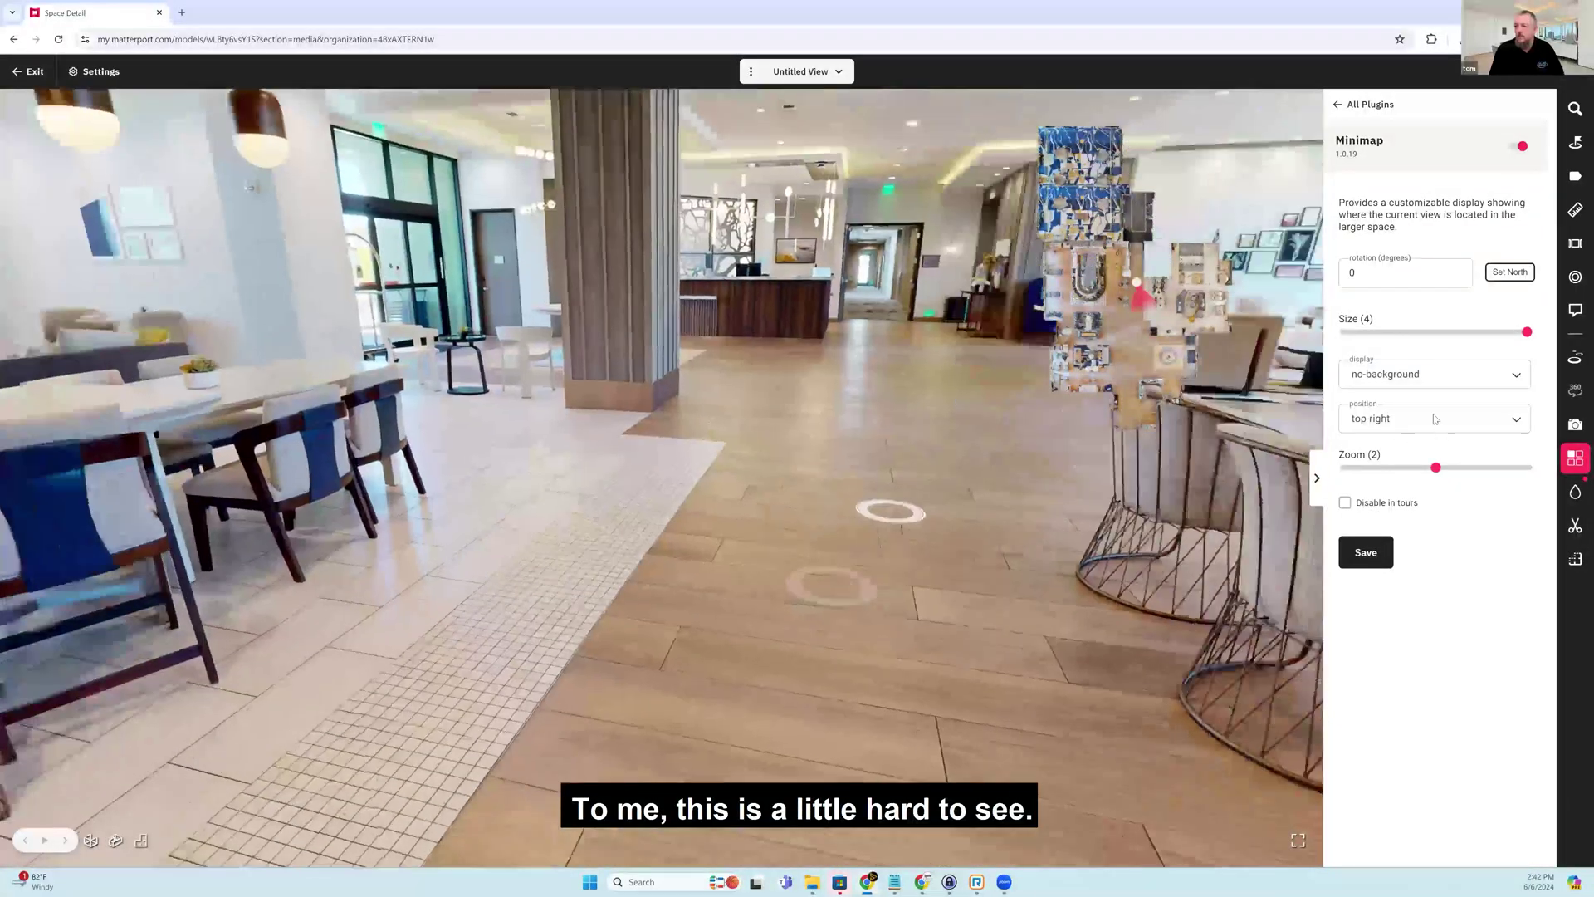
- Settle the minimap on a square display with zoom 3
click(1395, 375)
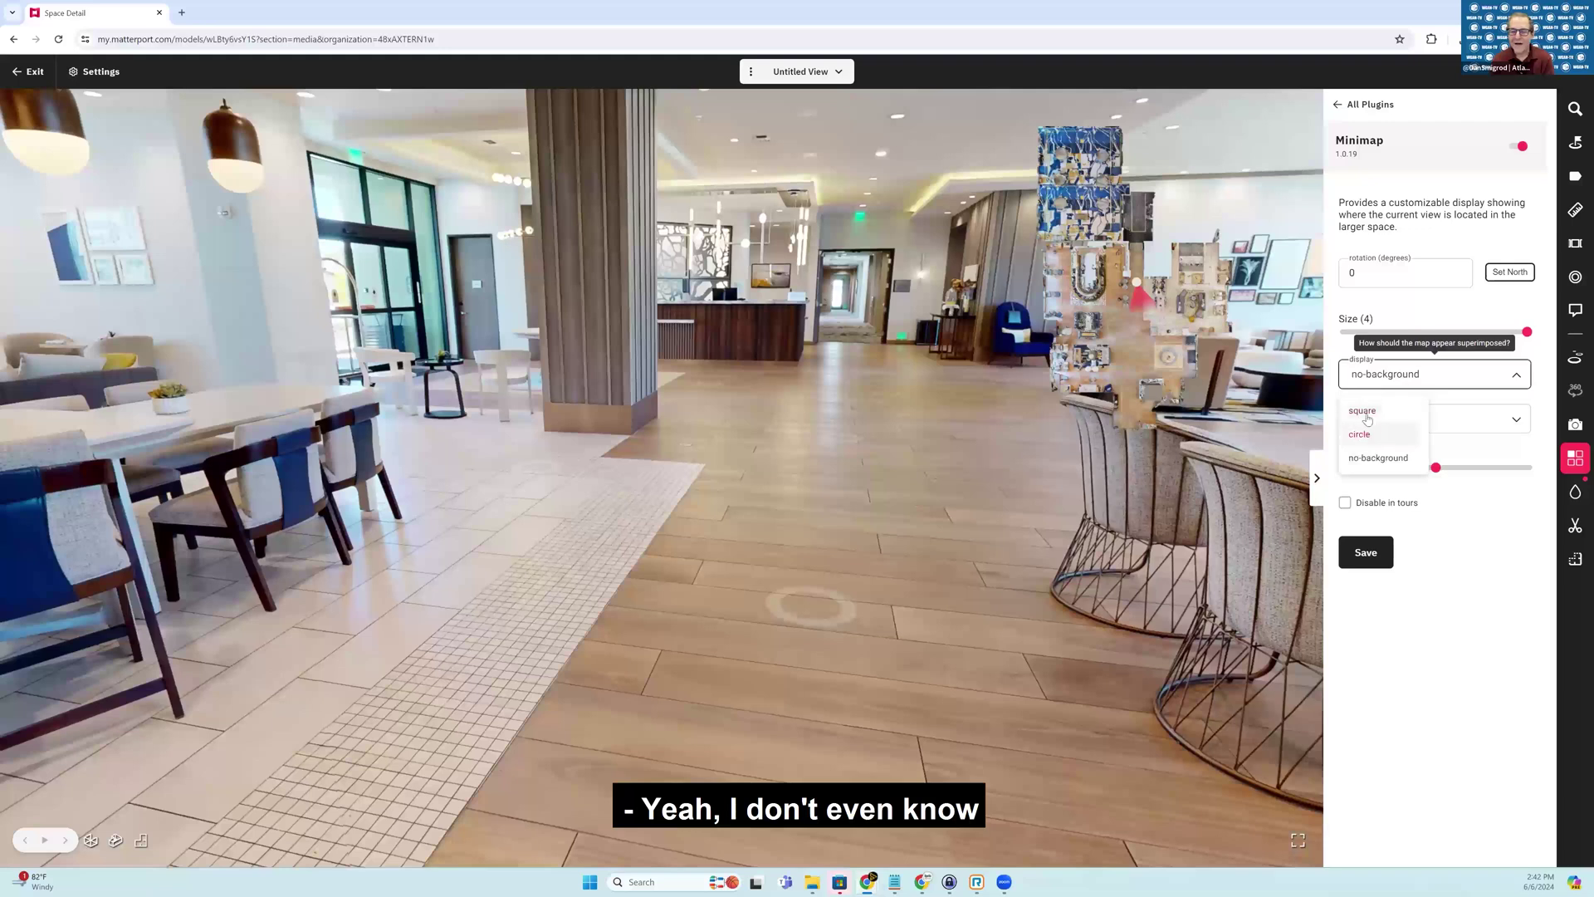
click(1349, 435)
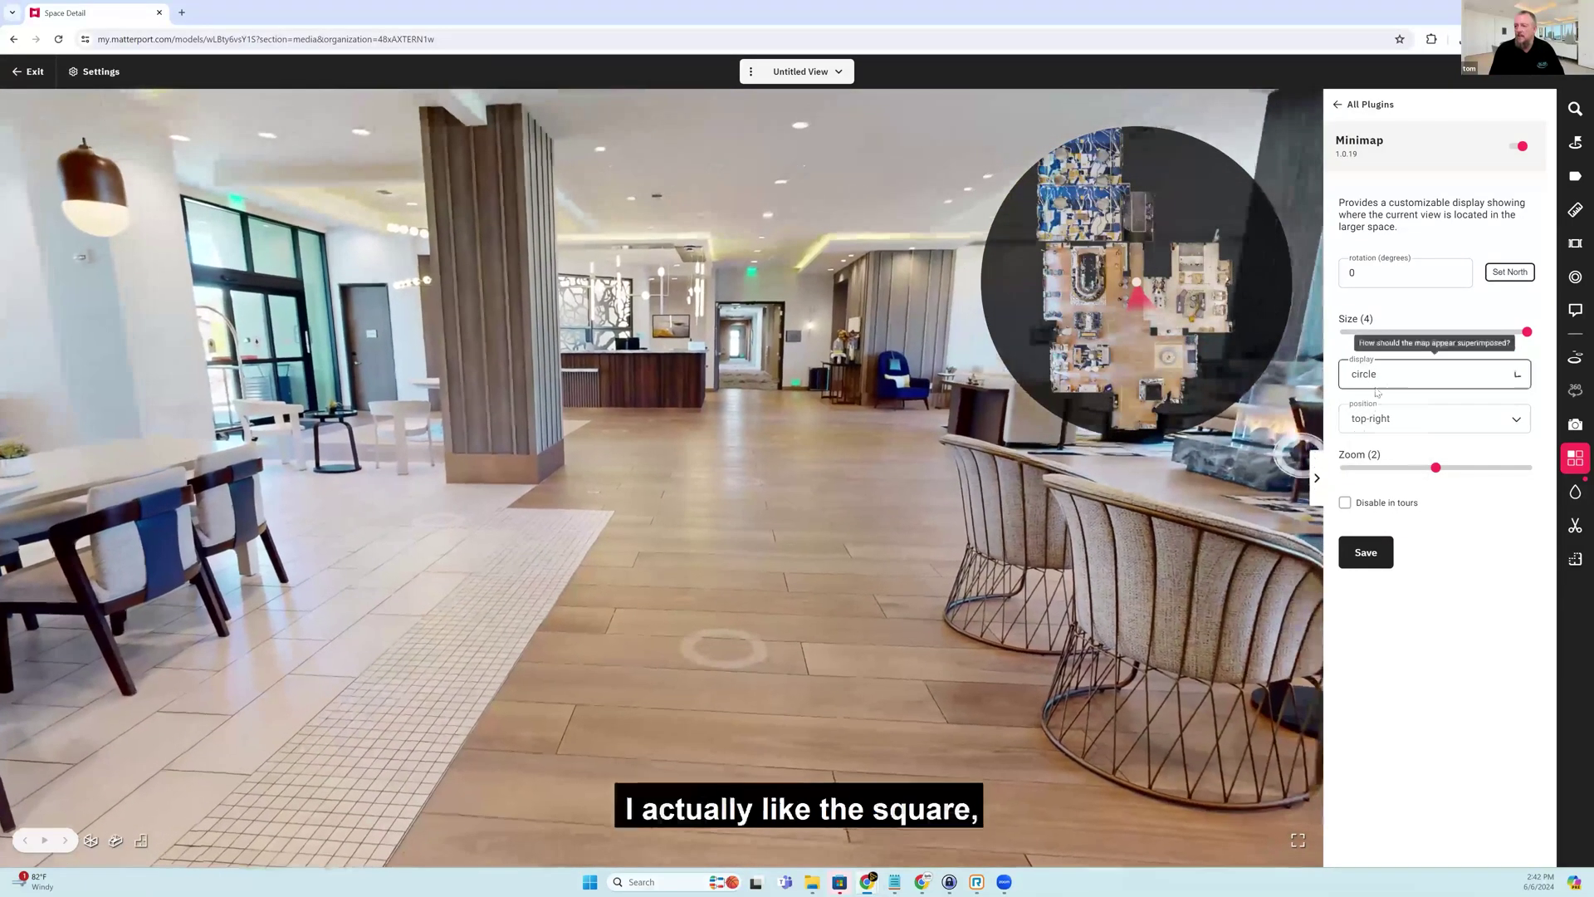
key(Up)
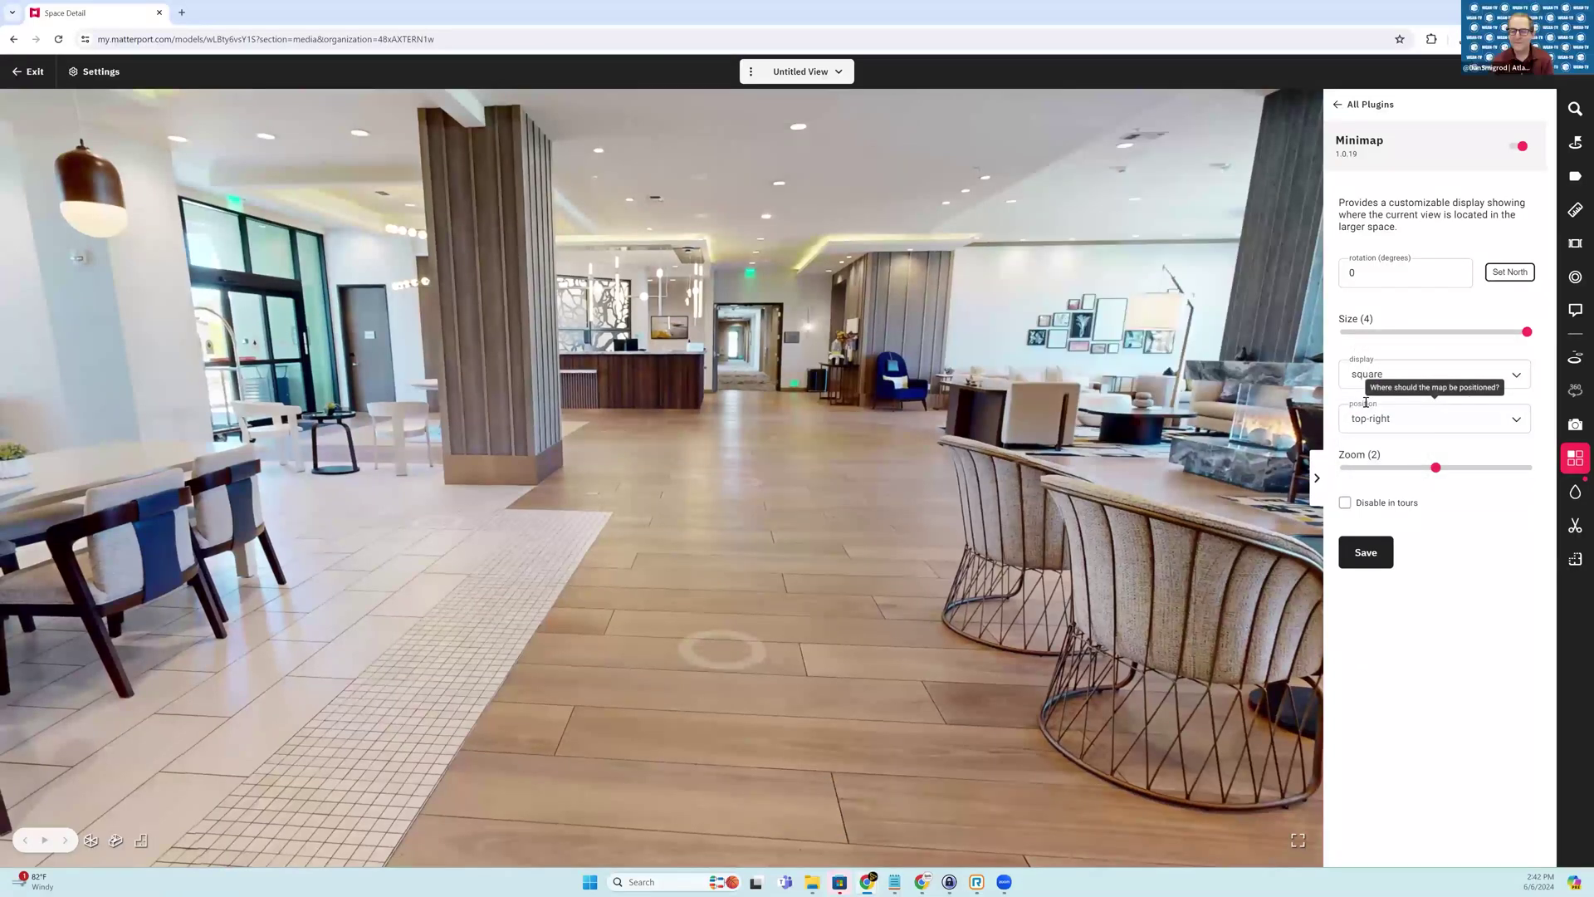
click(1368, 469)
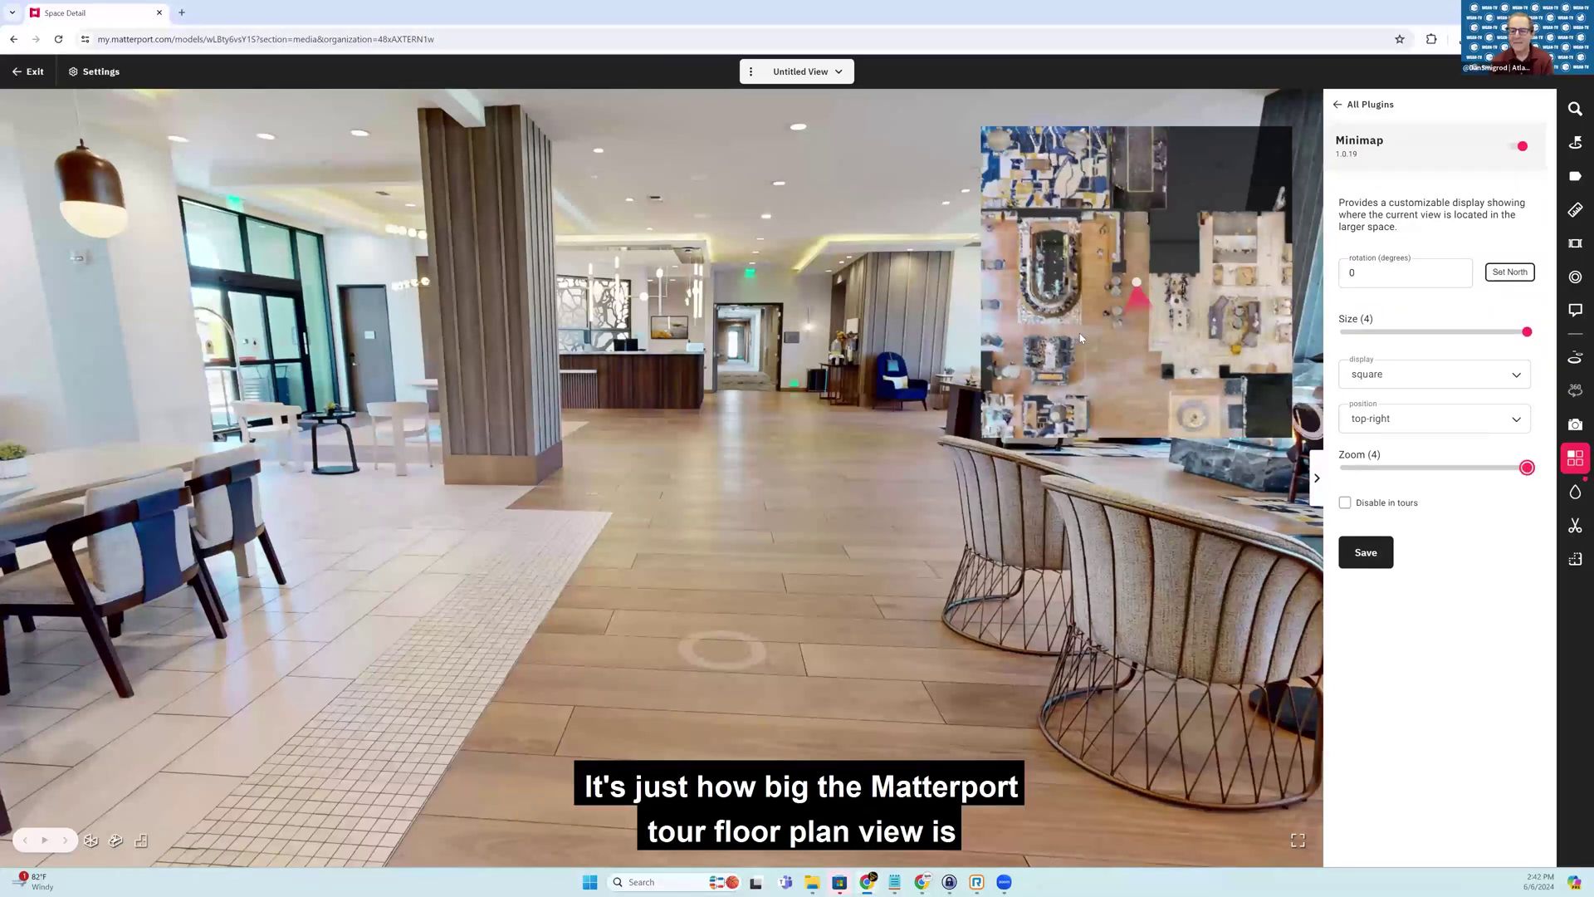
click(847, 419)
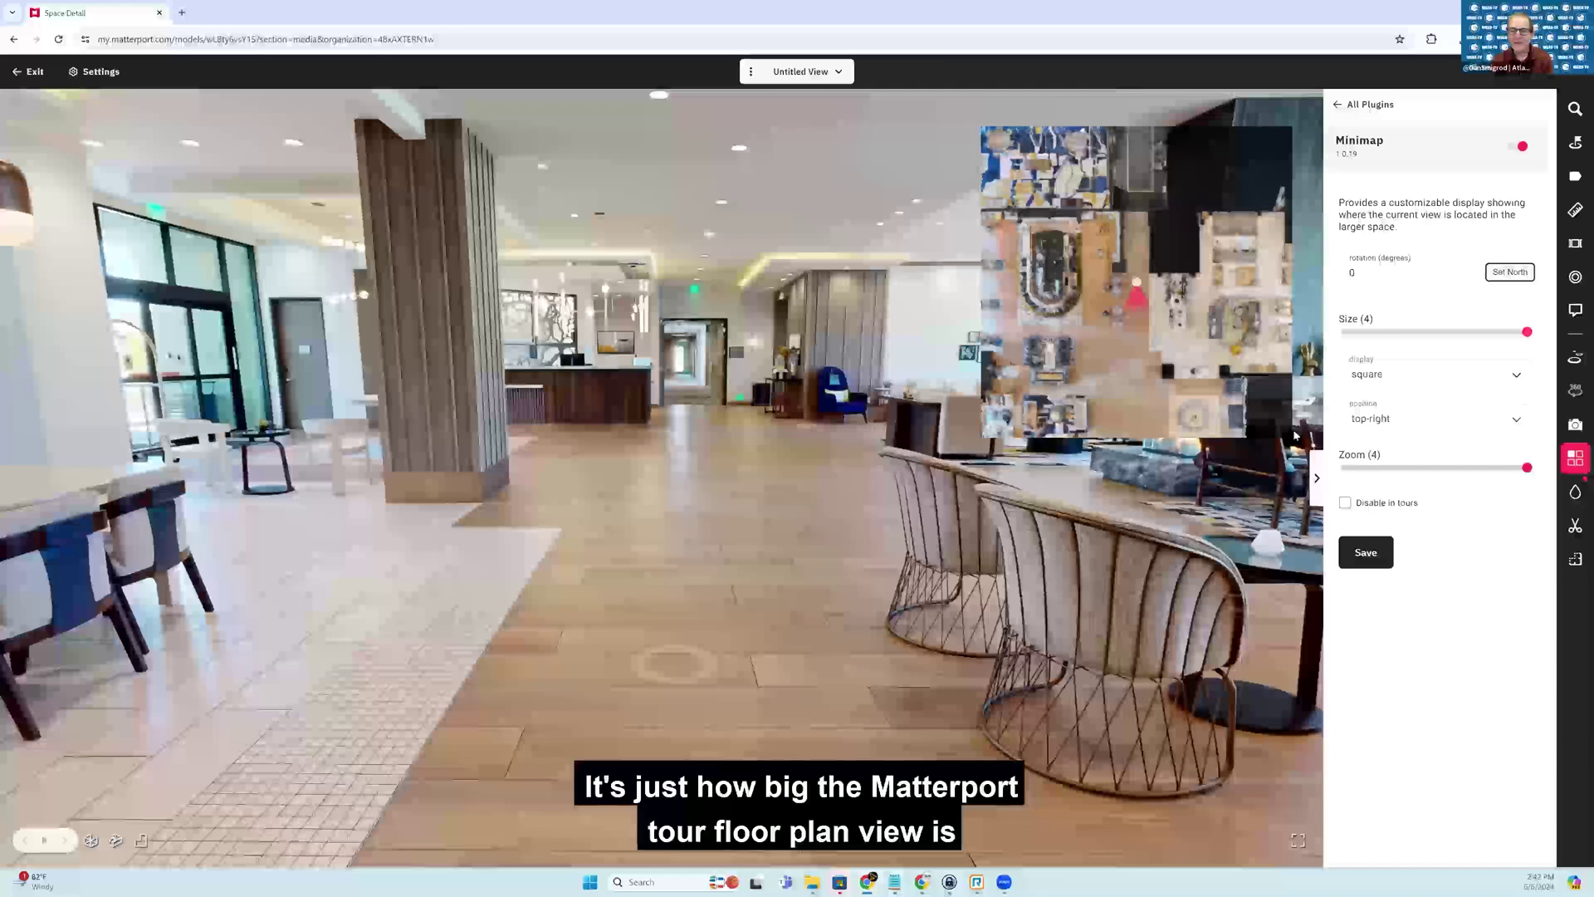
click(1495, 470)
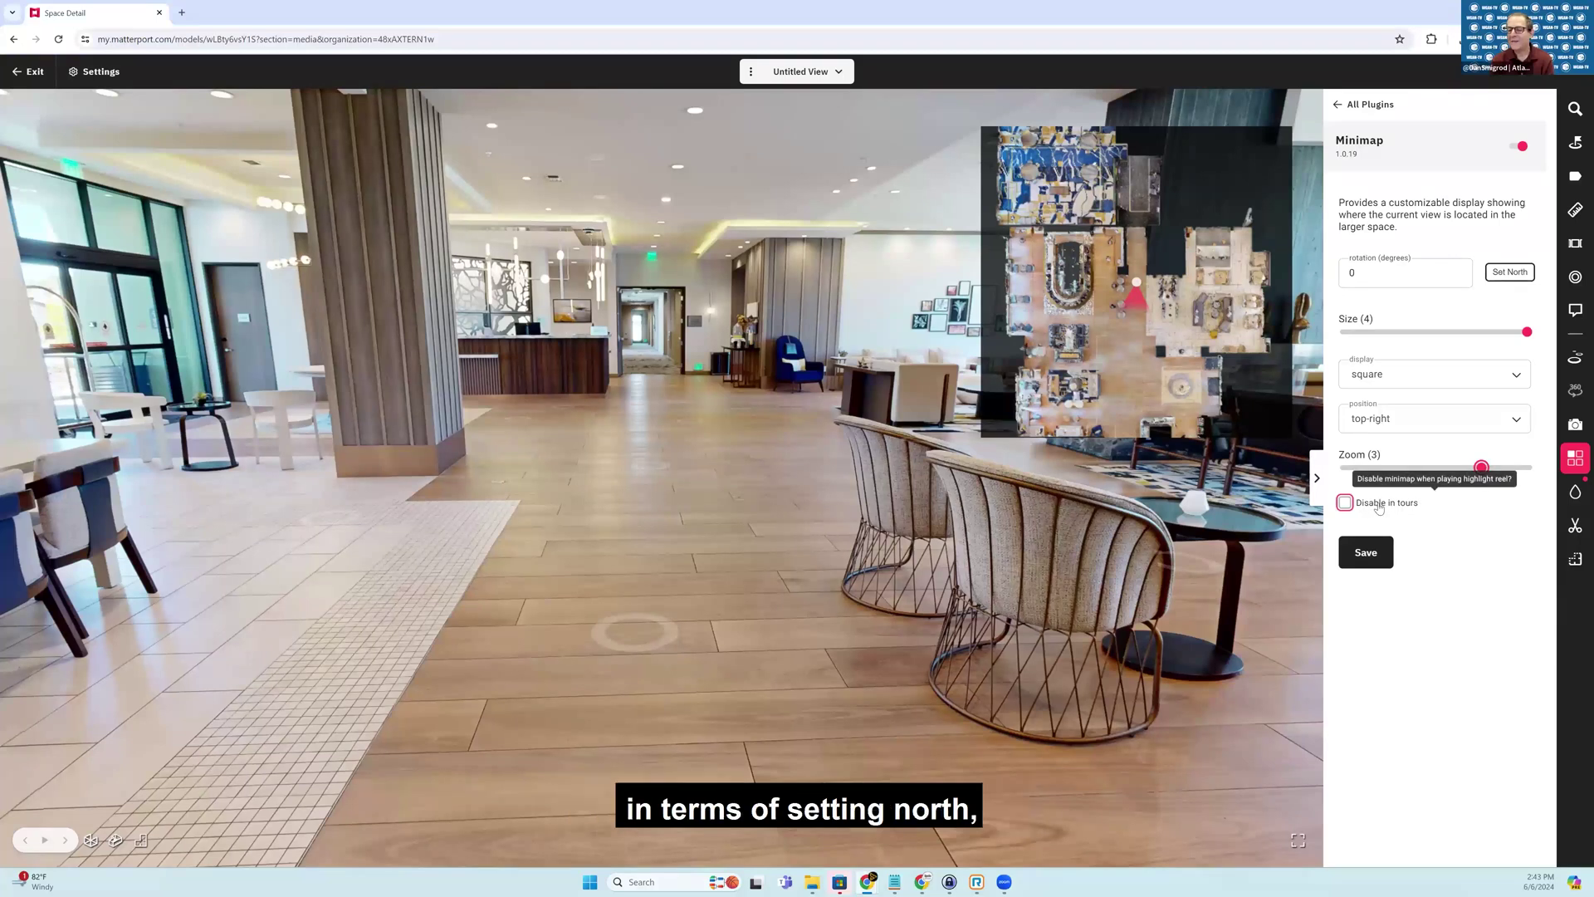
- Reset the minimap's north twice from different view directions
drag(631, 383, 220, 338)
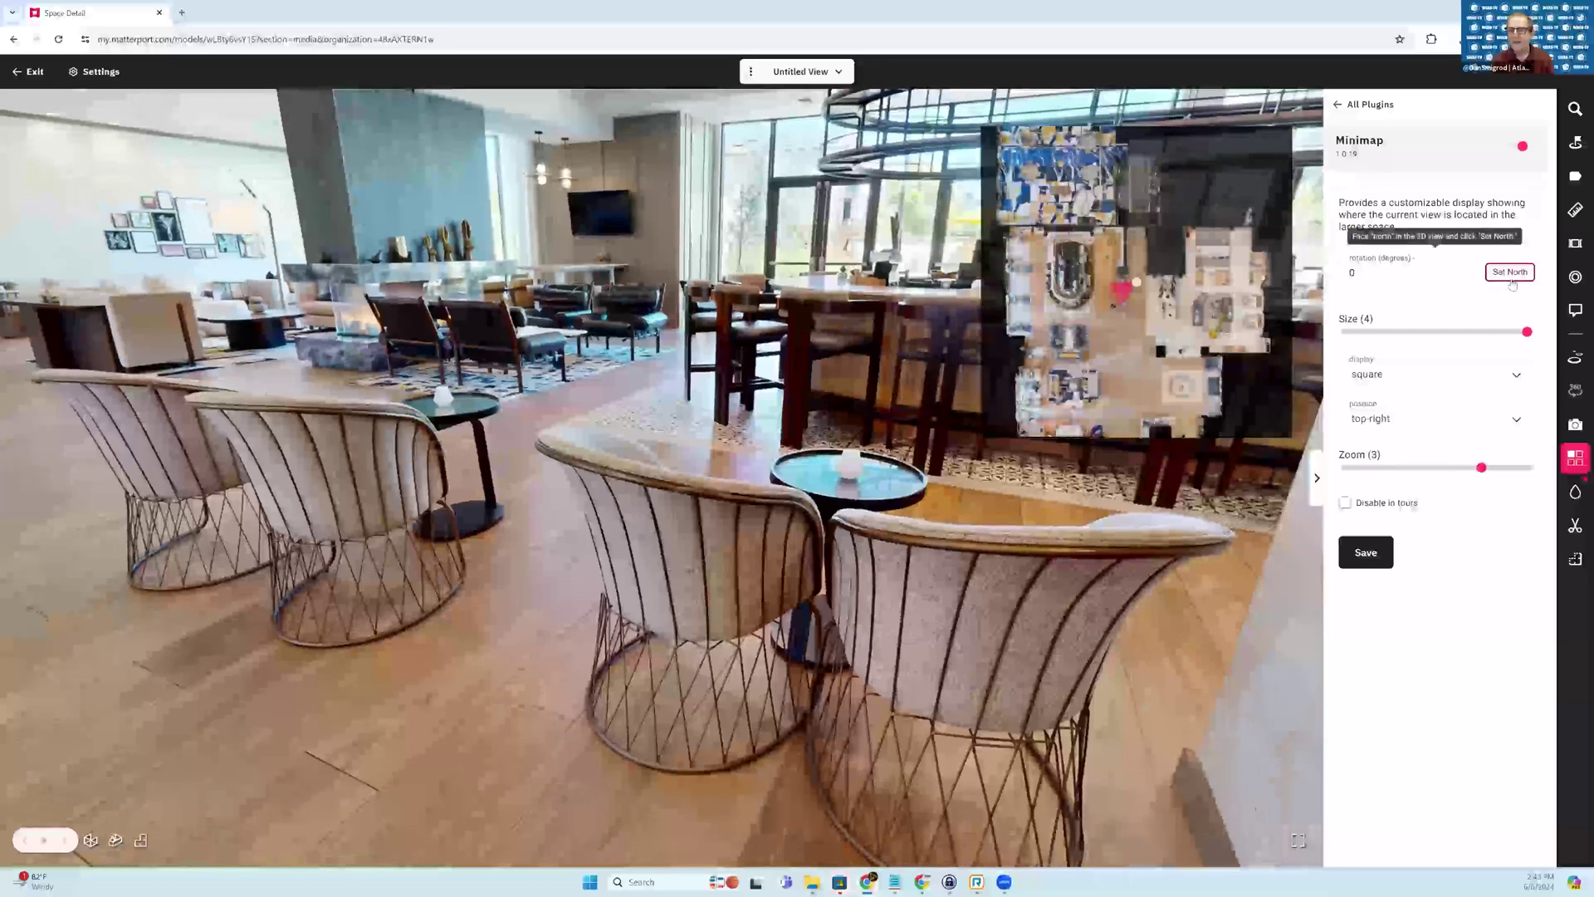
click(1510, 271)
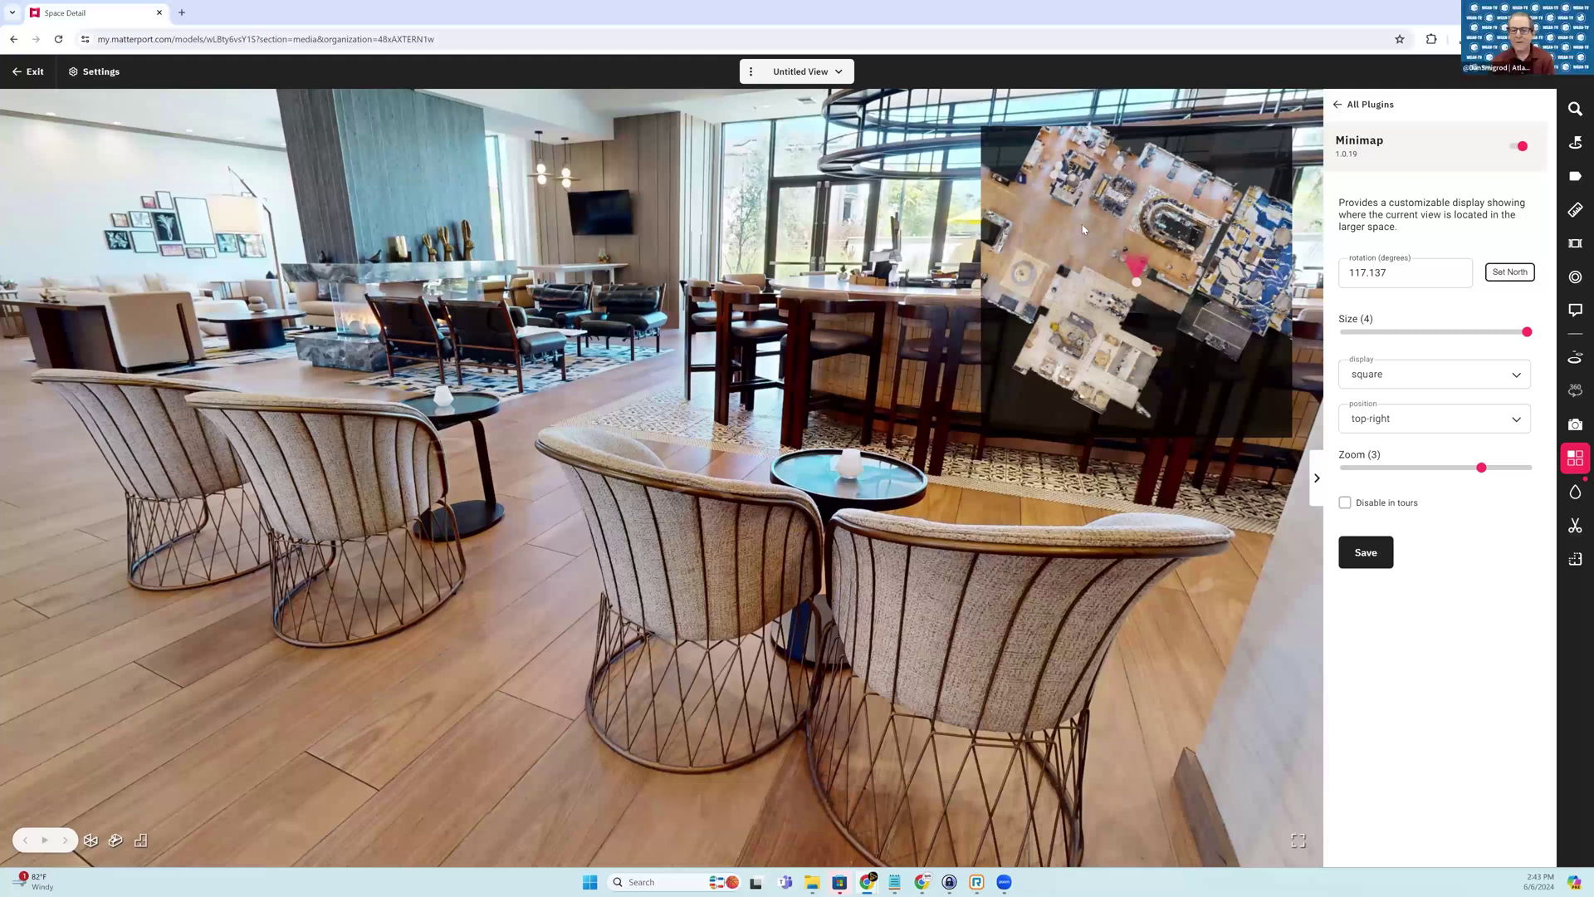
drag(406, 415, 643, 628)
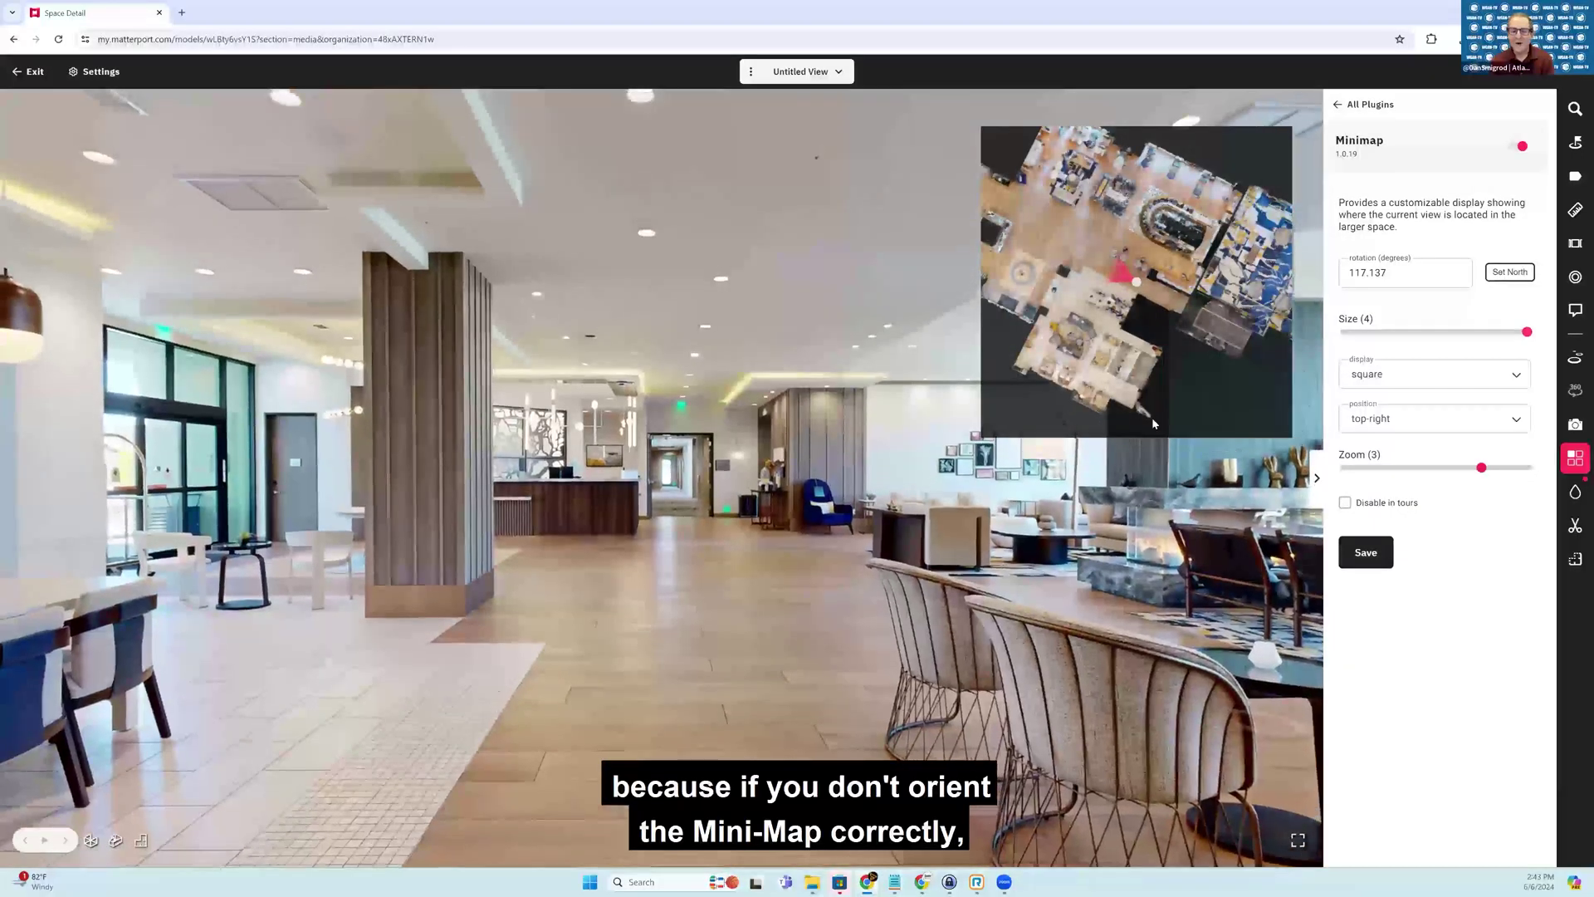
click(1511, 274)
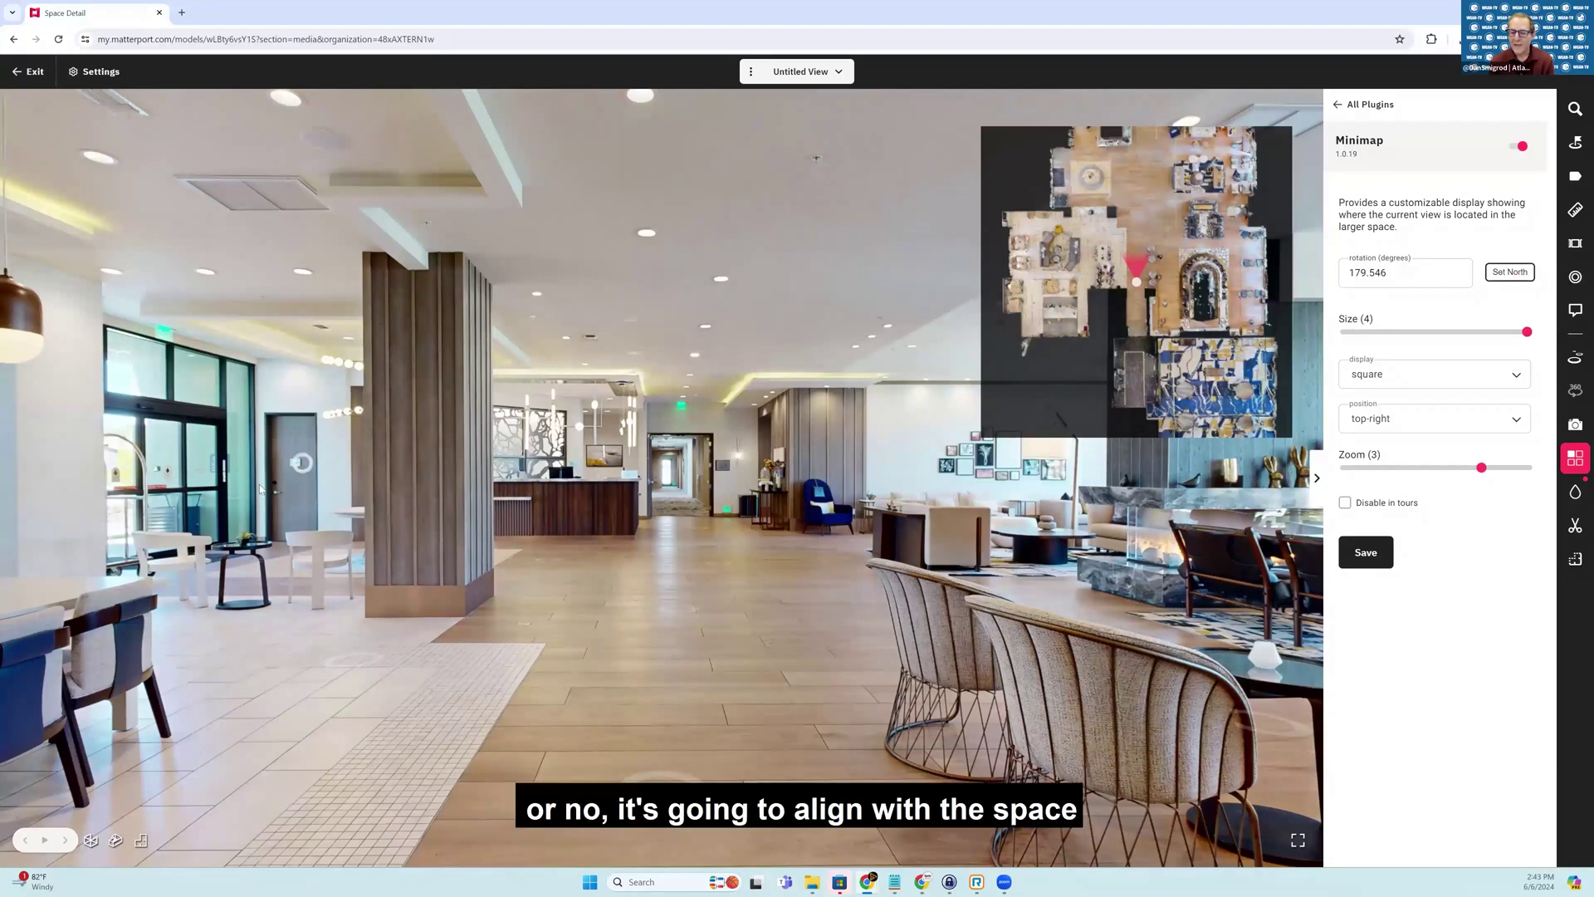
- Walk through the lobby to the round table and toward the front doors
click(196, 589)
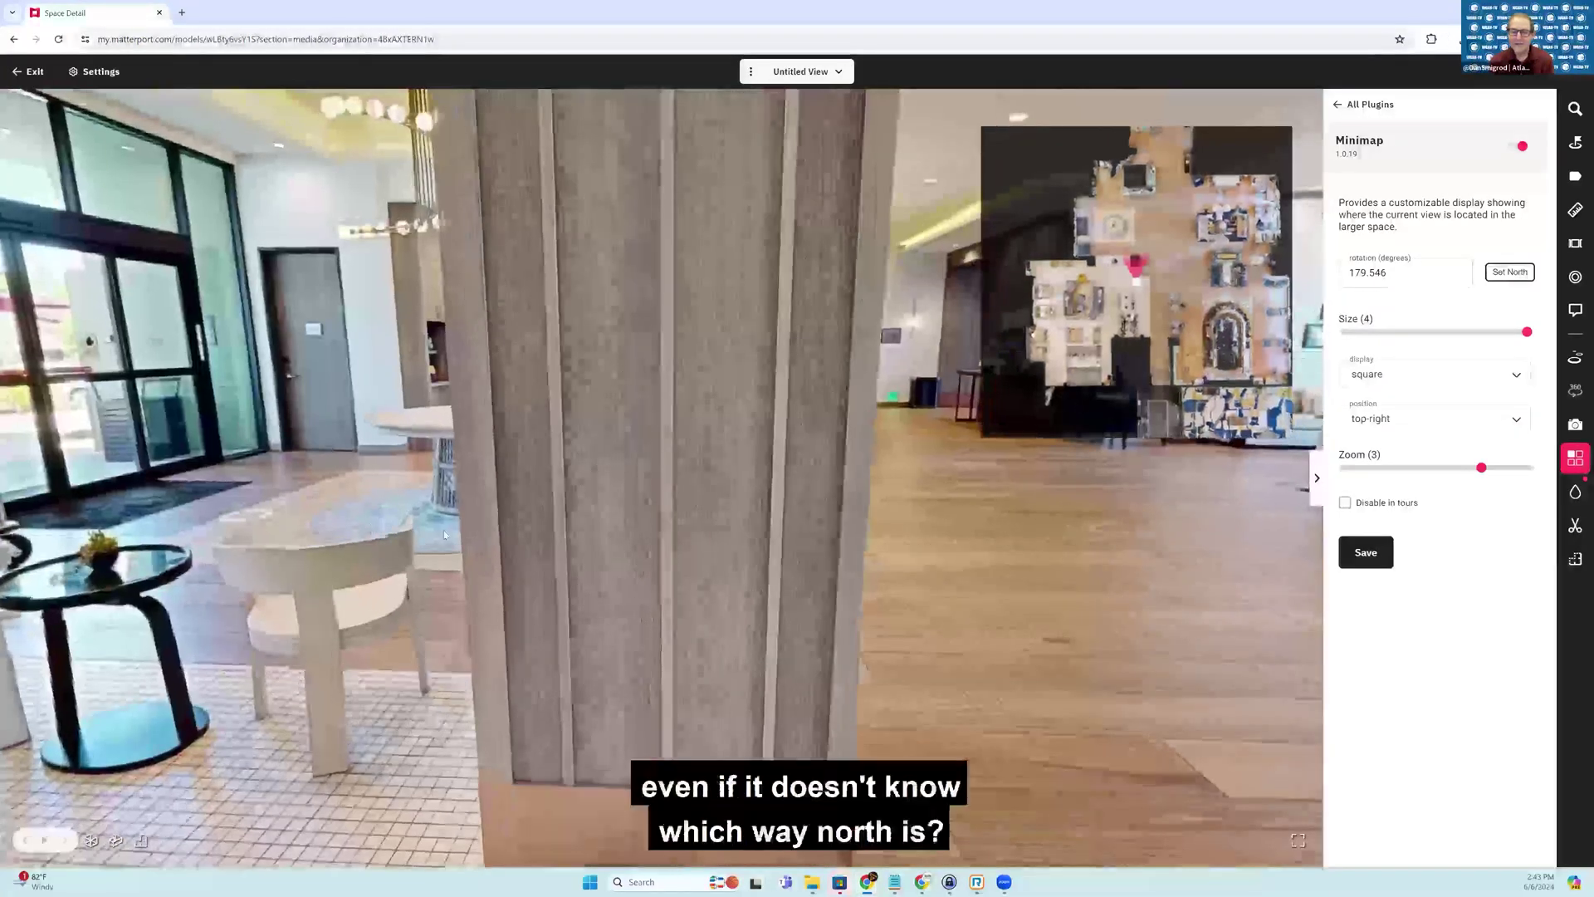
click(444, 534)
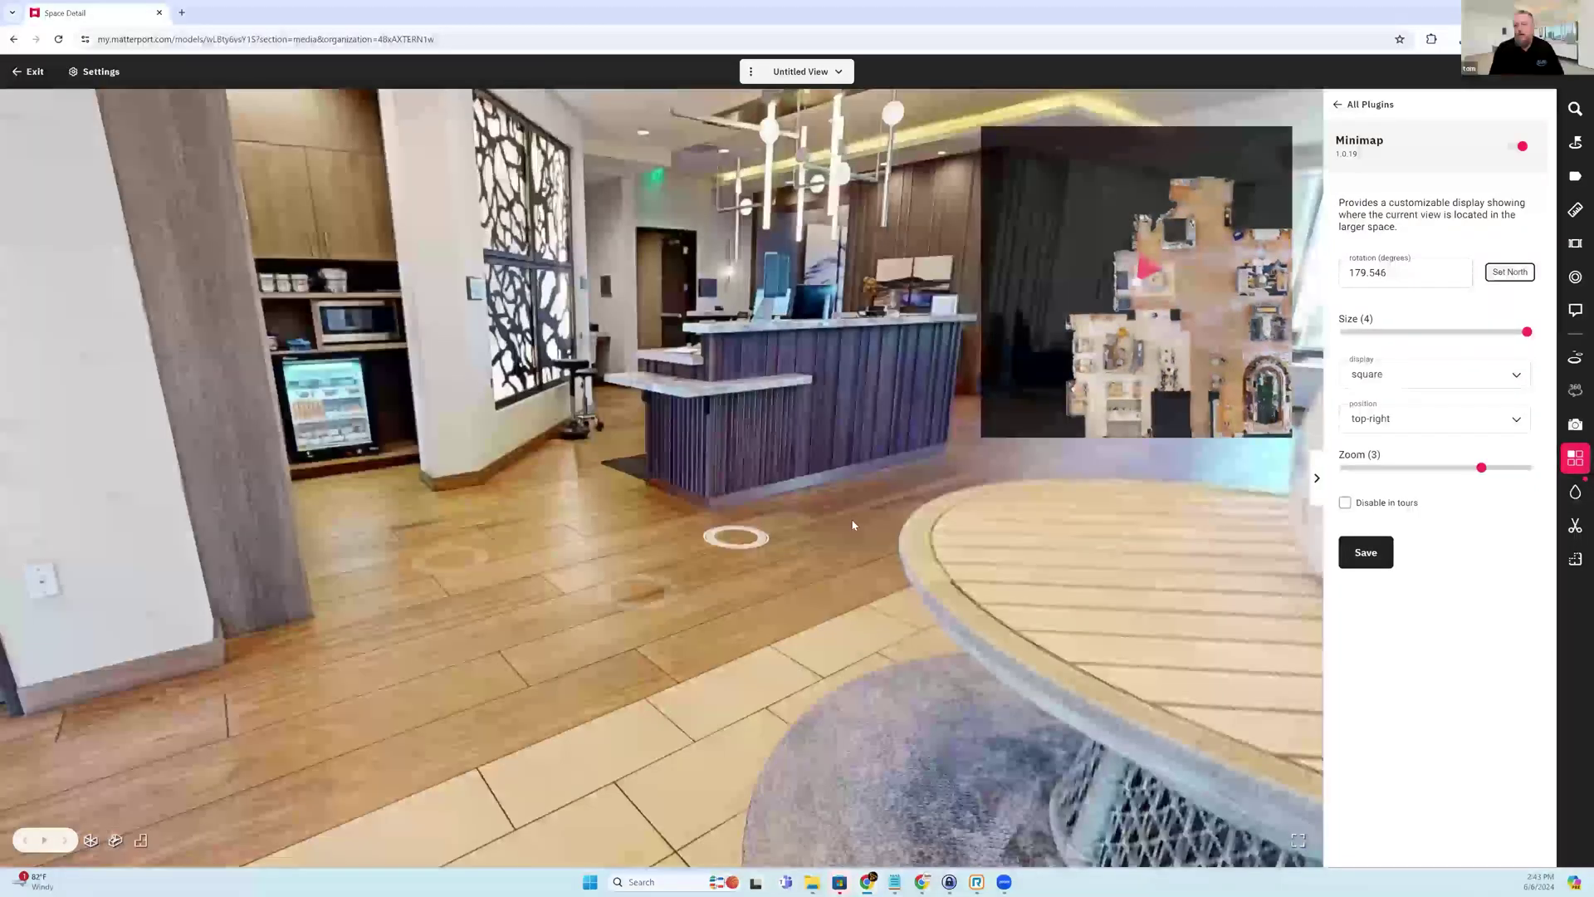
drag(855, 523, 357, 759)
click(357, 759)
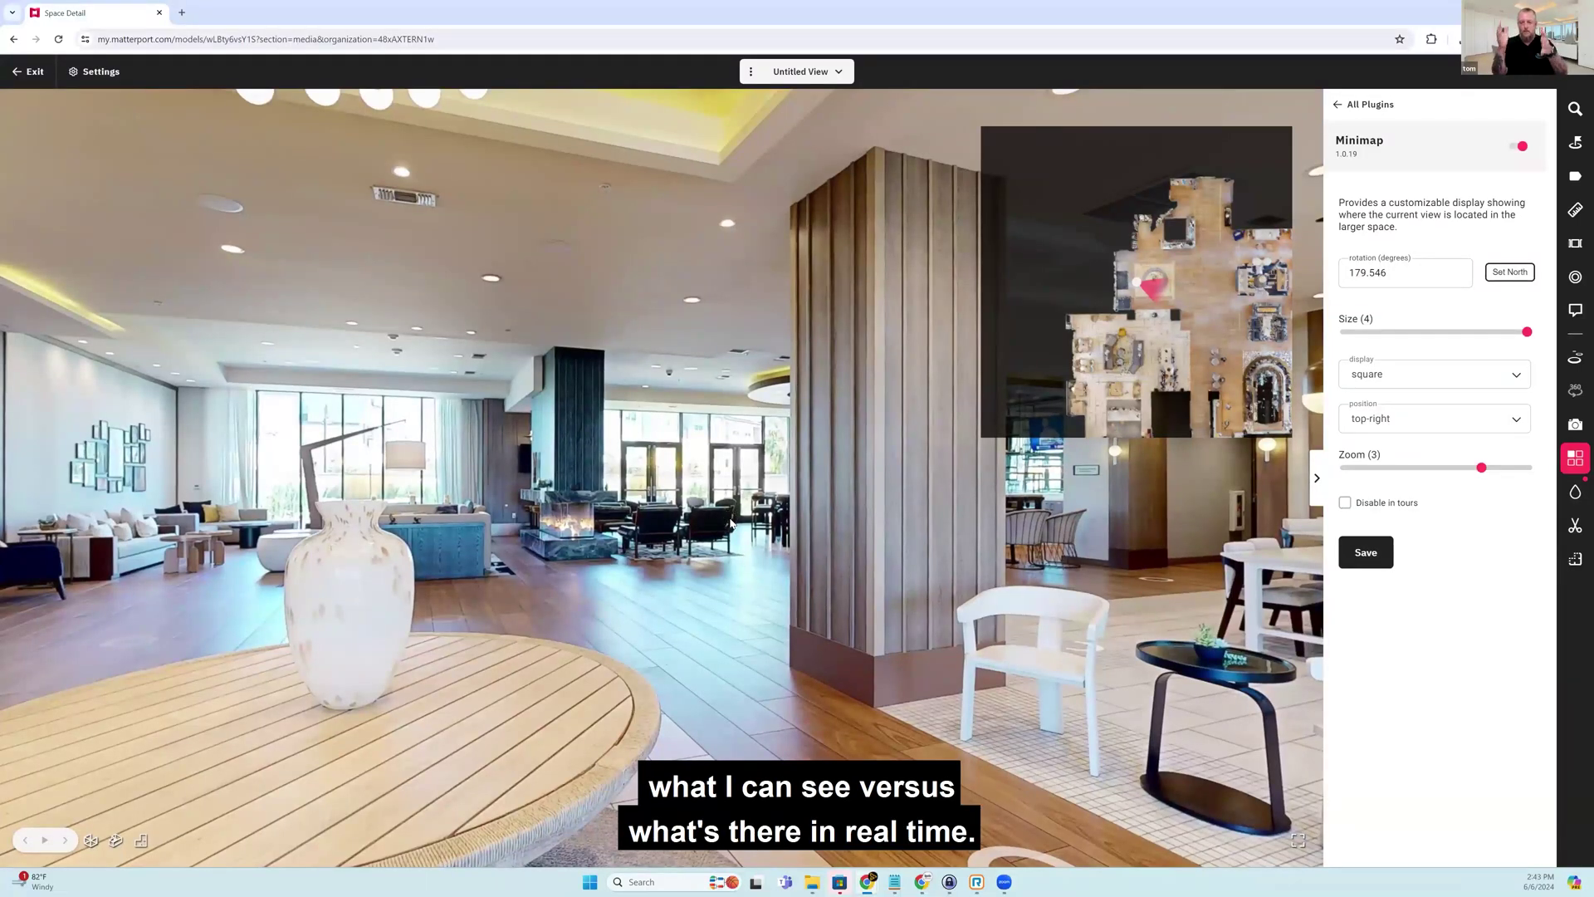
drag(376, 487, 881, 366)
drag(334, 512, 955, 498)
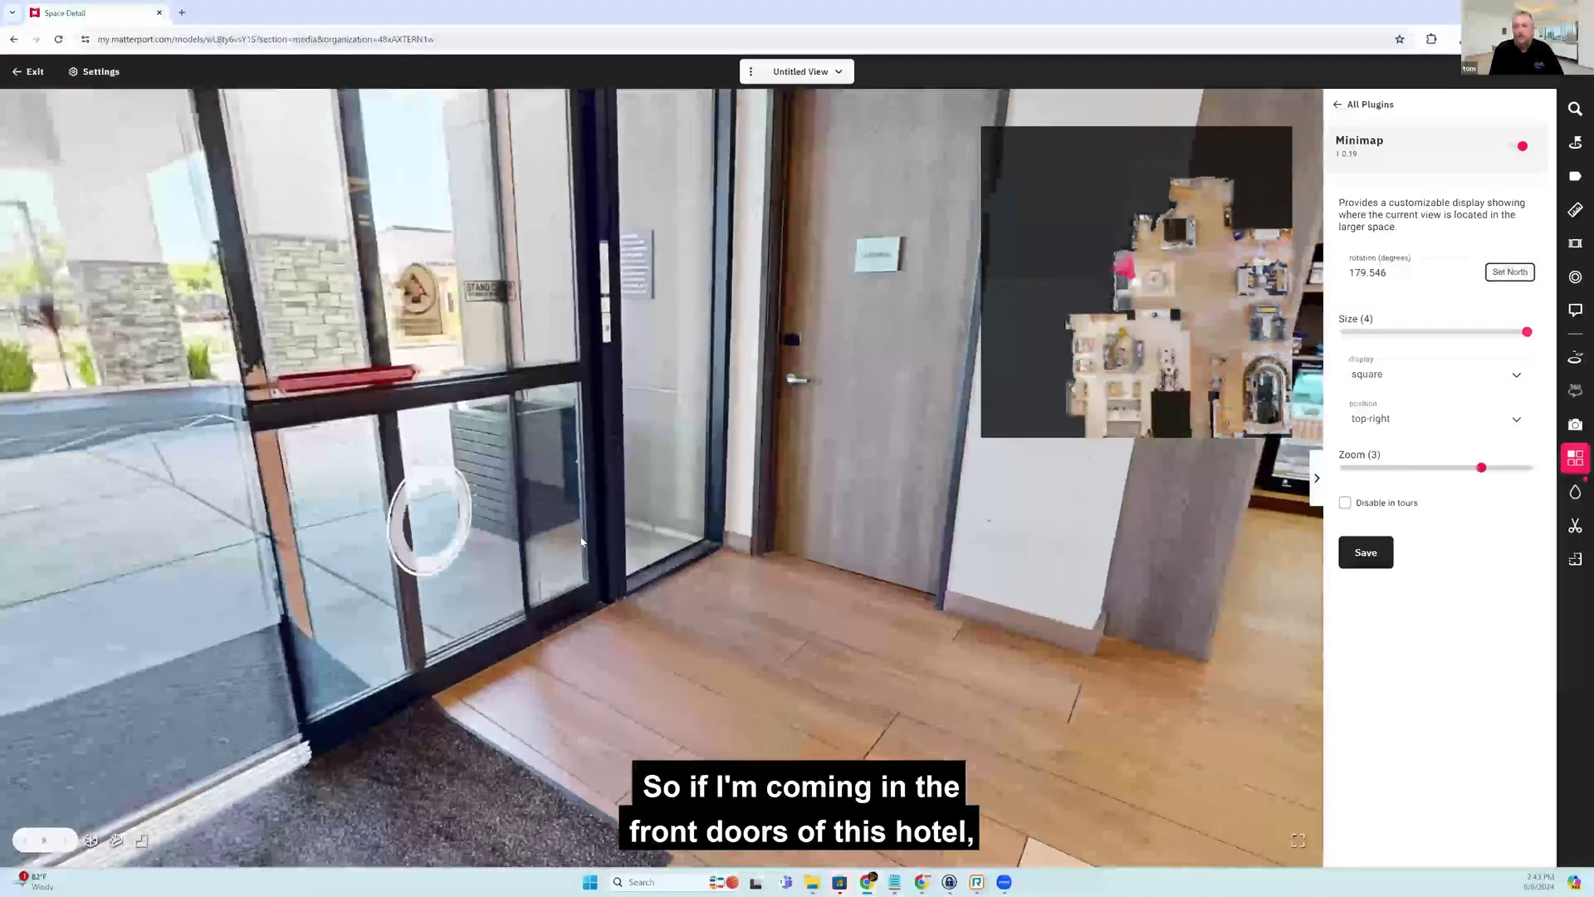
click(590, 540)
- Face the lounge, reset the minimap's north to 84.716, and step forward
drag(633, 594, 571, 616)
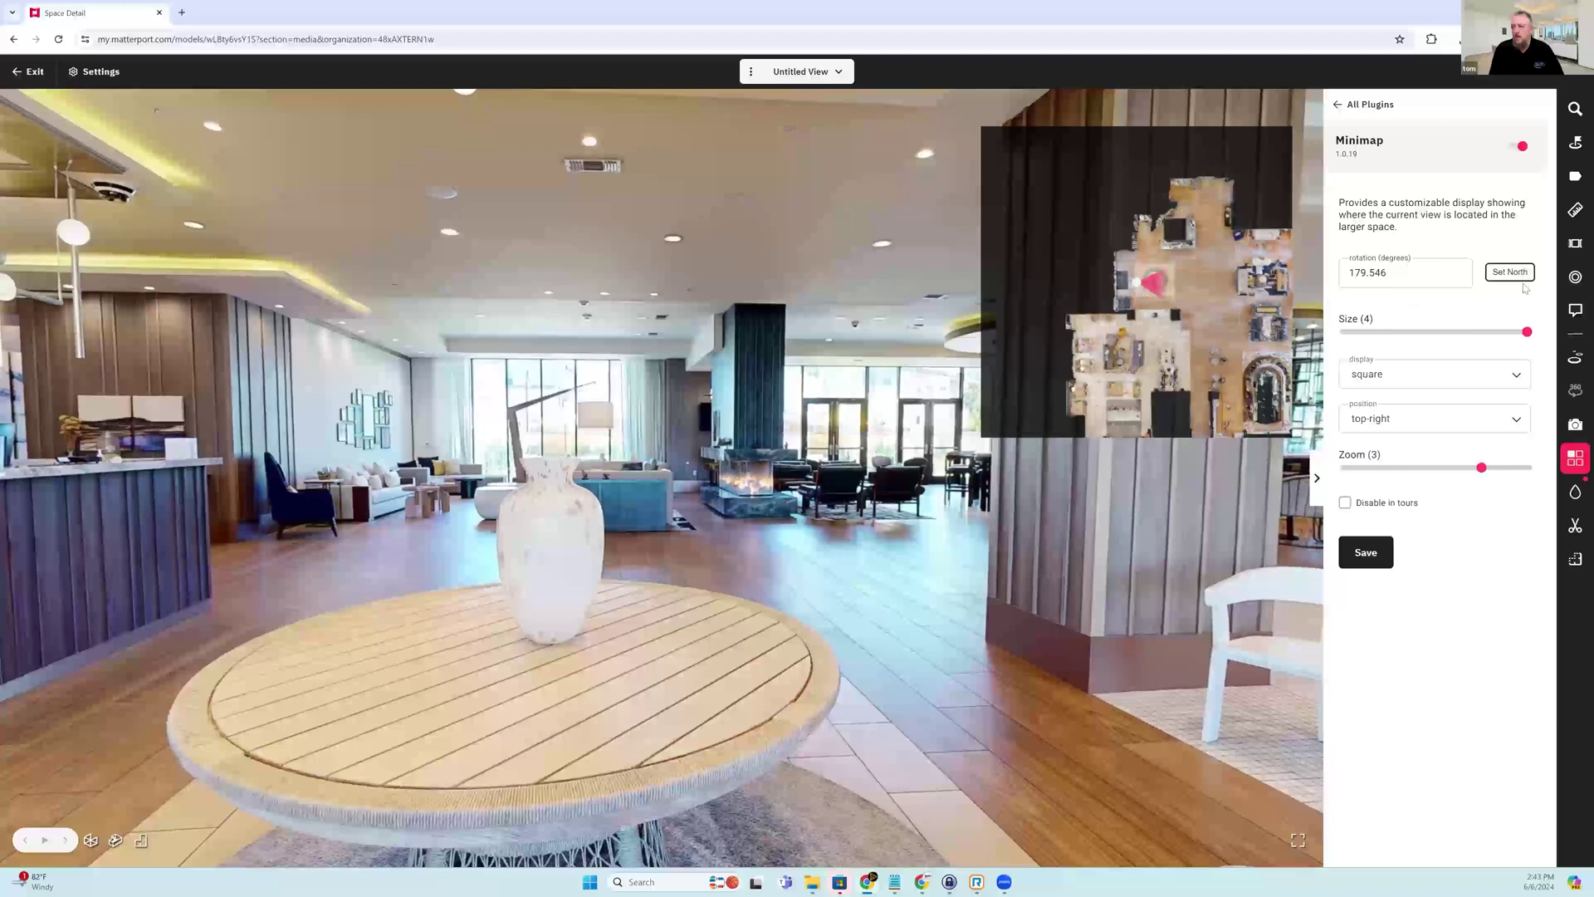
click(1513, 273)
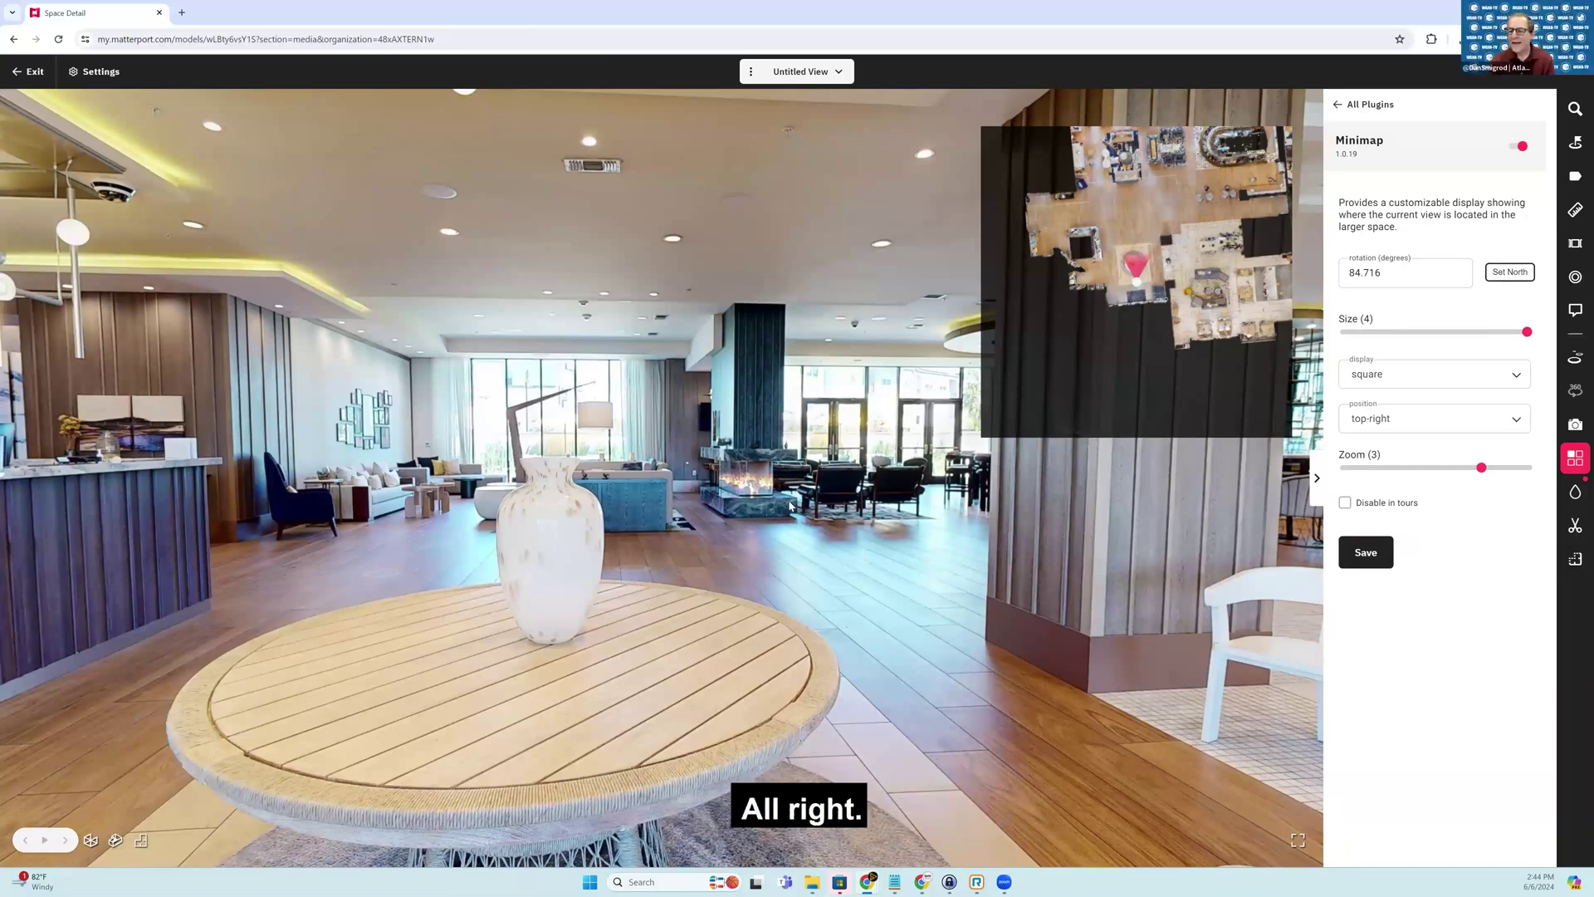
click(789, 553)
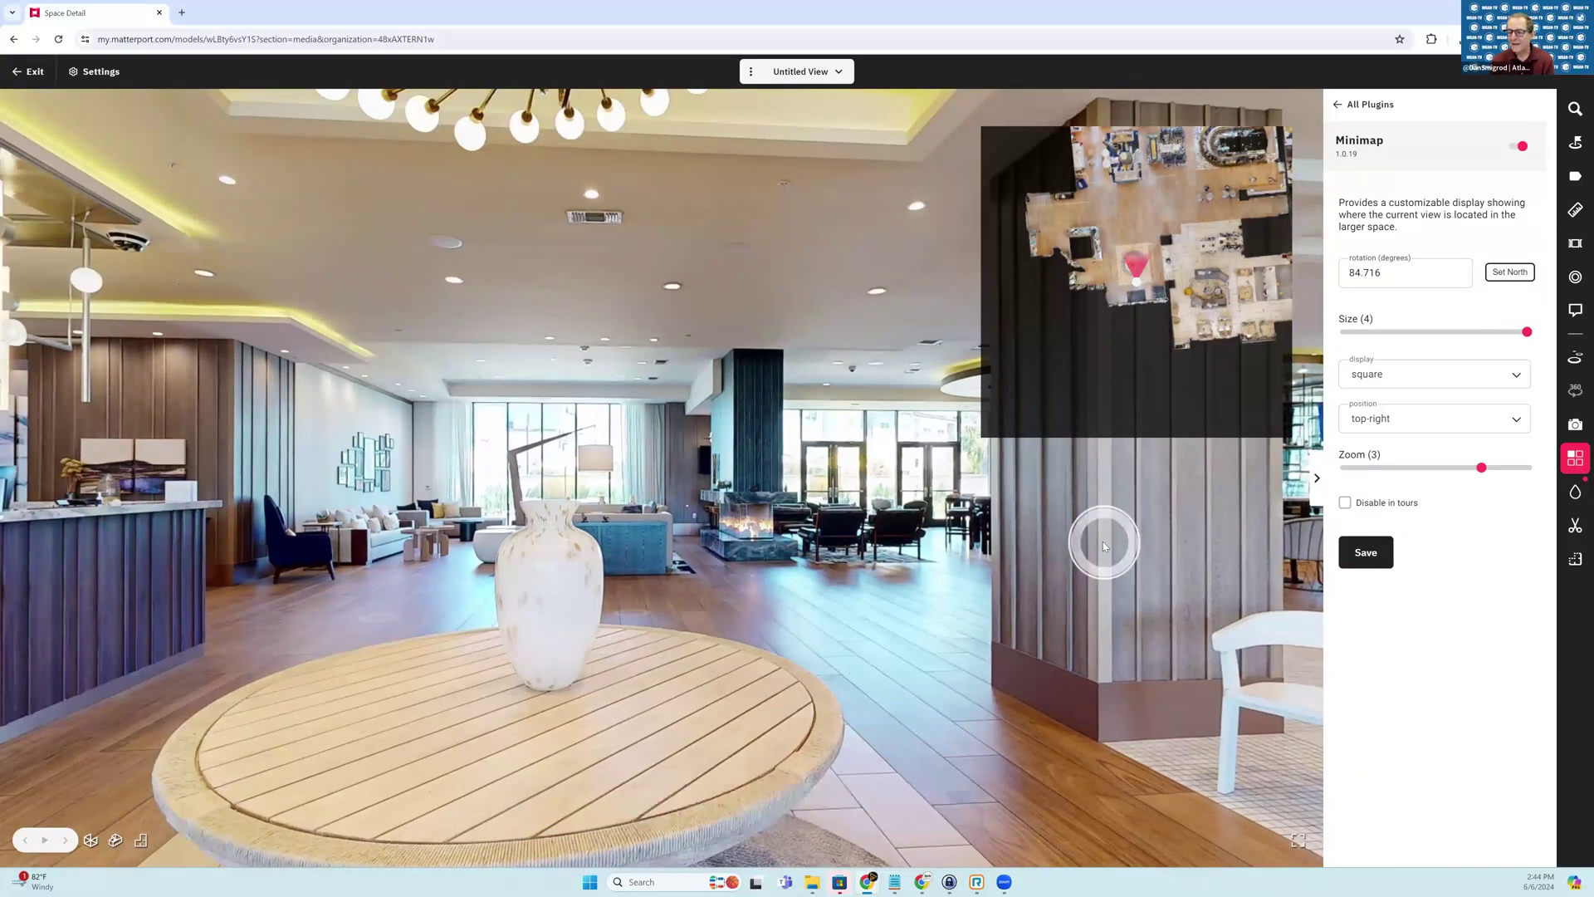
- Switch the Minimap off and save, then turn Quick Link on to preview it
click(1519, 146)
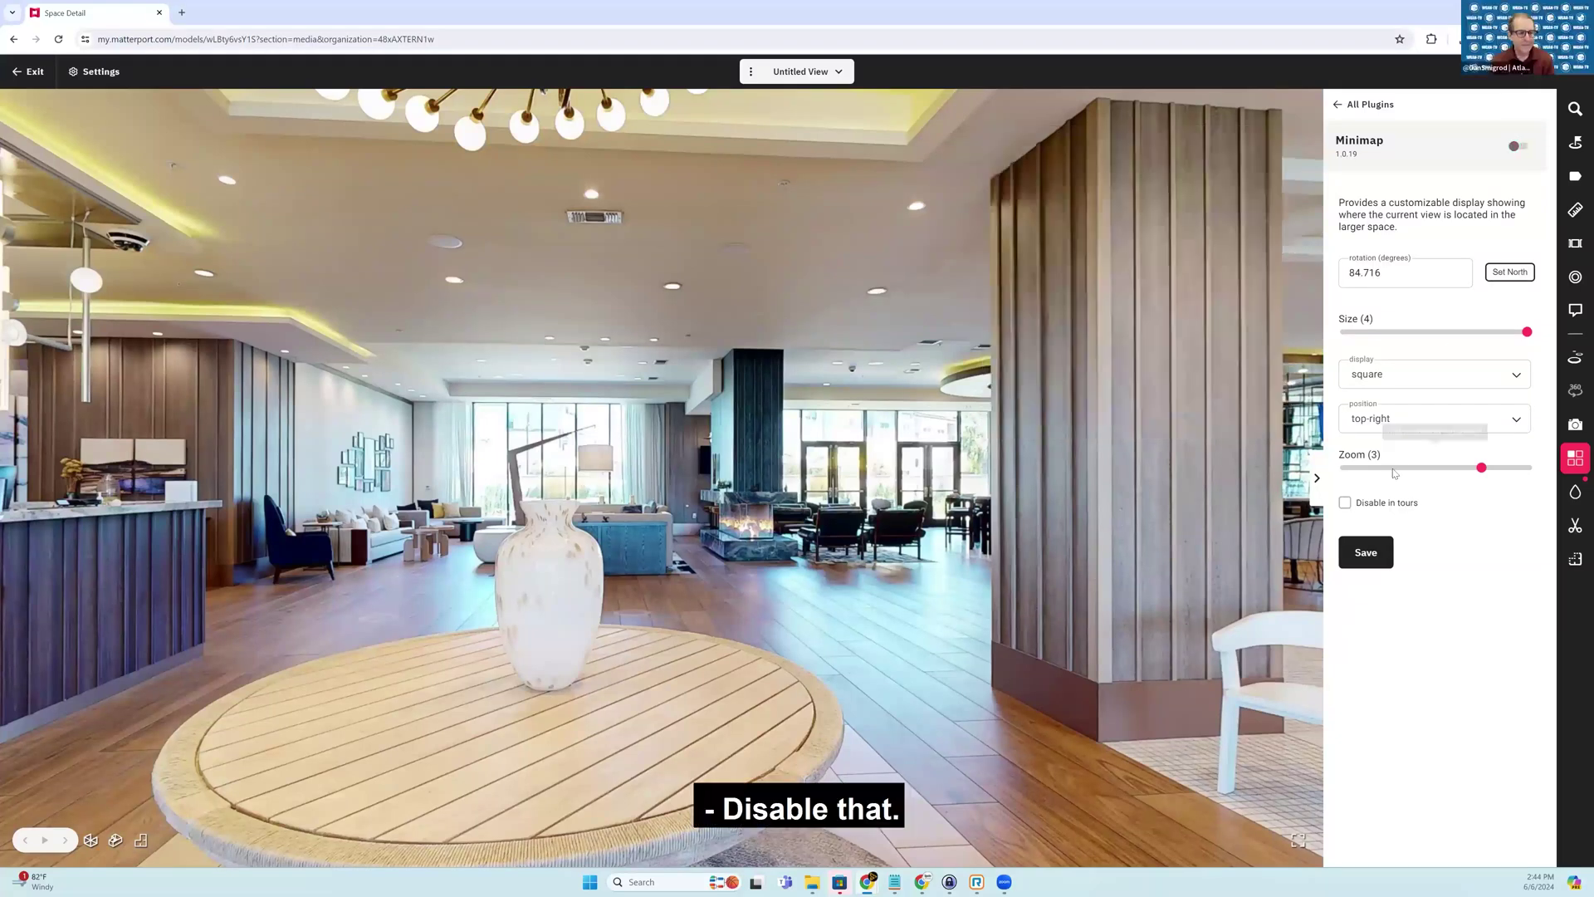
click(1377, 552)
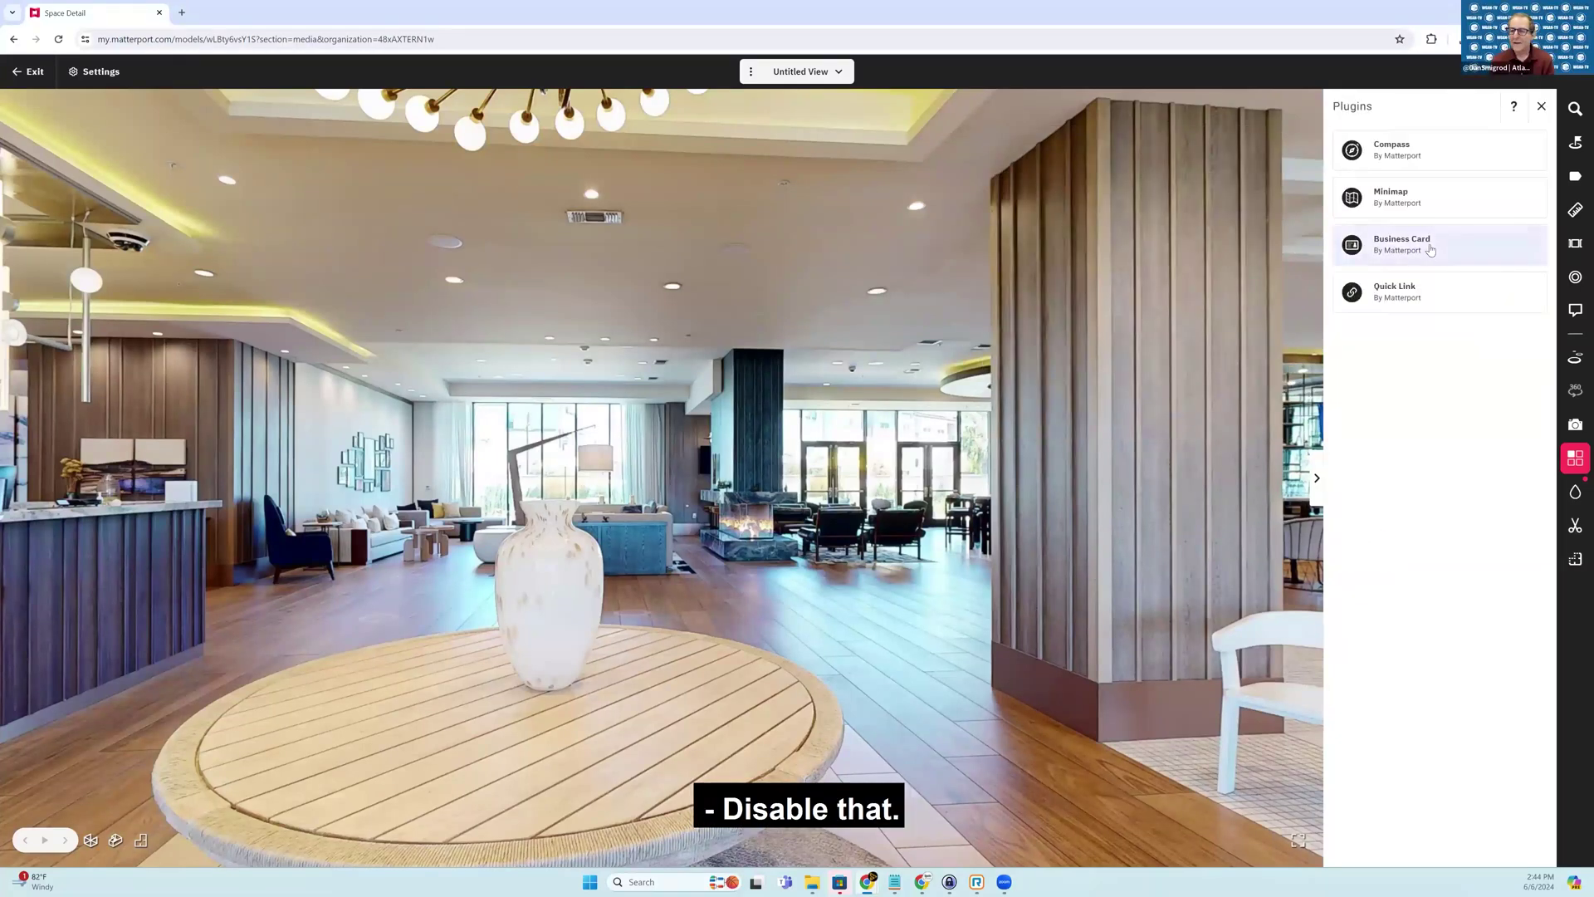
click(1433, 304)
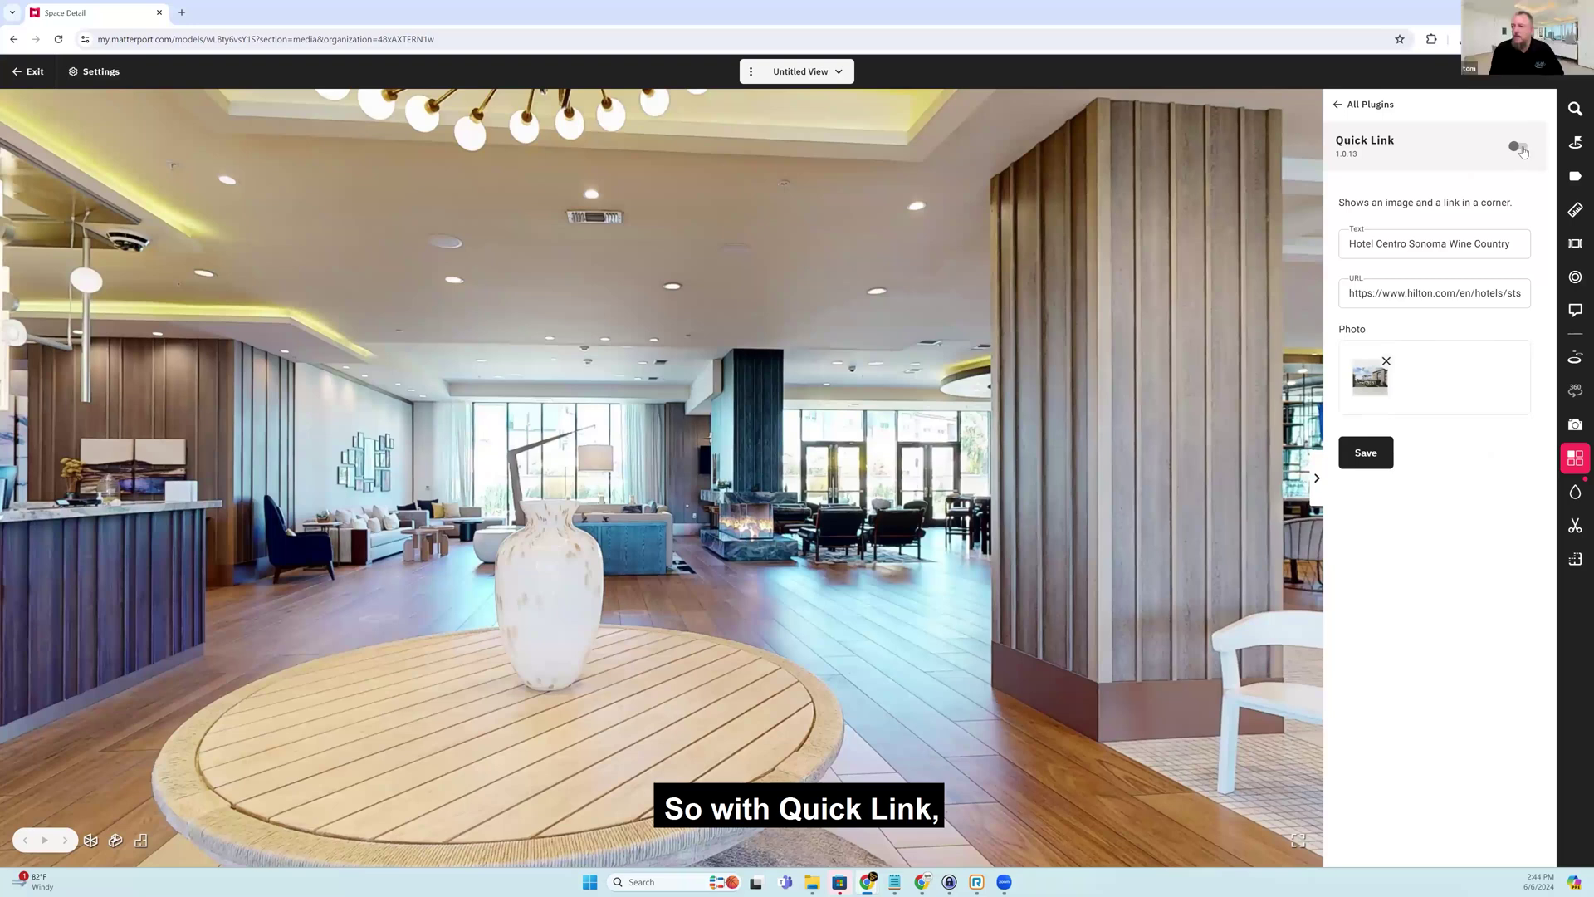
click(1523, 148)
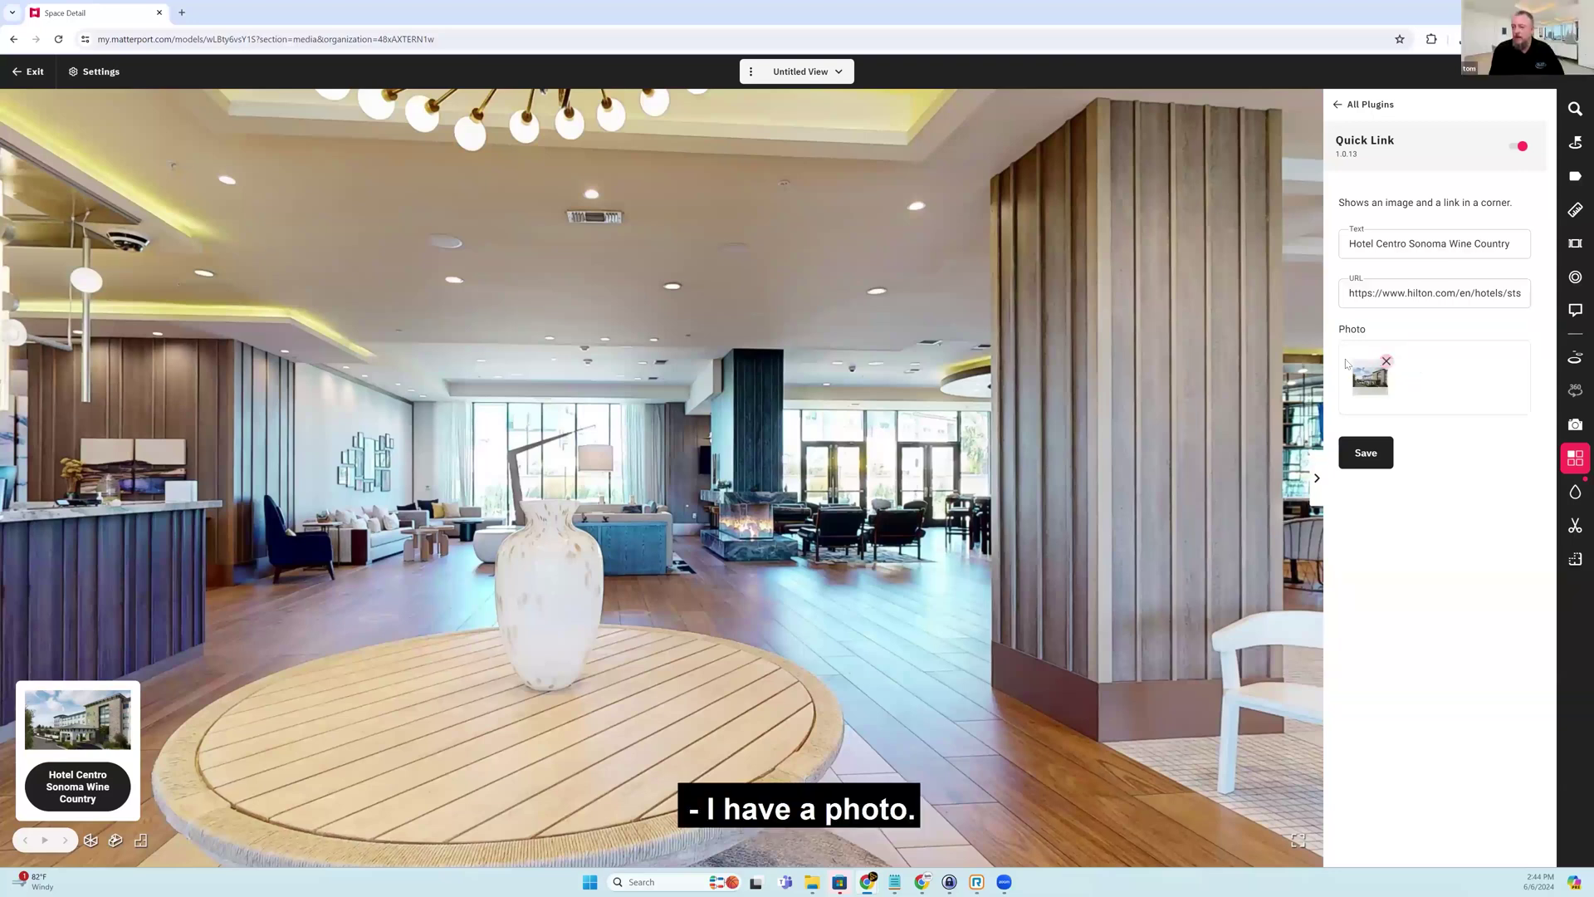
- Remove the Quick Link photo, shorten its text to 'Hotel Centro', and save
click(1386, 364)
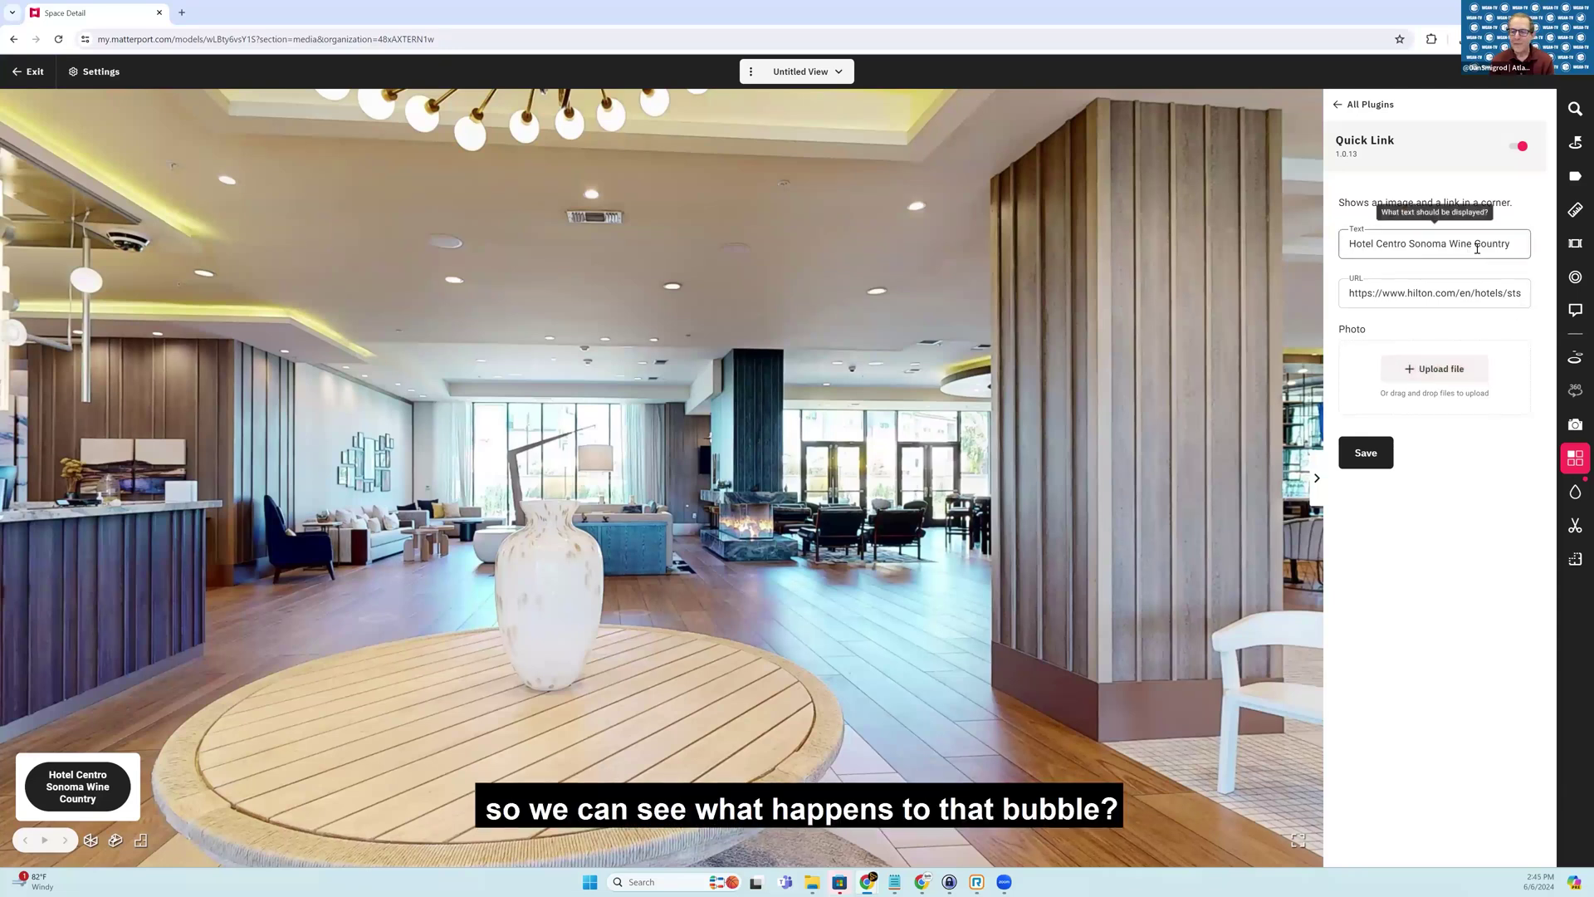
click(1522, 246)
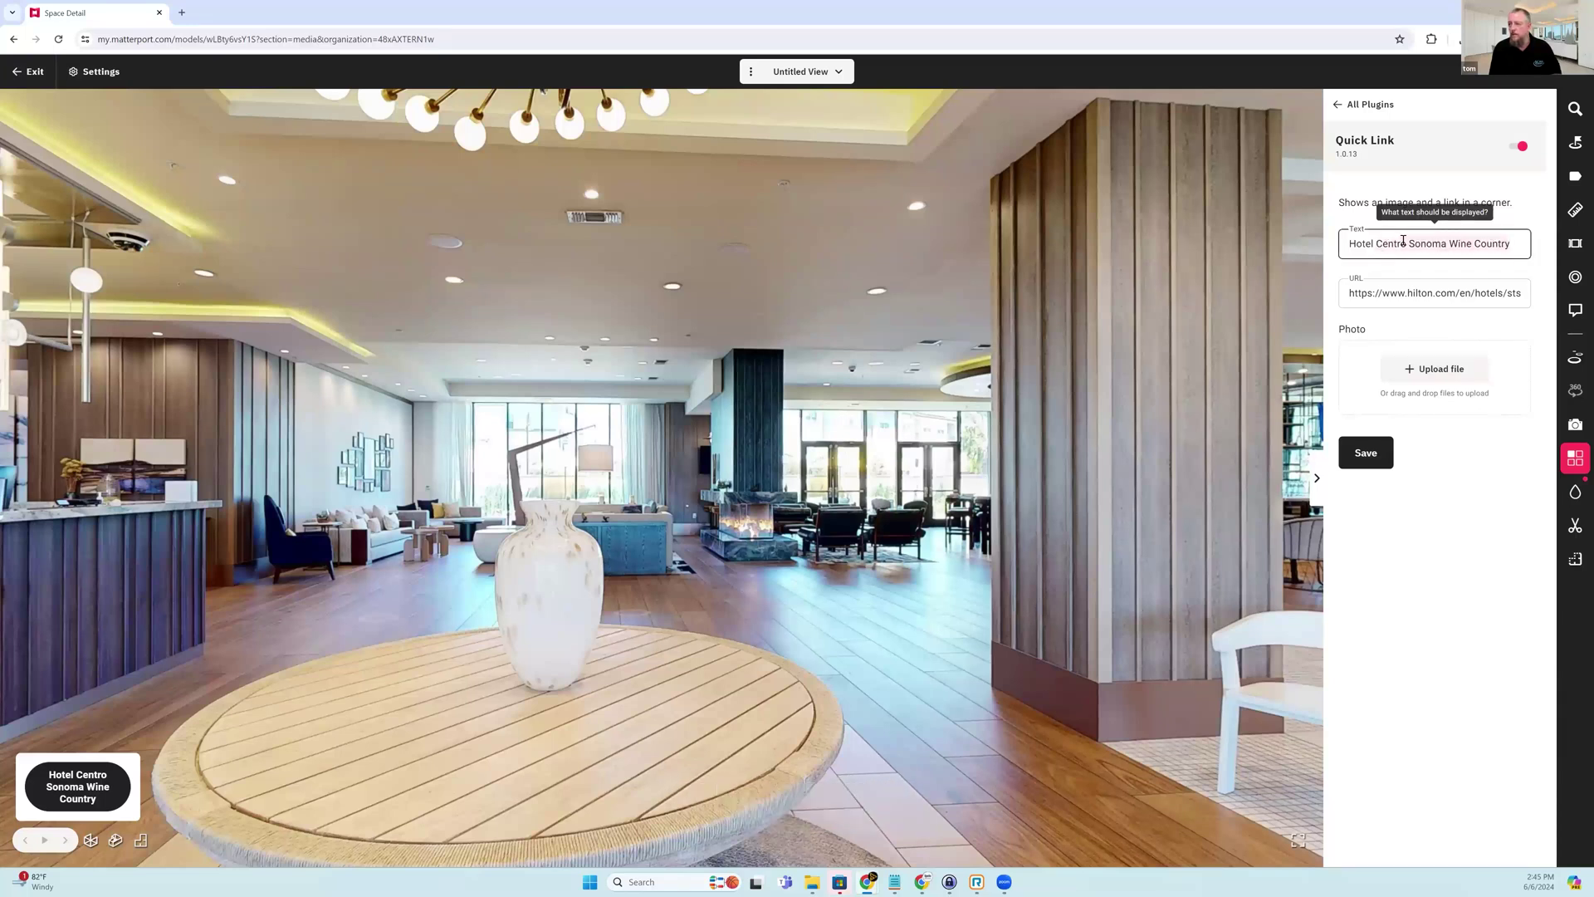
key(BackSpace)
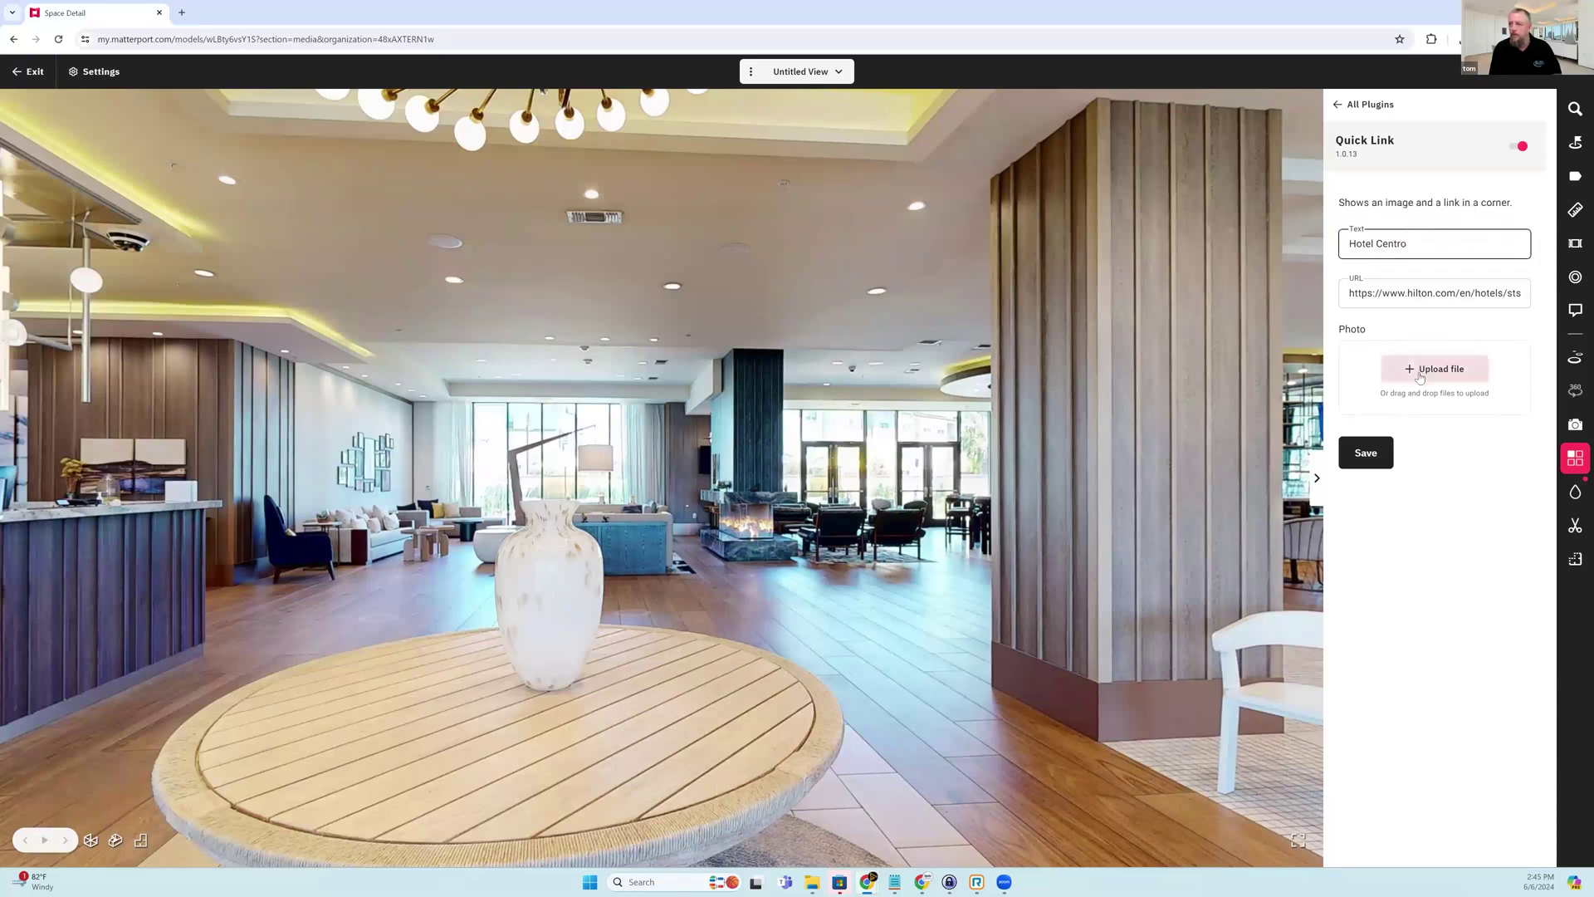
click(1366, 463)
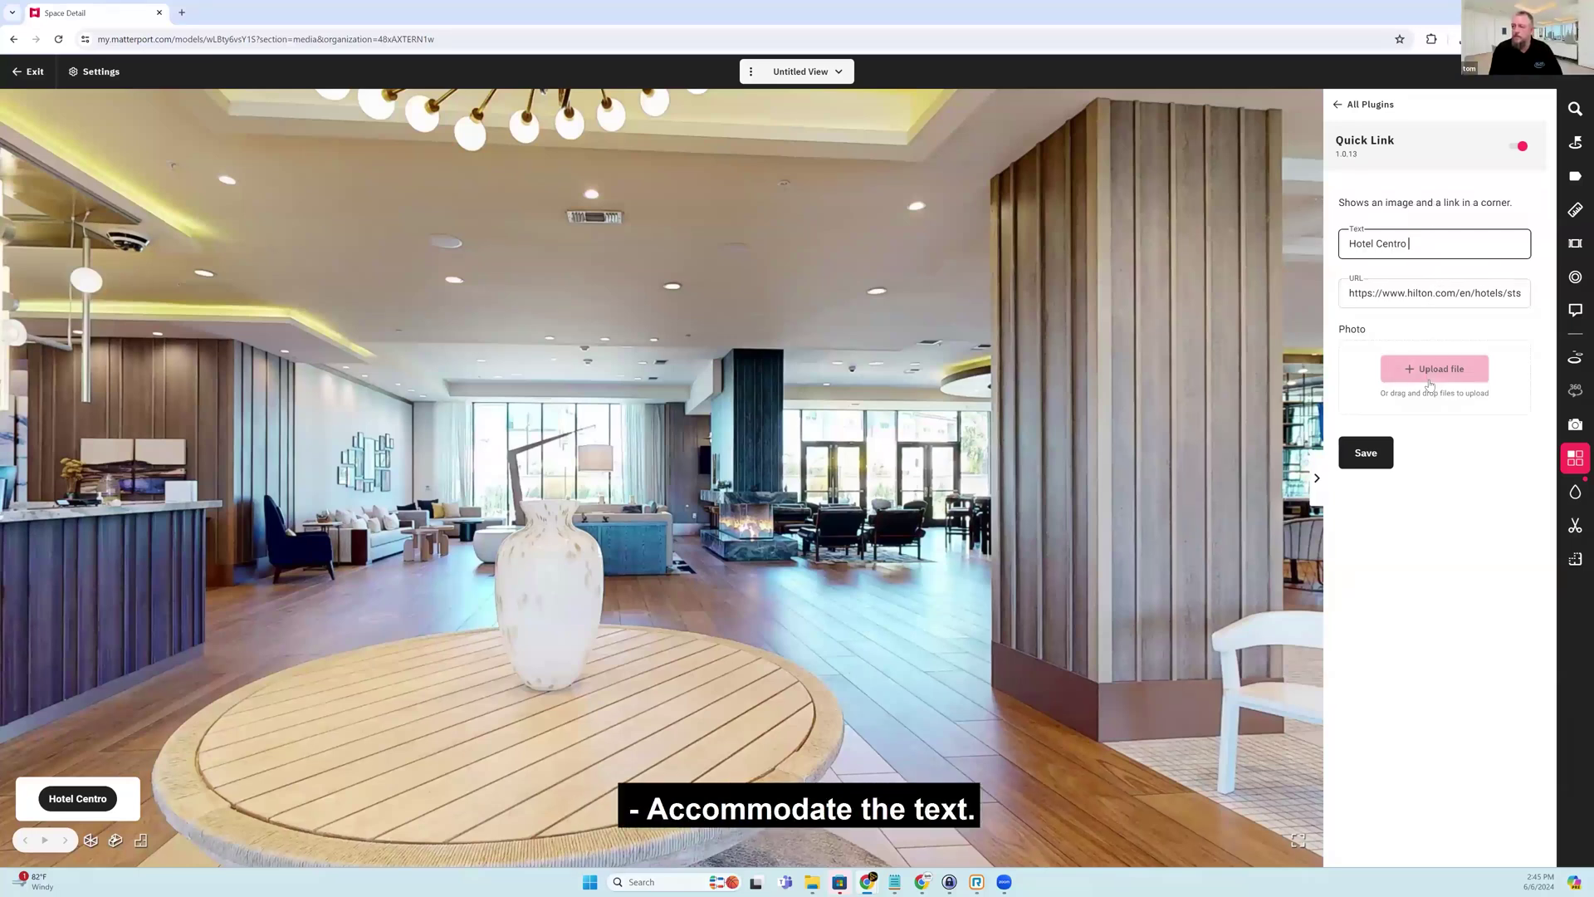
- Switch Quick Link off, save, and bring up the Business Card settings
click(1519, 147)
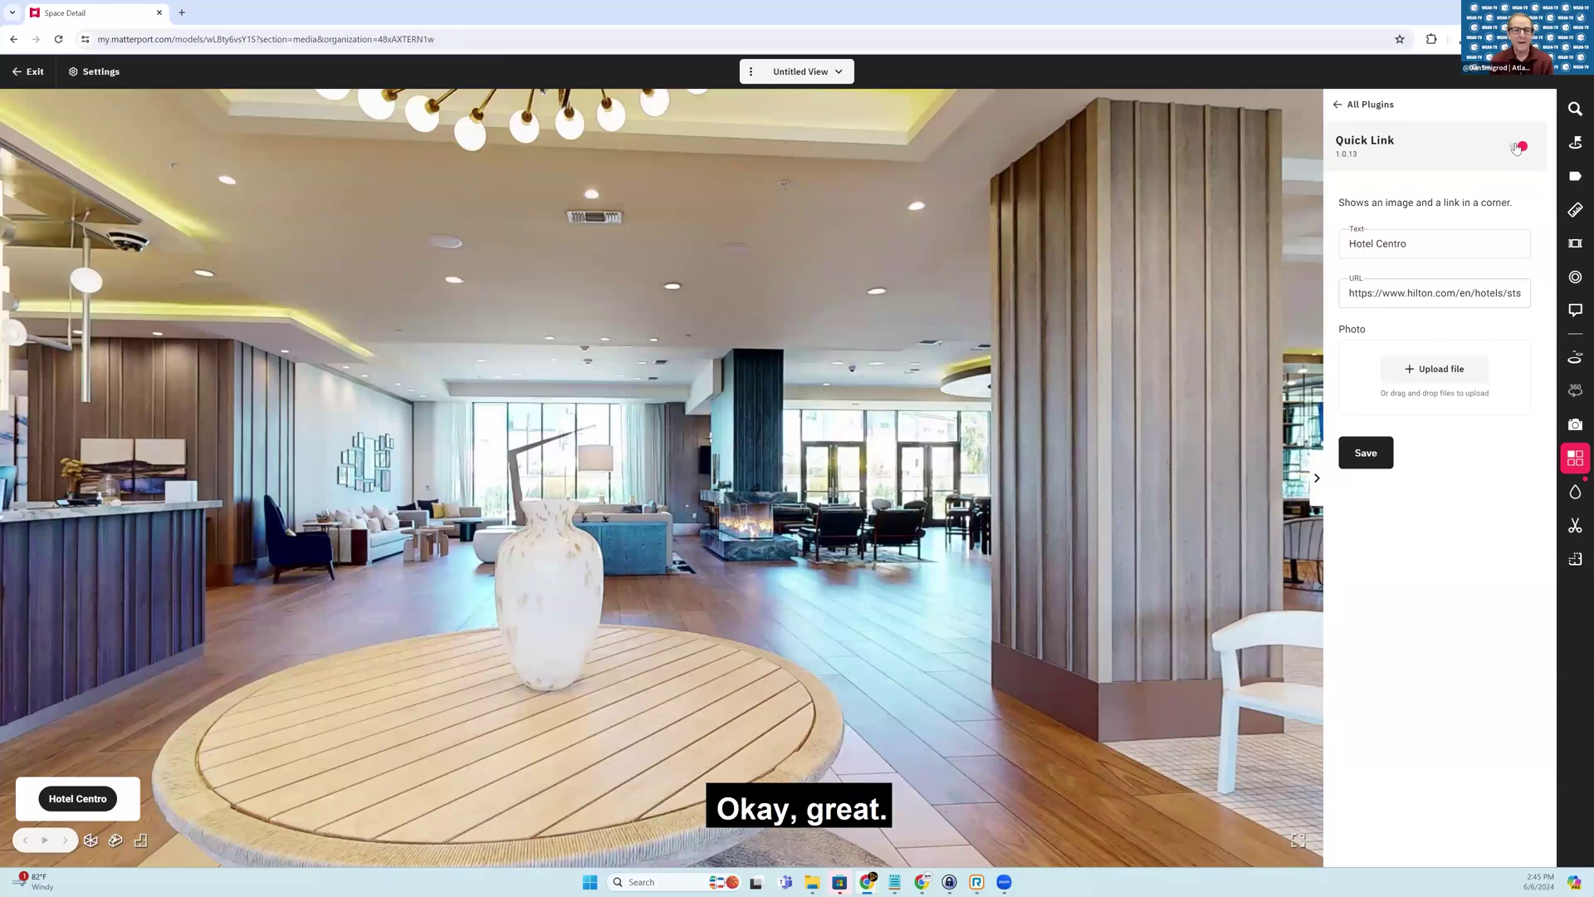
click(1365, 453)
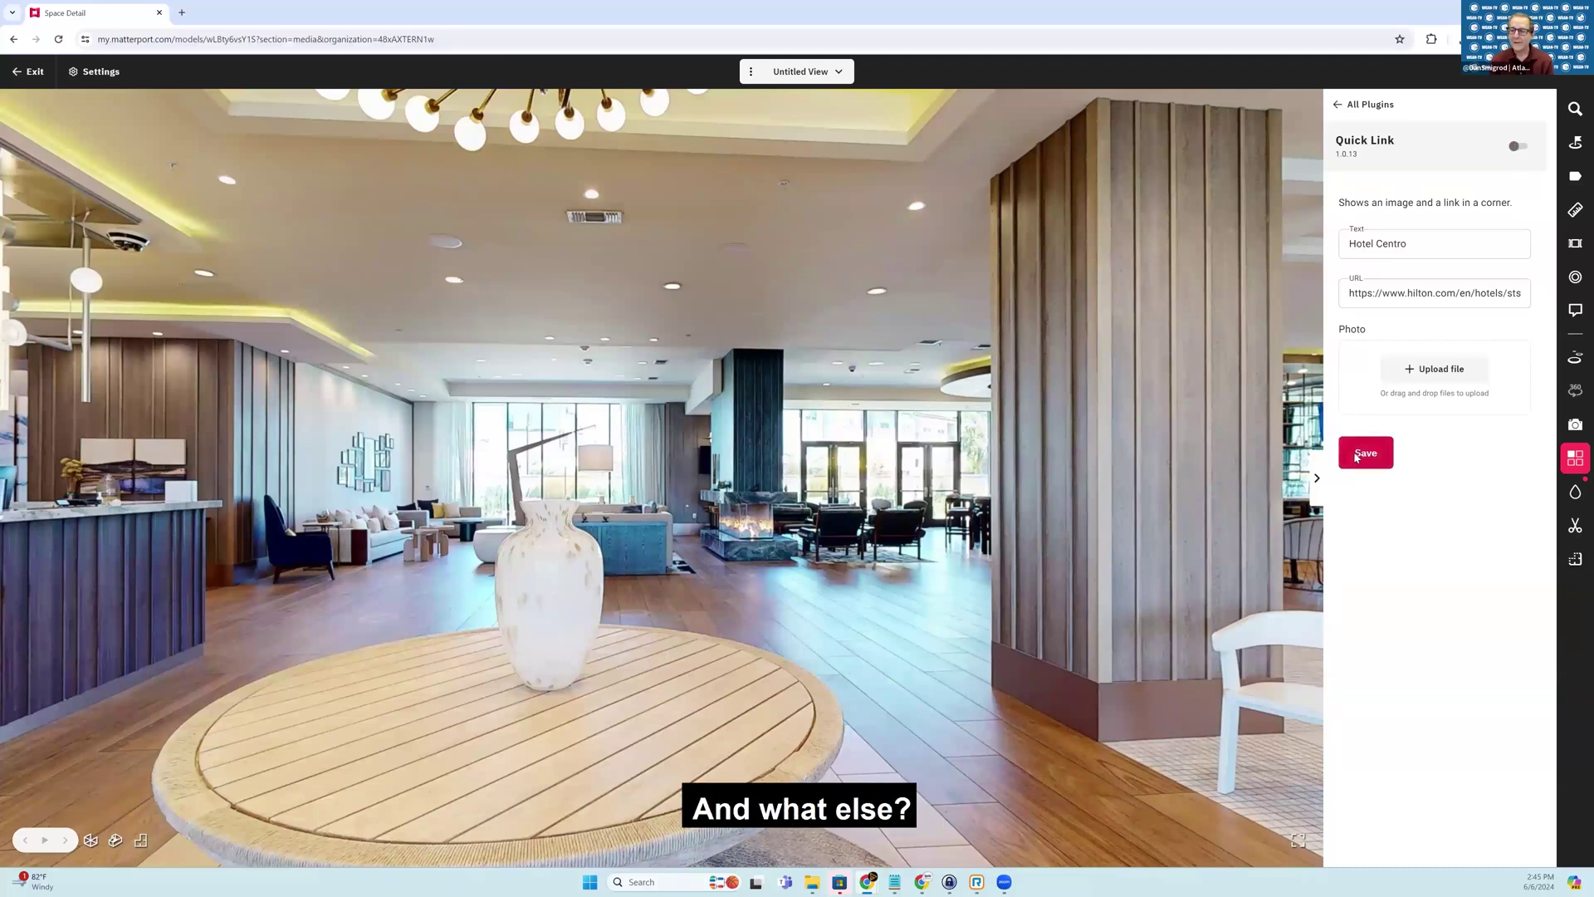
click(1425, 255)
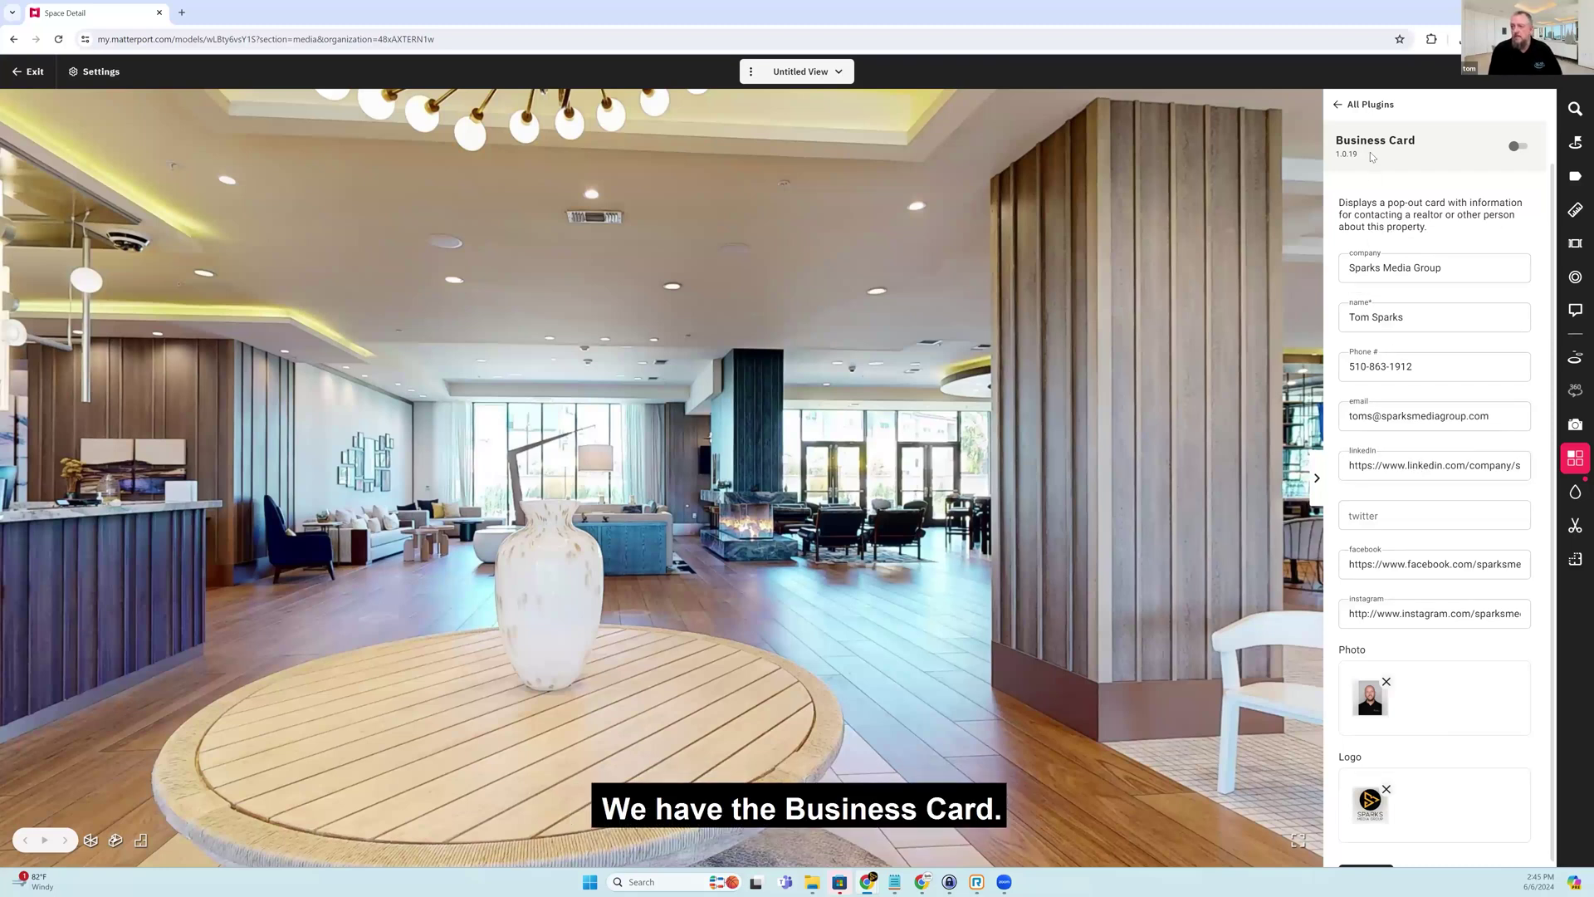
triple_click(1445, 267)
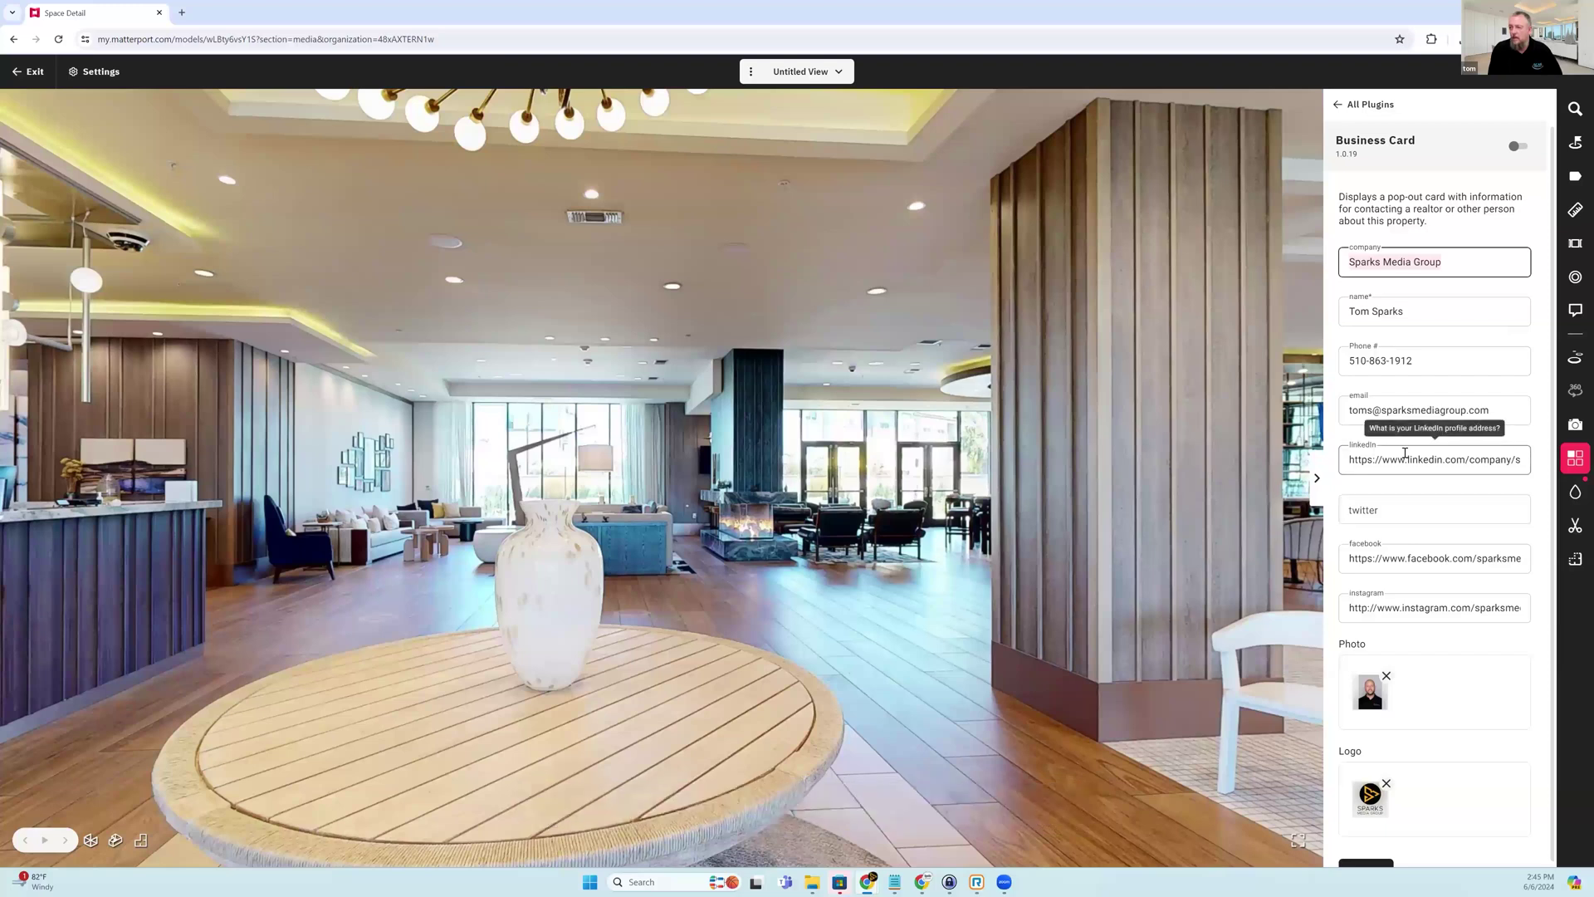
scroll(1404, 427, down, 1)
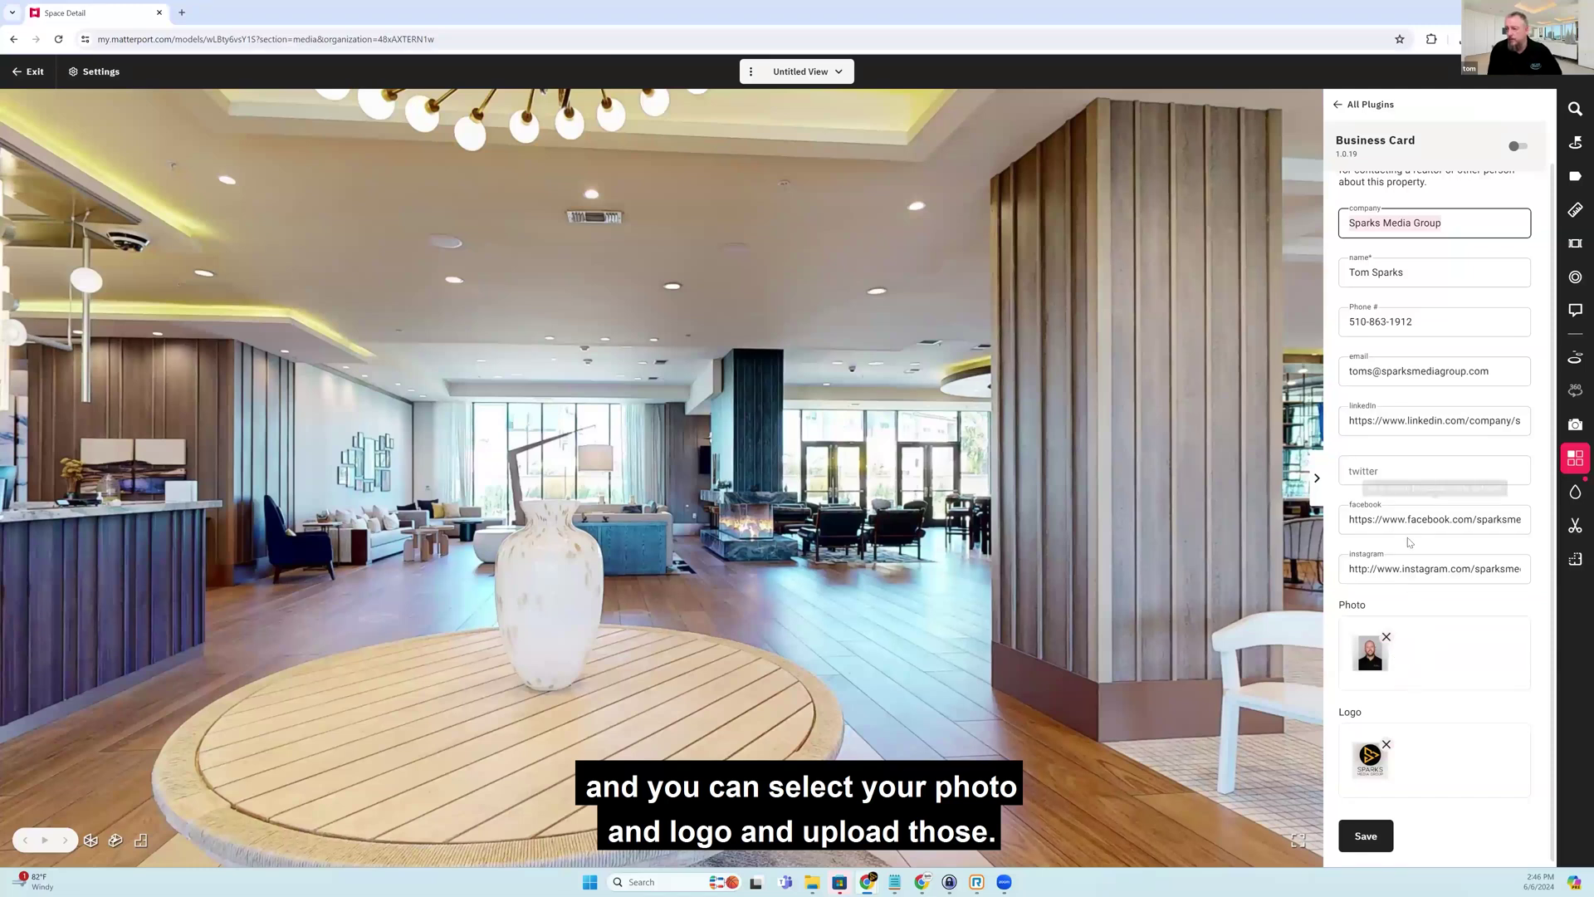
scroll(1409, 543, up, 1)
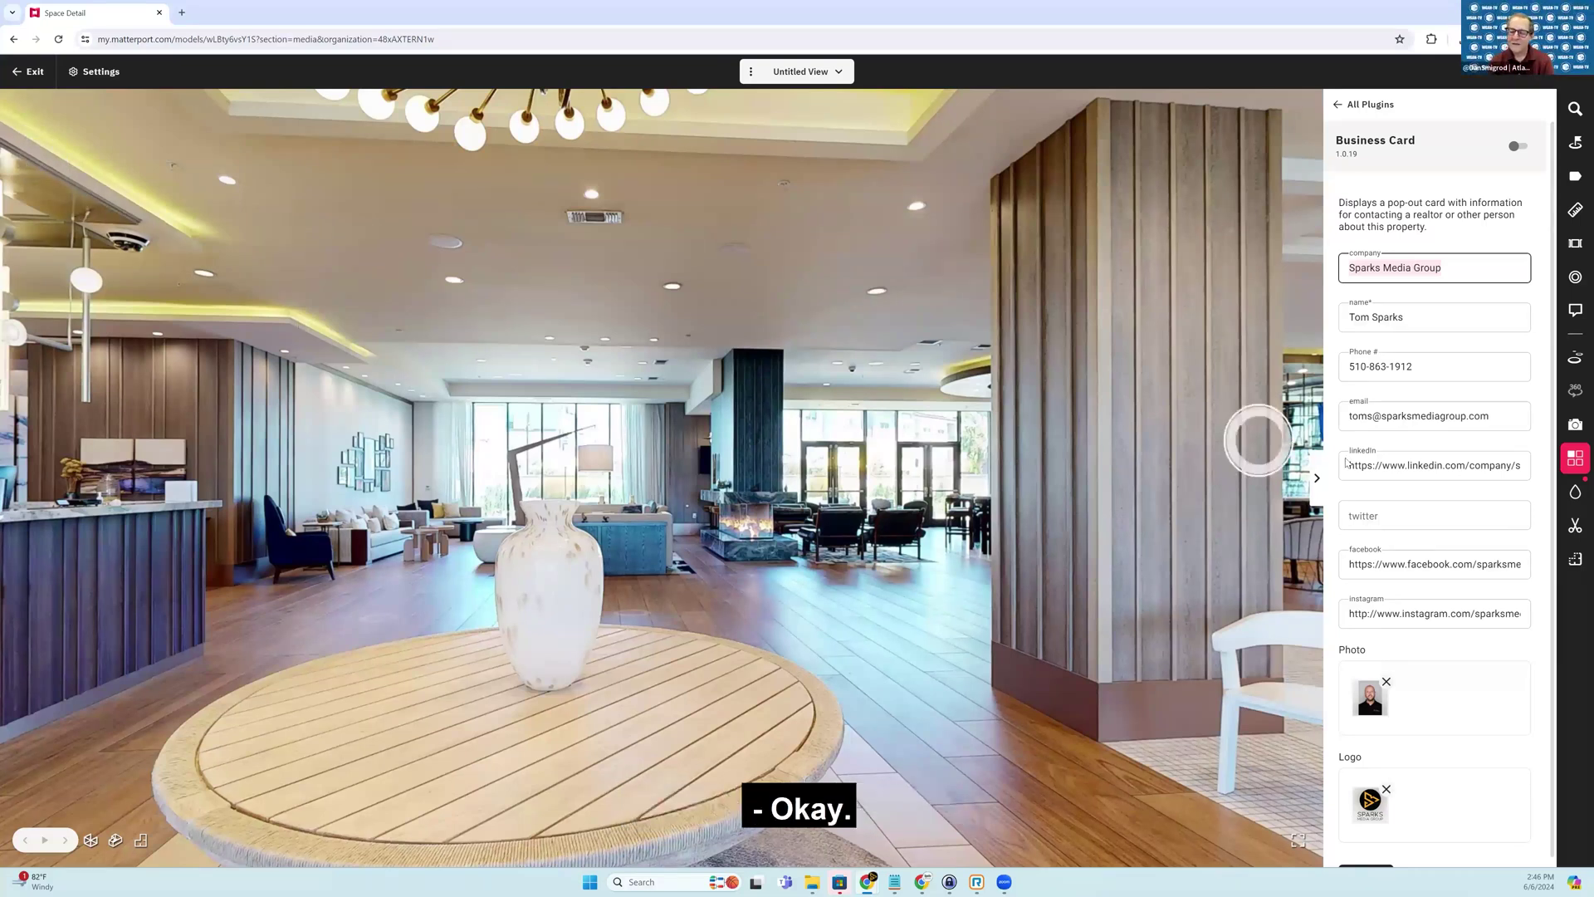
- Enter a Twitter handle instead of a web address in the Business Card's Twitter field and save, producing the must-match-URL-format error
click(1061, 619)
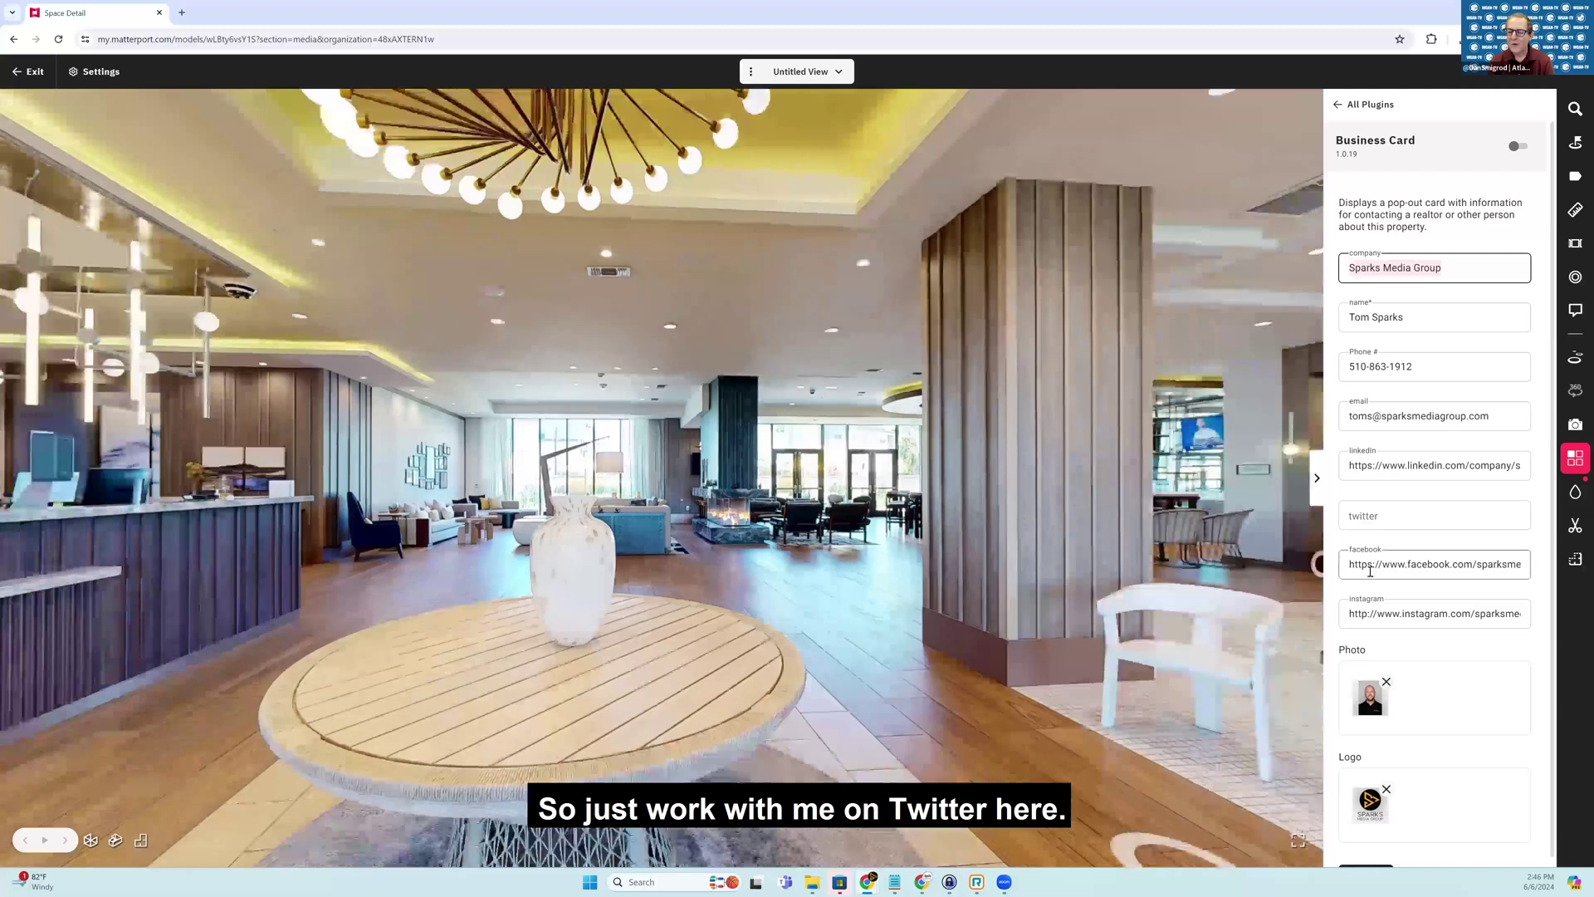
scroll(1420, 688, down, 1)
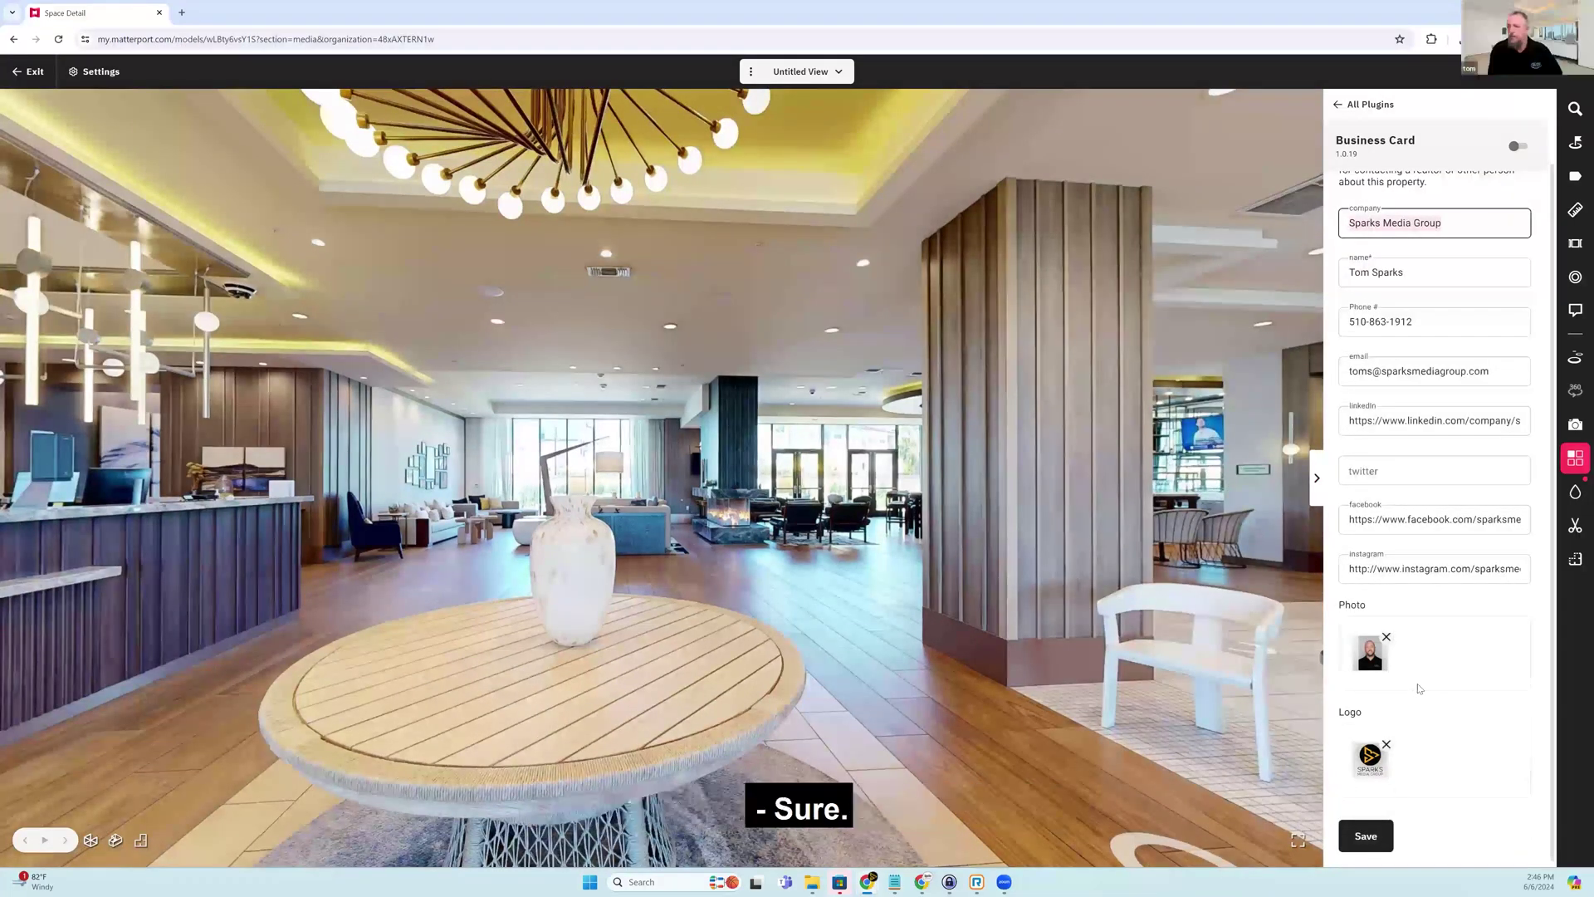
click(1402, 470)
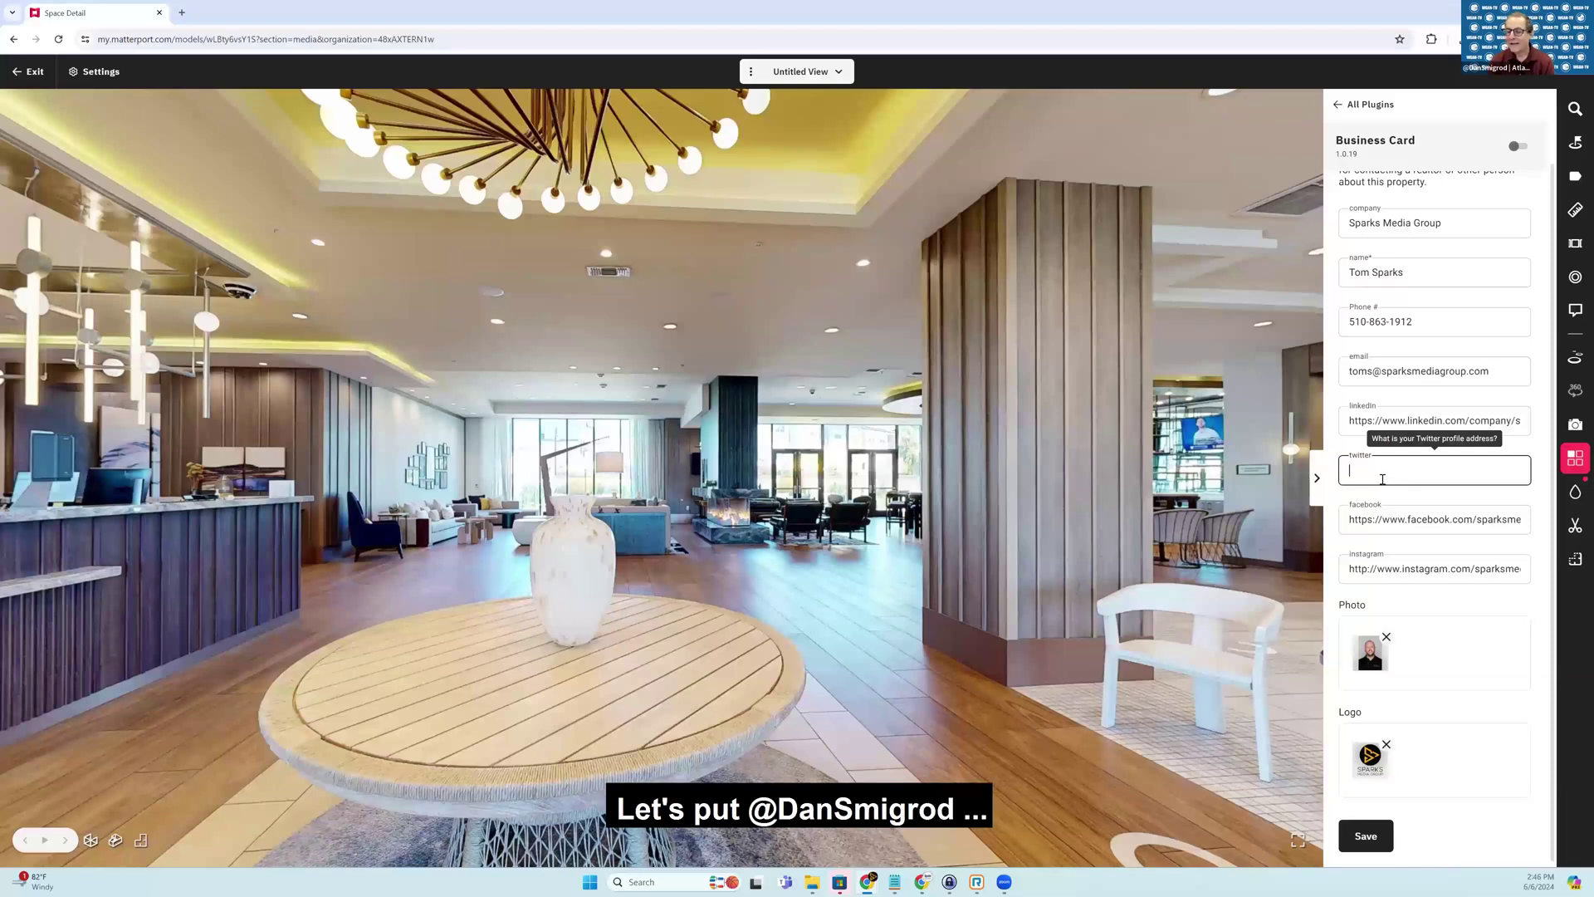
text(@dansmigrod)
click(1383, 836)
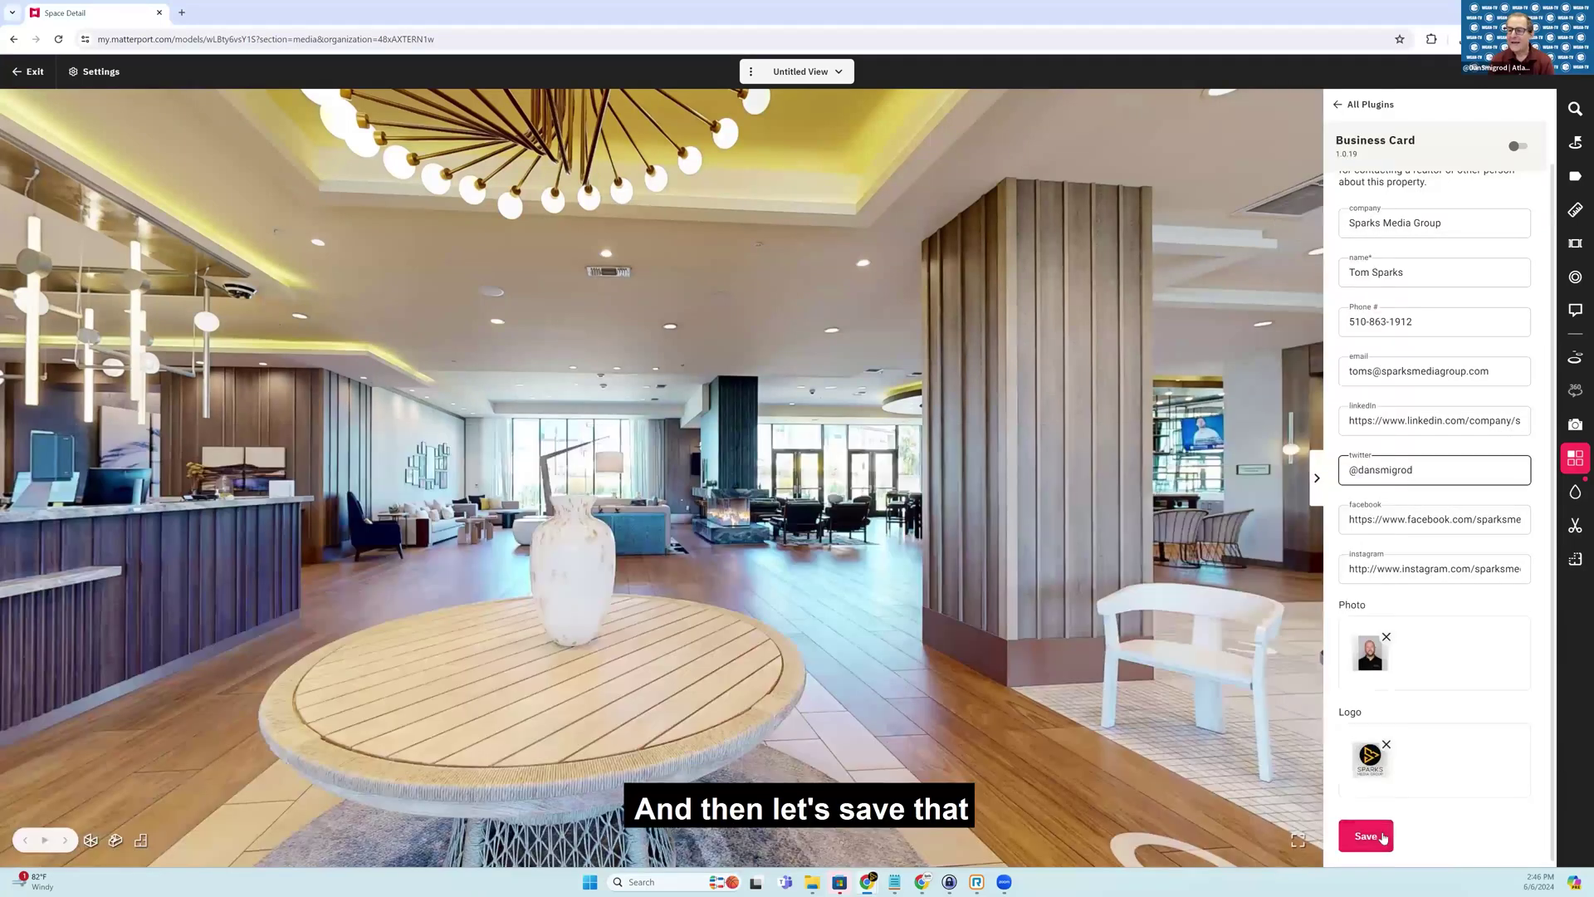
click(1383, 837)
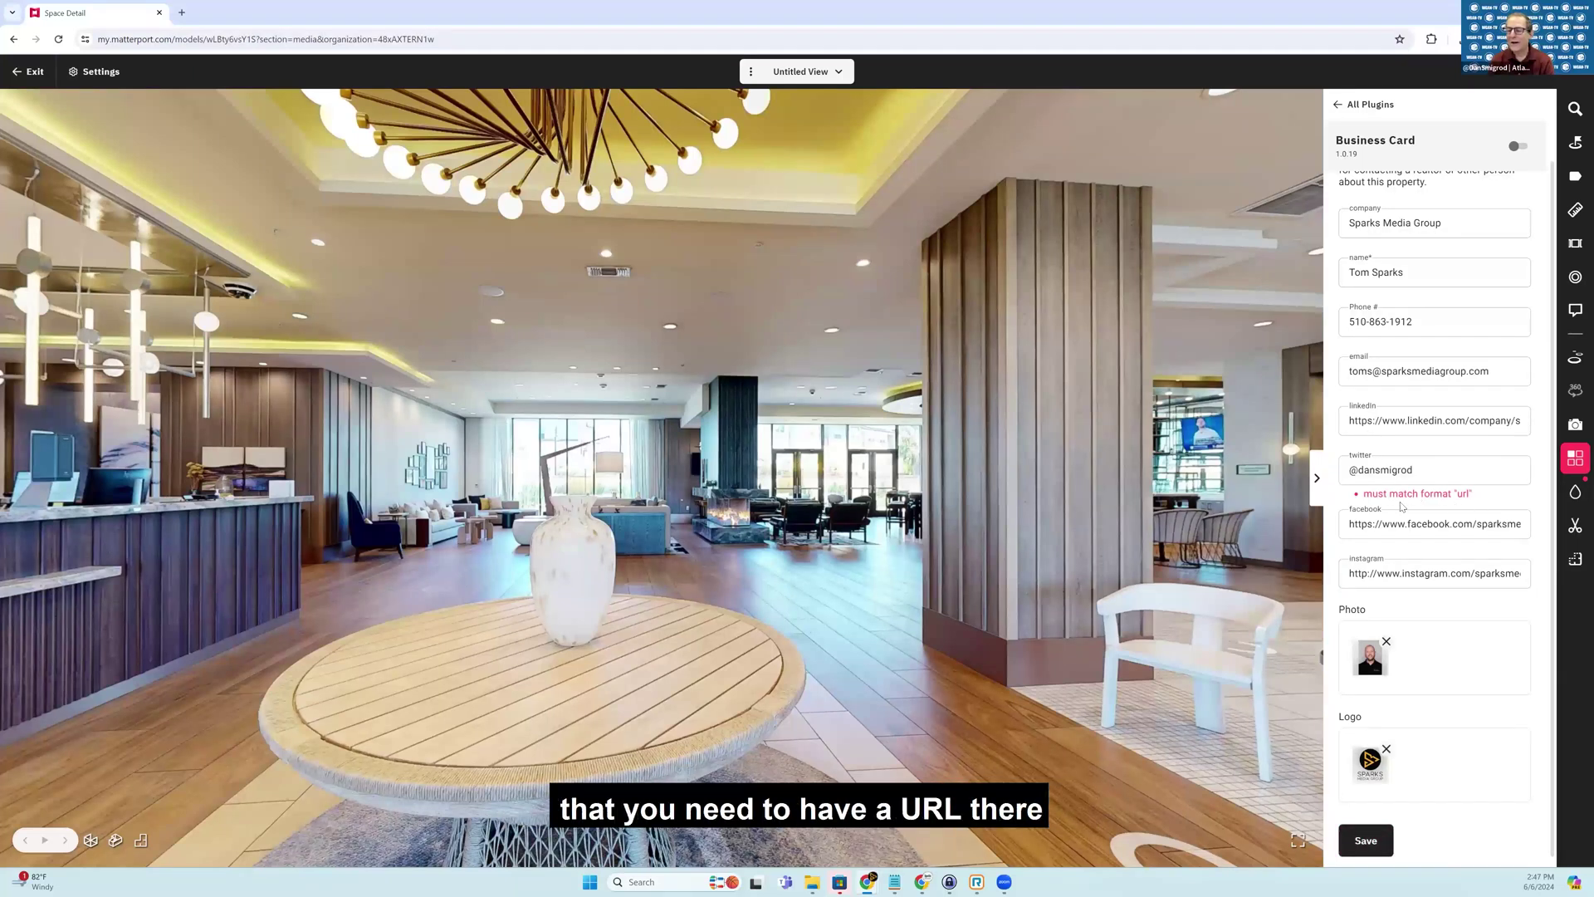
click(1444, 467)
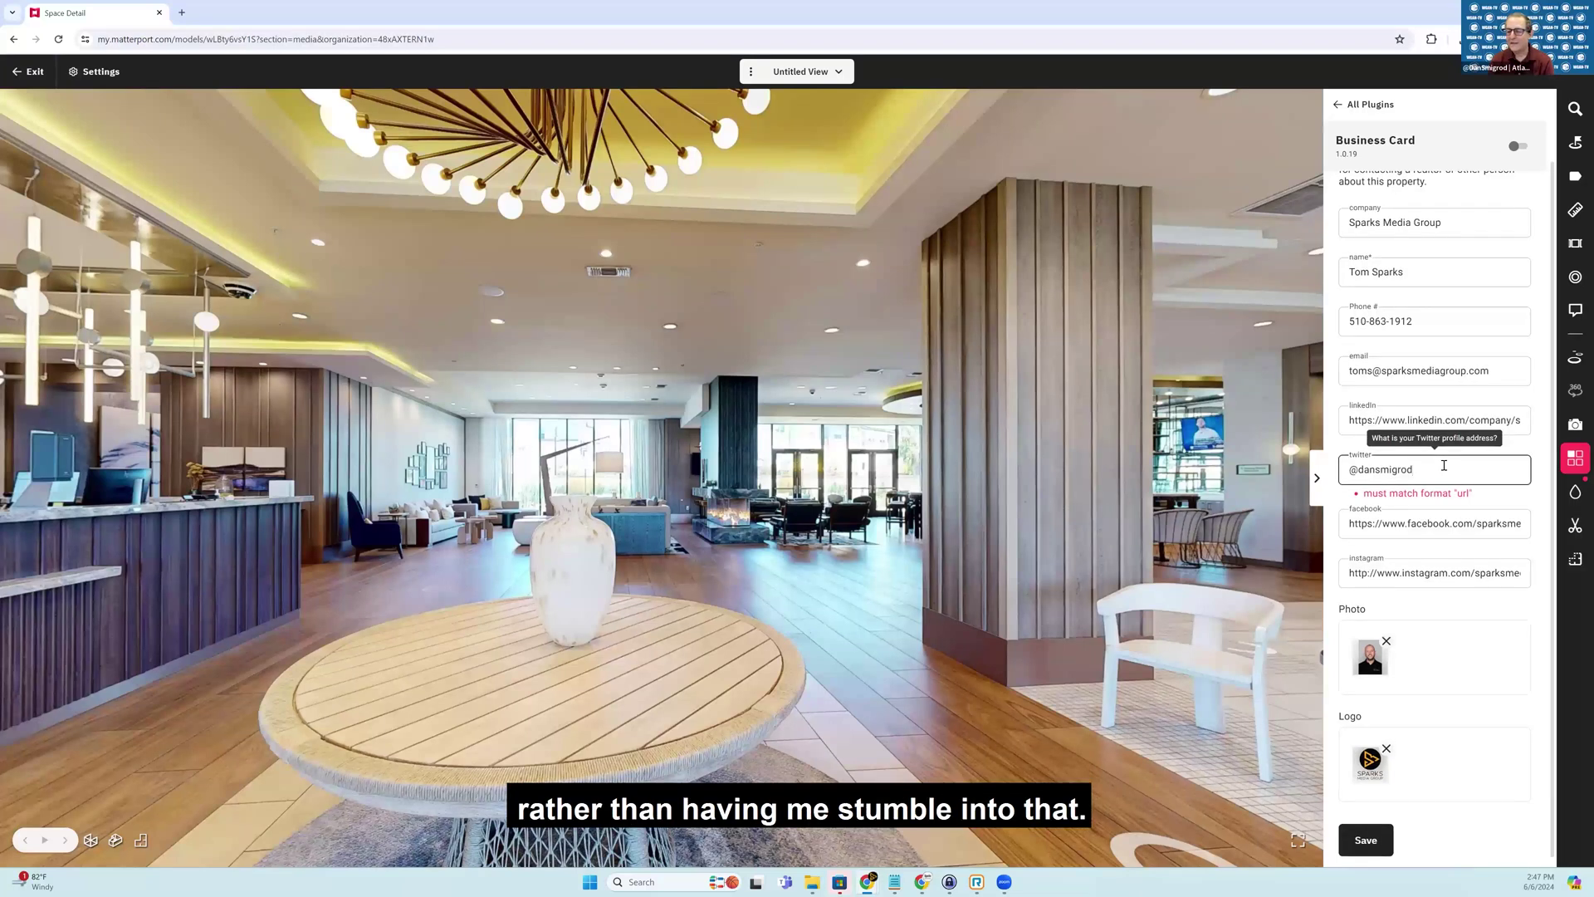